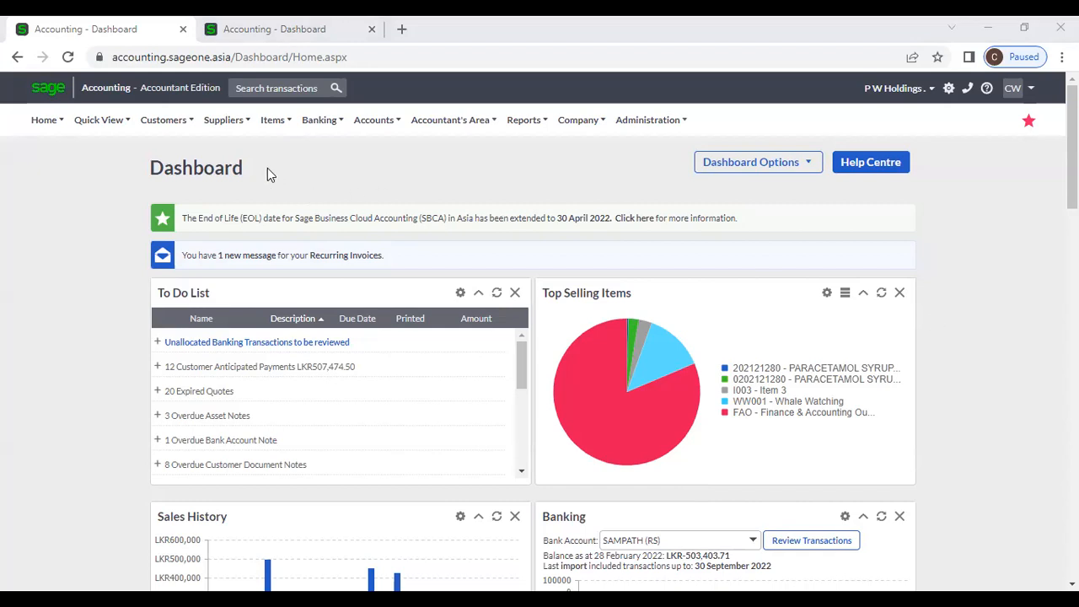
- Open Suppliers > Transactions > Supplier Purchase Orders and reload the list
{"action": "left_click", "coordinate": [221, 125]}
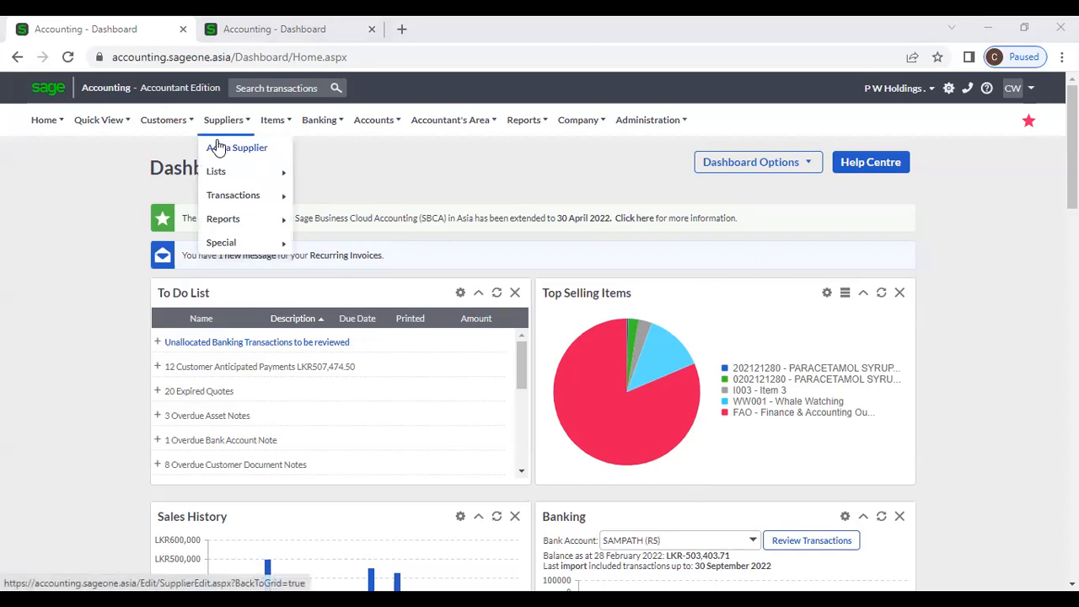
{"action": "mouse_move", "coordinate": [229, 200]}
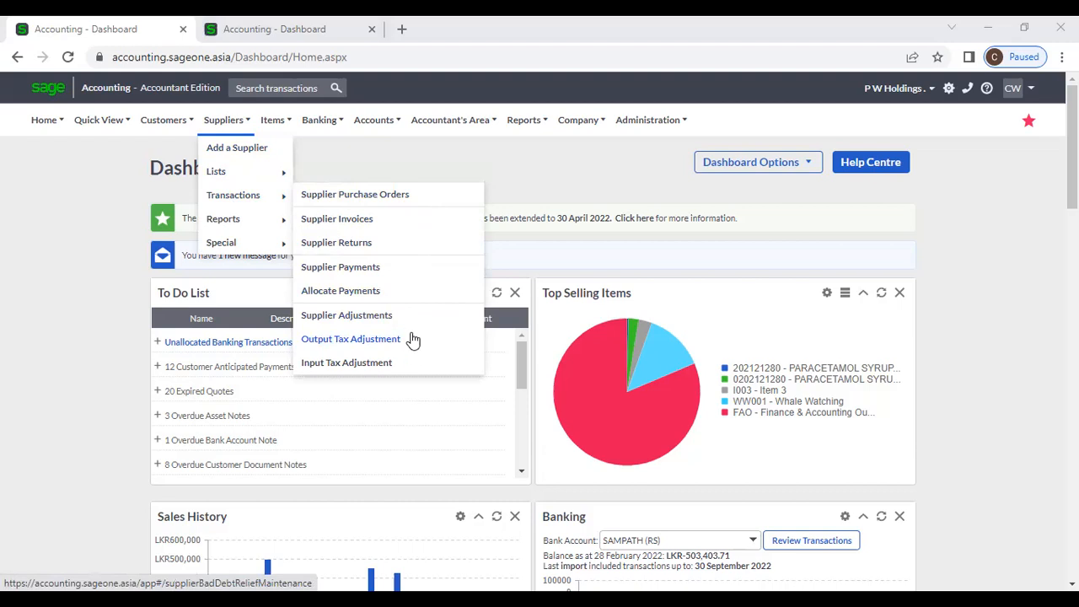
{"action": "left_click", "coordinate": [401, 204]}
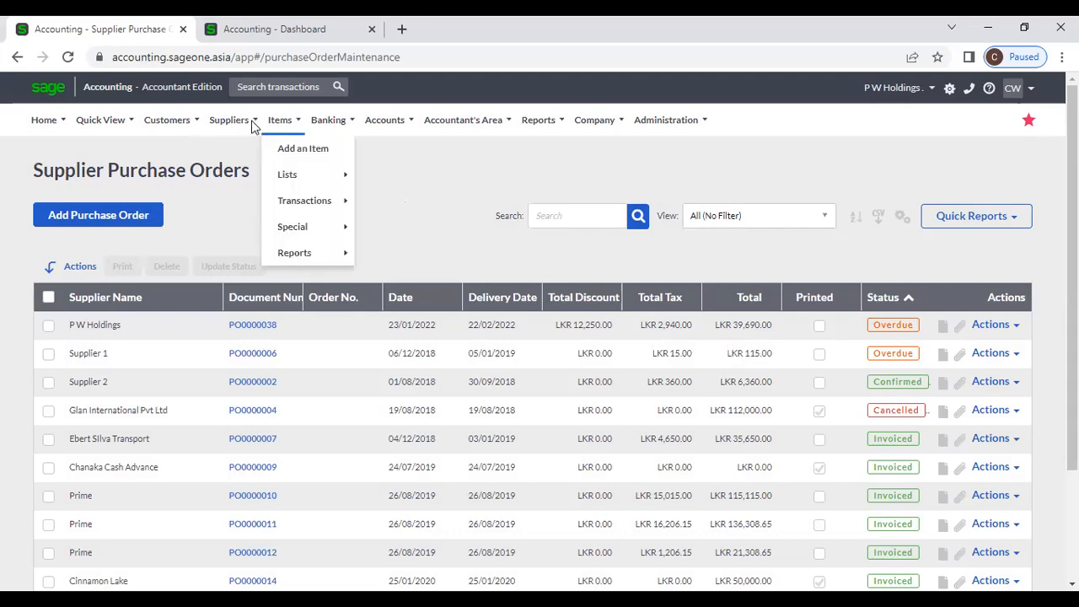
{"action": "mouse_move", "coordinate": [229, 120]}
{"action": "mouse_move", "coordinate": [264, 196]}
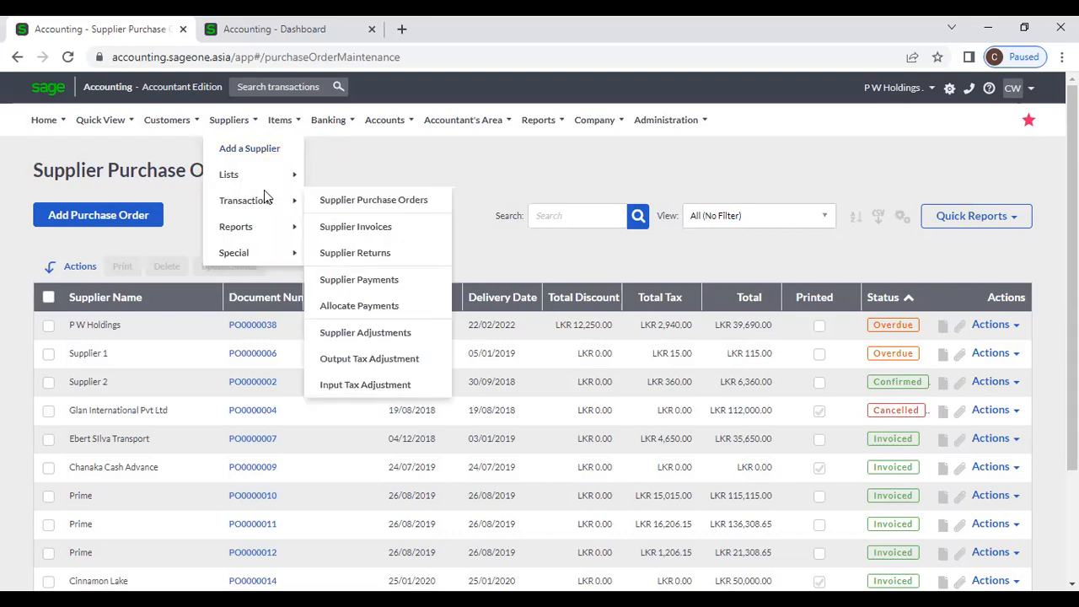
{"action": "left_click", "coordinate": [401, 199]}
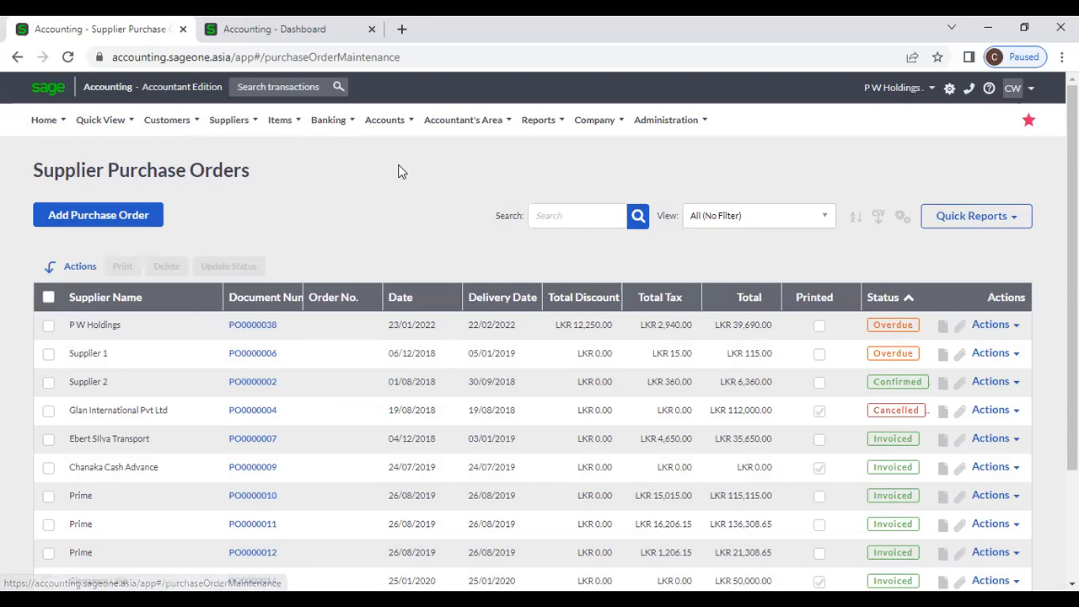
- Start a new purchase order with P W Holdings as supplier, bringing in its 25.00% discount
{"action": "left_click", "coordinate": [148, 224]}
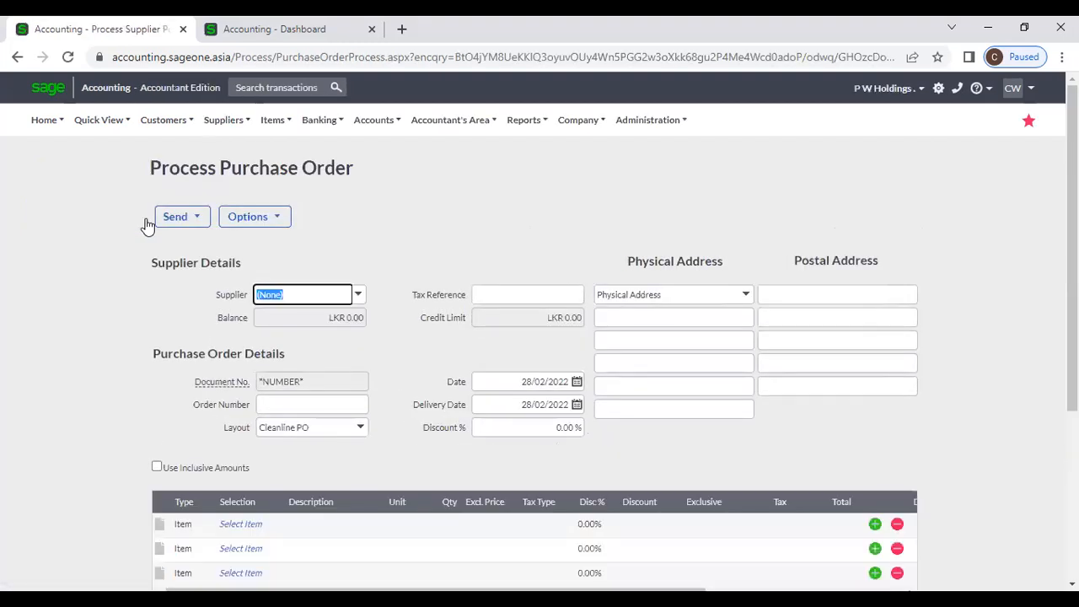
{"action": "left_click", "coordinate": [358, 295]}
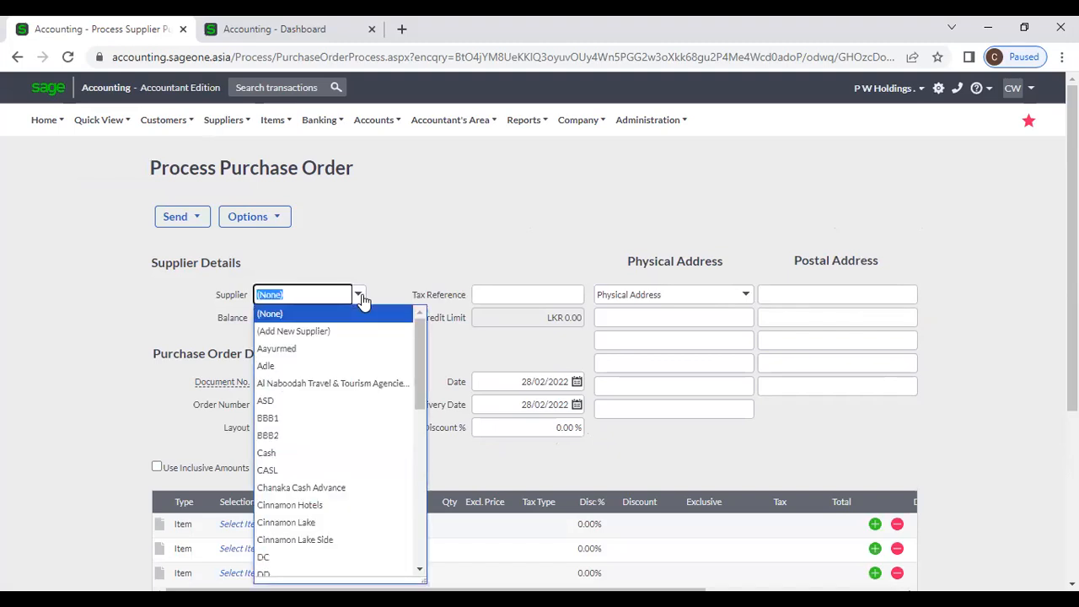
{"action": "type", "text": "P W Holdings"}
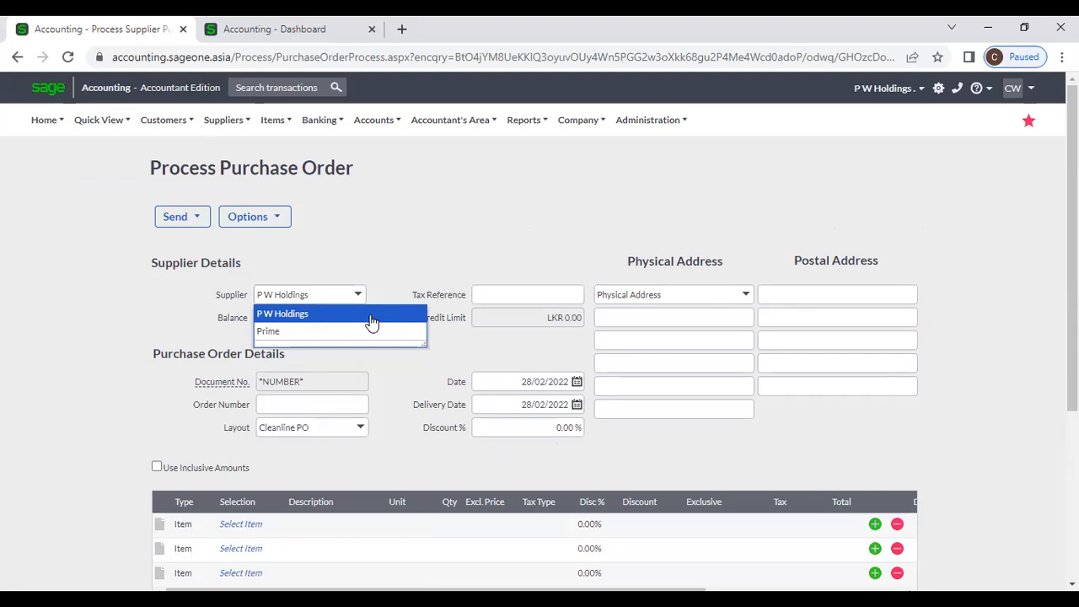
{"action": "left_click", "coordinate": [373, 317]}
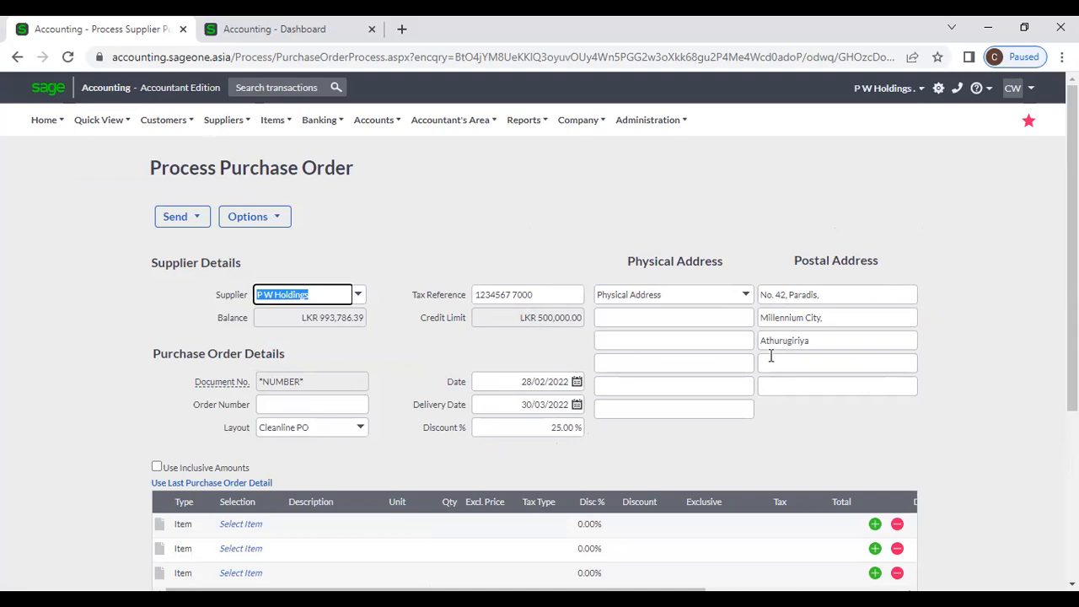
{"action": "scroll", "coordinate": [414, 355], "scroll_direction": "down", "scroll_amount": 1}
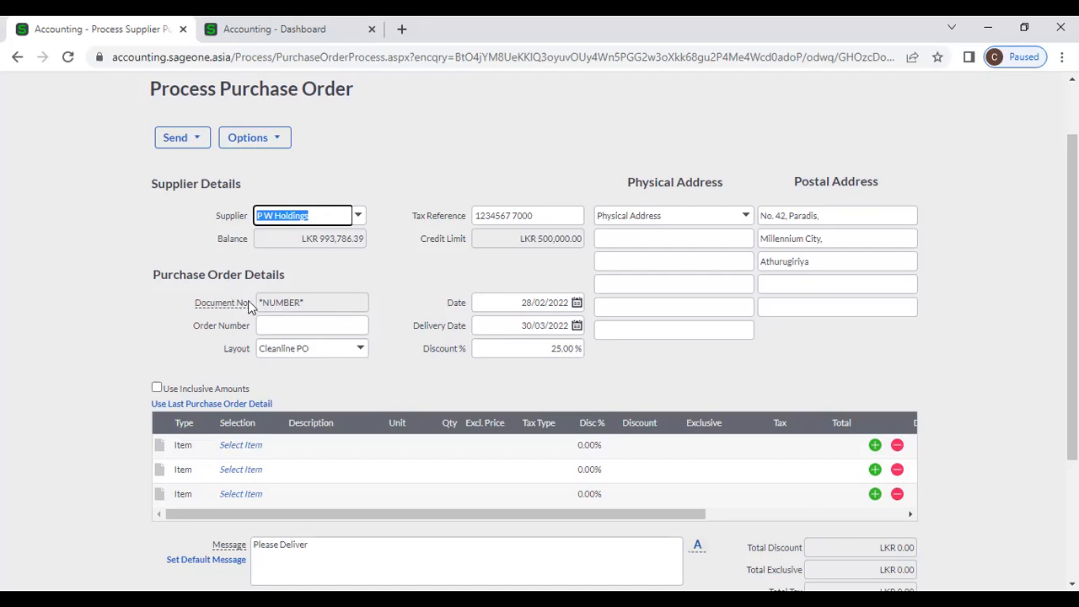
{"action": "mouse_move", "coordinate": [239, 302]}
- Put item 02-SSC-2539 on the first line at a unit price of 8,000
{"action": "left_click", "coordinate": [235, 459]}
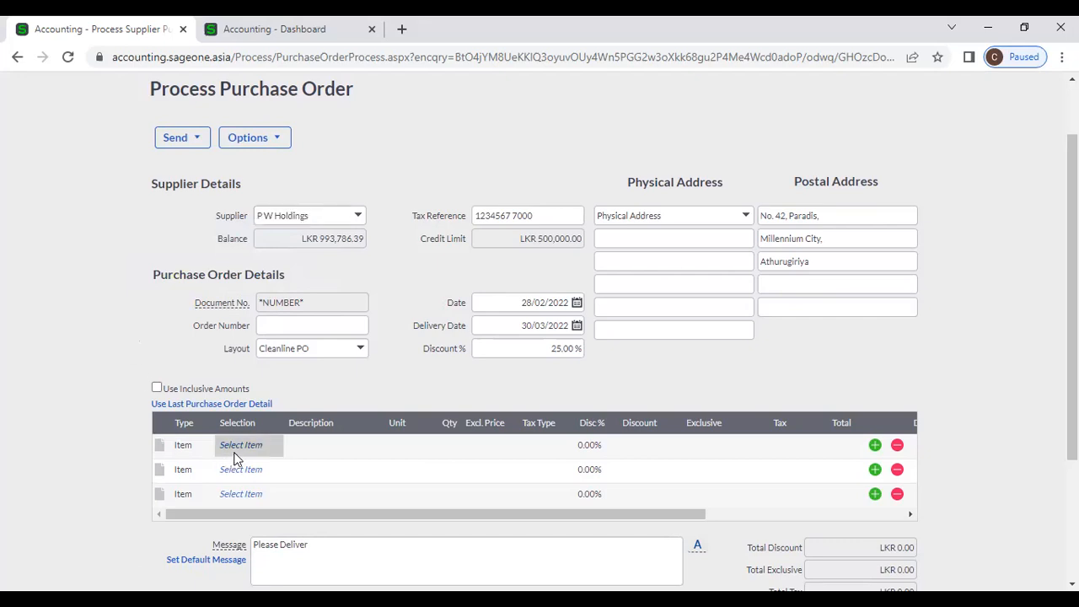
{"action": "left_click", "coordinate": [276, 447]}
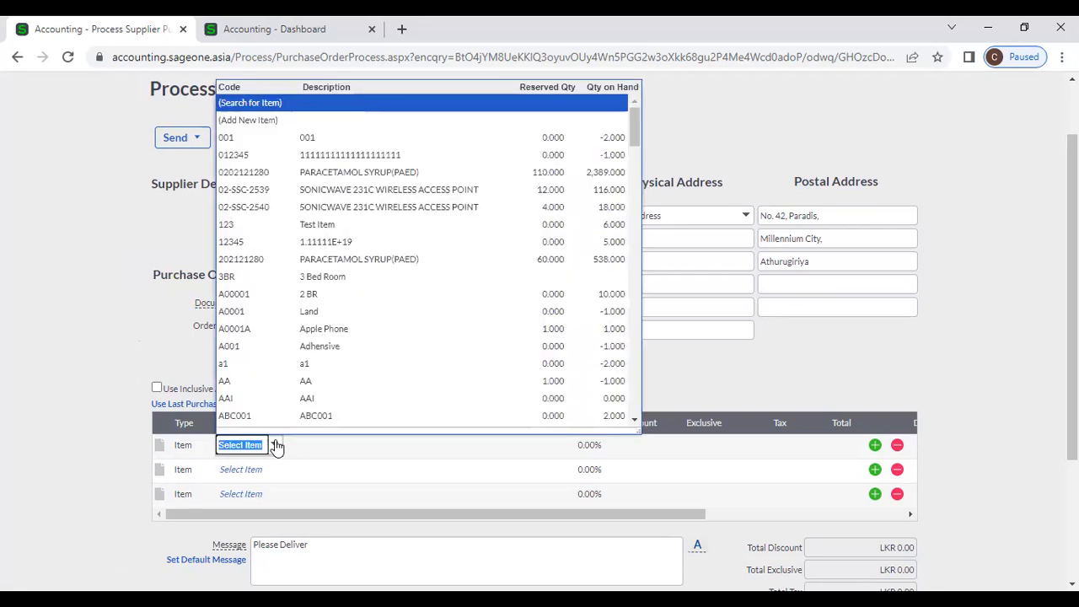
{"action": "left_click", "coordinate": [336, 189]}
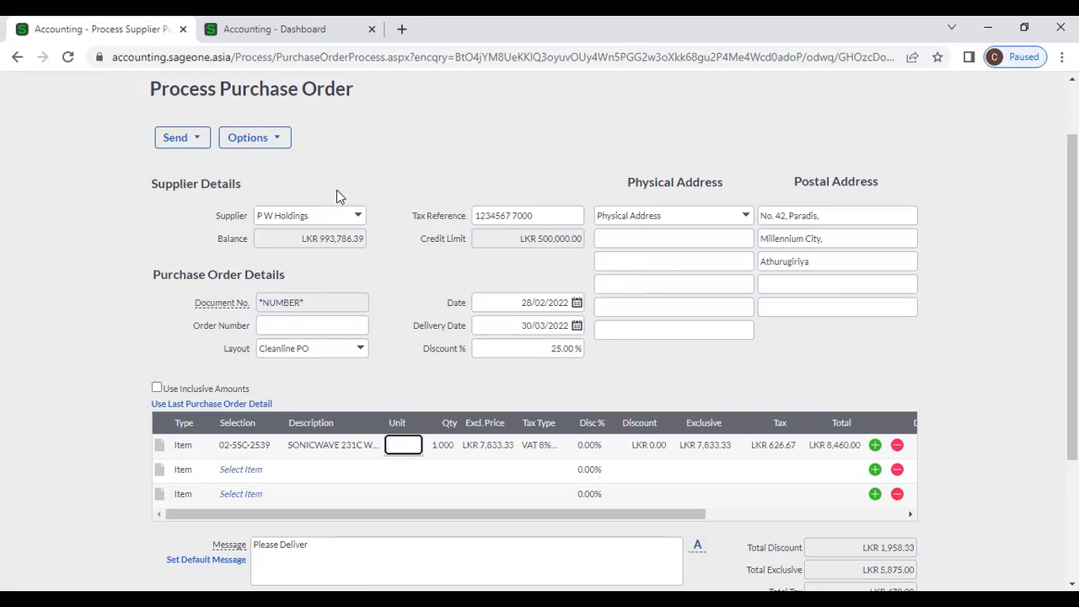
{"action": "key", "text": "Tab"}
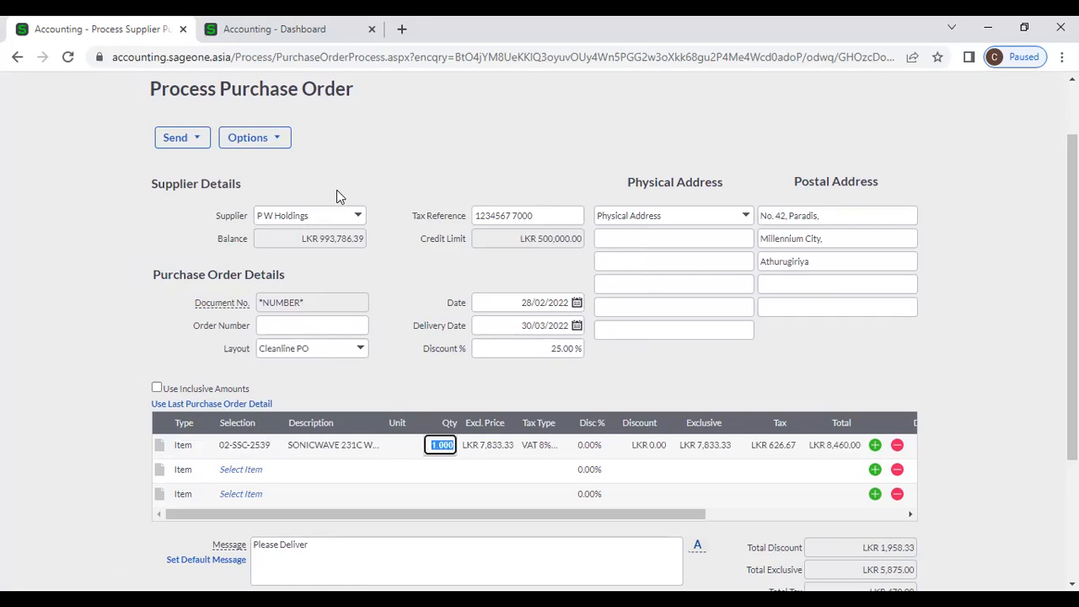
{"action": "key", "text": "Tab"}
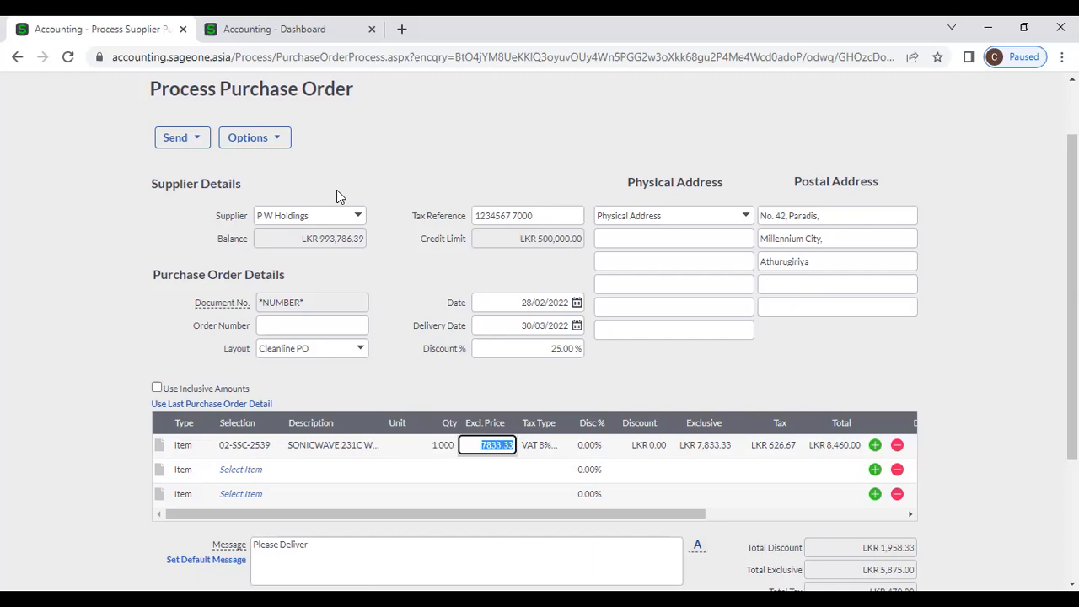
{"action": "type", "text": "8000"}
{"action": "key", "text": "Tab"}
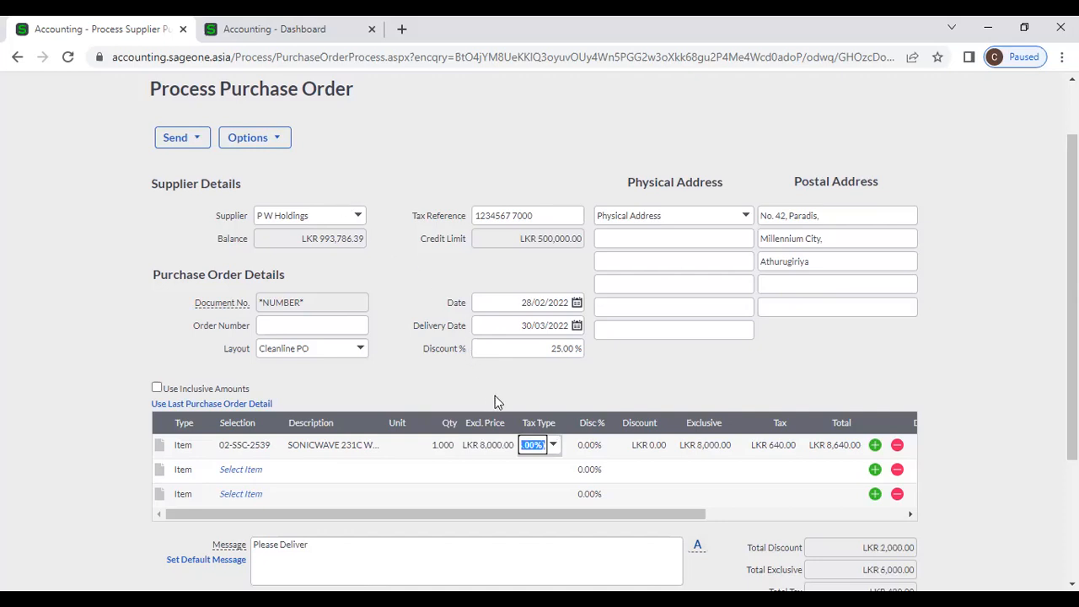
- Keep VAT 8% on the line and step through its discount fields
{"action": "left_click", "coordinate": [554, 451]}
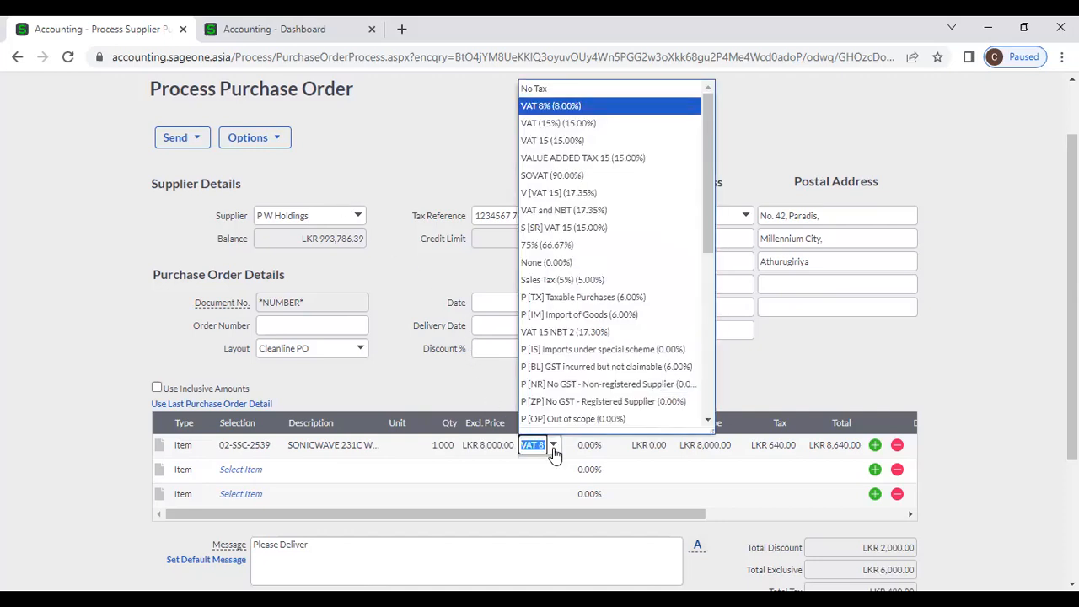
{"action": "left_click", "coordinate": [554, 453]}
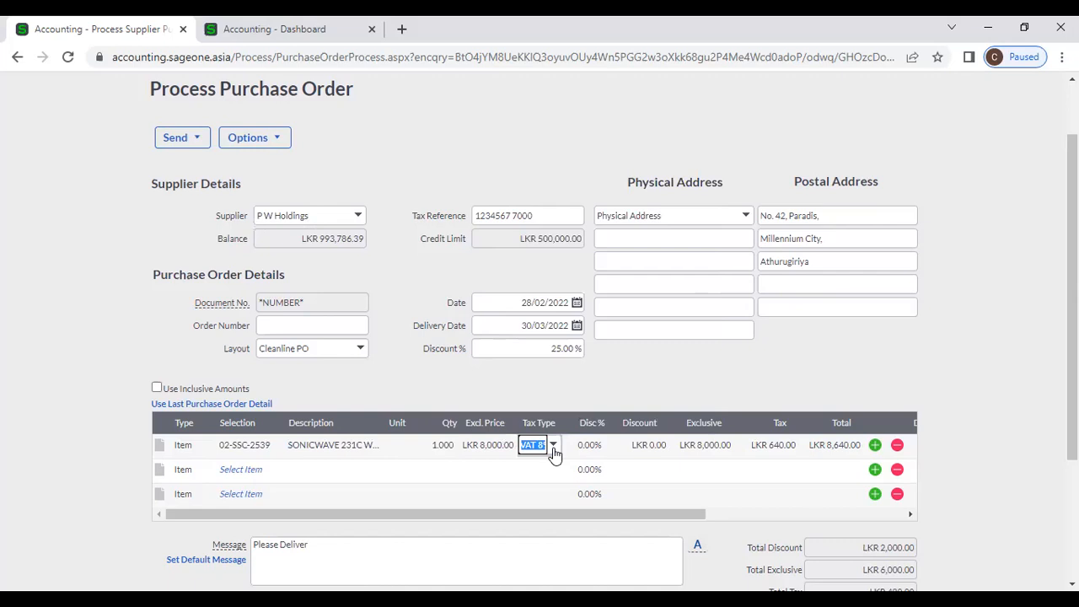
{"action": "key", "text": "Tab"}
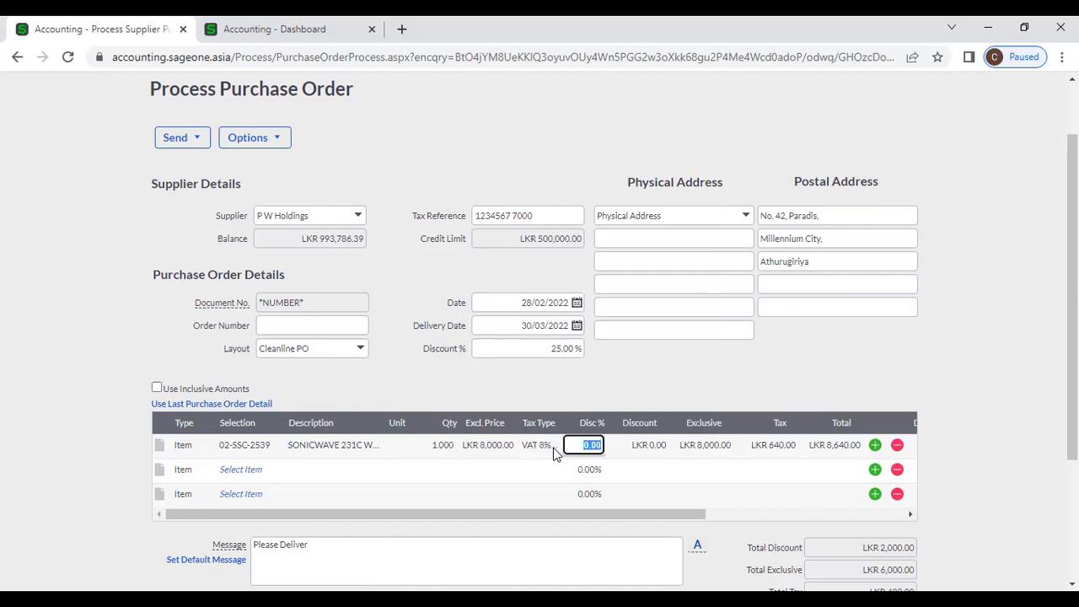
{"action": "key", "text": "Tab"}
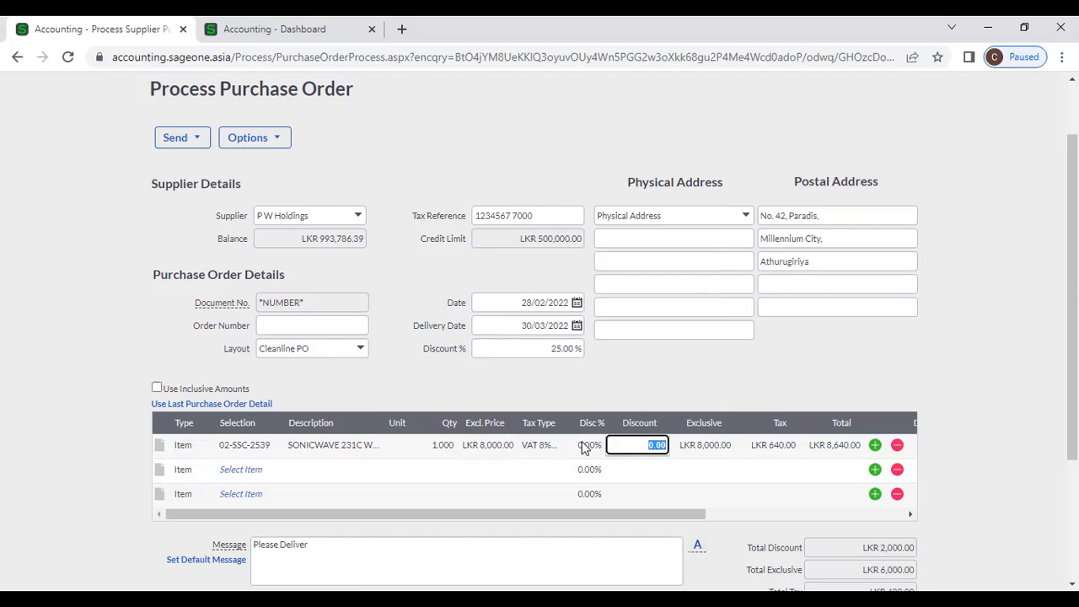
{"action": "left_click", "coordinate": [586, 445]}
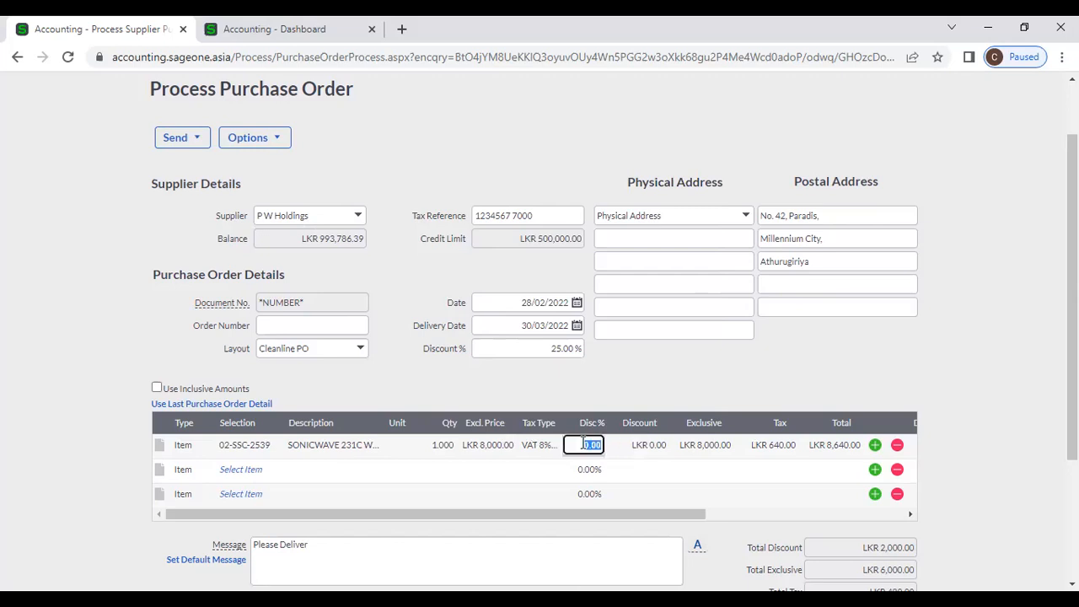
{"action": "left_click", "coordinate": [636, 446]}
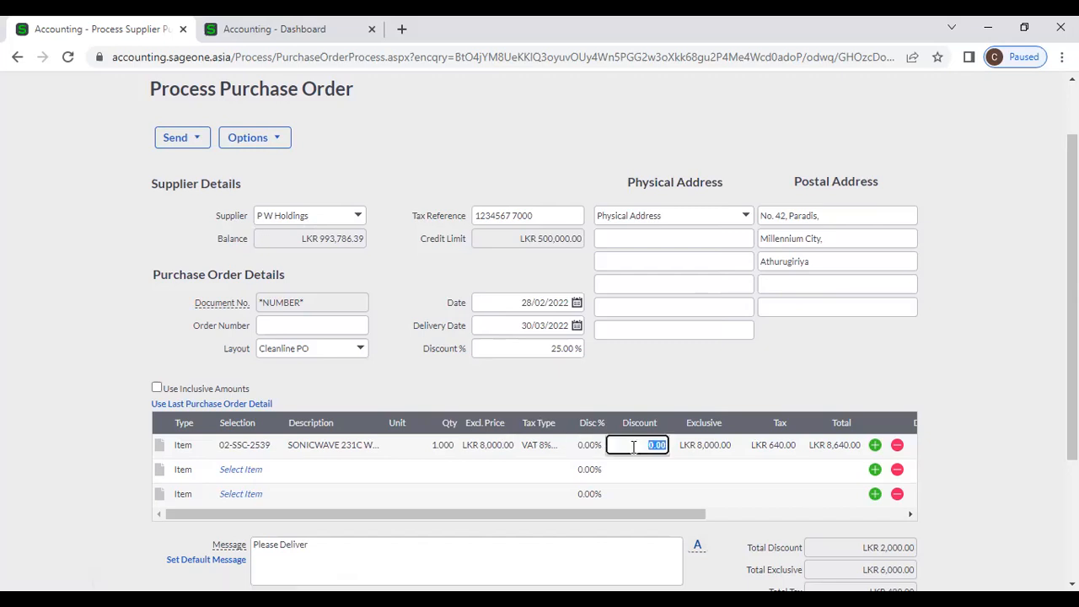
{"action": "scroll", "coordinate": [633, 447], "scroll_direction": "down", "scroll_amount": 3}
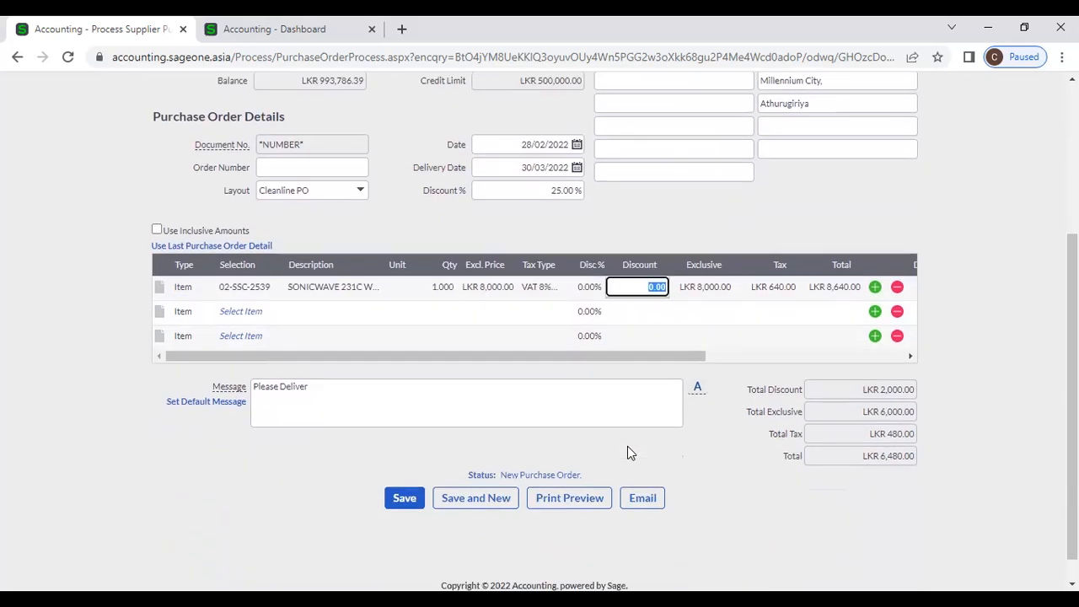
- Save the order, keep P W Holdings as supplier, and review the first line's item details
{"action": "left_click", "coordinate": [390, 503]}
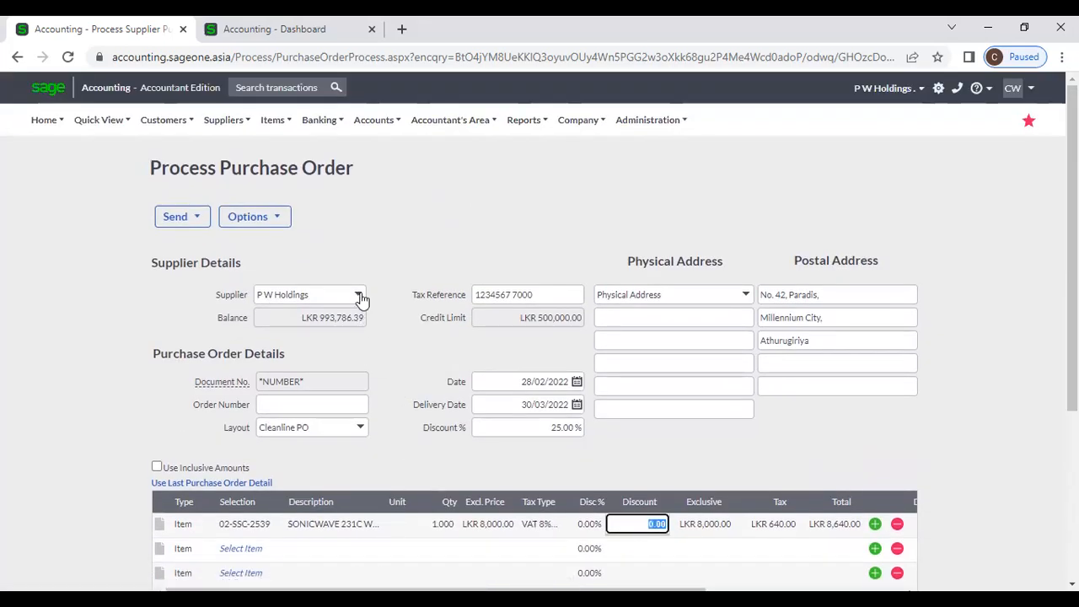
{"action": "left_click", "coordinate": [360, 298]}
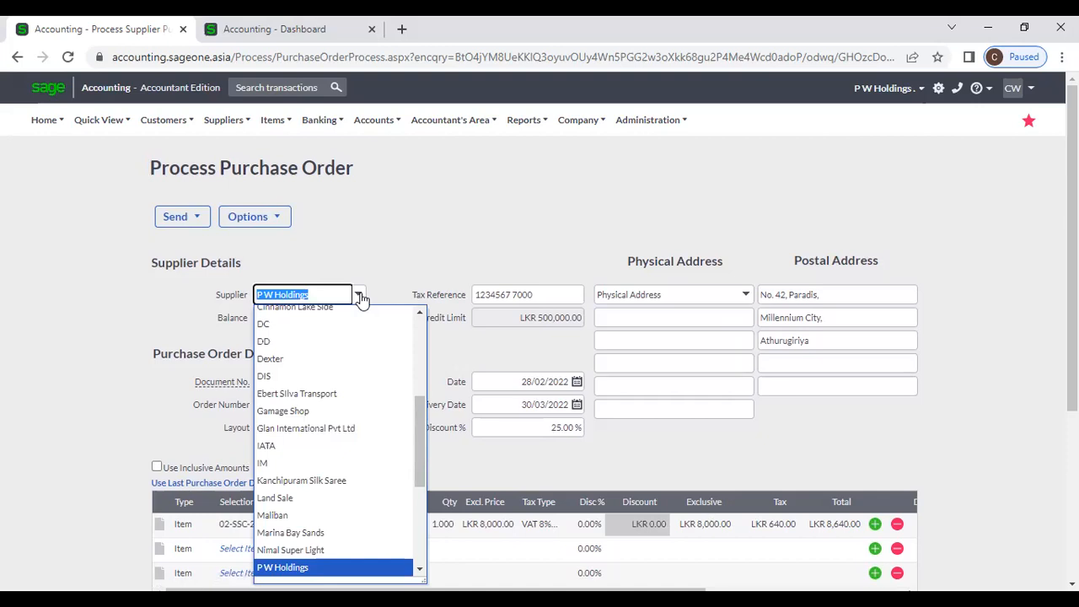
{"action": "left_click", "coordinate": [453, 252]}
{"action": "scroll", "coordinate": [430, 286], "scroll_direction": "down", "scroll_amount": 1}
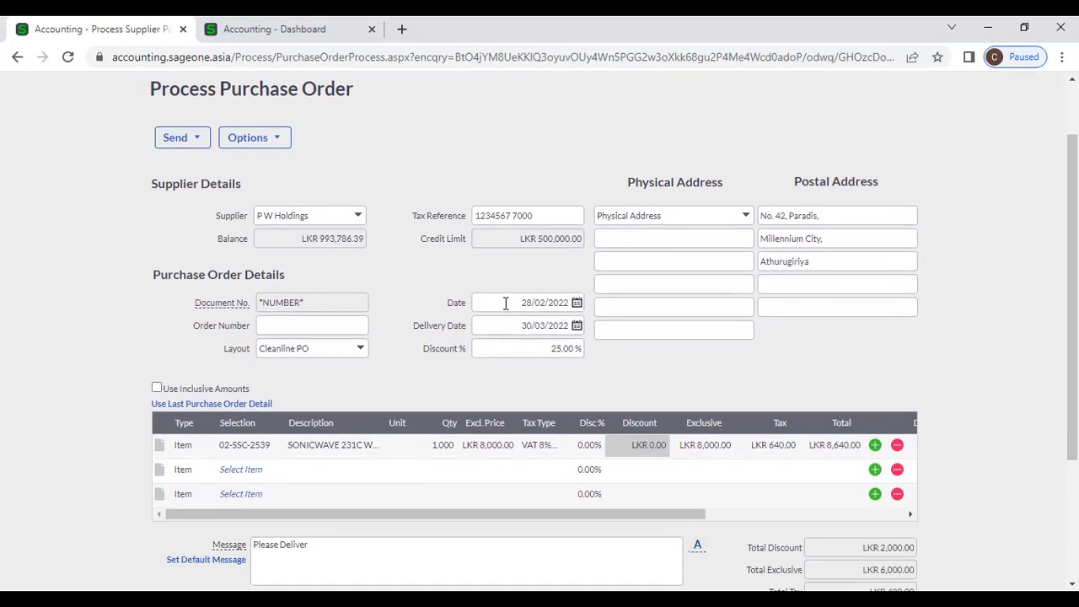
{"action": "left_click", "coordinate": [249, 447]}
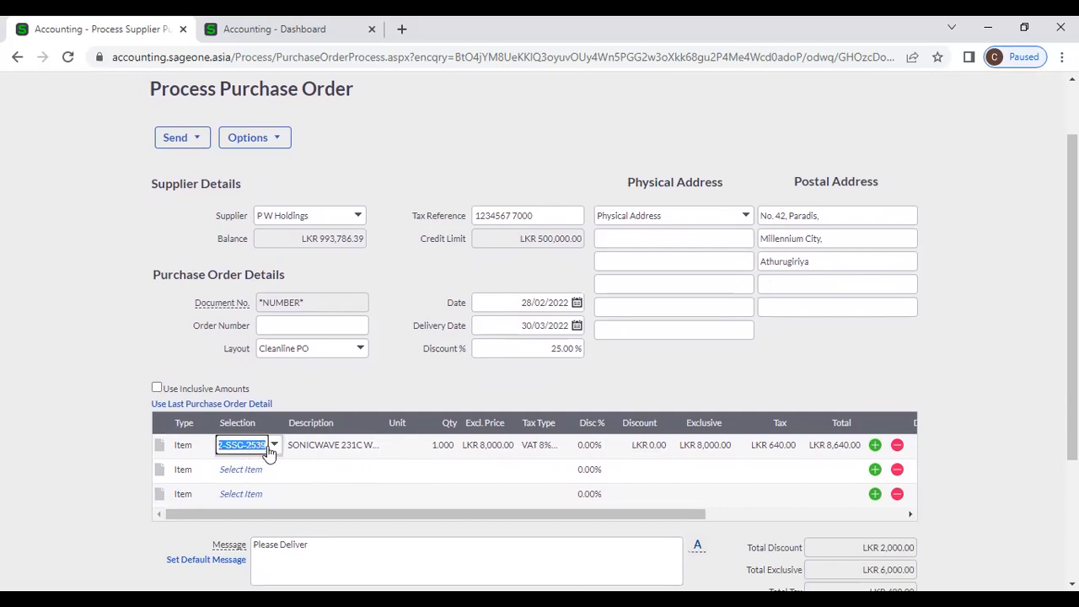
{"action": "left_click", "coordinate": [339, 444]}
{"action": "left_click", "coordinate": [339, 445]}
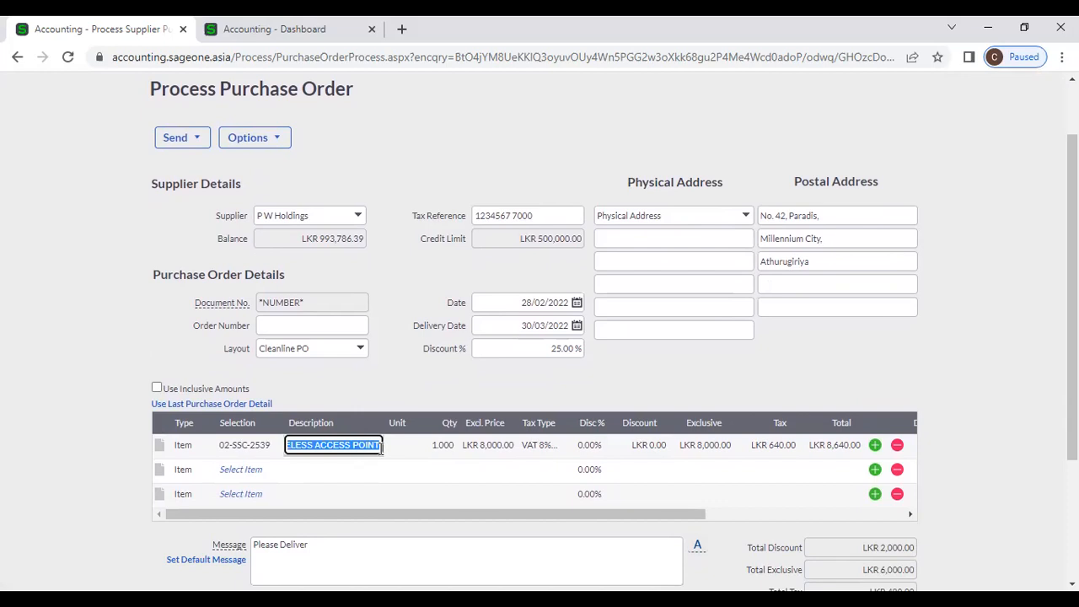
- Change the SONICWAVE line quantity to 2, keeping the LKR 8,000.00 price
{"action": "left_click", "coordinate": [443, 446]}
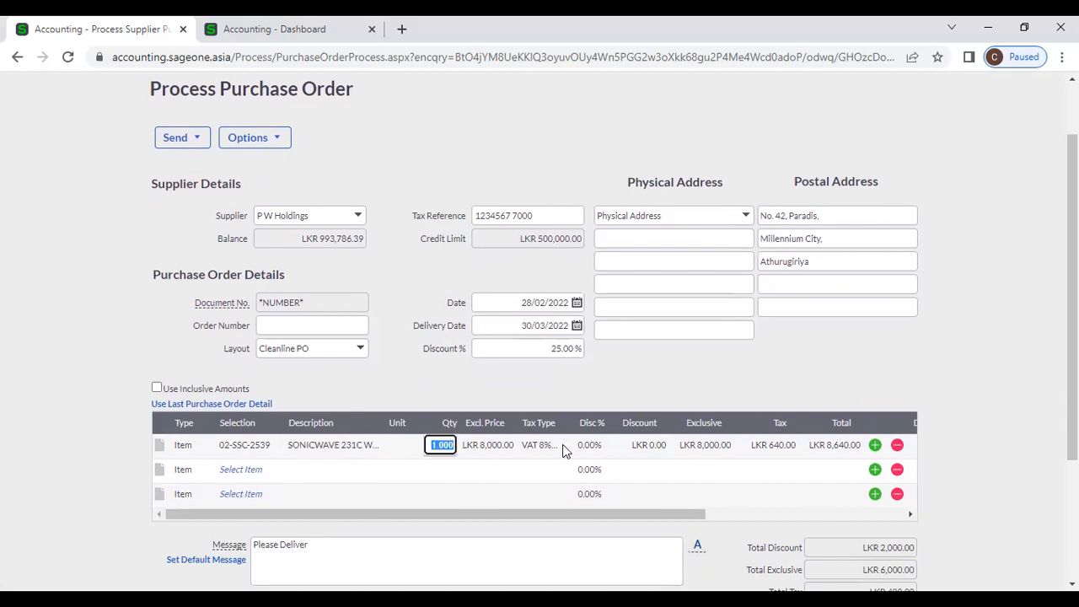
{"action": "type", "text": "2"}
{"action": "key", "text": "Tab"}
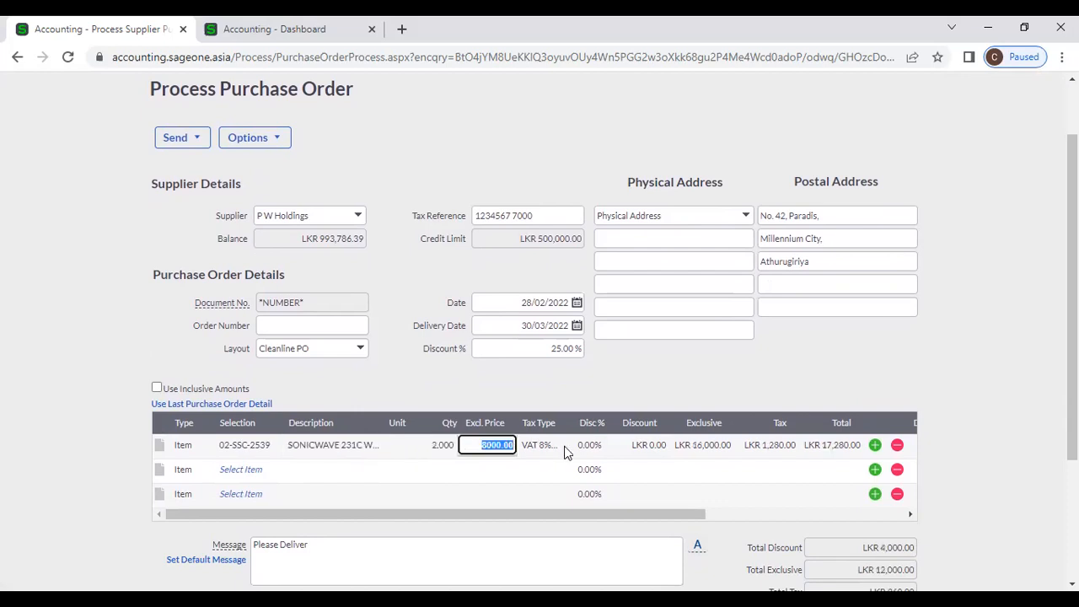
{"action": "key", "text": "Tab"}
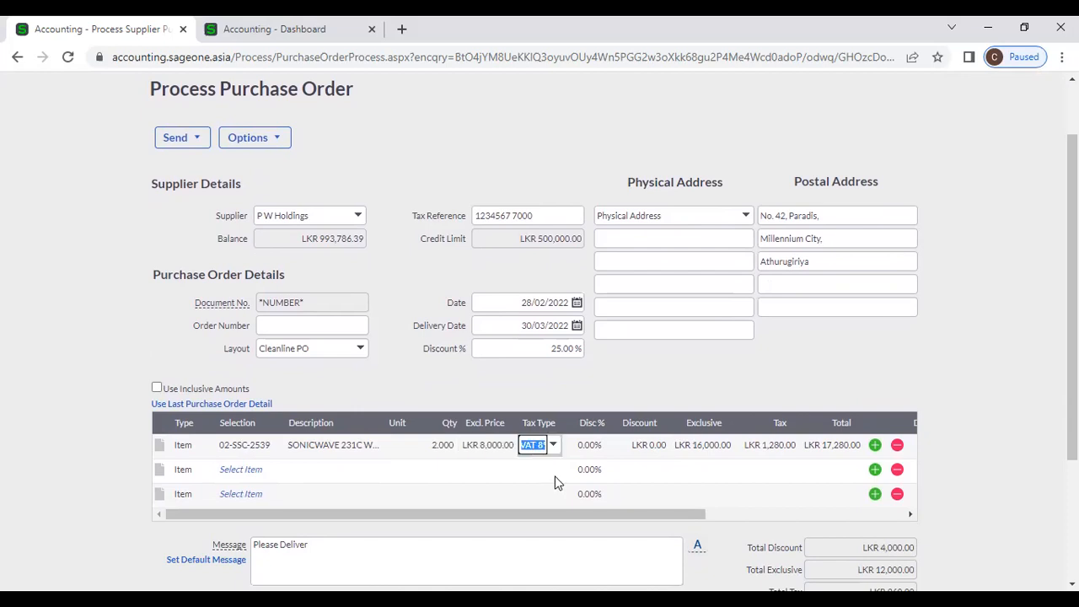
{"action": "key", "text": "Tab"}
- Keep VAT 8% with a 0.00% line discount and check the LKR 12,960.00 total
{"action": "left_click", "coordinate": [540, 444]}
{"action": "left_click", "coordinate": [553, 446]}
{"action": "left_click", "coordinate": [553, 447]}
{"action": "left_click", "coordinate": [595, 446]}
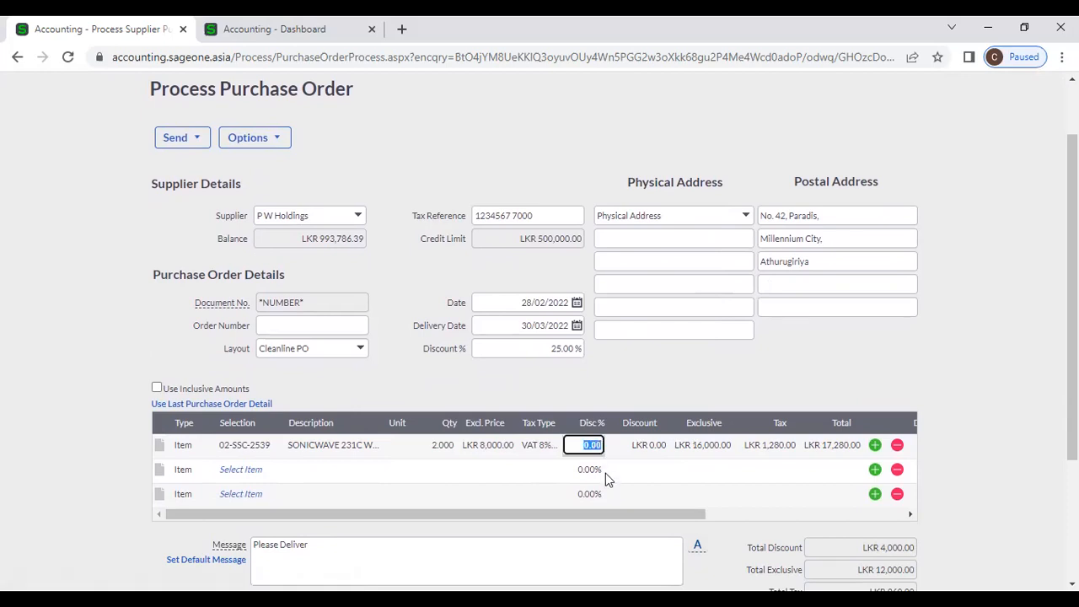
{"action": "left_click", "coordinate": [640, 446]}
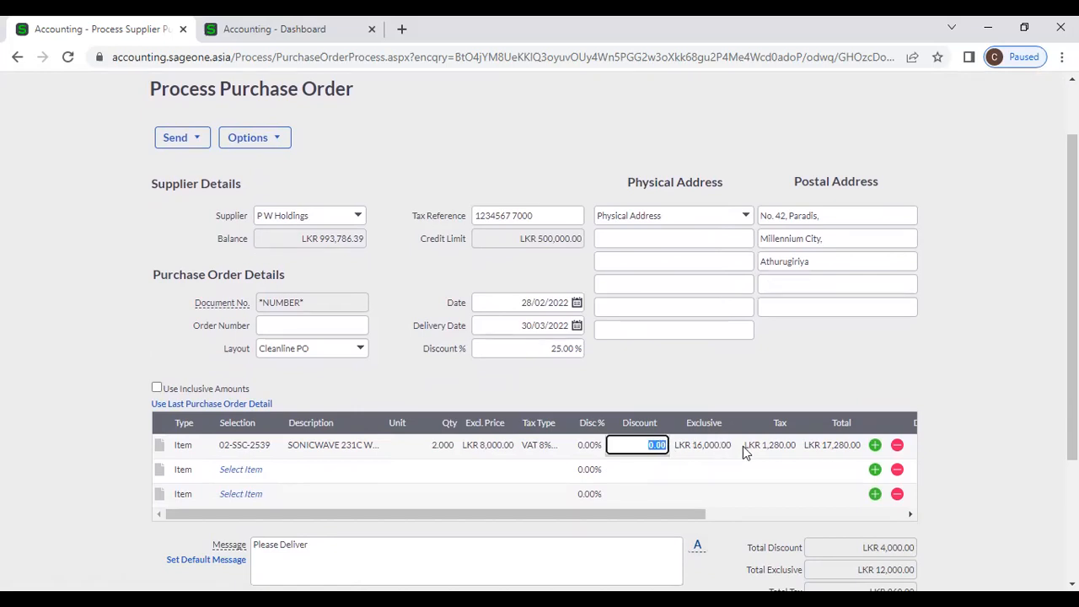
{"action": "scroll", "coordinate": [755, 455], "scroll_direction": "down", "scroll_amount": 1}
{"action": "scroll", "coordinate": [755, 455], "scroll_direction": "down", "scroll_amount": 1}
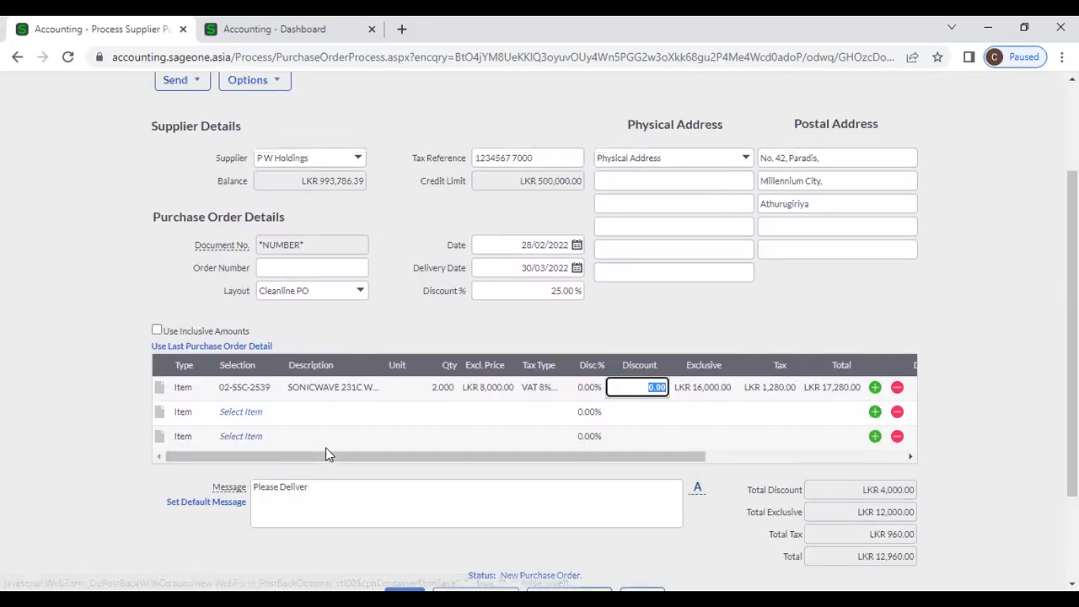
{"action": "scroll", "coordinate": [326, 447], "scroll_direction": "up", "scroll_amount": 2}
- Commit the zero line discount and duplicate the purchase order page into a second tab
{"action": "left_click", "coordinate": [376, 351]}
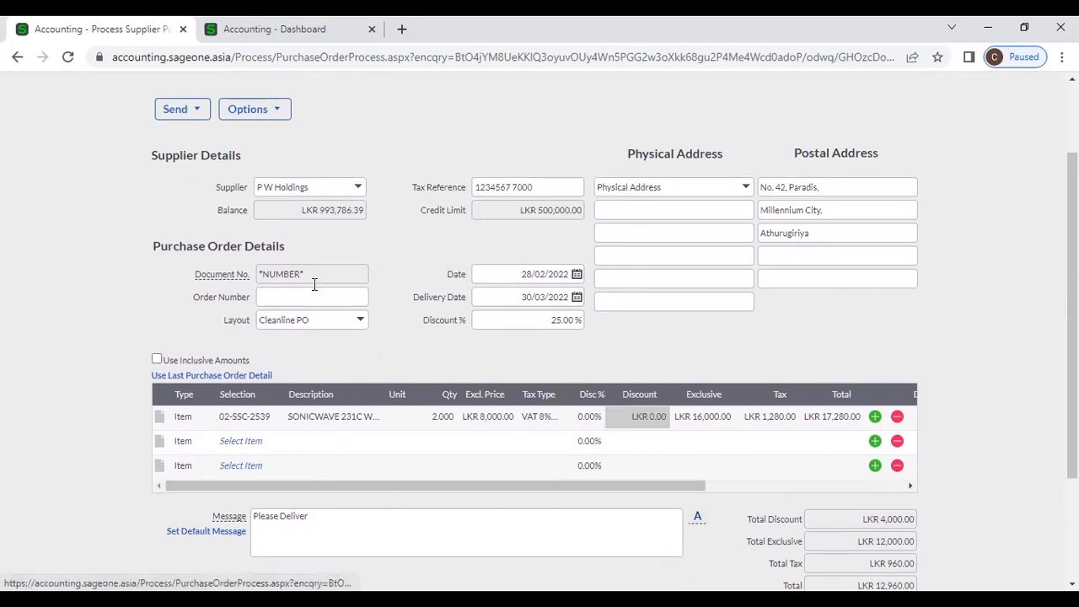
{"action": "right_click", "coordinate": [115, 34]}
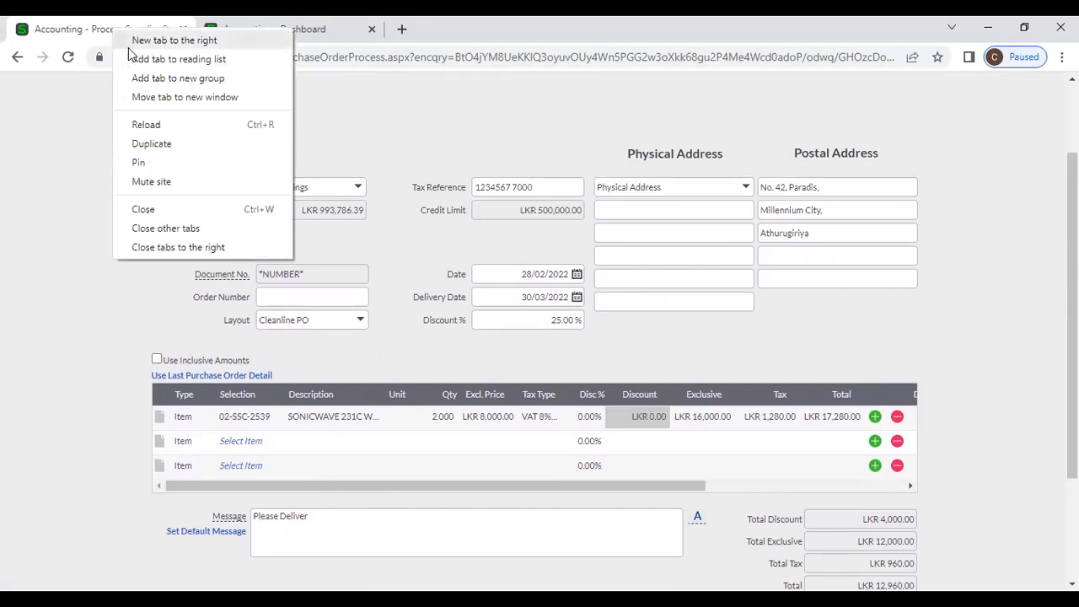
{"action": "left_click", "coordinate": [167, 145]}
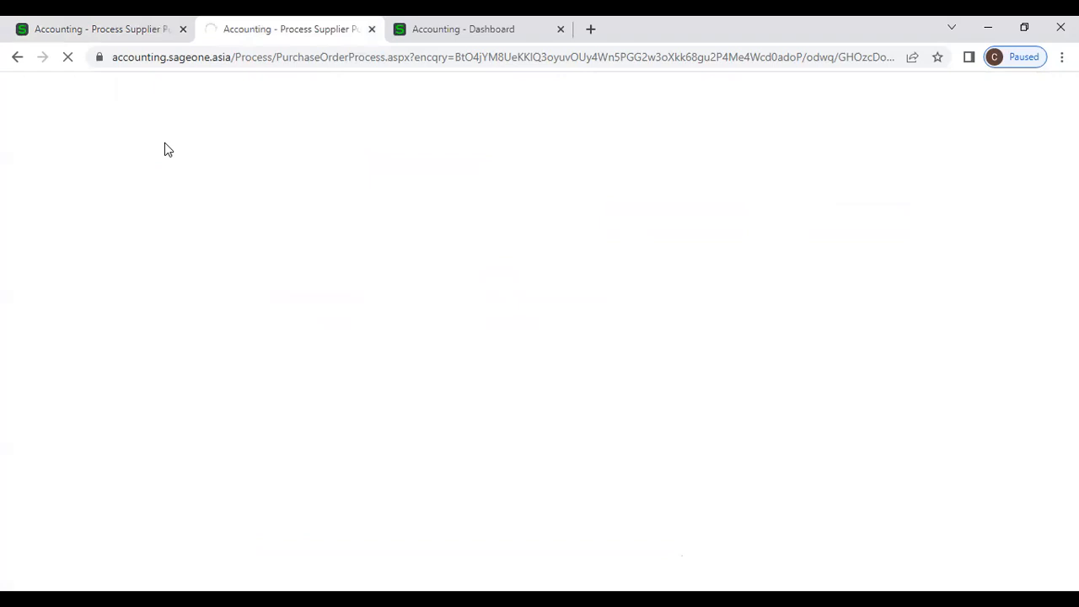
{"action": "left_click", "coordinate": [101, 28]}
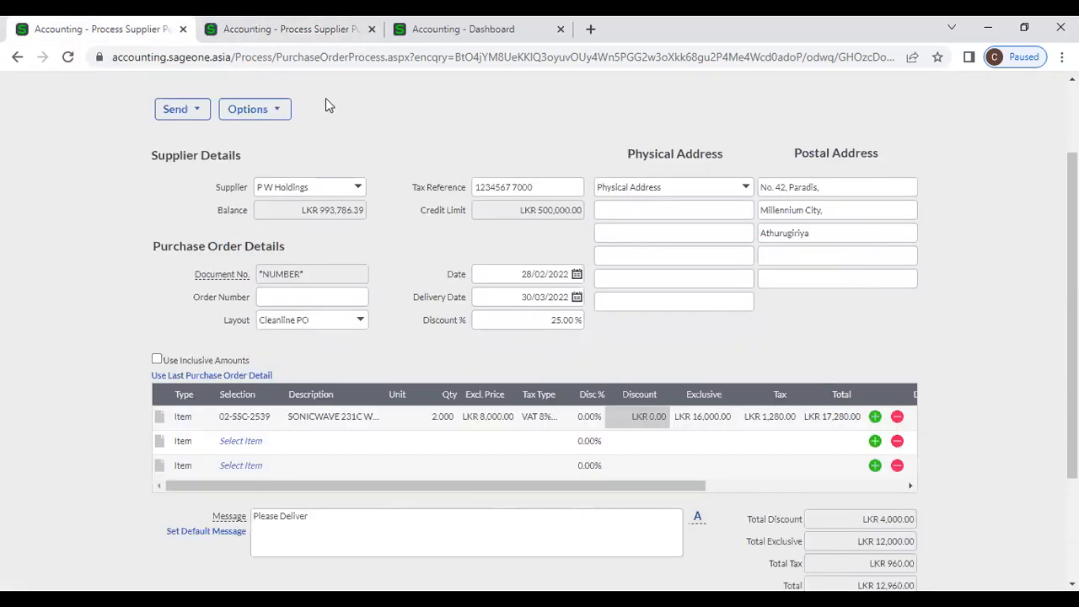
{"action": "scroll", "coordinate": [326, 98], "scroll_direction": "up", "scroll_amount": 2}
{"action": "left_click", "coordinate": [275, 28]}
{"action": "scroll", "coordinate": [188, 159], "scroll_direction": "up", "scroll_amount": 2}
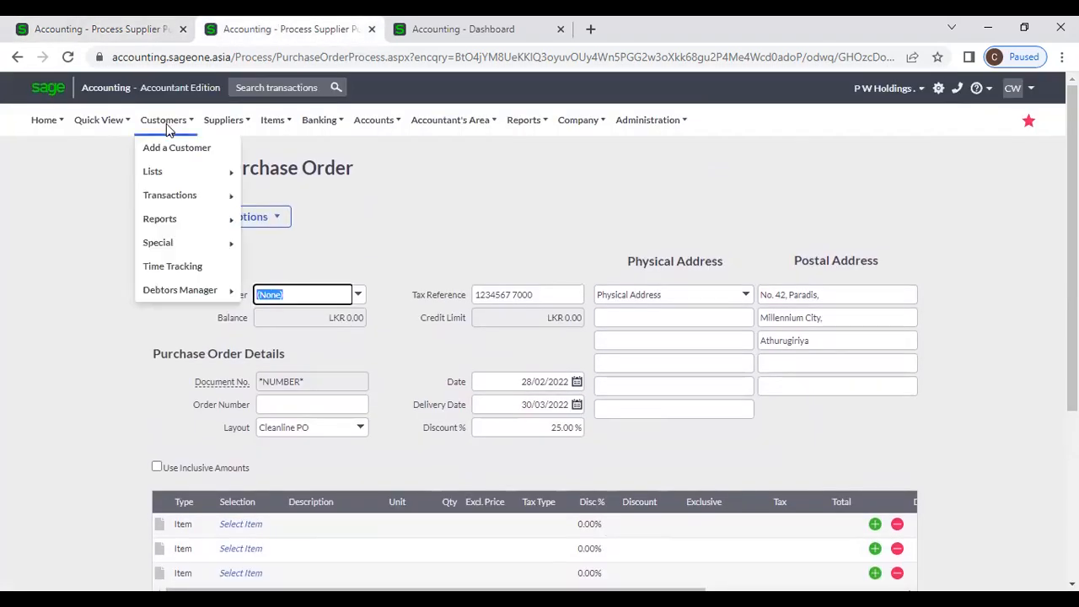
- In the new tab, search the supplier list for 'P' and open the P W Holdings record
{"action": "mouse_move", "coordinate": [238, 126]}
{"action": "mouse_move", "coordinate": [240, 174]}
{"action": "left_click", "coordinate": [350, 179]}
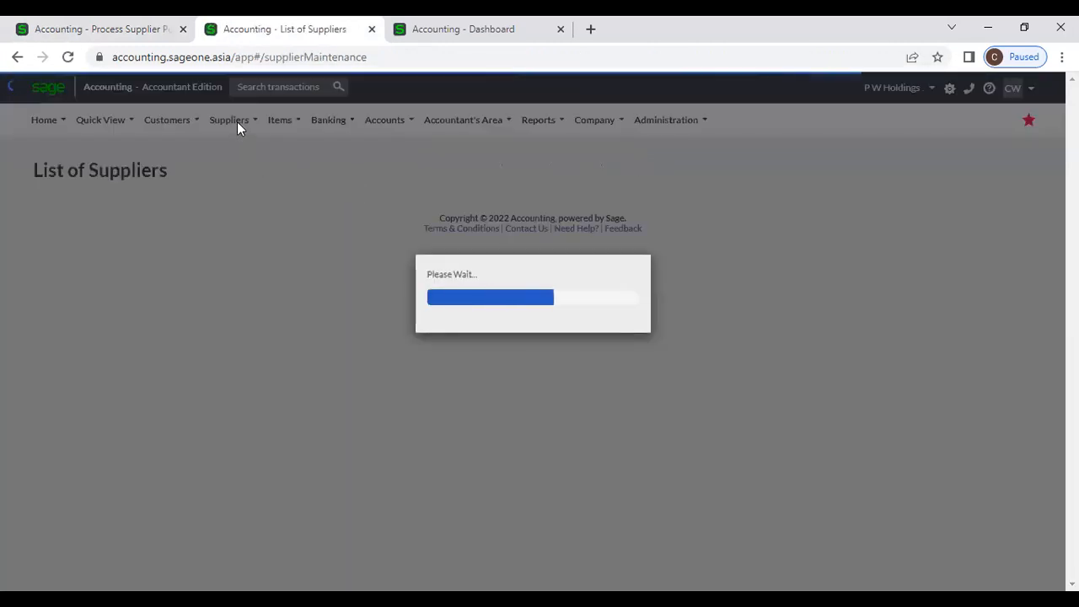
{"action": "mouse_move", "coordinate": [235, 120]}
{"action": "mouse_move", "coordinate": [247, 176]}
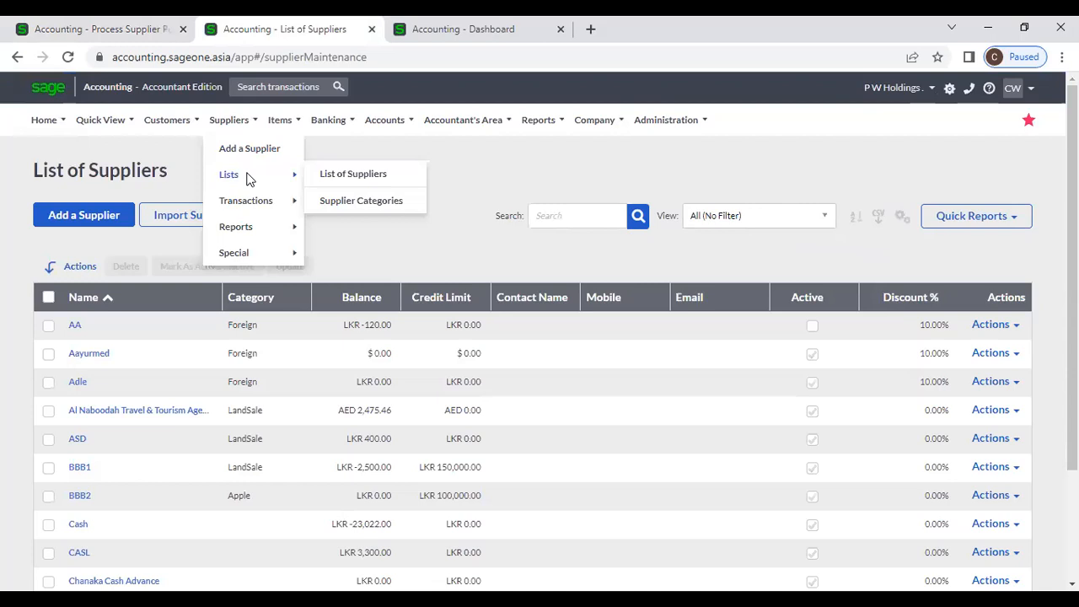
{"action": "left_click", "coordinate": [345, 175]}
{"action": "left_click", "coordinate": [554, 211]}
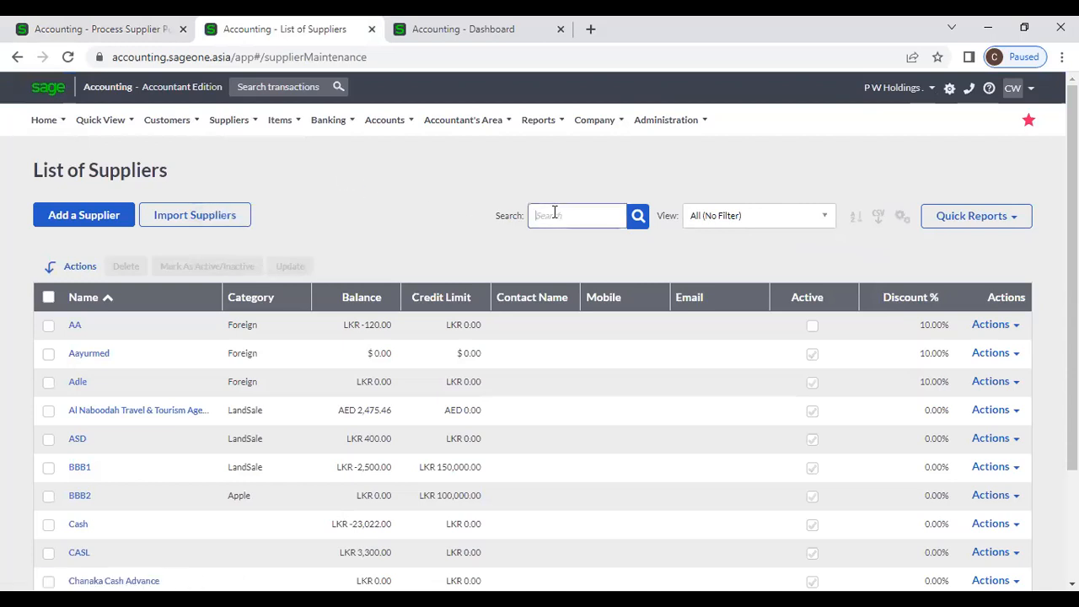
{"action": "type", "text": "P W"}
{"action": "key", "text": "Return"}
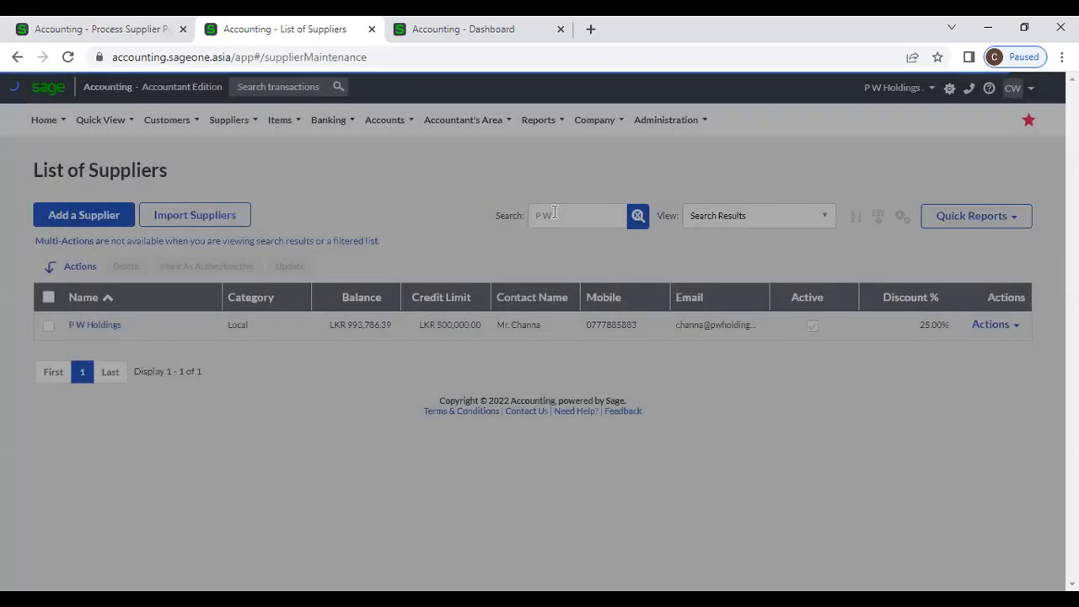
{"action": "left_click", "coordinate": [80, 328]}
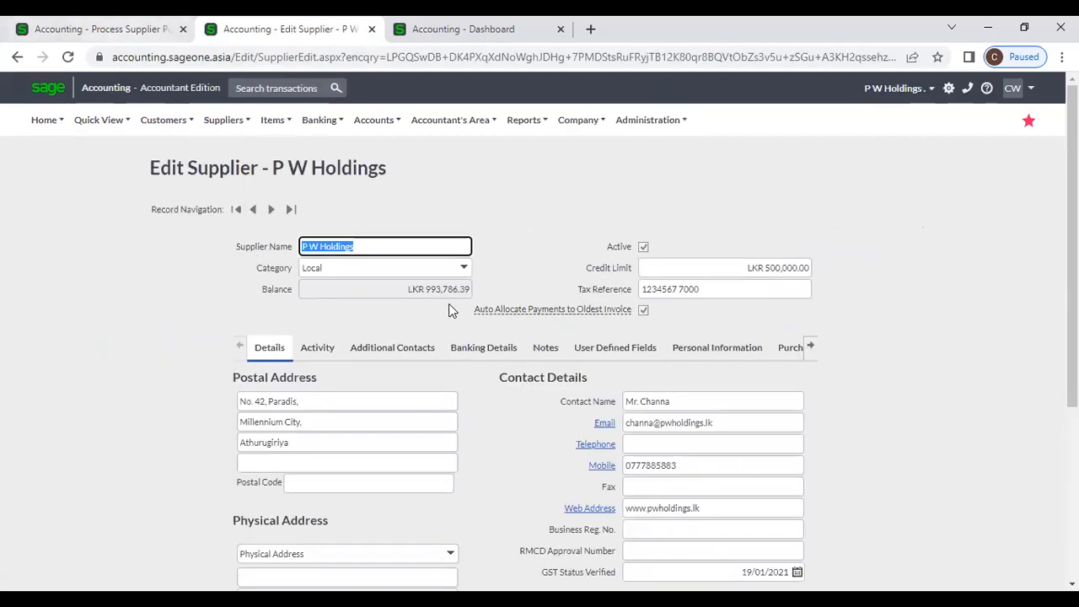
- Compare the supplier's LKR 500,000.00 credit limit with the credit limit on the order
{"action": "left_click", "coordinate": [97, 29]}
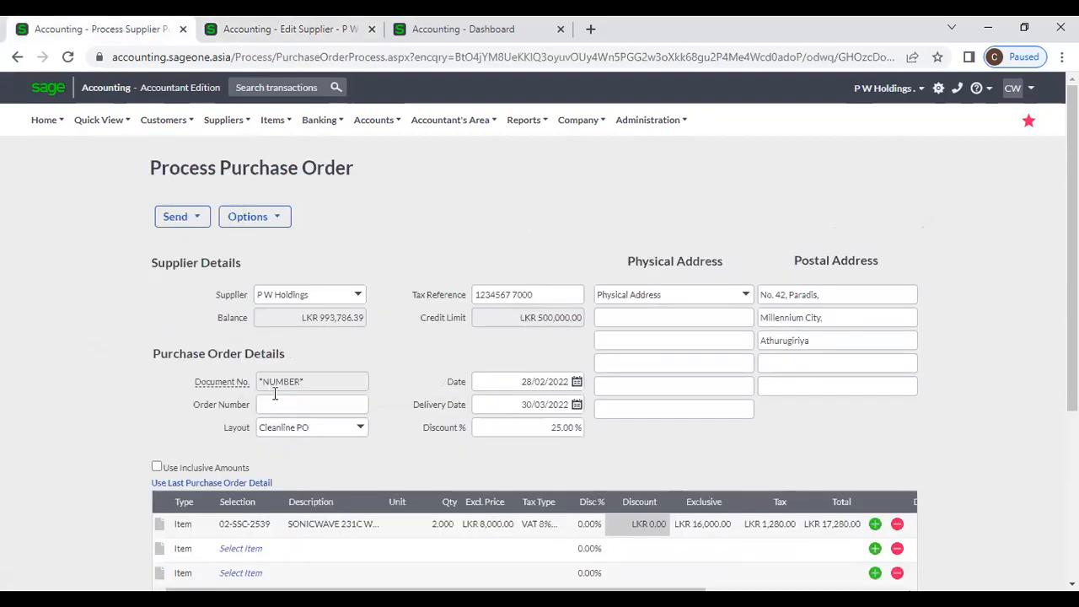
{"action": "left_click", "coordinate": [291, 30]}
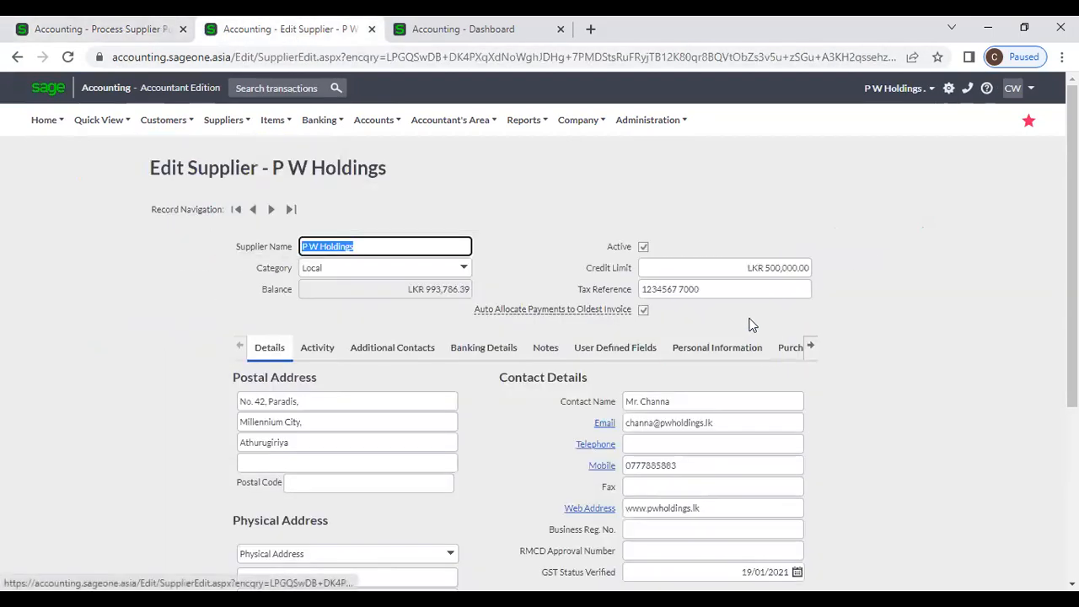
{"action": "left_click", "coordinate": [743, 268]}
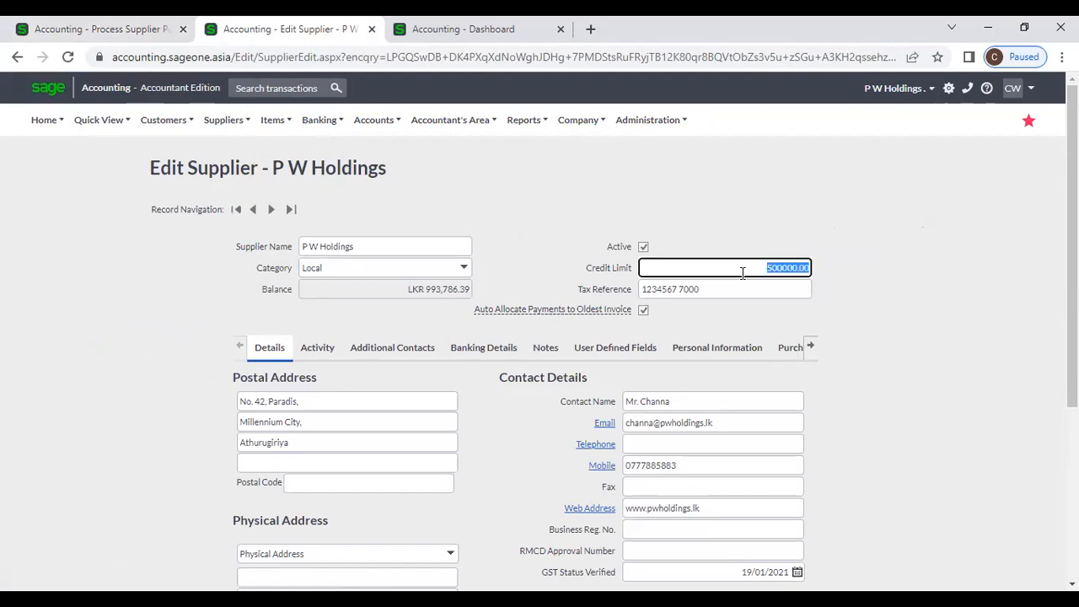
{"action": "left_click", "coordinate": [160, 29]}
{"action": "left_click_drag", "start_coordinate": [508, 319], "coordinate": [578, 326]}
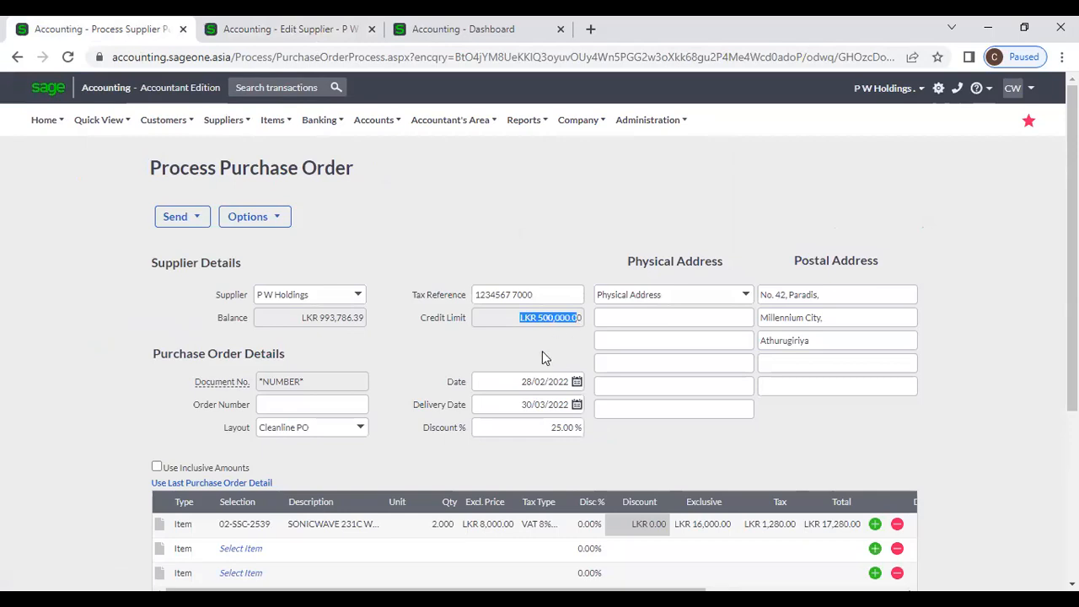
{"action": "left_click", "coordinate": [280, 28]}
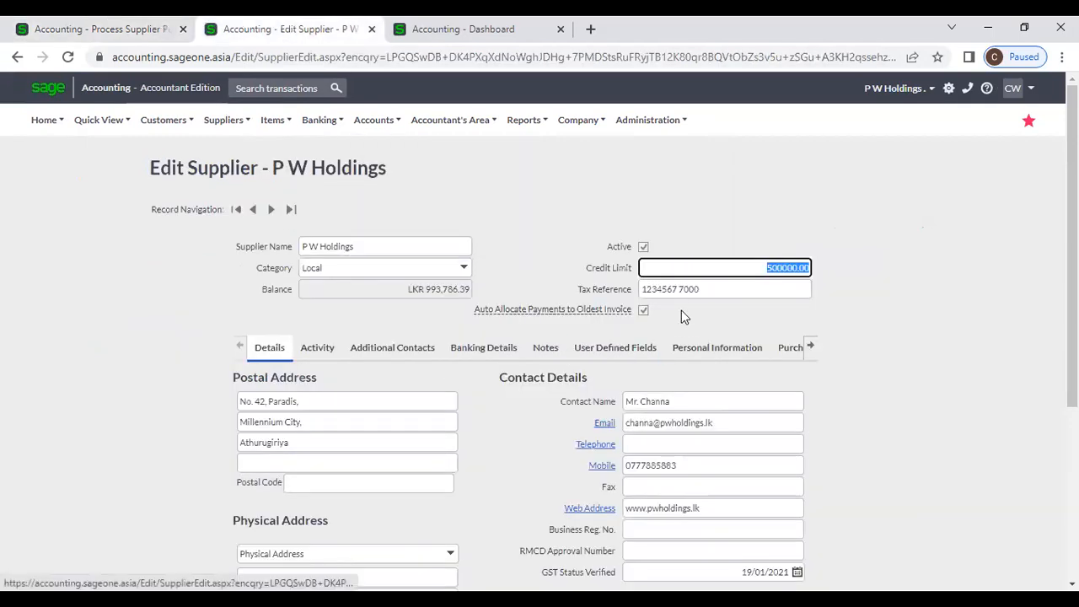
- Compare the order's tax reference with the supplier's, and note its 30-day payment due period
{"action": "key", "text": "Tab"}
{"action": "scroll", "coordinate": [727, 429], "scroll_direction": "down", "scroll_amount": 1}
{"action": "scroll", "coordinate": [727, 430], "scroll_direction": "down", "scroll_amount": 3}
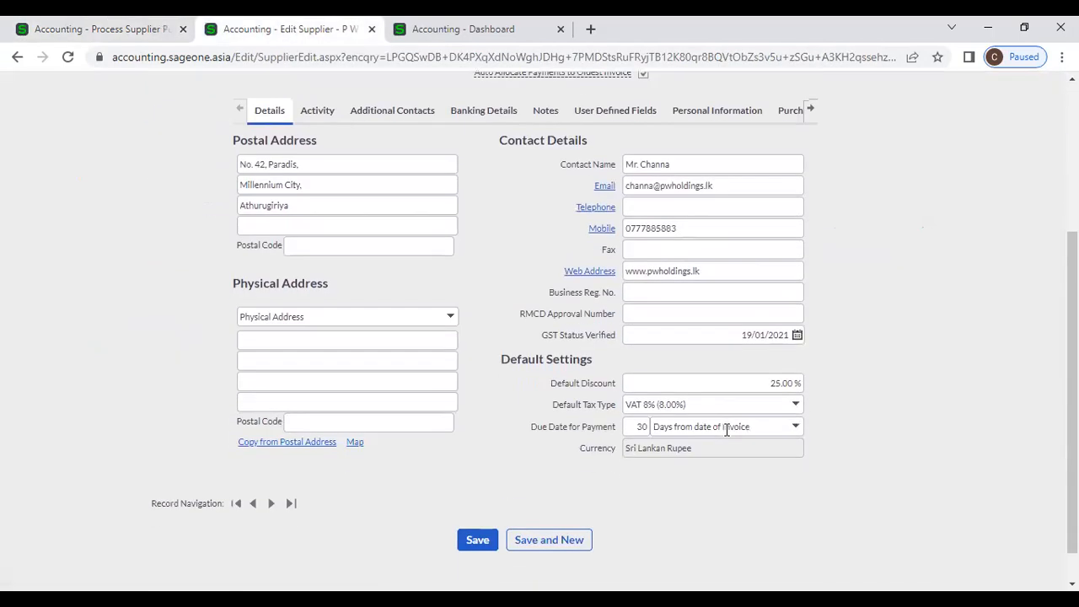
{"action": "left_click", "coordinate": [116, 29]}
{"action": "left_click", "coordinate": [549, 295]}
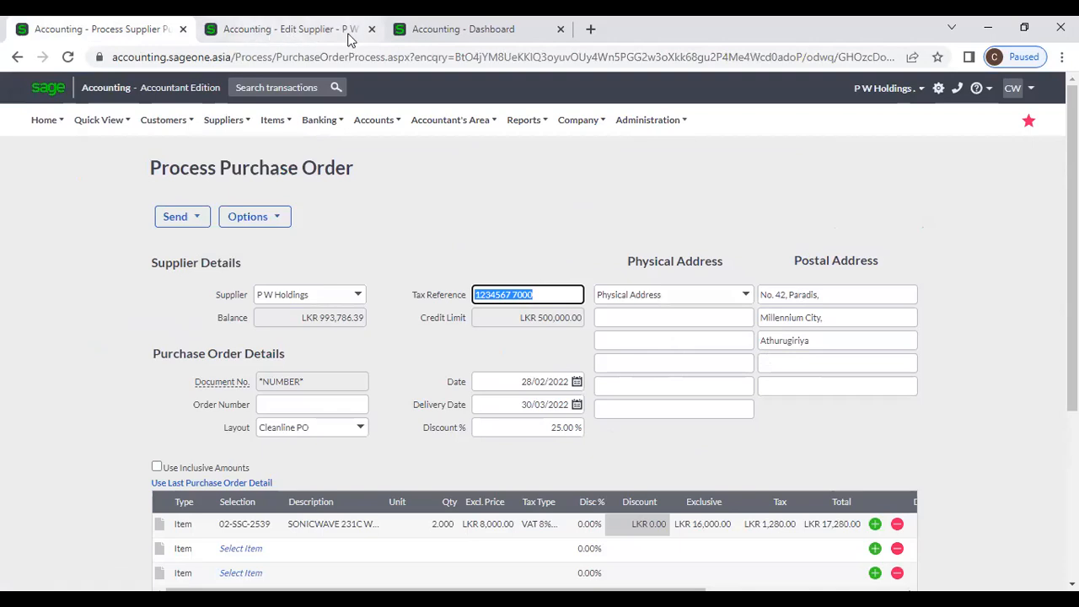
{"action": "left_click", "coordinate": [285, 30]}
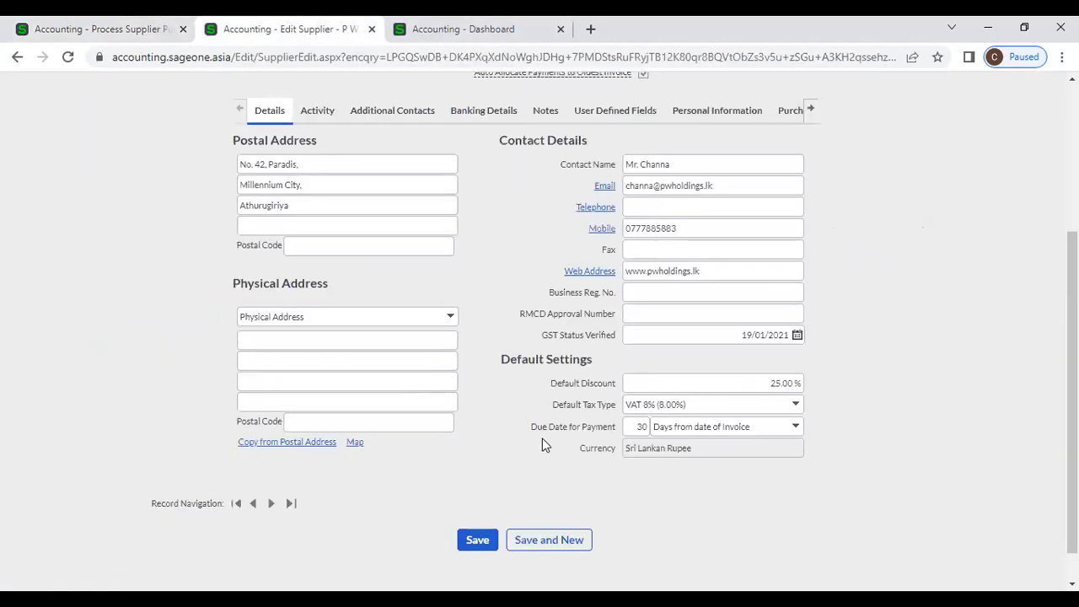
{"action": "double_click", "coordinate": [640, 427]}
- Check the order date 28/02/2022 and delivery date 30/03/2022 against the supplier record
{"action": "left_click", "coordinate": [112, 27]}
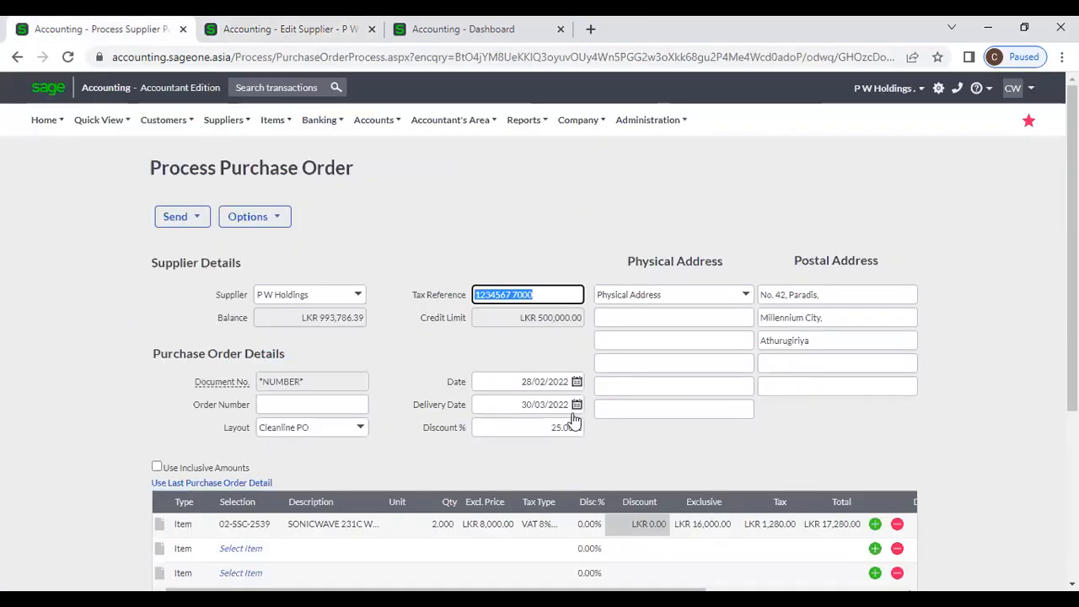
{"action": "left_click", "coordinate": [516, 384]}
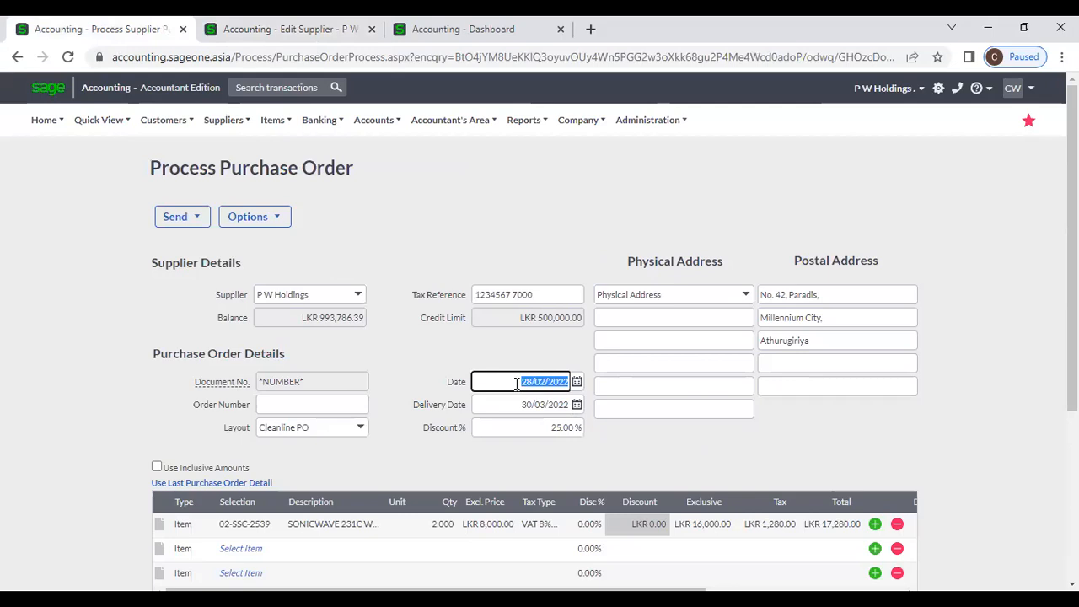
{"action": "left_click", "coordinate": [518, 406]}
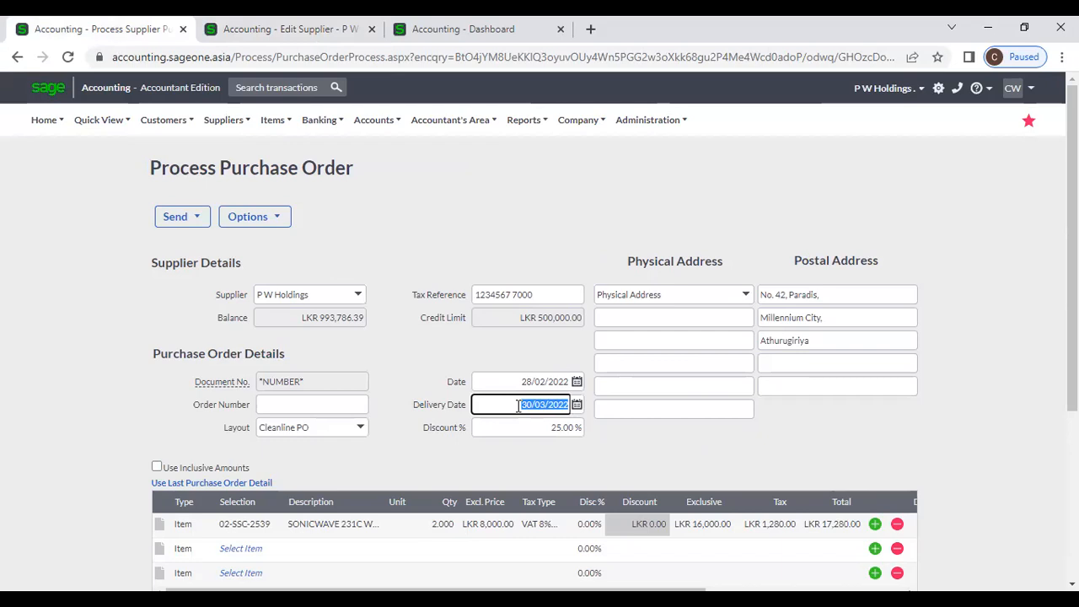
{"action": "left_click", "coordinate": [240, 28]}
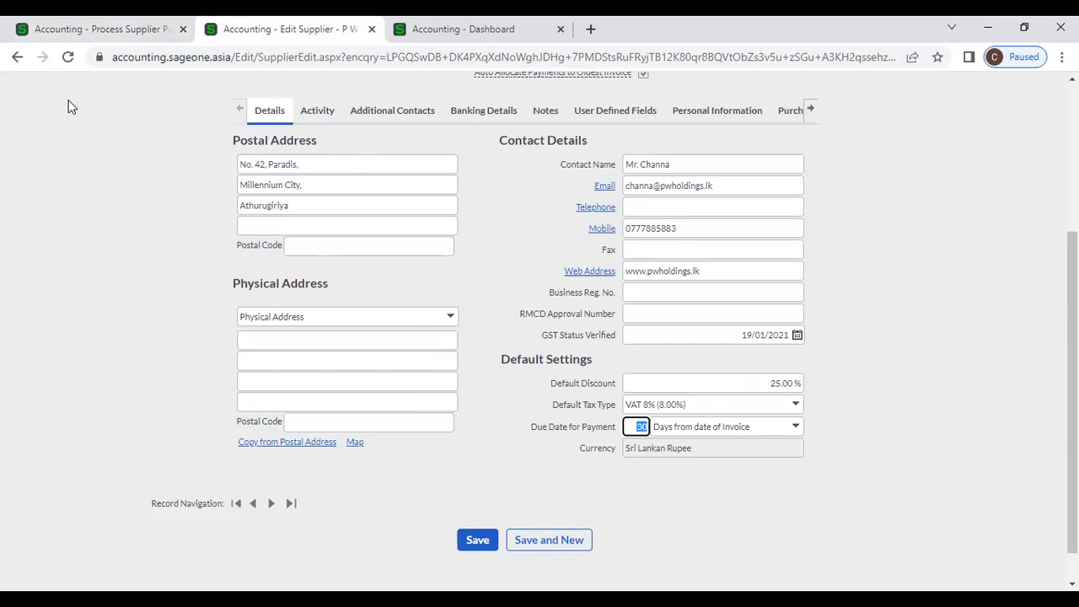
{"action": "left_click", "coordinate": [77, 29]}
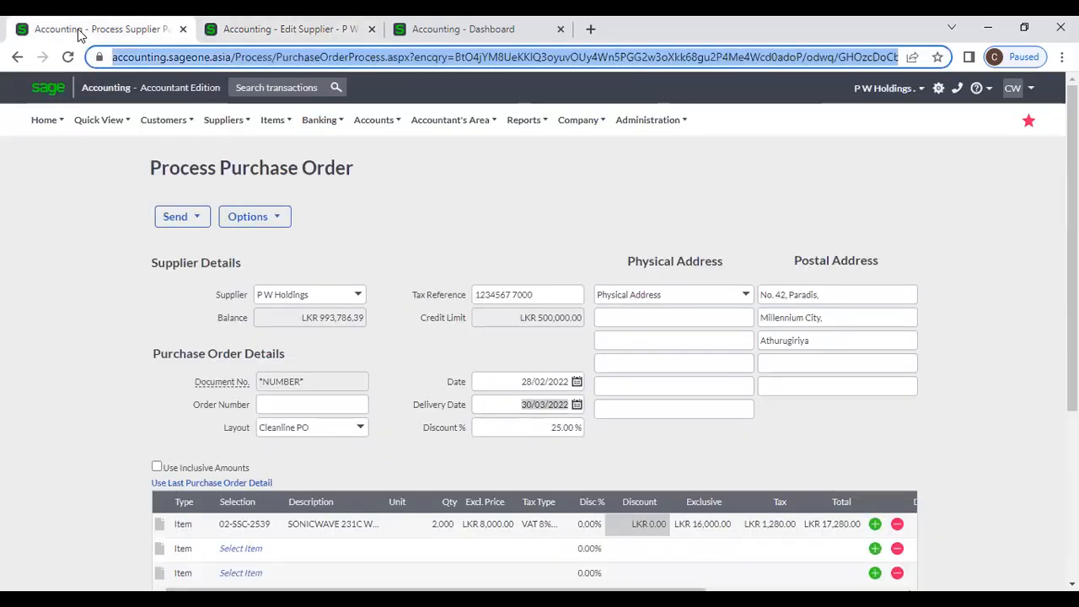
- Compare the order's 25.00% discount with the supplier's 25.00% default discount
{"action": "left_click", "coordinate": [517, 425]}
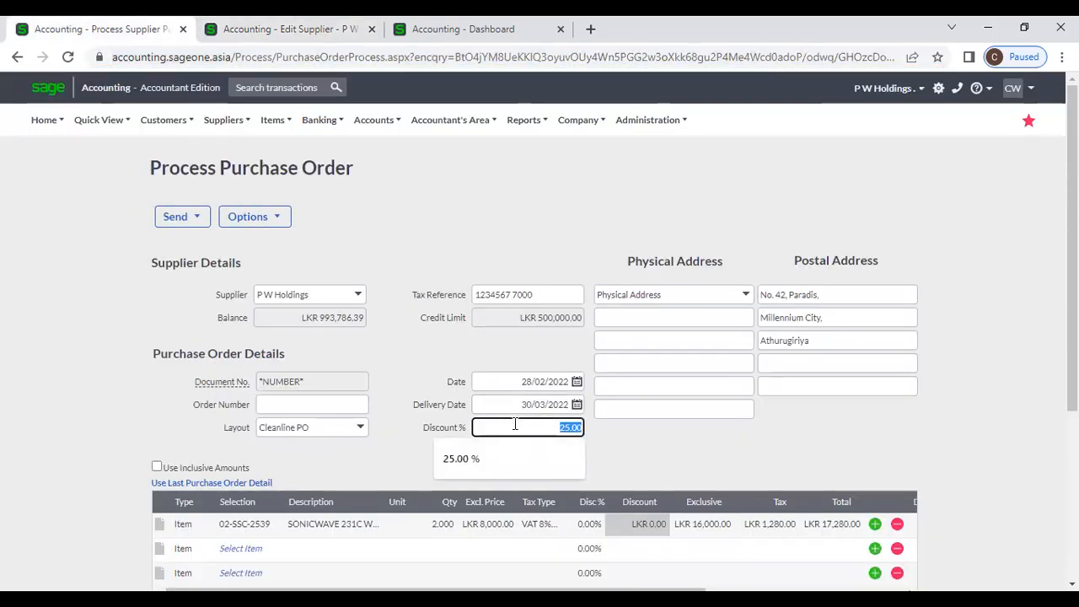
{"action": "left_click", "coordinate": [292, 29]}
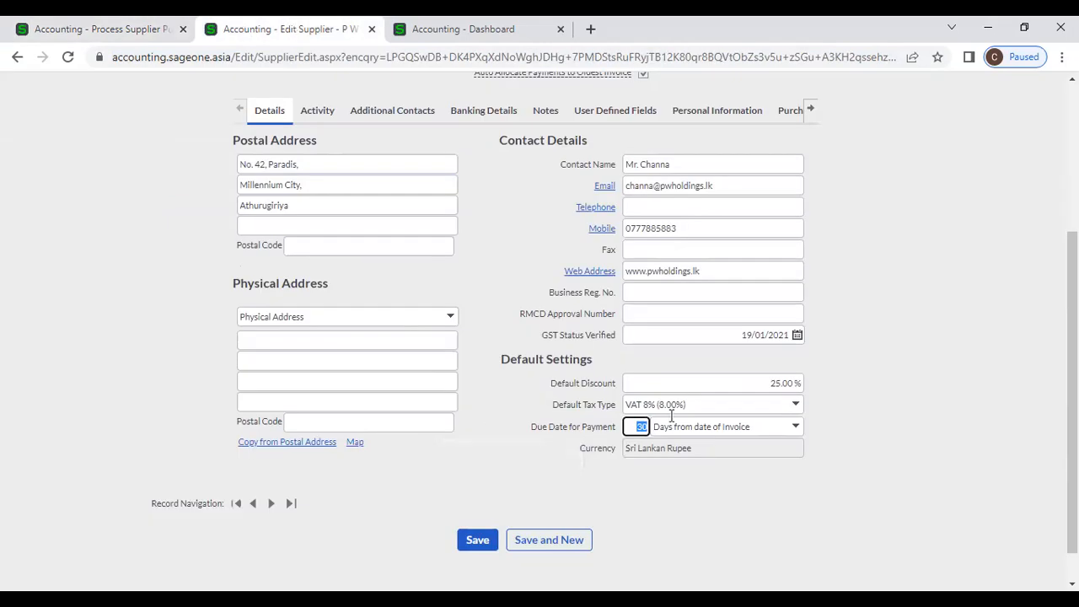
{"action": "left_click", "coordinate": [749, 385]}
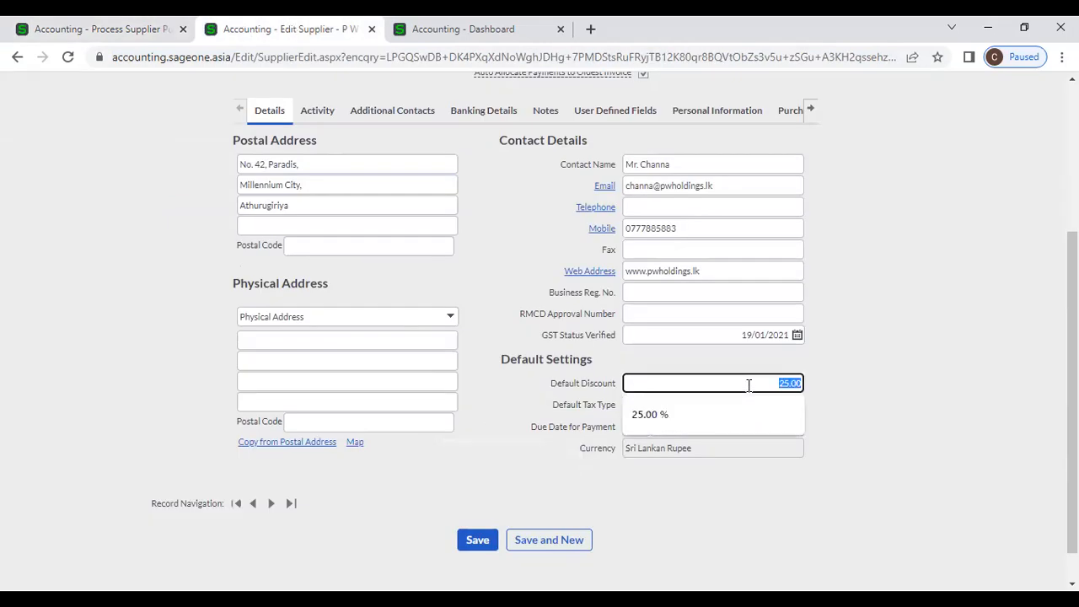
{"action": "left_click", "coordinate": [863, 433]}
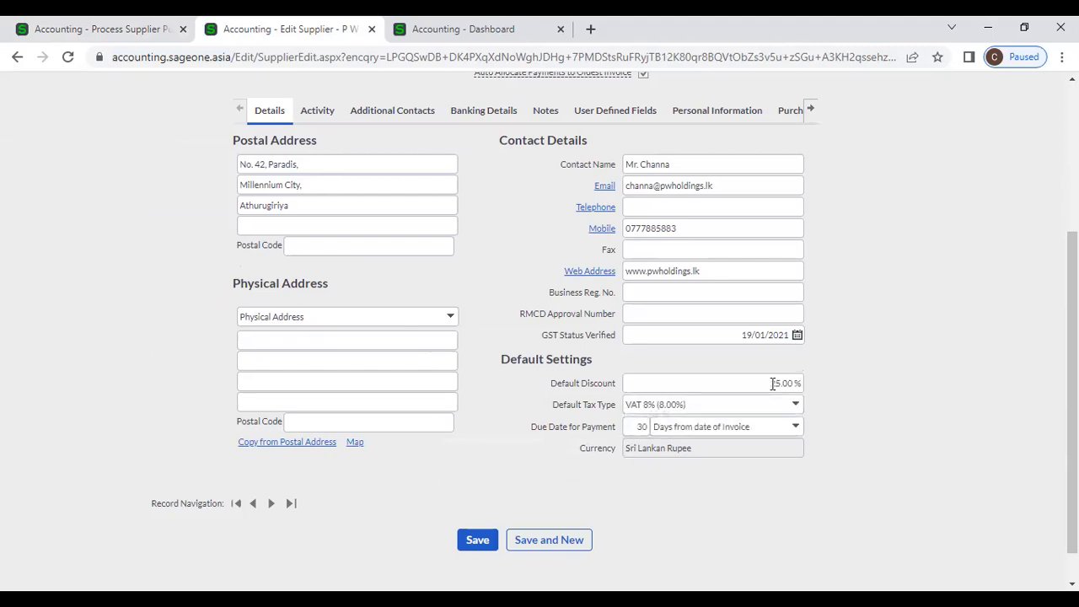
{"action": "left_click", "coordinate": [92, 28]}
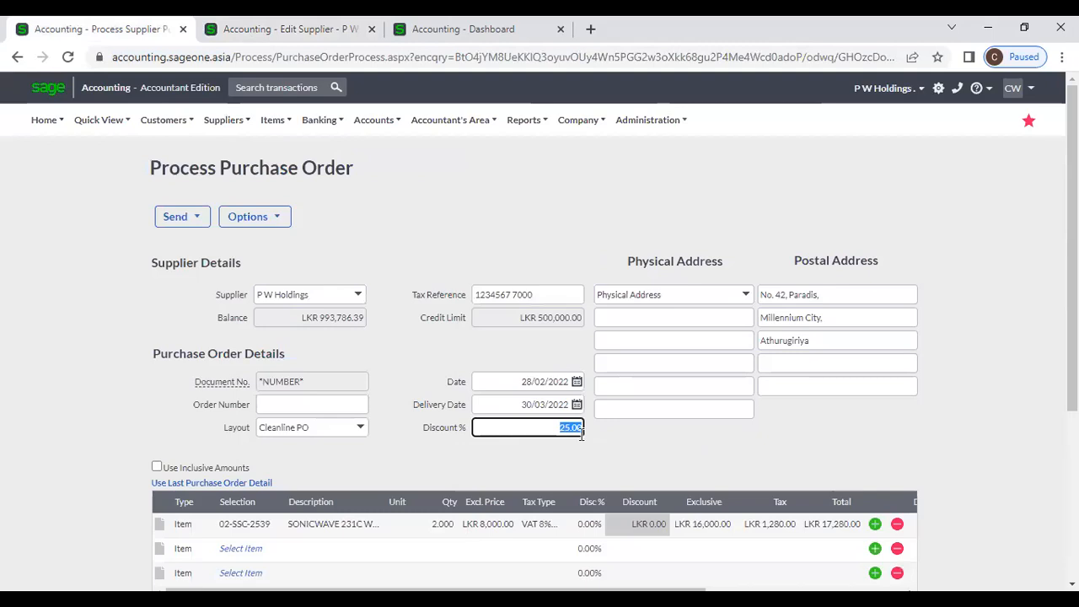
- Clear the order discount to 0.00%, making the total LKR 17,280.00
{"action": "left_click", "coordinate": [599, 439]}
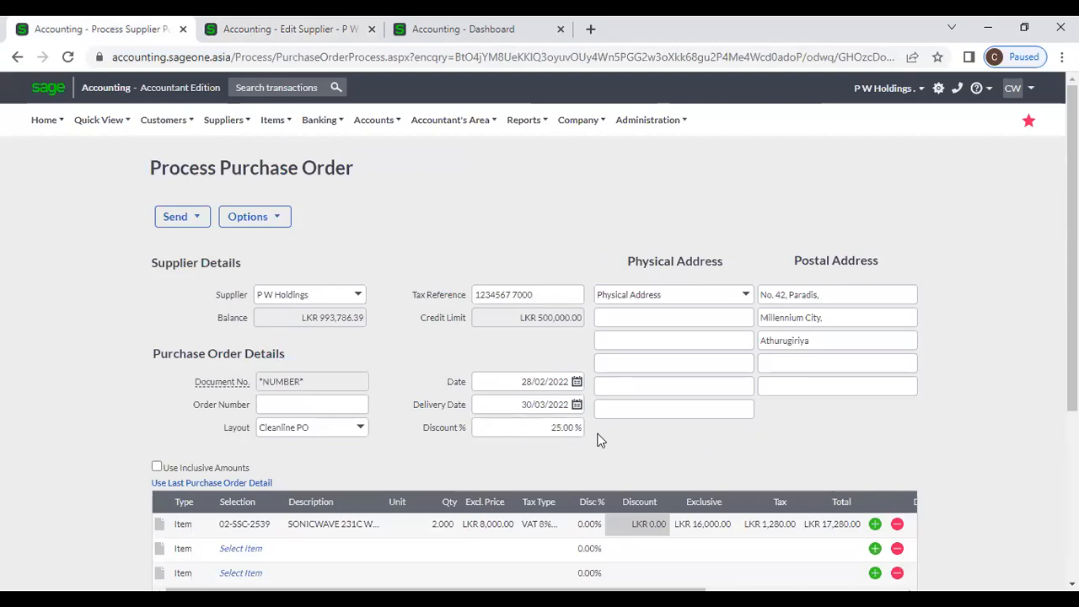
{"action": "left_click", "coordinate": [549, 433]}
{"action": "scroll", "coordinate": [716, 439], "scroll_direction": "down", "scroll_amount": 2}
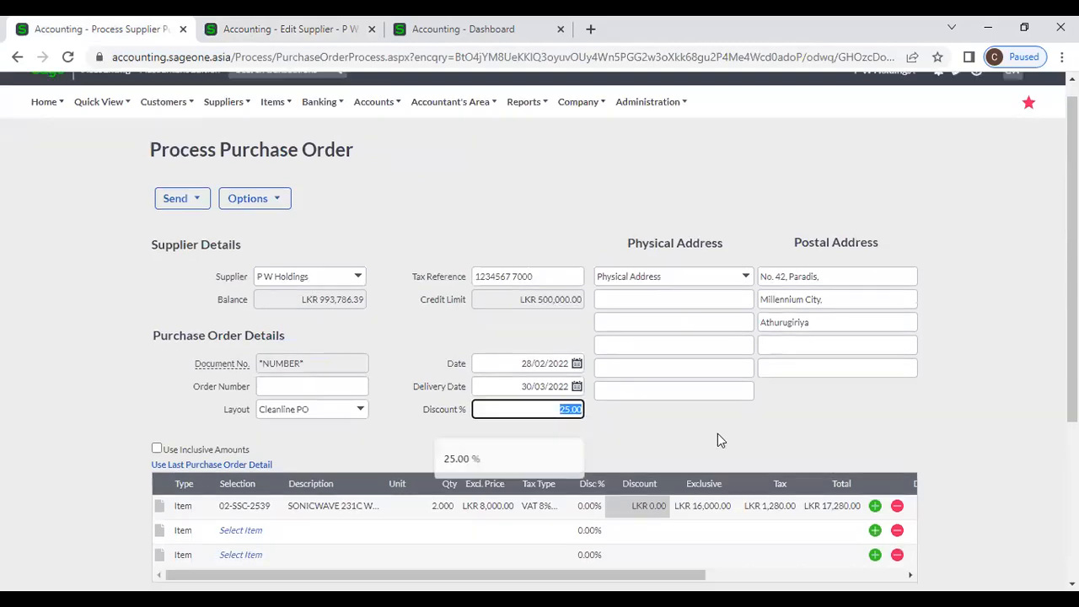
{"action": "key", "text": "BackSpace"}
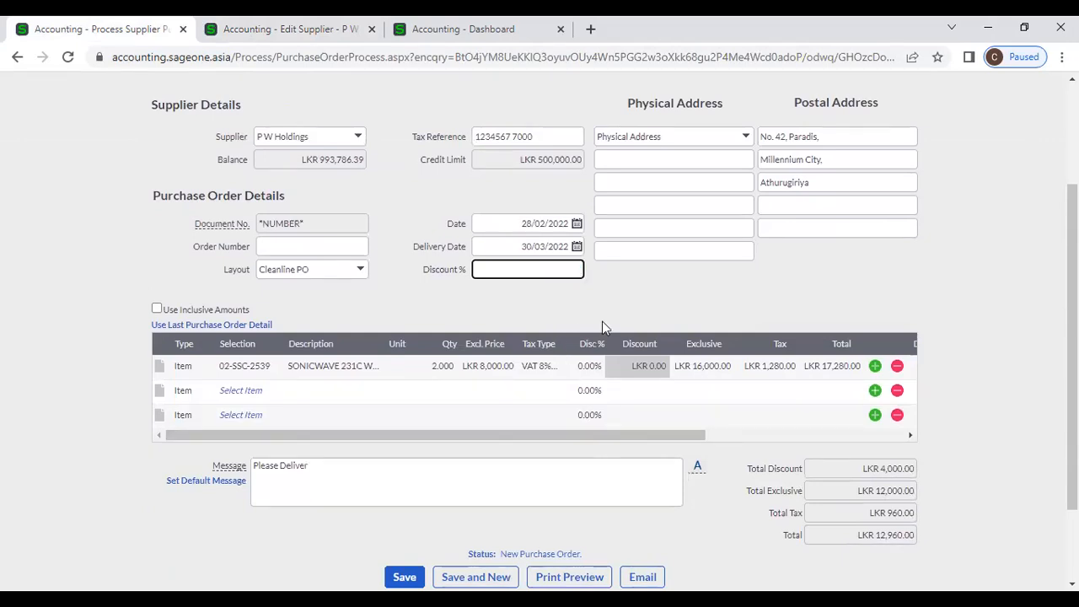
{"action": "left_click", "coordinate": [631, 308]}
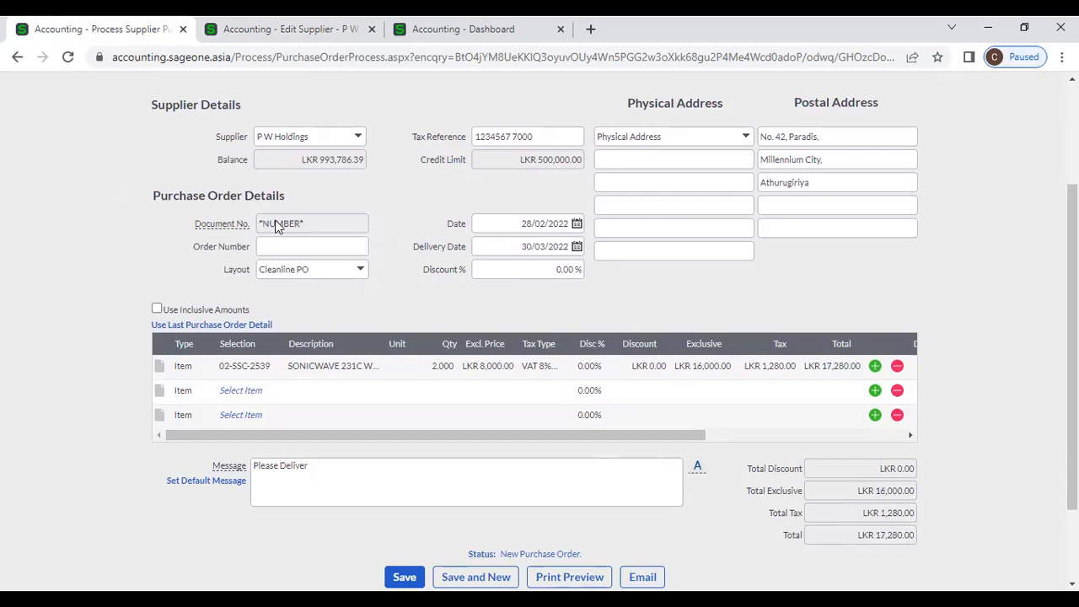
{"action": "left_click", "coordinate": [261, 30]}
{"action": "scroll", "coordinate": [573, 188], "scroll_direction": "up", "scroll_amount": 3}
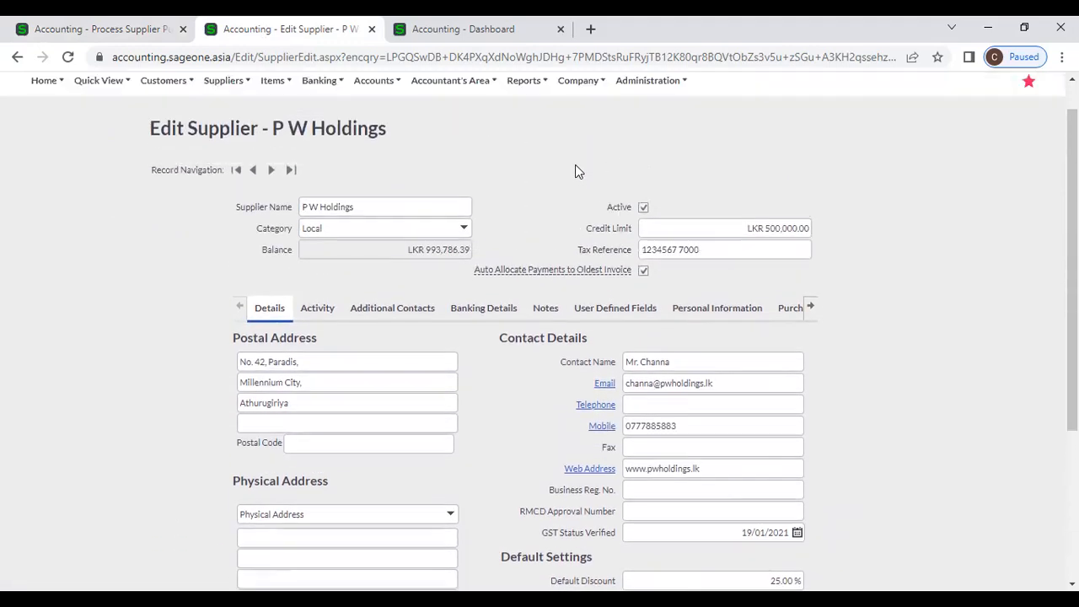
- View the Company Settings document numbers, with purchase orders next at PO0000039
{"action": "left_click", "coordinate": [572, 127]}
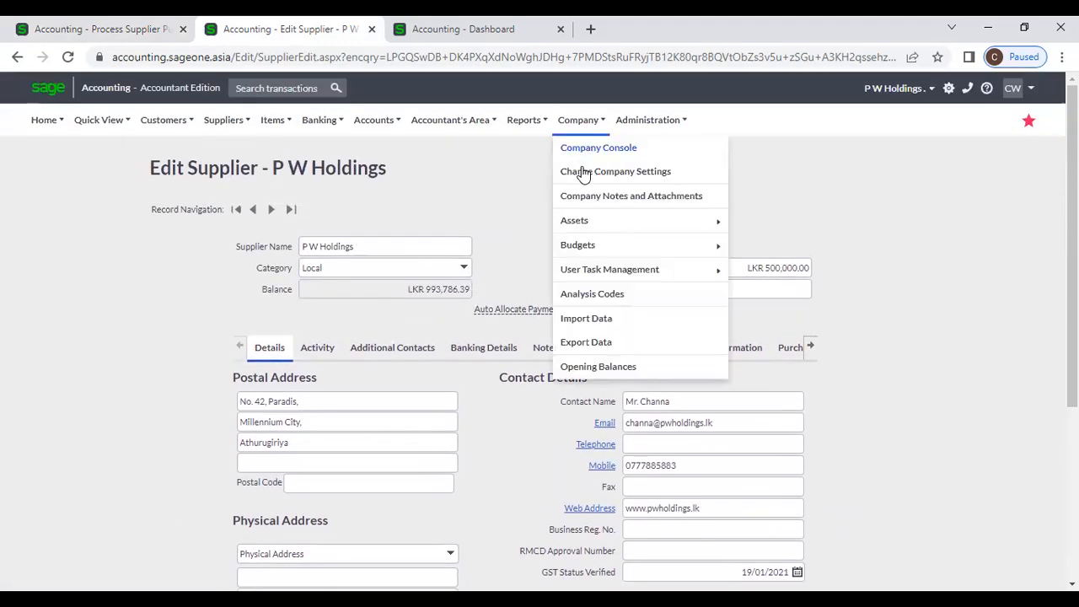
{"action": "left_click", "coordinate": [582, 172]}
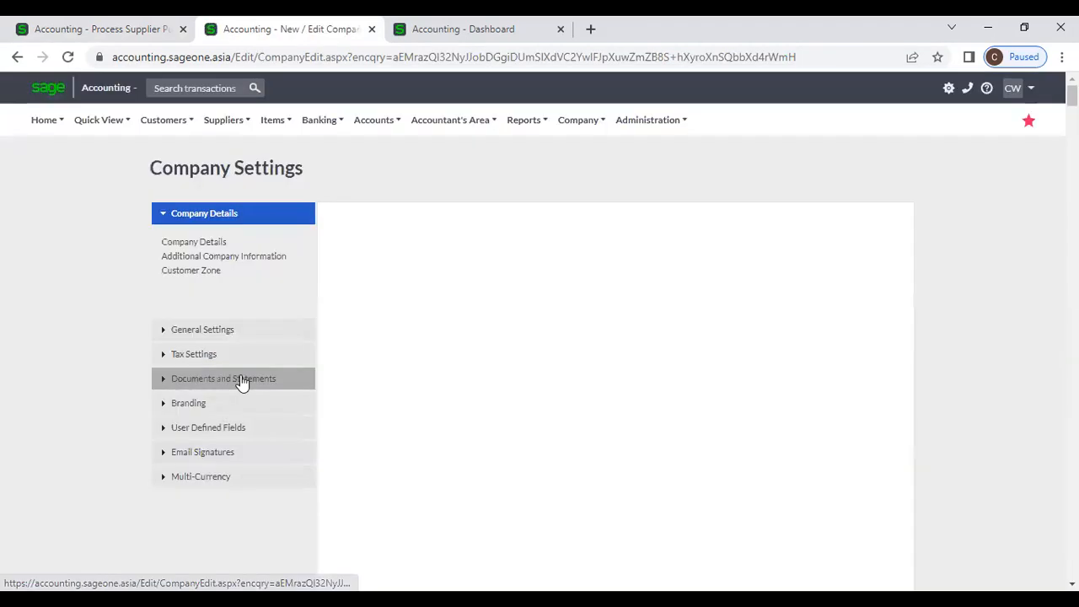
{"action": "left_click", "coordinate": [242, 381]}
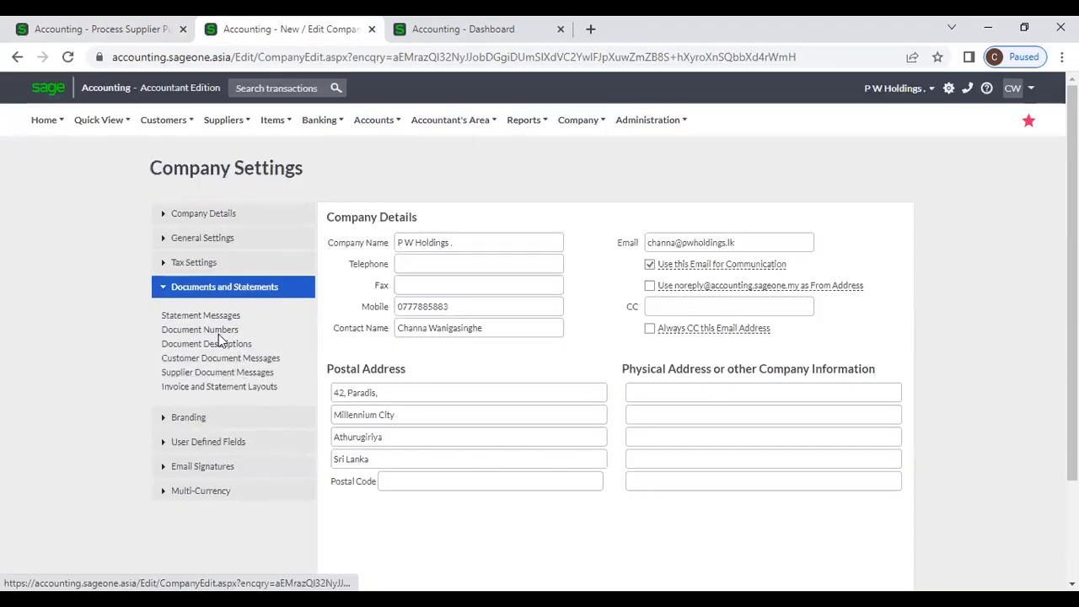
{"action": "left_click", "coordinate": [216, 330]}
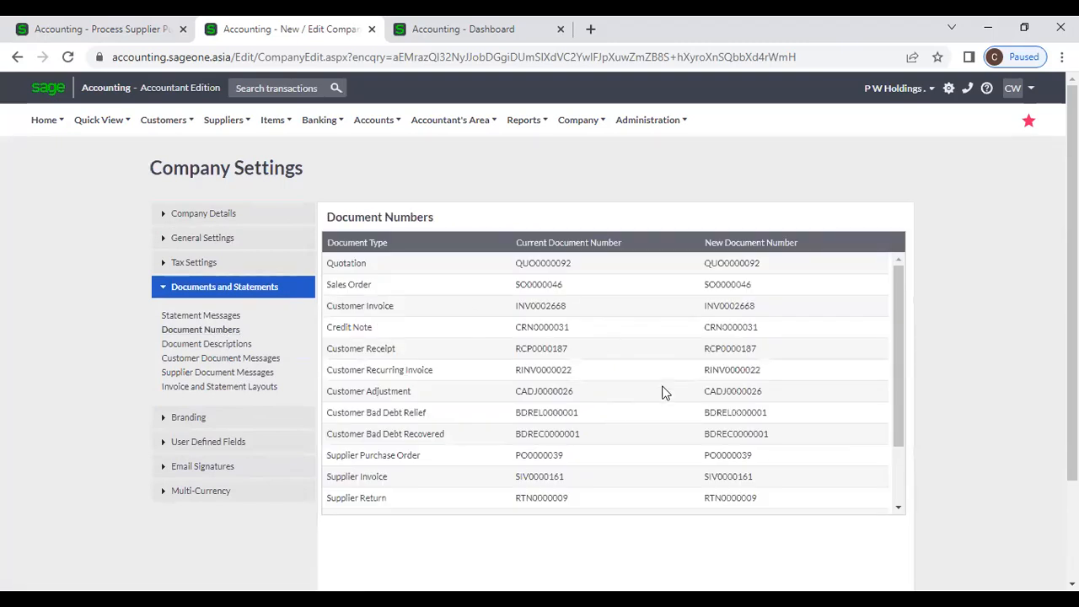
{"action": "left_click", "coordinate": [80, 29]}
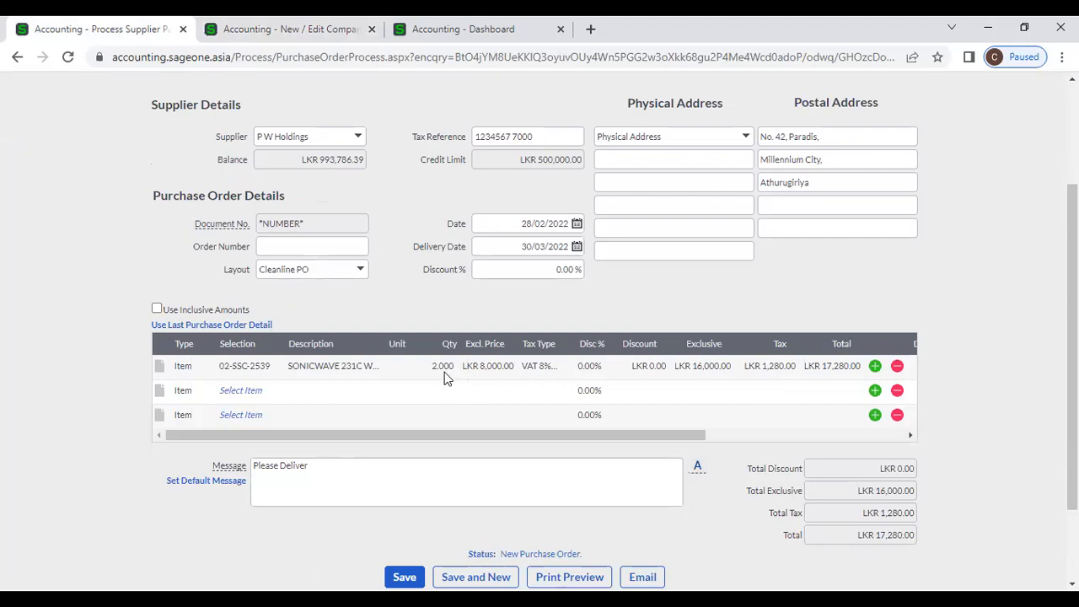
{"action": "left_click", "coordinate": [360, 271]}
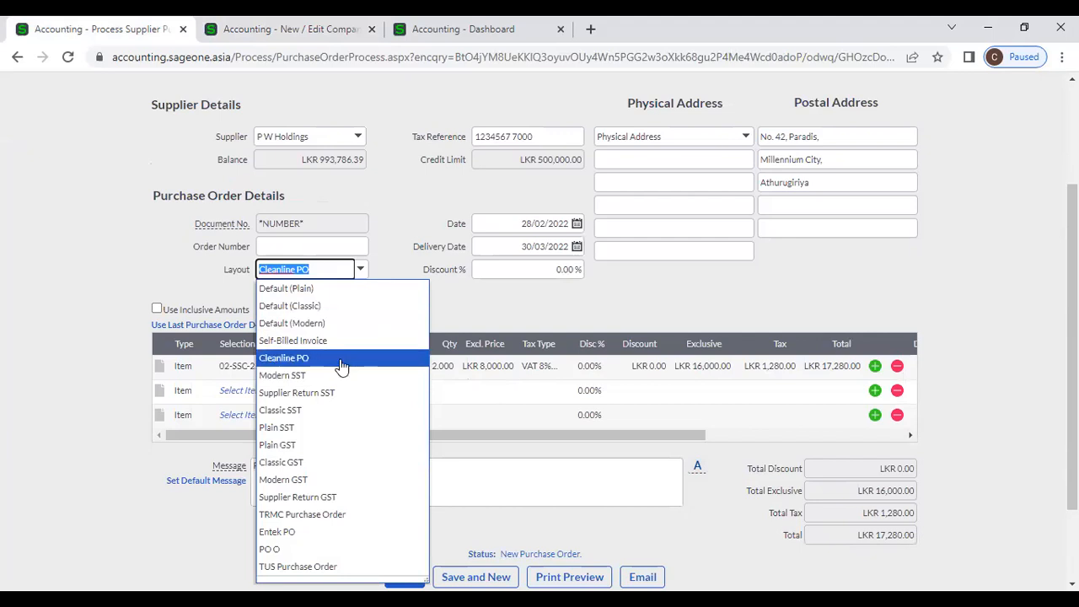
{"action": "left_click", "coordinate": [492, 297]}
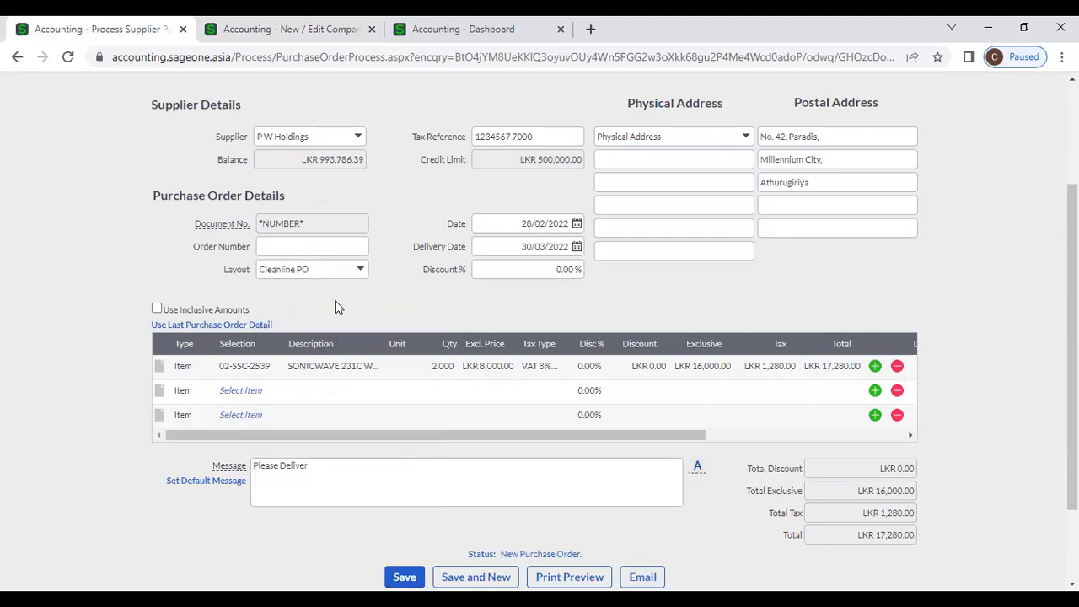
{"action": "scroll", "coordinate": [337, 309], "scroll_direction": "down", "scroll_amount": 1}
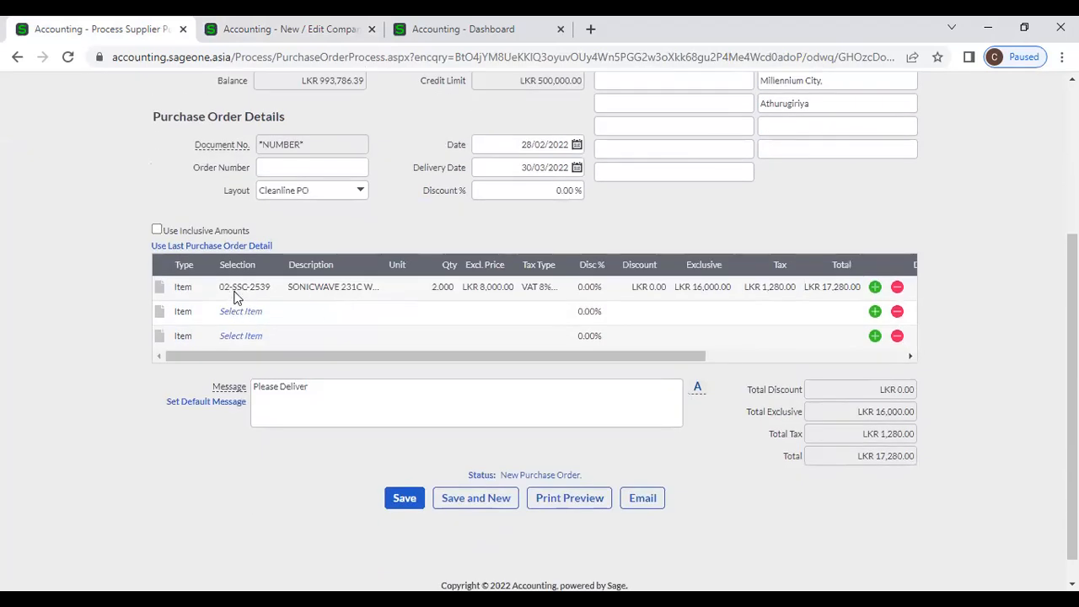
{"action": "left_click", "coordinate": [252, 313]}
{"action": "left_click", "coordinate": [274, 312]}
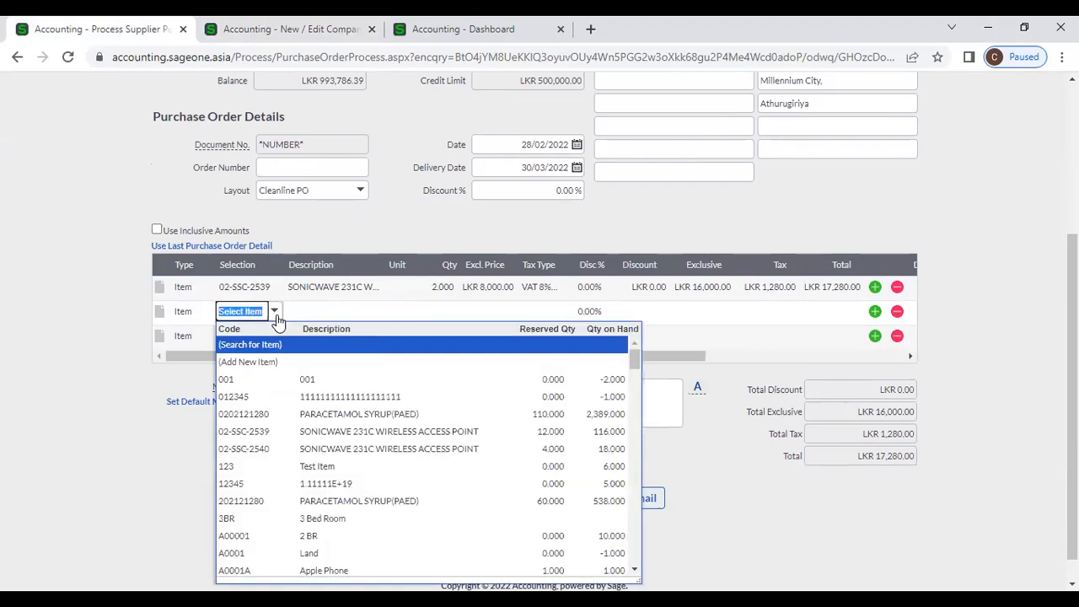
{"action": "left_click", "coordinate": [351, 414]}
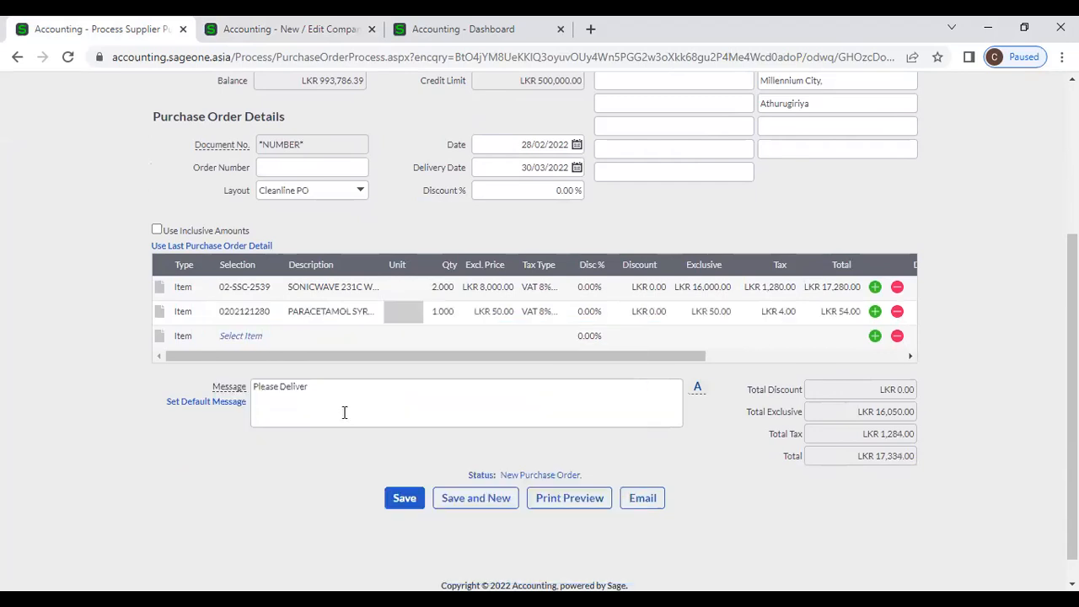
{"action": "left_click", "coordinate": [237, 335]}
{"action": "type", "text": "a"}
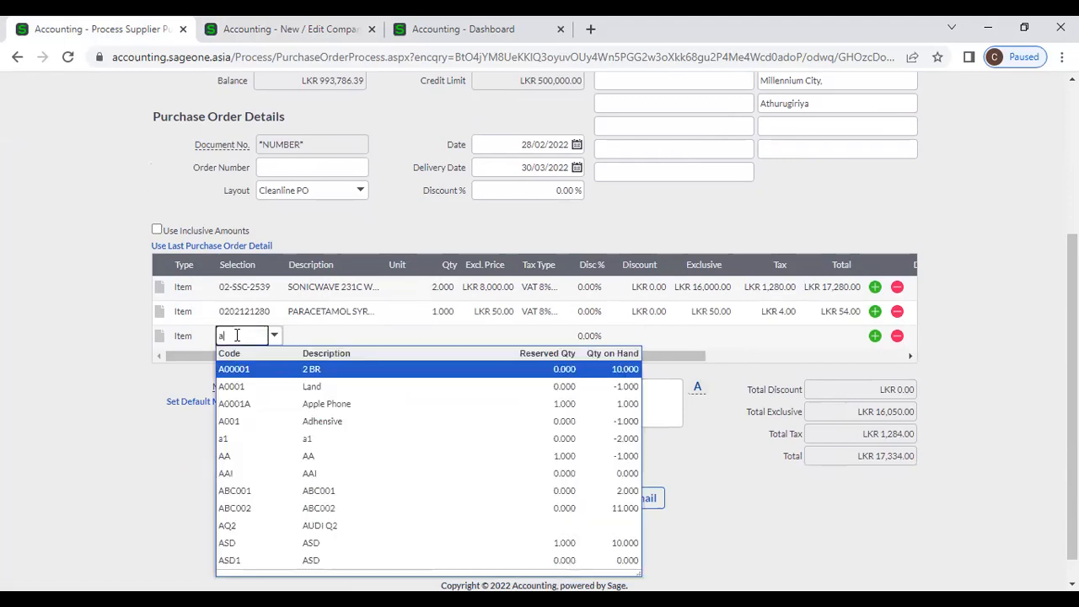
{"action": "type", "text": "c"}
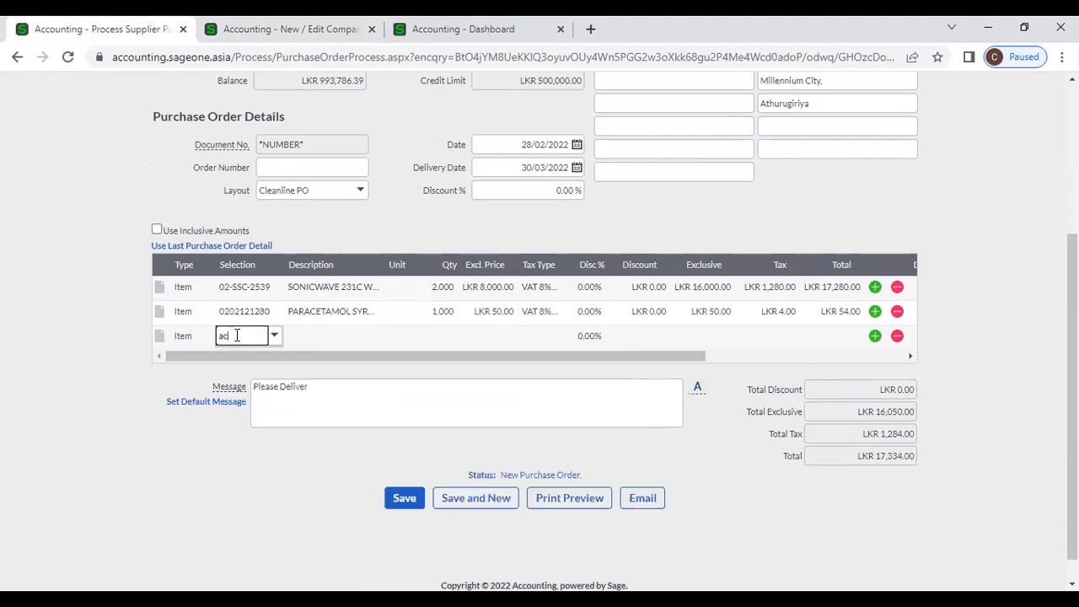
{"action": "left_click_drag", "start_coordinate": [258, 335], "coordinate": [184, 336]}
{"action": "type", "text": "F"}
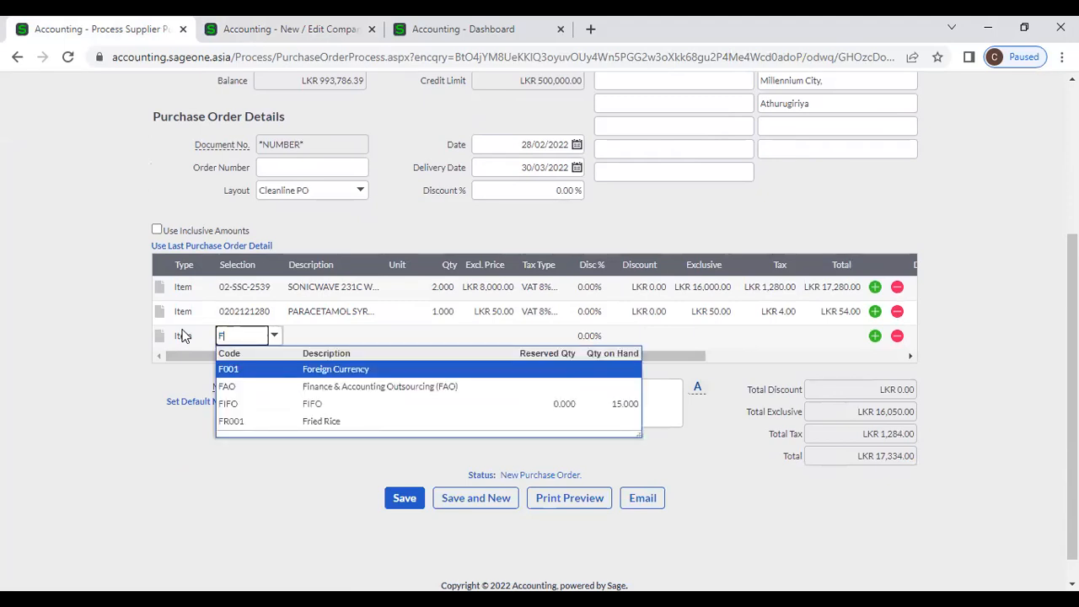
{"action": "left_click", "coordinate": [301, 389]}
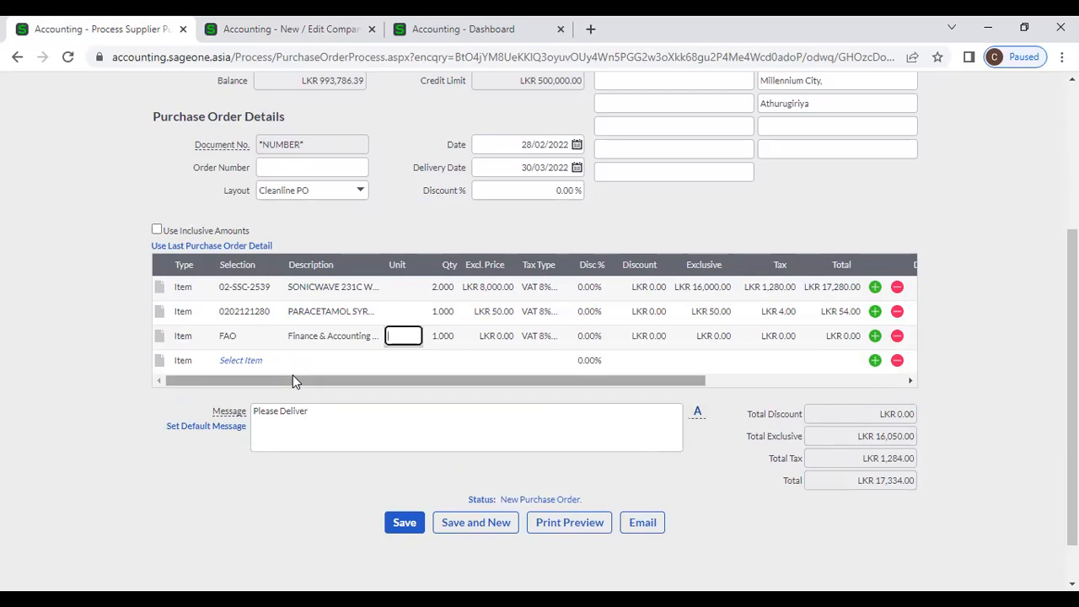
- Set the SONICWAVE line's quantity to 5
{"action": "left_click", "coordinate": [437, 293]}
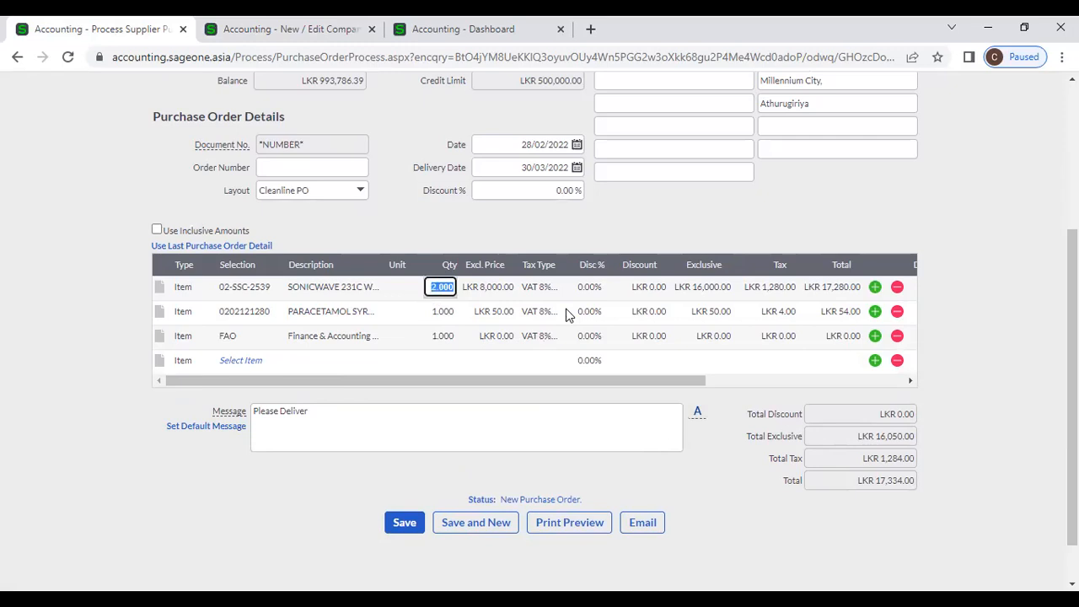
{"action": "type", "text": "5"}
{"action": "key", "text": "Tab"}
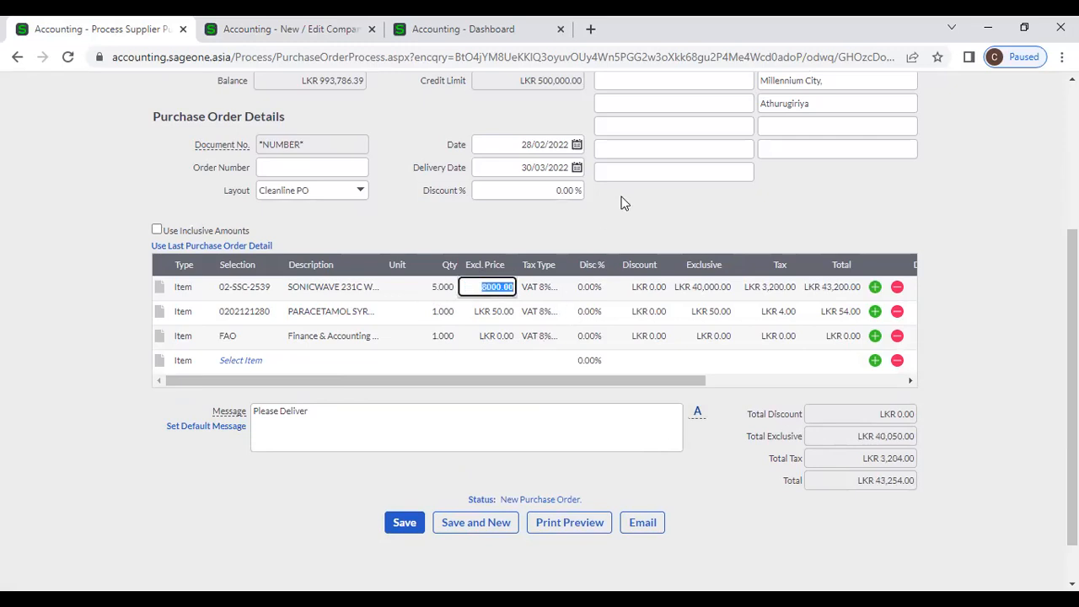
{"action": "left_click", "coordinate": [633, 234]}
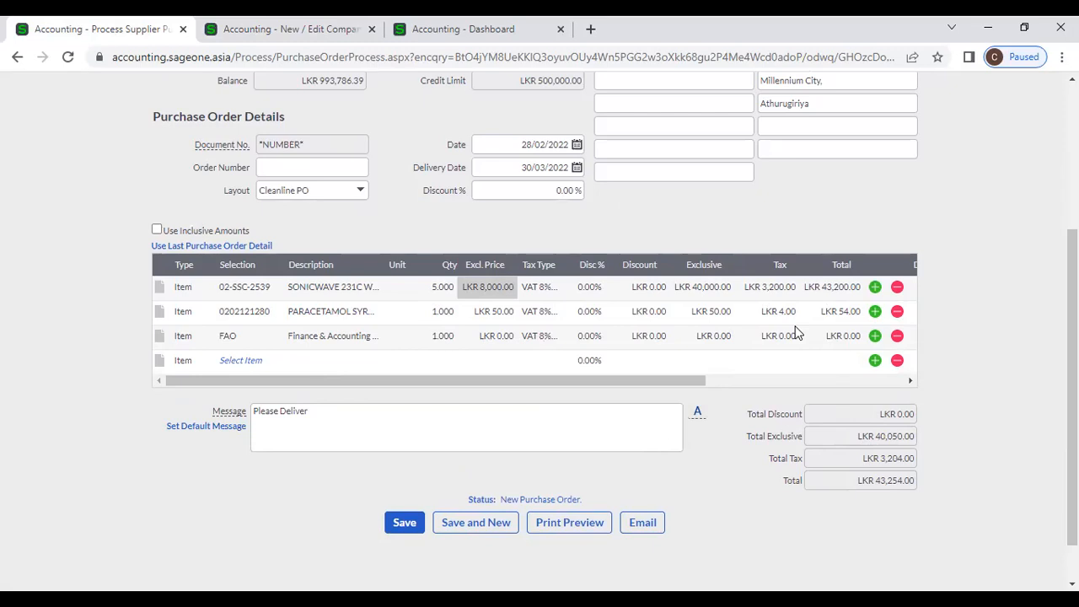
{"action": "left_click", "coordinate": [550, 192]}
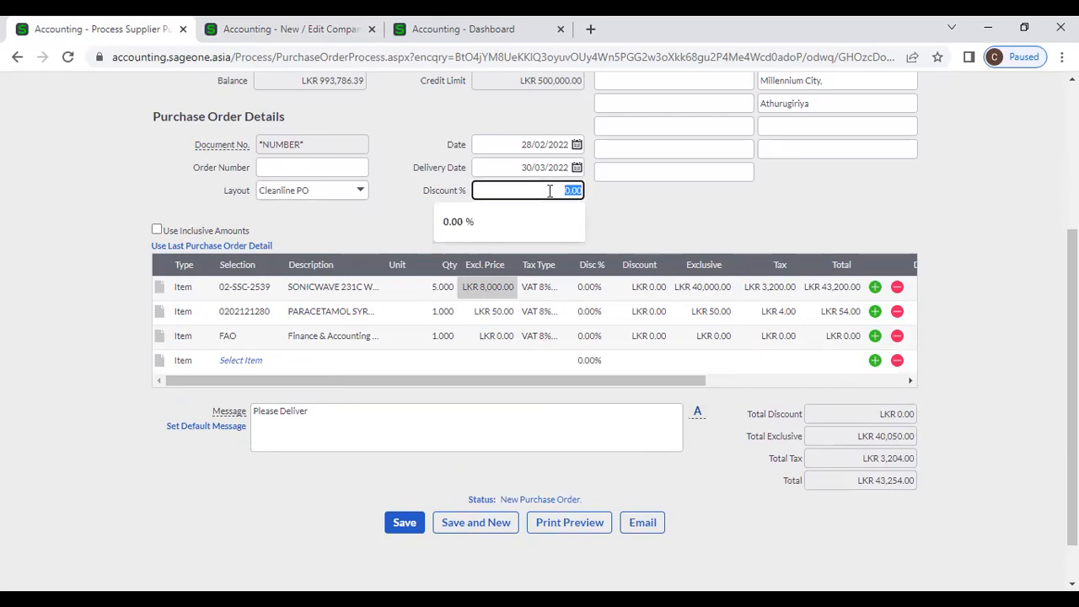
- Try a 10% order-wide discount, then clear it back to zero
{"action": "type", "text": "10"}
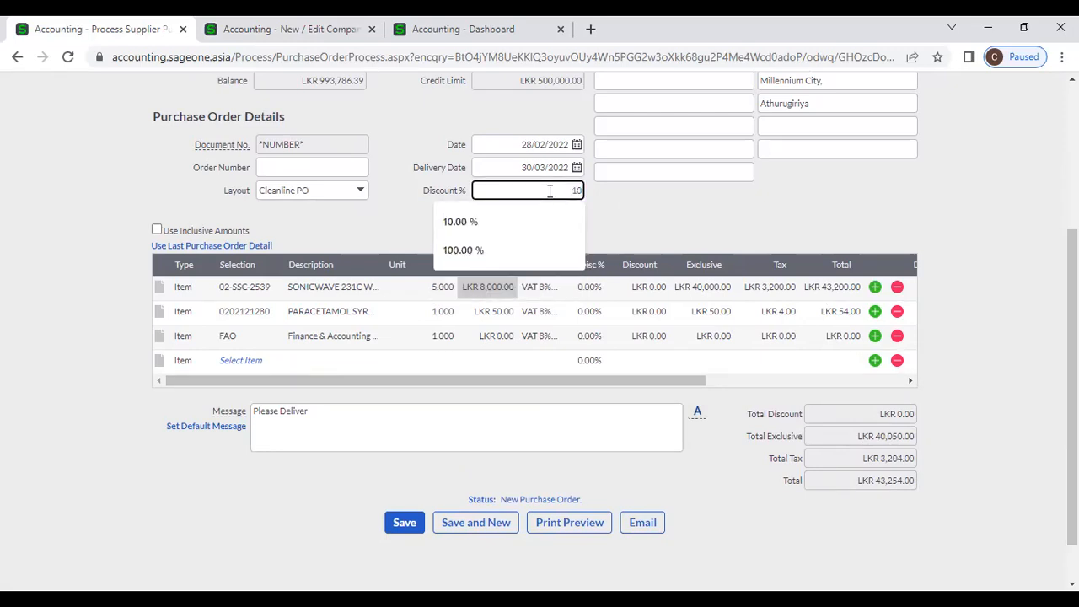
{"action": "left_click", "coordinate": [661, 224]}
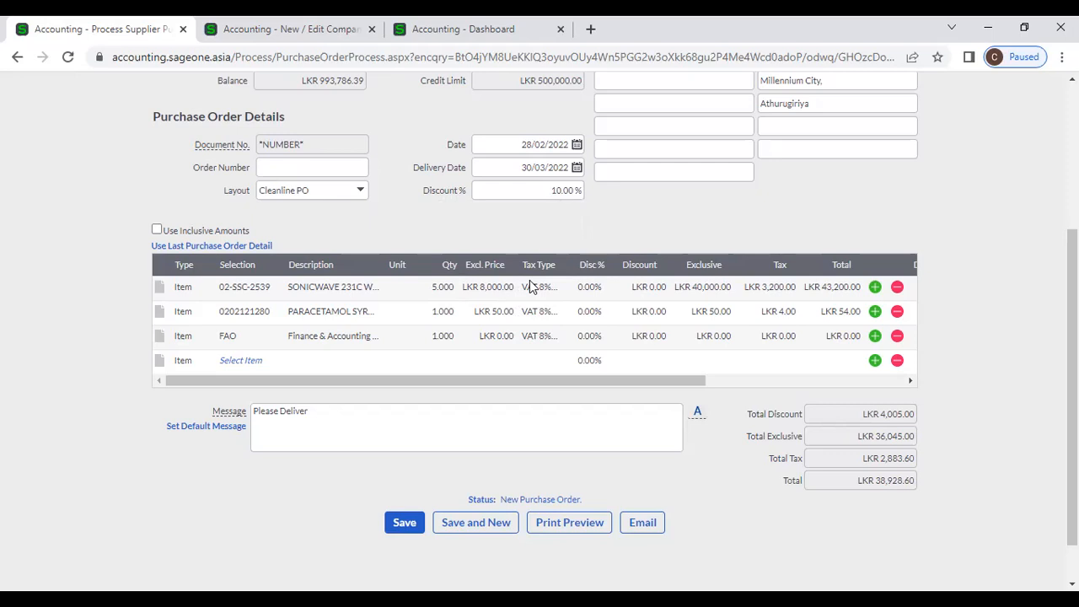
{"action": "left_click", "coordinate": [546, 192]}
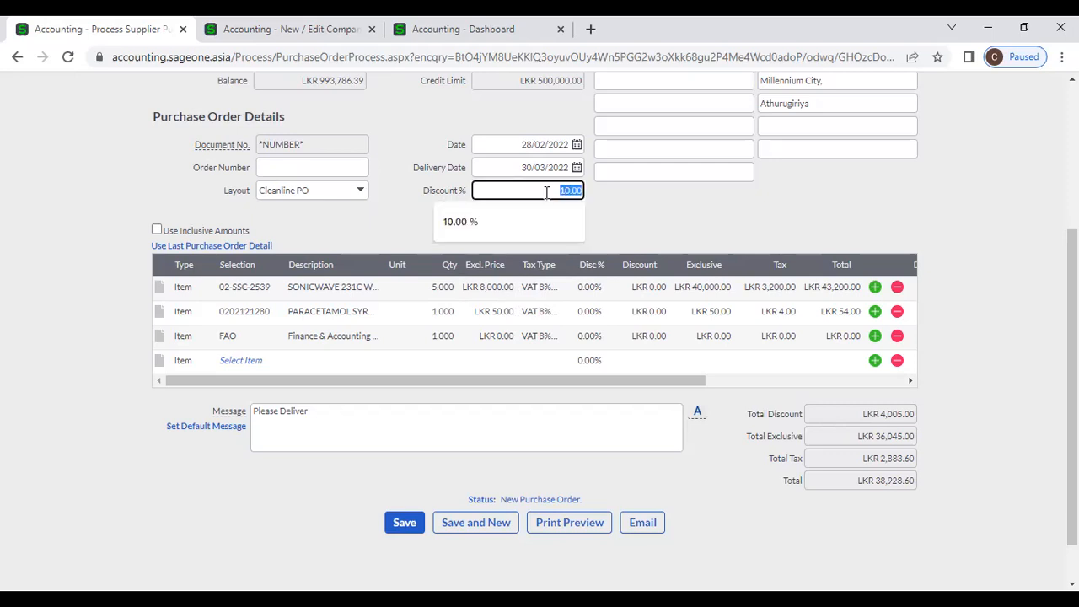
{"action": "type", "text": "10"}
{"action": "left_click", "coordinate": [631, 213]}
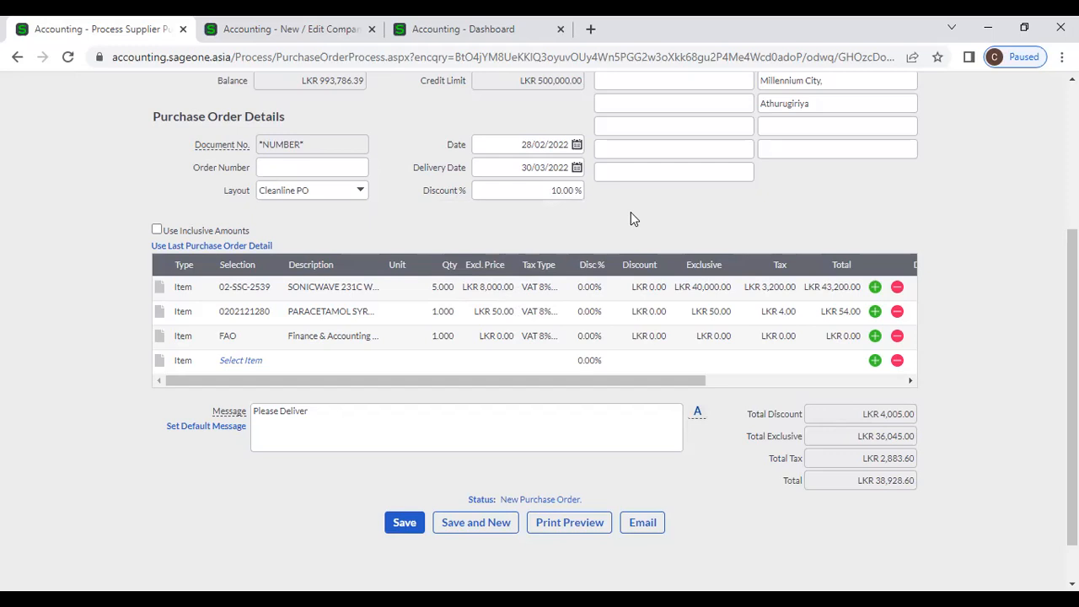
{"action": "left_click", "coordinate": [548, 190]}
{"action": "key", "text": "BackSpace"}
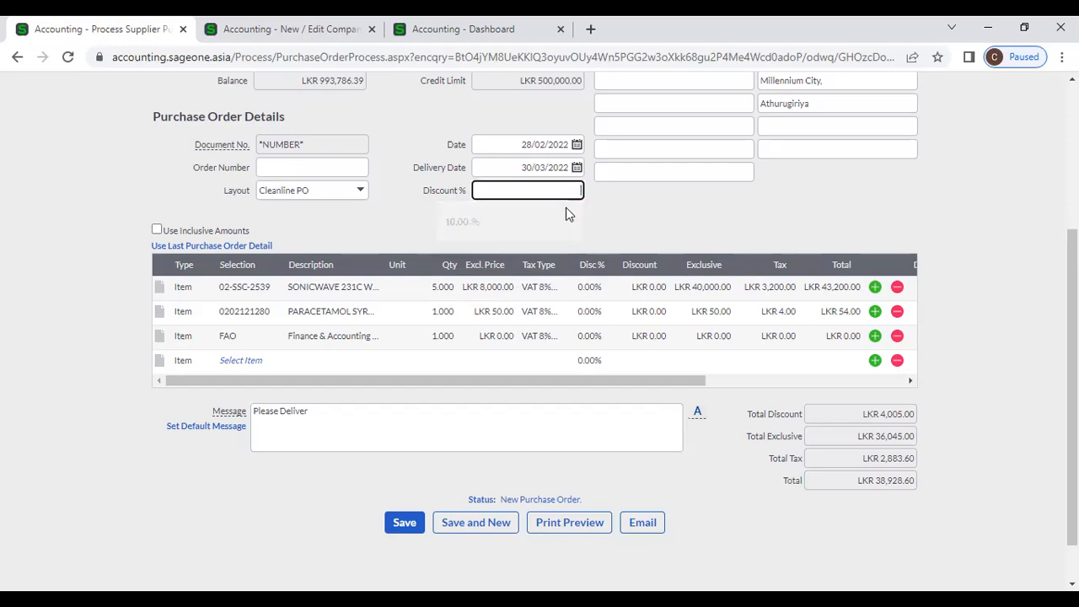
{"action": "left_click", "coordinate": [694, 218]}
- Give the order lines 10% line discounts each, totalling LKR 38,928.60
{"action": "left_click", "coordinate": [594, 287]}
{"action": "type", "text": "10"}
{"action": "left_click", "coordinate": [614, 221]}
{"action": "left_click", "coordinate": [593, 311]}
{"action": "type", "text": "10"}
{"action": "left_click", "coordinate": [602, 230]}
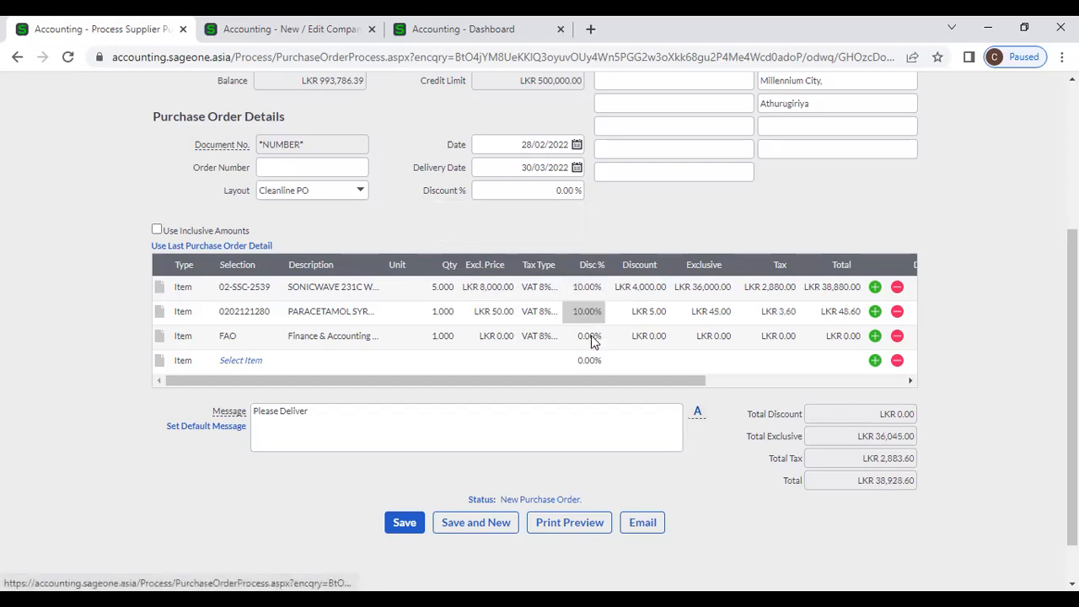
{"action": "left_click", "coordinate": [590, 336]}
- Set the FAO line's discount to 10% and the SONICWAVE line's discount to 5%
{"action": "type", "text": "10"}
{"action": "left_click", "coordinate": [614, 224]}
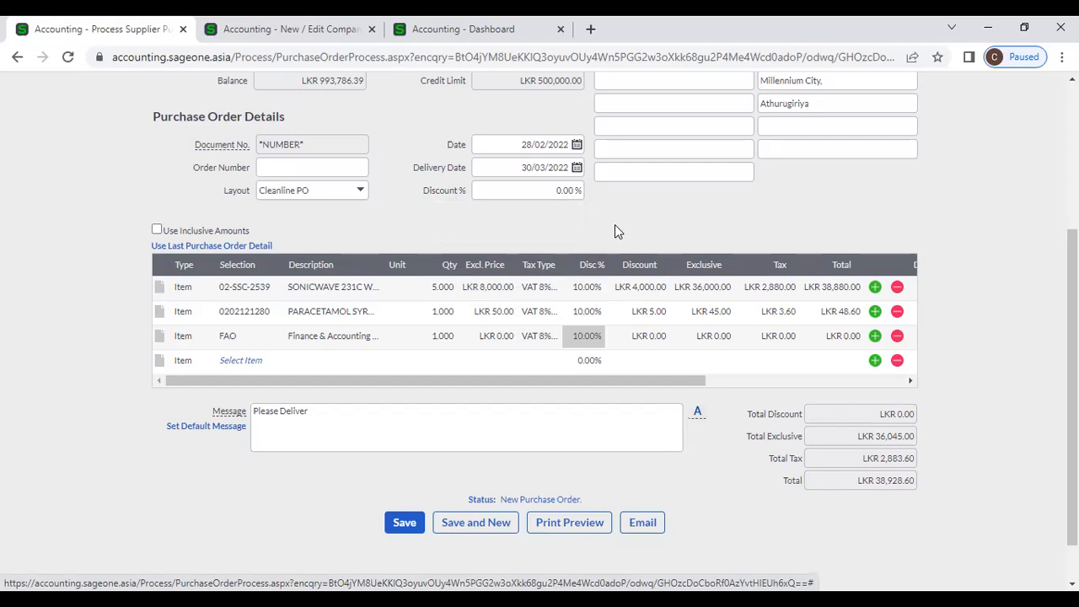
{"action": "left_click", "coordinate": [578, 286]}
{"action": "type", "text": "5"}
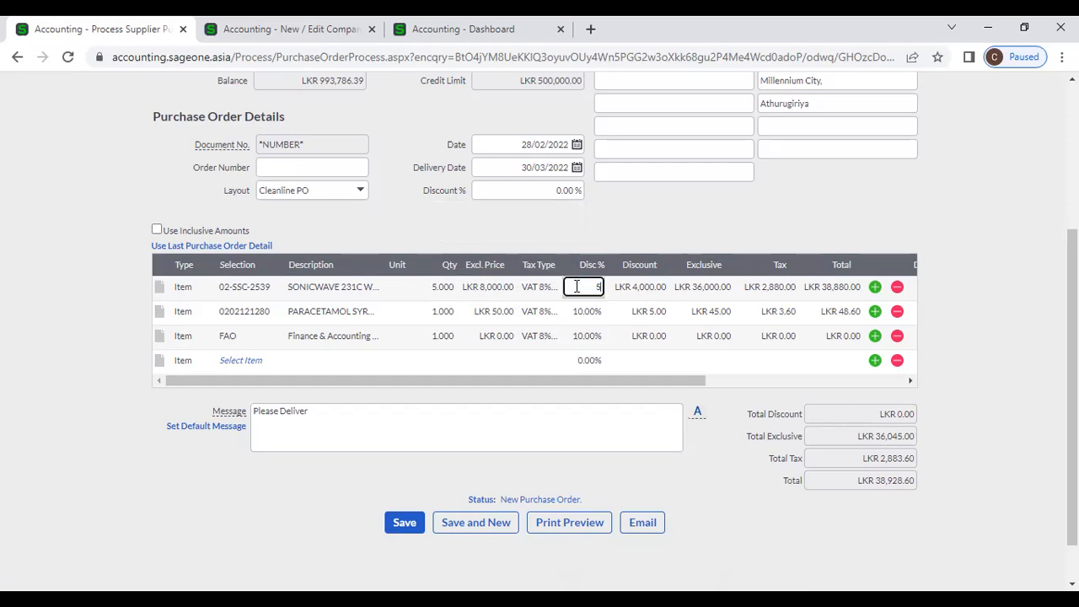
{"action": "left_click", "coordinate": [612, 236]}
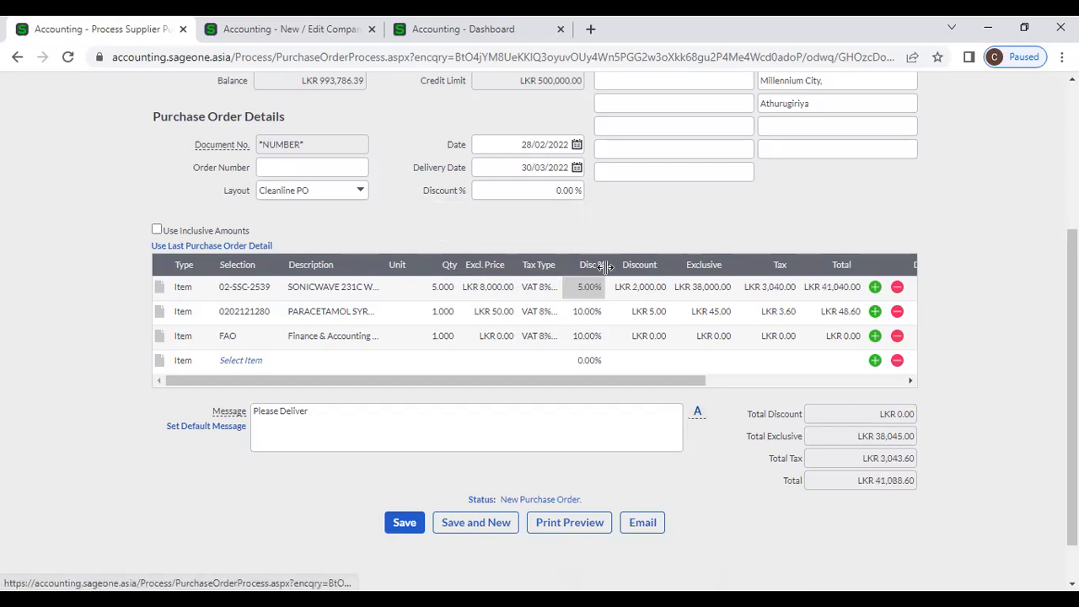
- Give the PARACETAMOL line a 20% discount, then confirm the FAO and SONICWAVE discounts are unchanged
{"action": "left_click", "coordinate": [590, 312]}
{"action": "type", "text": "20"}
{"action": "left_click", "coordinate": [617, 227]}
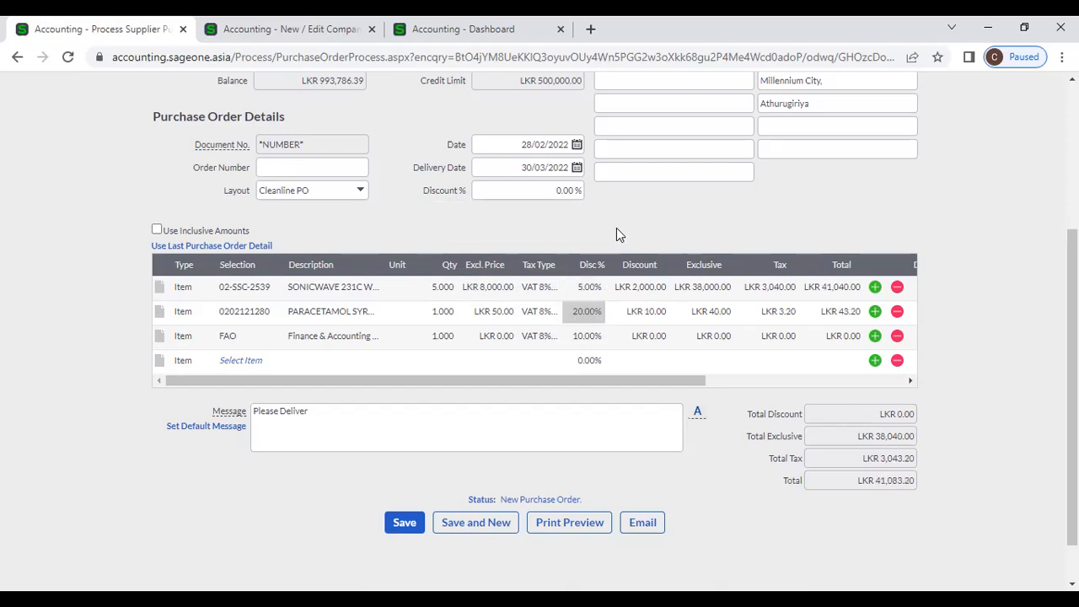
{"action": "left_click", "coordinate": [590, 337]}
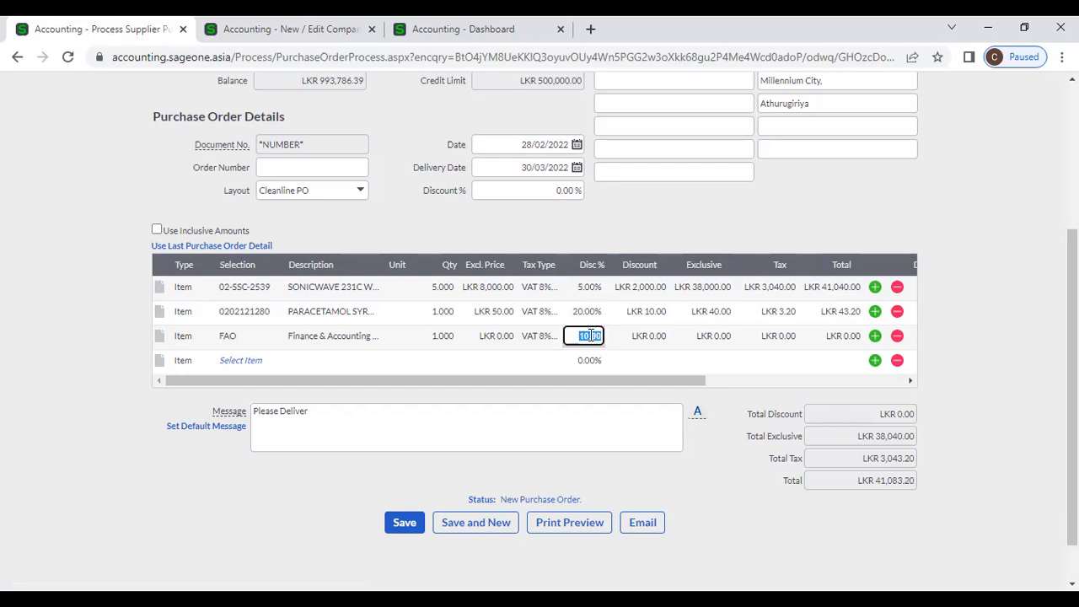
{"action": "left_click", "coordinate": [666, 225]}
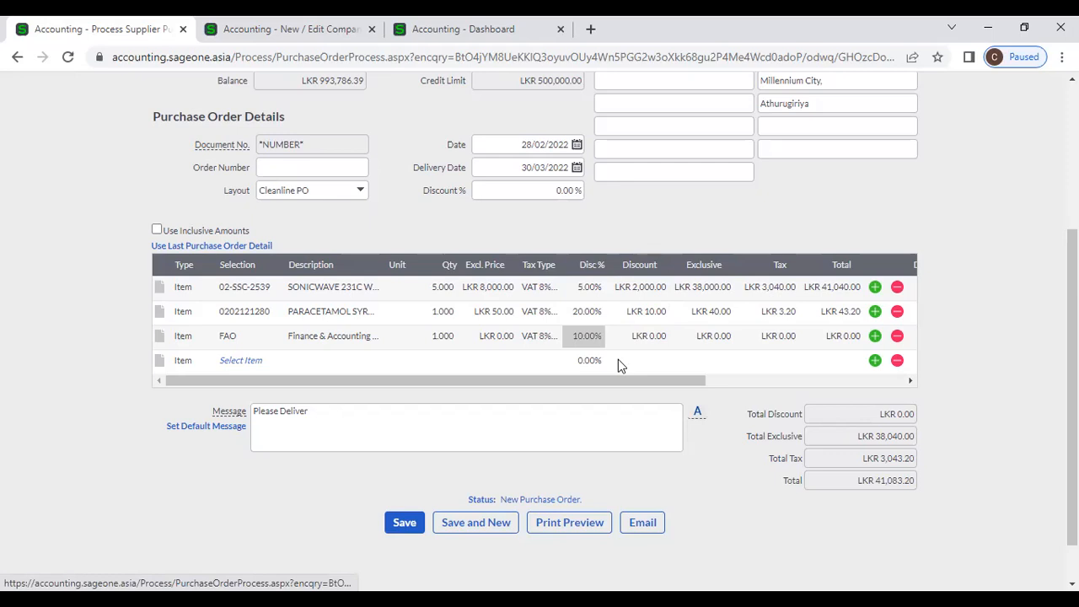
{"action": "left_click", "coordinate": [580, 287]}
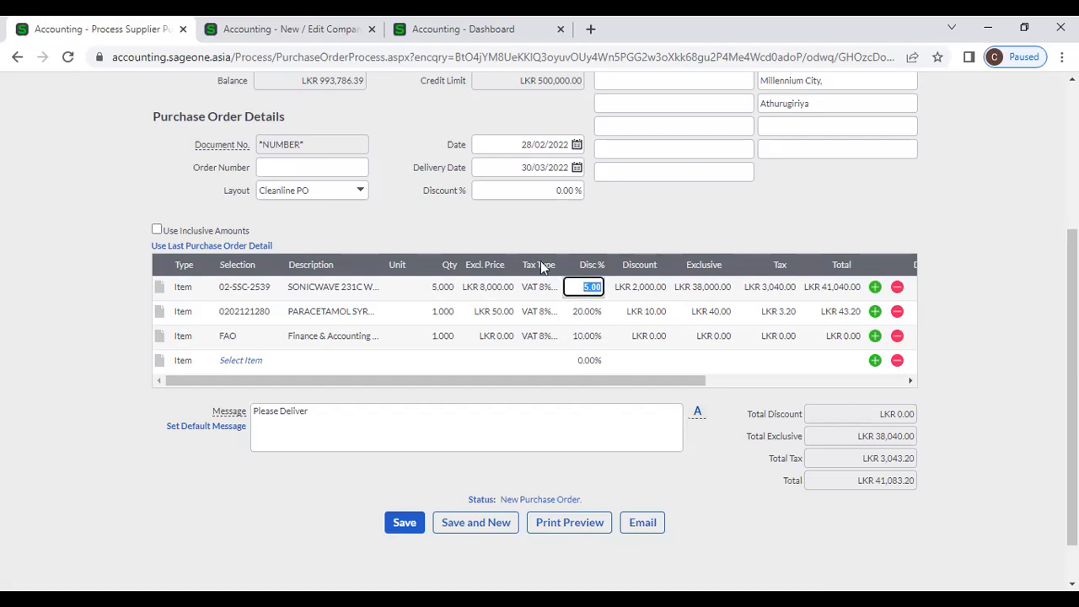
{"action": "left_click", "coordinate": [605, 225]}
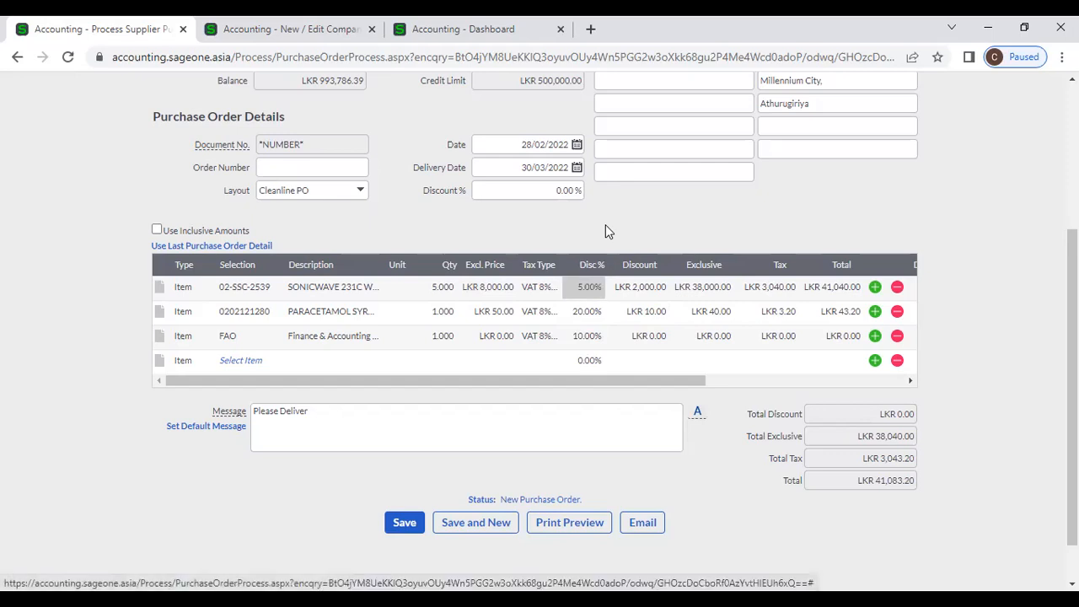
- Set the SONICWAVE discount amount to LKR 1,500 and the PARACETAMOL discount to LKR 5
{"action": "left_click", "coordinate": [629, 288]}
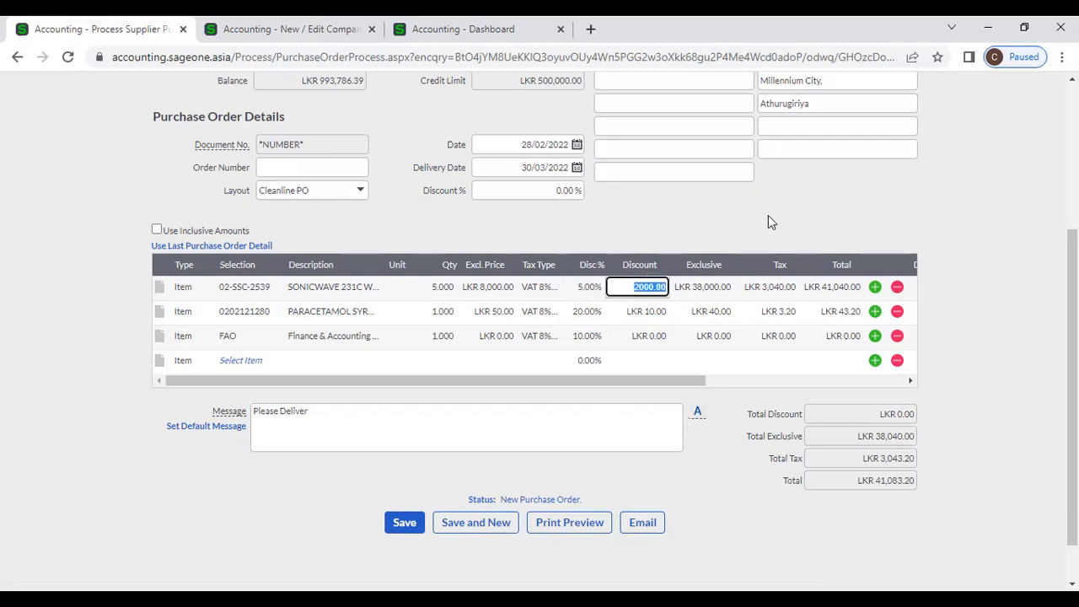
{"action": "type", "text": "1500"}
{"action": "left_click", "coordinate": [678, 218]}
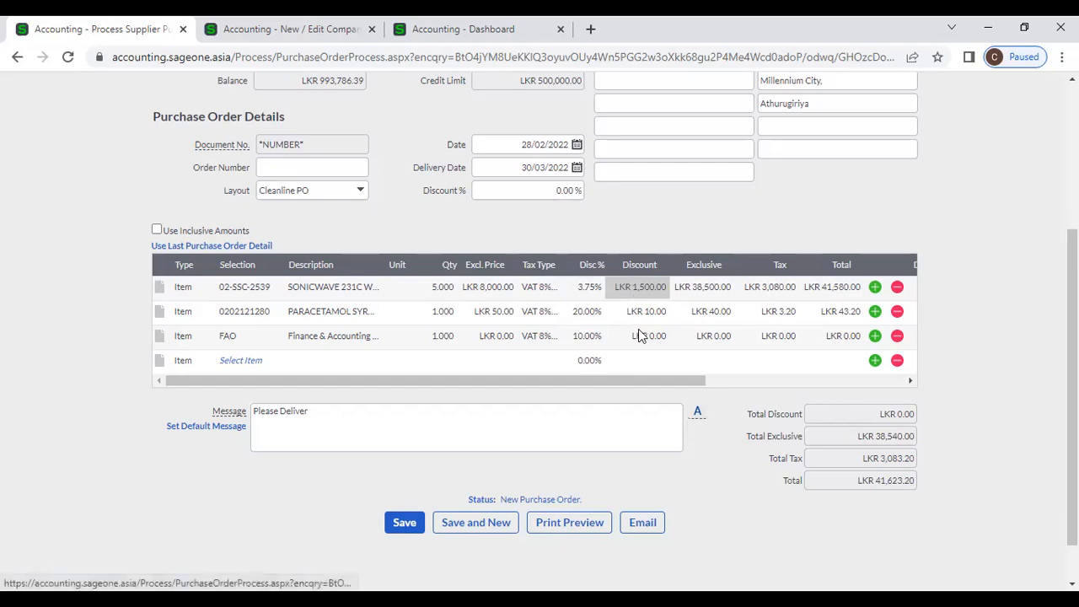
{"action": "left_click", "coordinate": [638, 313]}
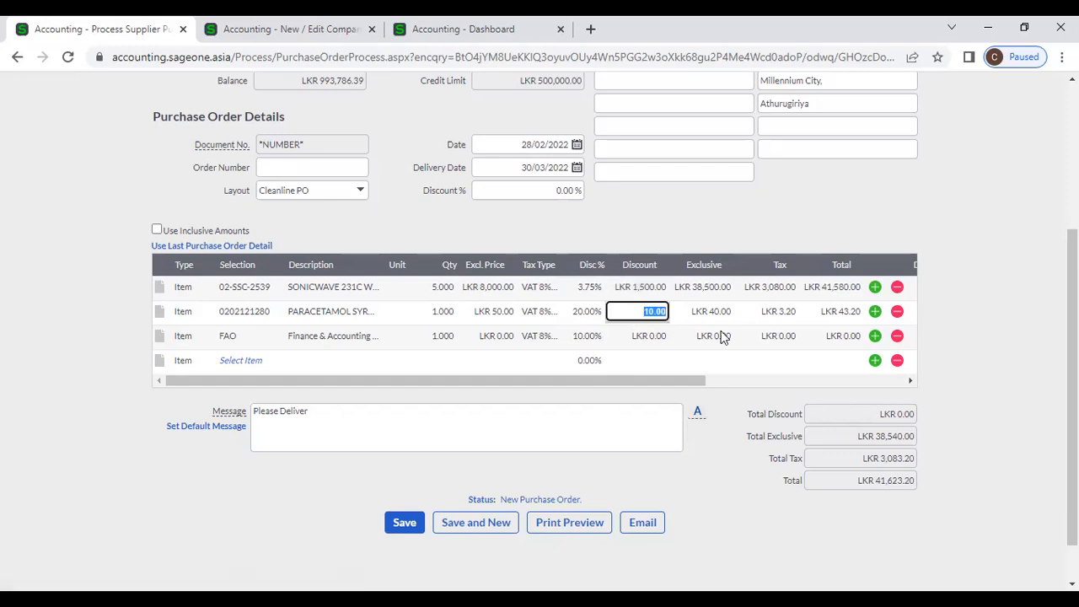
{"action": "type", "text": "50"}
{"action": "left_click", "coordinate": [662, 232]}
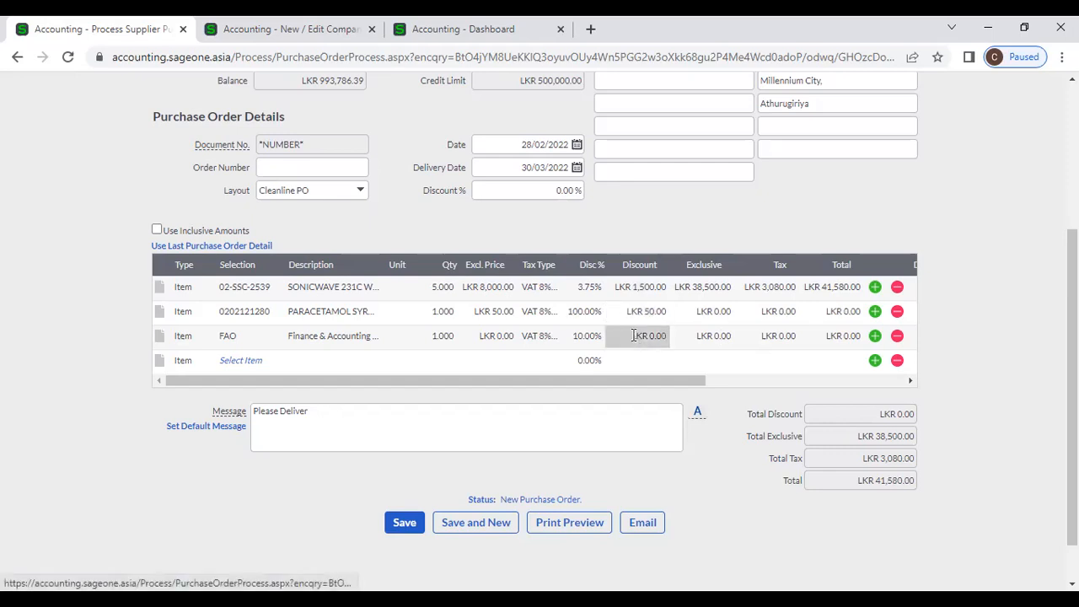
{"action": "left_click", "coordinate": [634, 336]}
{"action": "key", "text": "Up"}
{"action": "type", "text": "5"}
{"action": "left_click", "coordinate": [684, 217]}
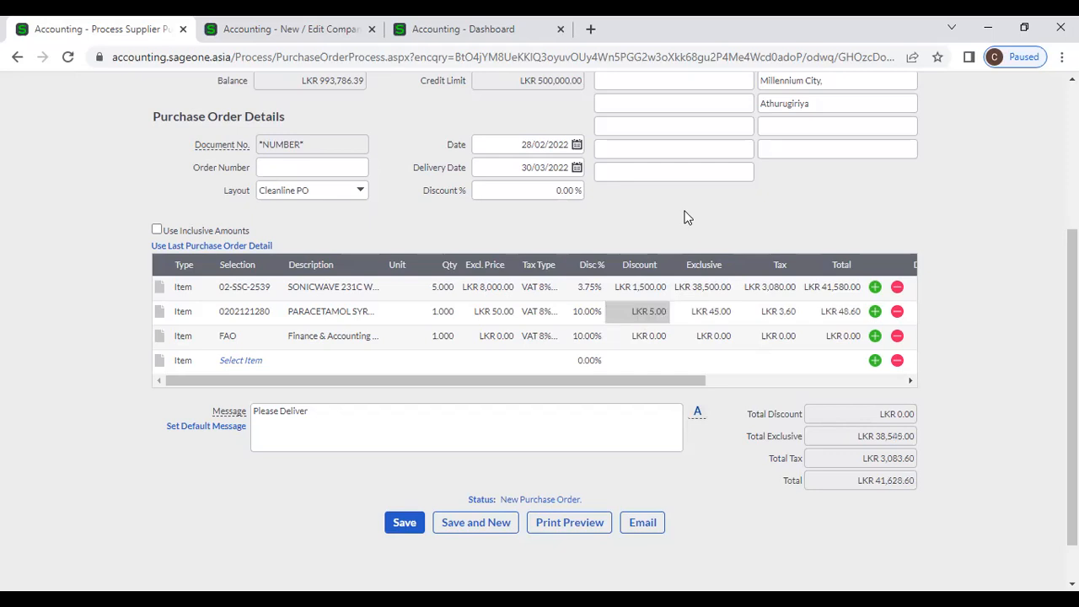
- Change the FAO line's exclusive price to LKR 100,000 with a LKR 5,000 discount
{"action": "left_click", "coordinate": [655, 334]}
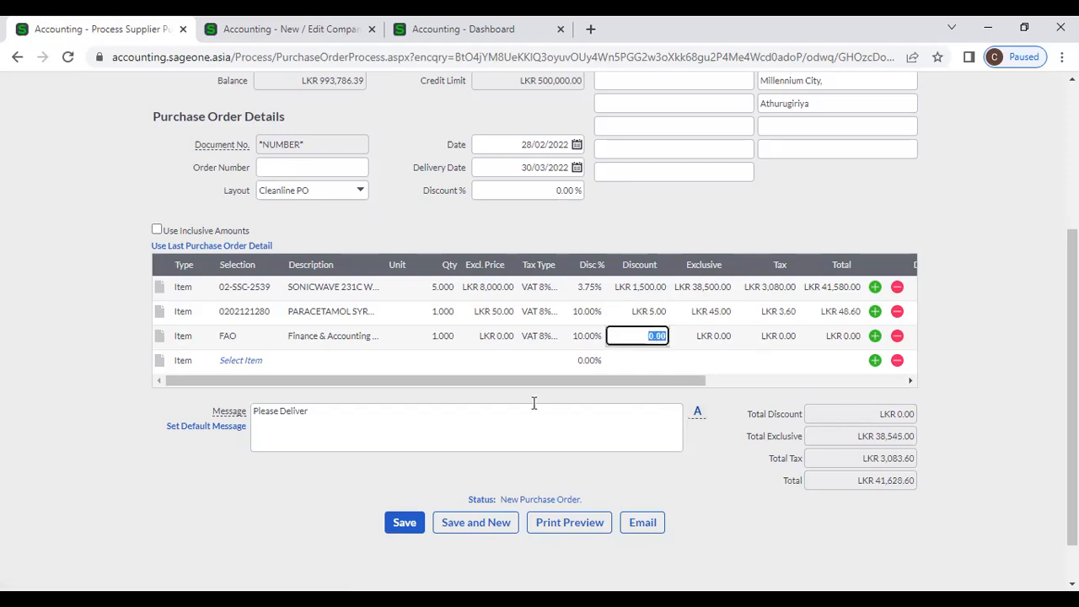
{"action": "left_click", "coordinate": [504, 336]}
{"action": "type", "text": "1"}
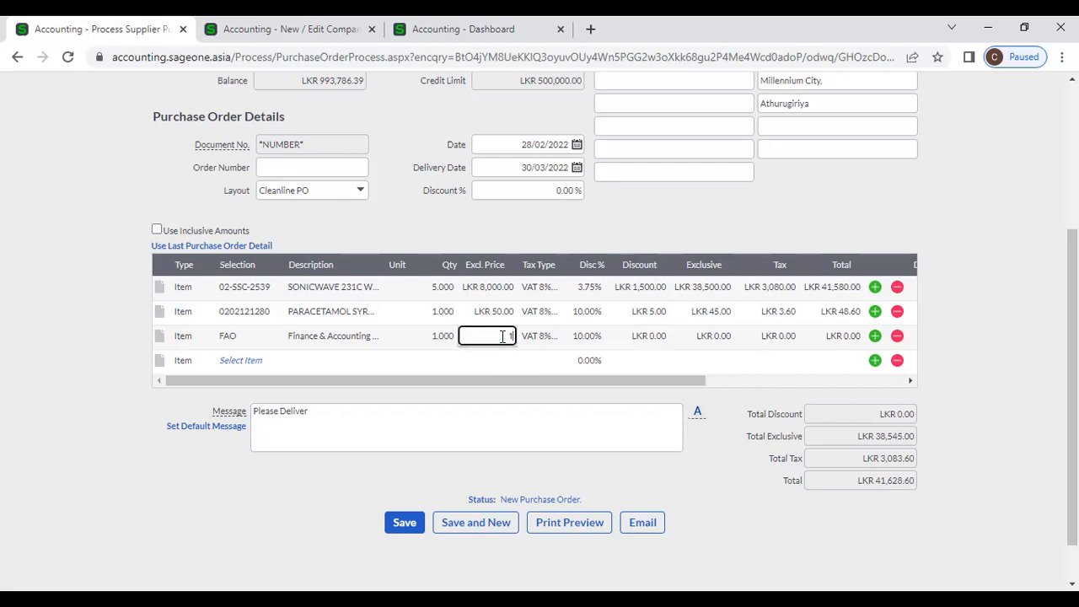
{"action": "type", "text": "0000"}
{"action": "type", "text": "0"}
{"action": "key", "text": "Tab"}
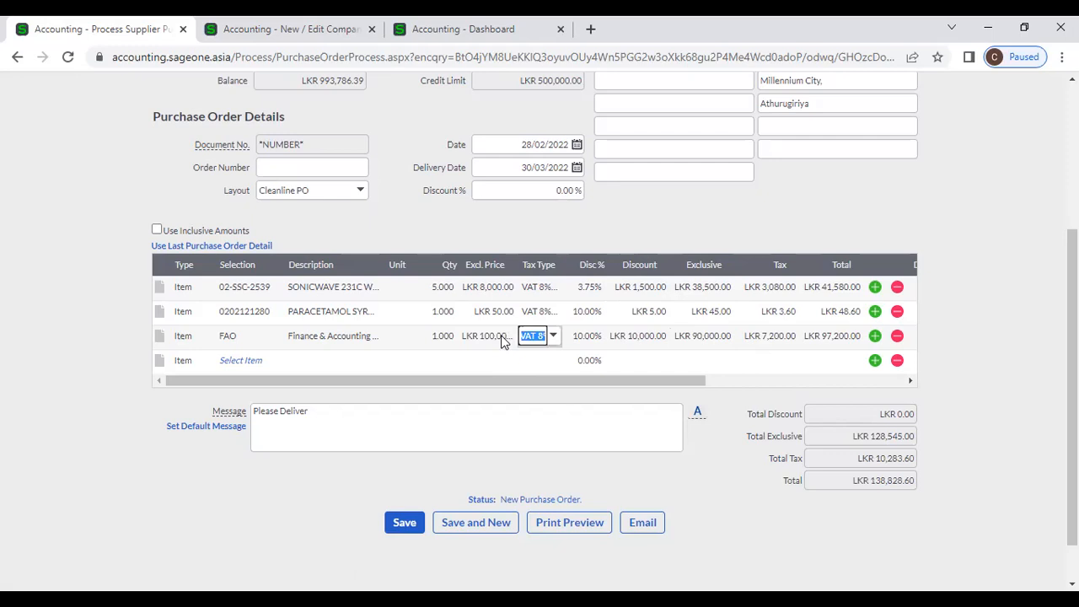
{"action": "key", "text": "Tab"}
{"action": "key", "text": "Tab"}
{"action": "type", "text": "5000"}
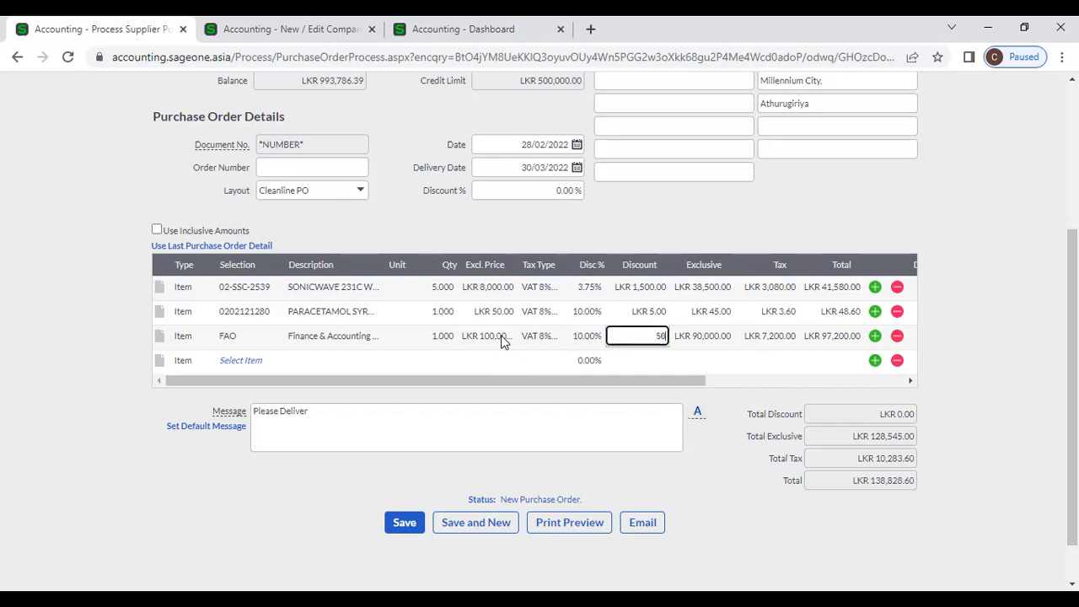
{"action": "key", "text": "Tab"}
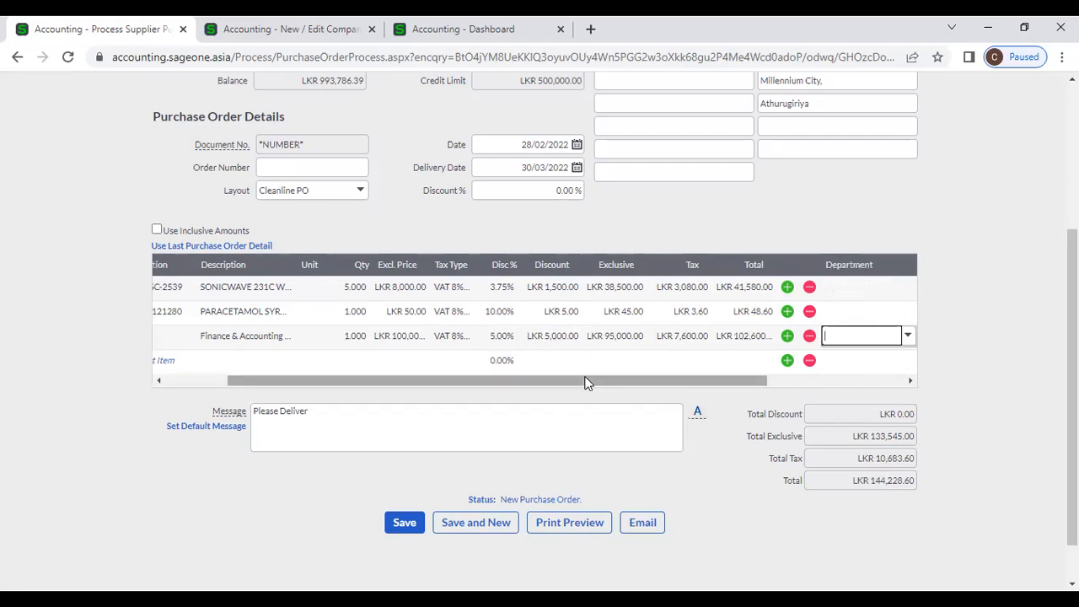
{"action": "left_click_drag", "start_coordinate": [585, 380], "coordinate": [403, 383]}
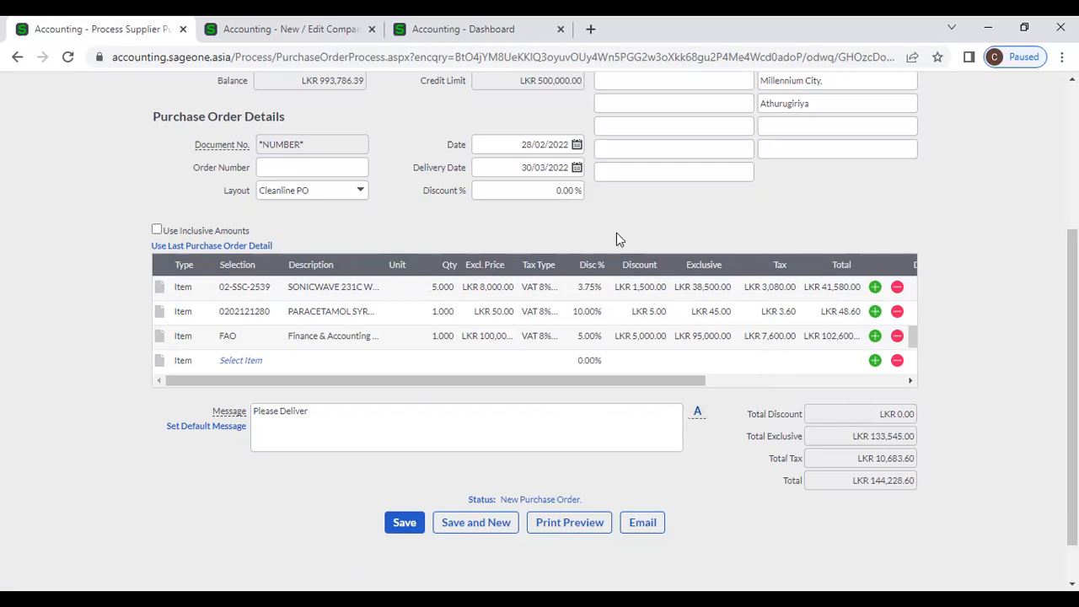
{"action": "left_click", "coordinate": [592, 292]}
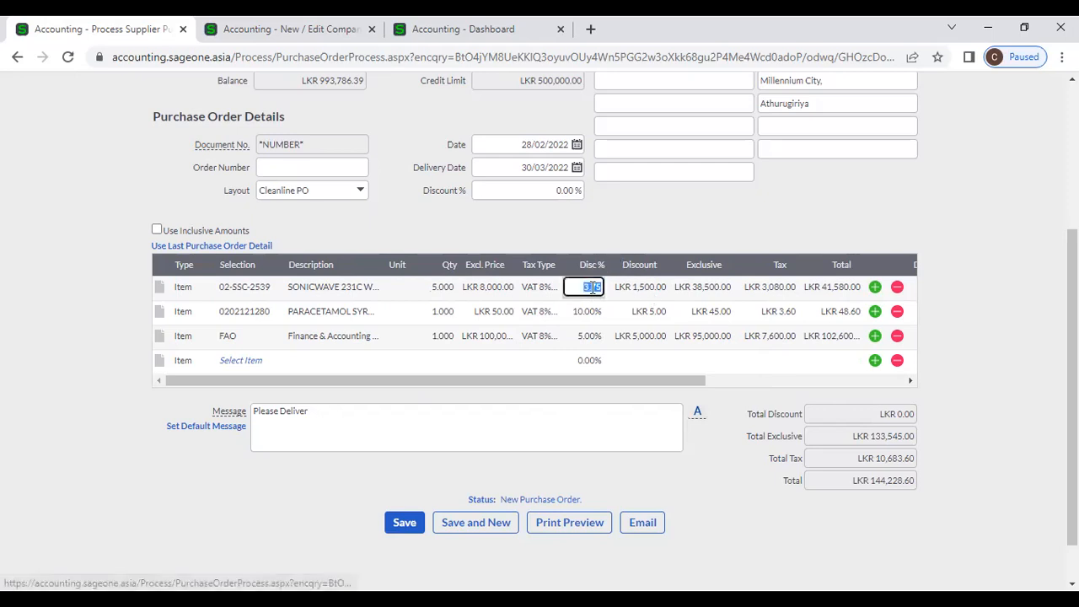
{"action": "left_click", "coordinate": [651, 289]}
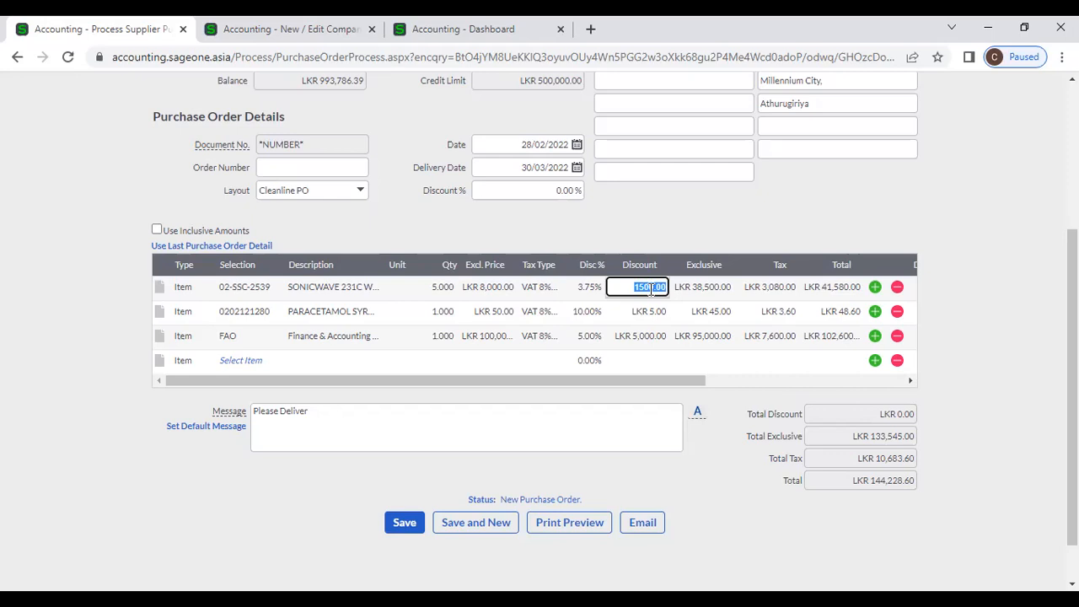
{"action": "left_click", "coordinate": [578, 288]}
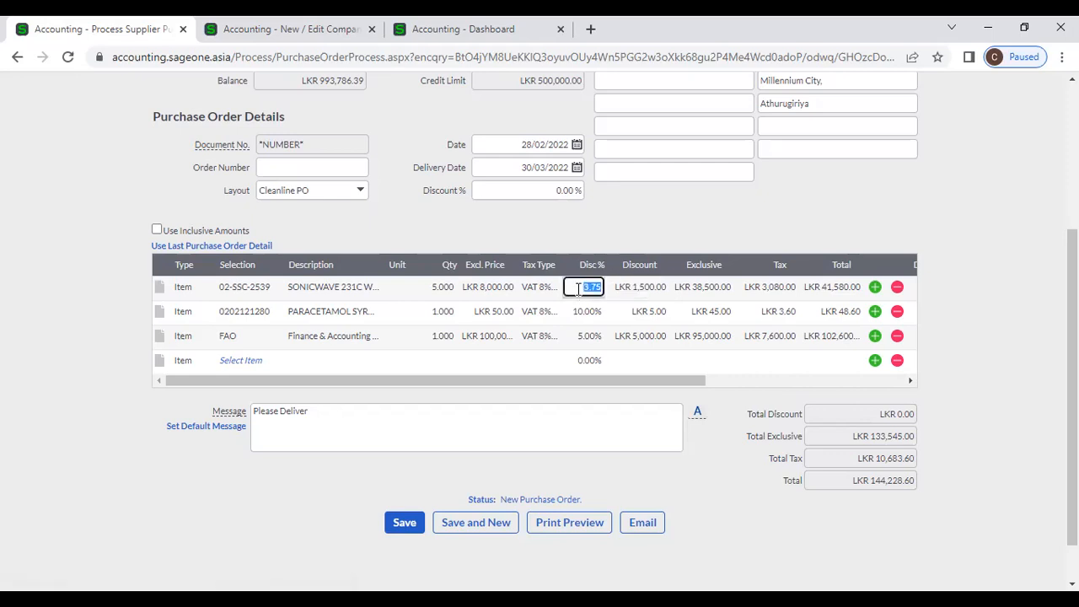
{"action": "left_click", "coordinate": [638, 229]}
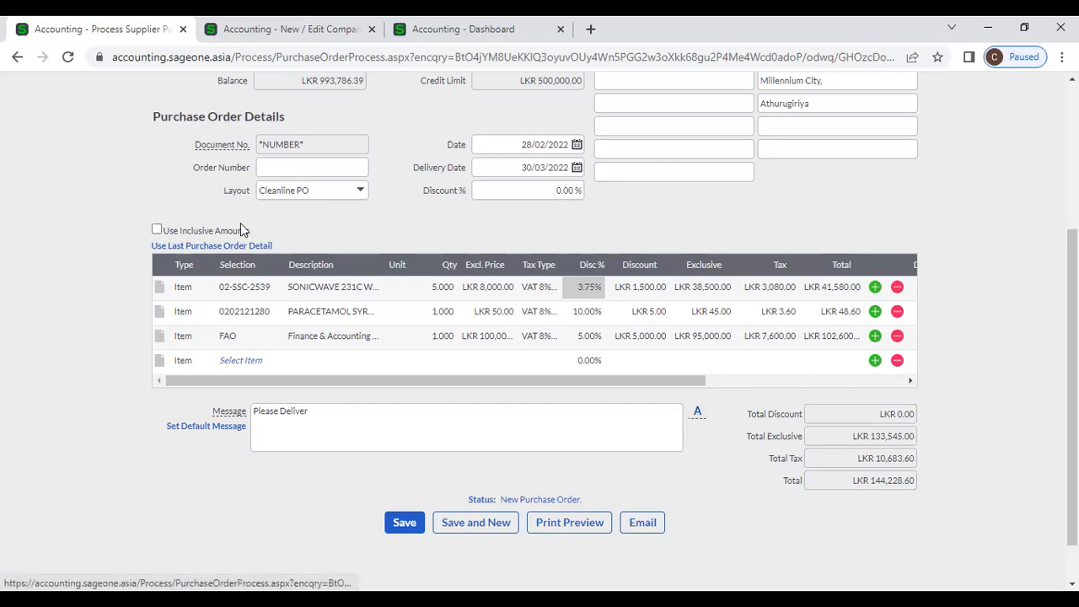
- Try tax-inclusive amounts but keep exclusive prices, and add two blank lines under FAO
{"action": "left_click", "coordinate": [156, 230]}
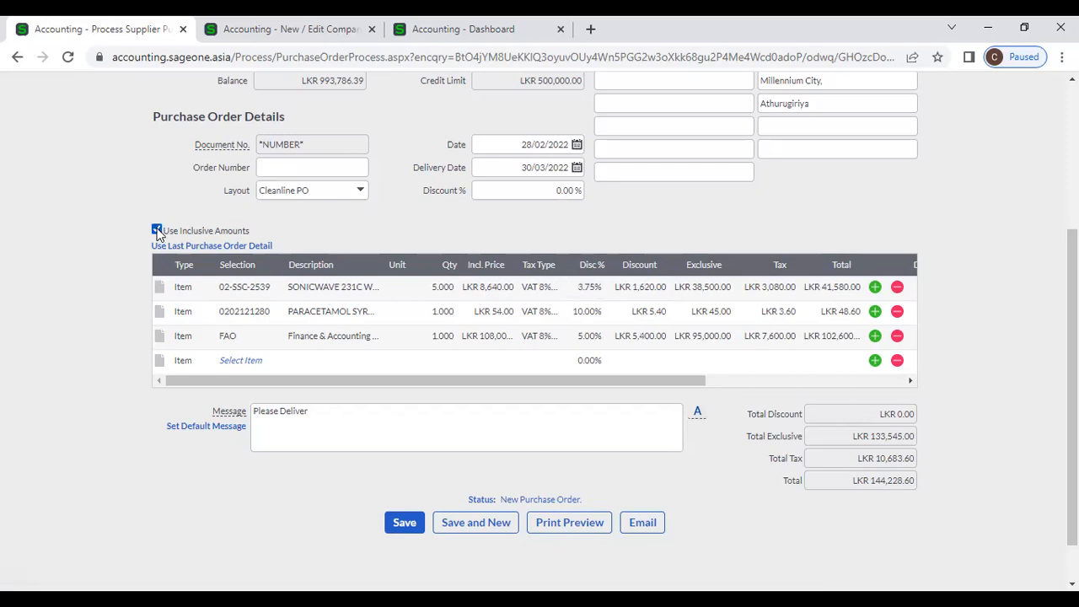
{"action": "left_click", "coordinate": [157, 230]}
{"action": "left_click", "coordinate": [157, 231]}
{"action": "left_click", "coordinate": [157, 230]}
{"action": "left_click", "coordinate": [874, 337]}
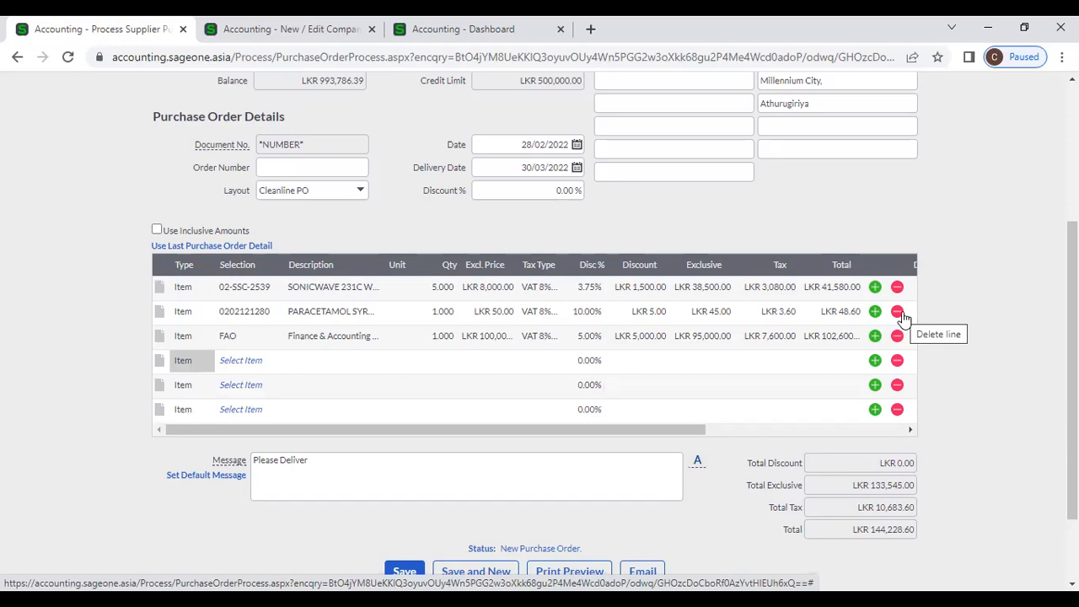
- Delete the PARACETAMOL line and both empty Select Item lines
{"action": "left_click", "coordinate": [898, 312]}
{"action": "left_click", "coordinate": [899, 336]}
{"action": "left_click", "coordinate": [898, 336]}
{"action": "left_click", "coordinate": [899, 336]}
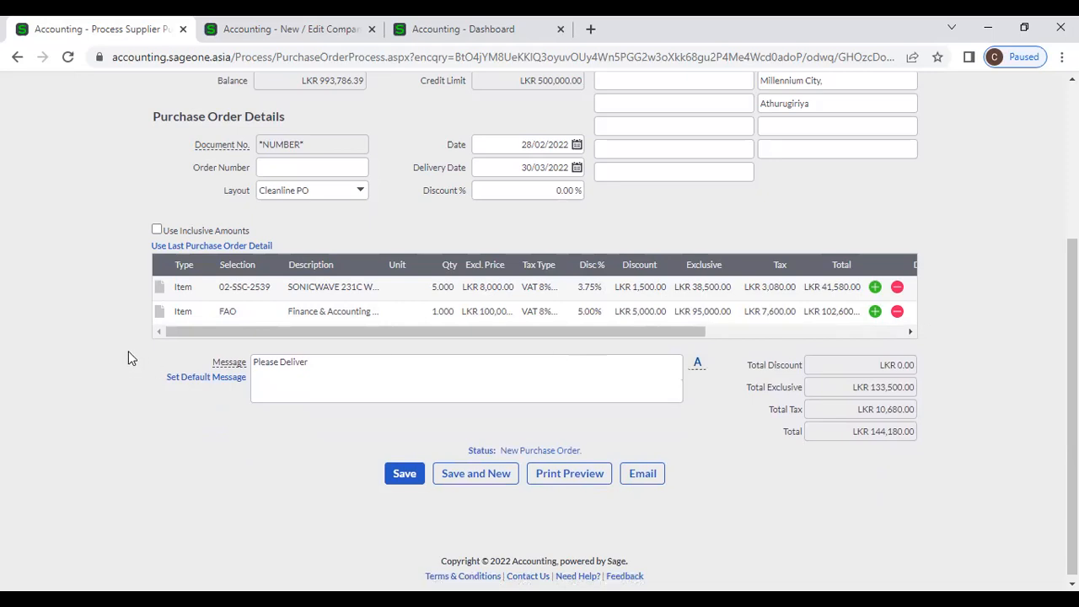
- Add the note 'Specification' to the SONICWAVE line
{"action": "left_click", "coordinate": [157, 292]}
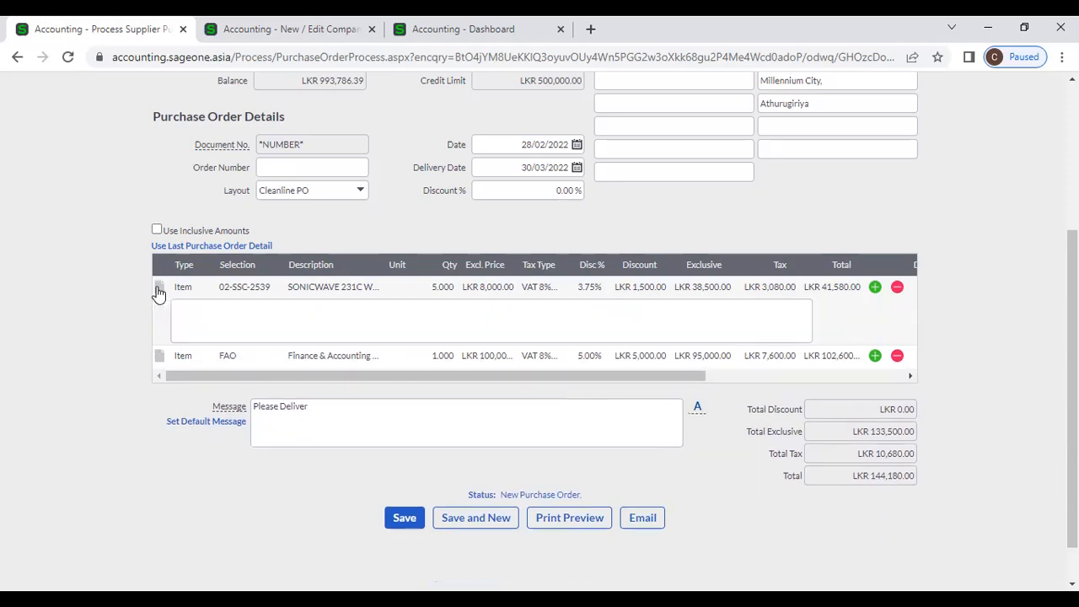
{"action": "left_click", "coordinate": [178, 317]}
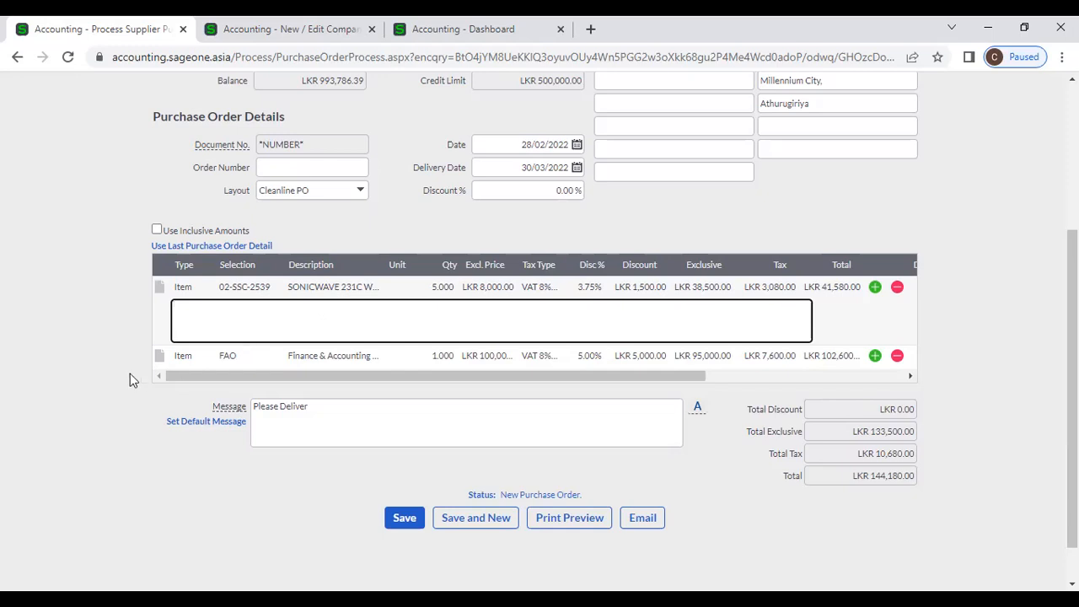
{"action": "type", "text": "Specification"}
{"action": "left_click_drag", "start_coordinate": [286, 311], "coordinate": [157, 315]}
{"action": "left_click", "coordinate": [227, 310]}
- Open an empty note box for the FAO line, leaving it blank
{"action": "left_click", "coordinate": [159, 356]}
{"action": "left_click", "coordinate": [195, 383]}
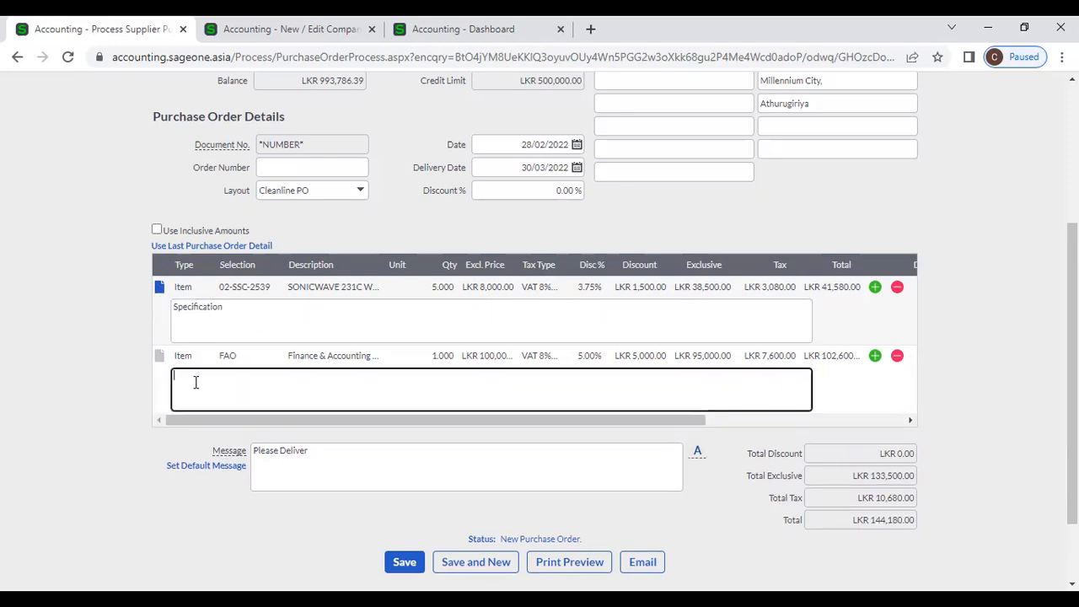
{"action": "type", "text": "A"}
{"action": "key", "text": "BackSpace"}
{"action": "left_click", "coordinate": [160, 355]}
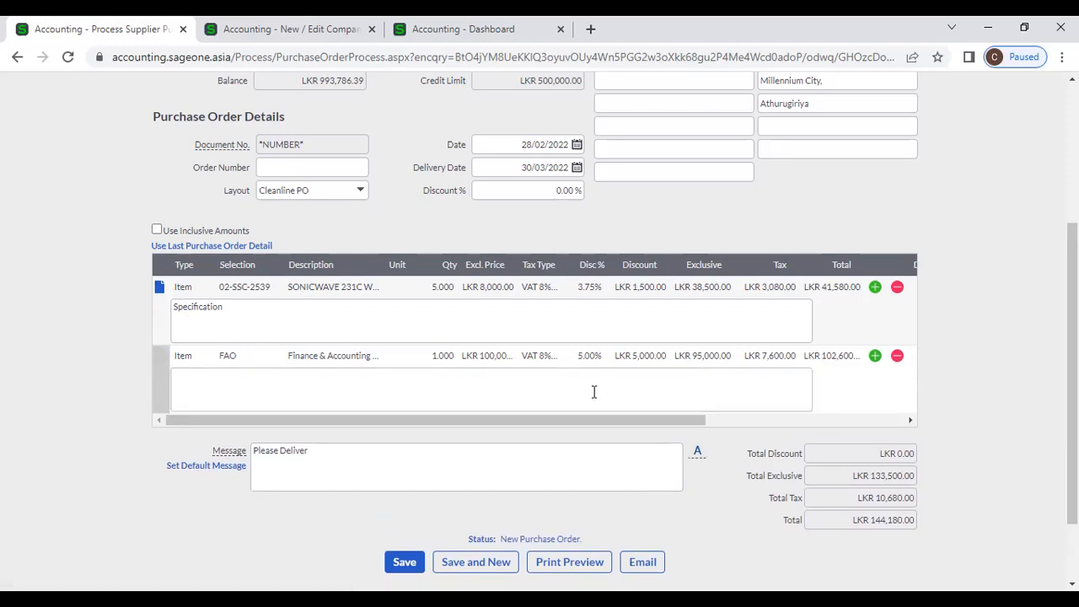
{"action": "scroll", "coordinate": [965, 355], "scroll_direction": "down", "scroll_amount": 1}
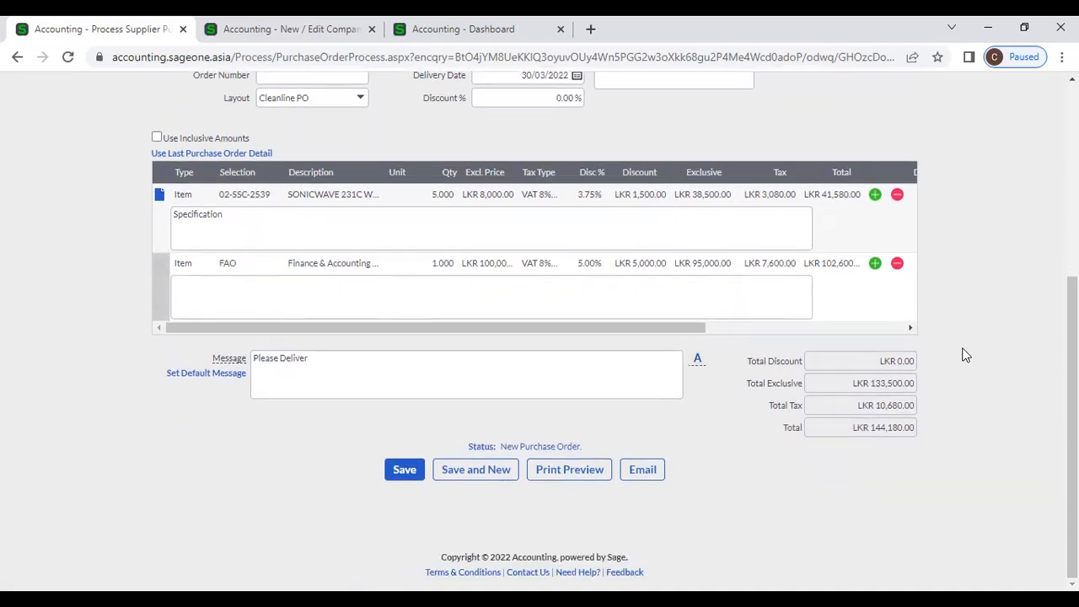
{"action": "scroll", "coordinate": [966, 355], "scroll_direction": "up", "scroll_amount": 1}
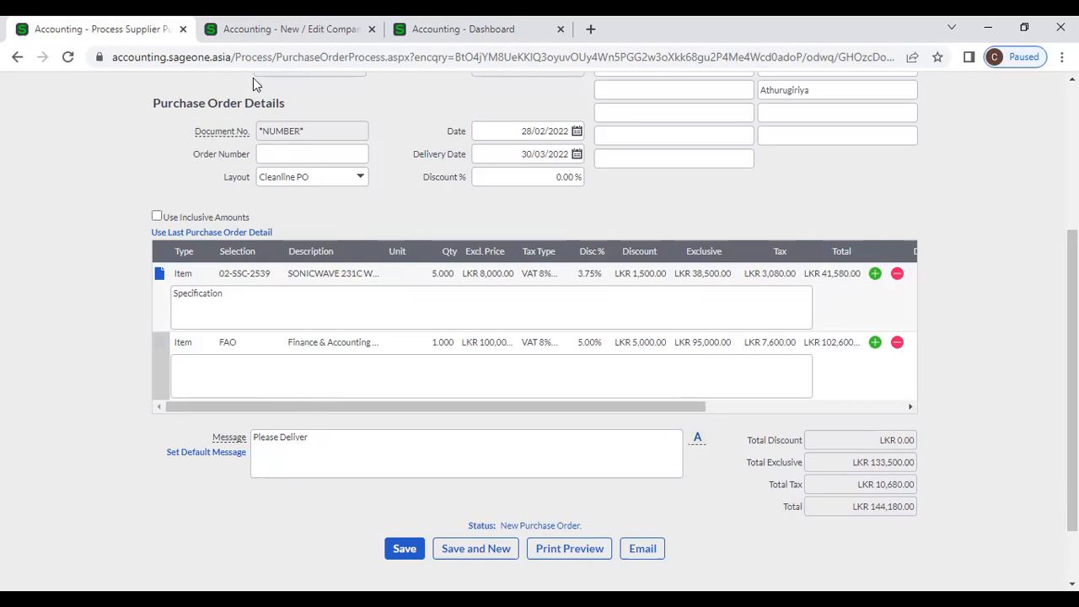
- Check that the default purchase order message in Supplier Document Messages is 'Please Deliver', then return to the order
{"action": "left_click", "coordinate": [254, 31]}
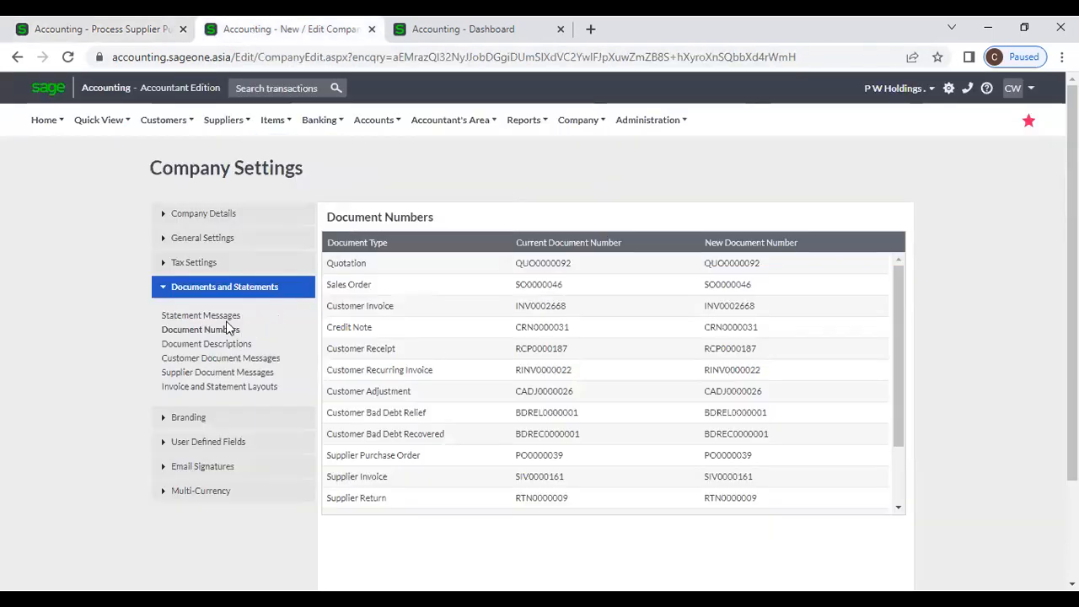
{"action": "left_click", "coordinate": [248, 374]}
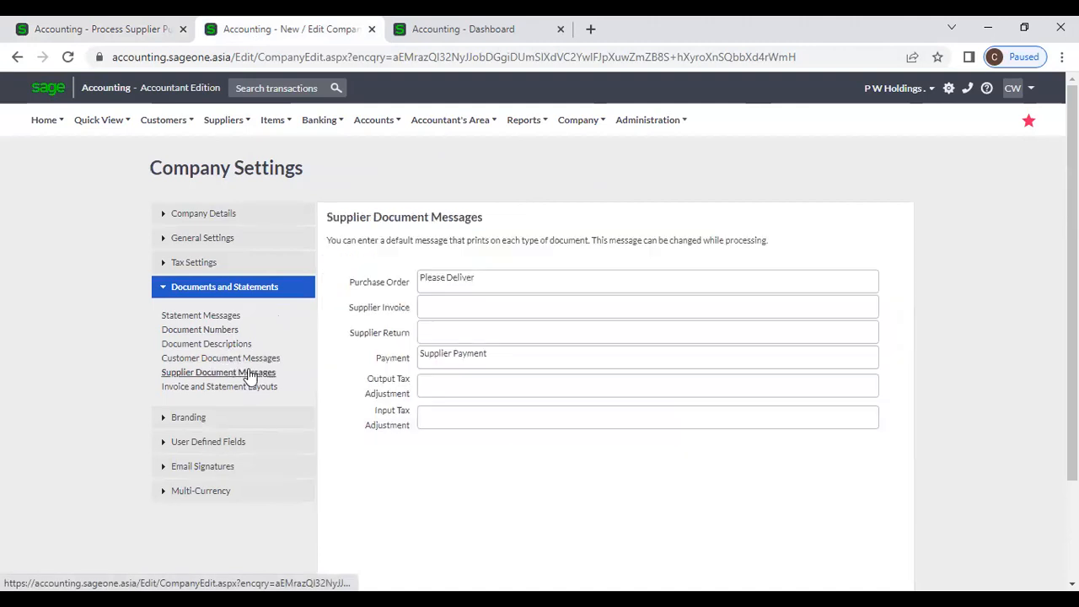
{"action": "triple_click", "coordinate": [487, 278]}
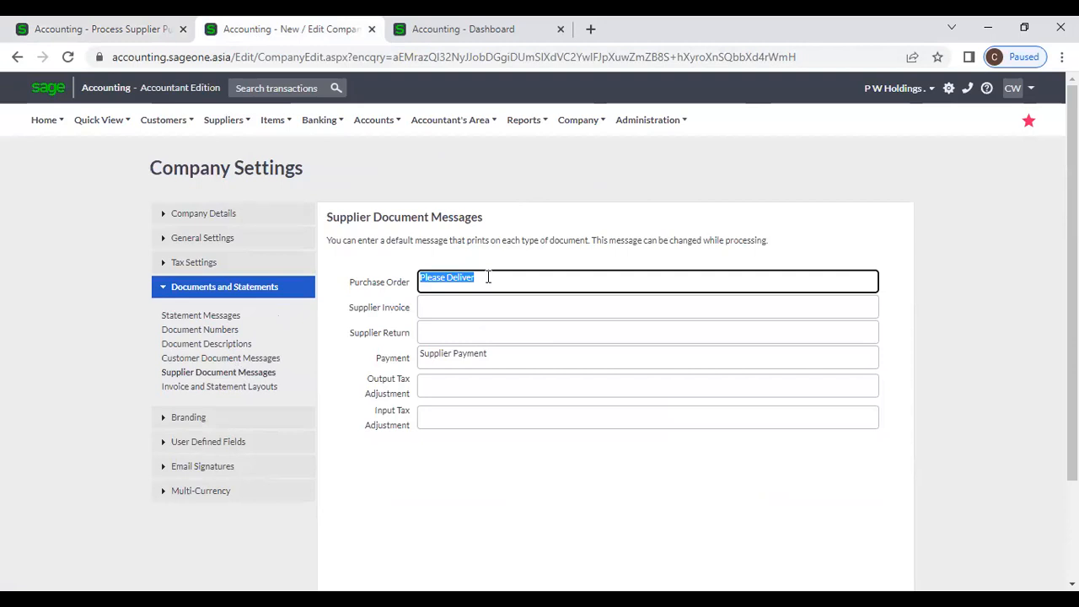
{"action": "left_click", "coordinate": [354, 284]}
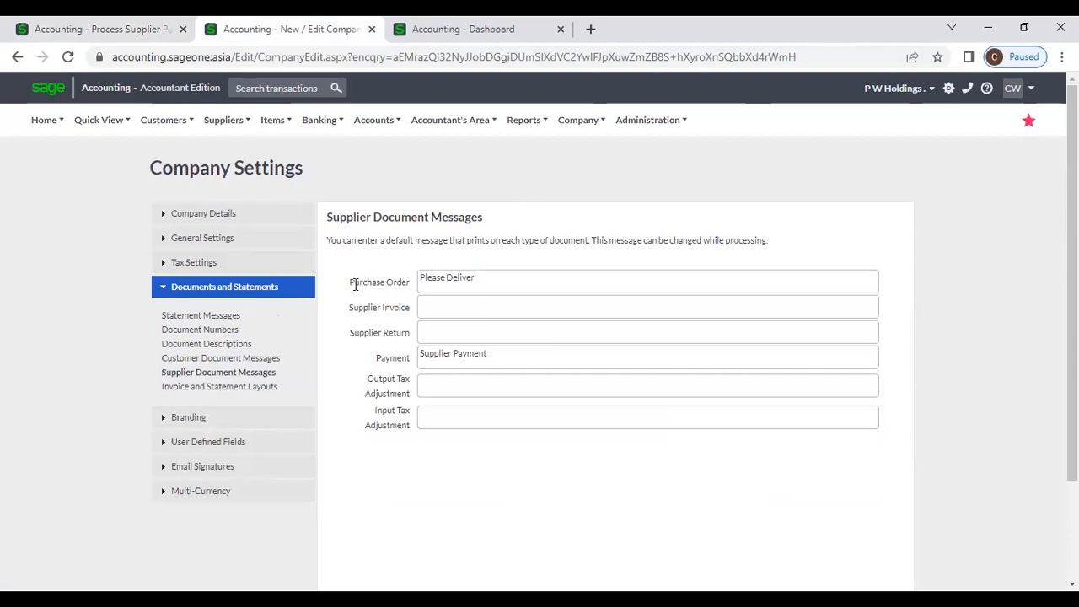
{"action": "left_click_drag", "start_coordinate": [354, 284], "coordinate": [410, 282]}
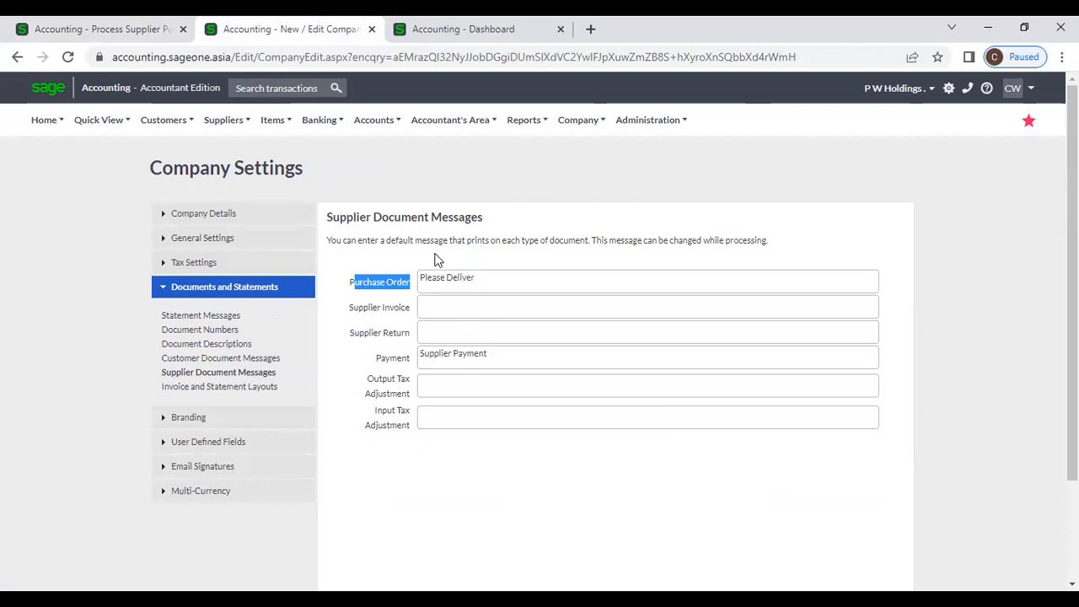
{"action": "left_click", "coordinate": [139, 33]}
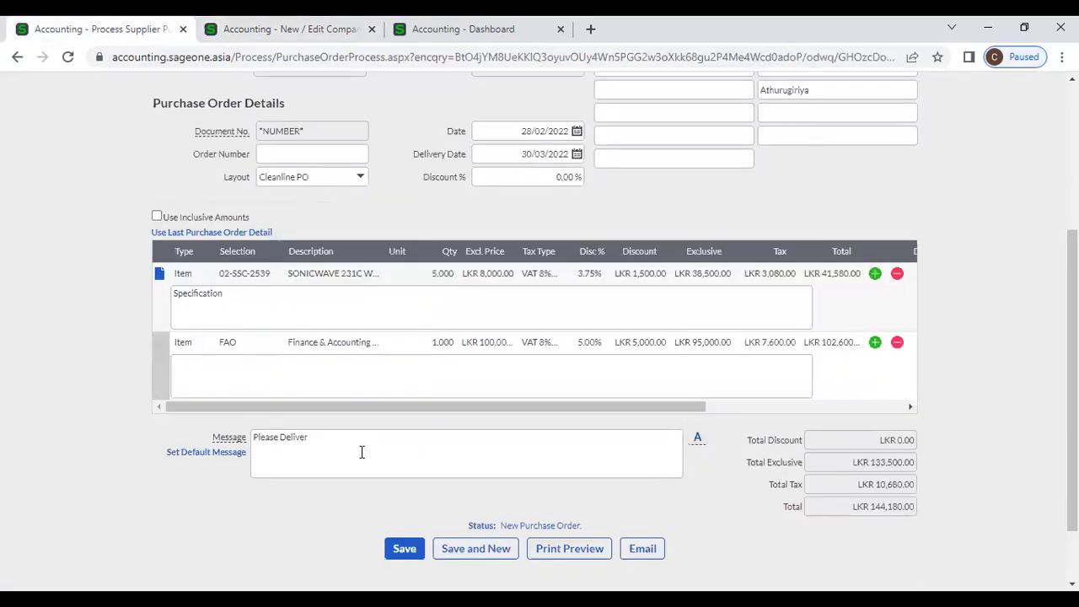
- Start a new message line beneath 'Please Deliver' with the delivery address's street number
{"action": "left_click", "coordinate": [340, 435]}
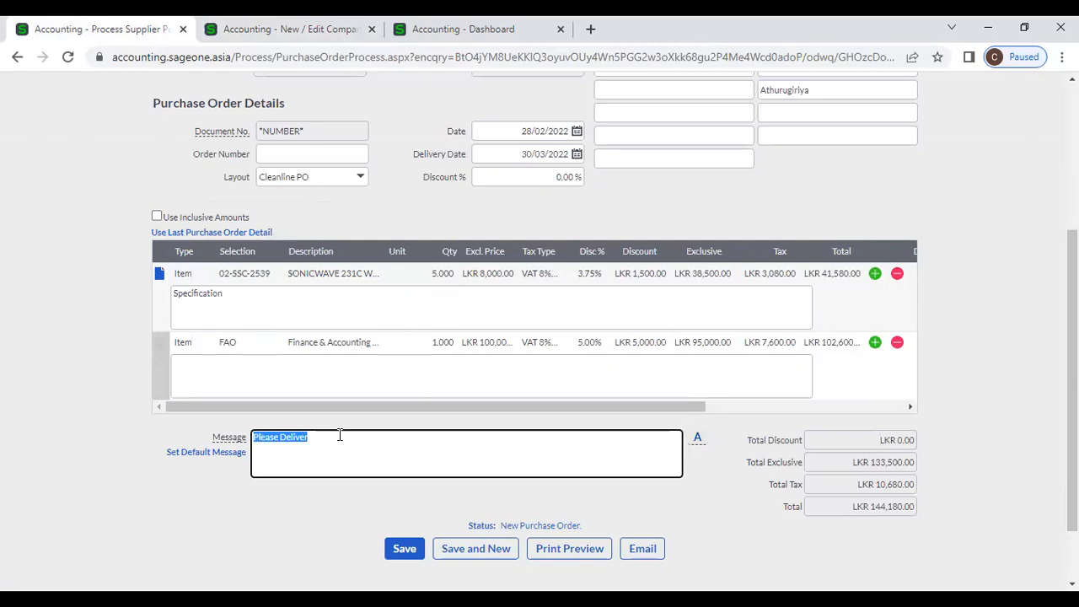
{"action": "left_click", "coordinate": [340, 435]}
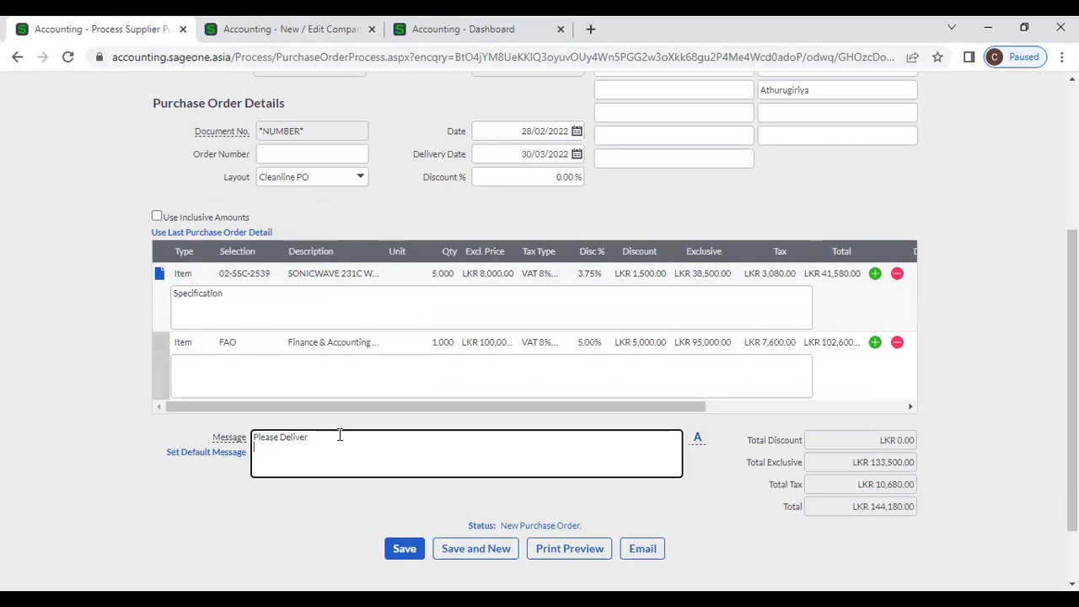
{"action": "key", "text": "Return"}
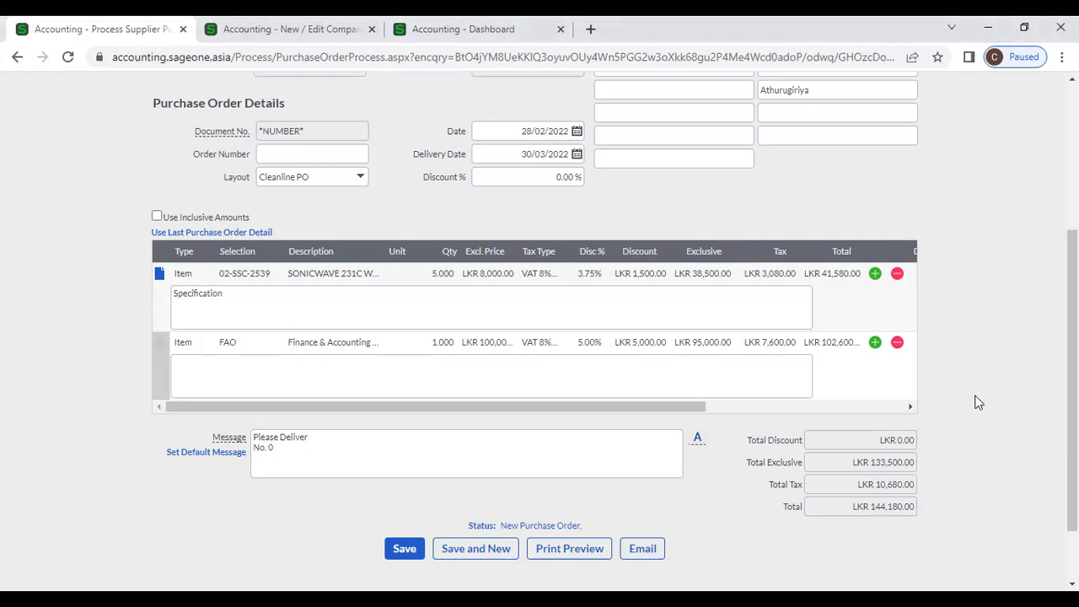
{"action": "left_click", "coordinate": [304, 449]}
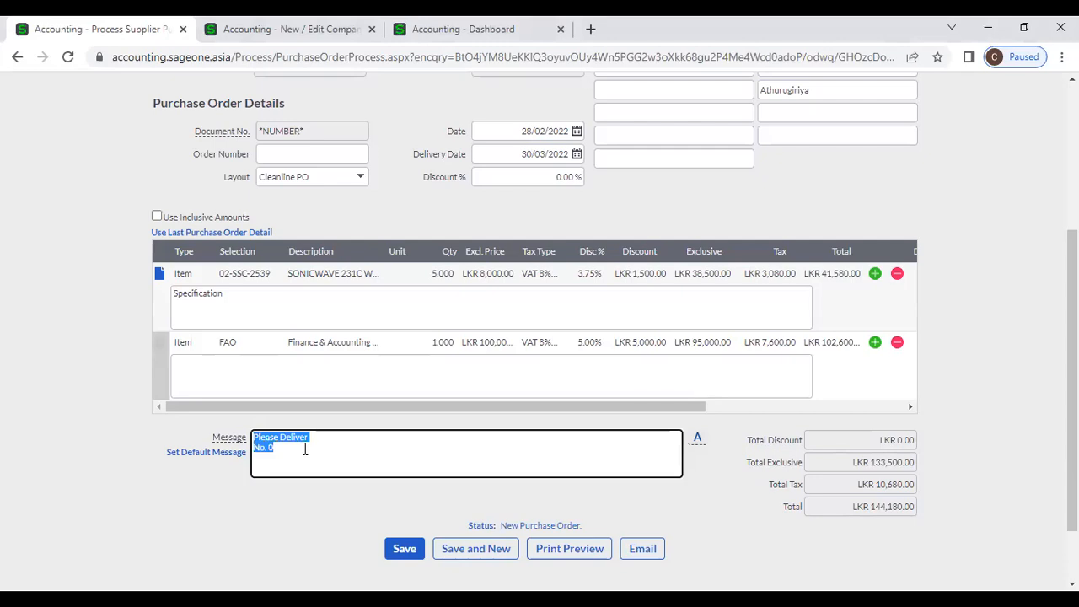
{"action": "left_click", "coordinate": [305, 449]}
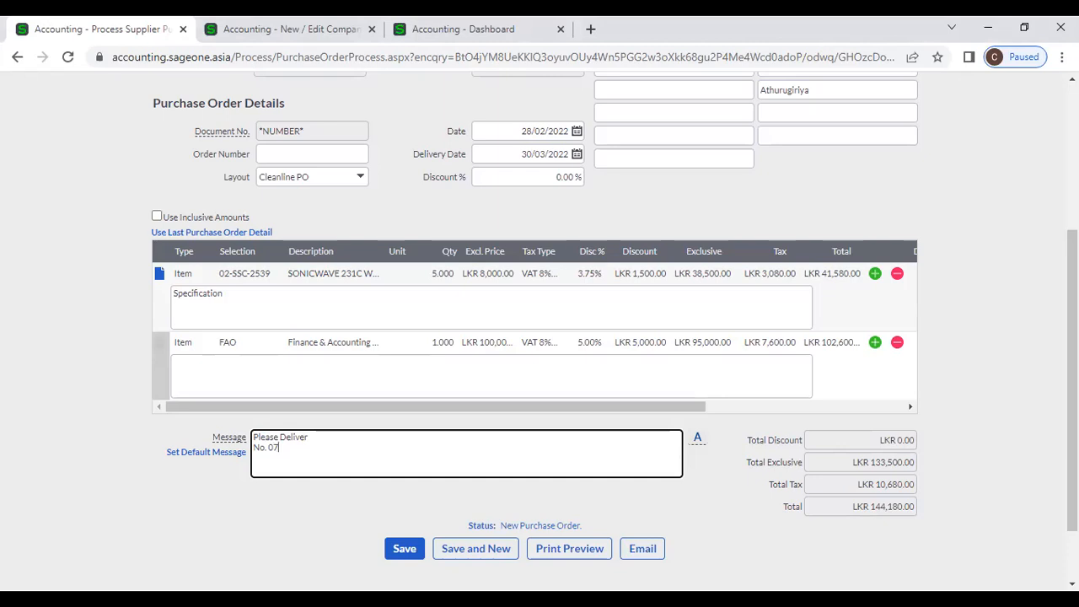
{"action": "left_click", "coordinate": [101, 515]}
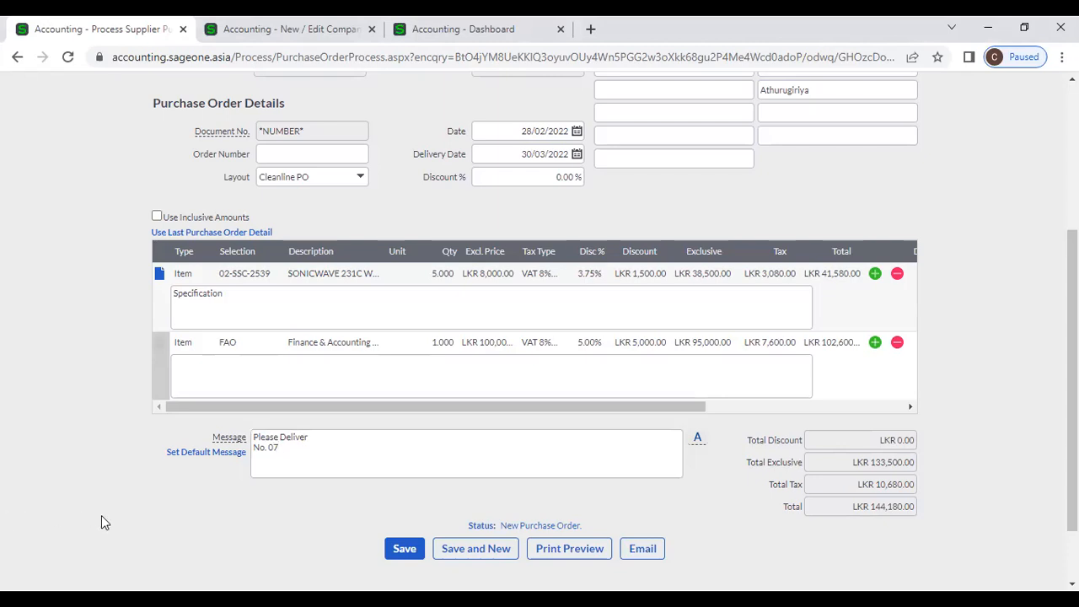
- Complete the delivery address line in the message with the street and city
{"action": "scroll", "coordinate": [101, 524], "scroll_direction": "down", "scroll_amount": 1}
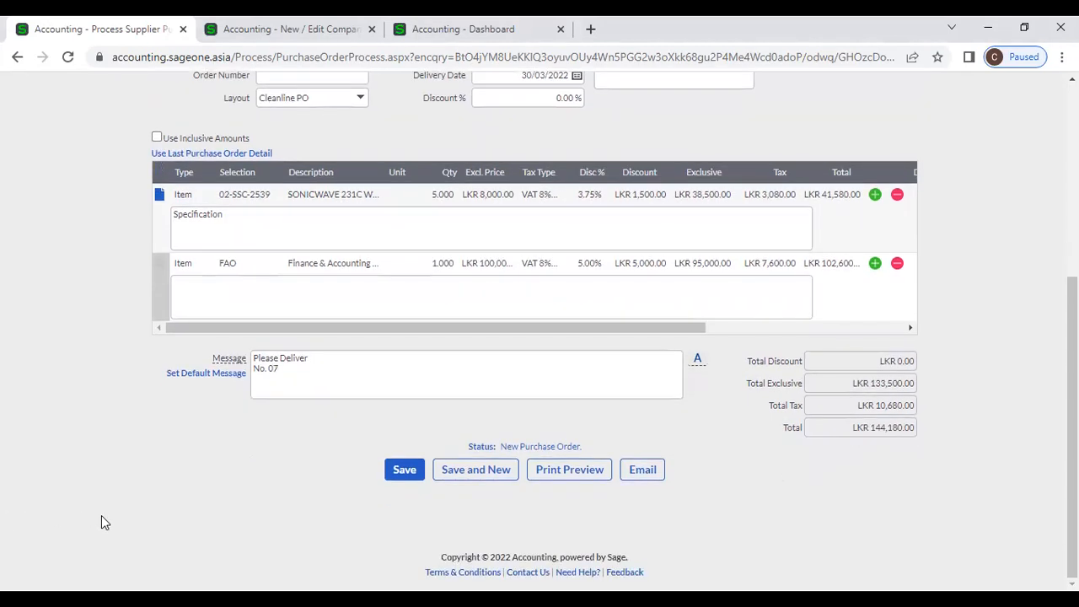
{"action": "scroll", "coordinate": [103, 529], "scroll_direction": "up", "scroll_amount": 1}
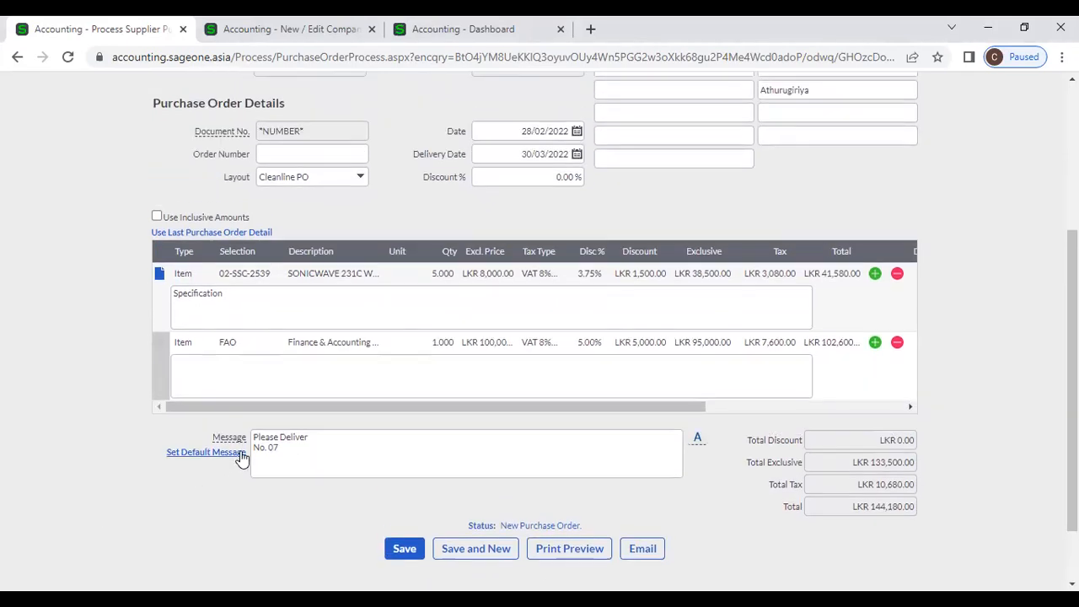
{"action": "left_click", "coordinate": [282, 448]}
{"action": "left_click", "coordinate": [305, 449]}
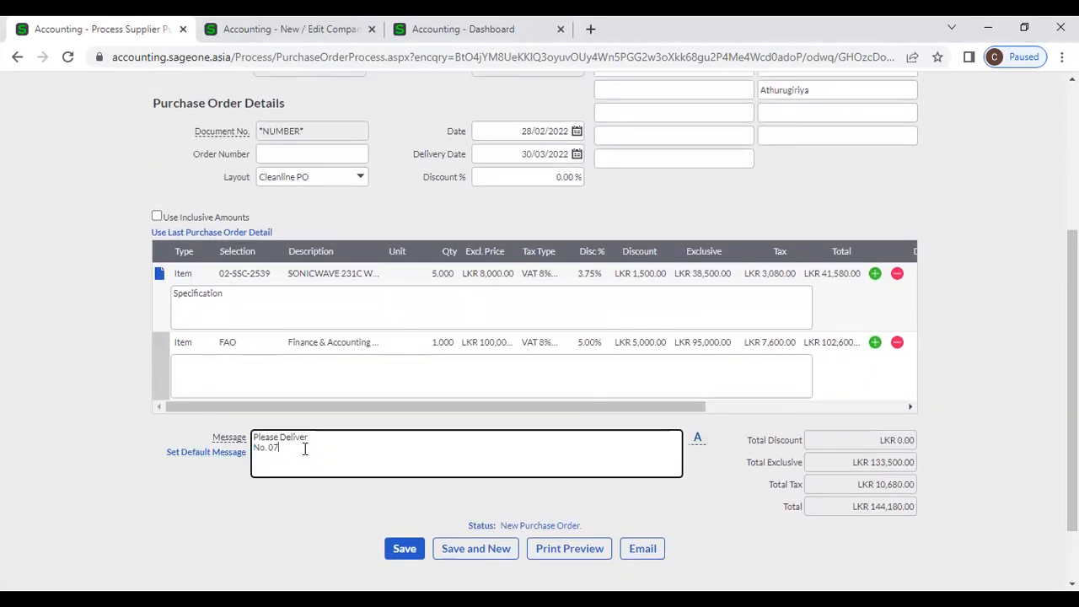
{"action": "left_click", "coordinate": [290, 509]}
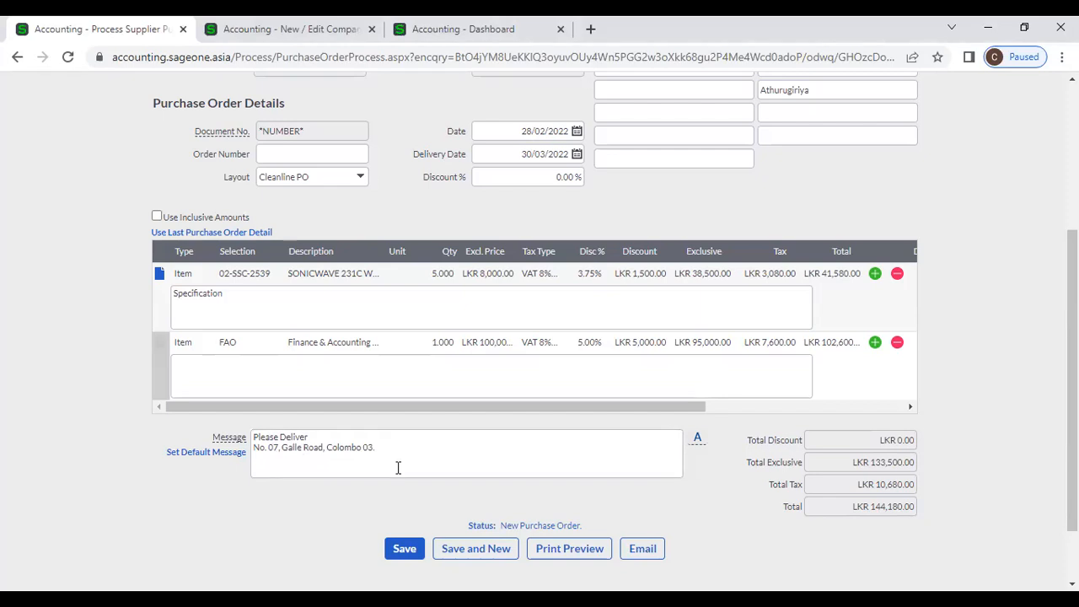
- Apply the saved 'Please deliver to Kandy' message to the order
{"action": "left_click", "coordinate": [696, 439]}
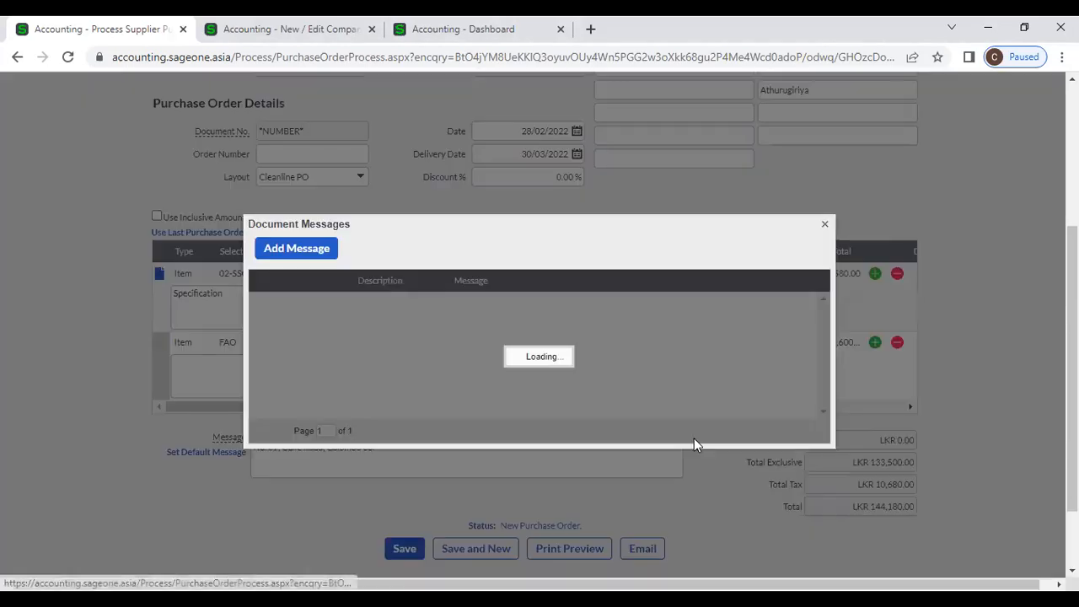
{"action": "left_click", "coordinate": [317, 249]}
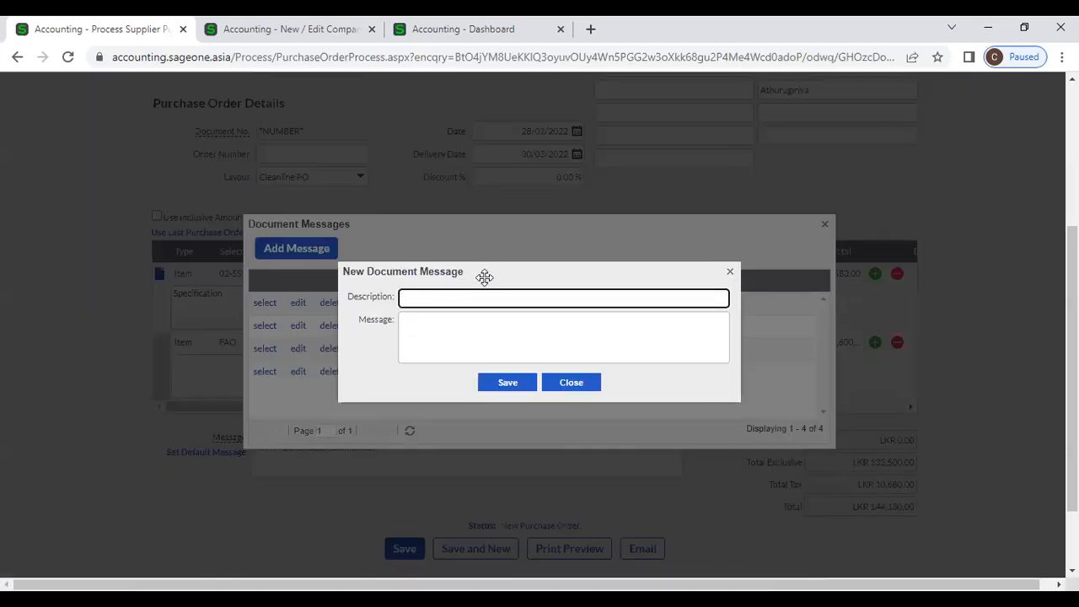
{"action": "left_click", "coordinate": [568, 383]}
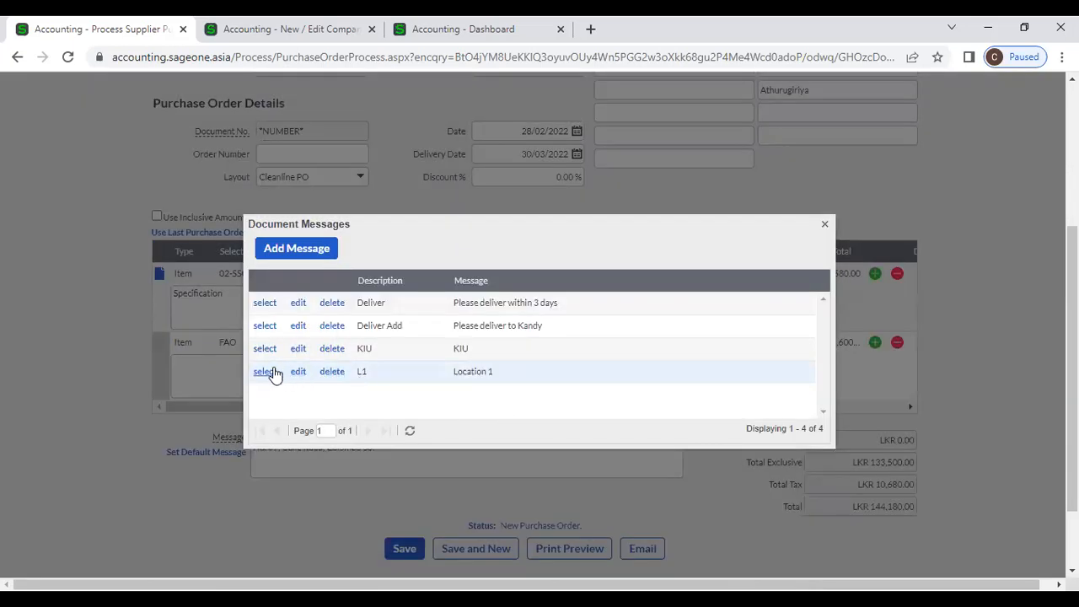
{"action": "left_click", "coordinate": [265, 325]}
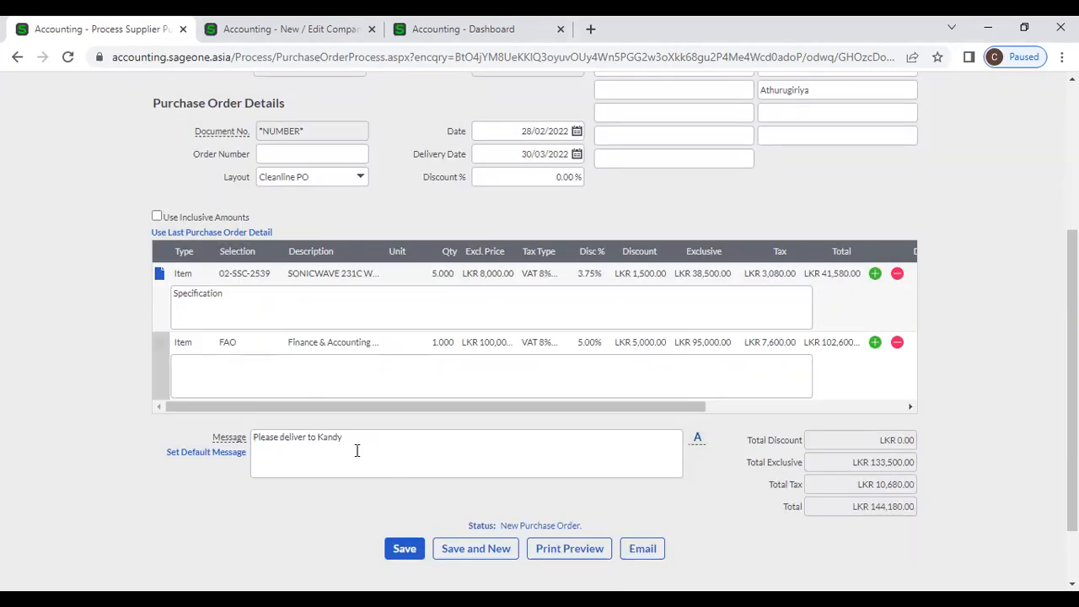
- Save a new message SLIIT reading 'Deliver to Malabe' and apply it to the order
{"action": "left_click", "coordinate": [699, 440]}
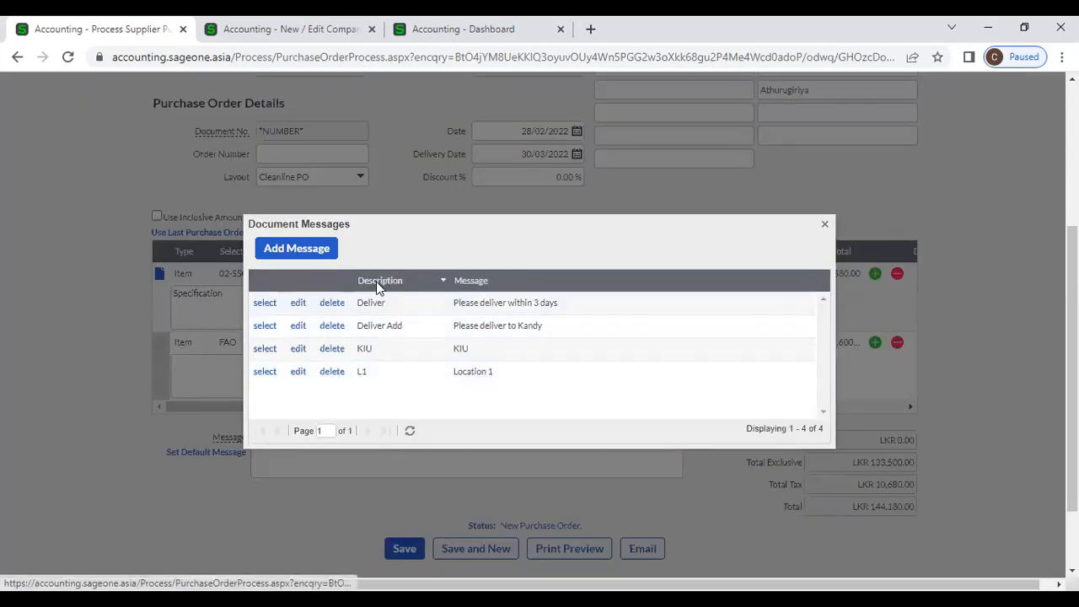
{"action": "left_click", "coordinate": [294, 252]}
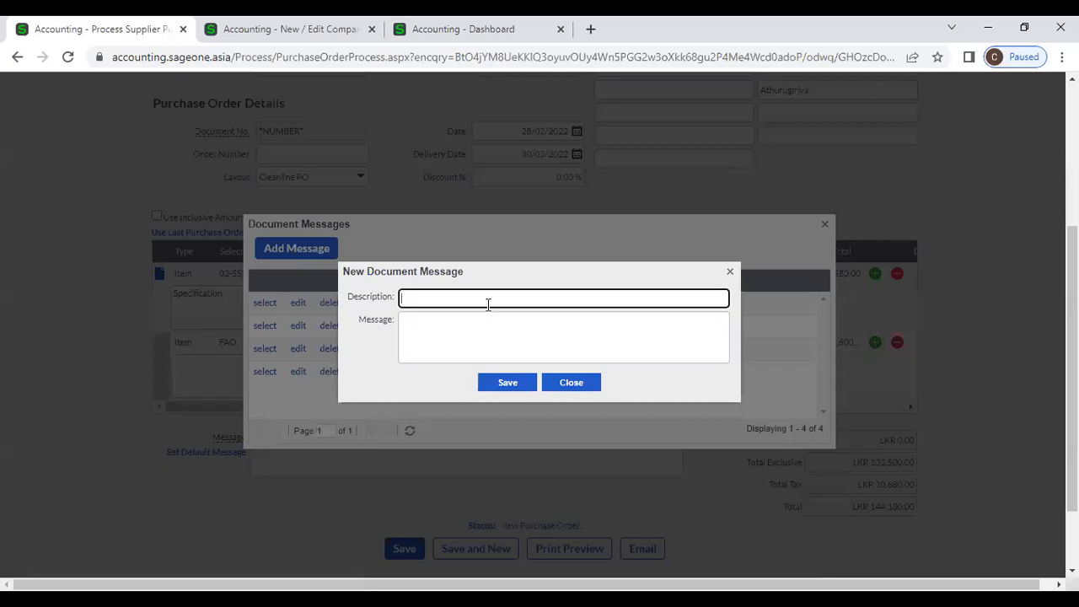
{"action": "type", "text": "SLIIT"}
{"action": "left_click", "coordinate": [495, 334]}
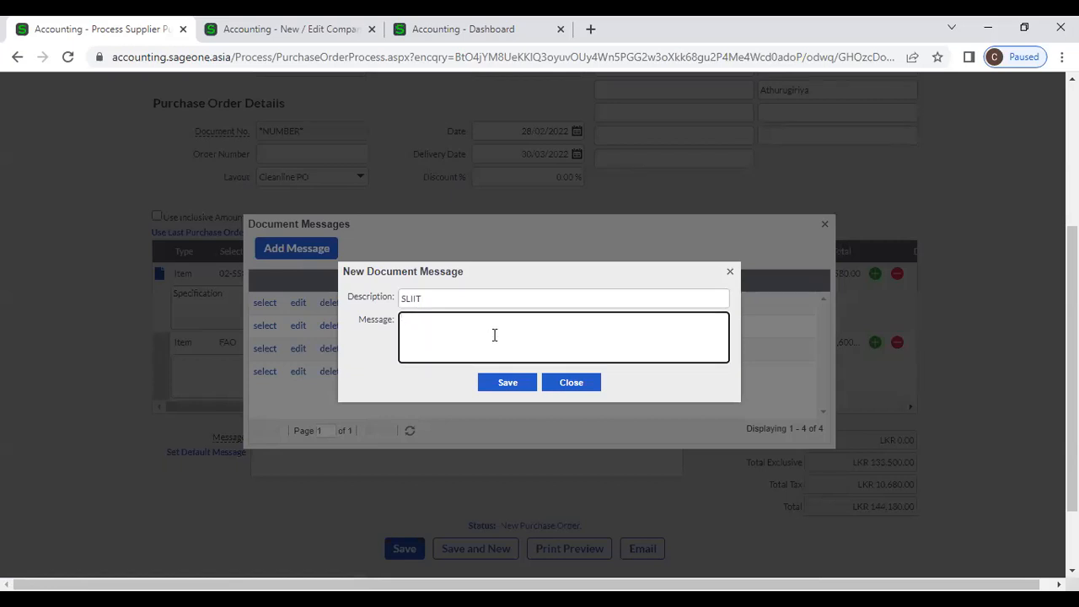
{"action": "type", "text": "Deliver to Malabe"}
{"action": "left_click", "coordinate": [517, 384]}
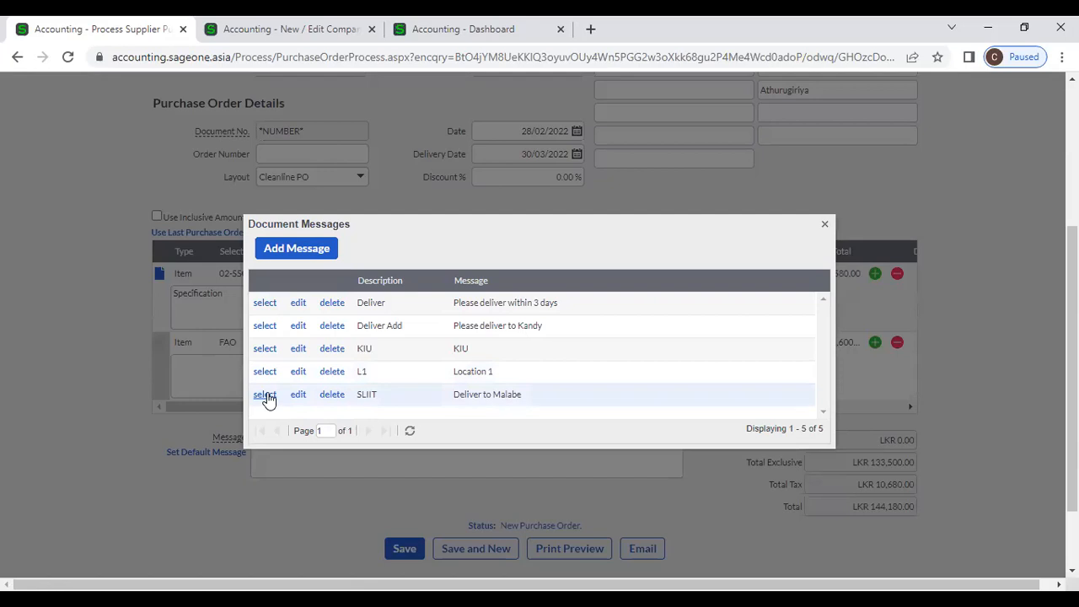
{"action": "left_click", "coordinate": [264, 394]}
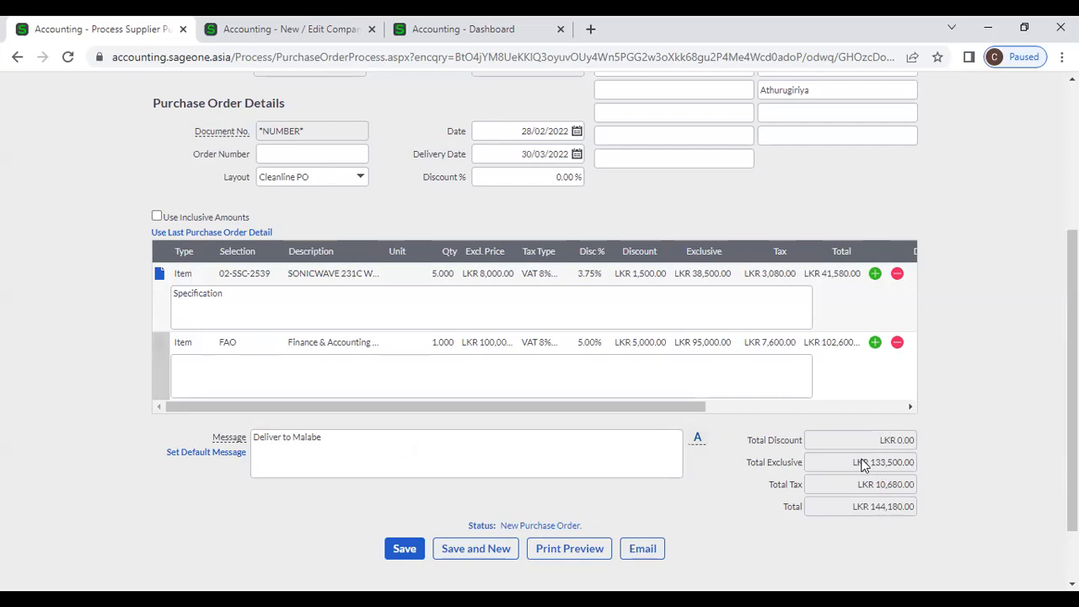
- Save the new purchase order as PO0000039 with Pending status
{"action": "scroll", "coordinate": [804, 432], "scroll_direction": "down", "scroll_amount": 1}
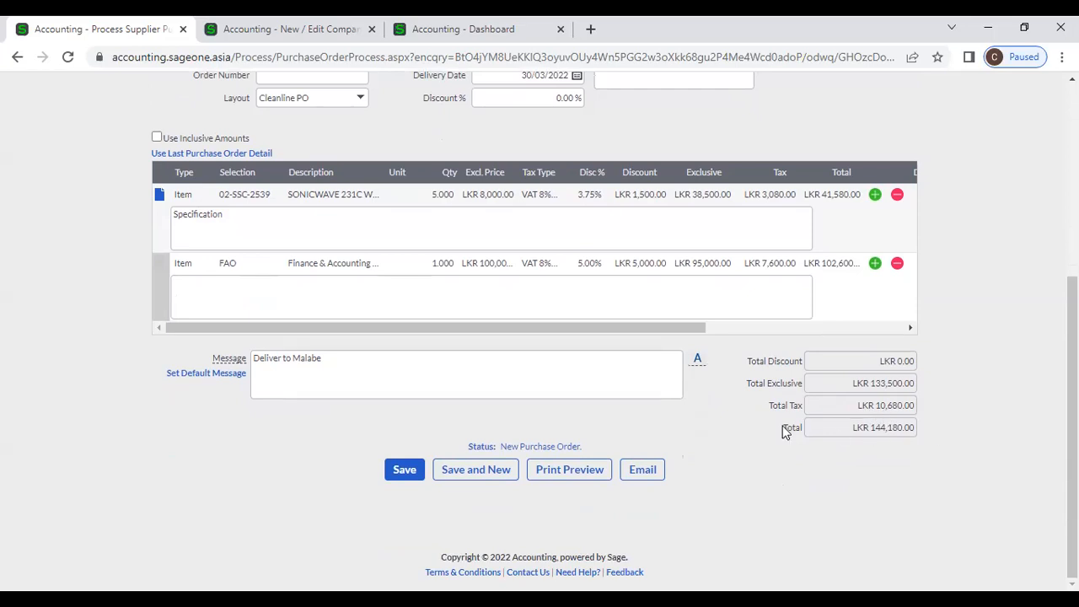
{"action": "scroll", "coordinate": [784, 433], "scroll_direction": "up", "scroll_amount": 1}
{"action": "scroll", "coordinate": [784, 432], "scroll_direction": "up", "scroll_amount": 3}
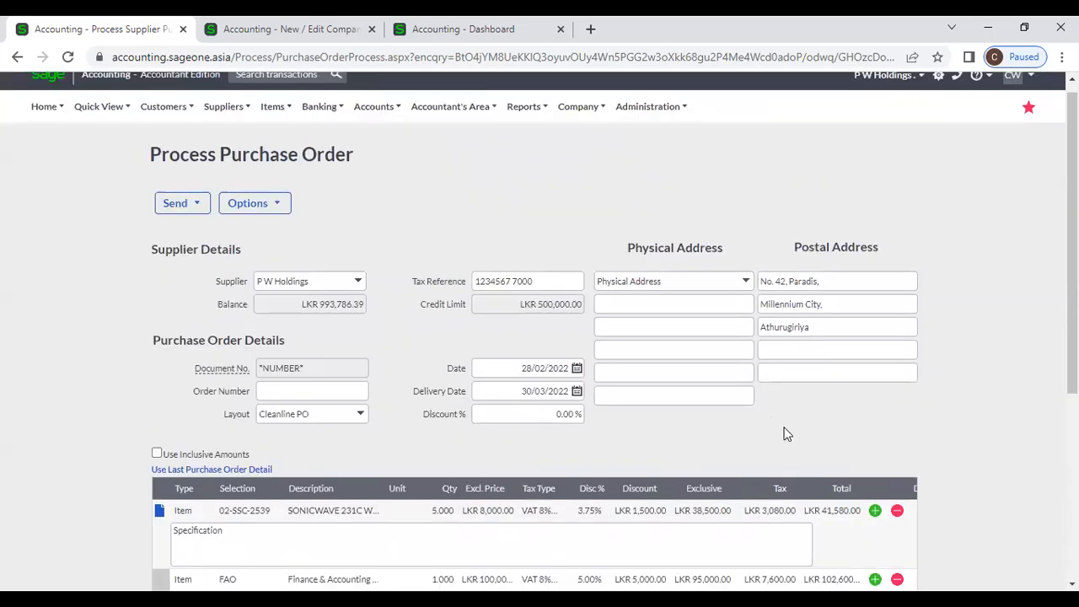
{"action": "scroll", "coordinate": [594, 430], "scroll_direction": "down", "scroll_amount": 3}
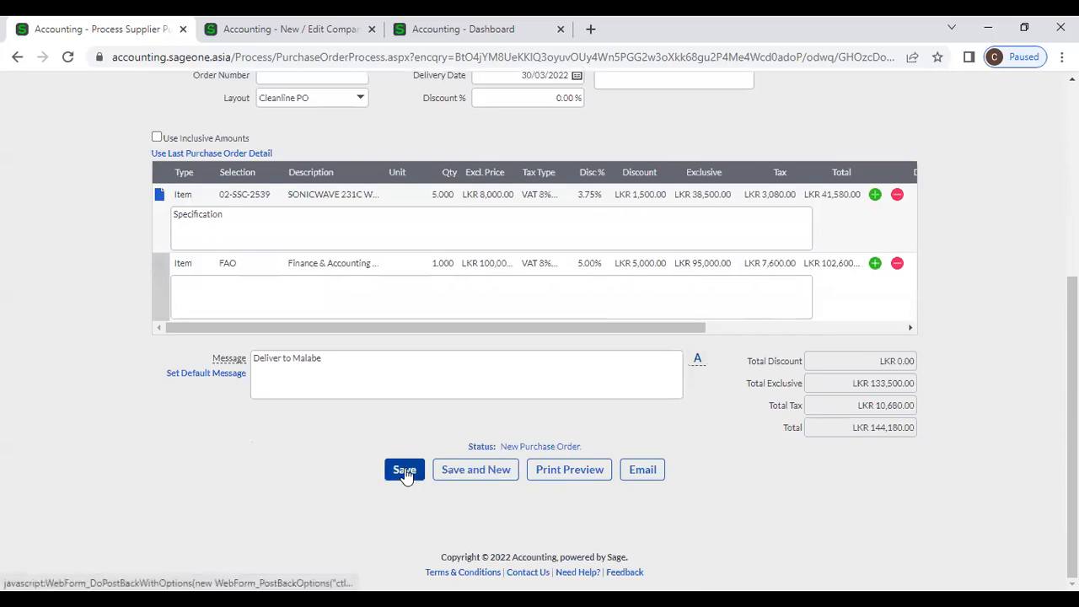
{"action": "left_click", "coordinate": [405, 471]}
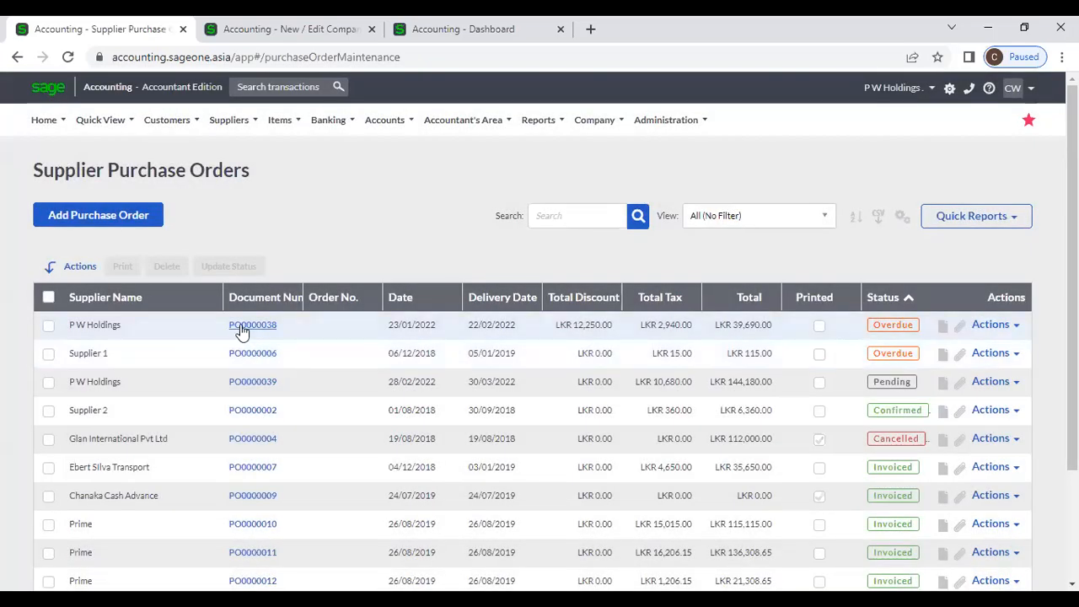
- Open purchase order PO0000038 and review its PARACETAMOL line totalling LKR 39,690.00
{"action": "left_click", "coordinate": [242, 329]}
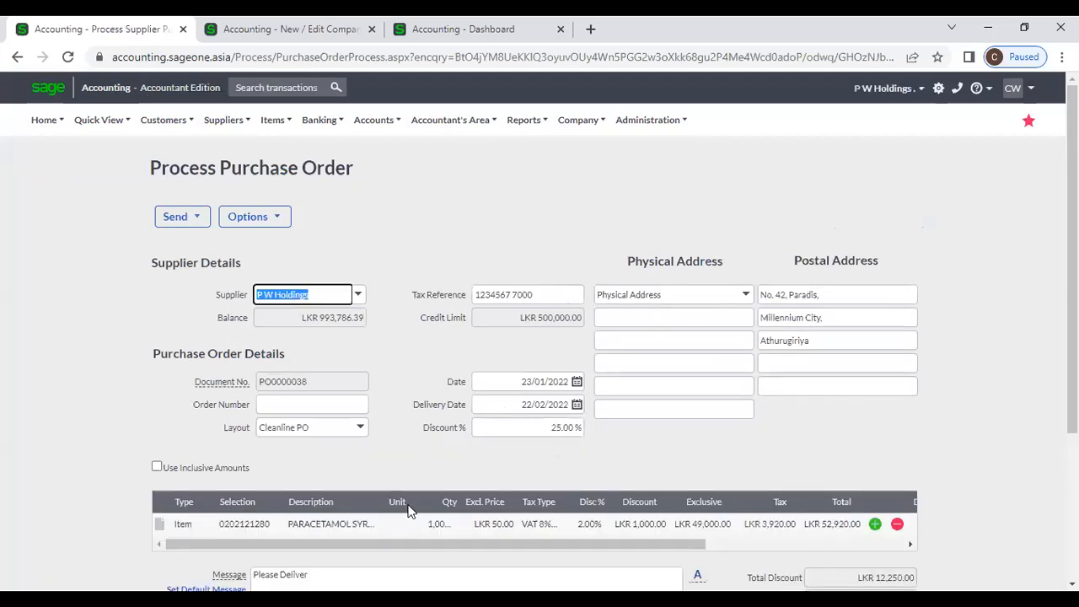
{"action": "left_click", "coordinate": [413, 381]}
{"action": "scroll", "coordinate": [398, 403], "scroll_direction": "down", "scroll_amount": 1}
{"action": "scroll", "coordinate": [397, 403], "scroll_direction": "down", "scroll_amount": 1}
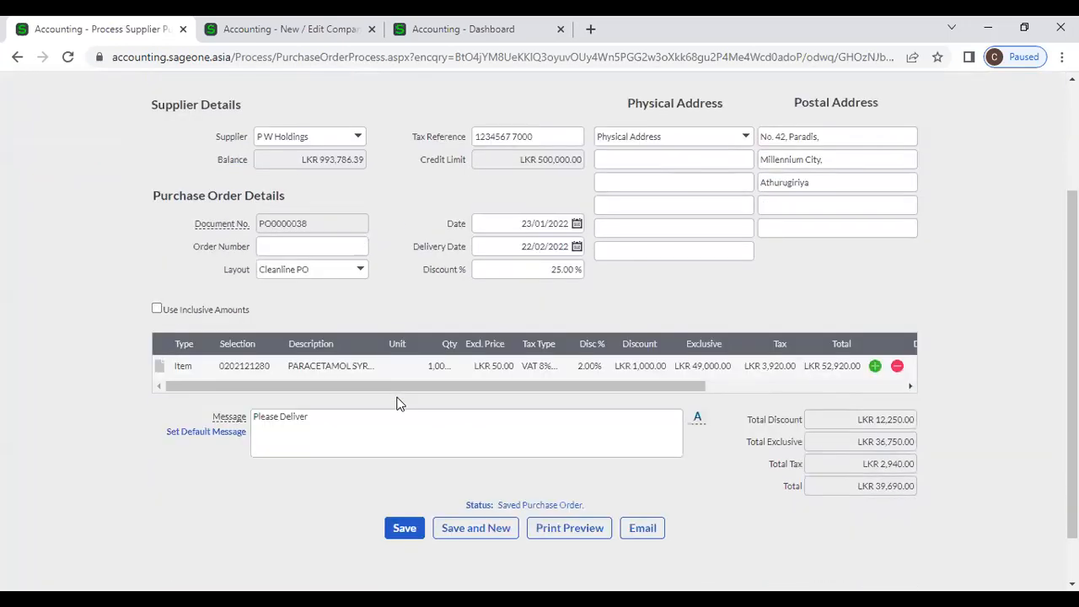
{"action": "scroll", "coordinate": [582, 417], "scroll_direction": "down", "scroll_amount": 2}
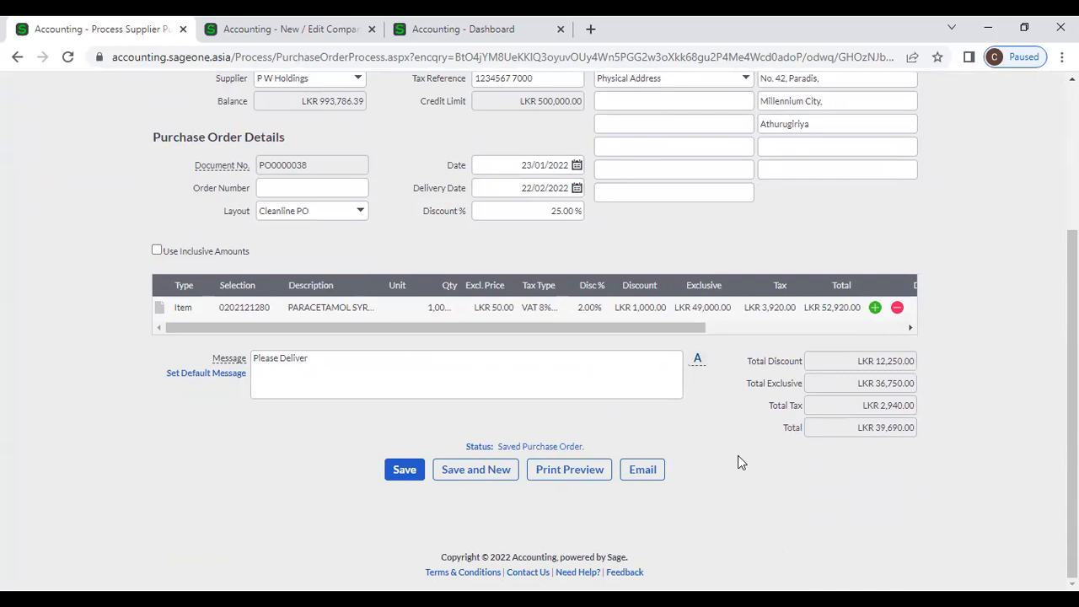
{"action": "scroll", "coordinate": [739, 463], "scroll_direction": "up", "scroll_amount": 3}
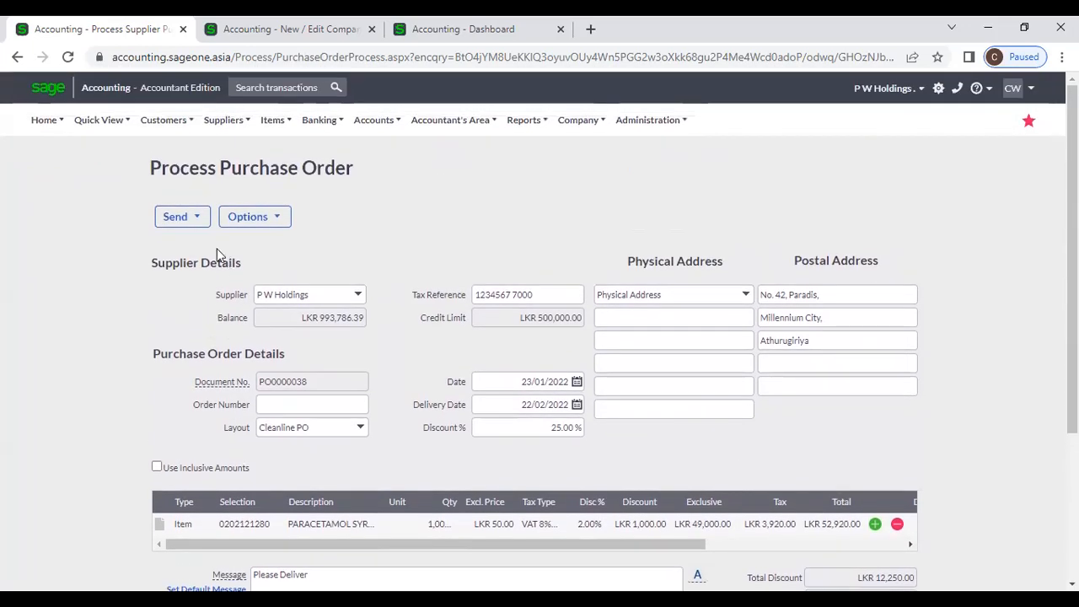
- Start a new purchase order from the Supplier Purchase Orders list
{"action": "mouse_move", "coordinate": [223, 120]}
{"action": "mouse_move", "coordinate": [219, 171]}
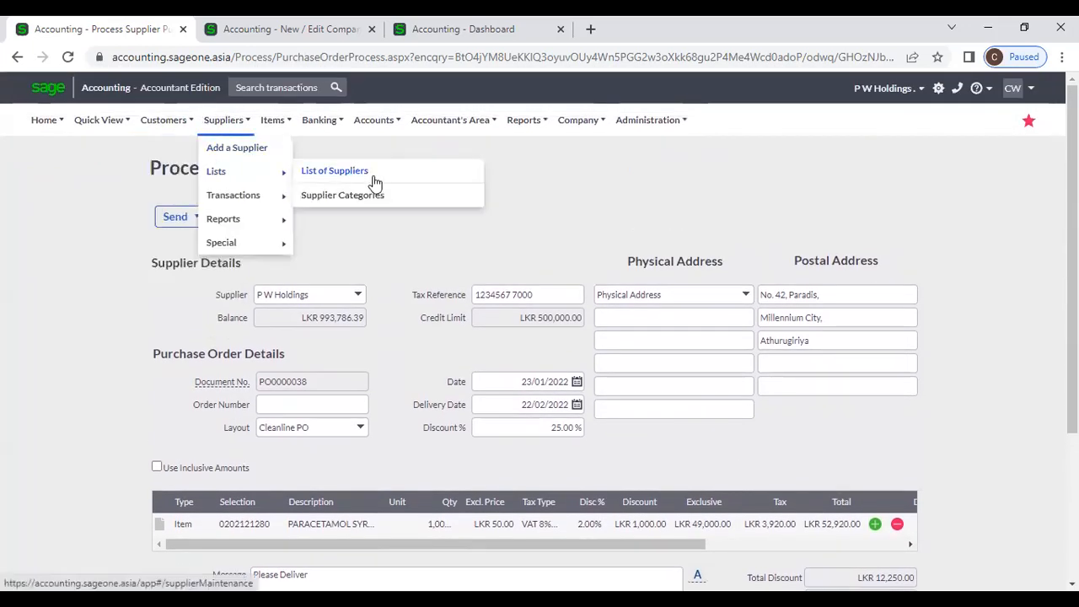
{"action": "left_click", "coordinate": [371, 177]}
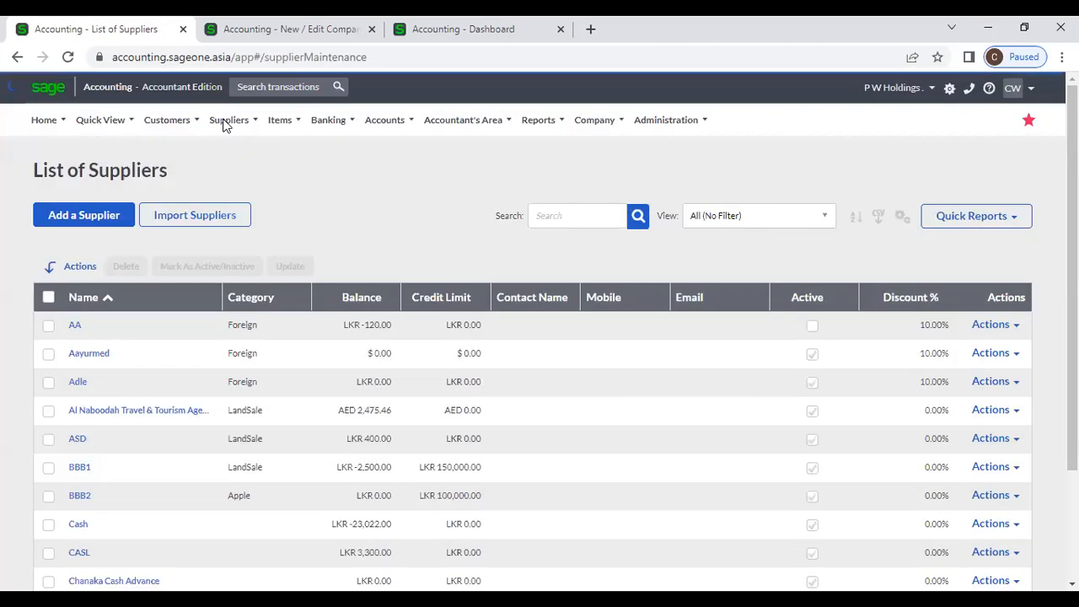
{"action": "mouse_move", "coordinate": [224, 122]}
{"action": "mouse_move", "coordinate": [248, 195]}
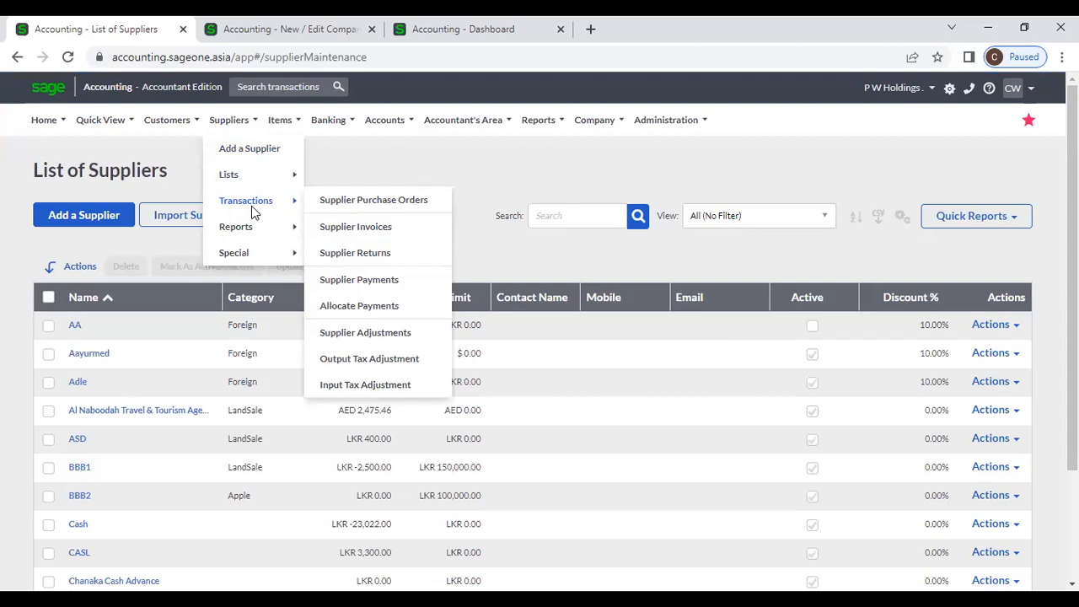
{"action": "left_click", "coordinate": [363, 202]}
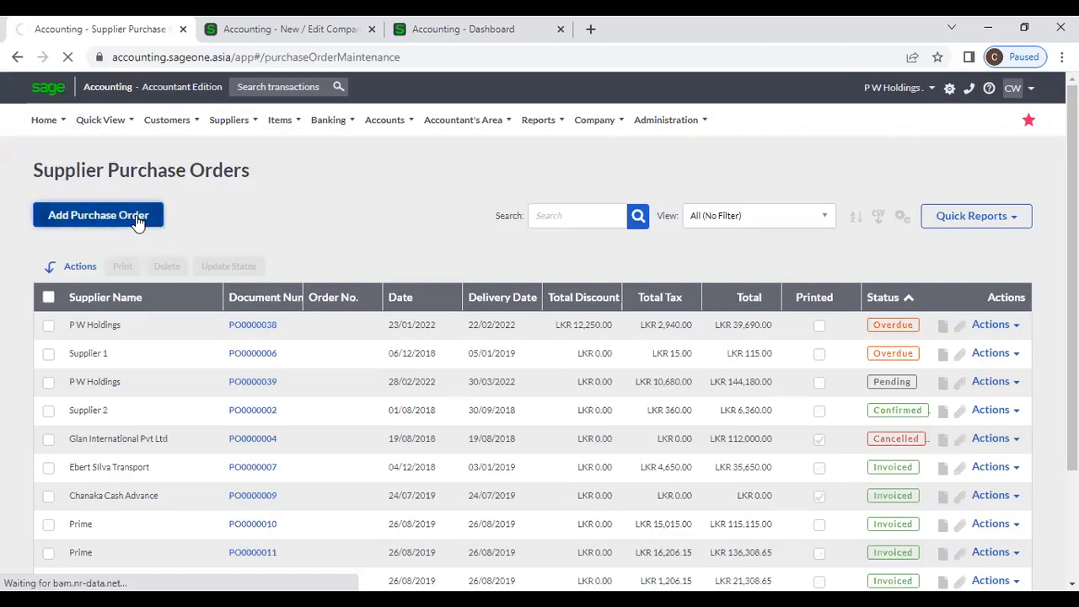
{"action": "left_click", "coordinate": [137, 217]}
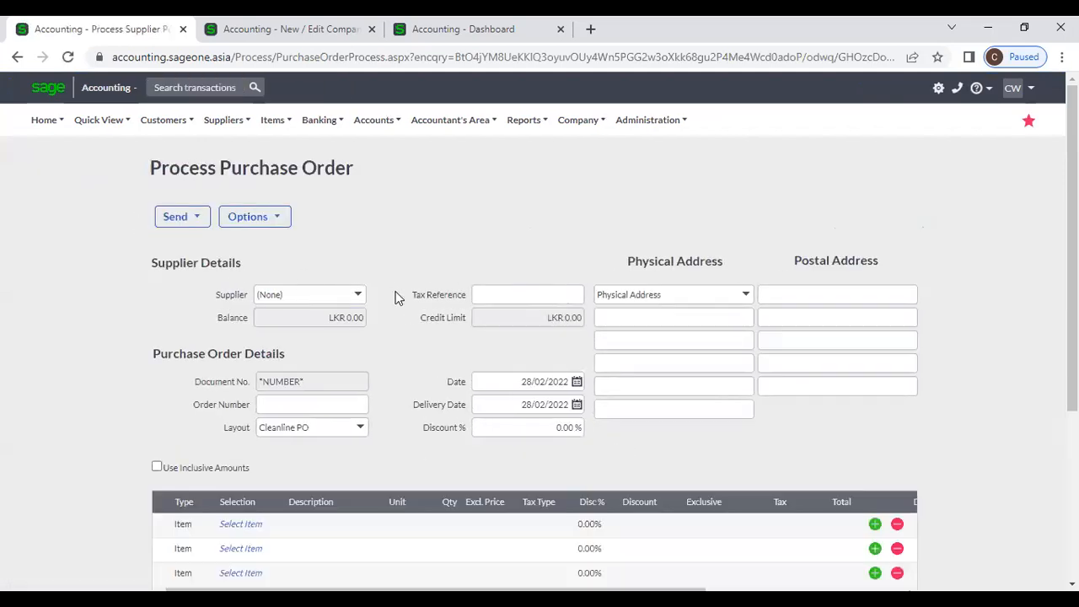
- Choose P W Holdings as the supplier, clearing and re-selecting it once
{"action": "scroll", "coordinate": [401, 282], "scroll_direction": "down", "scroll_amount": 1}
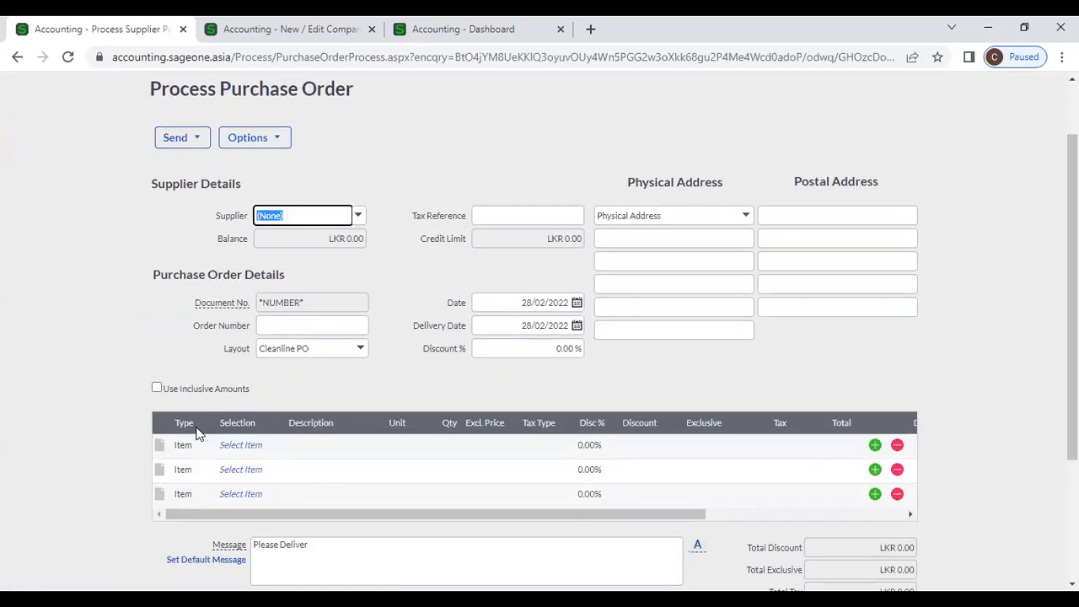
{"action": "left_click", "coordinate": [360, 217]}
{"action": "left_click", "coordinate": [360, 217]}
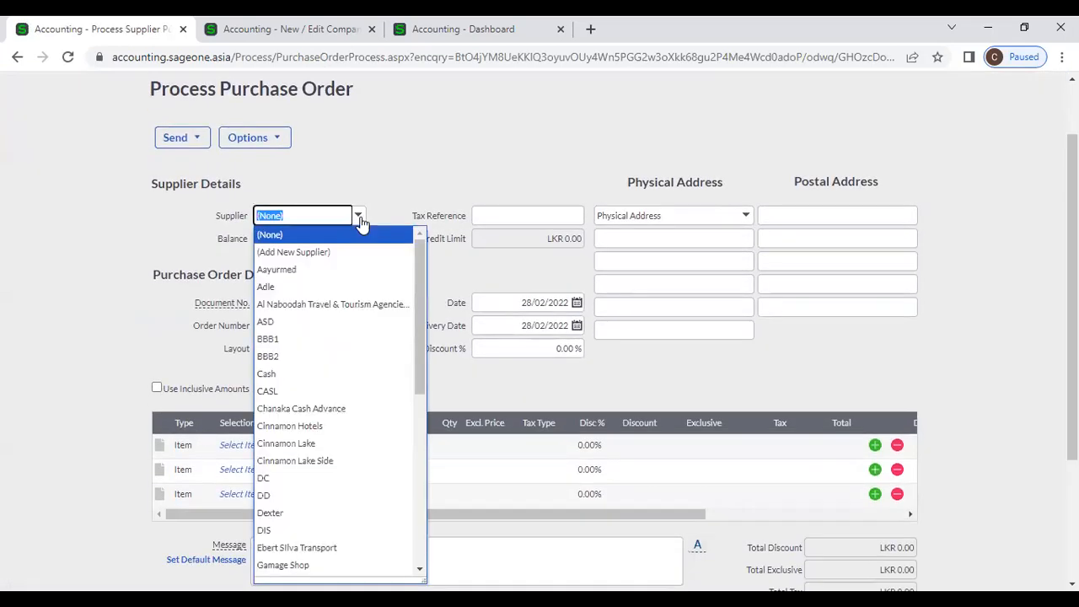
{"action": "type", "text": "p"}
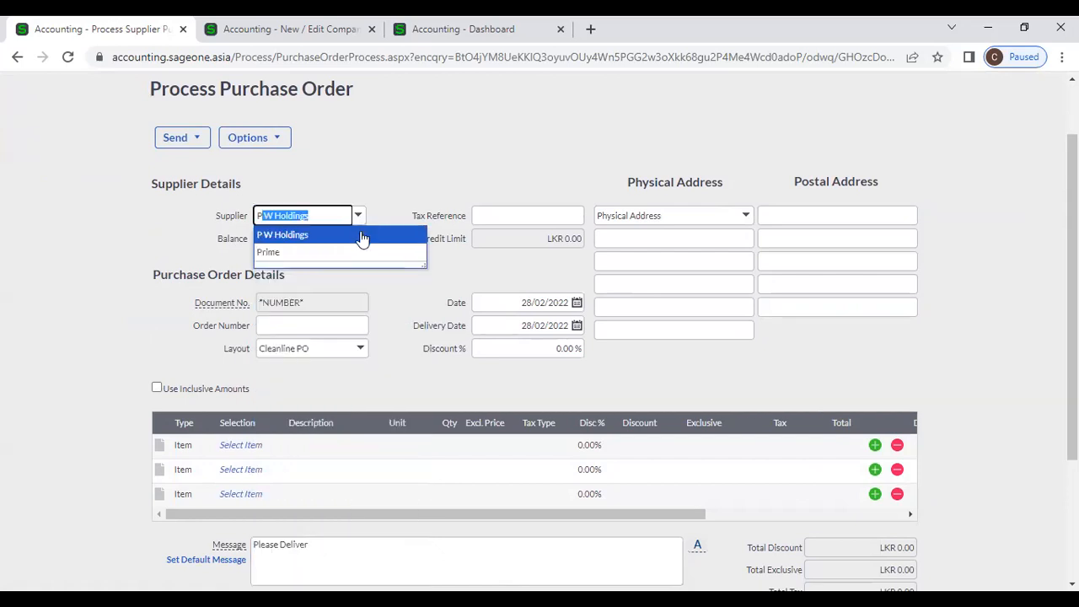
{"action": "left_click", "coordinate": [361, 236]}
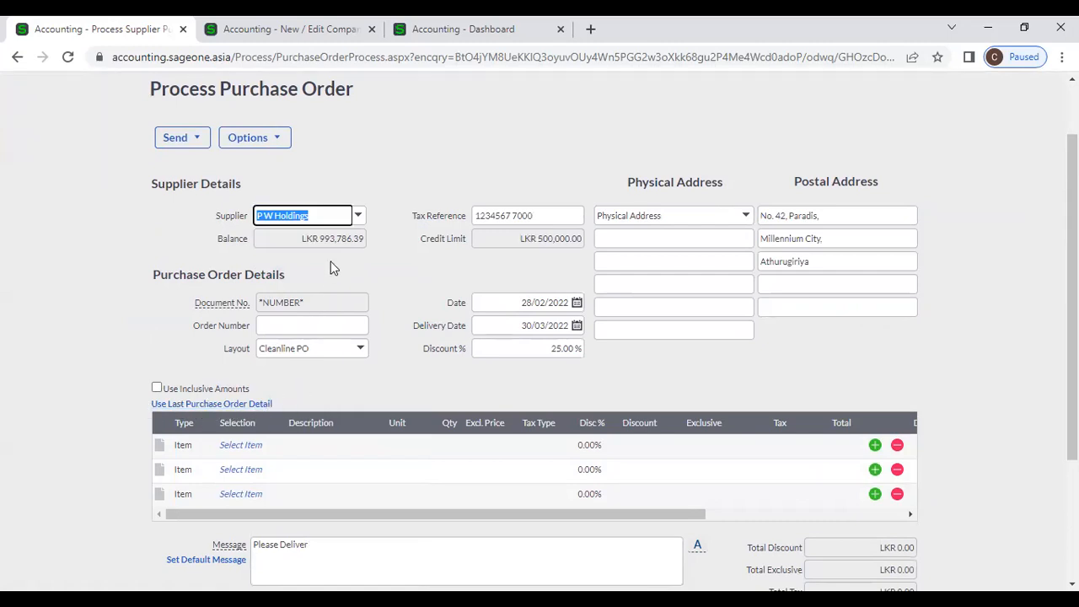
{"action": "left_click", "coordinate": [358, 216]}
{"action": "scroll", "coordinate": [352, 247], "scroll_direction": "up", "scroll_amount": 3}
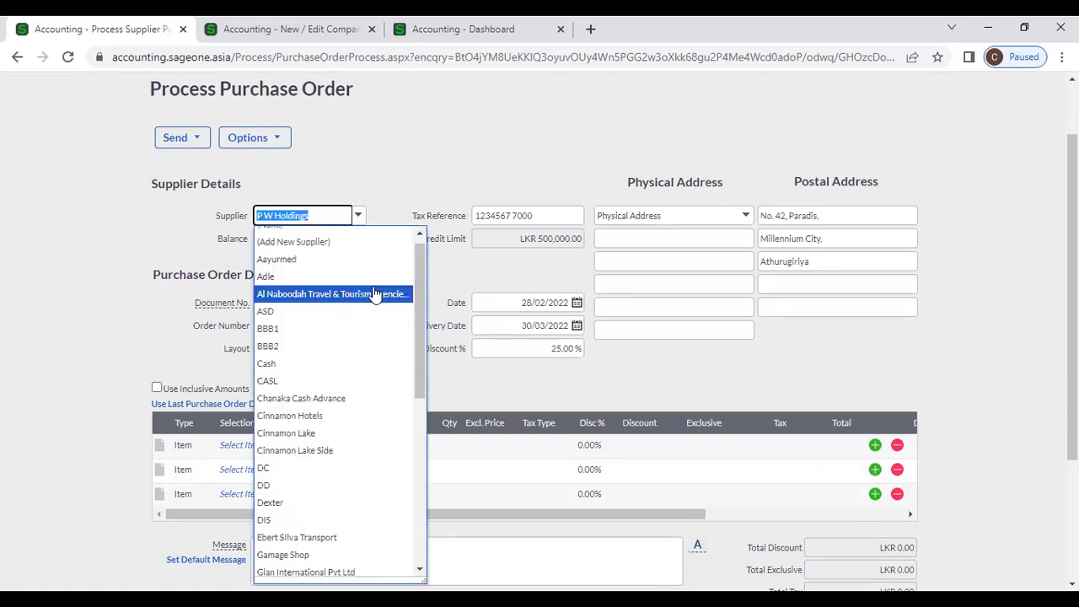
{"action": "left_click", "coordinate": [337, 238]}
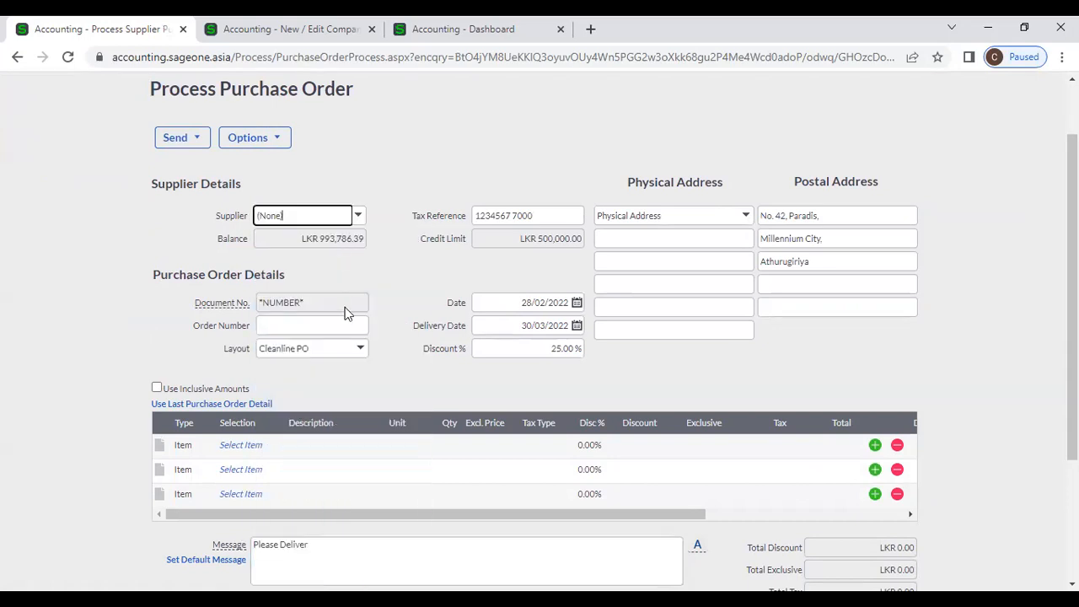
{"action": "left_click", "coordinate": [358, 217]}
{"action": "type", "text": "p"}
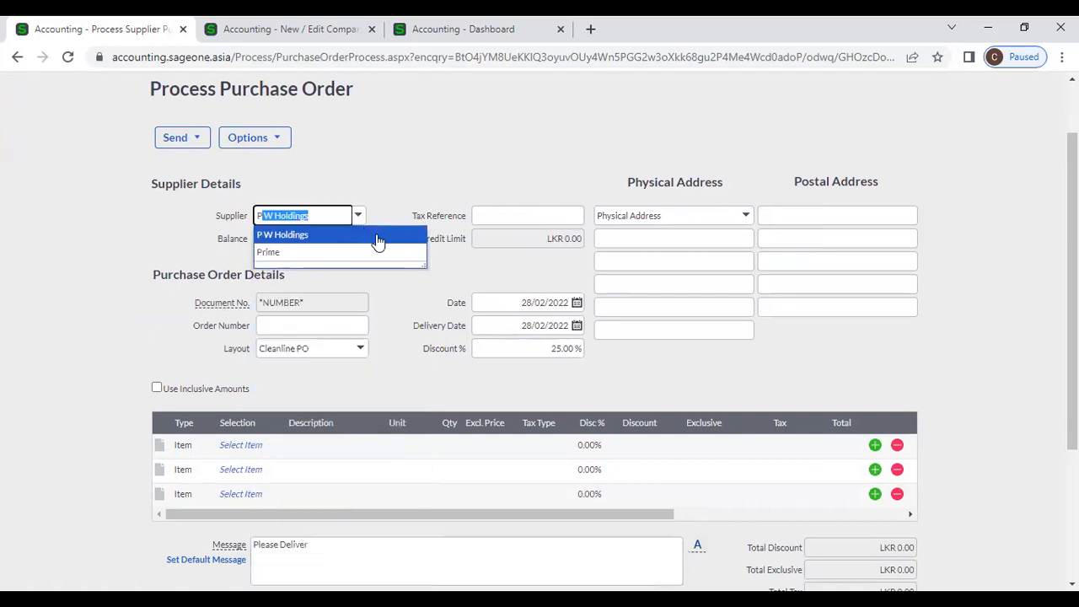
{"action": "left_click", "coordinate": [371, 235]}
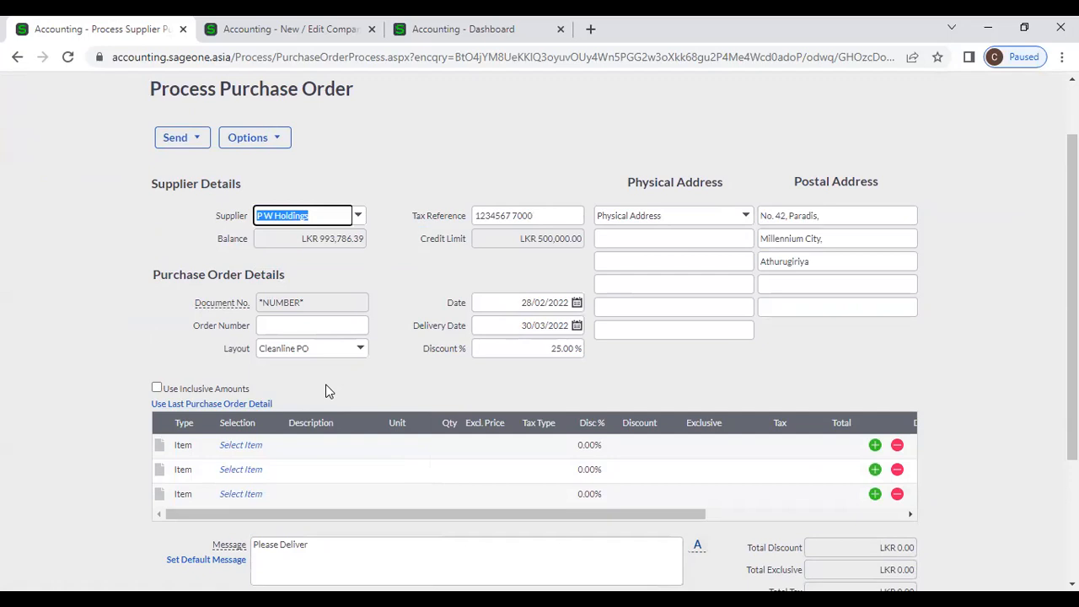
- Copy the SONICWAVE and FAO lines from the last order, check the LKR 144,180.00 total, and save
{"action": "left_click", "coordinate": [237, 405]}
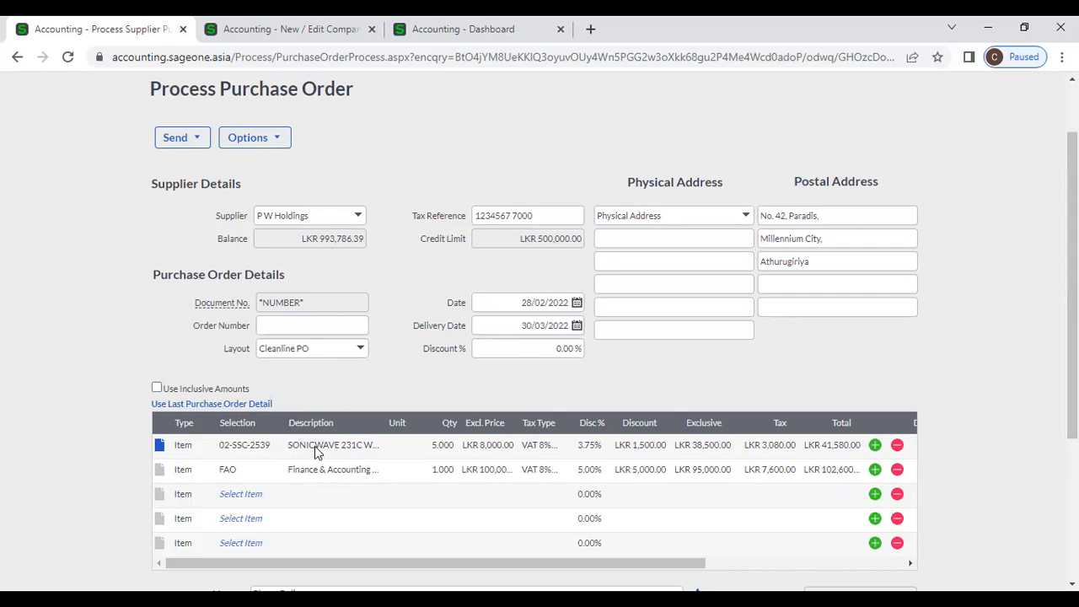
{"action": "scroll", "coordinate": [315, 446], "scroll_direction": "down", "scroll_amount": 2}
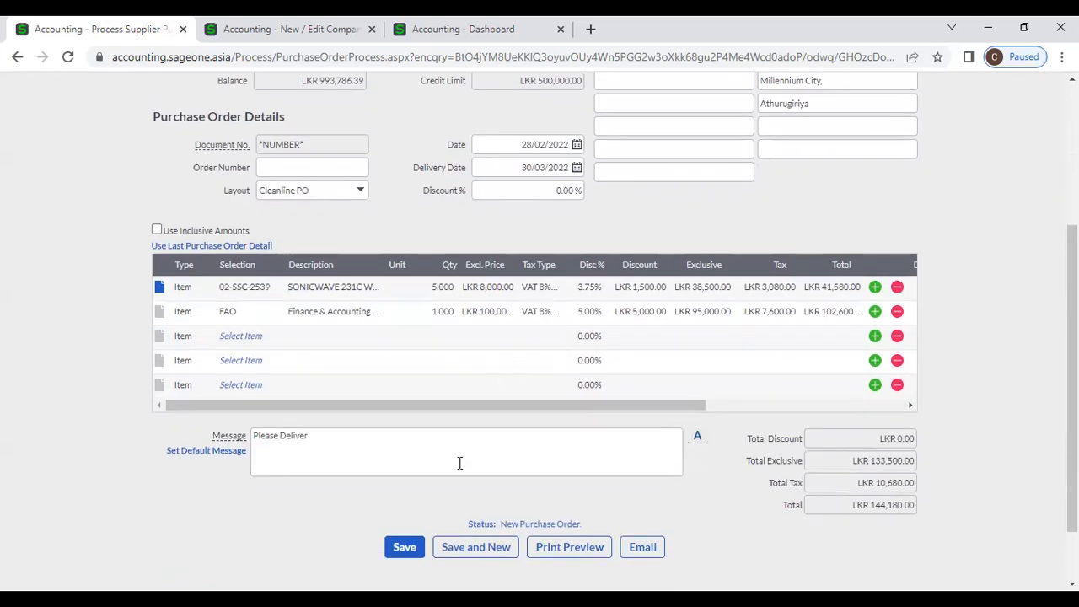
{"action": "scroll", "coordinate": [443, 500], "scroll_direction": "up", "scroll_amount": 2}
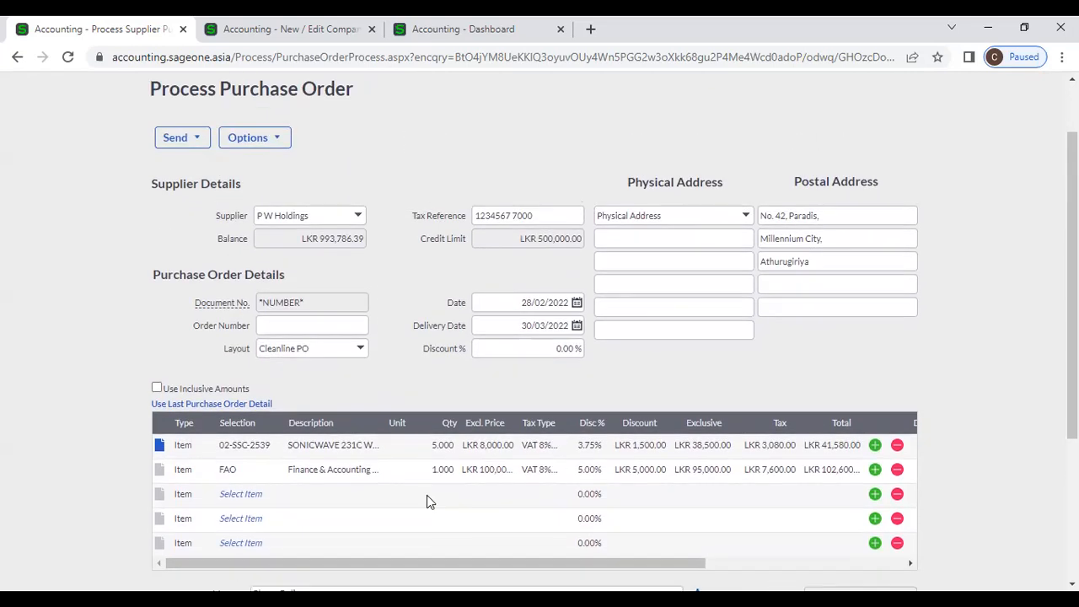
{"action": "scroll", "coordinate": [427, 499], "scroll_direction": "down", "scroll_amount": 2}
{"action": "scroll", "coordinate": [414, 491], "scroll_direction": "up", "scroll_amount": 1}
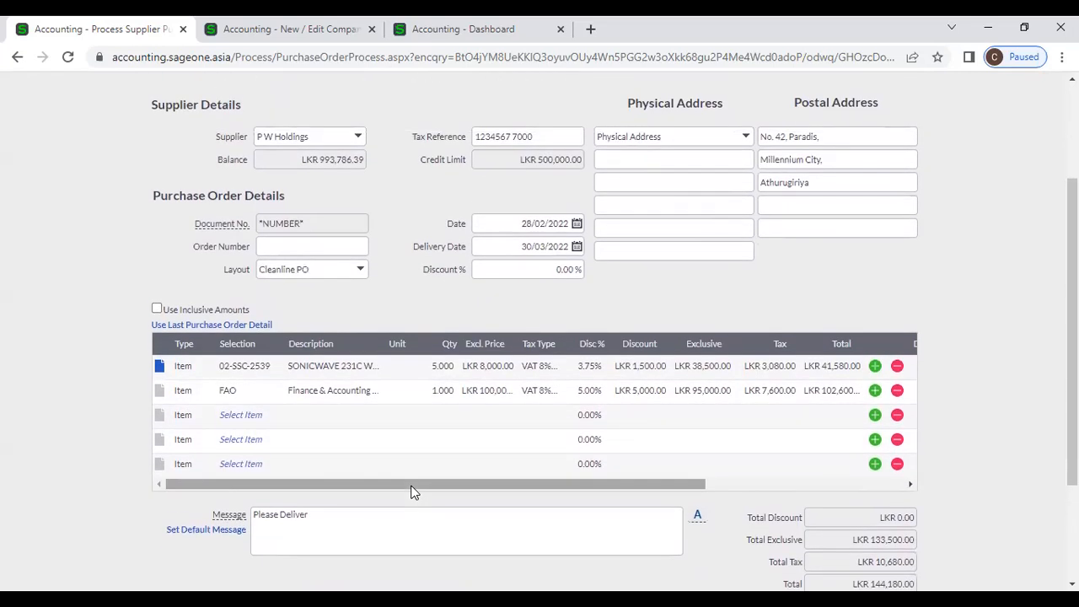
{"action": "scroll", "coordinate": [462, 397], "scroll_direction": "down", "scroll_amount": 2}
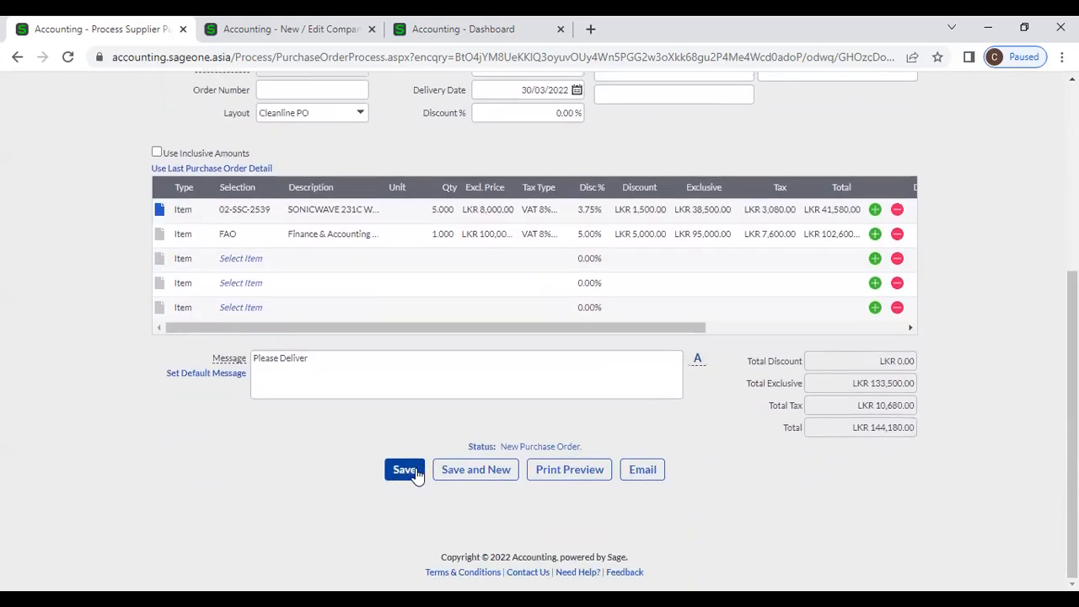
{"action": "left_click", "coordinate": [405, 470]}
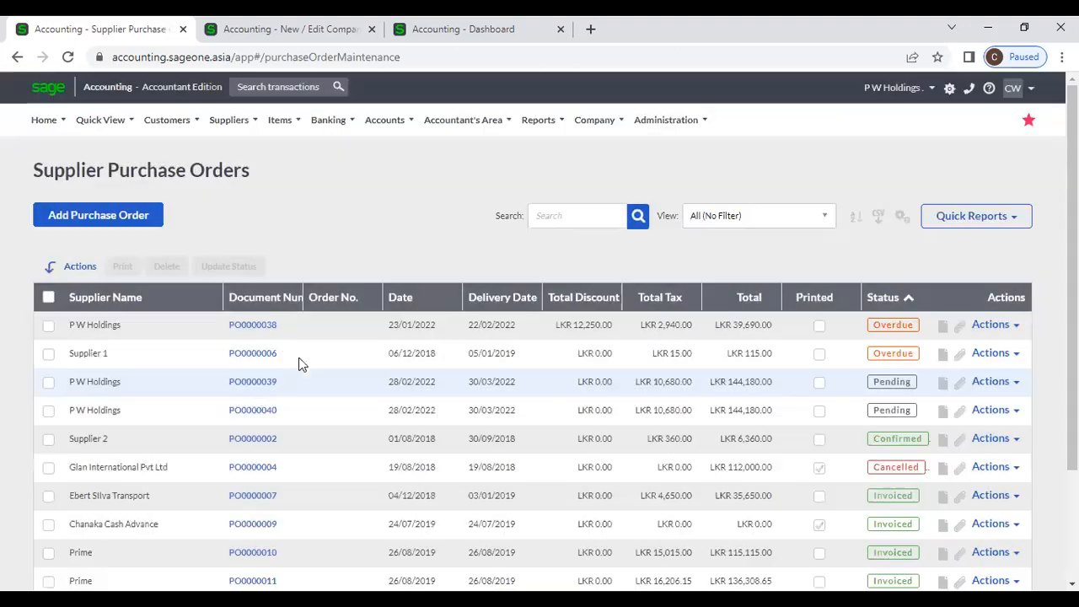
- Sort the order list by document number, newest first, and open PO0000040
{"action": "left_click", "coordinate": [267, 296]}
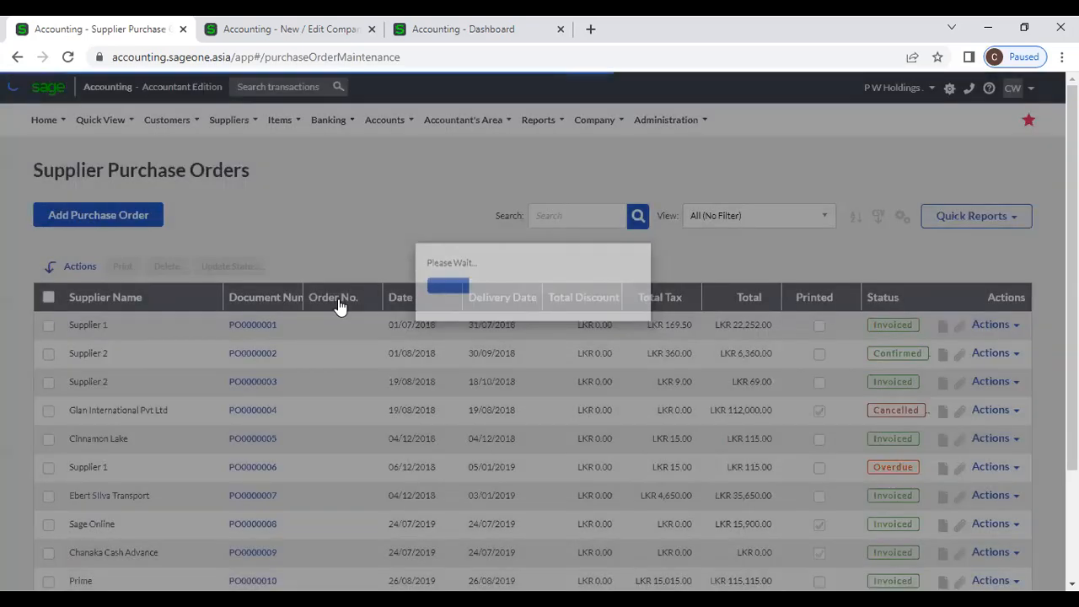
{"action": "left_click", "coordinate": [257, 299]}
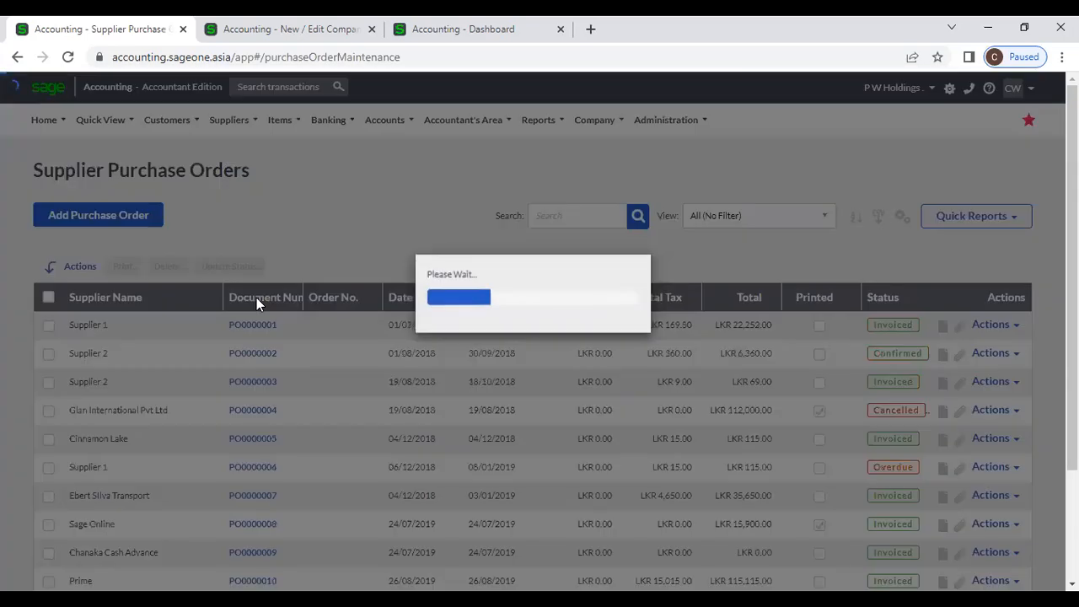
{"action": "left_click", "coordinate": [258, 331]}
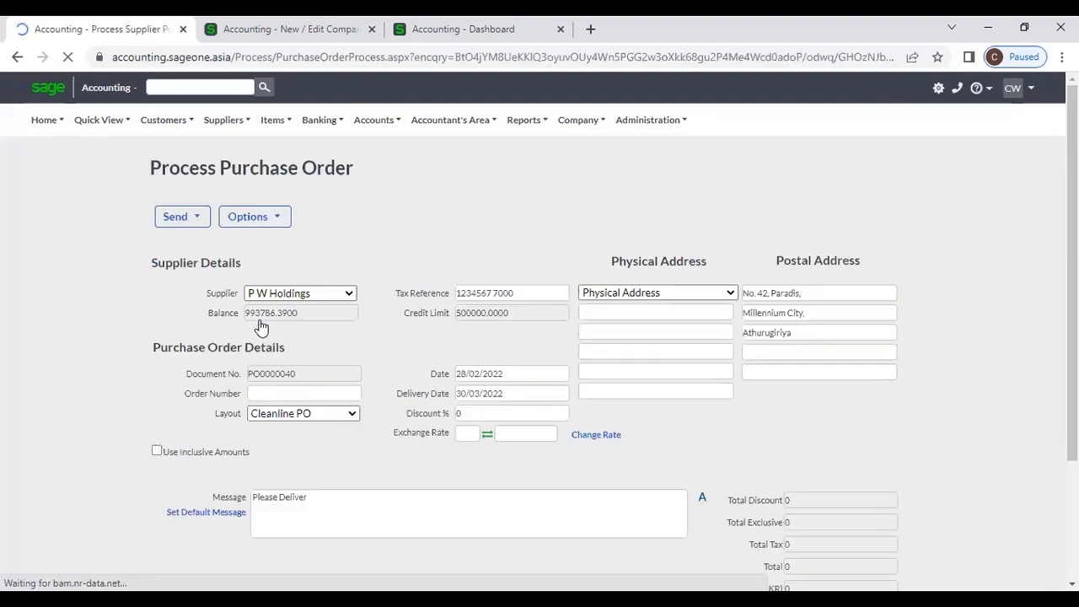
{"action": "scroll", "coordinate": [426, 389], "scroll_direction": "down", "scroll_amount": 2}
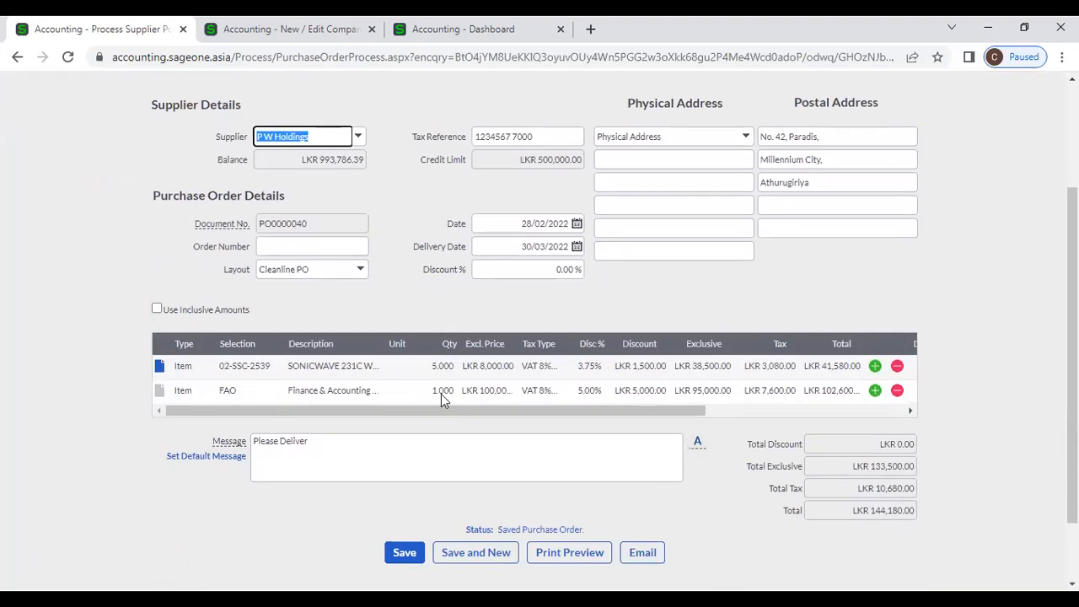
- Check the first line's Department, Job and Area cells, leaving them unchanged
{"action": "left_click", "coordinate": [728, 411]}
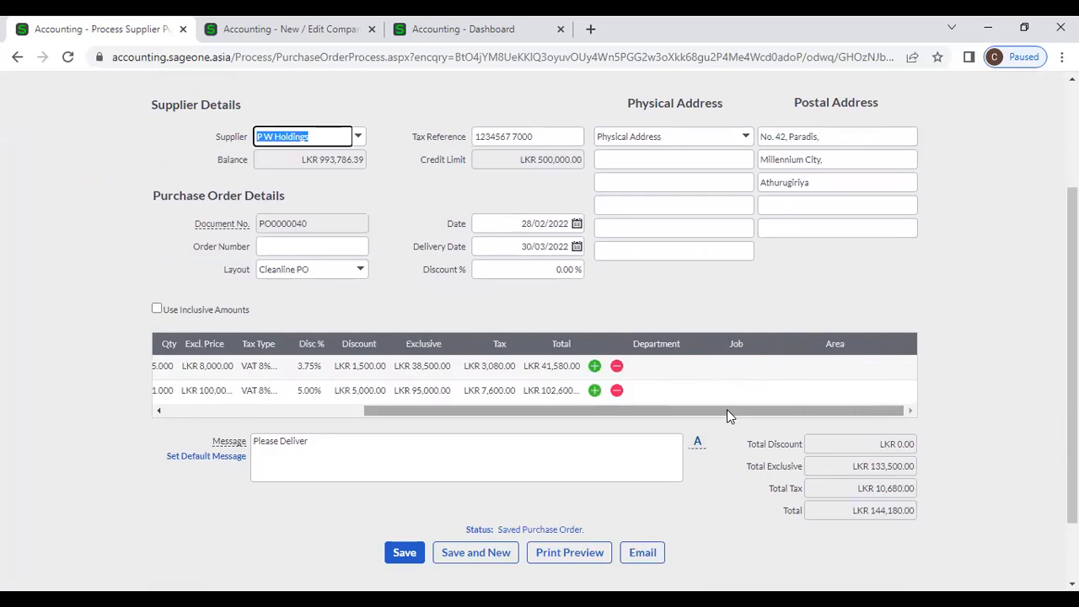
{"action": "left_click", "coordinate": [676, 365]}
{"action": "left_click", "coordinate": [750, 369]}
{"action": "left_click", "coordinate": [877, 366]}
{"action": "left_click", "coordinate": [694, 372]}
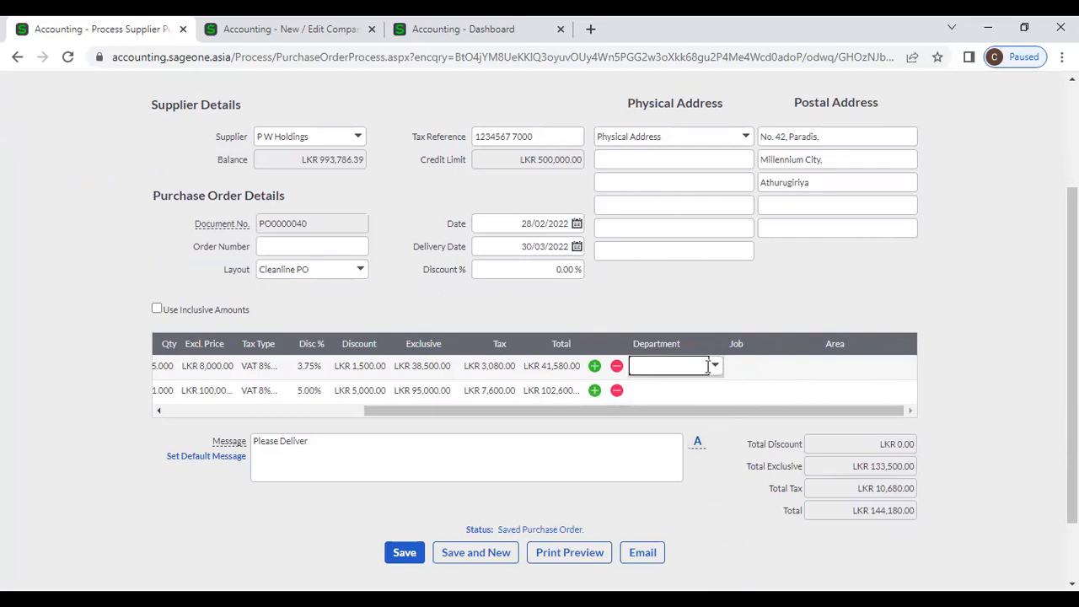
{"action": "left_click", "coordinate": [874, 371]}
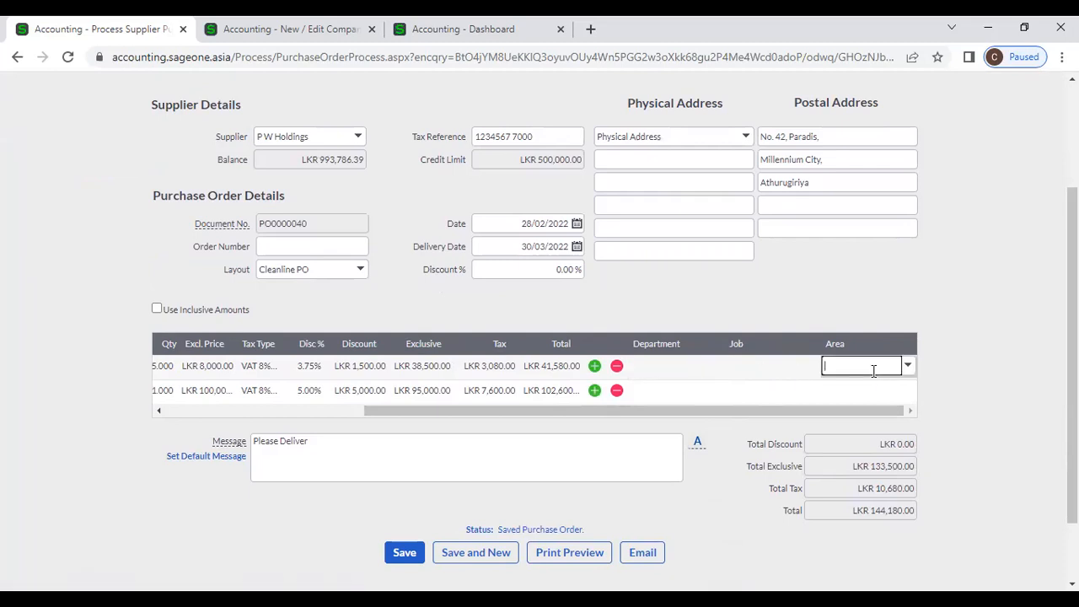
{"action": "left_click", "coordinate": [675, 370]}
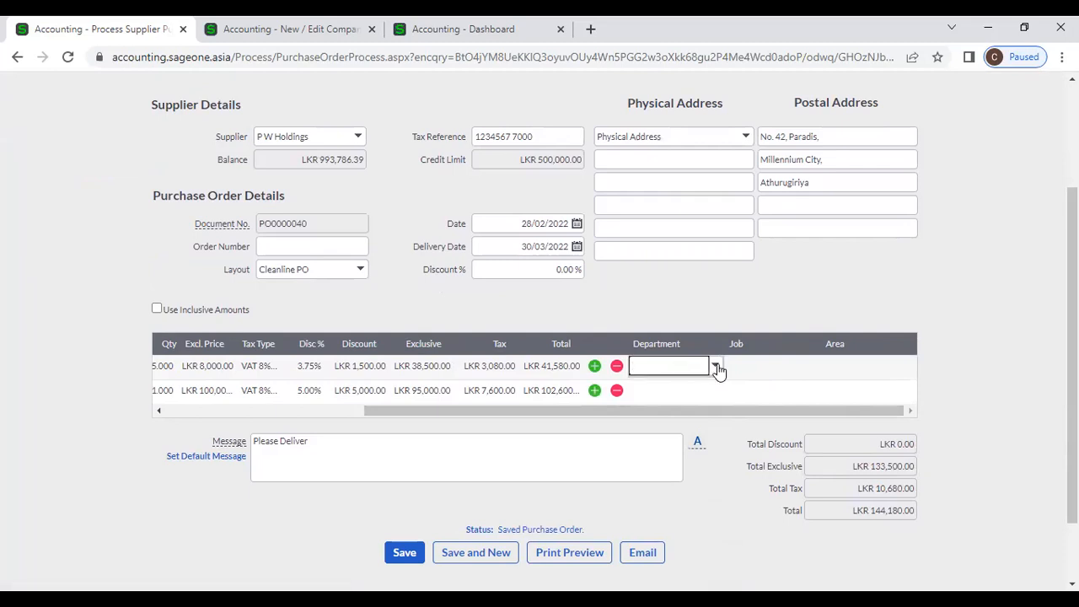
{"action": "left_click", "coordinate": [716, 369]}
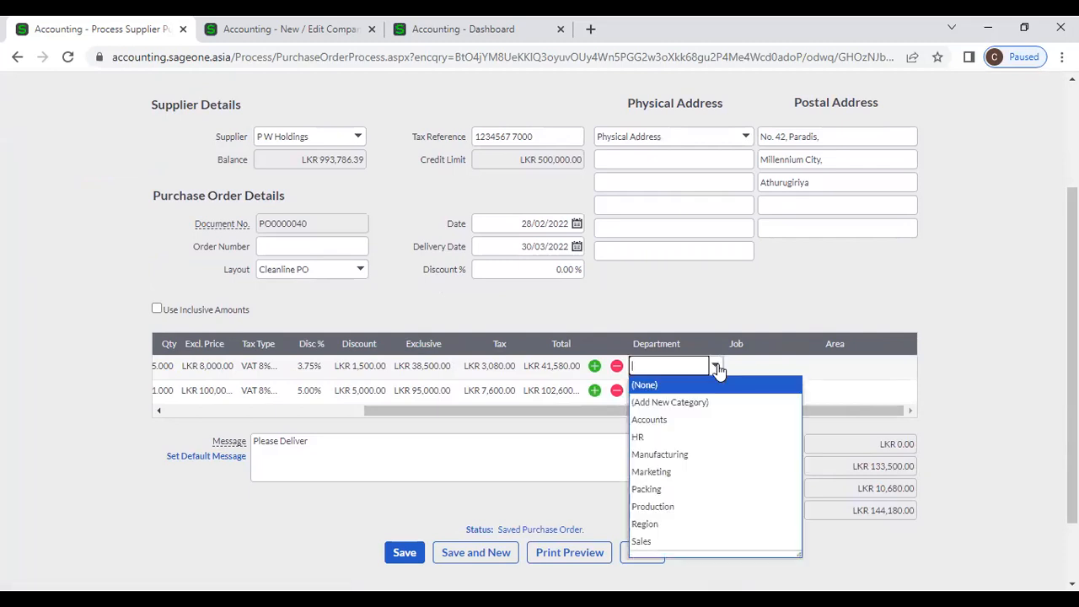
{"action": "left_click", "coordinate": [675, 317]}
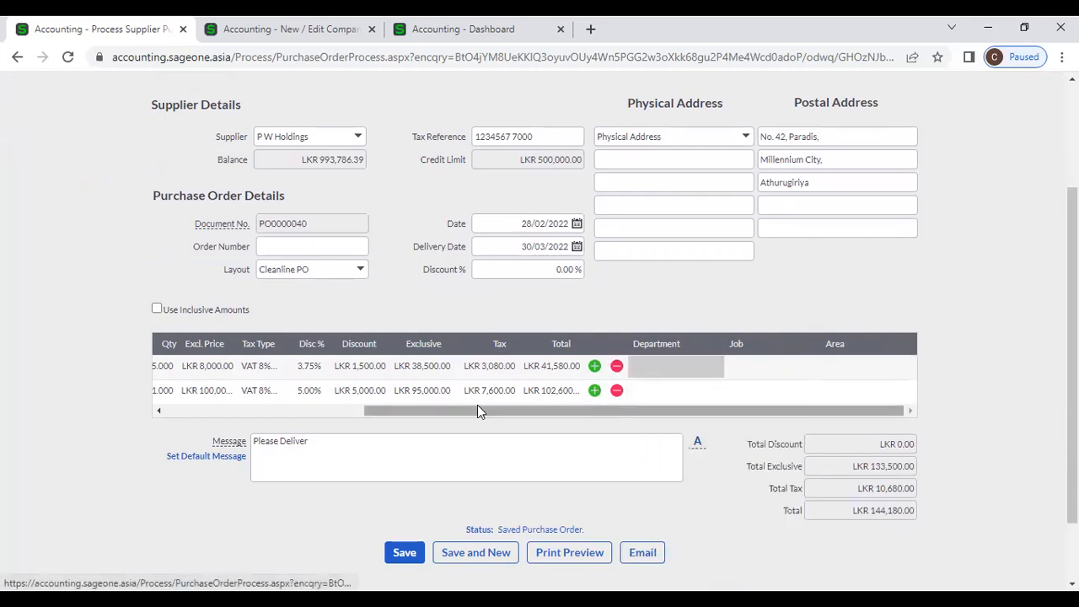
- Change the first line's excluding-tax price to 10000 and save the order
{"action": "left_click_drag", "start_coordinate": [477, 408], "coordinate": [182, 417]}
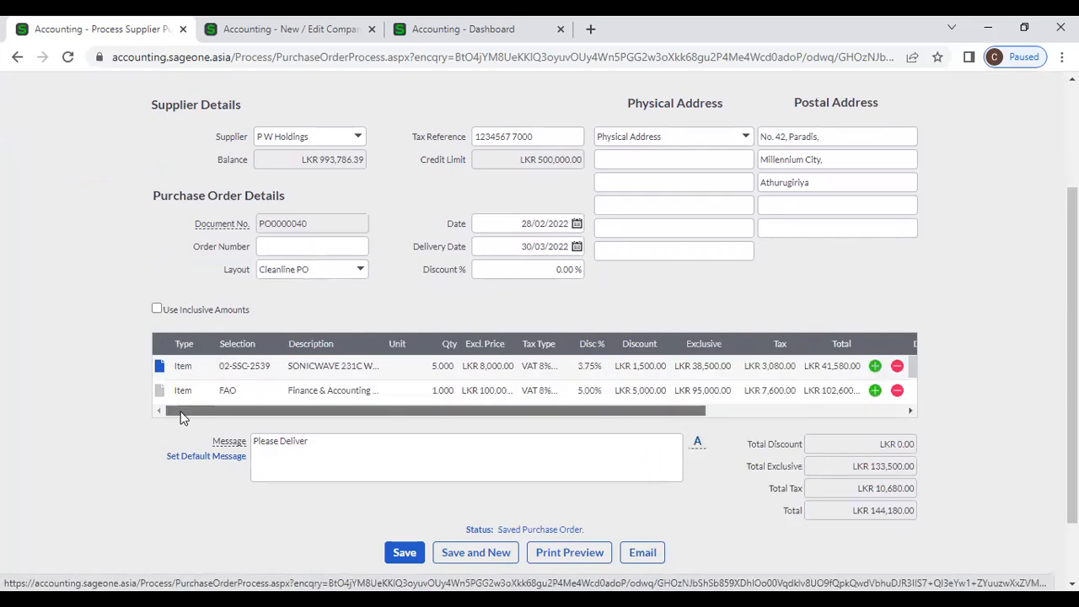
{"action": "left_click", "coordinate": [495, 366]}
{"action": "type", "text": "10000"}
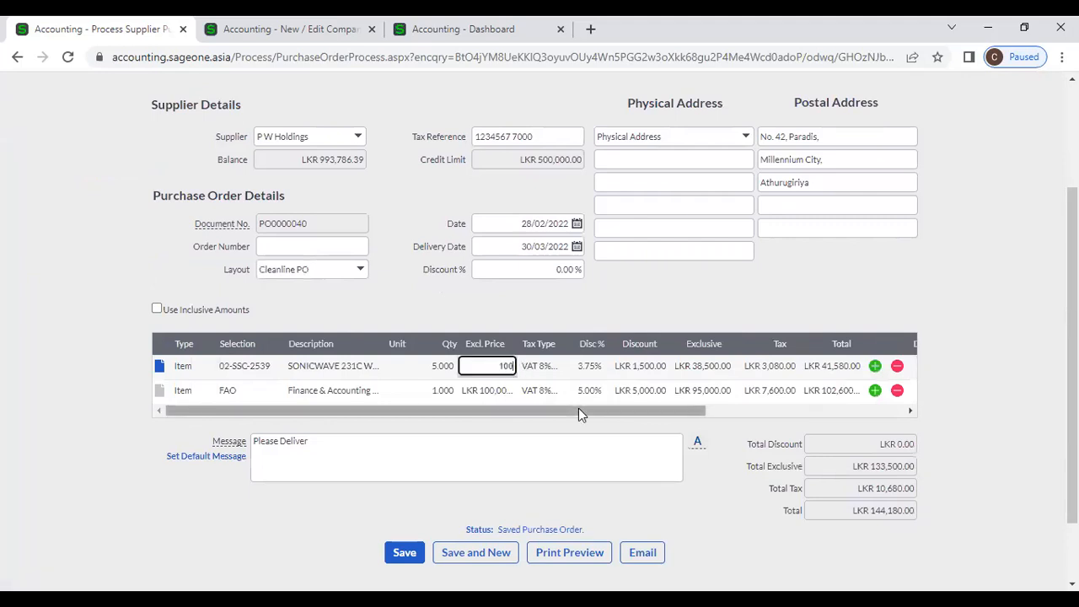
{"action": "key", "text": "Tab"}
{"action": "left_click", "coordinate": [404, 552]}
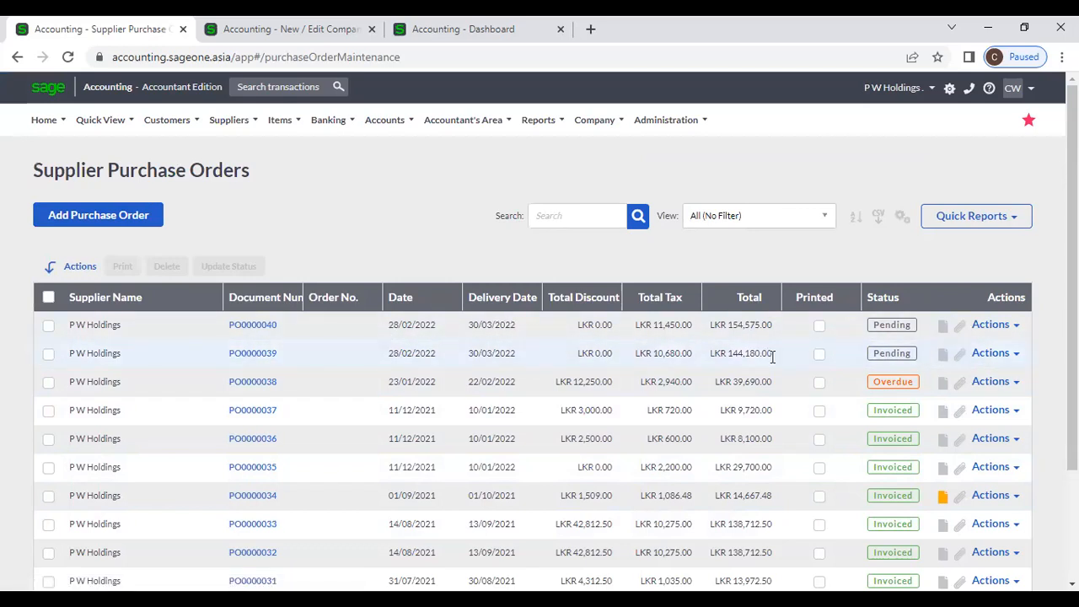
{"action": "scroll", "coordinate": [773, 357], "scroll_direction": "down", "scroll_amount": 3}
{"action": "left_click_drag", "start_coordinate": [262, 482], "coordinate": [195, 497]}
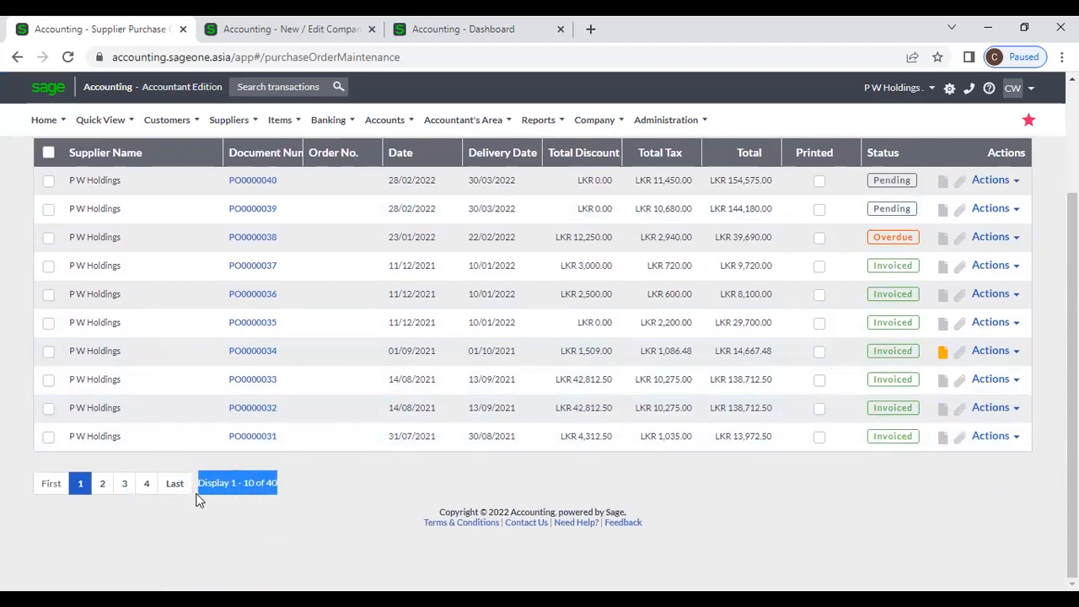
{"action": "double_click", "coordinate": [278, 515]}
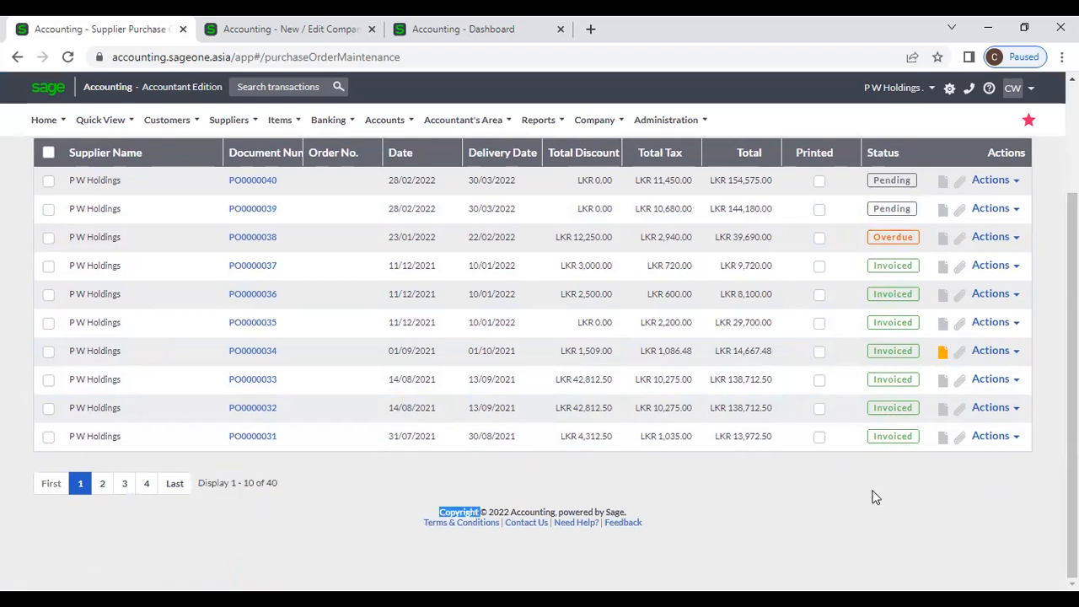
{"action": "scroll", "coordinate": [874, 497], "scroll_direction": "up", "scroll_amount": 3}
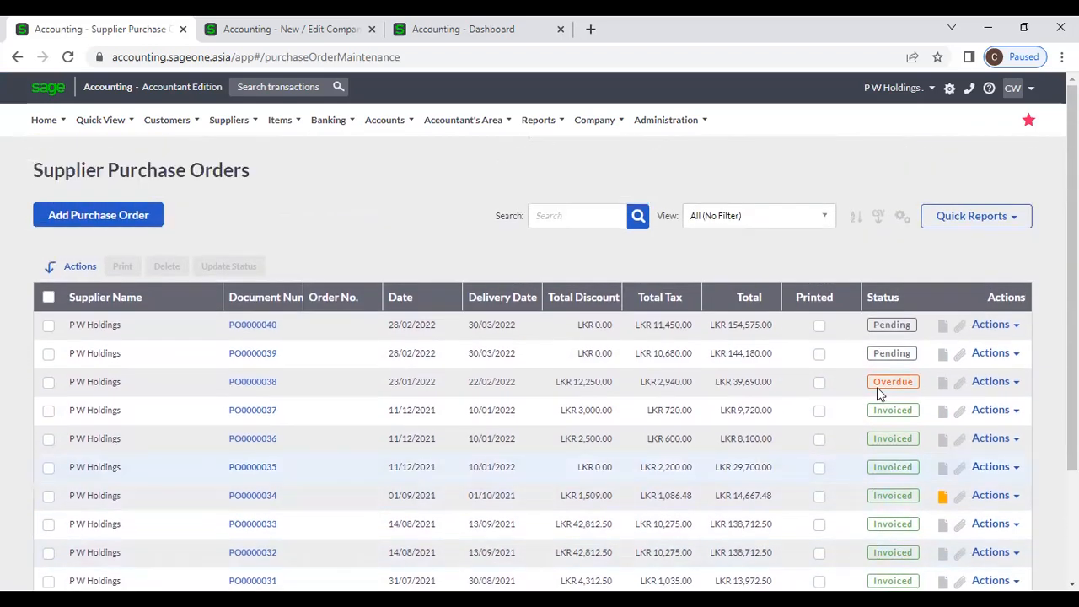
{"action": "left_click", "coordinate": [588, 210]}
{"action": "type", "text": "P"}
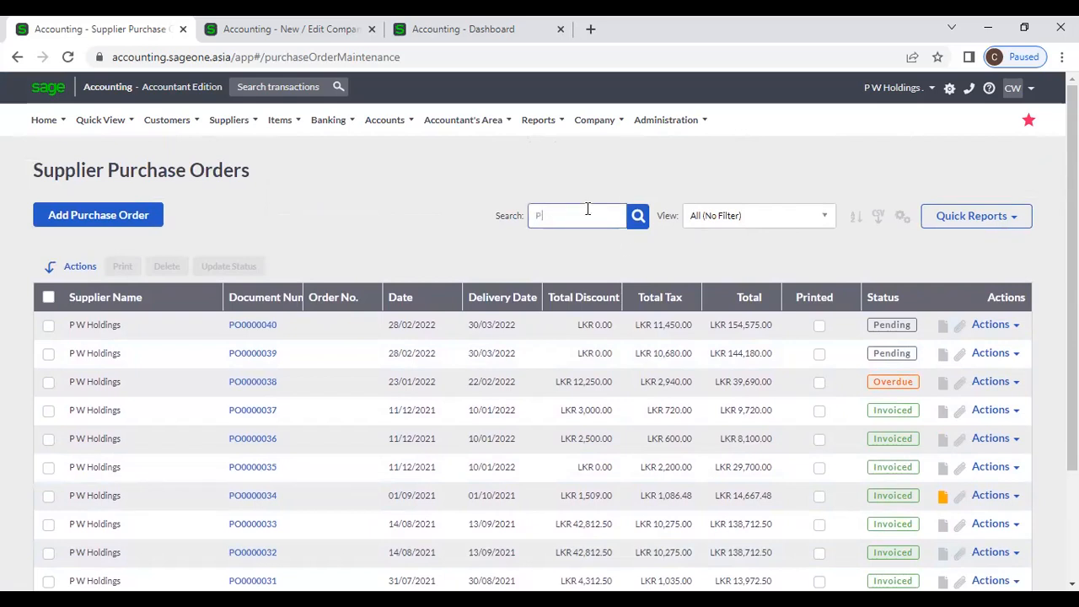
{"action": "type", "text": " W"}
{"action": "key", "text": "Return"}
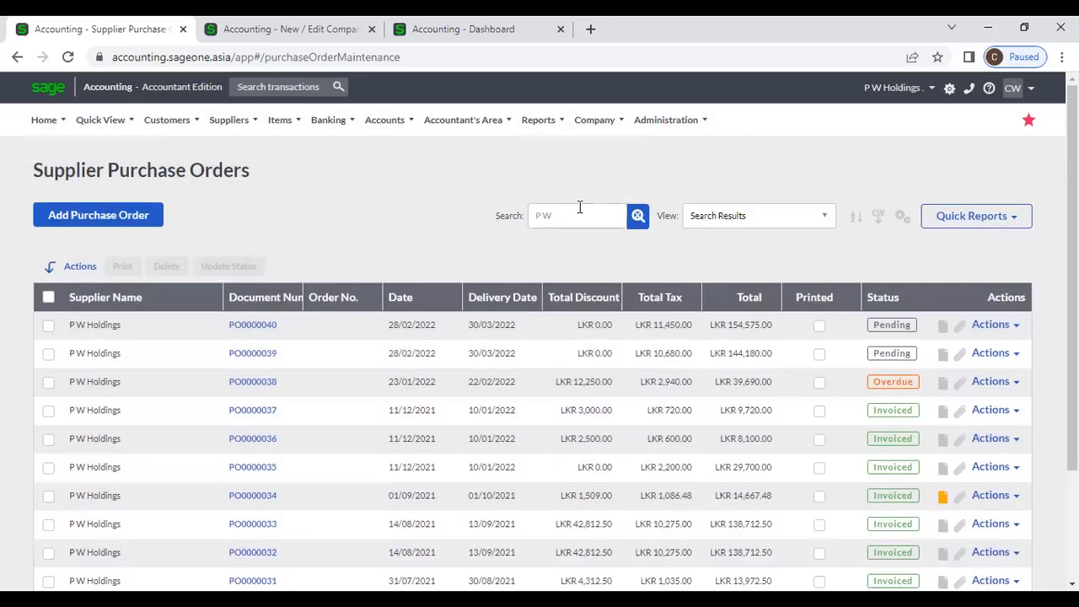
{"action": "triple_click", "coordinate": [580, 208]}
{"action": "type", "text": "00040"}
{"action": "key", "text": "Return"}
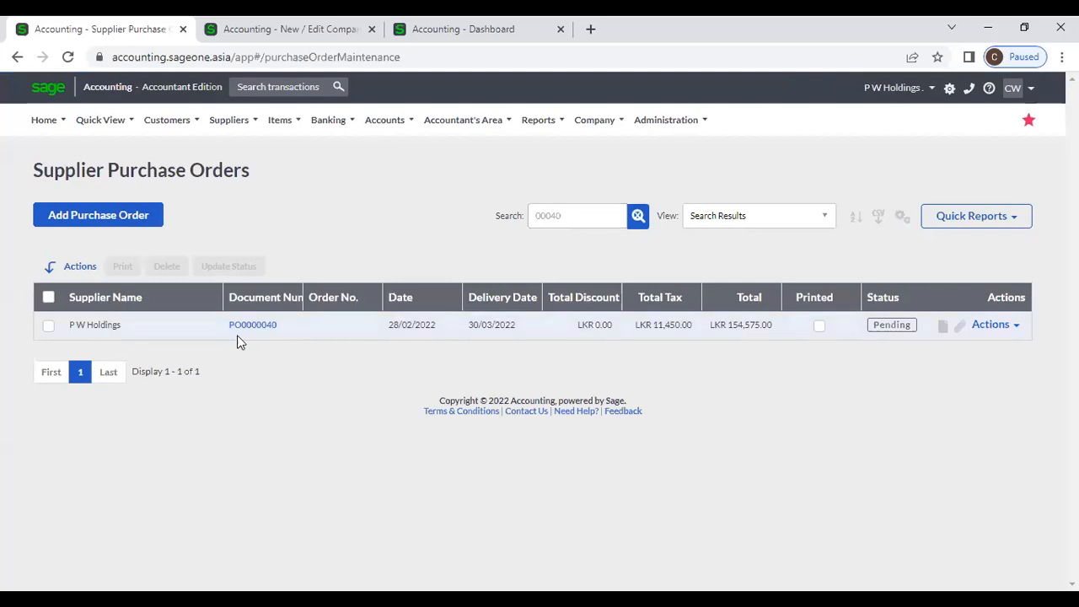
{"action": "left_click", "coordinate": [641, 217]}
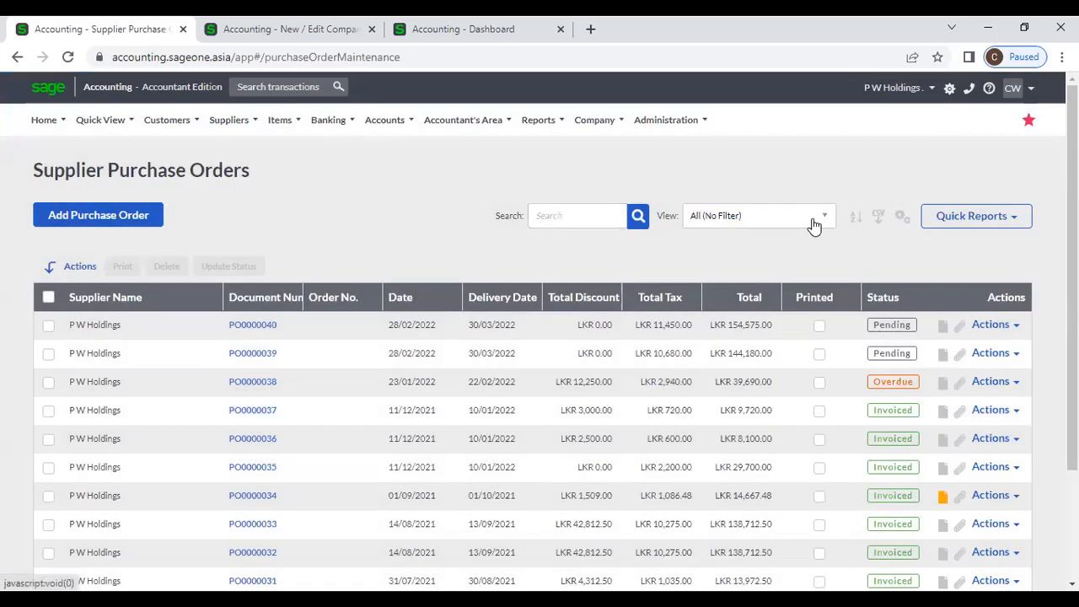
{"action": "left_click", "coordinate": [814, 221]}
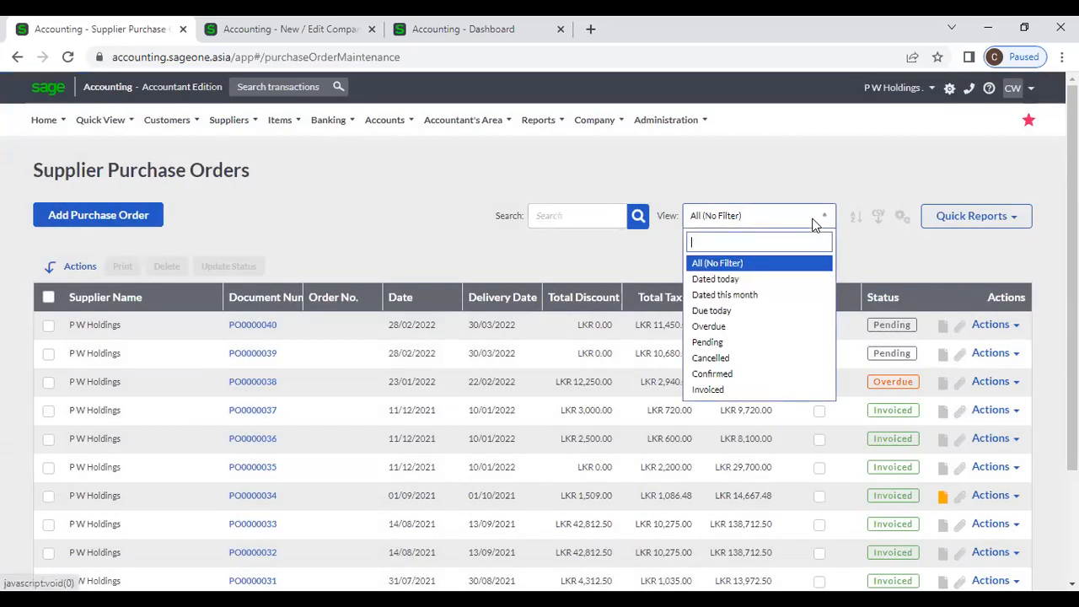
{"action": "left_click", "coordinate": [786, 279]}
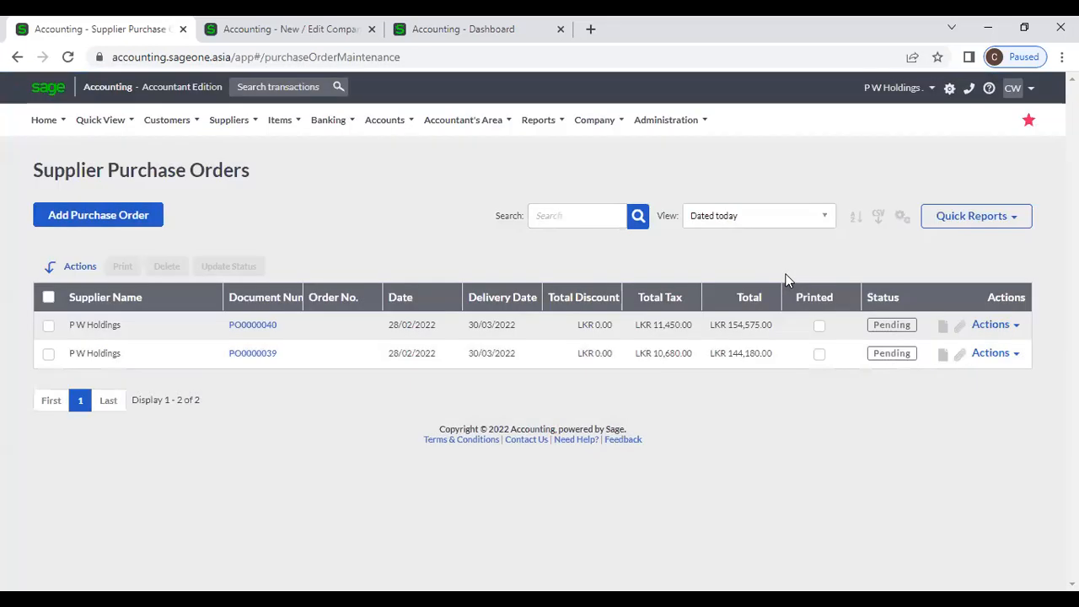
{"action": "left_click", "coordinate": [823, 217]}
{"action": "left_click", "coordinate": [782, 263]}
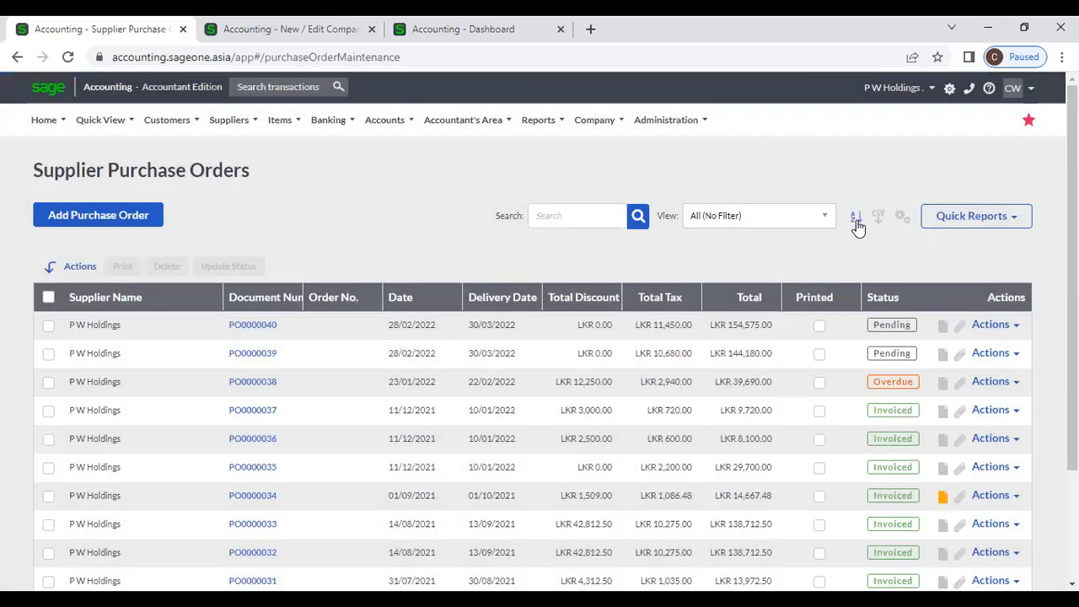
- Apply a two-level sort: Order Number Z to A, then Total smallest to largest
{"action": "left_click", "coordinate": [857, 220]}
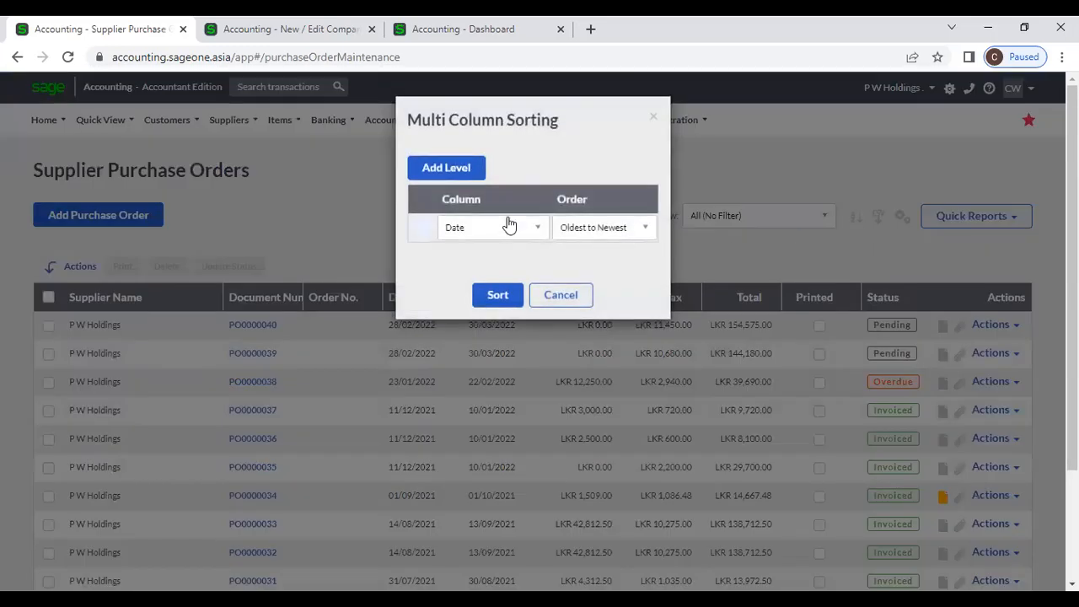
{"action": "left_click", "coordinate": [460, 171]}
{"action": "left_click", "coordinate": [518, 229]}
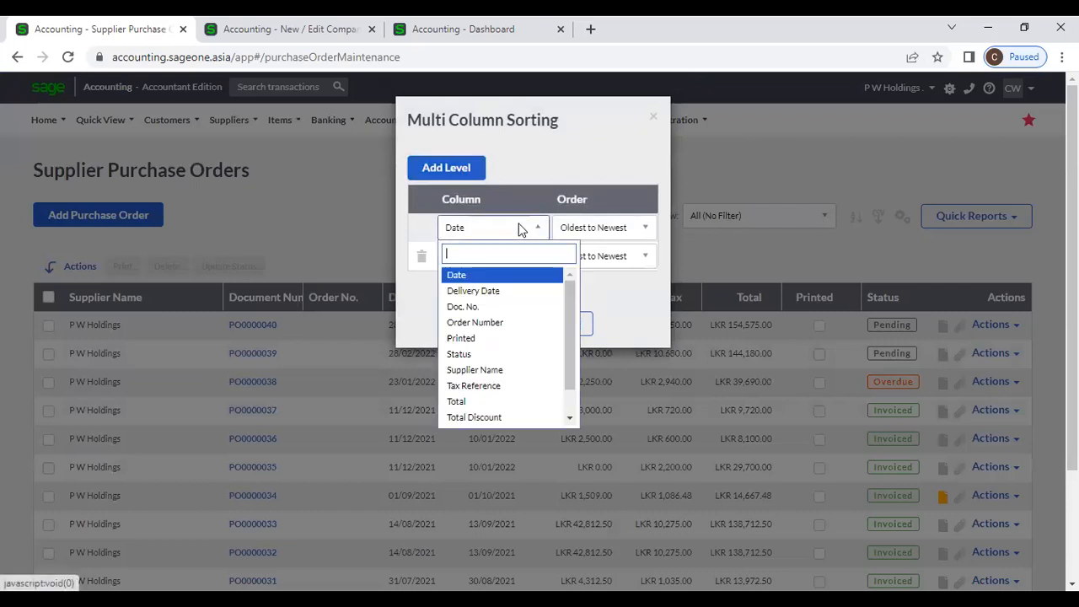
{"action": "left_click", "coordinate": [506, 323]}
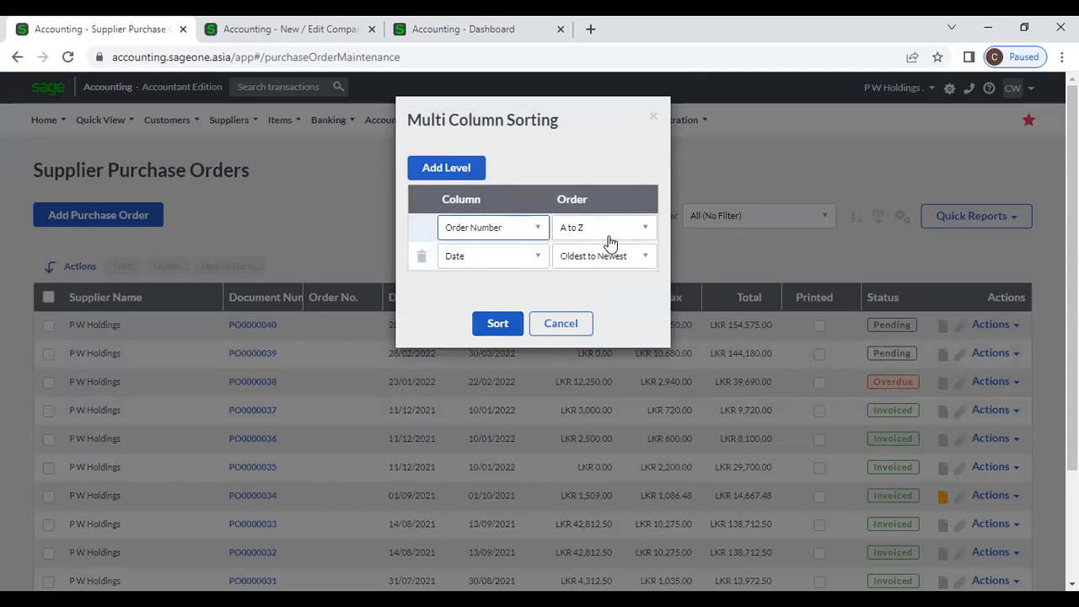
{"action": "left_click", "coordinate": [614, 229]}
{"action": "left_click", "coordinate": [509, 256]}
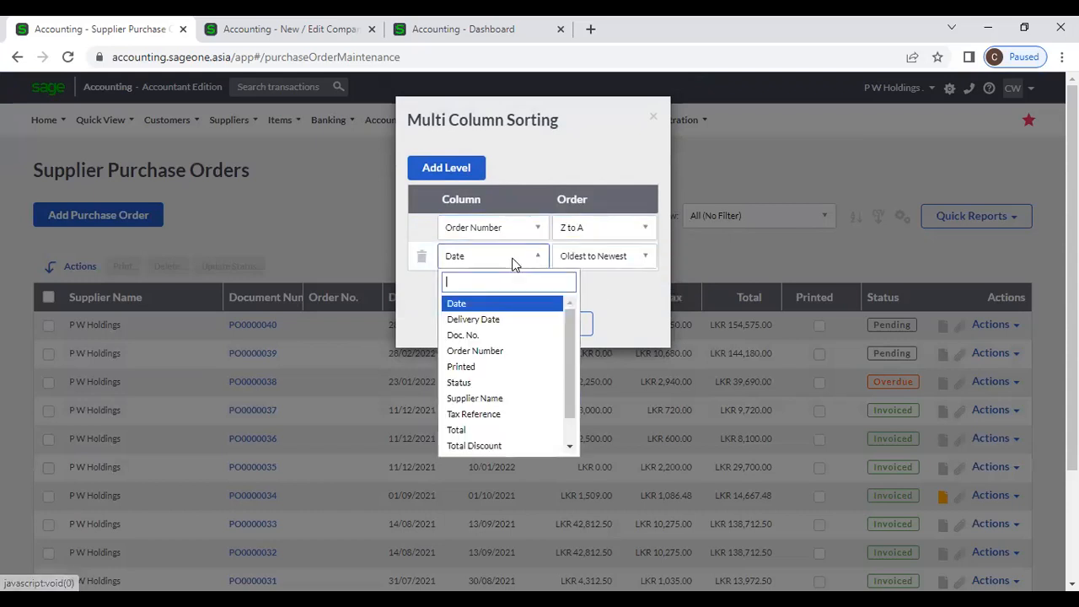
{"action": "left_click", "coordinate": [499, 430]}
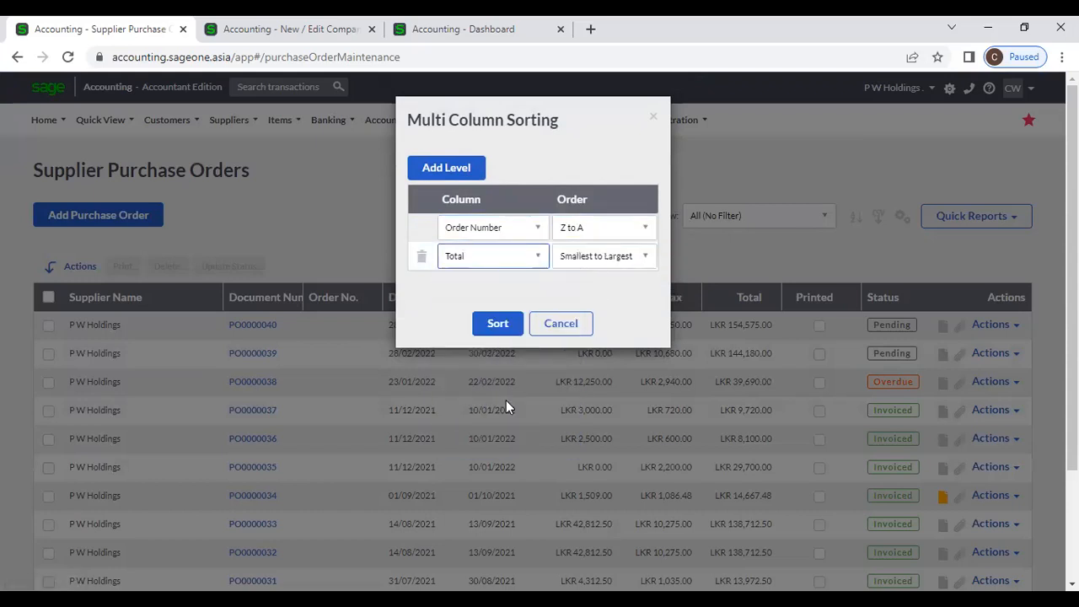
{"action": "left_click", "coordinate": [506, 325]}
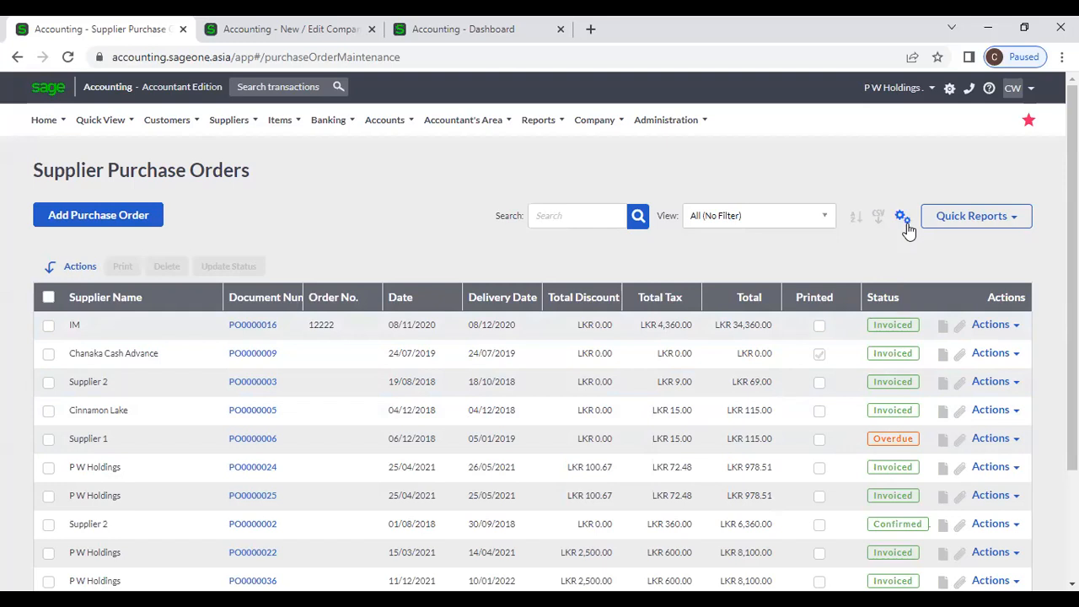
- Untick Total Discount in Customise Grid, then cancel, discarding the column change
{"action": "left_click", "coordinate": [902, 217]}
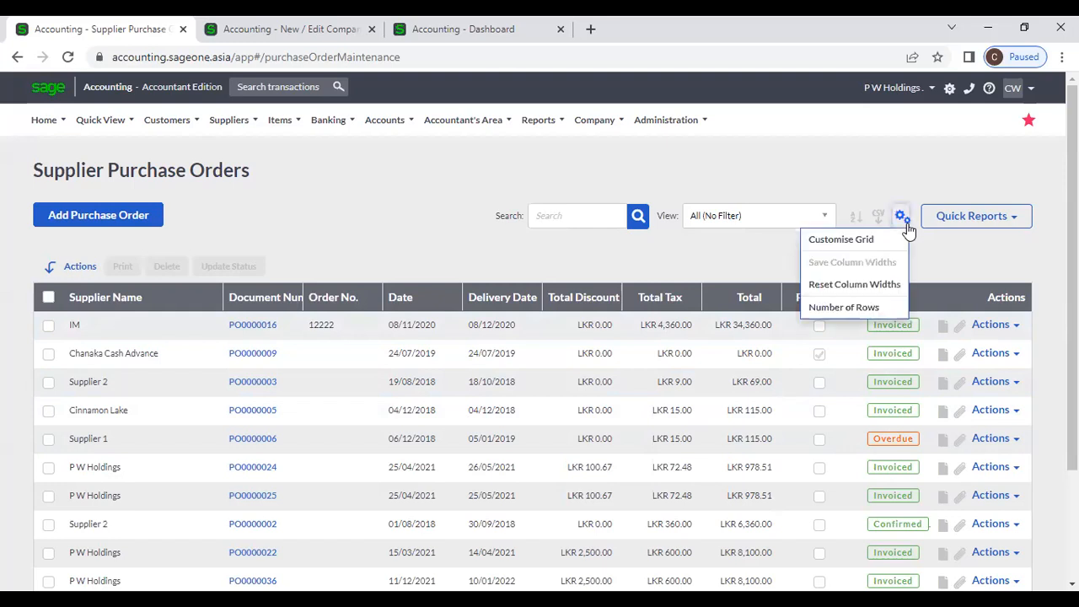
{"action": "left_click", "coordinate": [843, 240]}
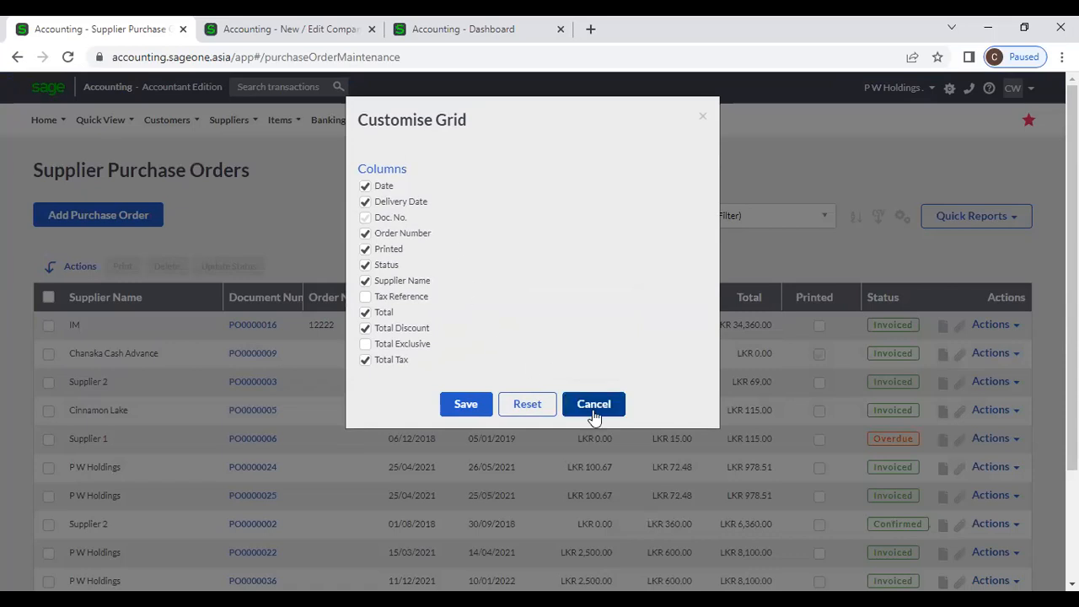
{"action": "left_click", "coordinate": [364, 330]}
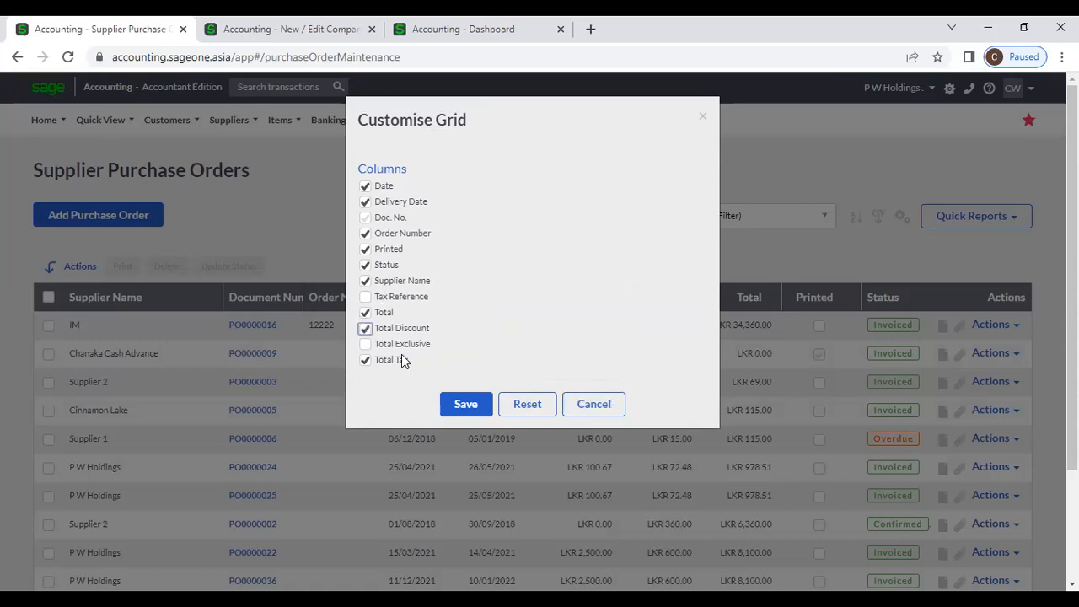
{"action": "left_click", "coordinate": [583, 411]}
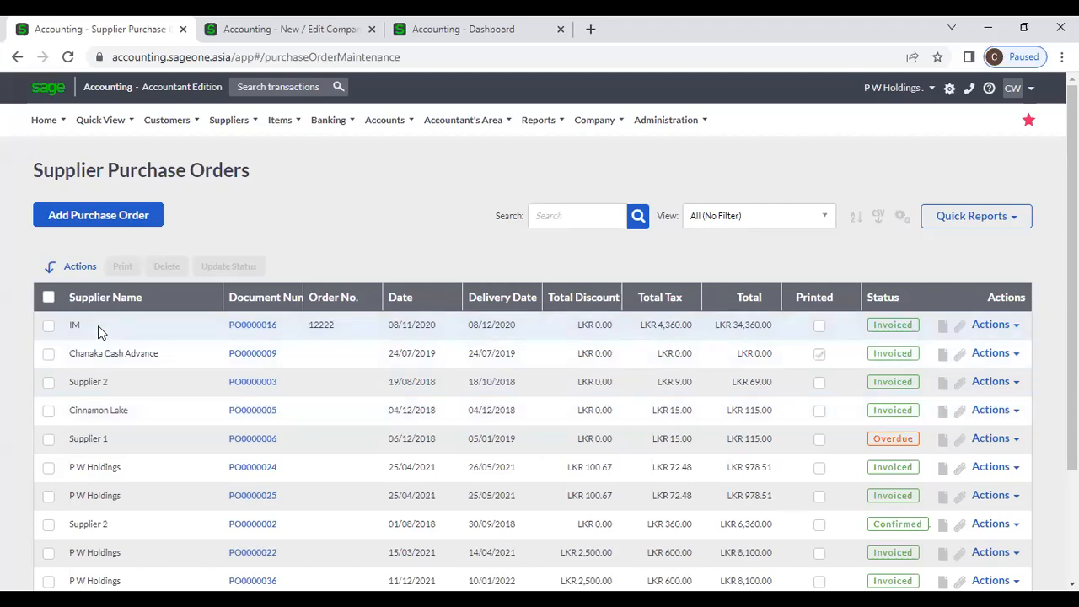
- Sort by supplier name, then by document number with newest first
{"action": "left_click", "coordinate": [141, 300]}
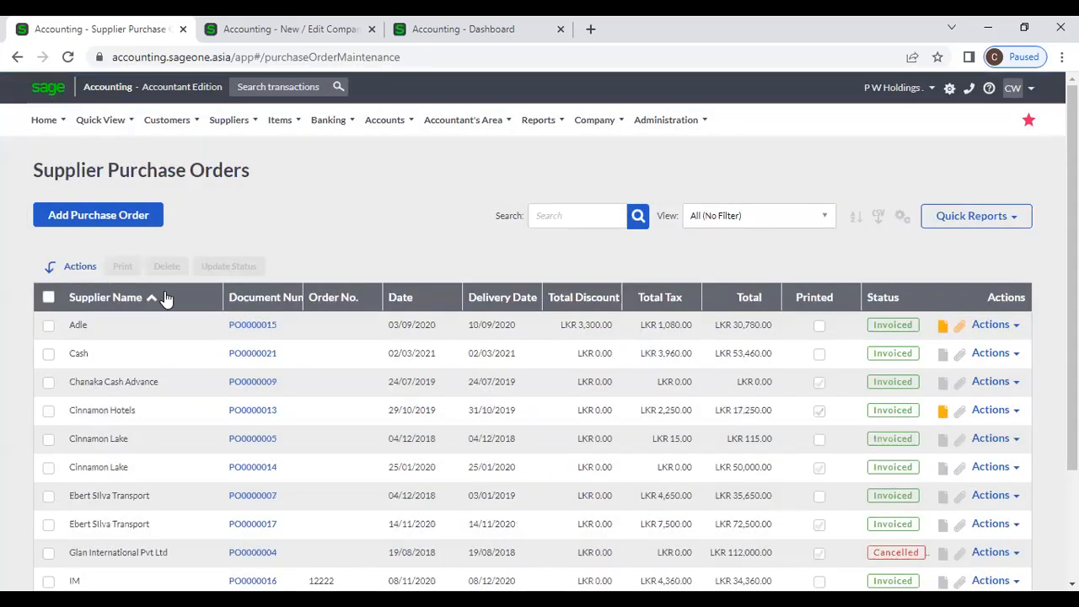
{"action": "left_click", "coordinate": [258, 297]}
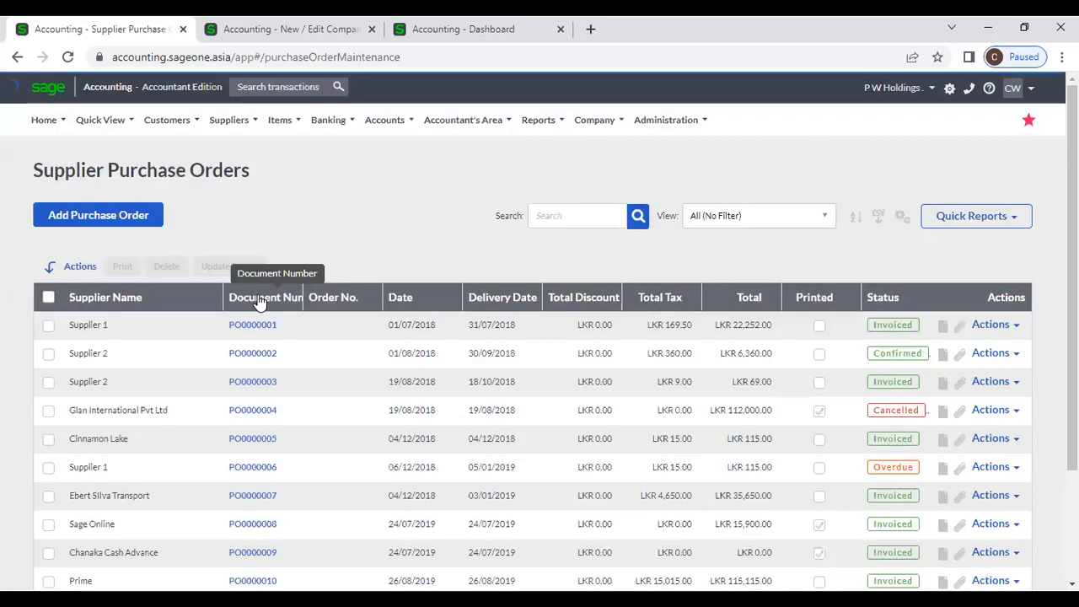
{"action": "left_click", "coordinate": [258, 299]}
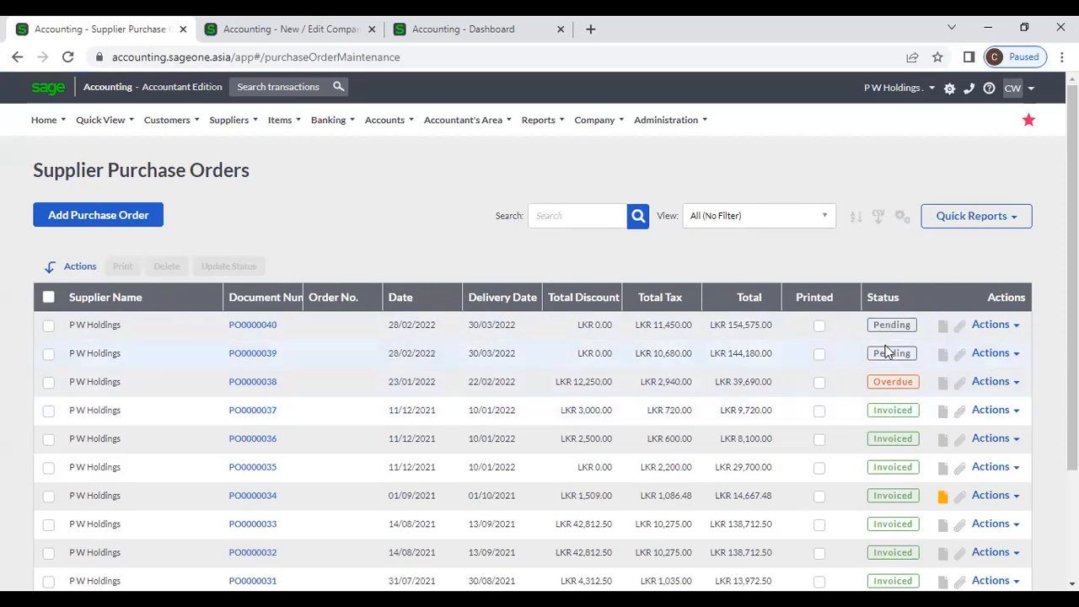
{"action": "scroll", "coordinate": [896, 443], "scroll_direction": "down", "scroll_amount": 4}
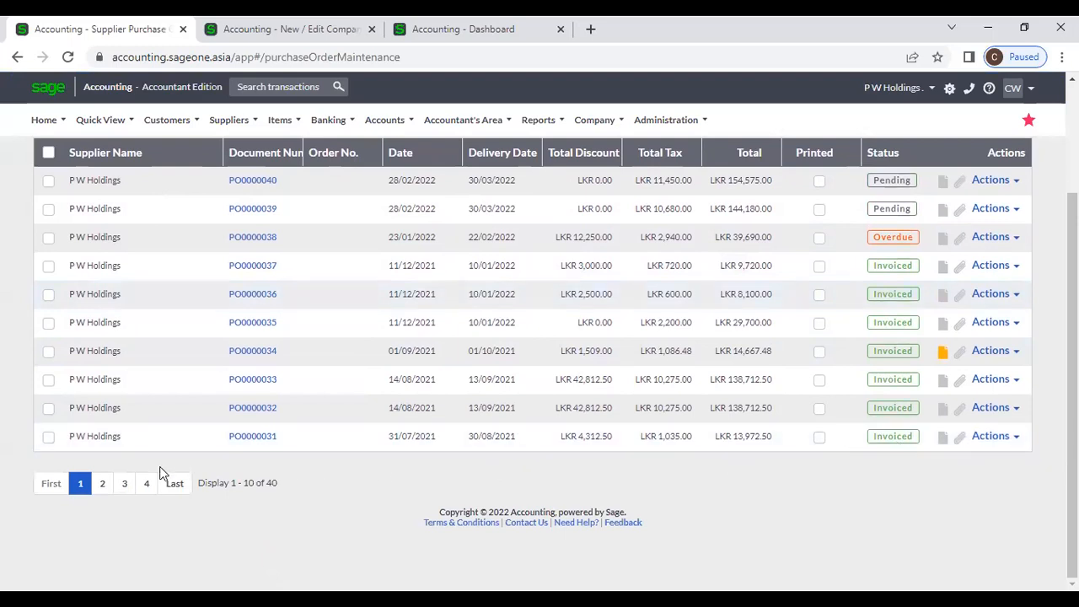
{"action": "left_click", "coordinate": [105, 486]}
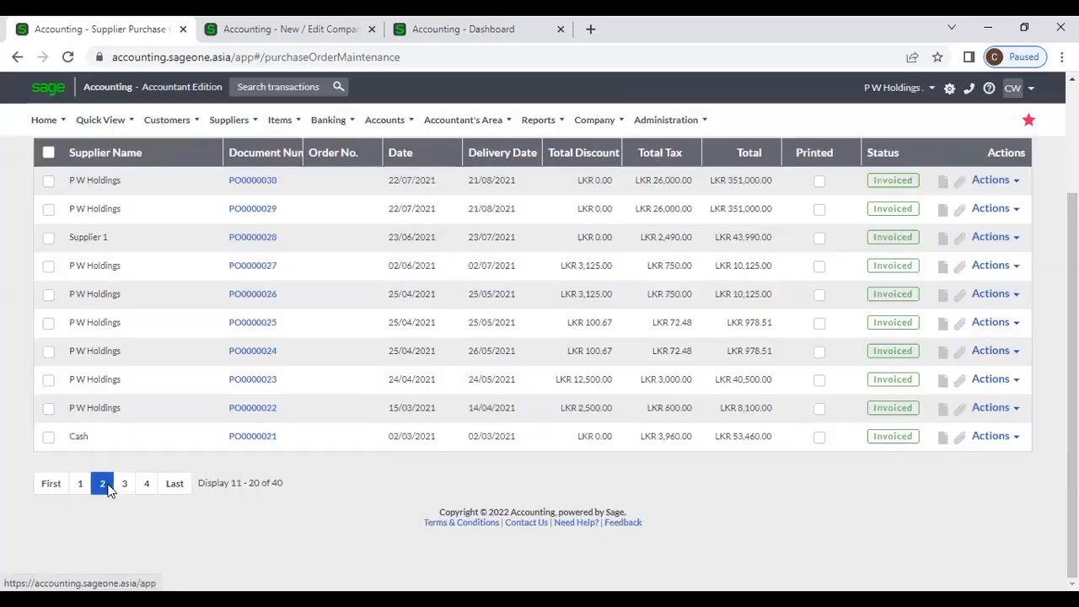
{"action": "left_click", "coordinate": [119, 484]}
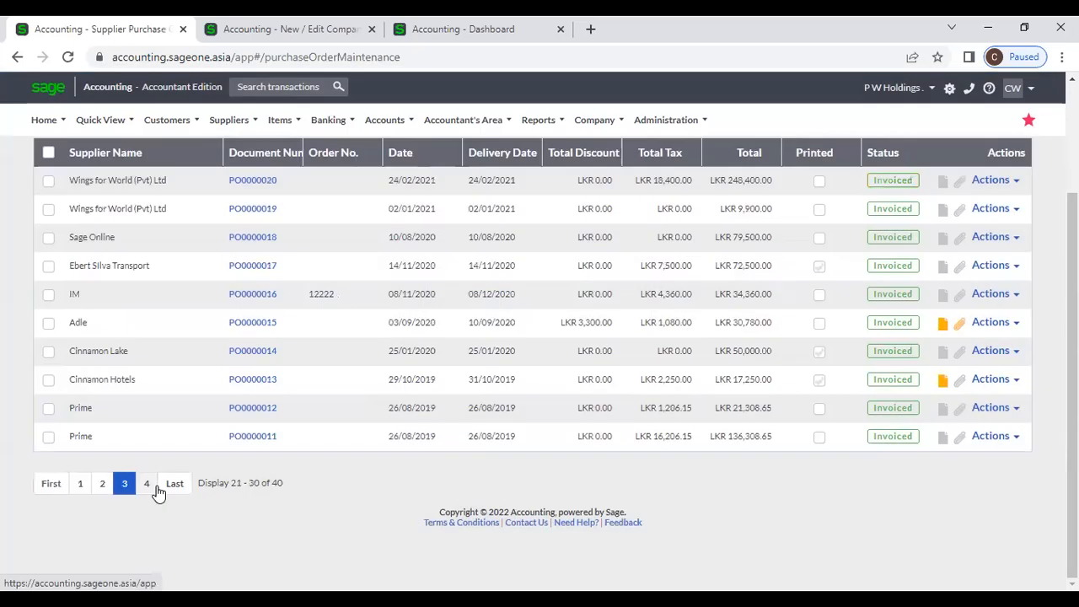
{"action": "left_click", "coordinate": [146, 486]}
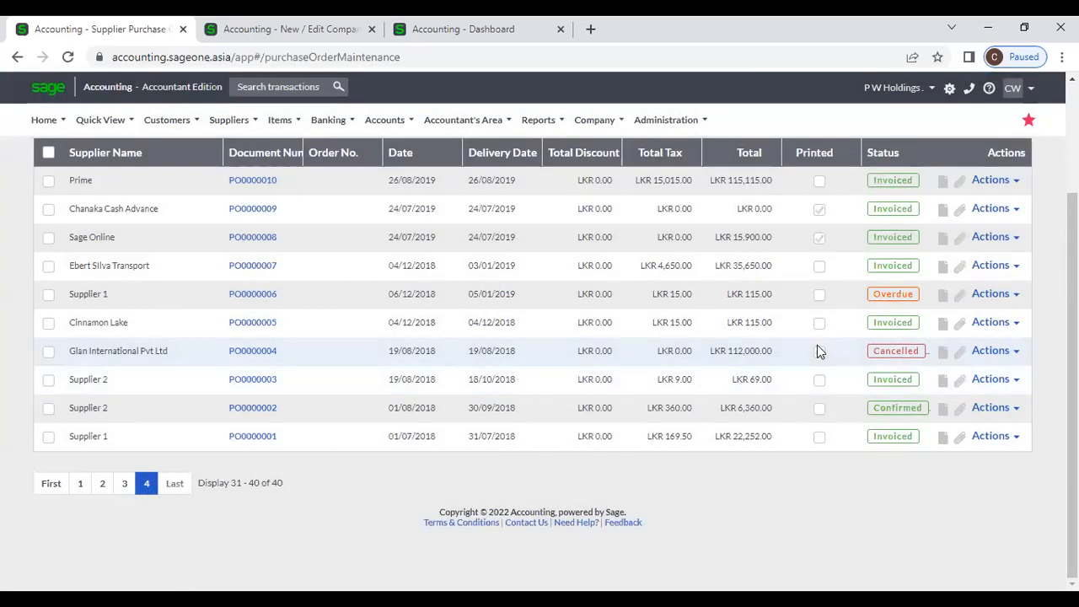
{"action": "scroll", "coordinate": [817, 351], "scroll_direction": "up", "scroll_amount": 2}
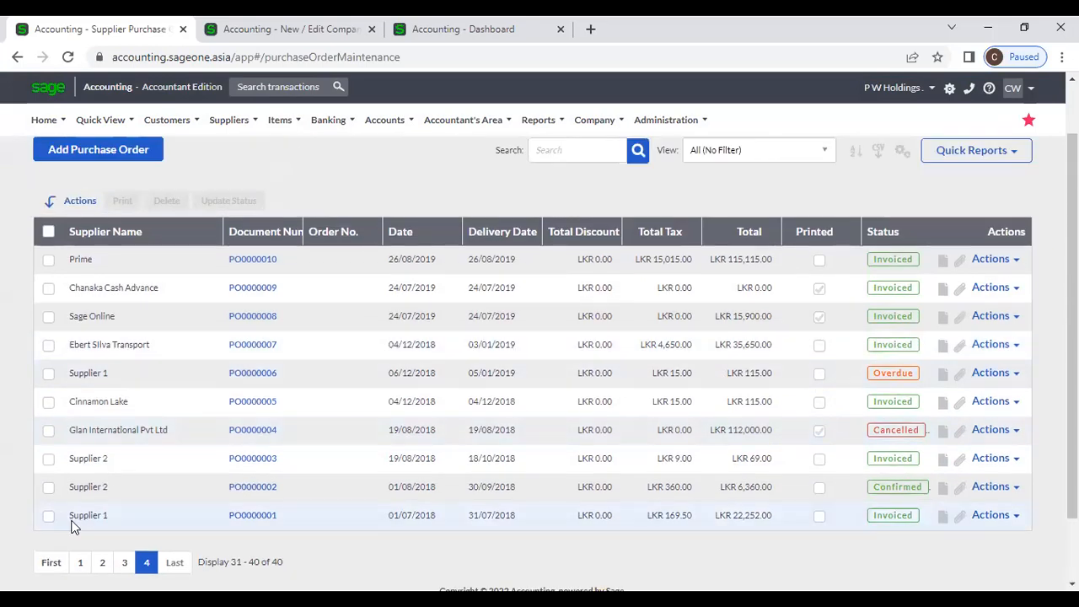
{"action": "left_click", "coordinate": [80, 562]}
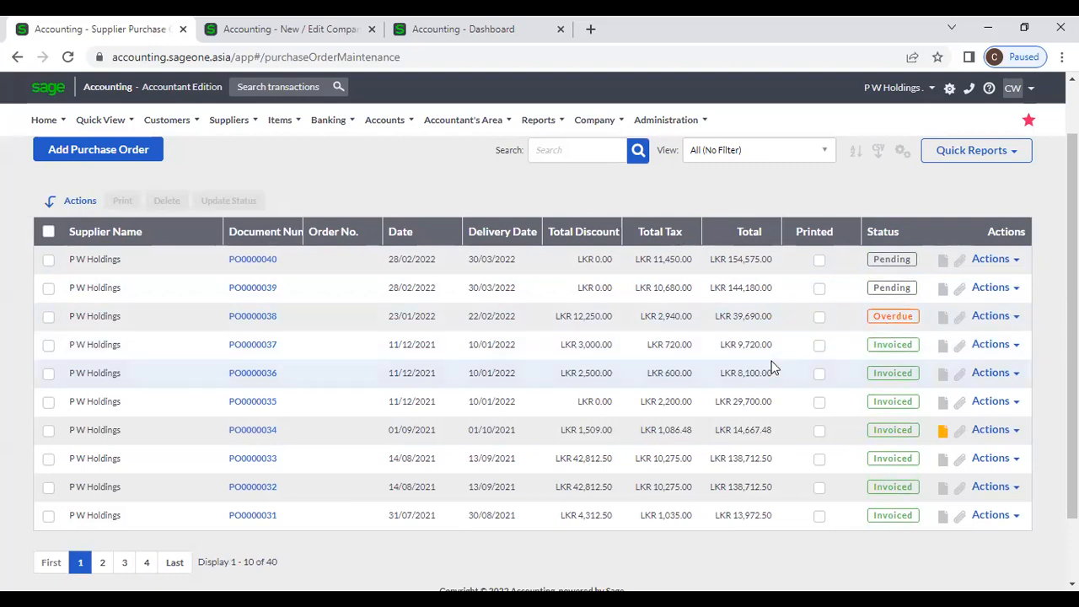
{"action": "scroll", "coordinate": [774, 367], "scroll_direction": "up", "scroll_amount": 1}
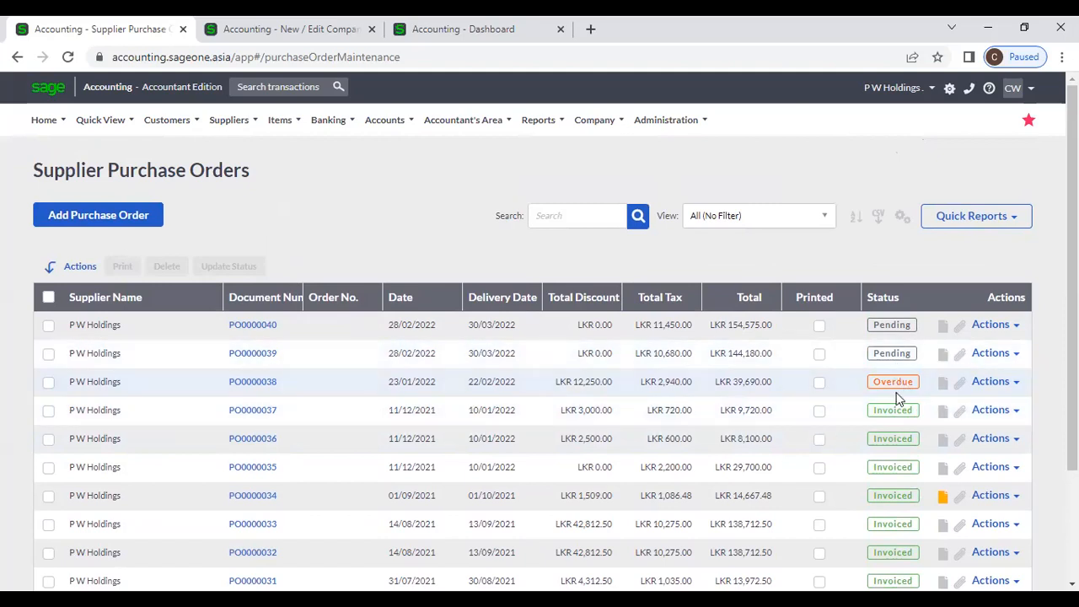
{"action": "scroll", "coordinate": [898, 415], "scroll_direction": "down", "scroll_amount": 3}
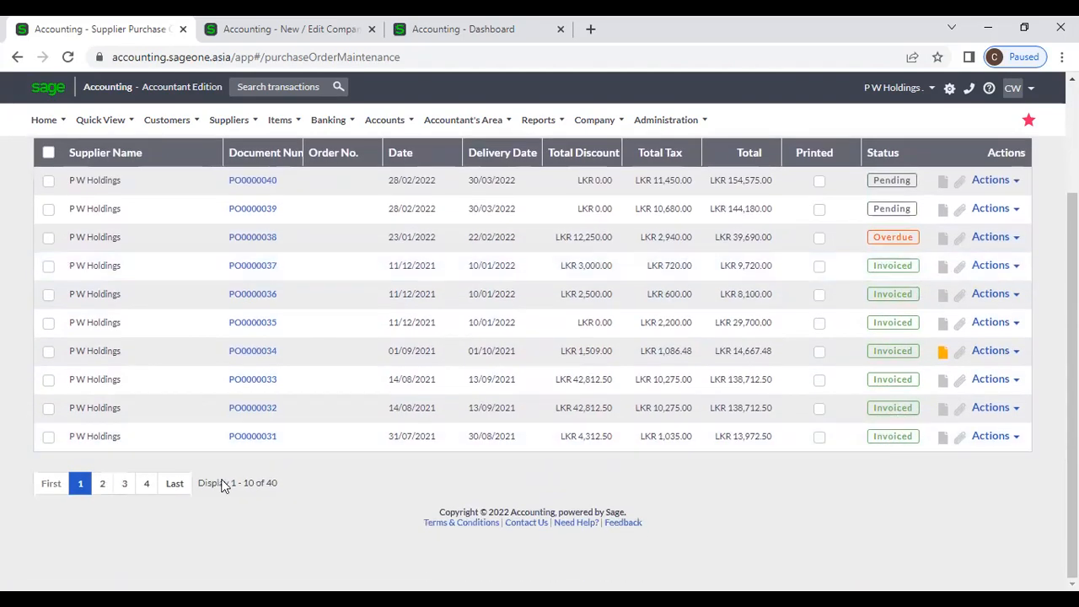
{"action": "left_click", "coordinate": [147, 483]}
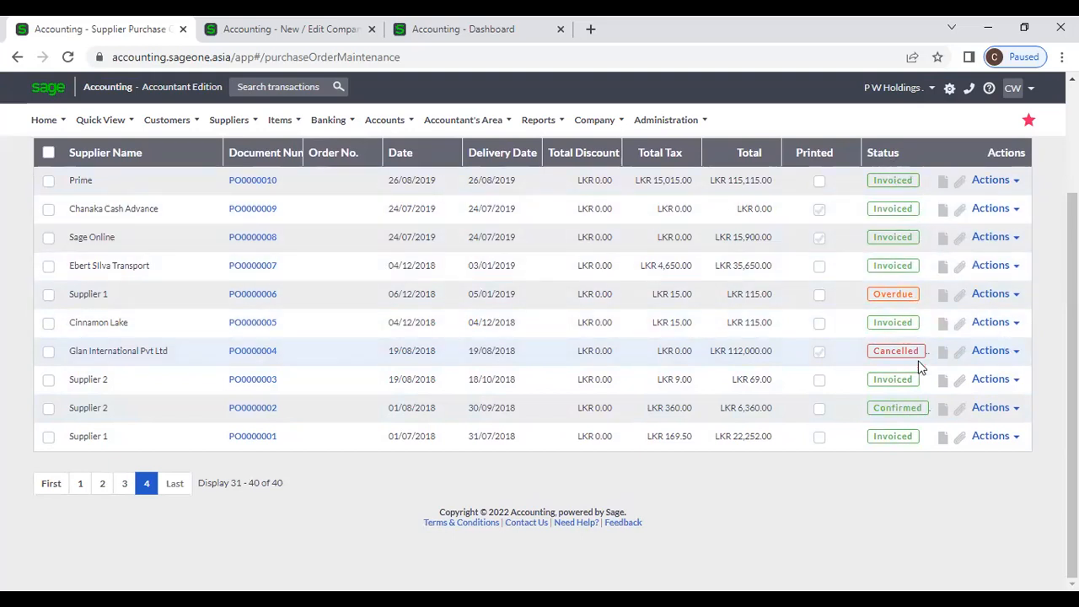
{"action": "left_click", "coordinate": [80, 484]}
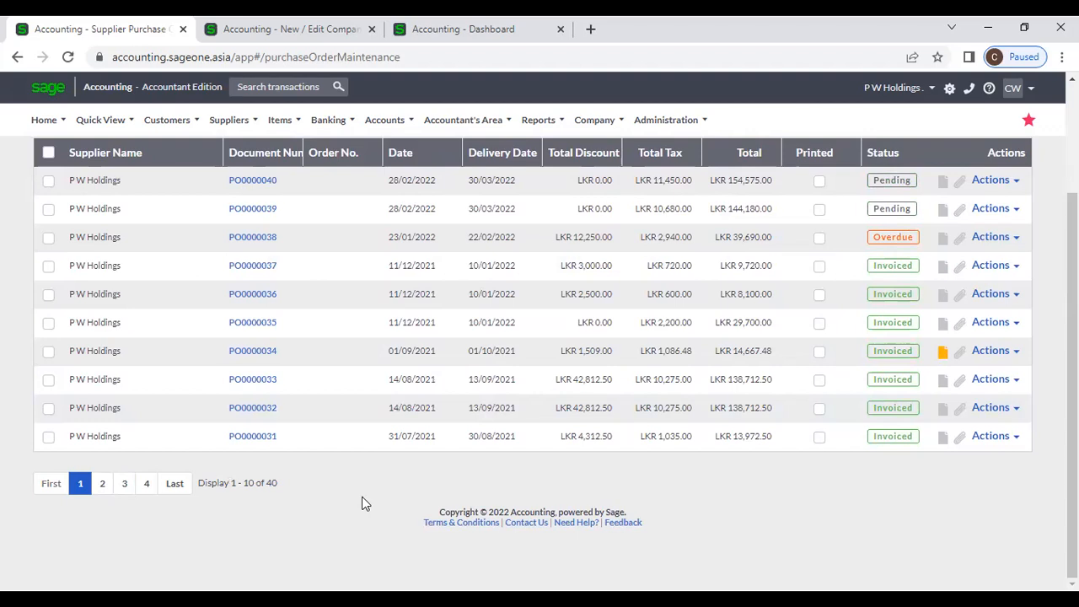
{"action": "scroll", "coordinate": [328, 481], "scroll_direction": "up", "scroll_amount": 2}
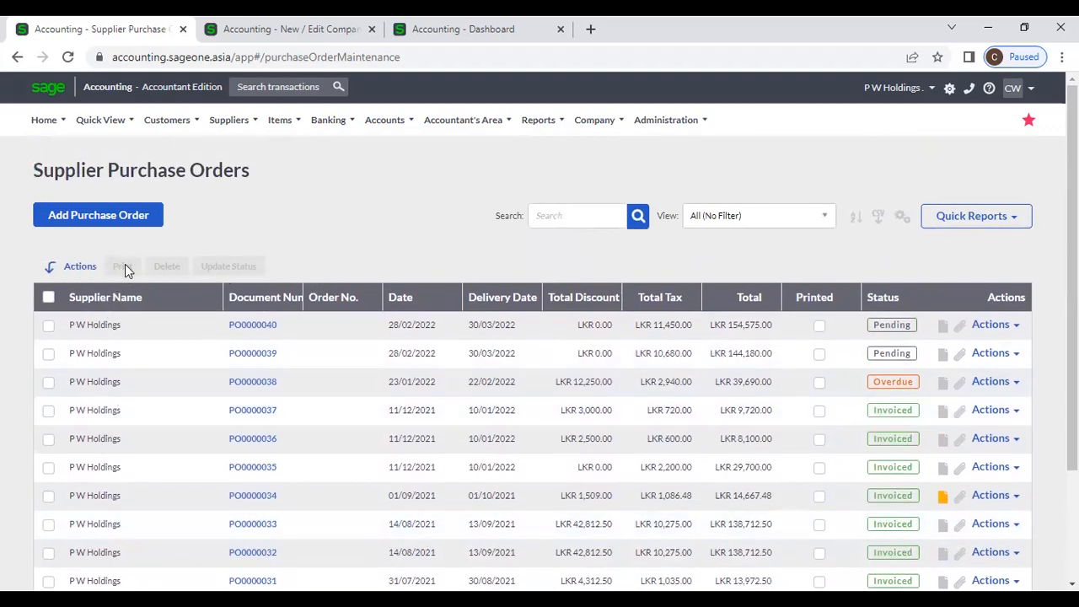
- Tick PO0000040 to PO0000037 and start a bulk status change to Confirmed, then cancel it
{"action": "left_click", "coordinate": [48, 328]}
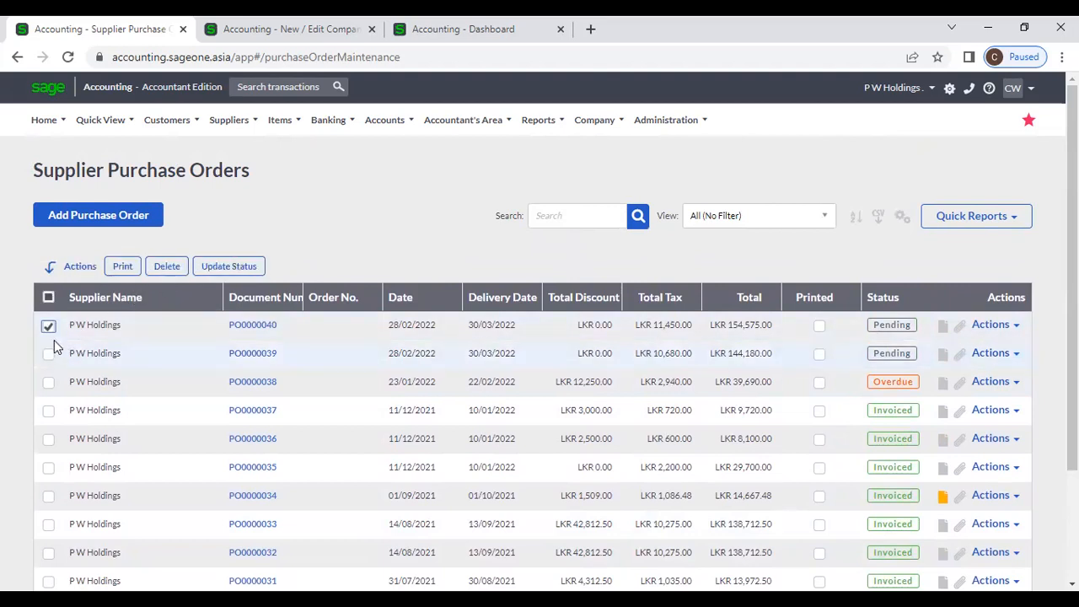
{"action": "left_click", "coordinate": [48, 328]}
{"action": "left_click", "coordinate": [48, 328]}
{"action": "left_click", "coordinate": [49, 355]}
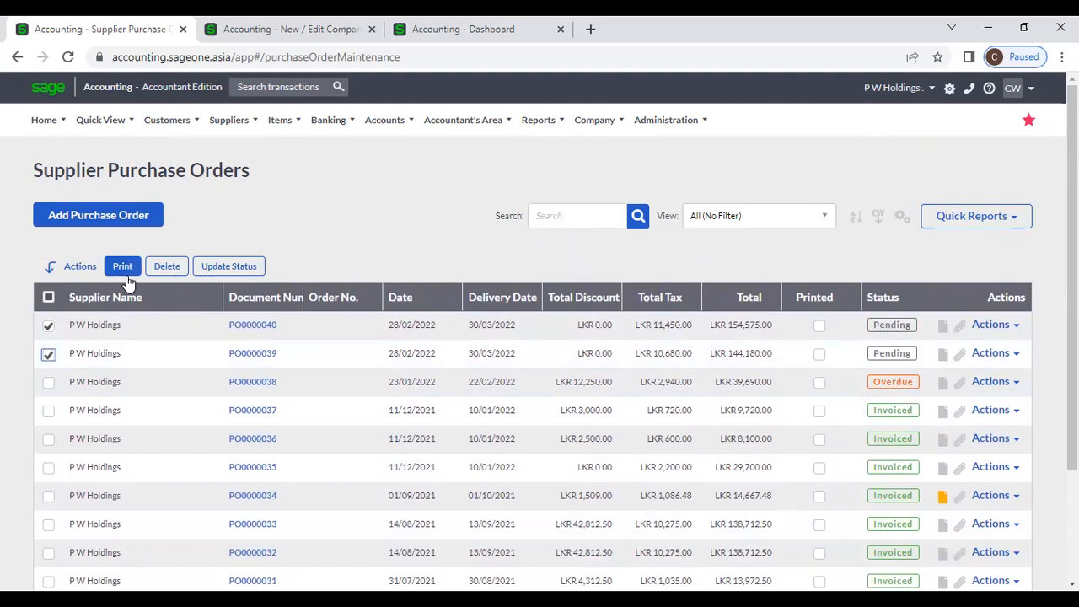
{"action": "left_click", "coordinate": [48, 384]}
{"action": "left_click", "coordinate": [48, 410]}
{"action": "left_click", "coordinate": [208, 268]}
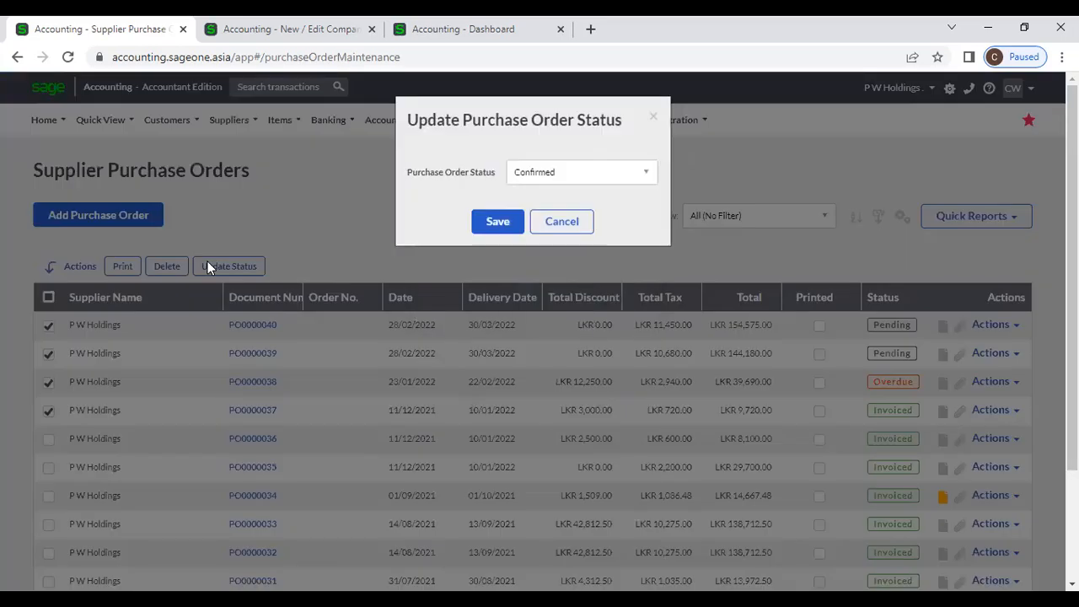
{"action": "left_click", "coordinate": [597, 185]}
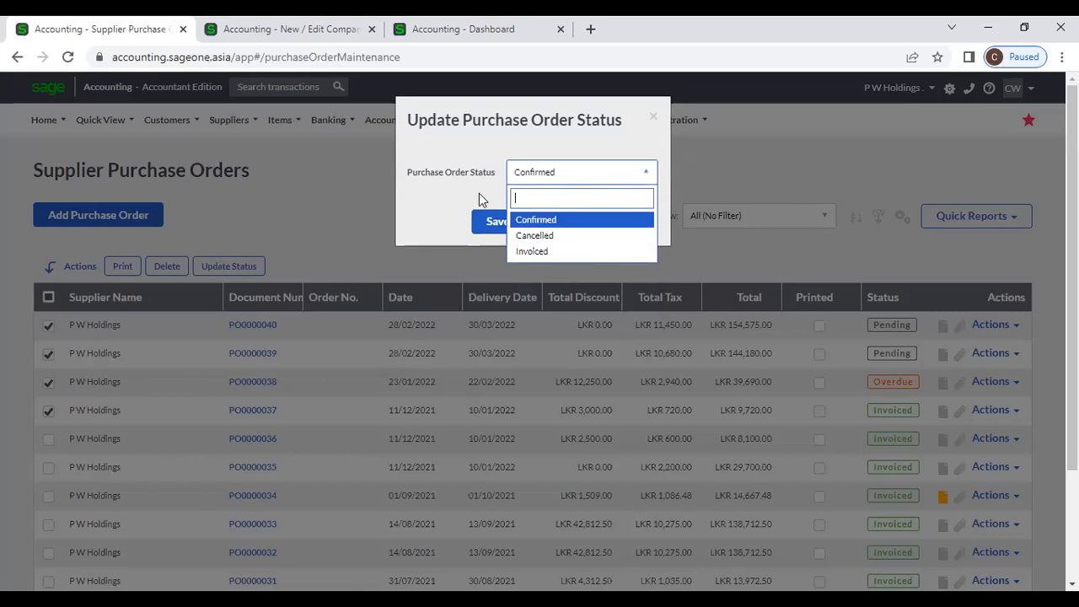
{"action": "left_click", "coordinate": [601, 221]}
{"action": "left_click", "coordinate": [568, 222]}
- Untick all four orders and show the actions available for PO0000040
{"action": "left_click", "coordinate": [48, 326]}
{"action": "left_click", "coordinate": [49, 354]}
{"action": "left_click", "coordinate": [48, 382]}
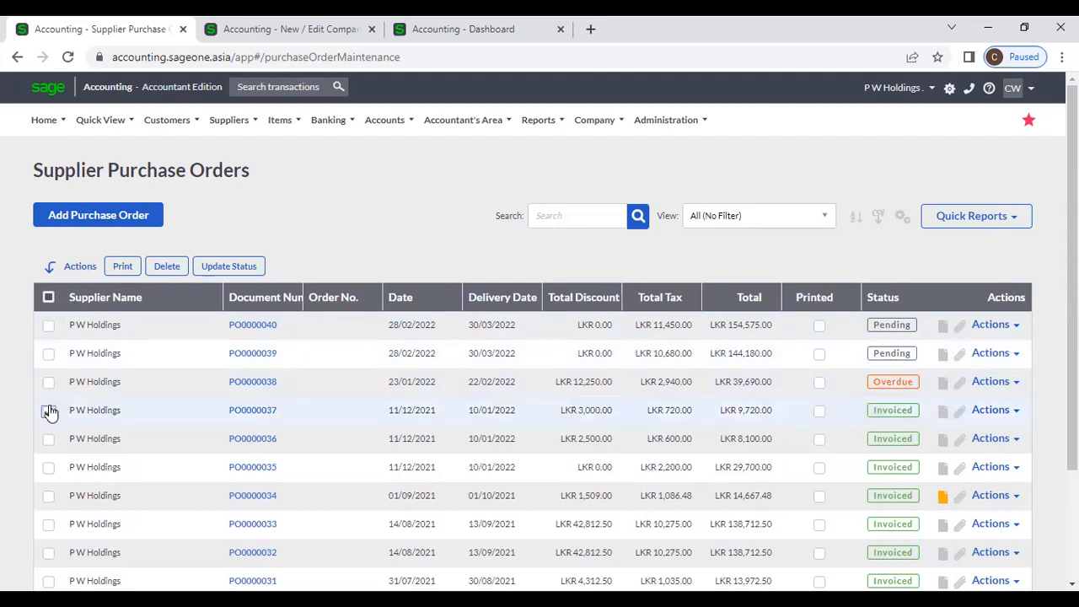
{"action": "left_click", "coordinate": [48, 411]}
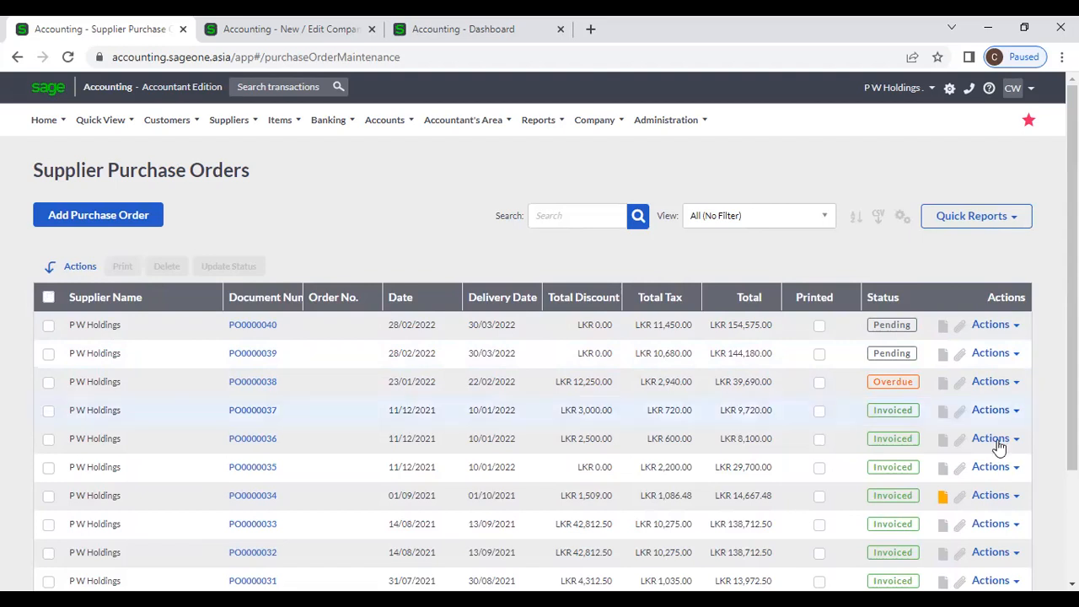
{"action": "left_click", "coordinate": [1017, 329]}
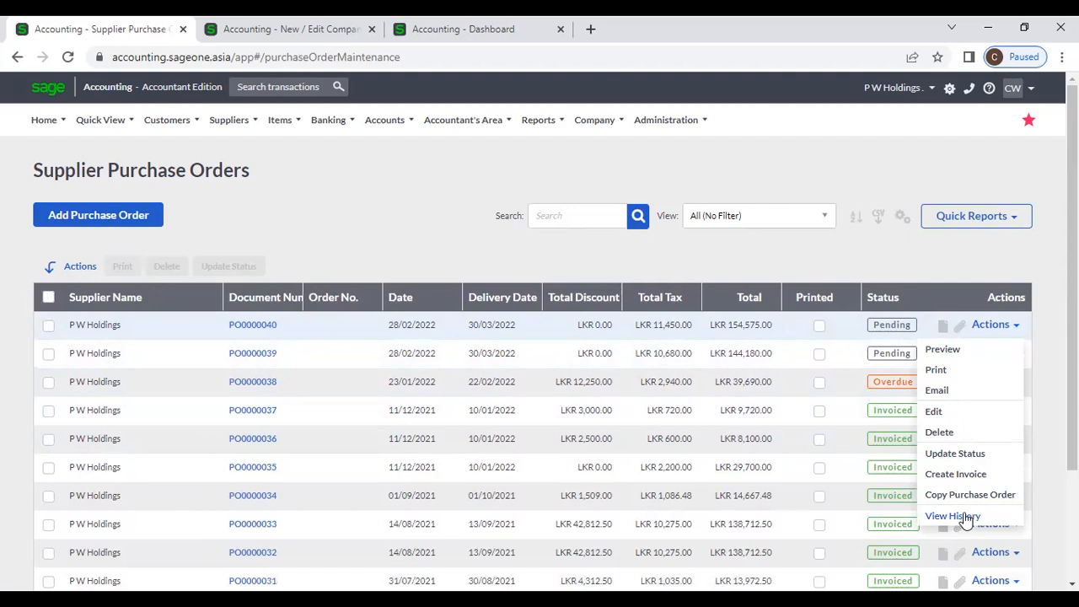
- Open PO0000040, review its Purchase Order History, then show its User Defined Fields
{"action": "left_click", "coordinate": [248, 327]}
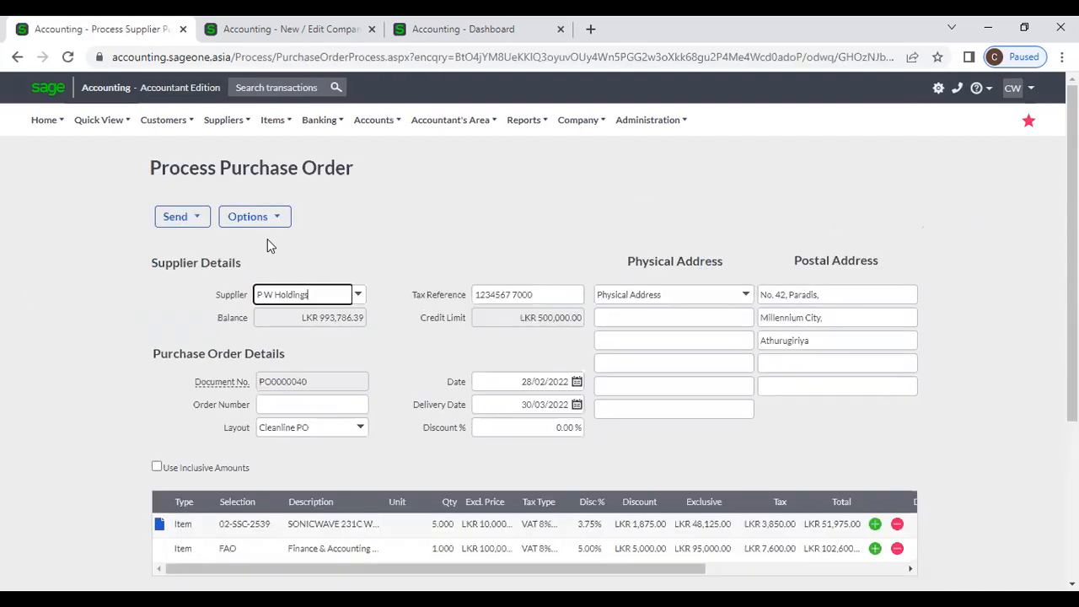
{"action": "left_click", "coordinate": [280, 221]}
{"action": "left_click", "coordinate": [282, 220]}
{"action": "left_click", "coordinate": [278, 221]}
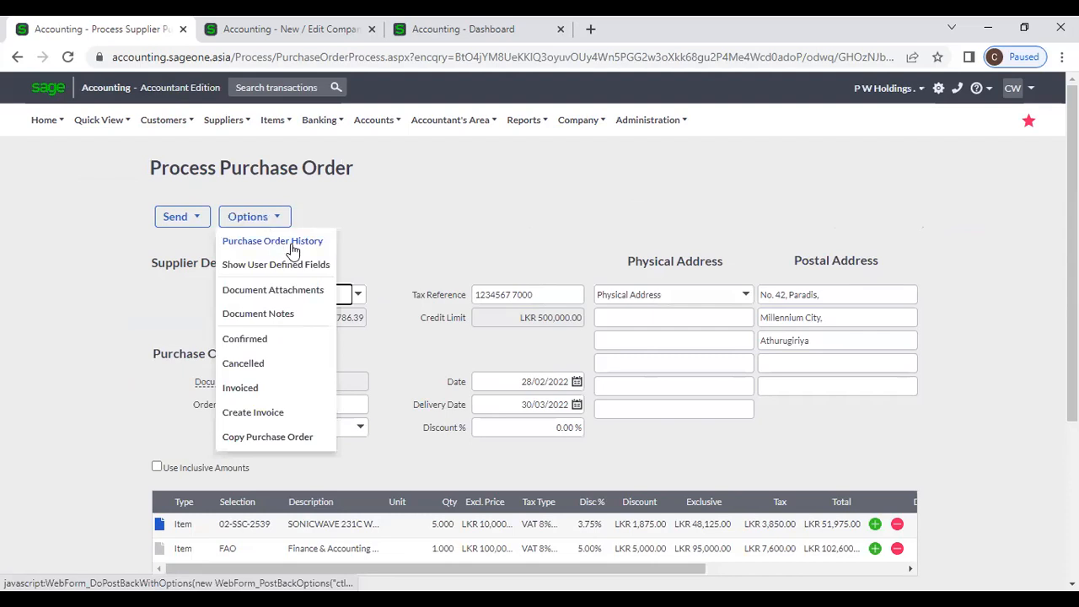
{"action": "left_click", "coordinate": [292, 244]}
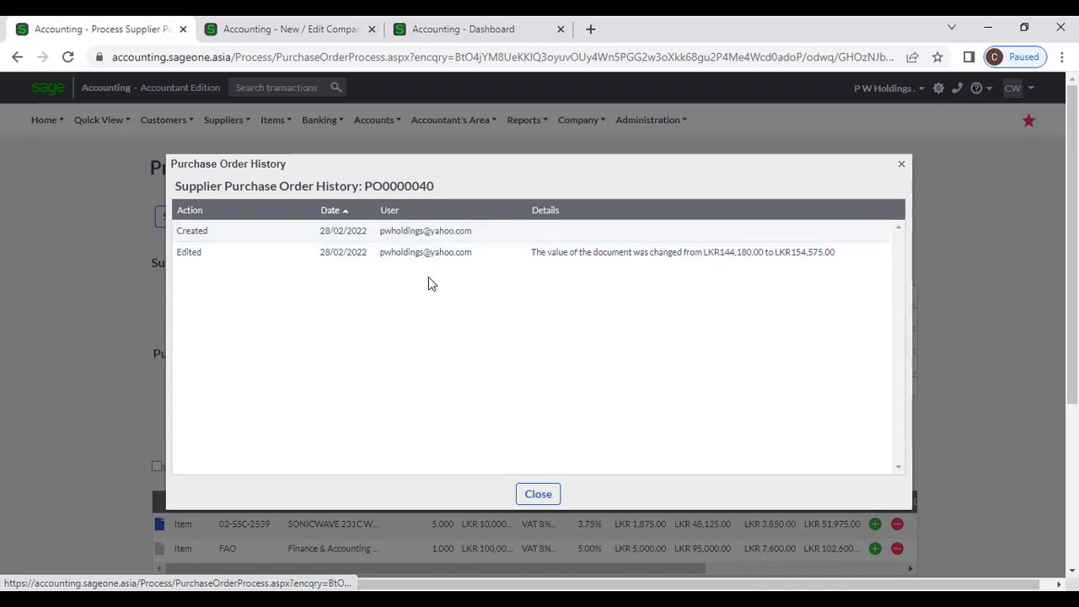
{"action": "left_click", "coordinate": [550, 493]}
{"action": "left_click", "coordinate": [271, 216]}
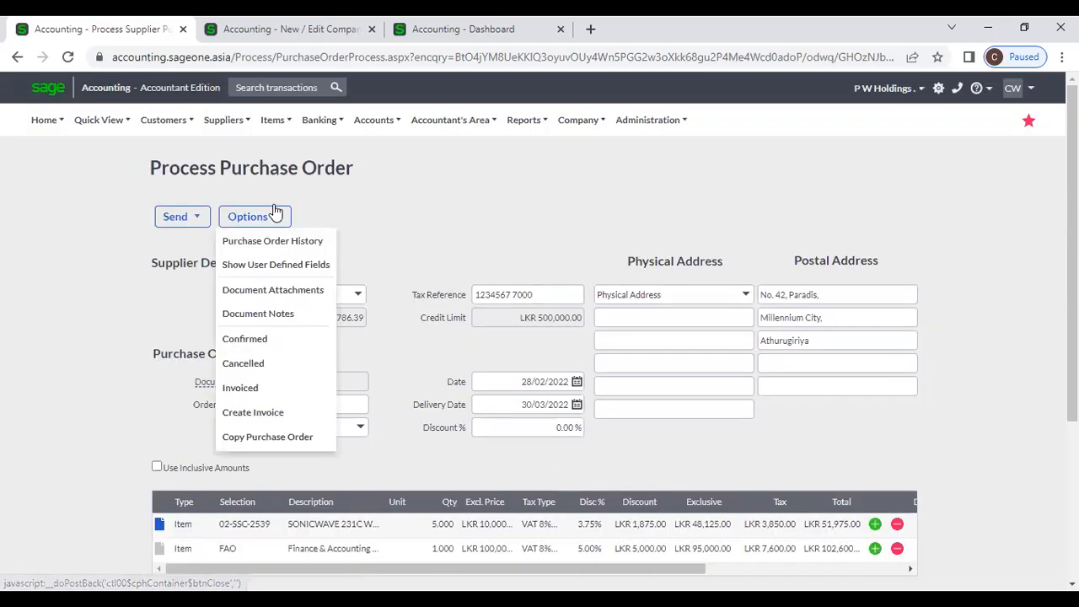
{"action": "left_click", "coordinate": [289, 265]}
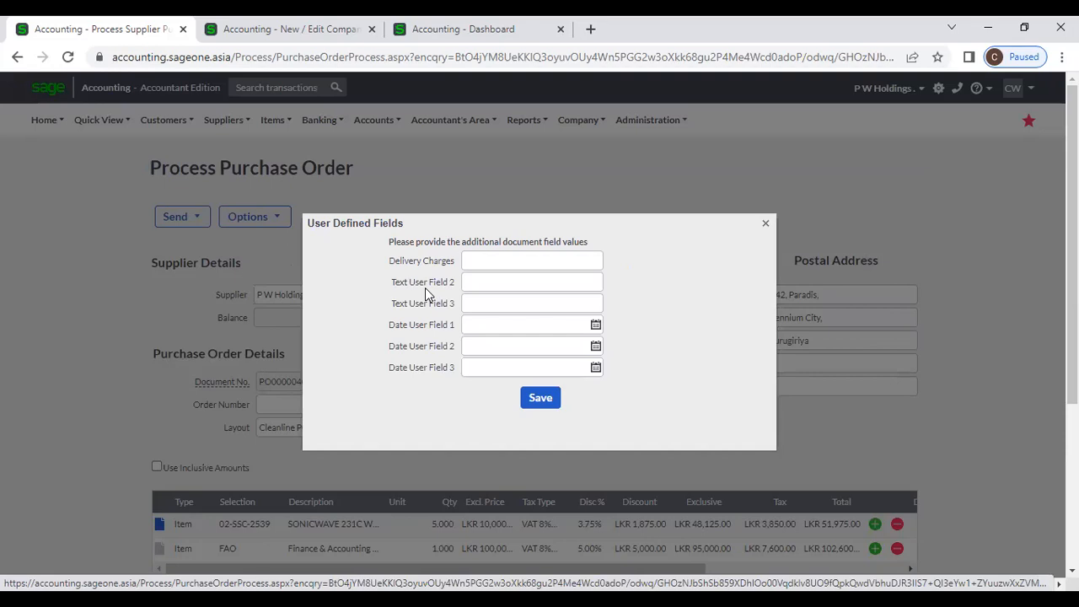
- Close User Defined Fields and view PO0000040's Document Attachments, adding none
{"action": "left_click", "coordinate": [765, 225]}
{"action": "left_click", "coordinate": [258, 217]}
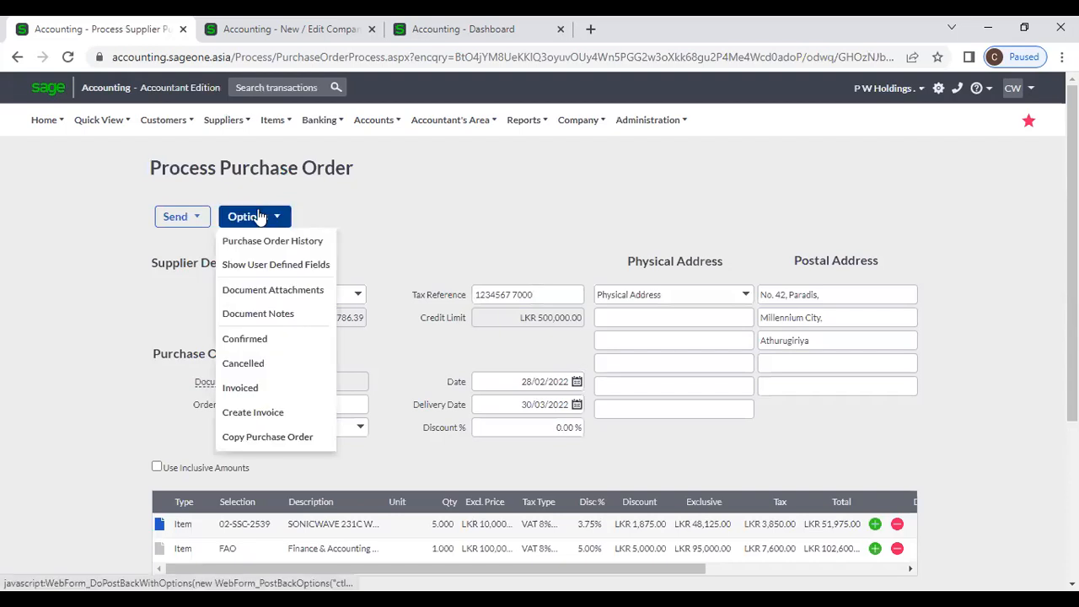
{"action": "left_click", "coordinate": [305, 291]}
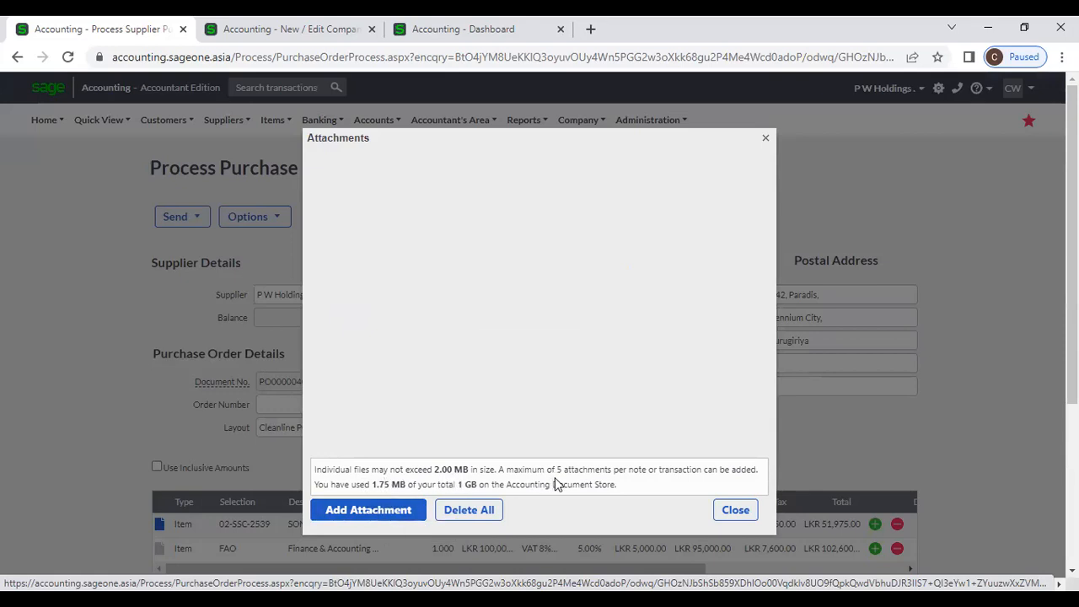
{"action": "left_click", "coordinate": [736, 510]}
- Start a new document note in Document Notes, then discard it and close
{"action": "left_click", "coordinate": [276, 221]}
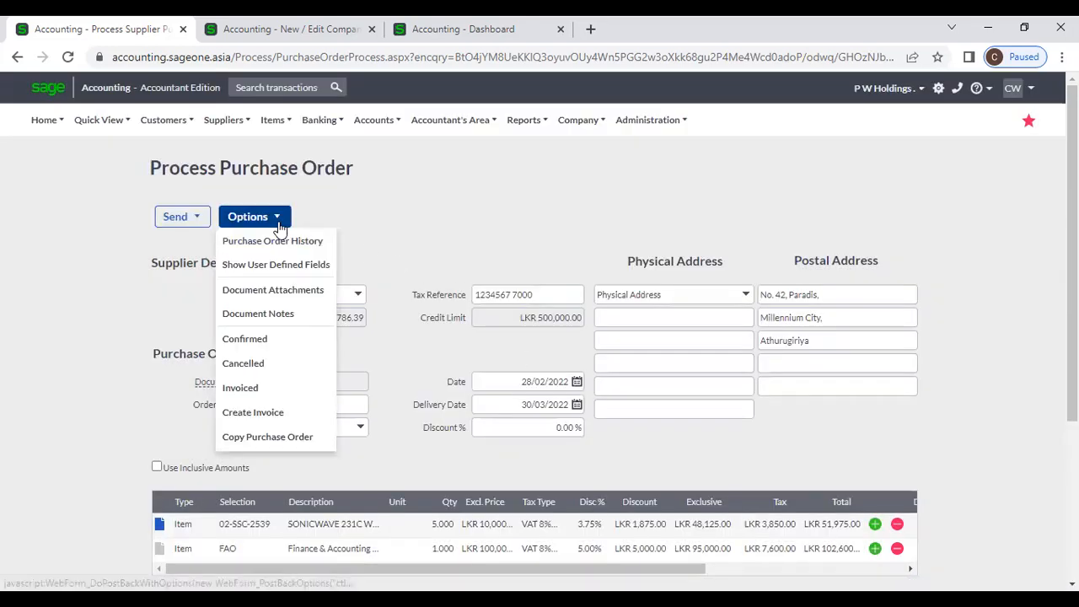
{"action": "left_click", "coordinate": [296, 314]}
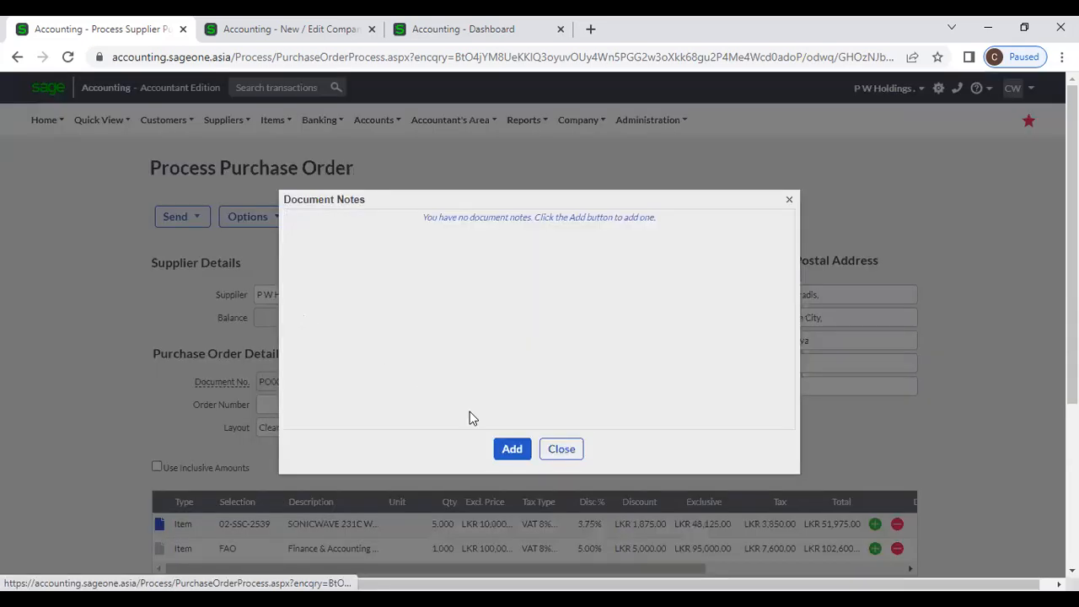
{"action": "left_click", "coordinate": [522, 447]}
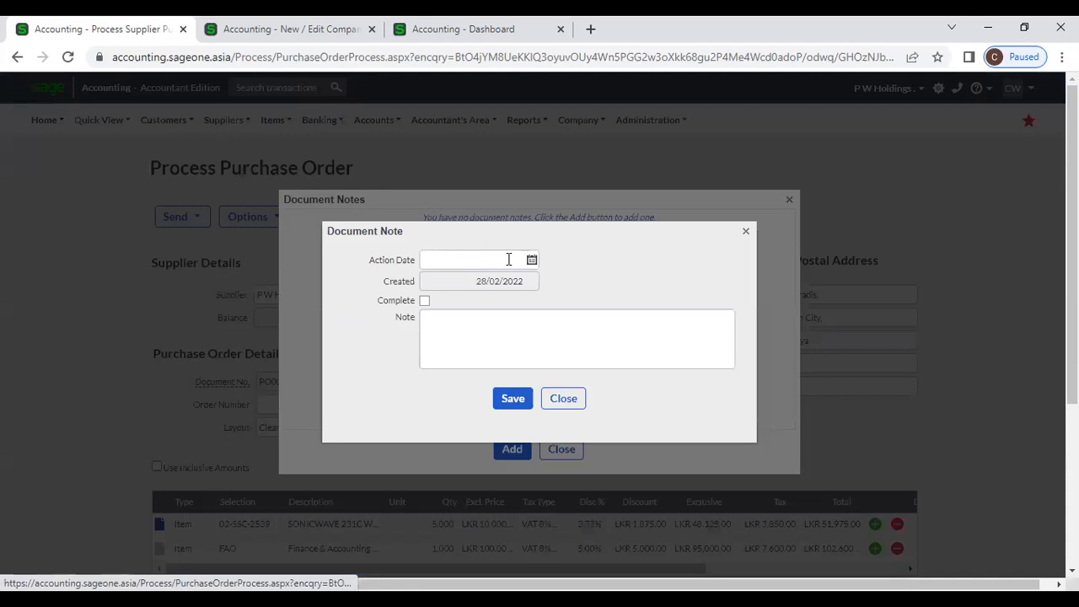
{"action": "left_click", "coordinate": [459, 330]}
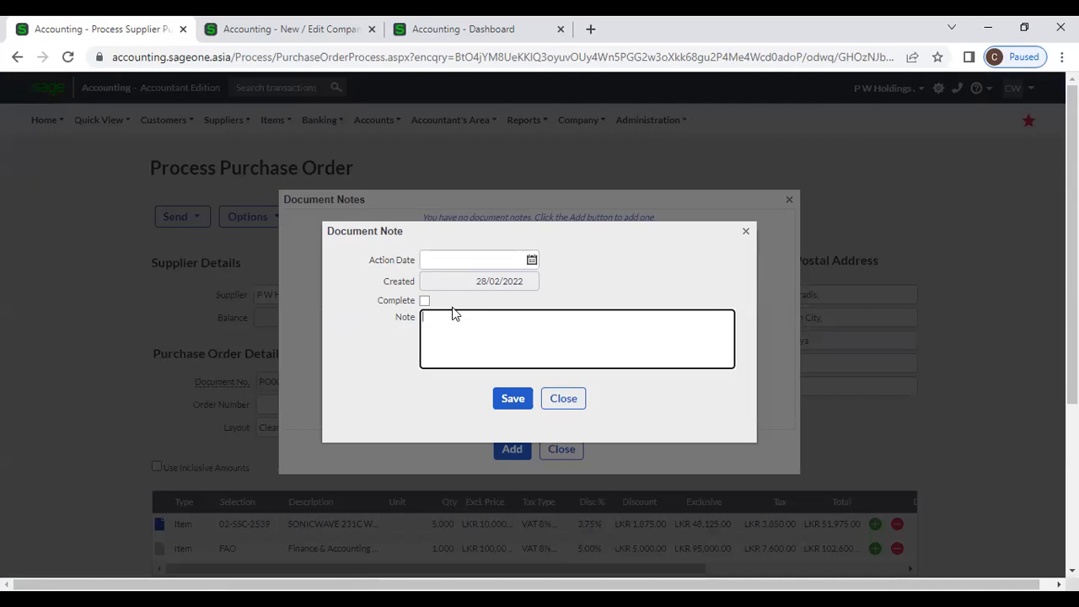
{"action": "left_click", "coordinate": [578, 399]}
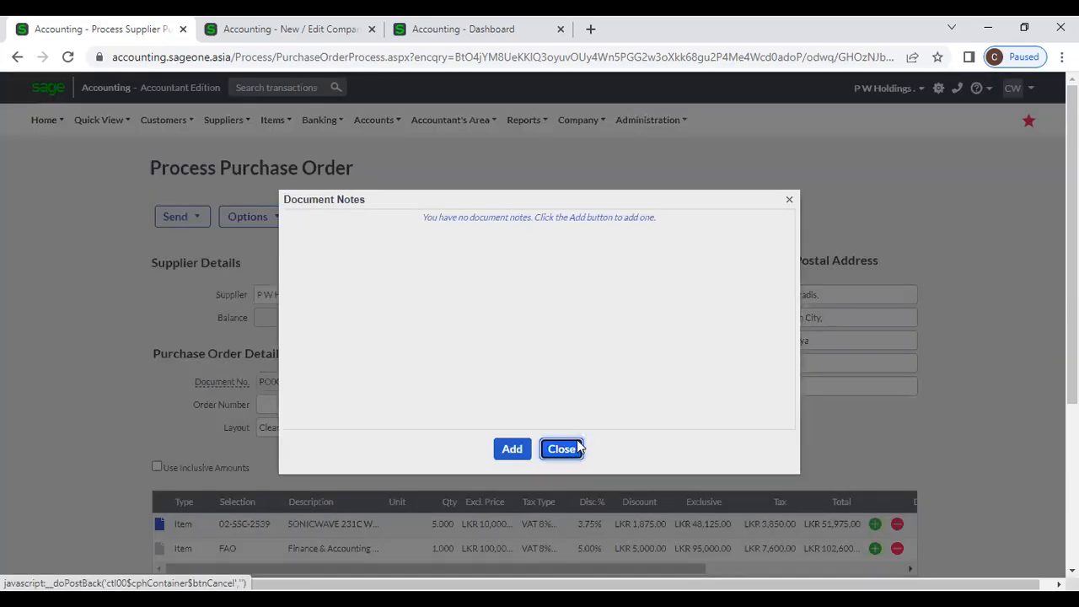
{"action": "left_click", "coordinate": [571, 448]}
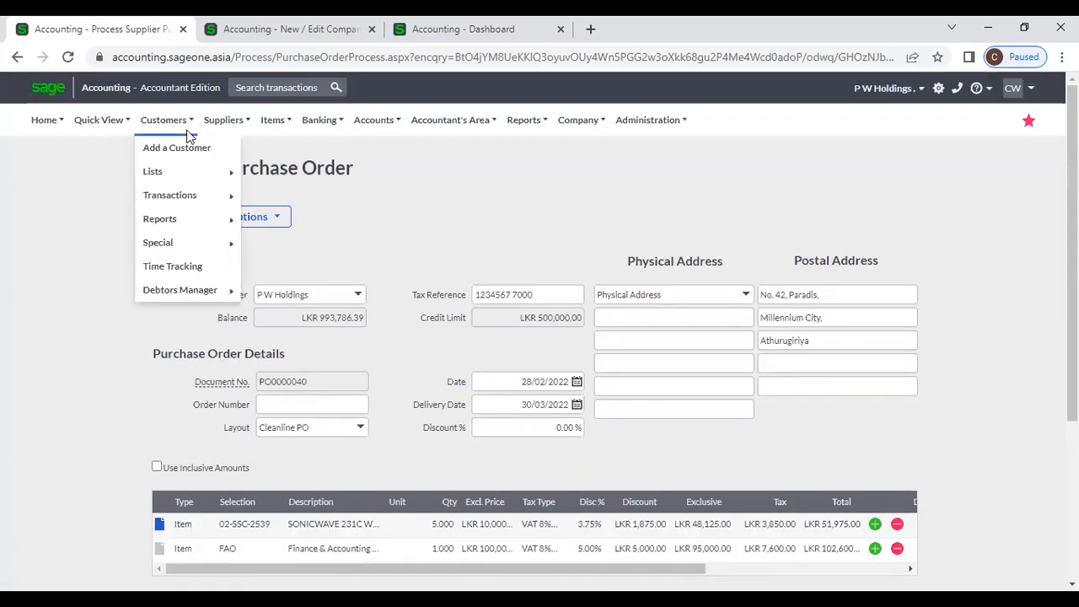
- Copy PO0000040 into a new order and review its SONICWAVE and FAO lines totalling LKR 154,575.00
{"action": "left_click", "coordinate": [275, 216]}
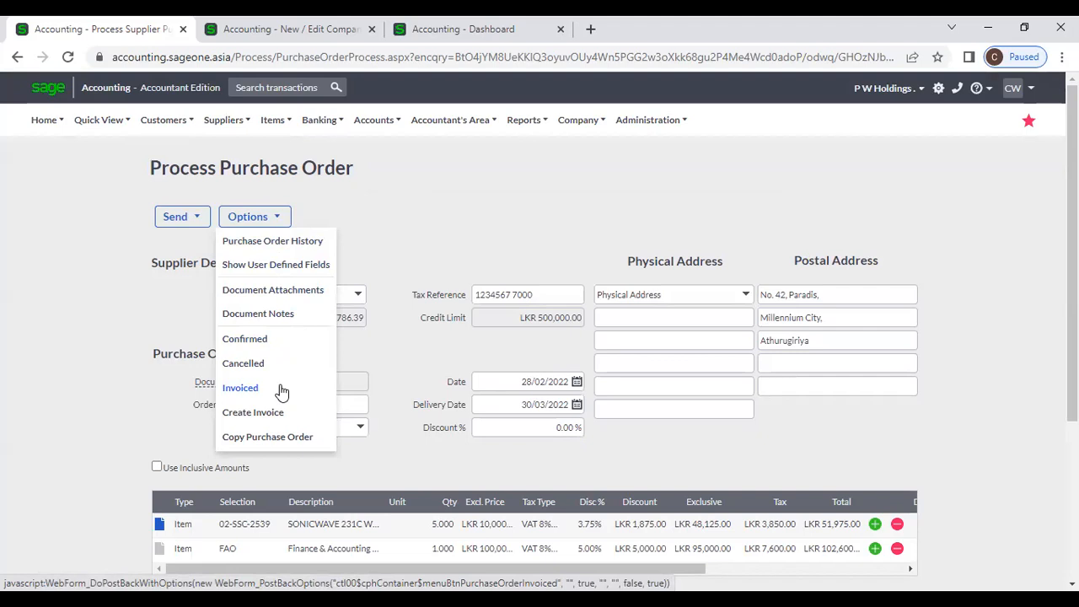
{"action": "left_click", "coordinate": [319, 438]}
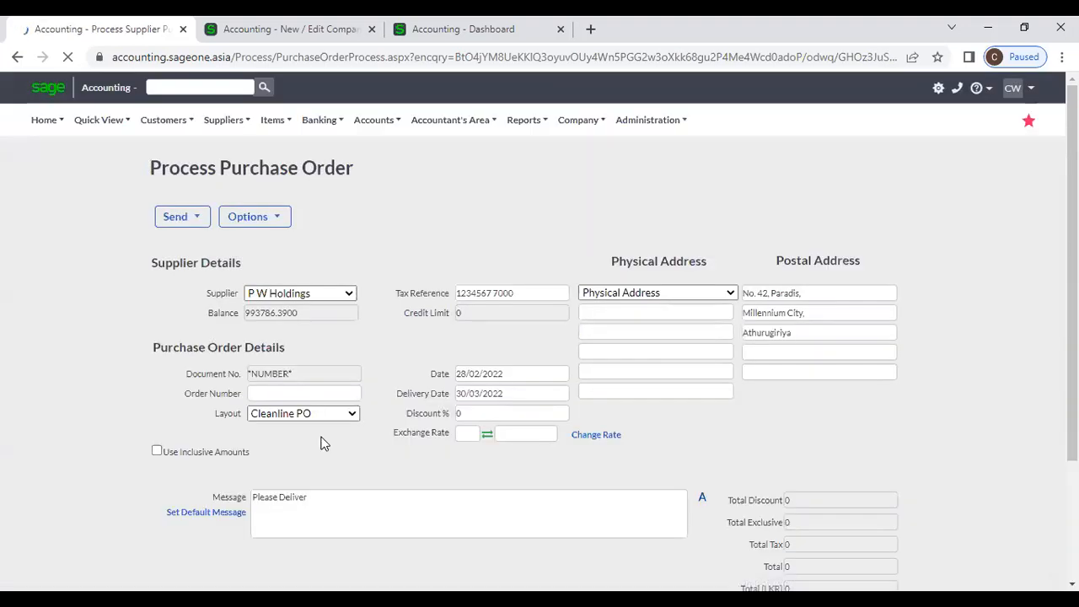
{"action": "scroll", "coordinate": [384, 445], "scroll_direction": "down", "scroll_amount": 2}
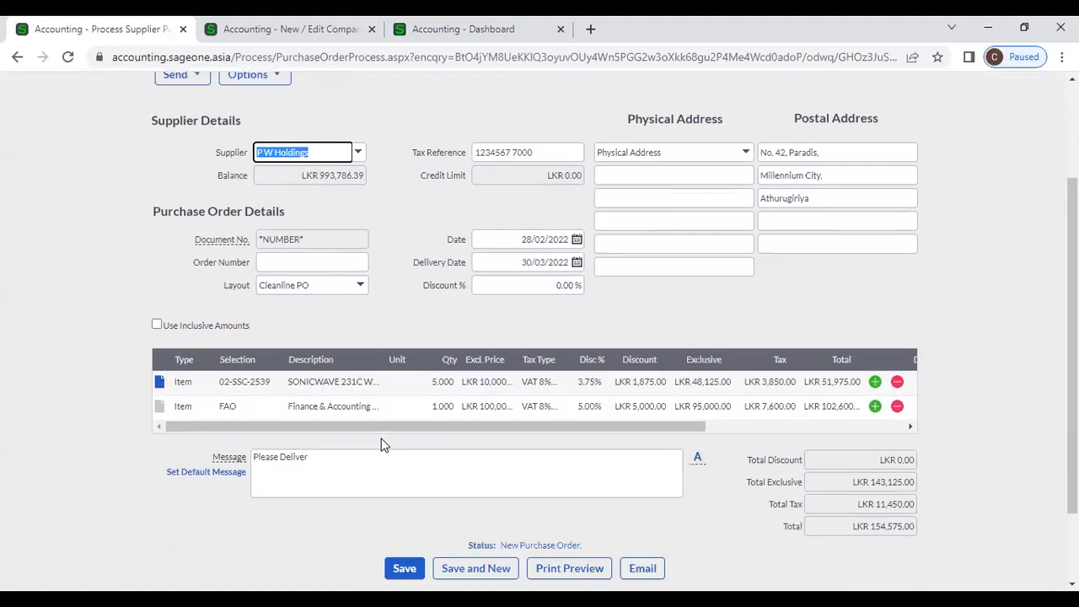
{"action": "scroll", "coordinate": [380, 445], "scroll_direction": "up", "scroll_amount": 2}
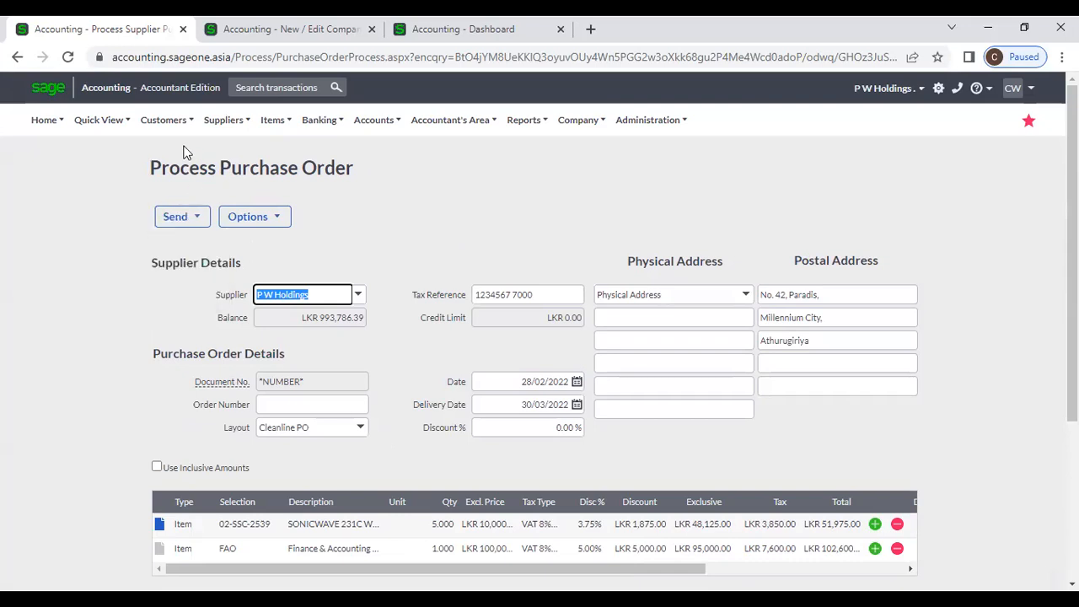
{"action": "left_click", "coordinate": [223, 120]}
- Return to Supplier Purchase Orders, leaving the unsaved copy, and scroll to the list's end
{"action": "mouse_move", "coordinate": [226, 206]}
{"action": "left_click", "coordinate": [318, 199]}
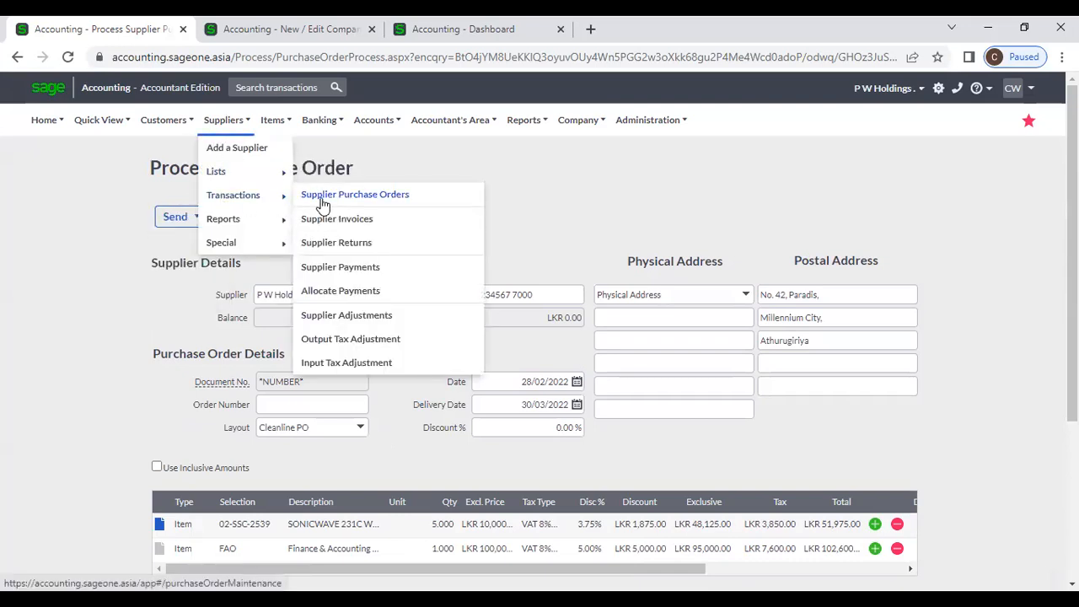
{"action": "left_click", "coordinate": [616, 148]}
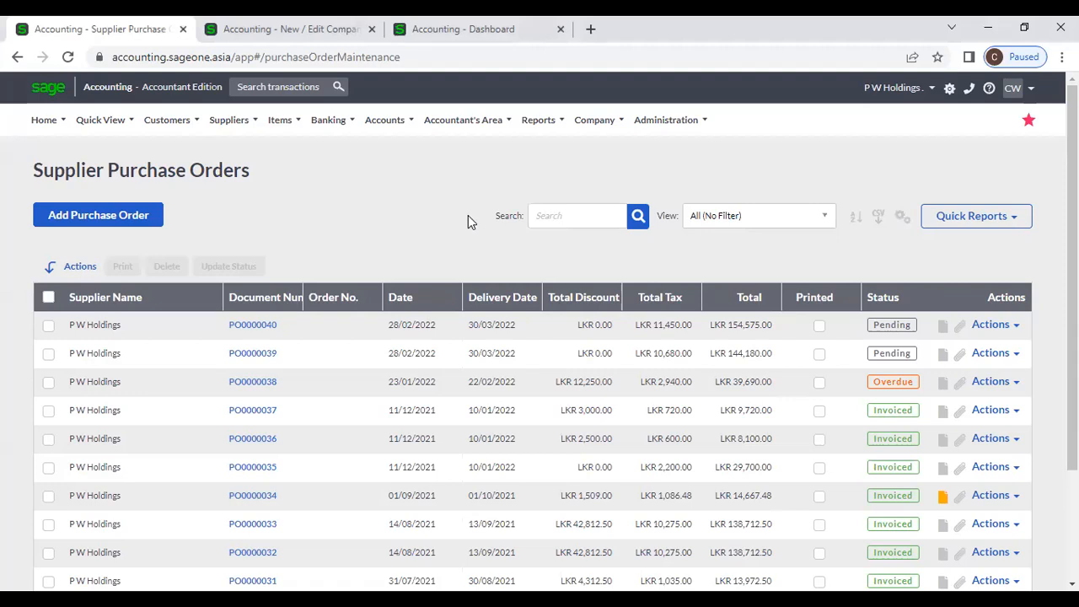
{"action": "scroll", "coordinate": [471, 221], "scroll_direction": "down", "scroll_amount": 3}
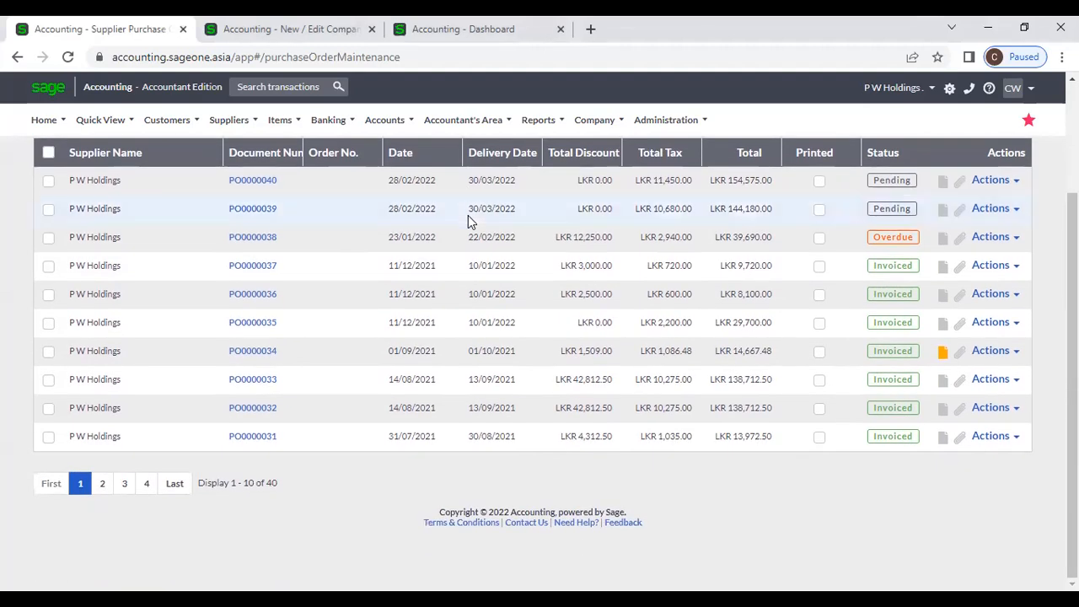
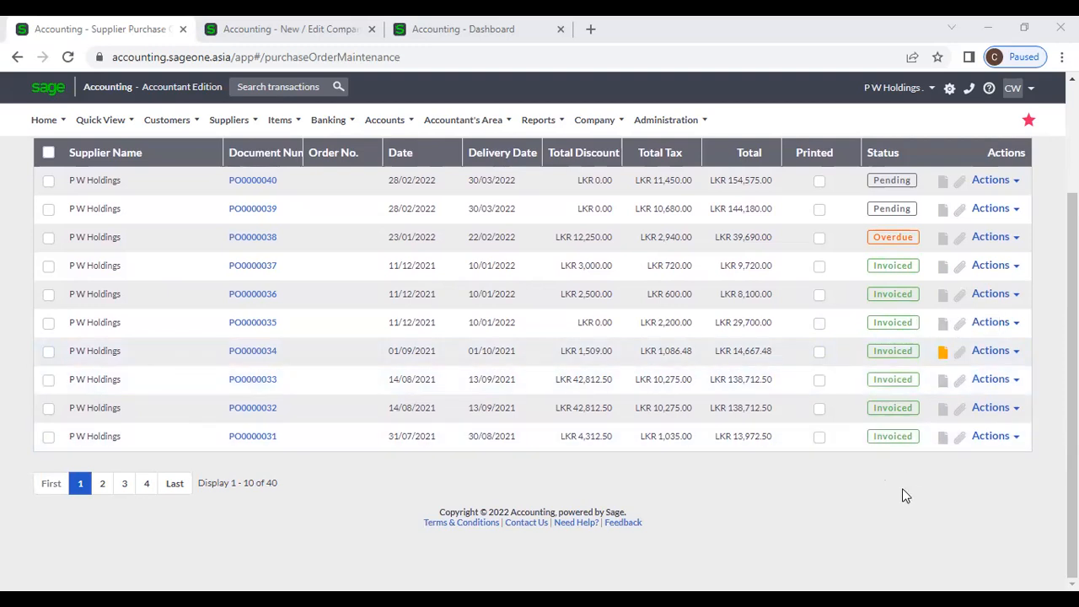
- Browse purchase order pages 2, 3 and 4, settling on page 3 (PO0000020–PO0000011)
{"action": "left_click", "coordinate": [104, 489]}
{"action": "left_click", "coordinate": [122, 486]}
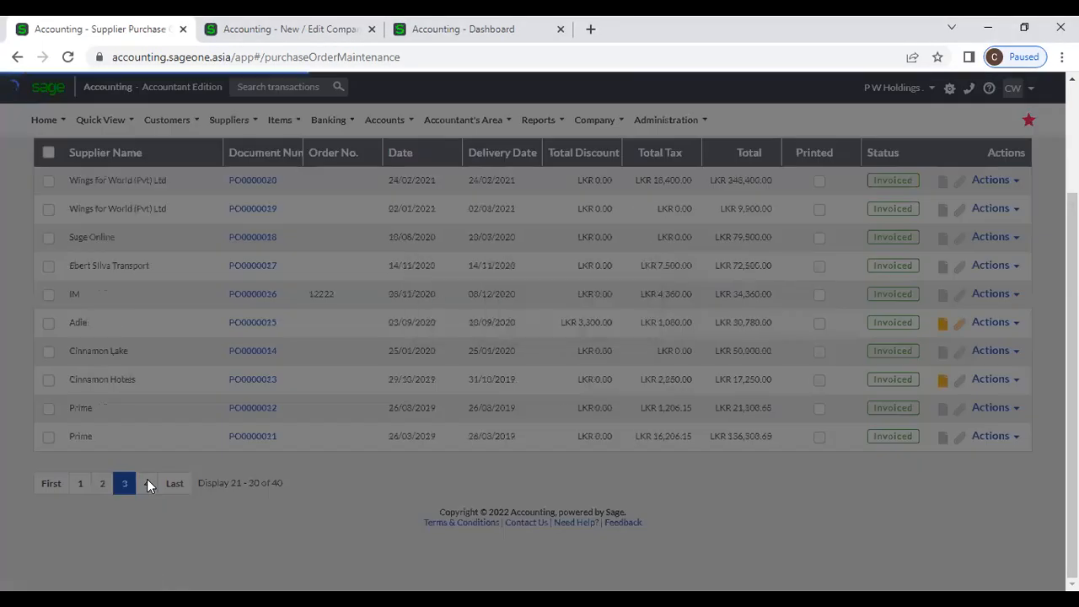
{"action": "left_click", "coordinate": [148, 485]}
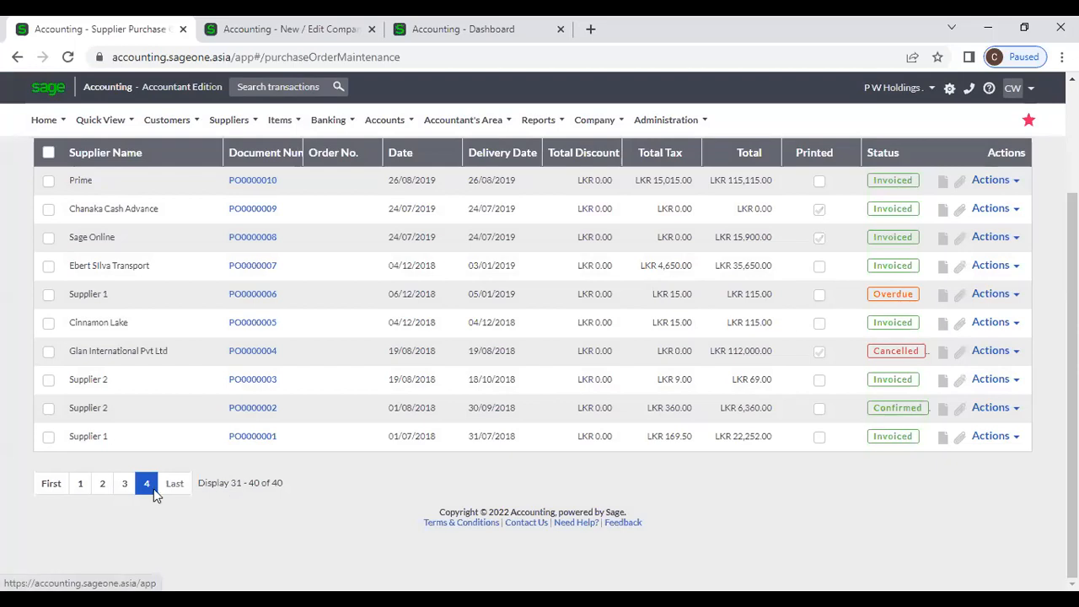
{"action": "left_click", "coordinate": [125, 487]}
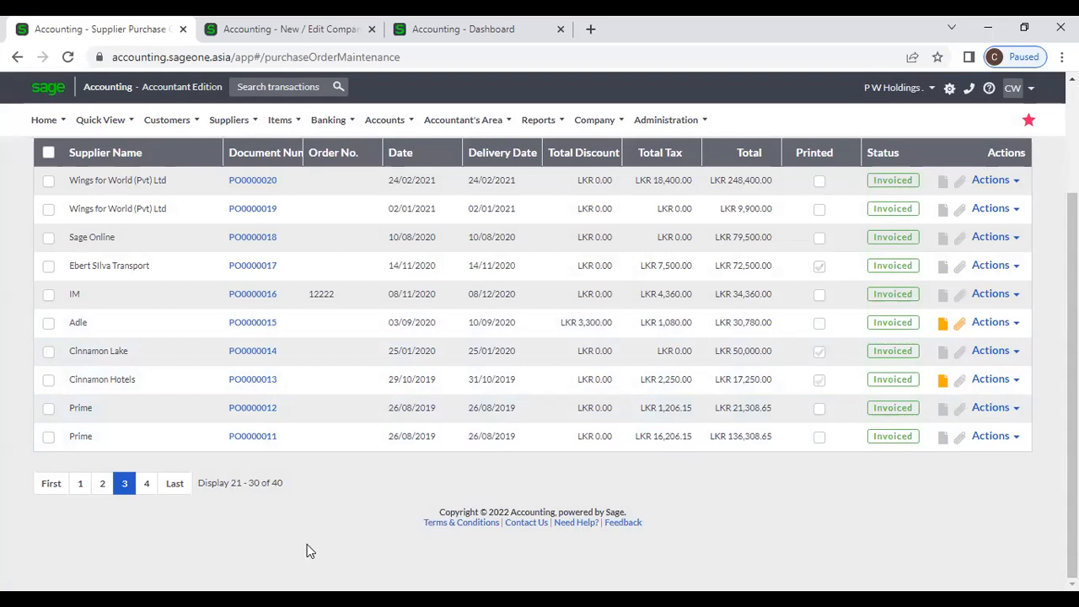
{"action": "scroll", "coordinate": [308, 546], "scroll_direction": "up", "scroll_amount": 2}
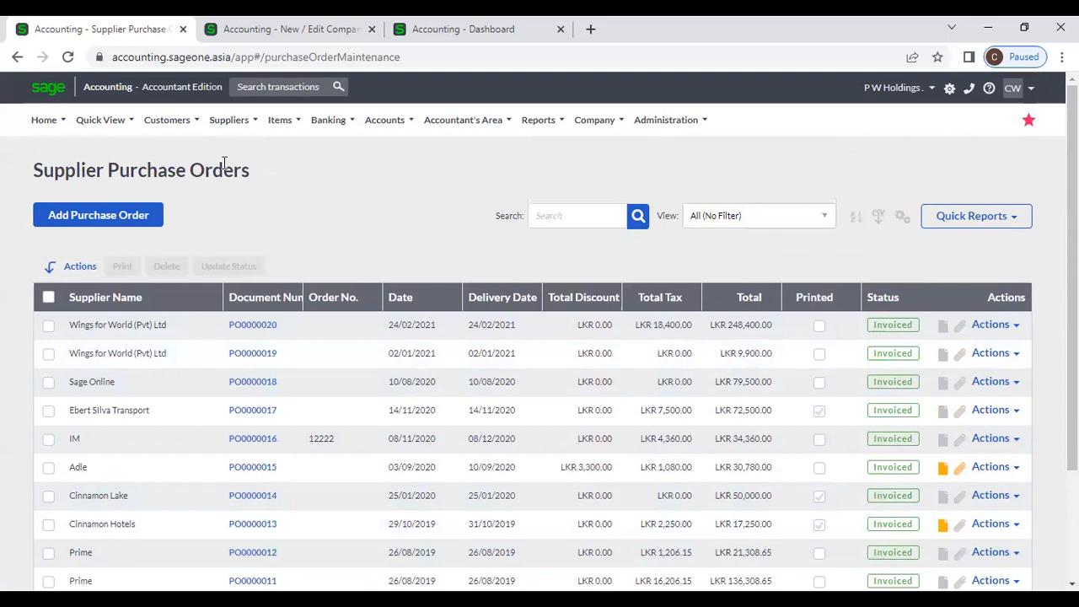
{"action": "left_click", "coordinate": [229, 120]}
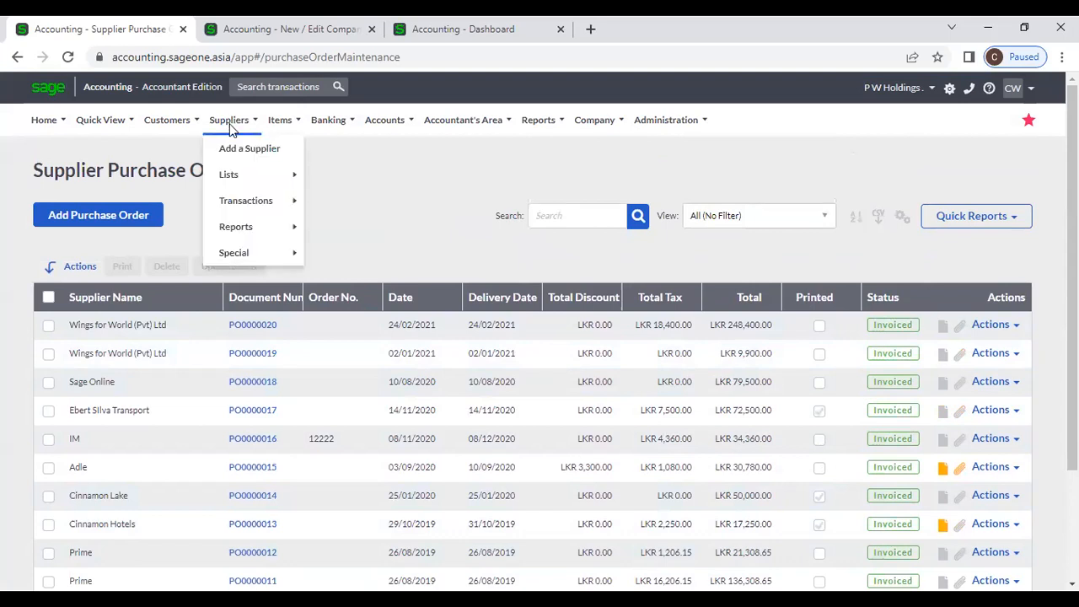
- Visit the Supplier Invoices list, then return to Supplier Purchase Orders led by PO0000040
{"action": "mouse_move", "coordinate": [245, 200]}
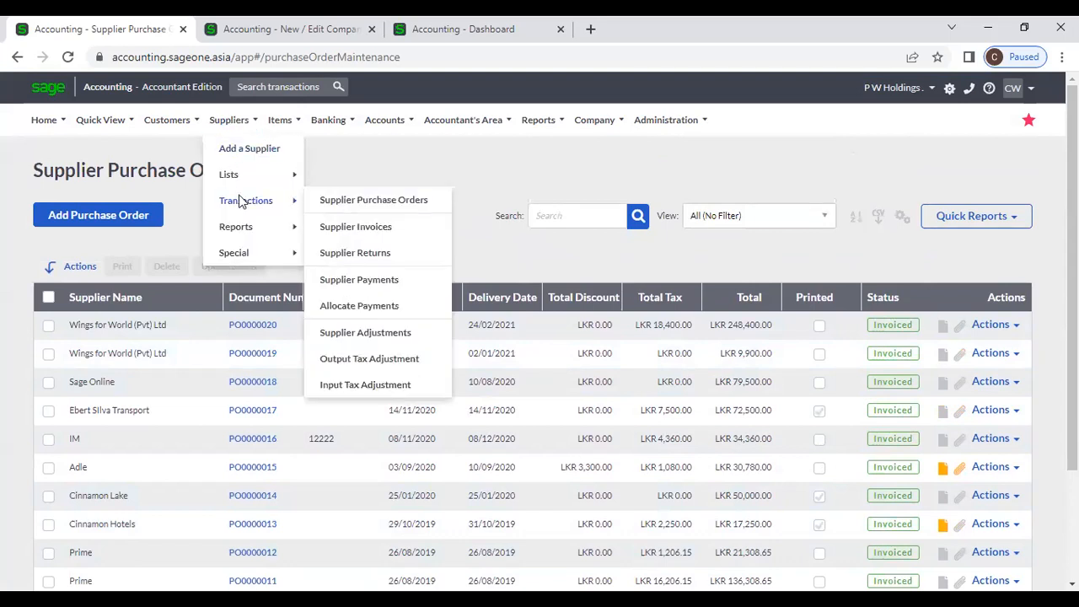
{"action": "left_click", "coordinate": [353, 218]}
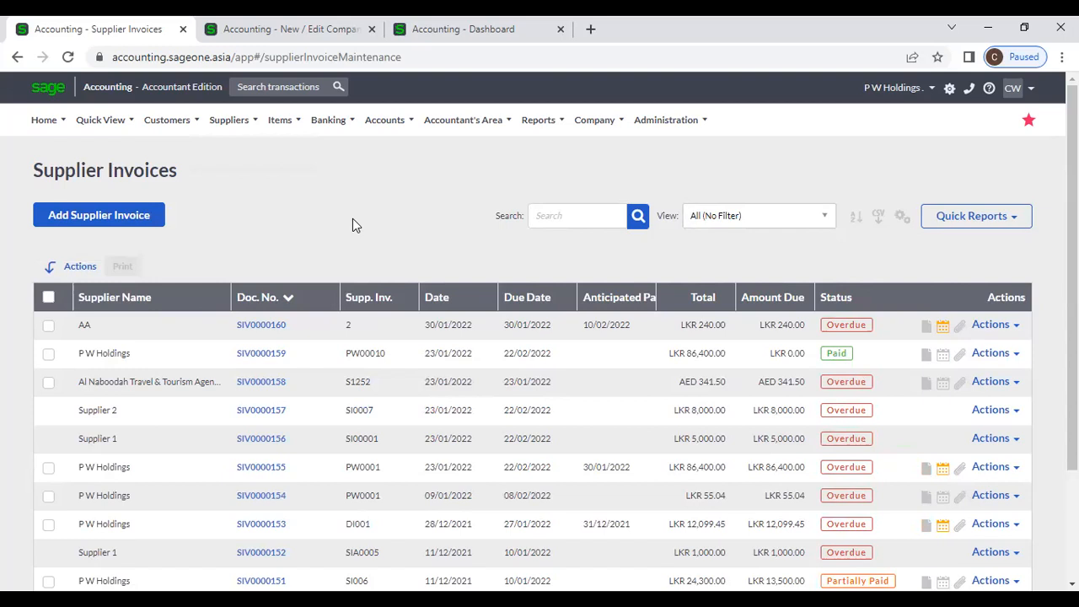
{"action": "left_click", "coordinate": [228, 120]}
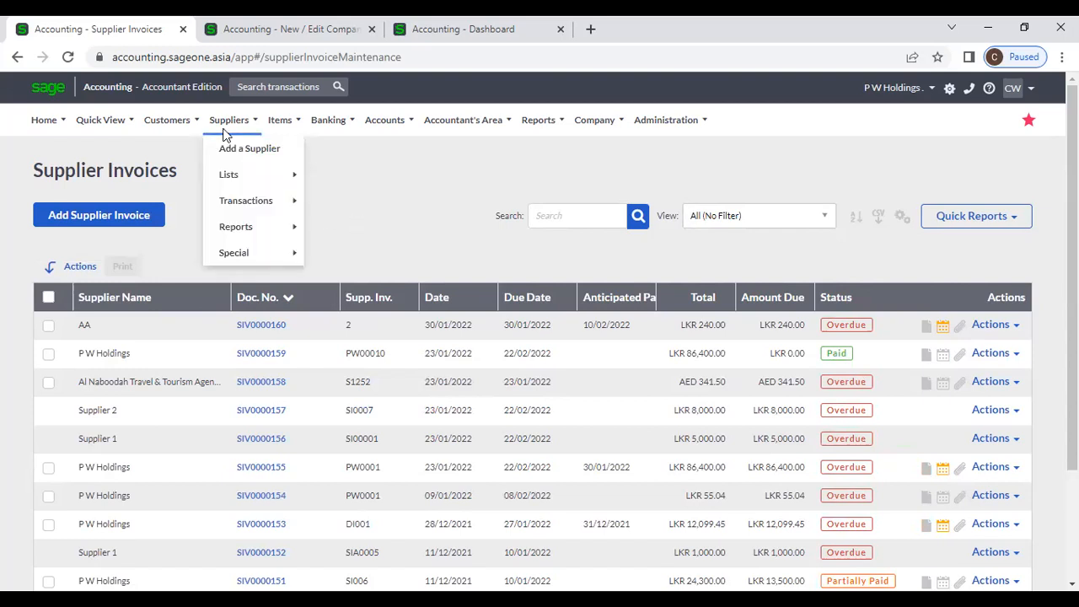
{"action": "mouse_move", "coordinate": [236, 202]}
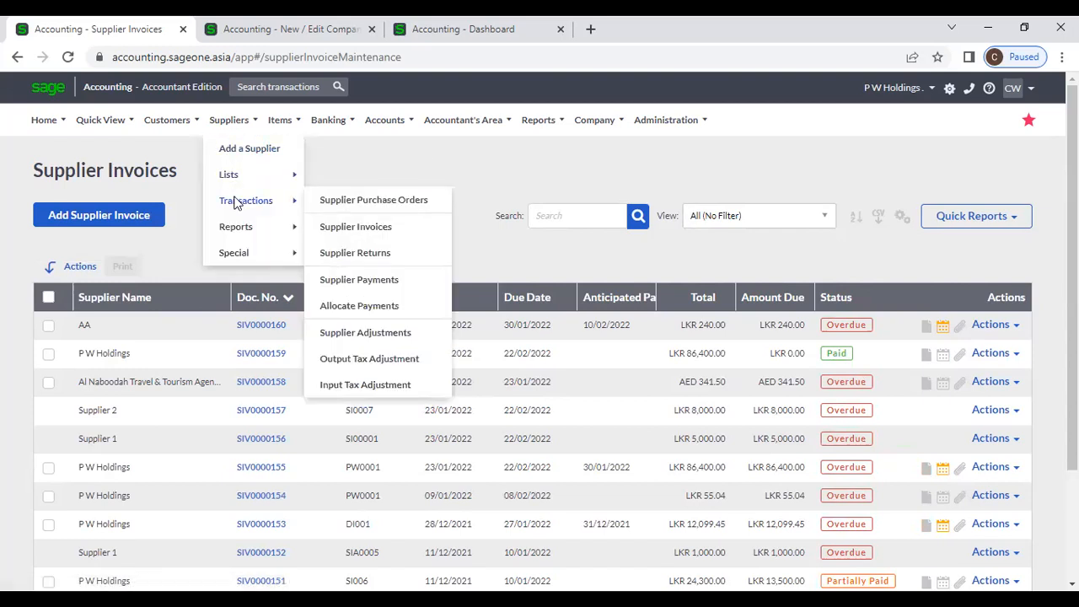
{"action": "left_click", "coordinate": [321, 203]}
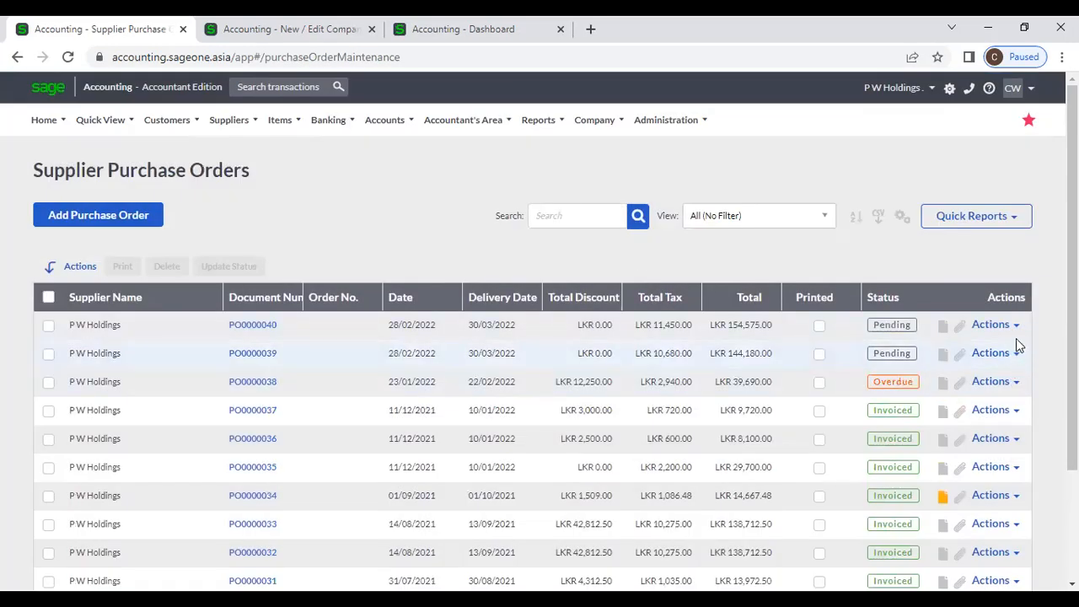
{"action": "left_click", "coordinate": [1016, 329]}
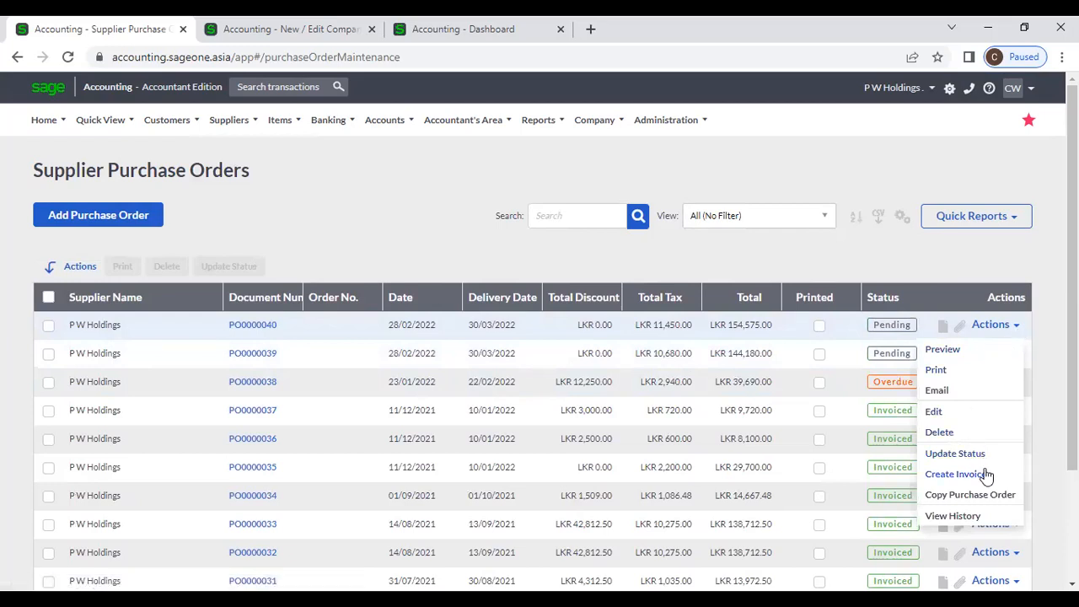
- Create a supplier invoice from purchase order PO0000040 with its two item lines
{"action": "left_click", "coordinate": [945, 261]}
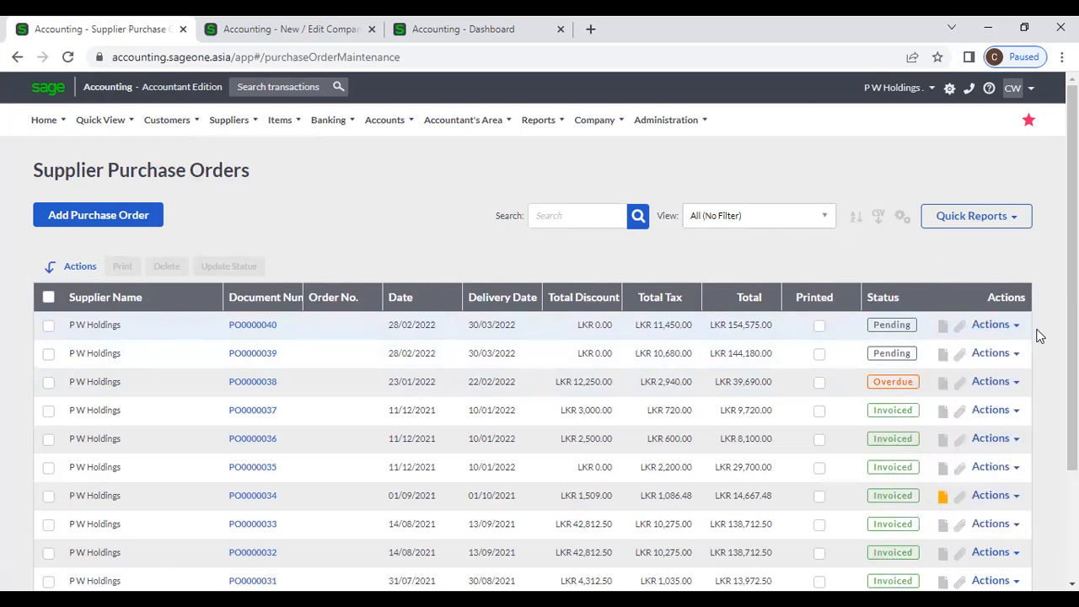
{"action": "left_click", "coordinate": [1007, 326]}
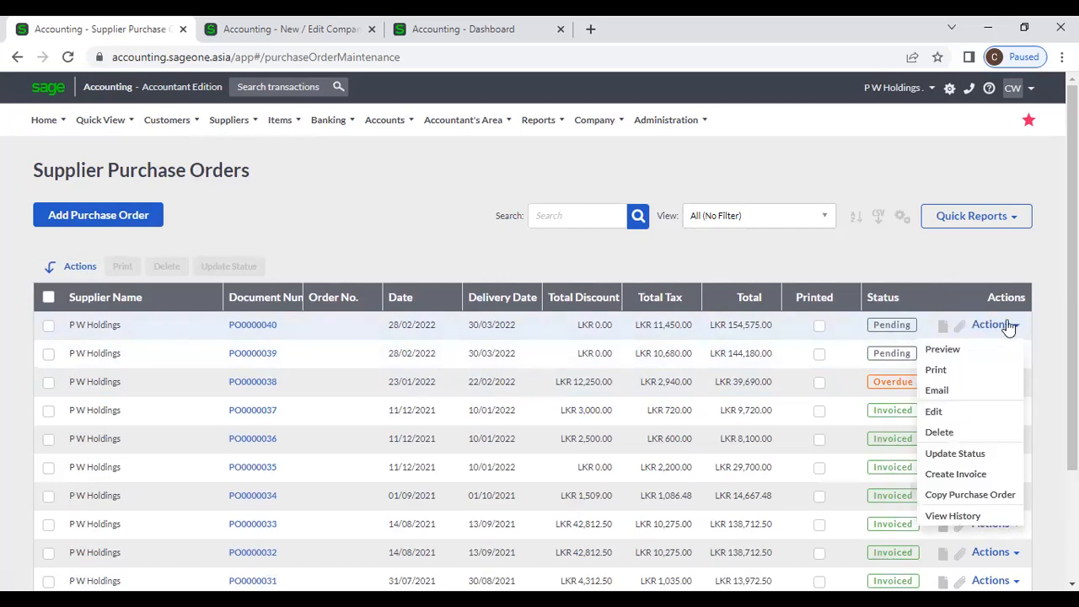
{"action": "left_click", "coordinate": [955, 475]}
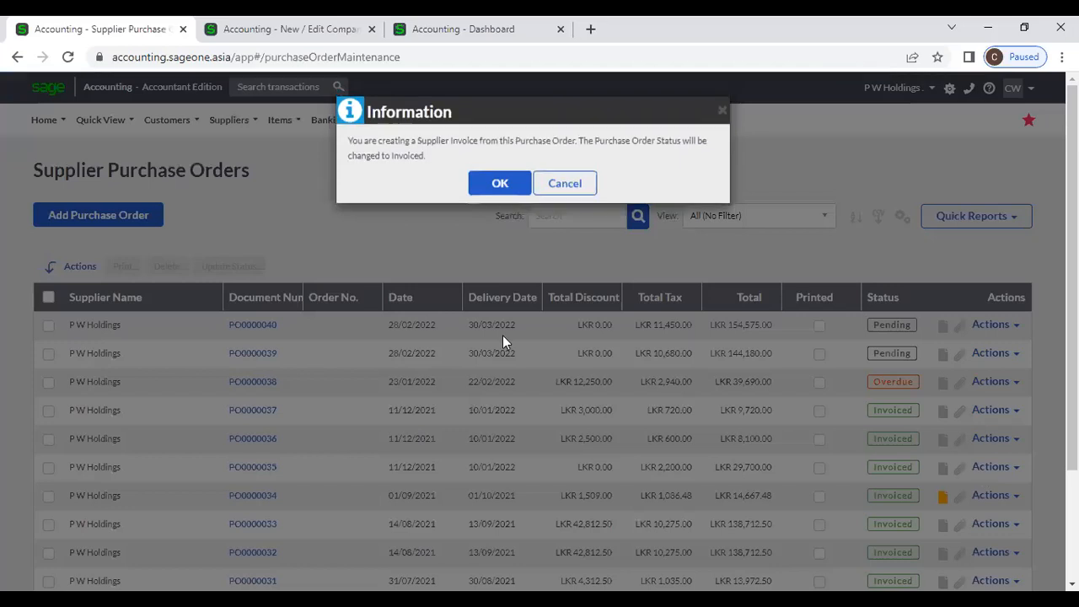
{"action": "left_click", "coordinate": [497, 185]}
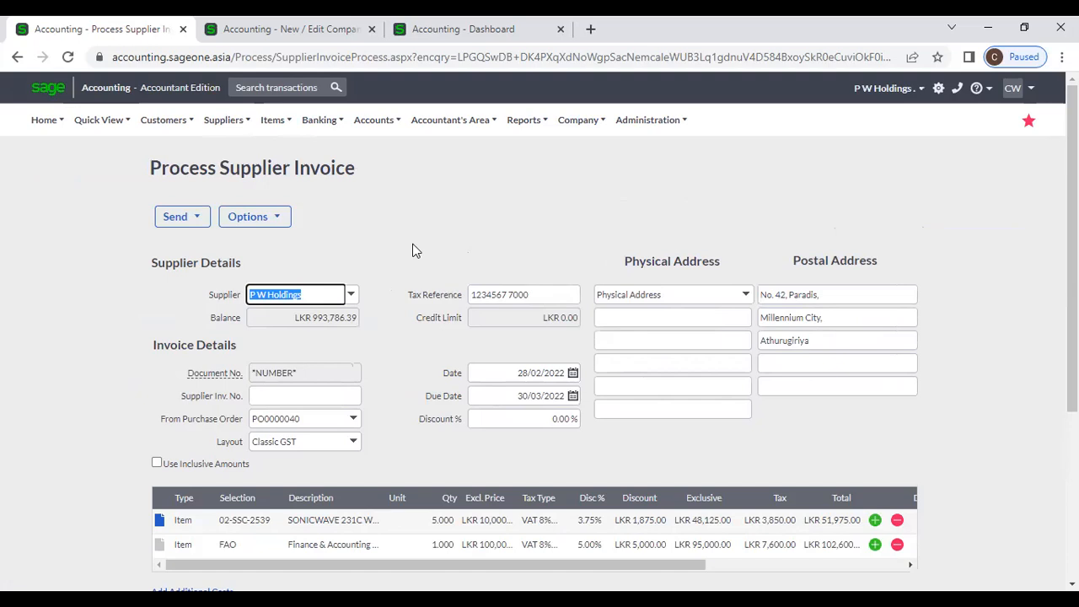
- Change item 02-SSC-2539's quantity from 5 to 4 and save the draft invoice
{"action": "left_click", "coordinate": [426, 260]}
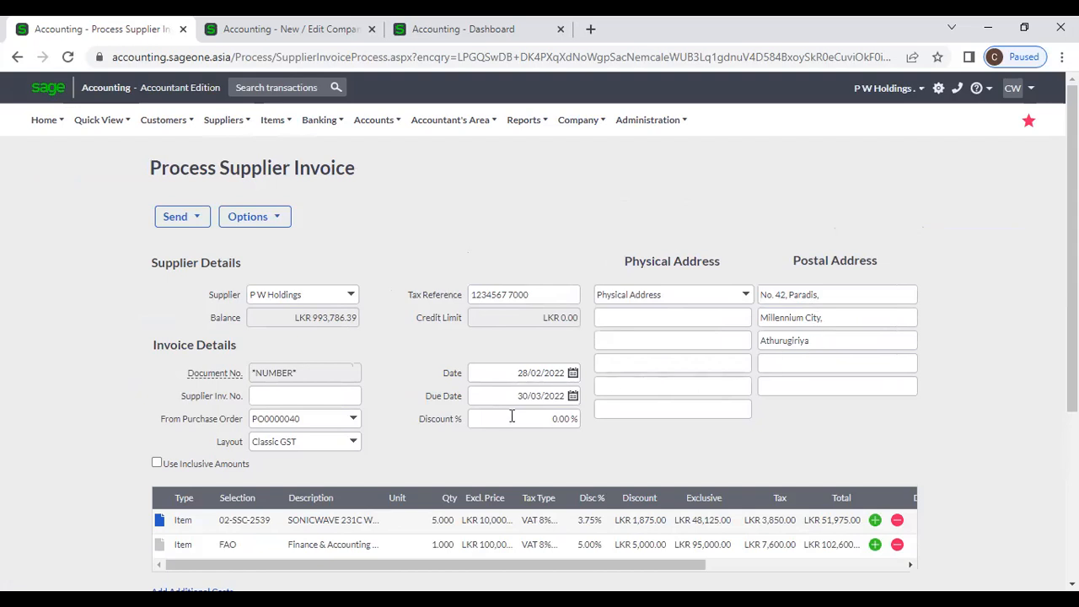
{"action": "scroll", "coordinate": [510, 414], "scroll_direction": "down", "scroll_amount": 1}
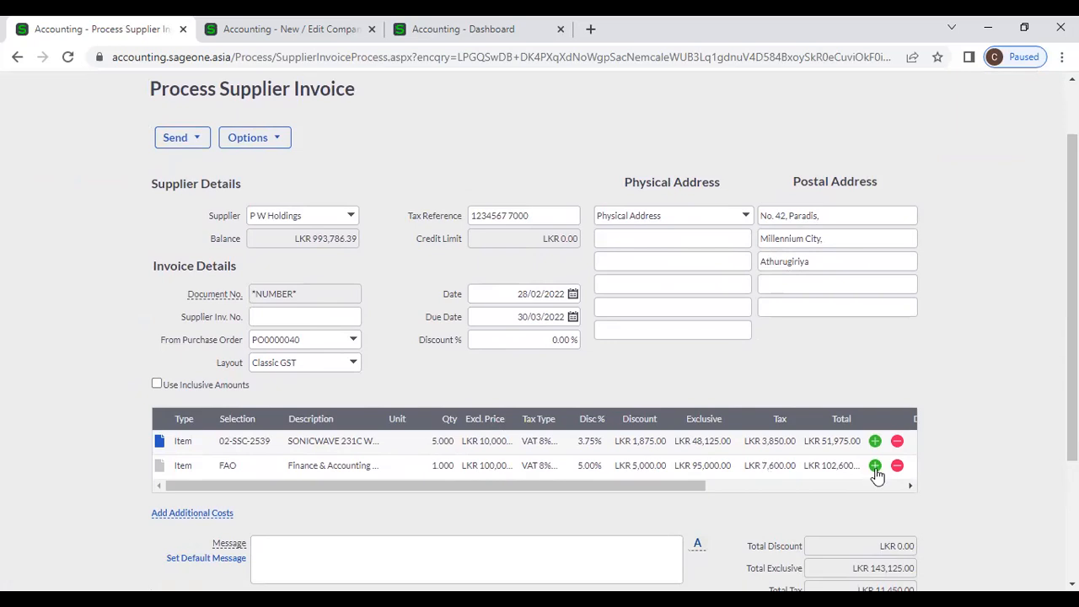
{"action": "scroll", "coordinate": [877, 474], "scroll_direction": "down", "scroll_amount": 1}
{"action": "scroll", "coordinate": [829, 476], "scroll_direction": "down", "scroll_amount": 1}
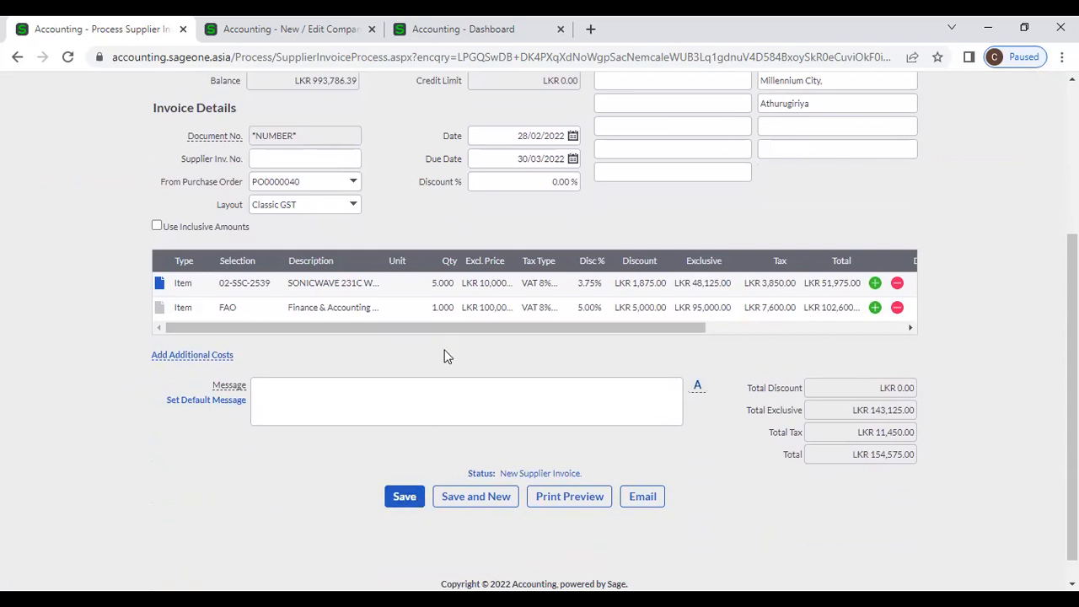
{"action": "left_click", "coordinate": [434, 284]}
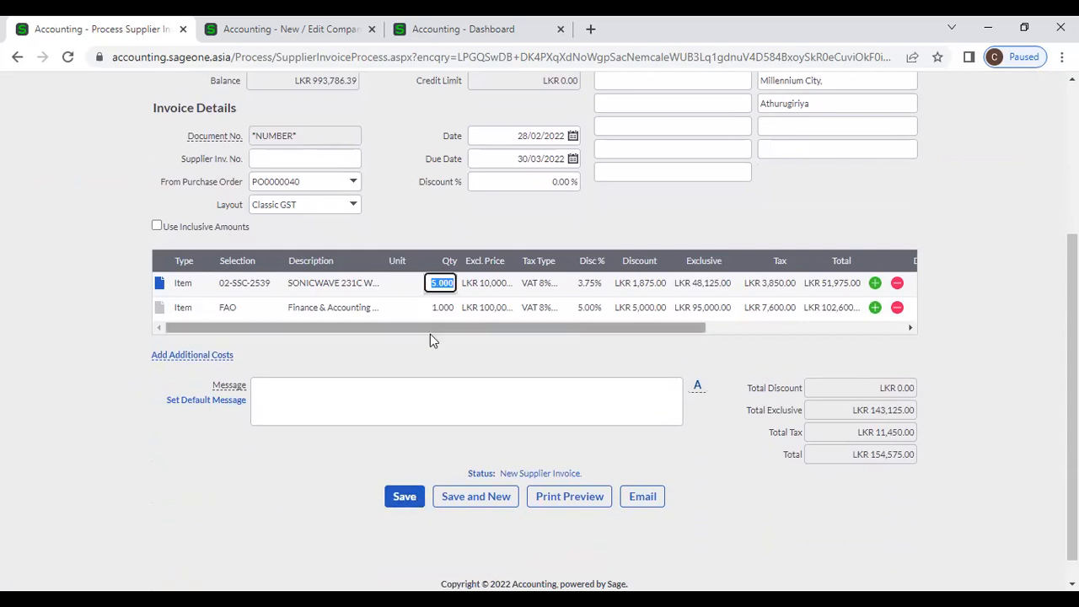
{"action": "type", "text": "4"}
{"action": "left_click", "coordinate": [260, 502]}
{"action": "left_click", "coordinate": [406, 497]}
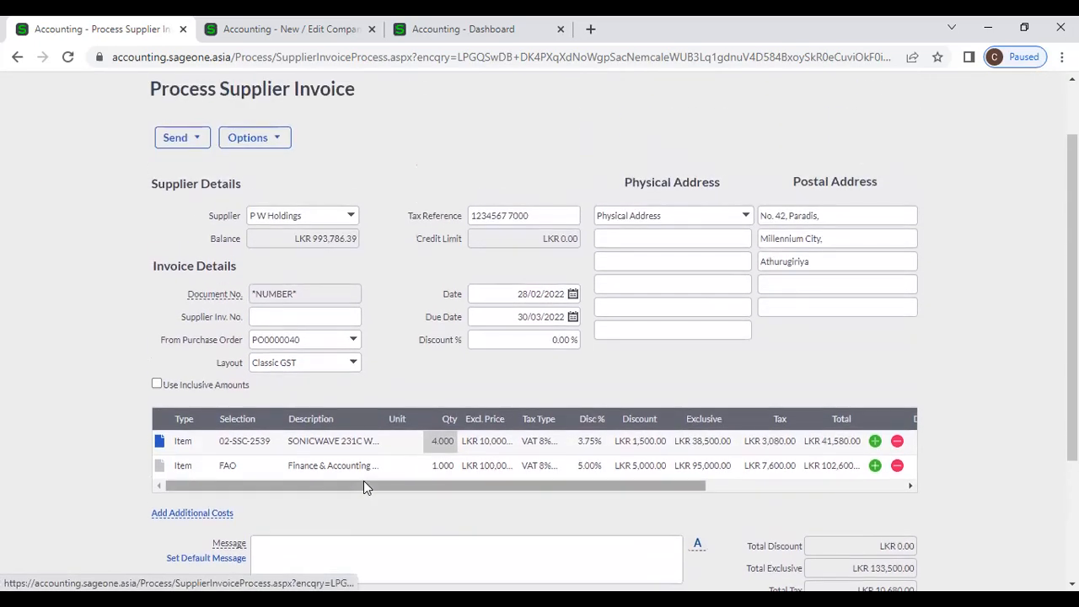
- Head for the Supplier Invoices list, bringing up the unsaved-page prompt
{"action": "scroll", "coordinate": [381, 163], "scroll_direction": "up", "scroll_amount": 2}
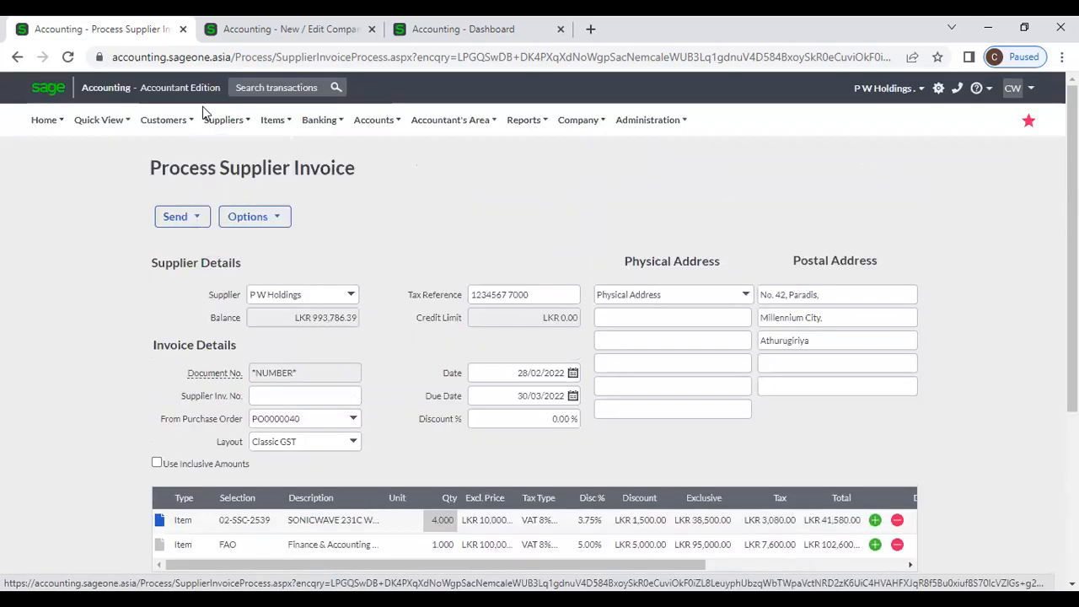
{"action": "mouse_move", "coordinate": [224, 123]}
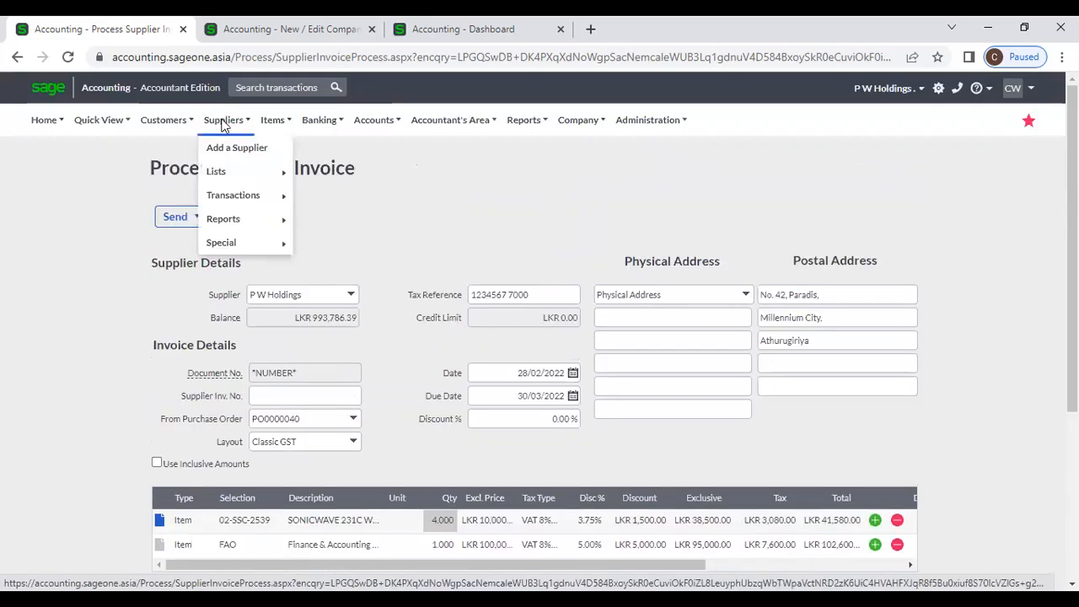
{"action": "mouse_move", "coordinate": [228, 198]}
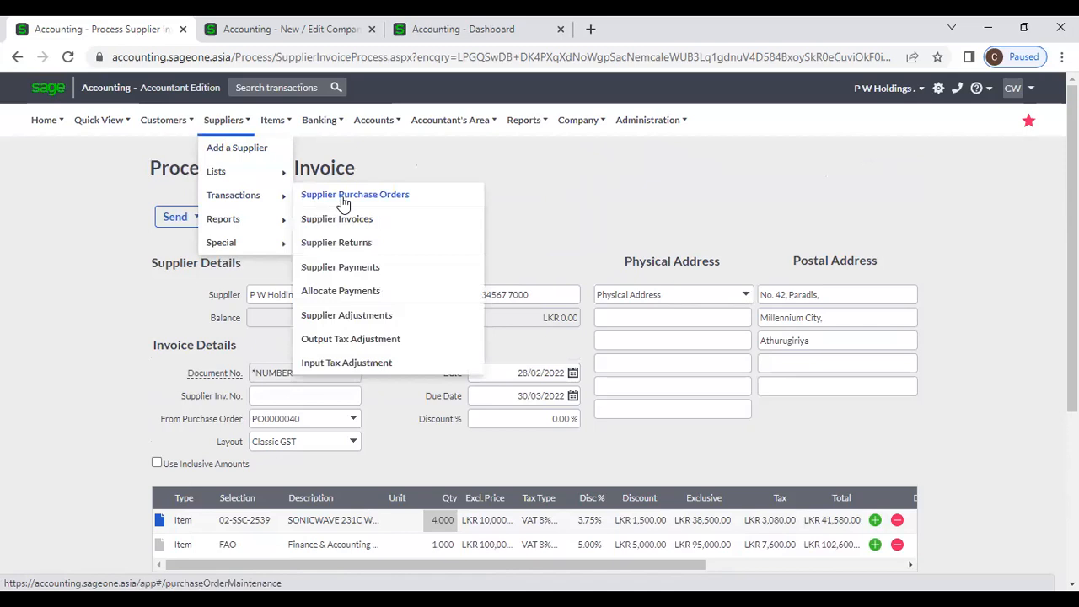
{"action": "left_click", "coordinate": [357, 220]}
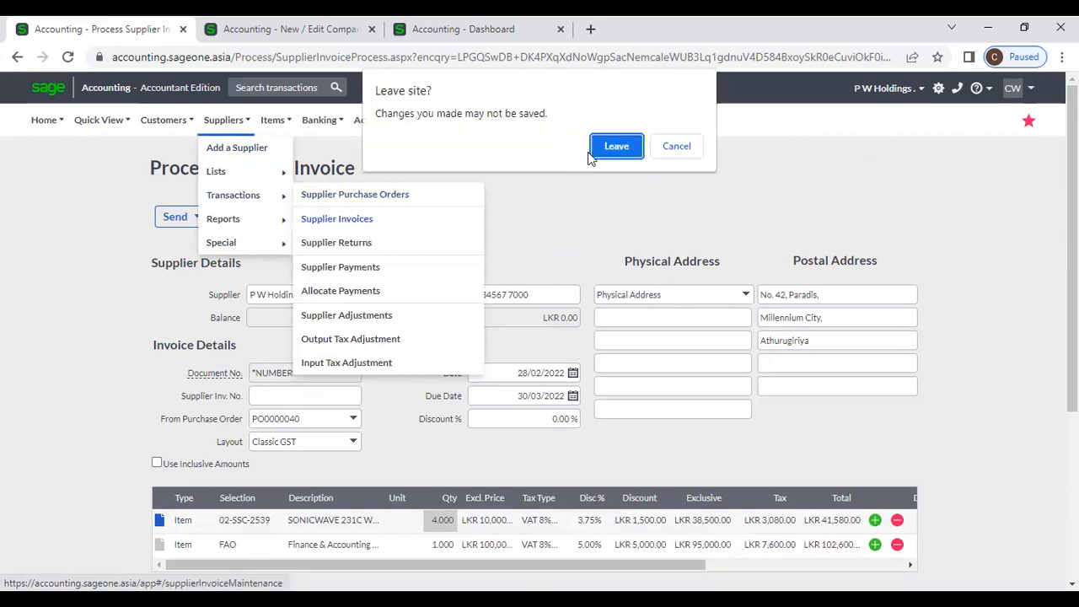
- Leave the unsaved page and start a new supplier invoice for P W Holdings
{"action": "left_click", "coordinate": [615, 144]}
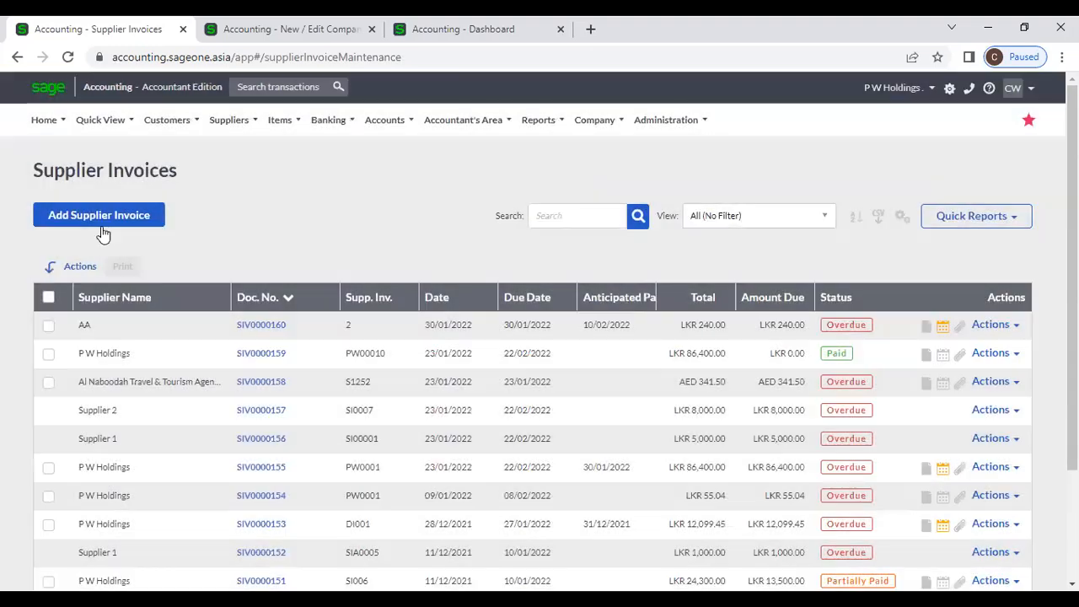
{"action": "left_click", "coordinate": [101, 224]}
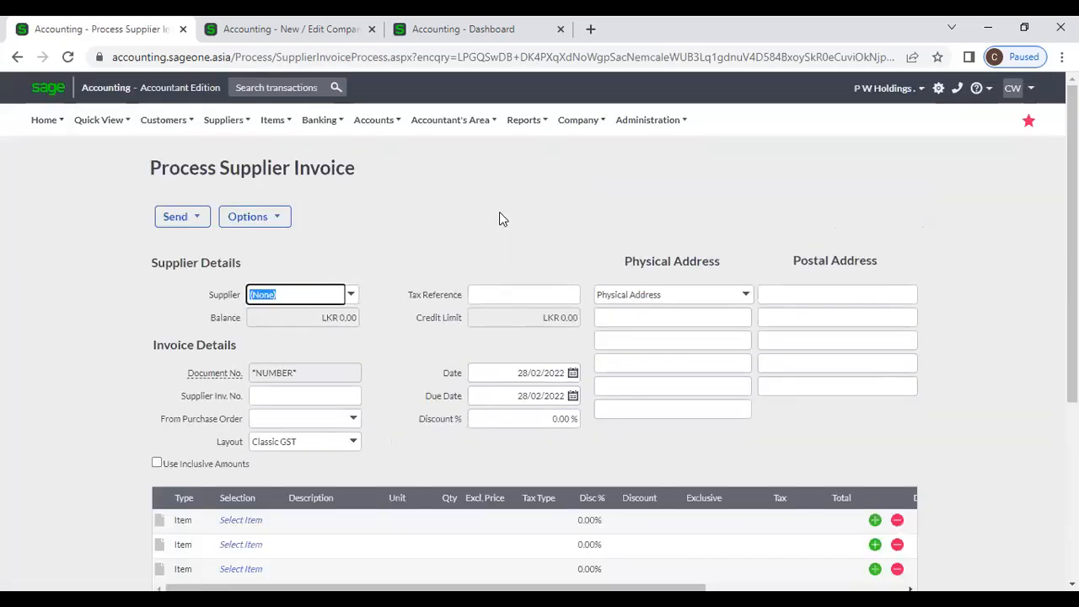
{"action": "type", "text": "p"}
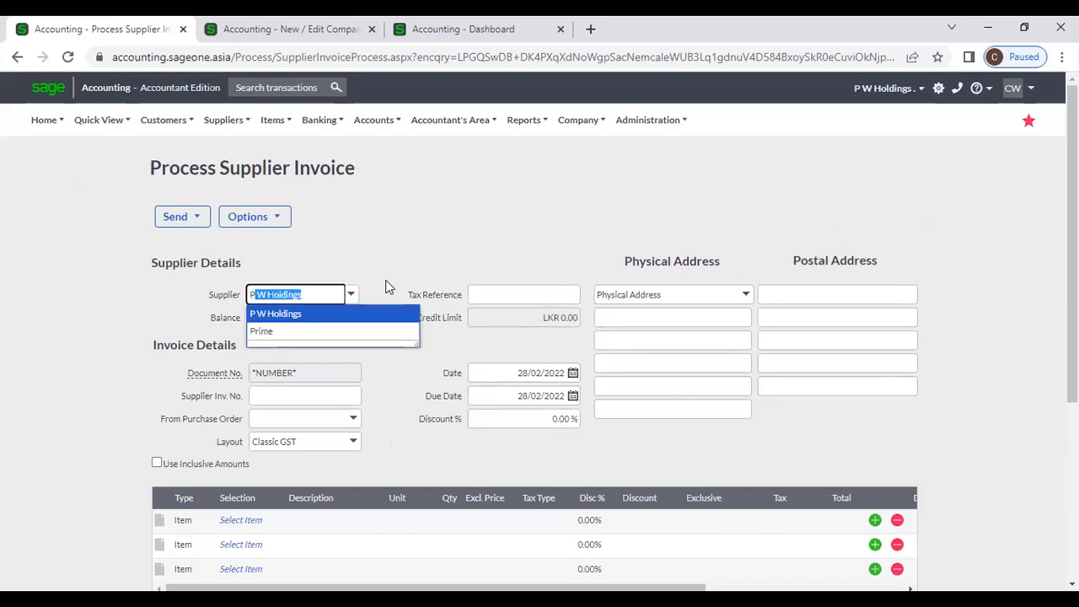
{"action": "left_click", "coordinate": [364, 314]}
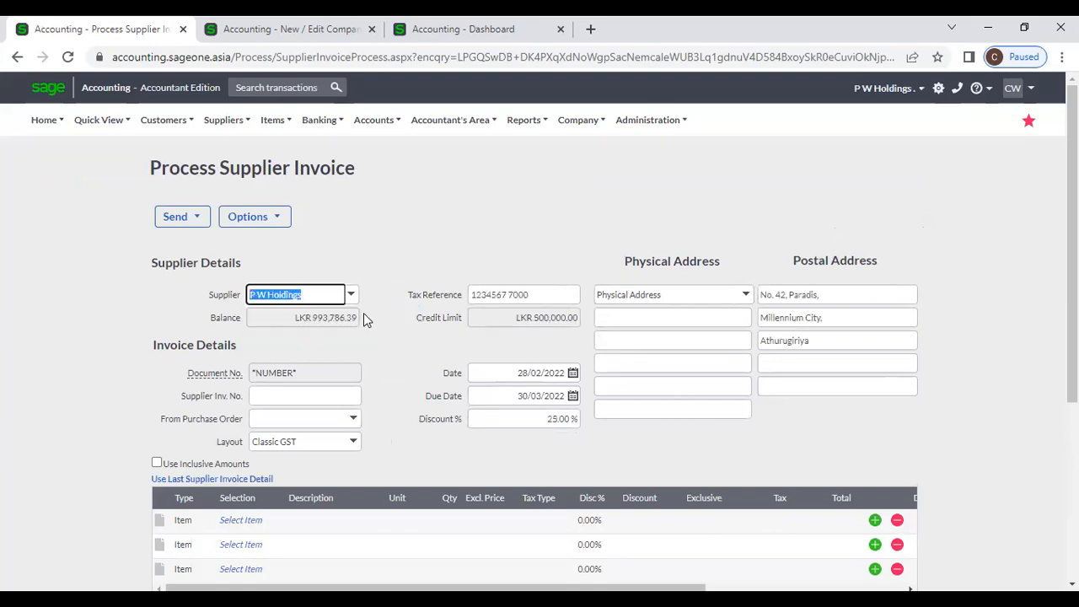
{"action": "left_click", "coordinate": [380, 277]}
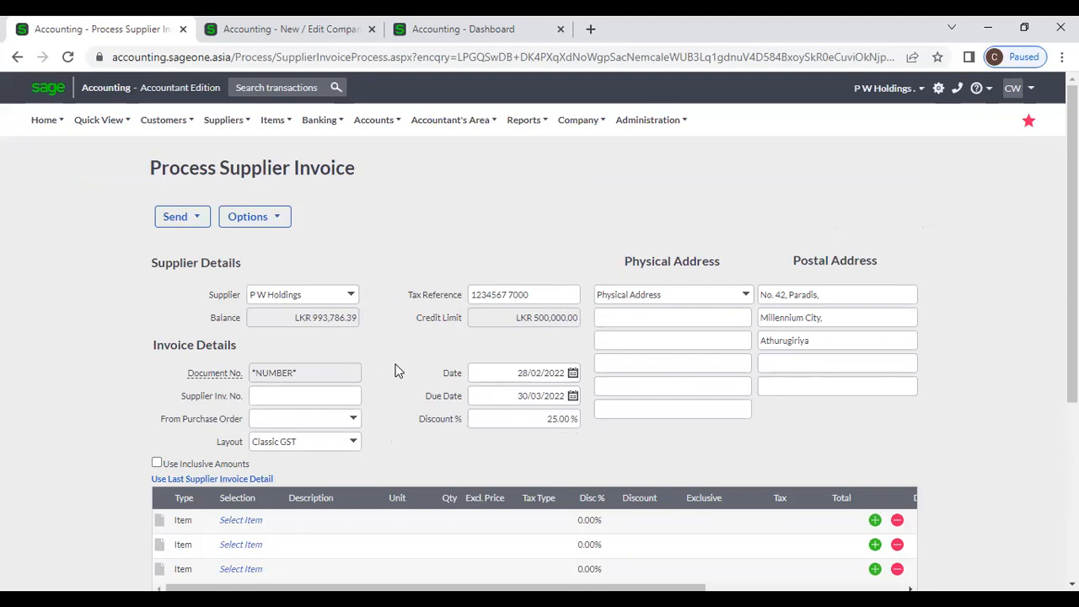
- Confirm the invoice discount at 25.00 % with no item lines yet
{"action": "left_click", "coordinate": [521, 416]}
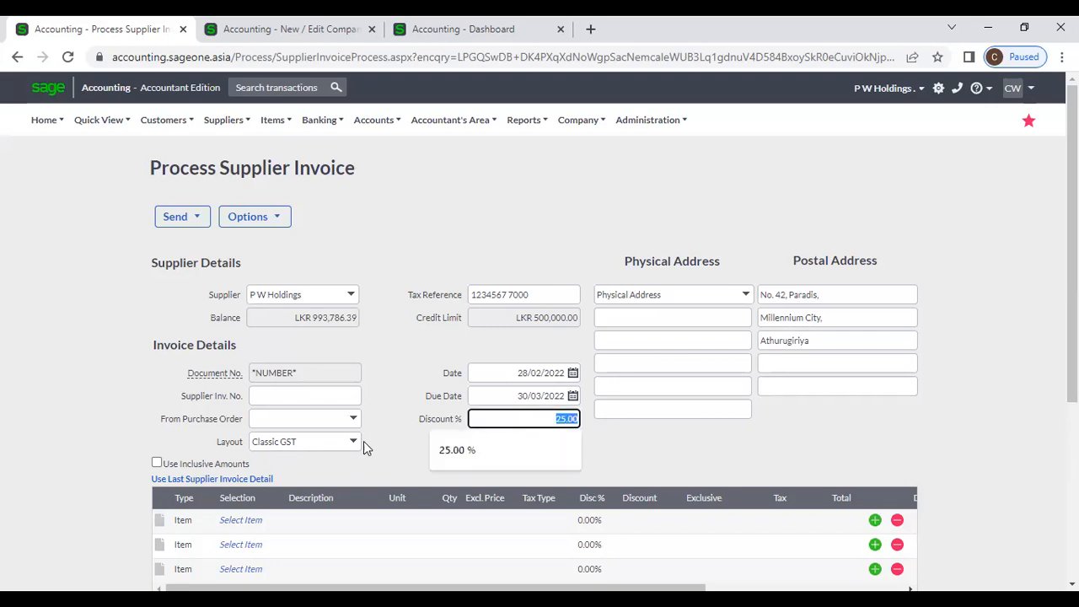
{"action": "left_click", "coordinate": [406, 429]}
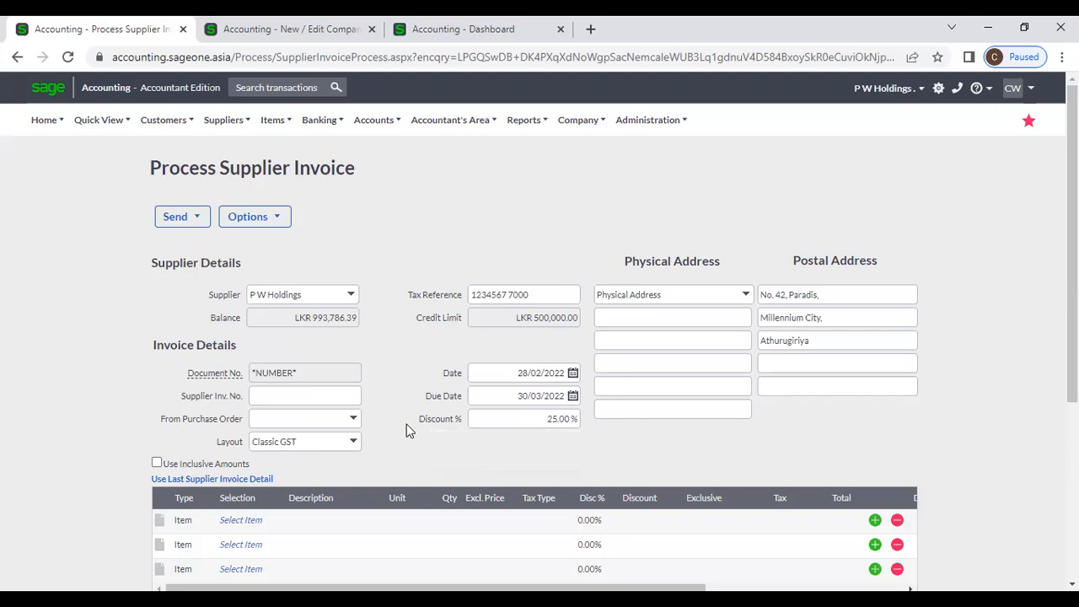
{"action": "scroll", "coordinate": [406, 428], "scroll_direction": "down", "scroll_amount": 2}
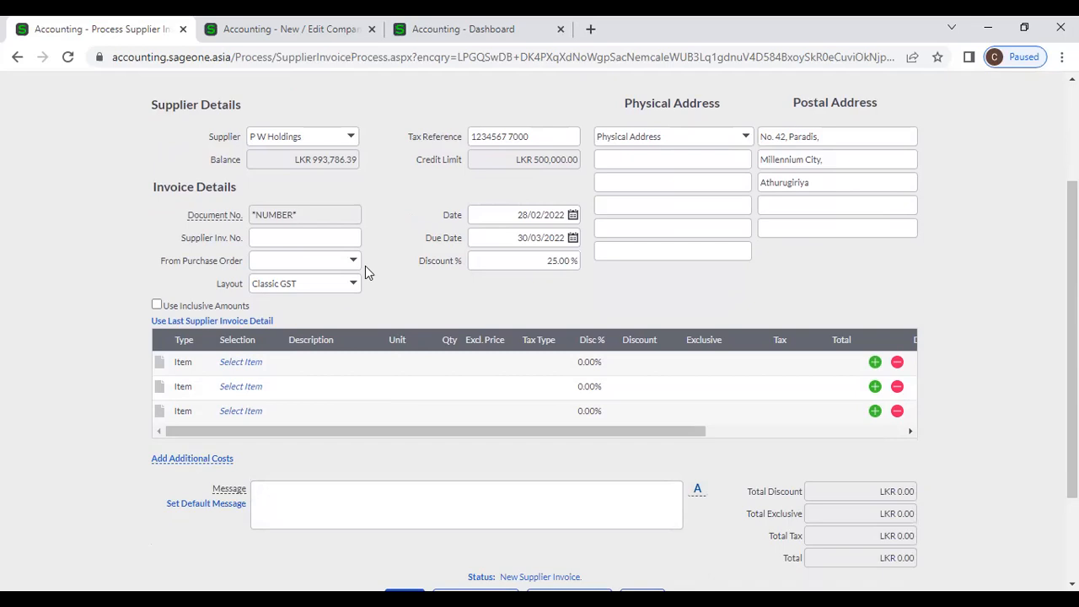
{"action": "left_click", "coordinate": [355, 262]}
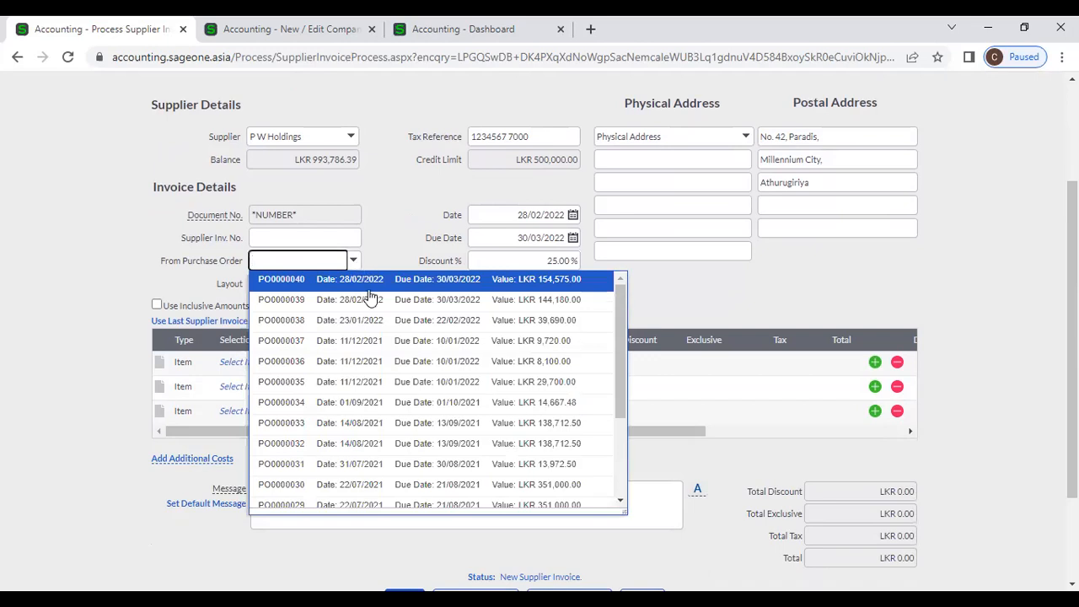
- Link purchase order PO0000039, loading two lines totalling LKR 144,180.00
{"action": "left_click", "coordinate": [373, 301]}
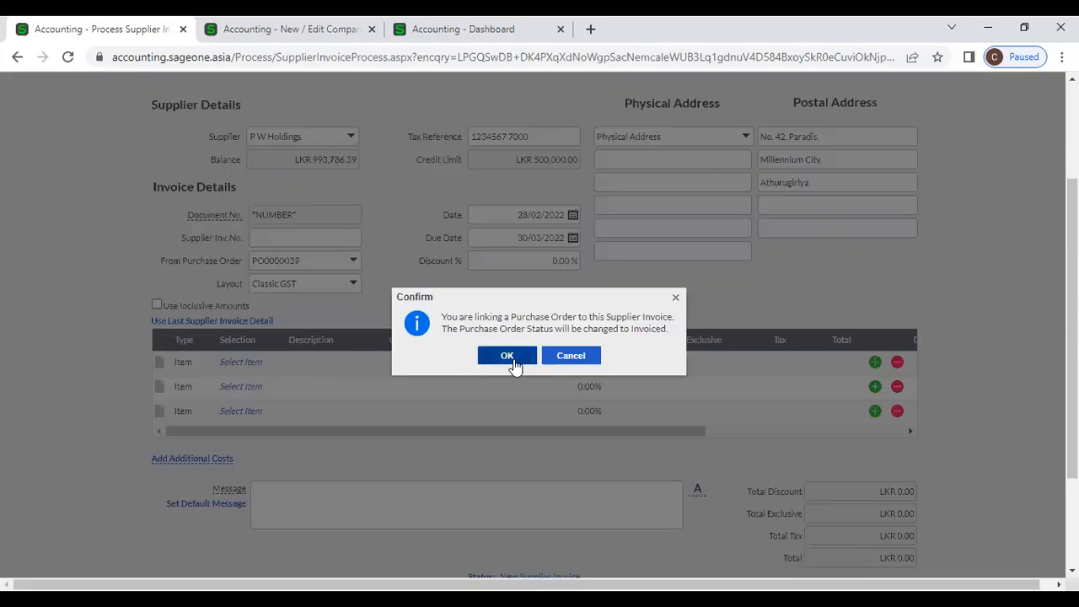
{"action": "left_click", "coordinate": [506, 355]}
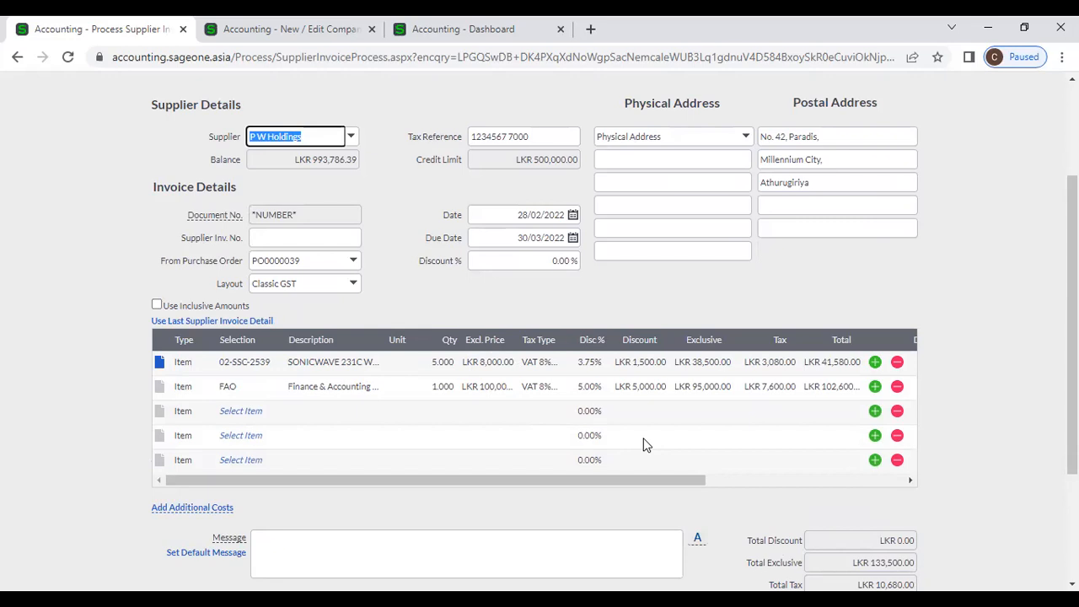
{"action": "scroll", "coordinate": [643, 444], "scroll_direction": "down", "scroll_amount": 1}
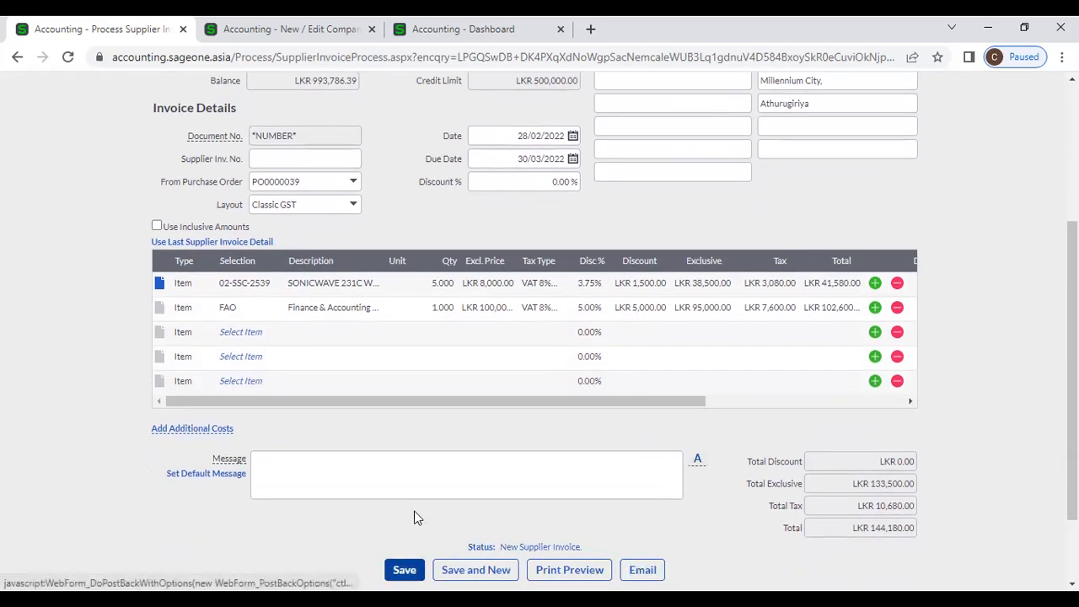
{"action": "scroll", "coordinate": [414, 511], "scroll_direction": "up", "scroll_amount": 3}
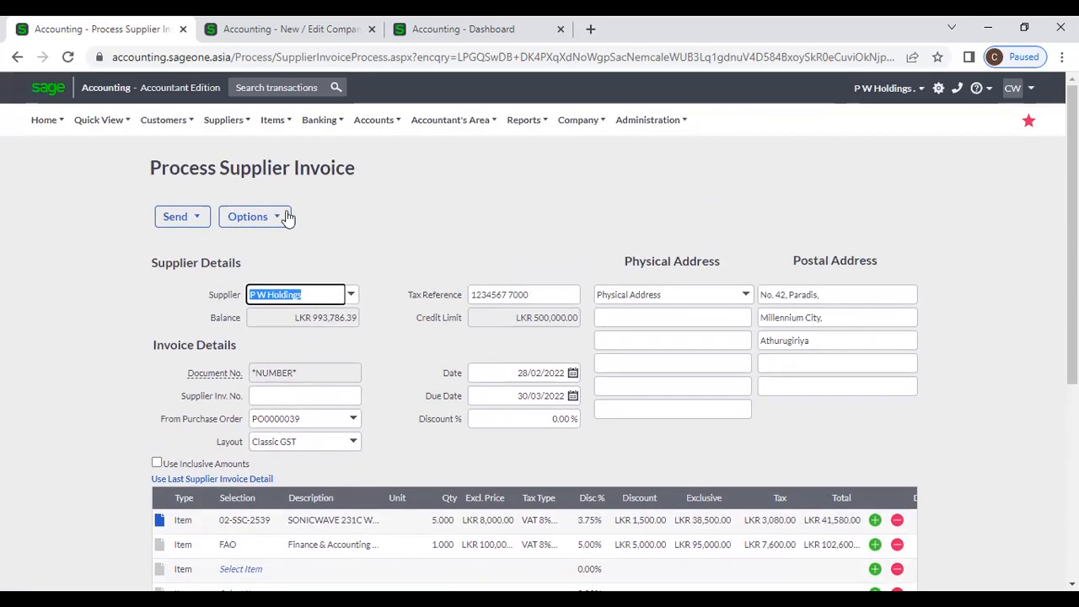
- Discard the unsaved P W Holdings invoice and go to the Supplier Invoices list
{"action": "left_click", "coordinate": [224, 122]}
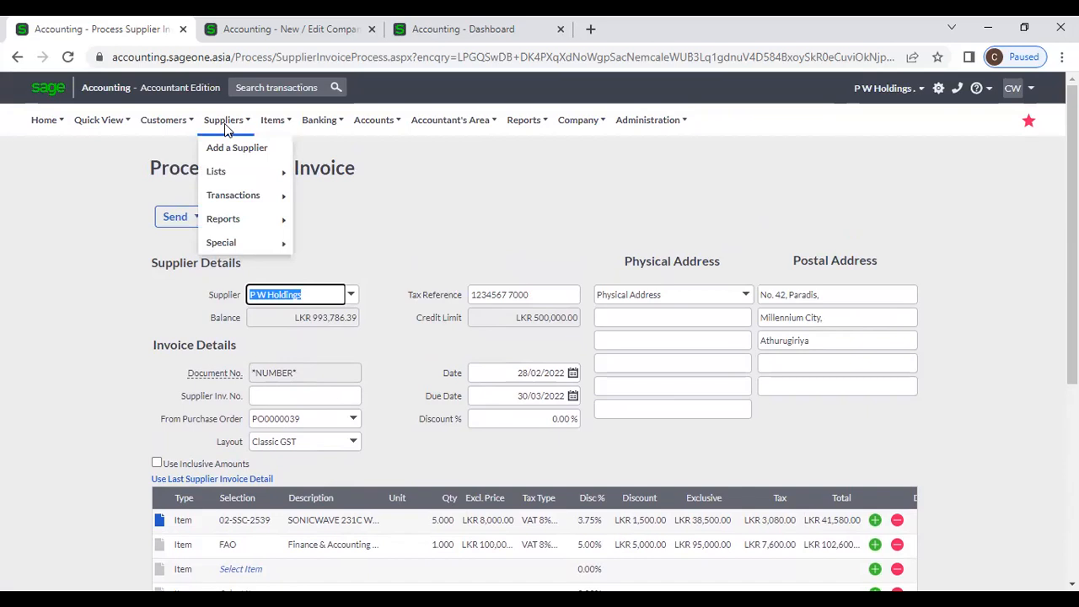
{"action": "mouse_move", "coordinate": [238, 195]}
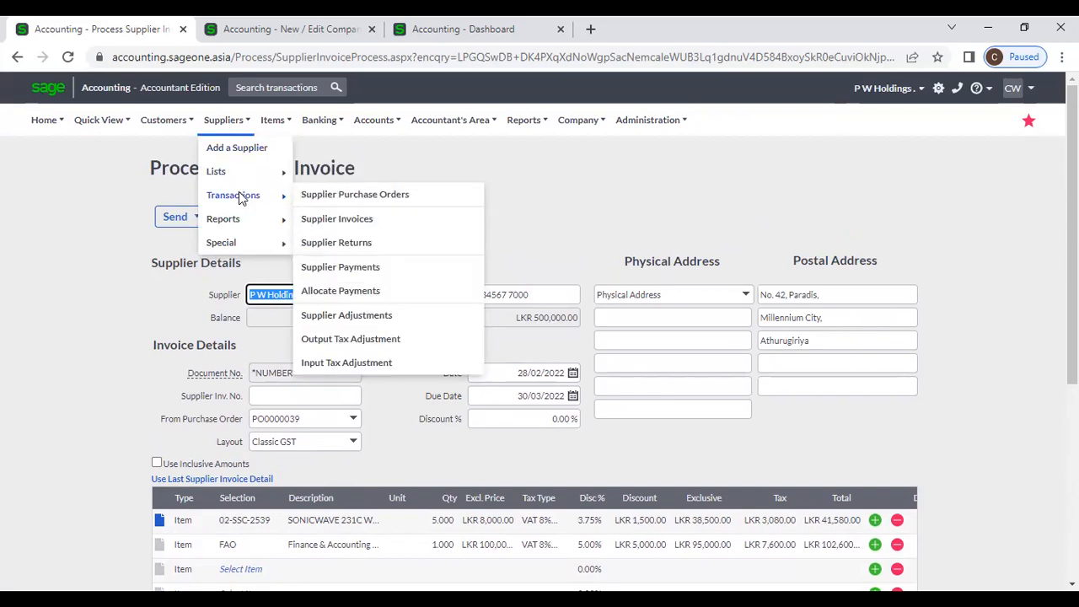
{"action": "double_click", "coordinate": [613, 198]}
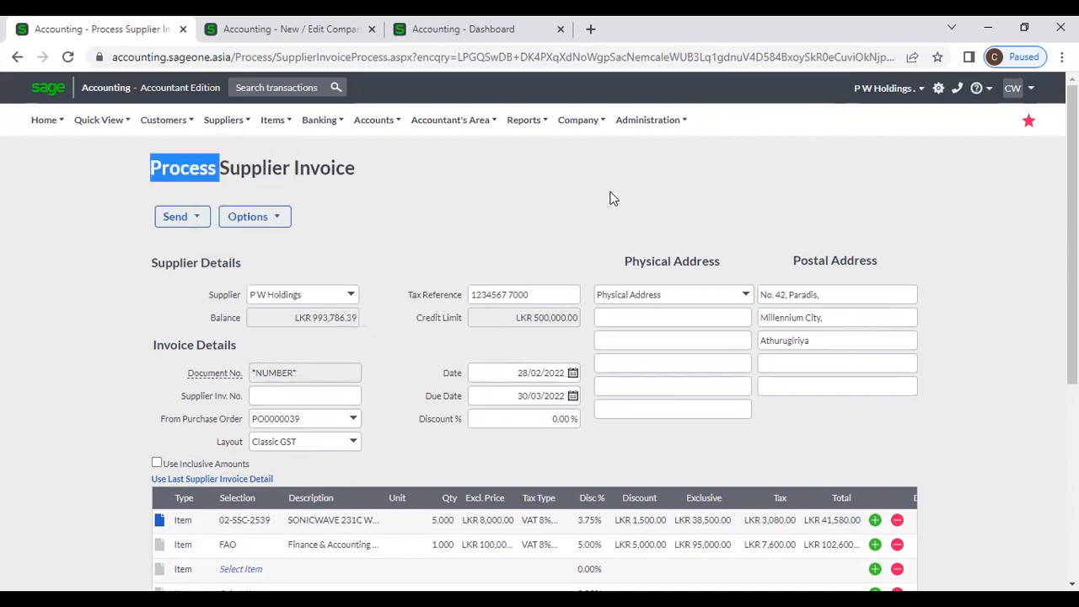
{"action": "left_click", "coordinate": [613, 198]}
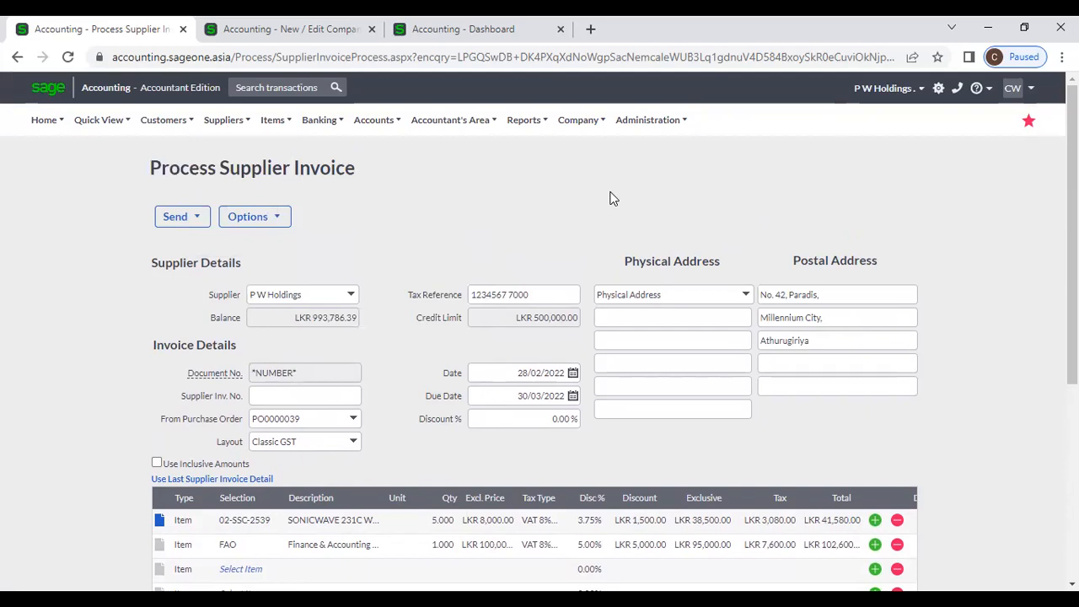
{"action": "mouse_move", "coordinate": [226, 124]}
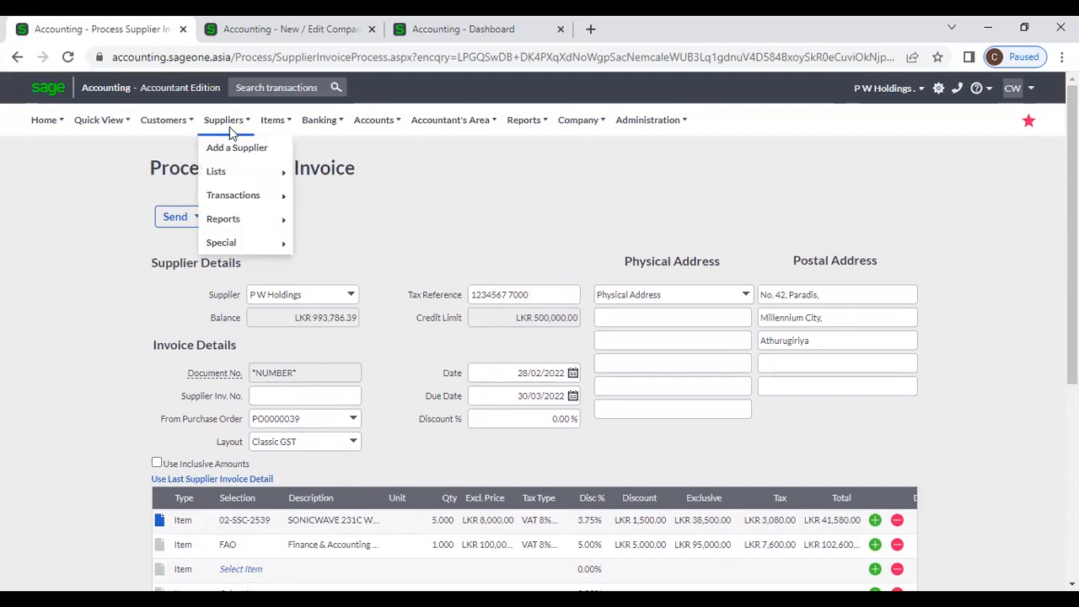
{"action": "mouse_move", "coordinate": [233, 196]}
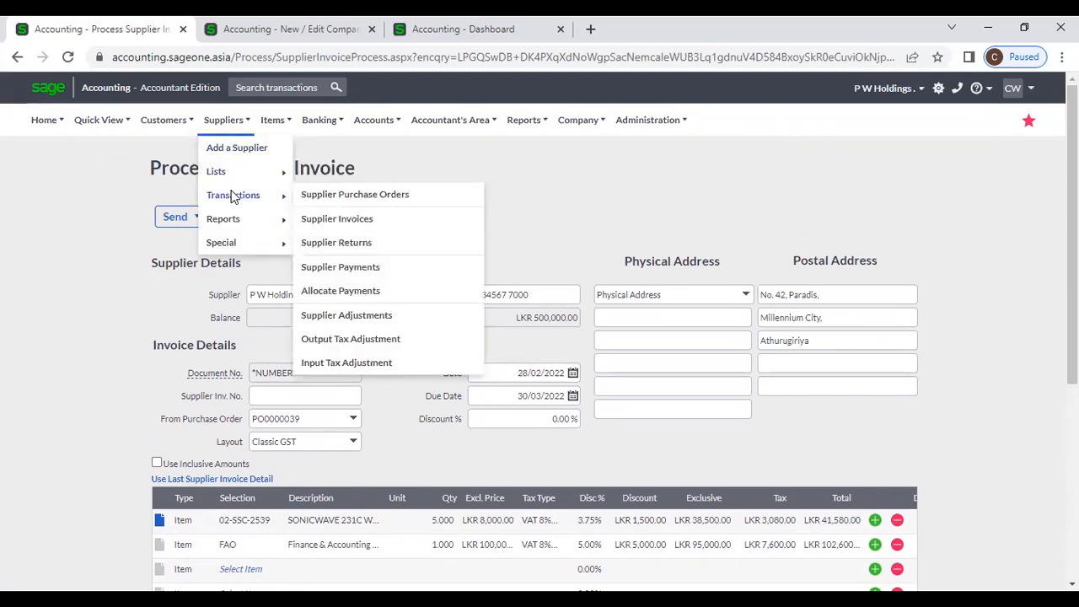
{"action": "left_click", "coordinate": [378, 223]}
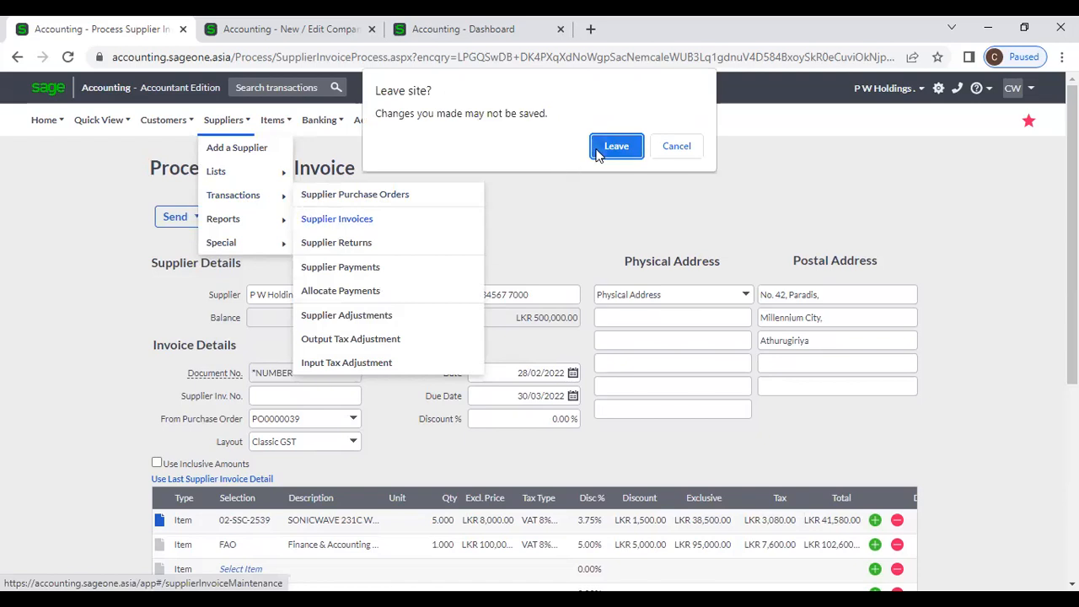
{"action": "key", "text": "Return"}
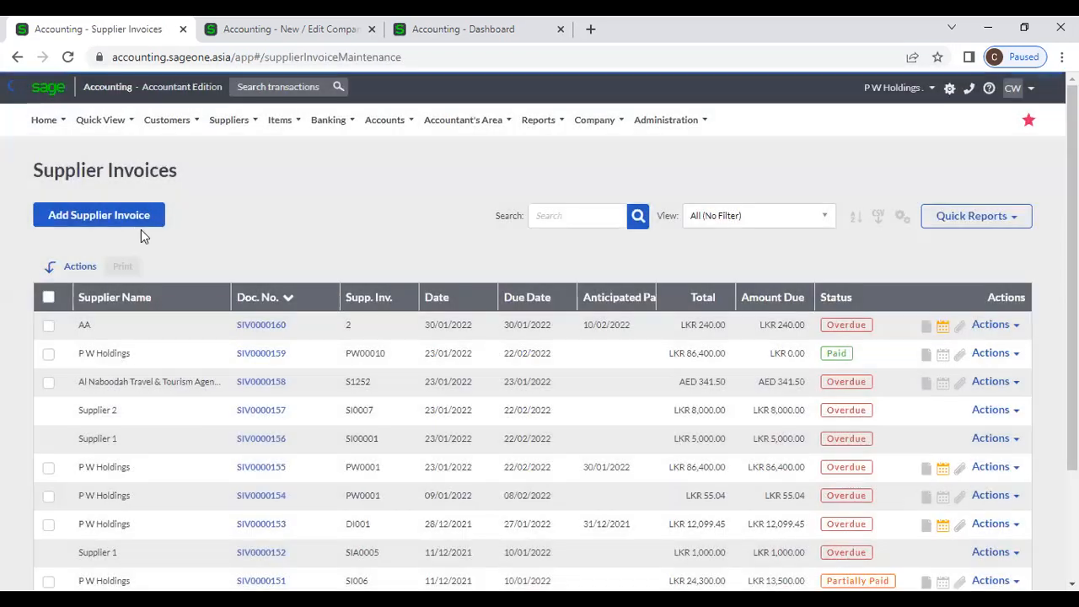
- Start a new supplier invoice for supplier Adle
{"action": "left_click", "coordinate": [141, 224]}
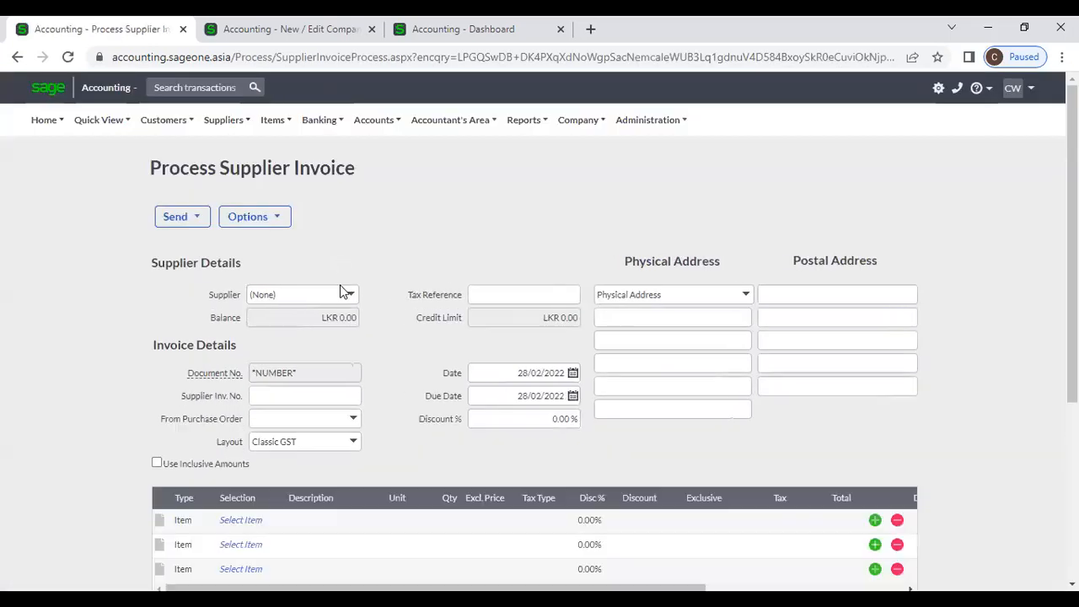
{"action": "left_click", "coordinate": [349, 294]}
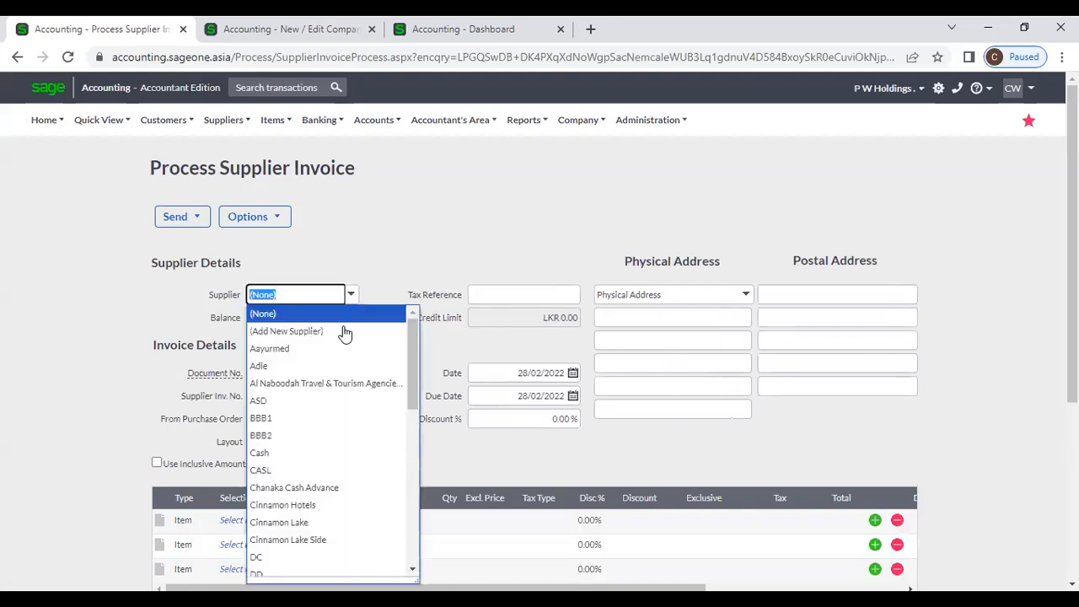
{"action": "left_click", "coordinate": [327, 373]}
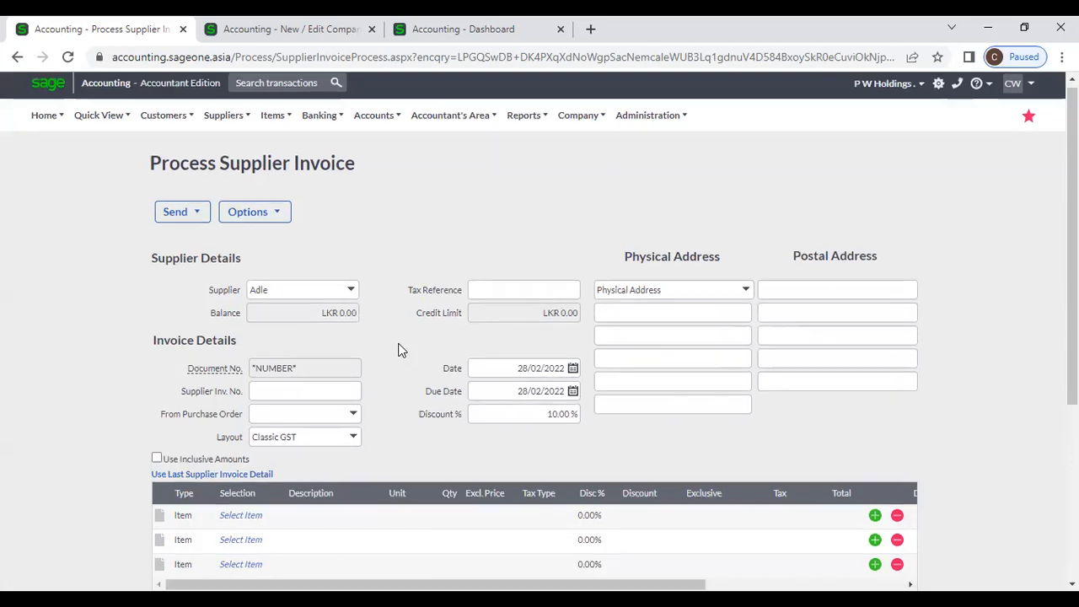
{"action": "scroll", "coordinate": [399, 349], "scroll_direction": "down", "scroll_amount": 2}
{"action": "left_click", "coordinate": [262, 365]}
{"action": "left_click", "coordinate": [276, 363]}
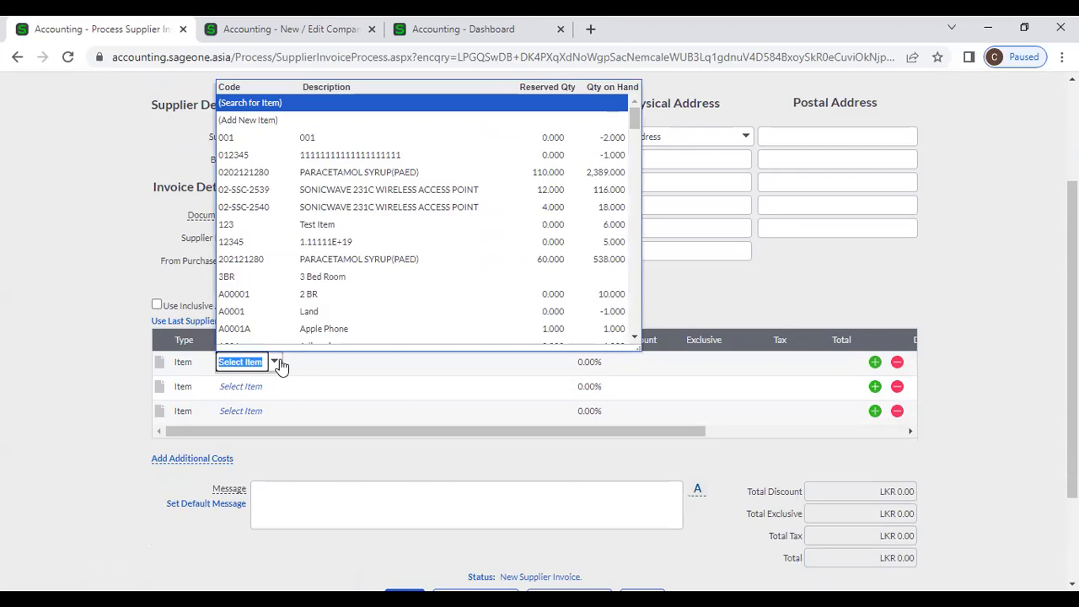
{"action": "left_click", "coordinate": [316, 297]}
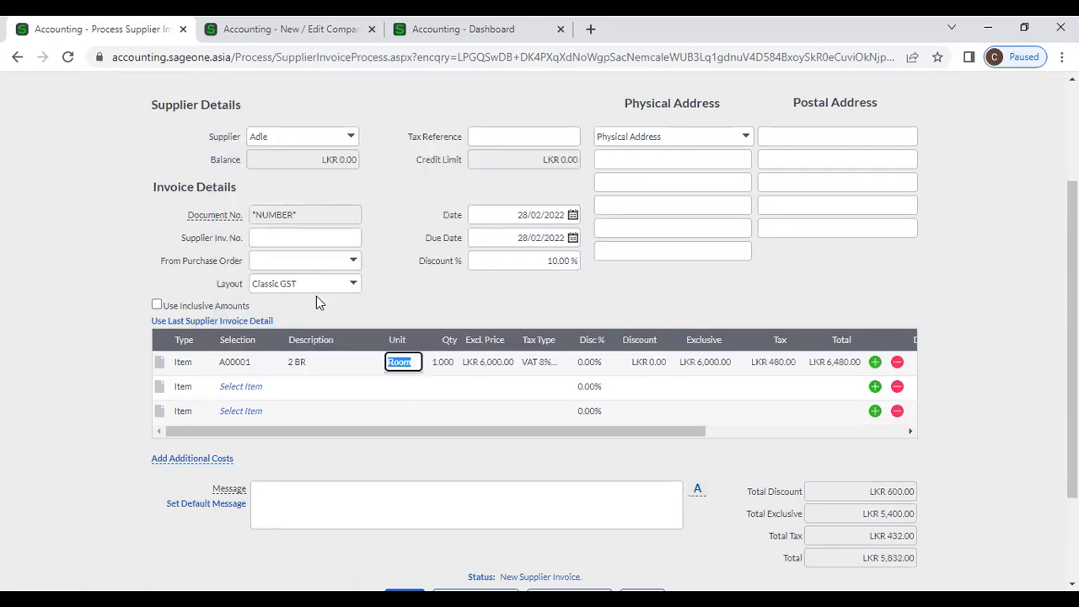
{"action": "left_click", "coordinate": [264, 362]}
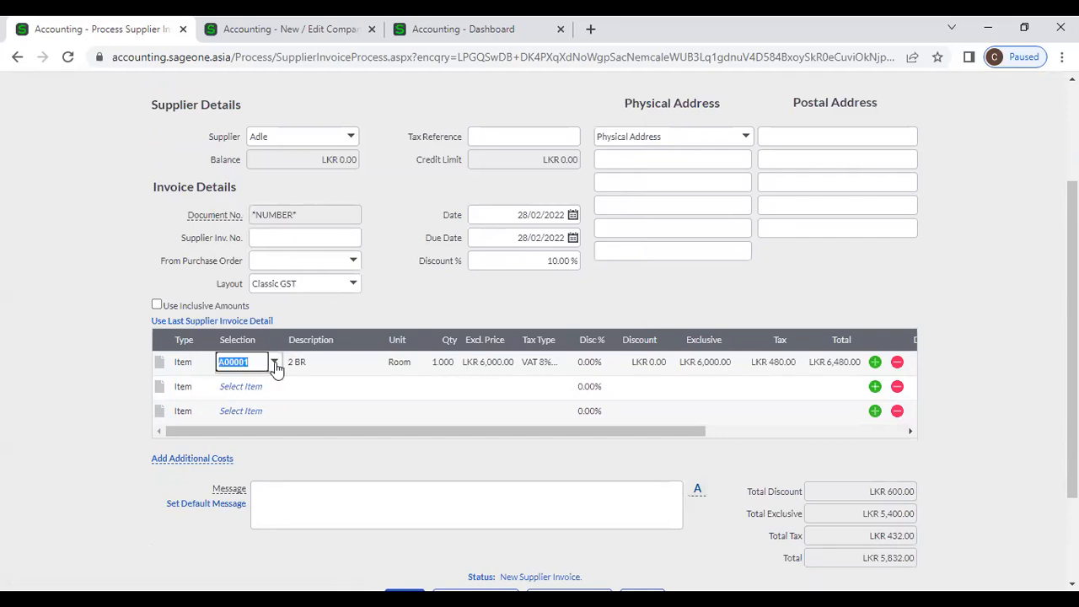
{"action": "left_click", "coordinate": [276, 365]}
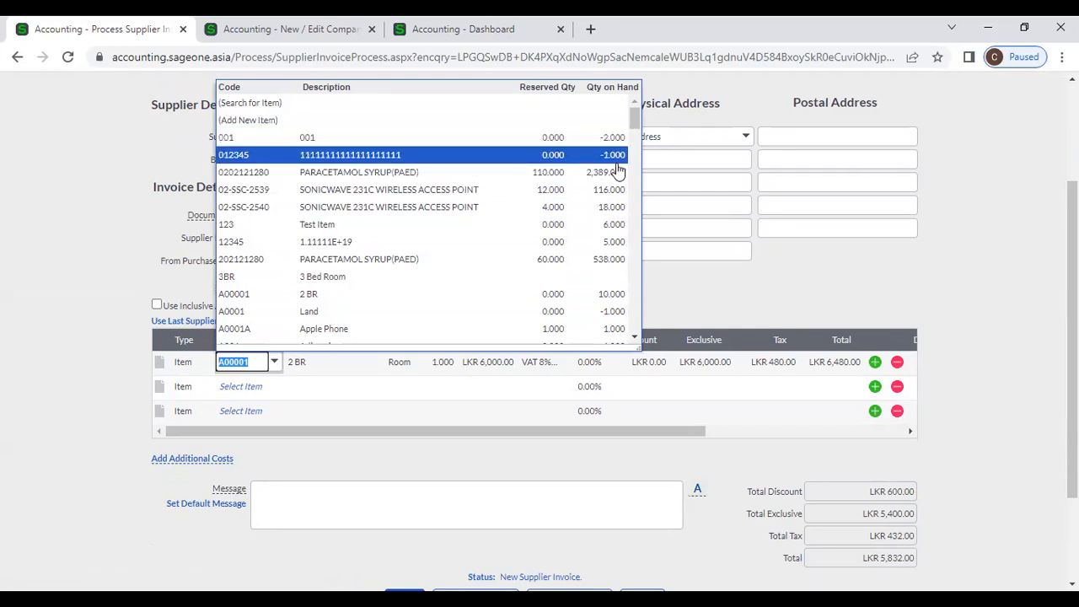
{"action": "left_click", "coordinate": [597, 173]}
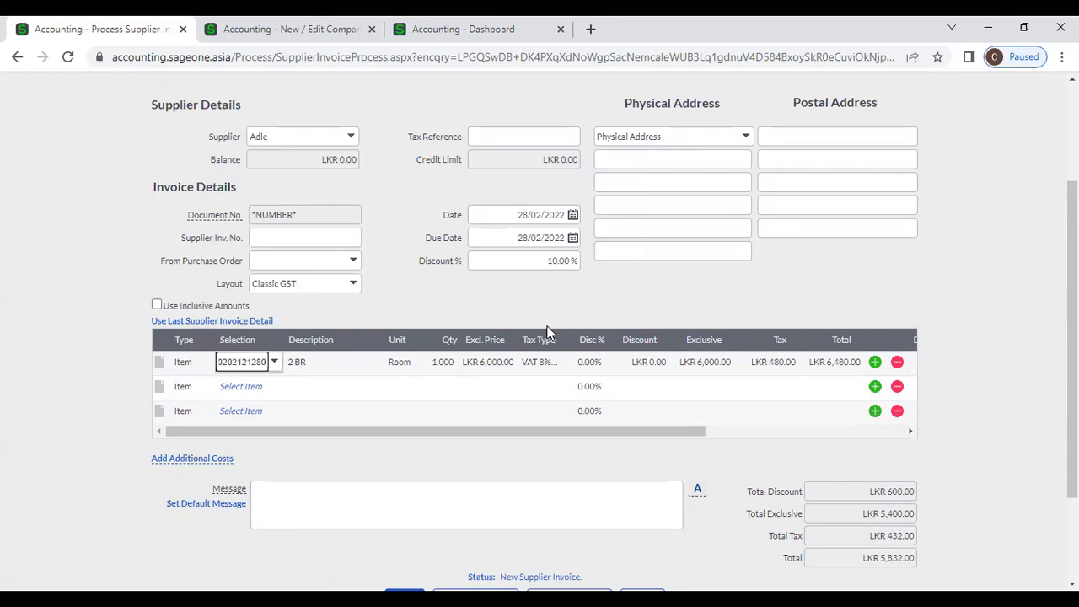
{"action": "key", "text": "Tab"}
{"action": "key", "text": "Tab"}
{"action": "key", "text": "Tab"}
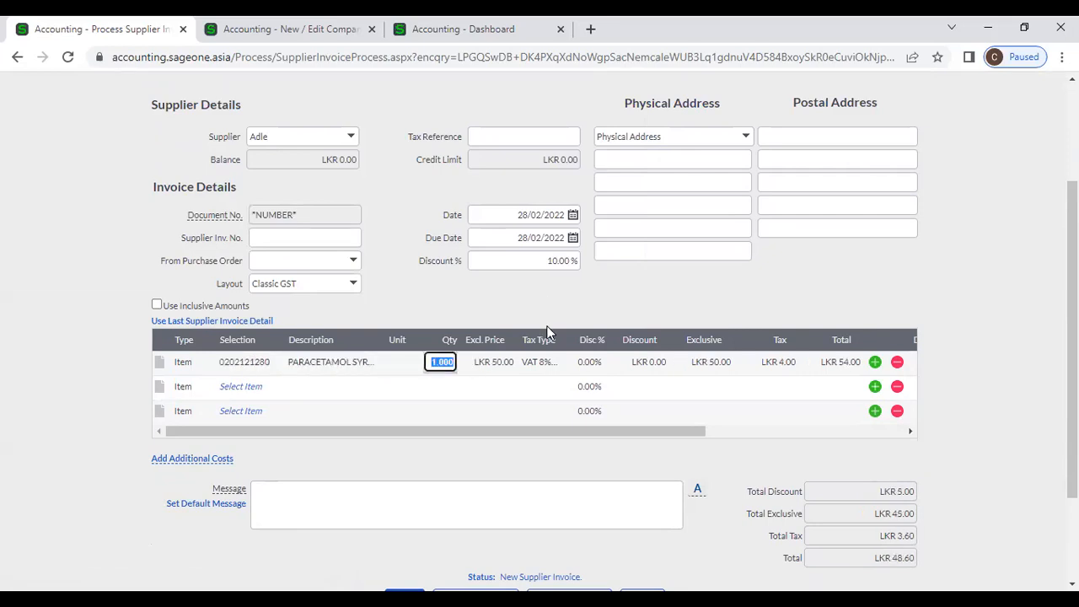
{"action": "type", "text": "1000"}
{"action": "key", "text": "Tab"}
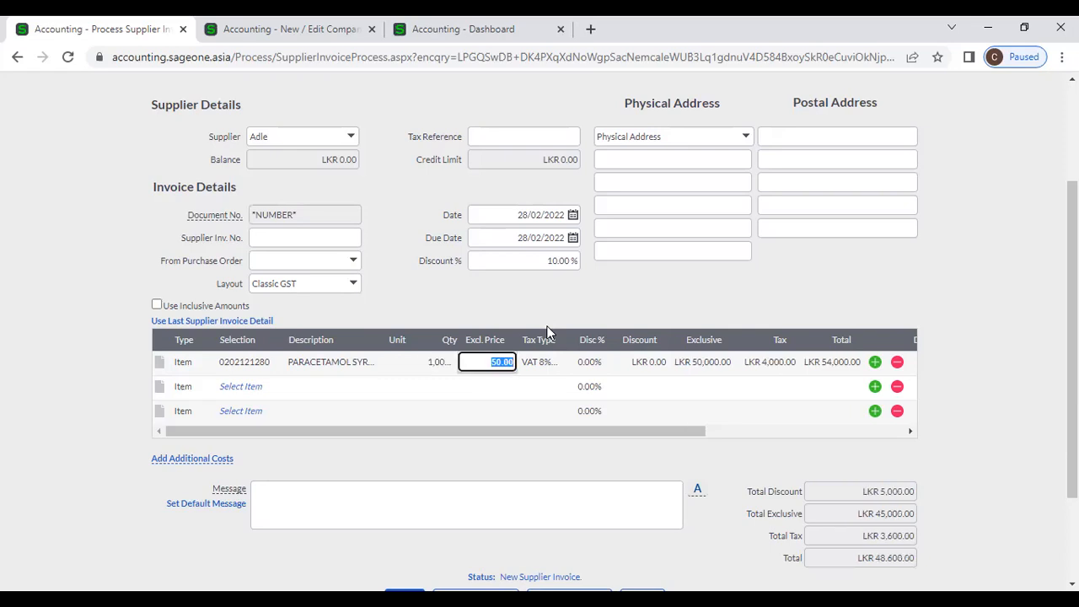
{"action": "key", "text": "Tab"}
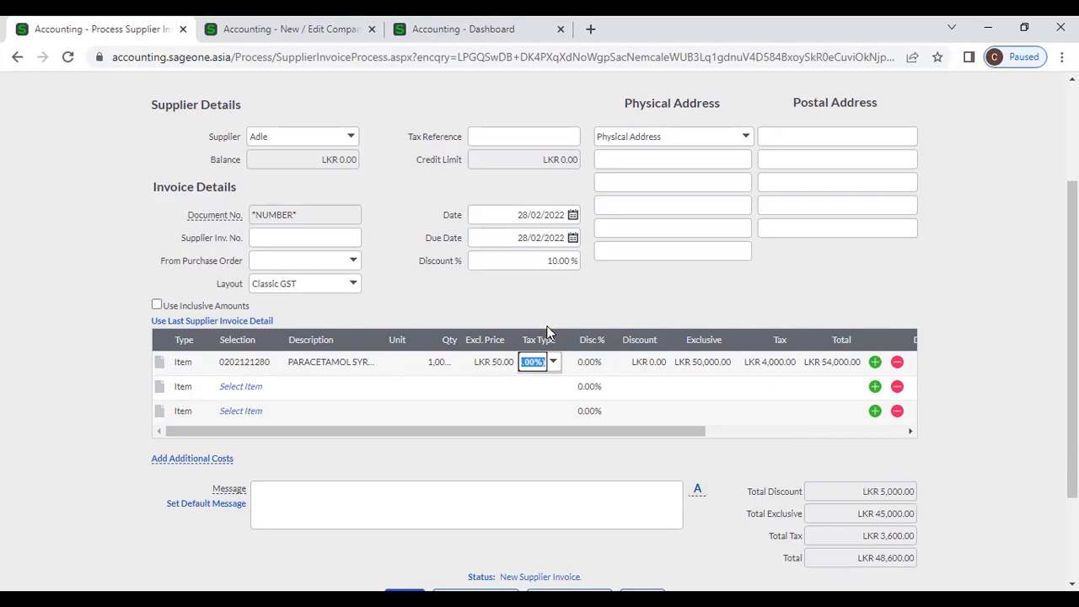
{"action": "key", "text": "Tab"}
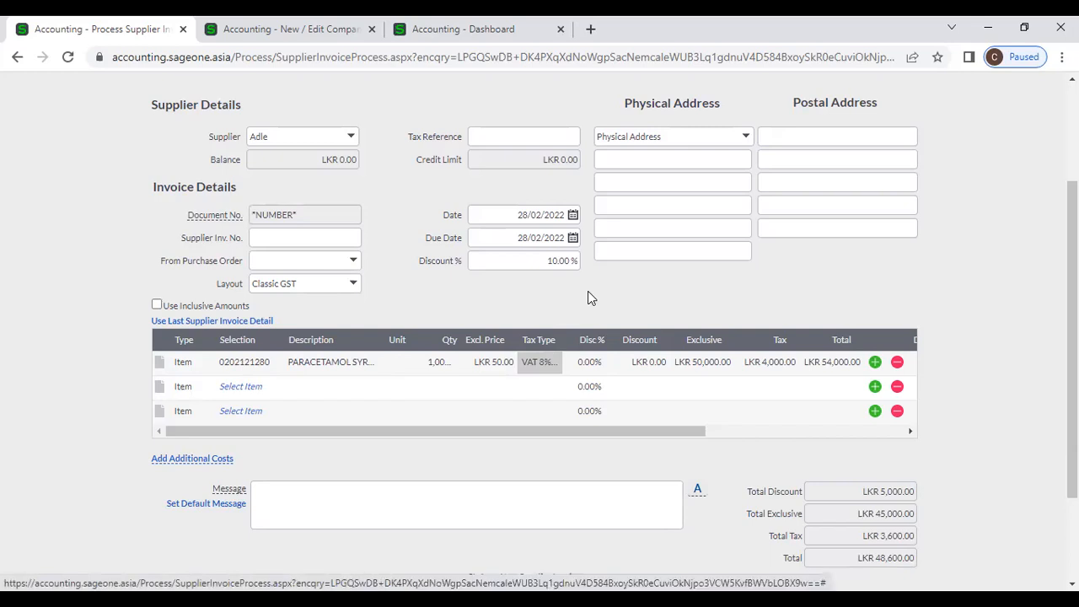
- Keep line prices tax-exclusive and confirm the first line's discount at 0.00
{"action": "scroll", "coordinate": [588, 295], "scroll_direction": "down", "scroll_amount": 2}
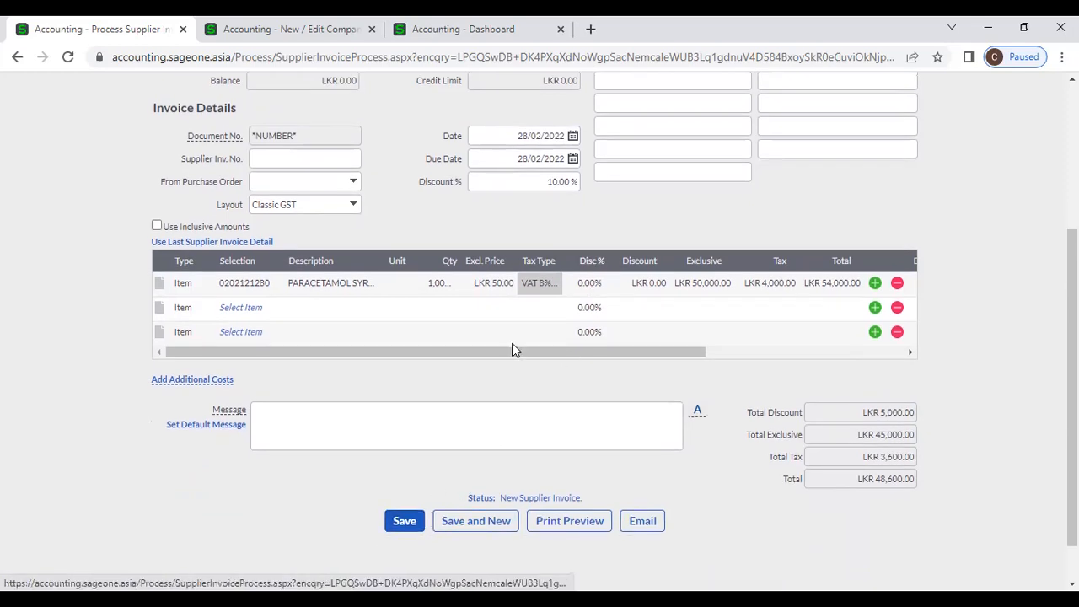
{"action": "scroll", "coordinate": [512, 344], "scroll_direction": "up", "scroll_amount": 4}
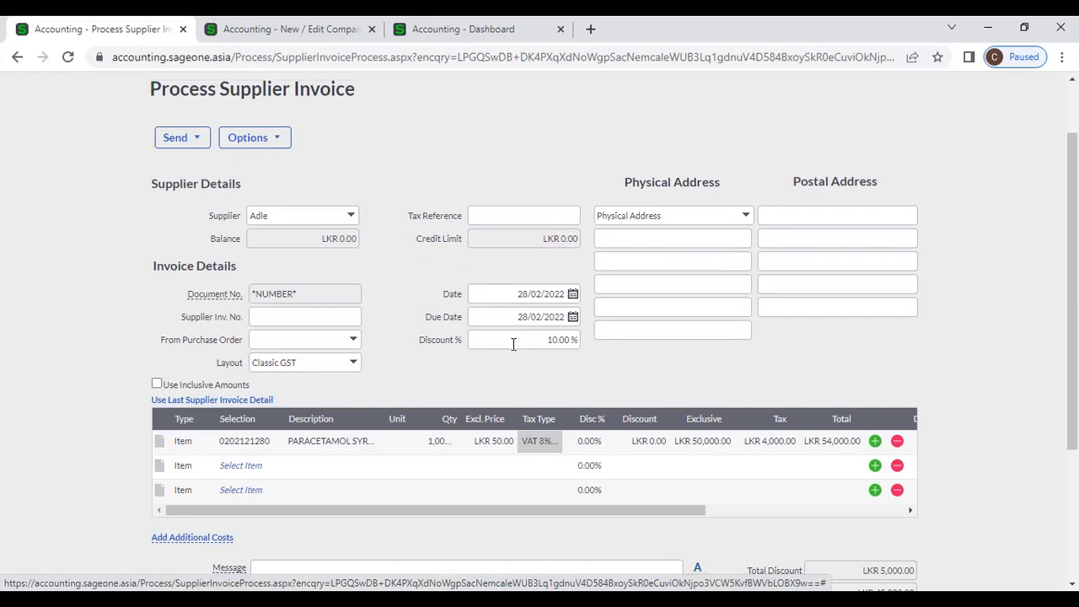
{"action": "left_click", "coordinate": [798, 512]}
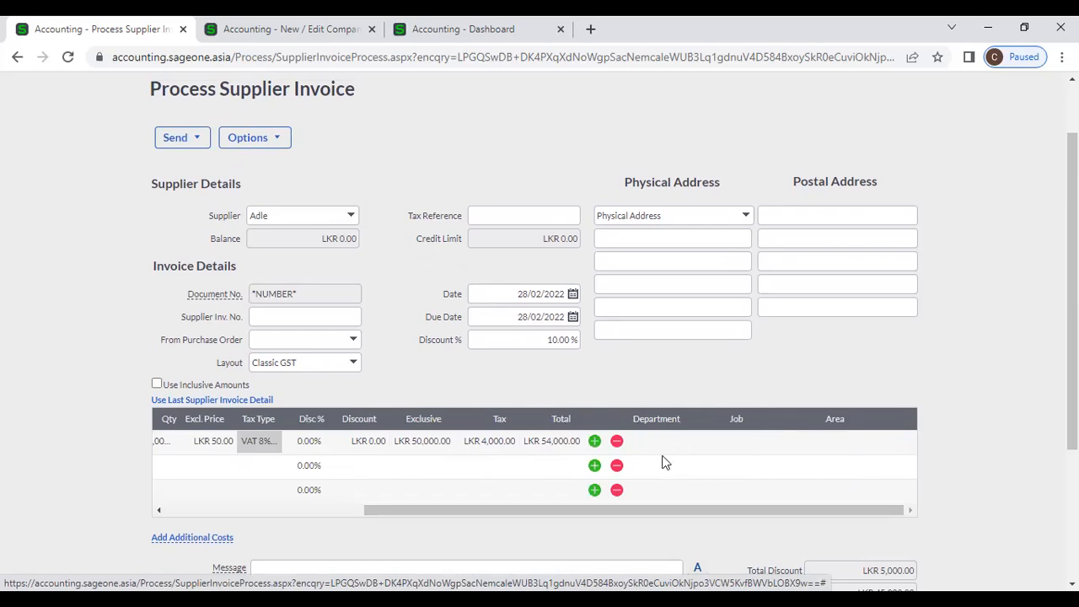
{"action": "left_click", "coordinate": [337, 514]}
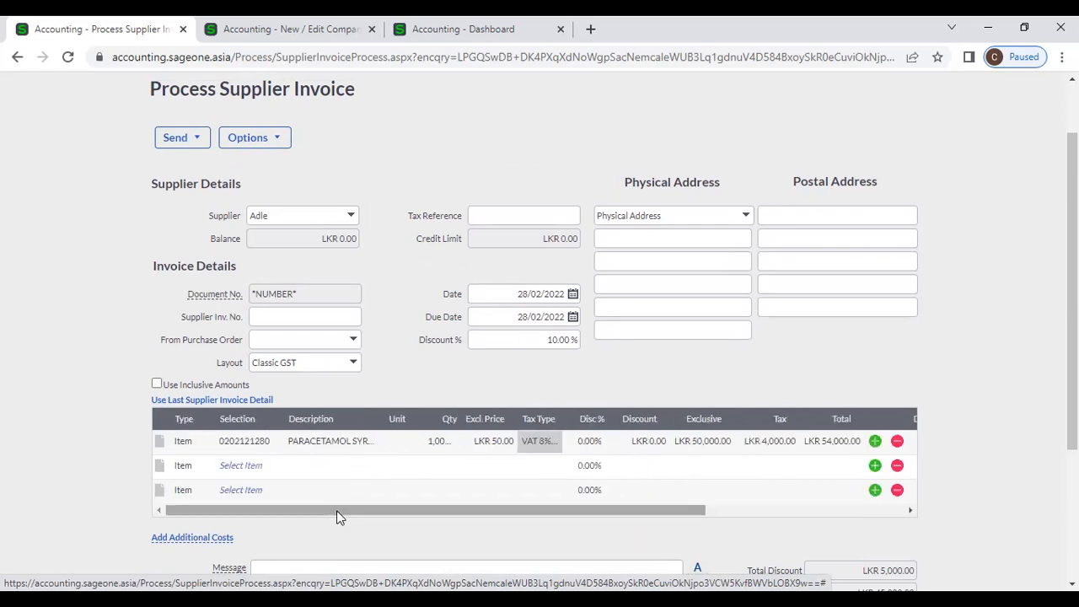
{"action": "left_click", "coordinate": [157, 386]}
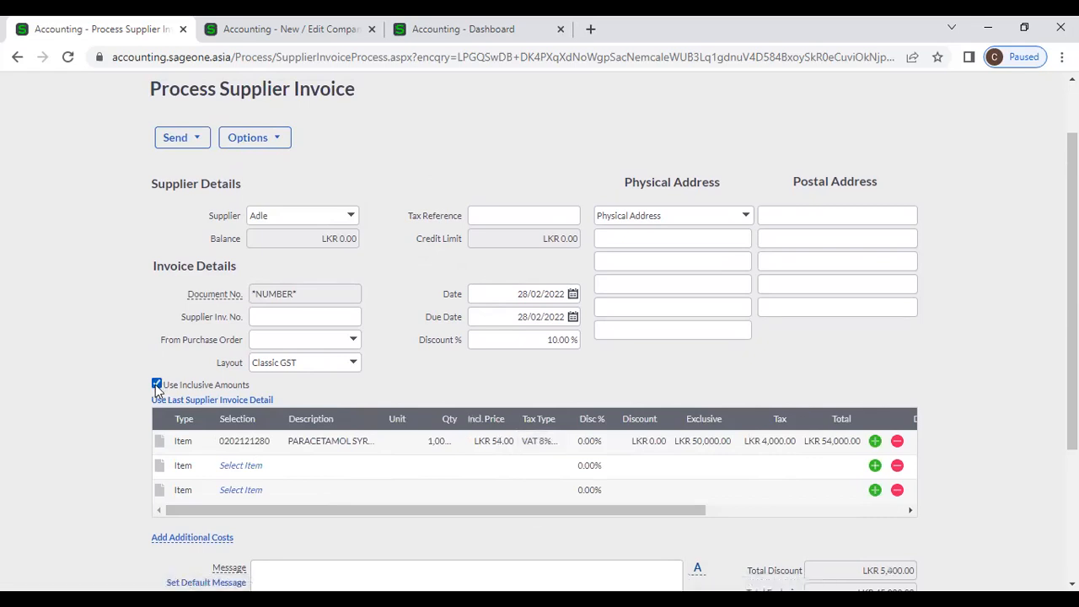
{"action": "left_click", "coordinate": [157, 384]}
{"action": "left_click", "coordinate": [587, 445]}
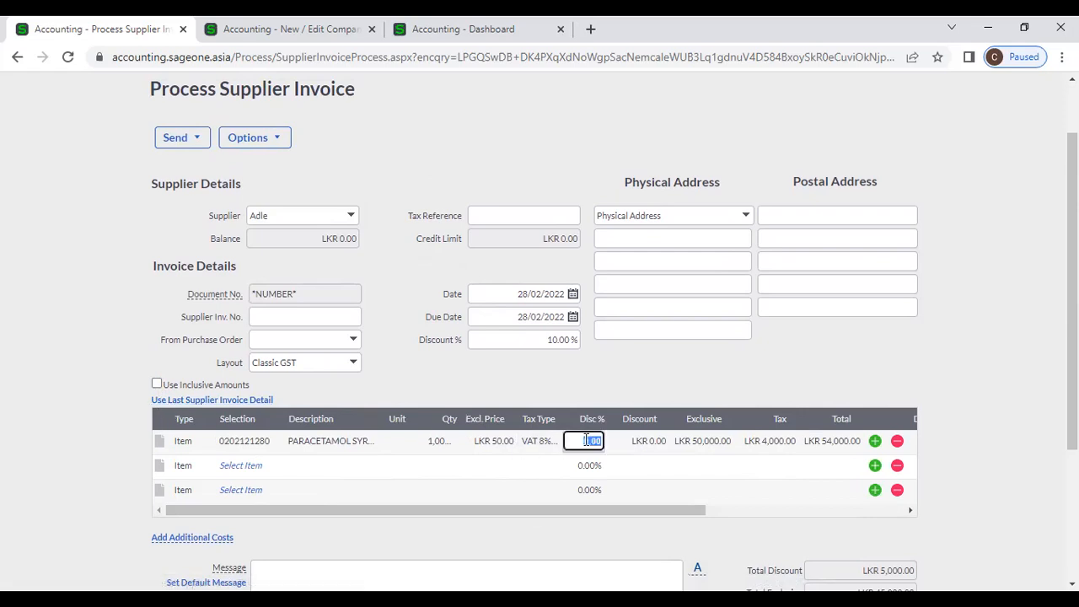
{"action": "left_click", "coordinate": [658, 440]}
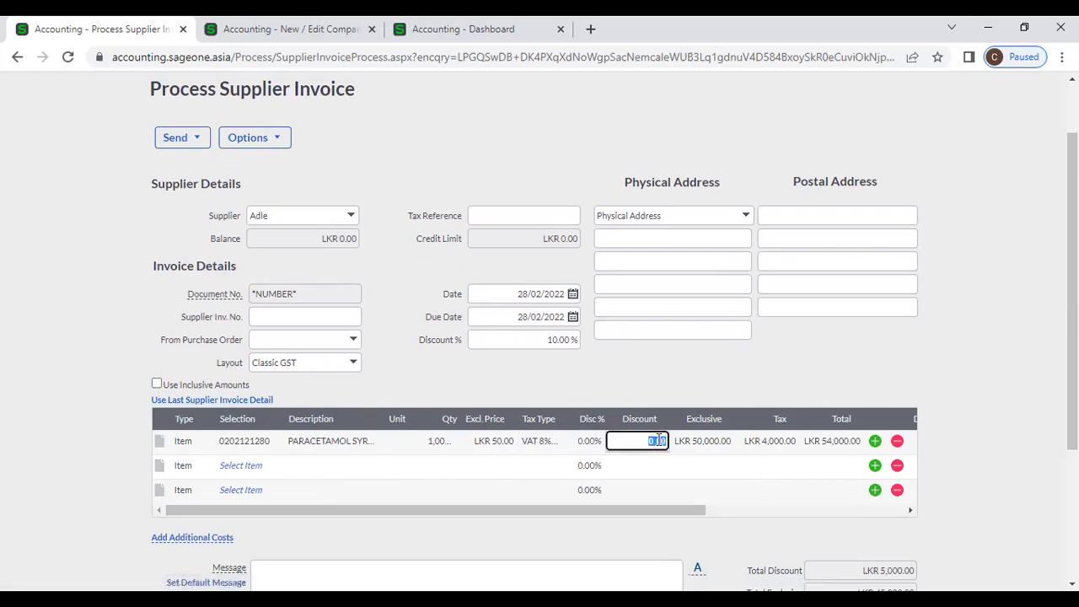
{"action": "key", "text": "Tab"}
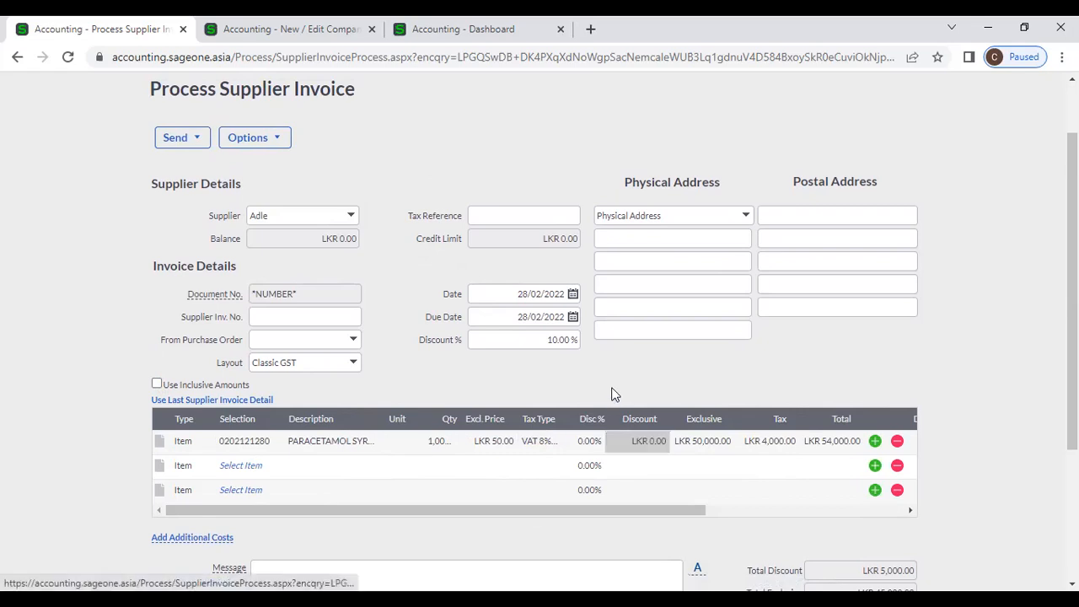
- Open a blank description box beneath the PARACETAMOL item line
{"action": "left_click", "coordinate": [159, 441]}
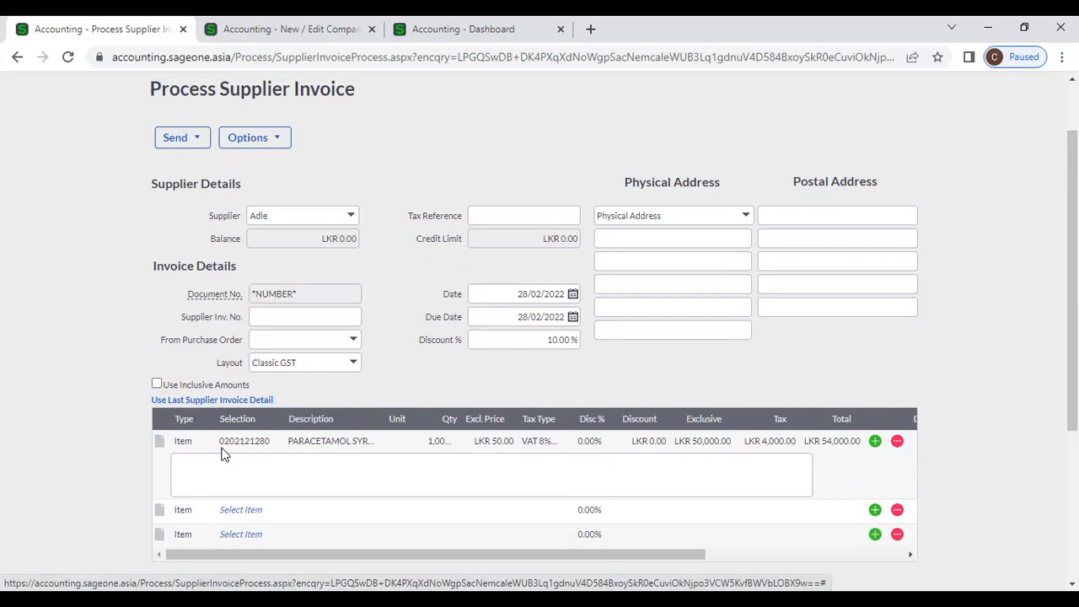
{"action": "left_click", "coordinate": [248, 480]}
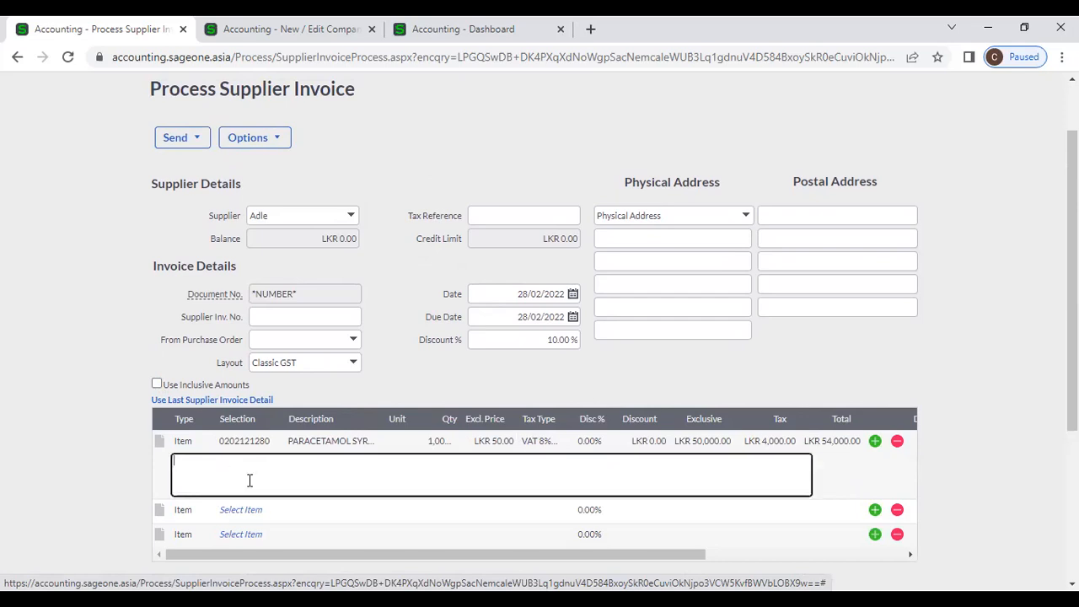
{"action": "scroll", "coordinate": [737, 407], "scroll_direction": "down", "scroll_amount": 2}
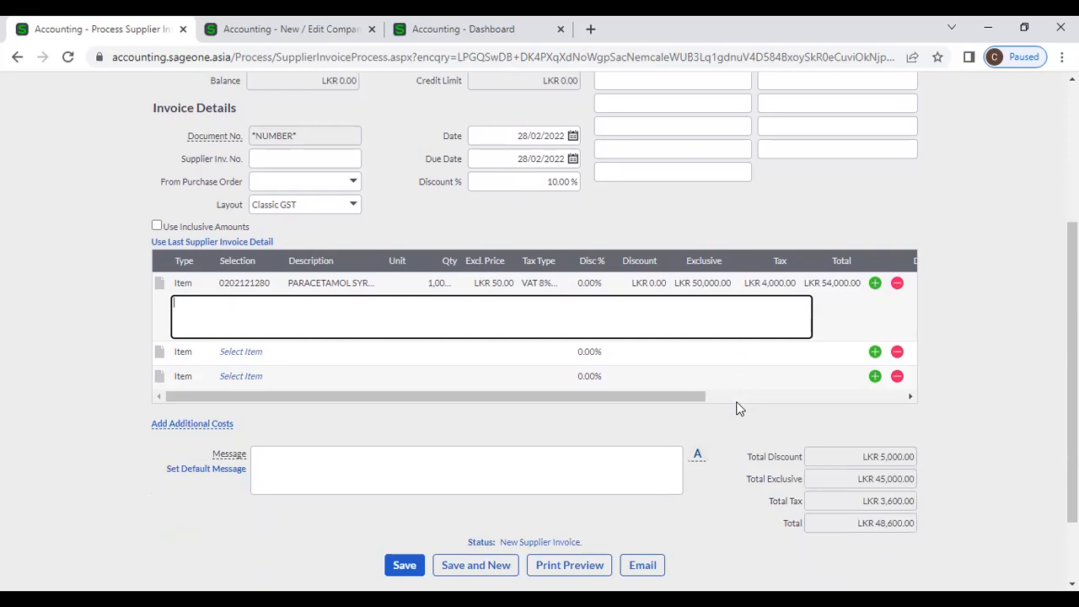
{"action": "left_click", "coordinate": [424, 473]}
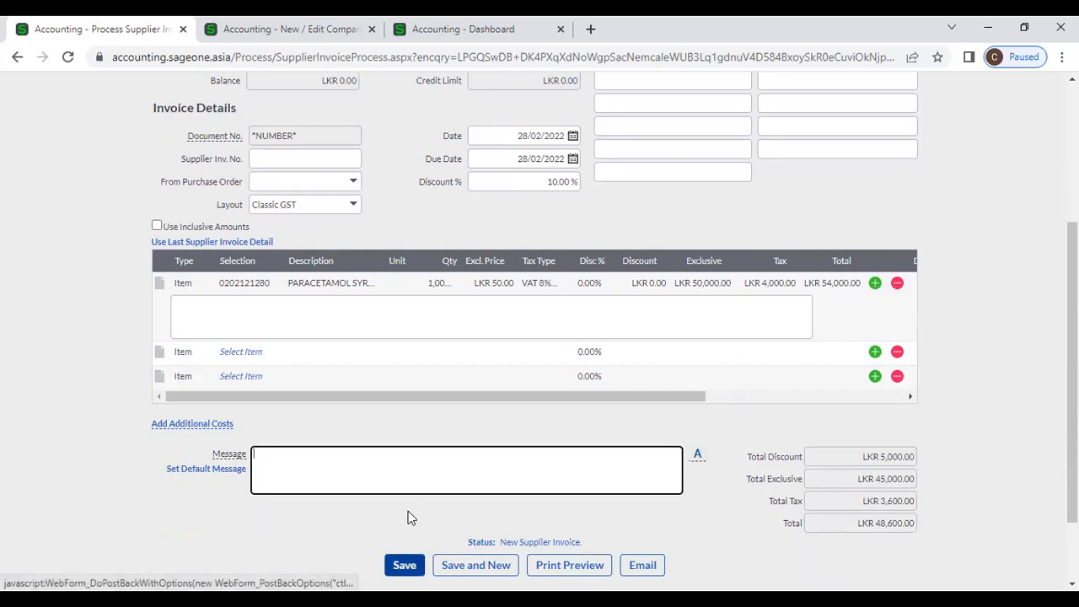
{"action": "scroll", "coordinate": [408, 518], "scroll_direction": "up", "scroll_amount": 2}
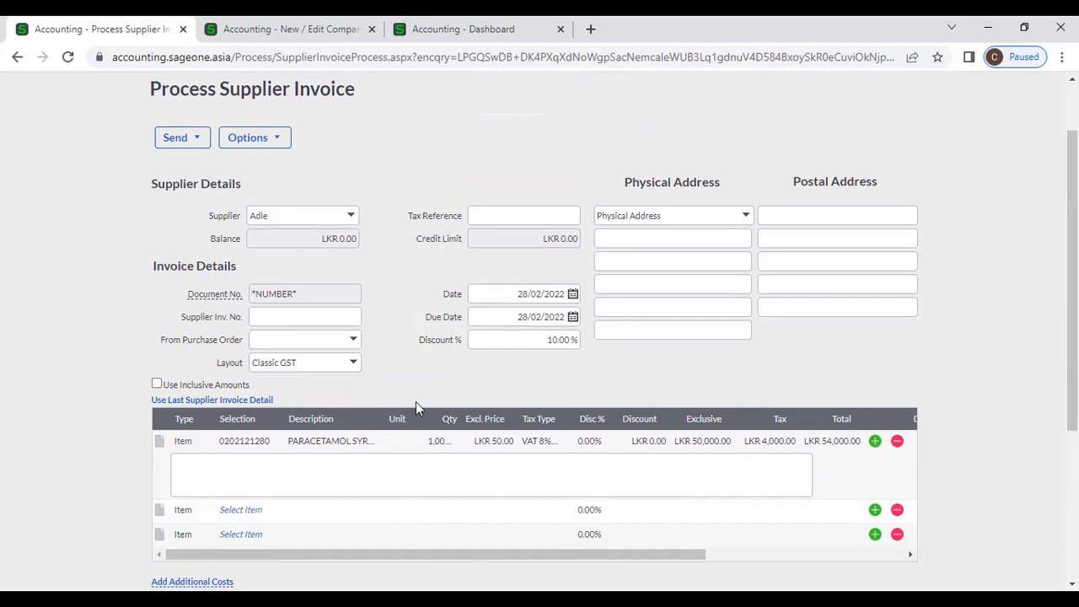
{"action": "scroll", "coordinate": [415, 401], "scroll_direction": "up", "scroll_amount": 1}
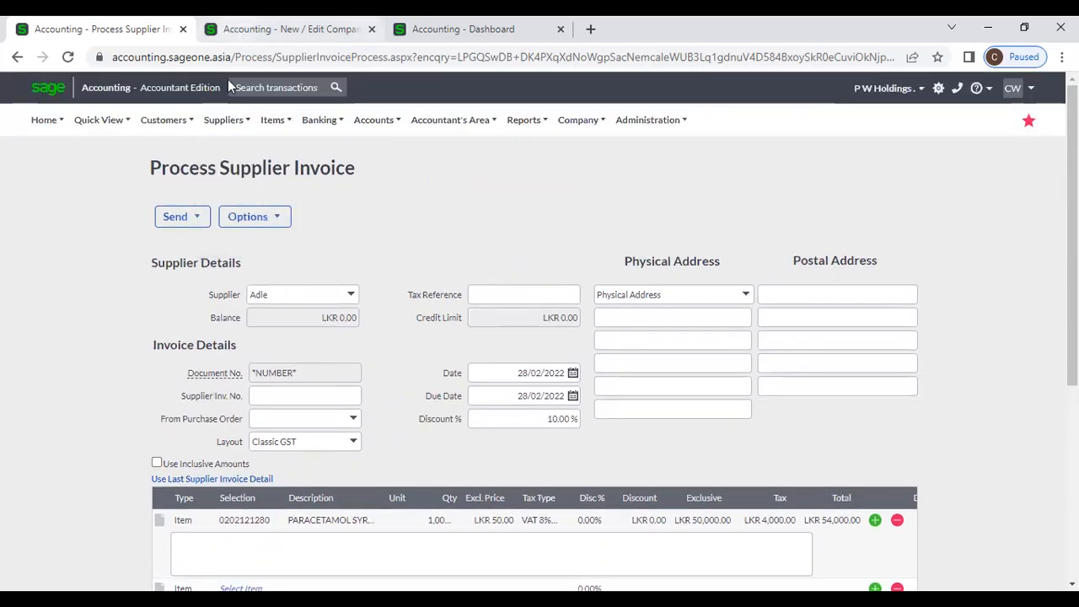
{"action": "left_click", "coordinate": [223, 119]}
{"action": "mouse_move", "coordinate": [233, 195]}
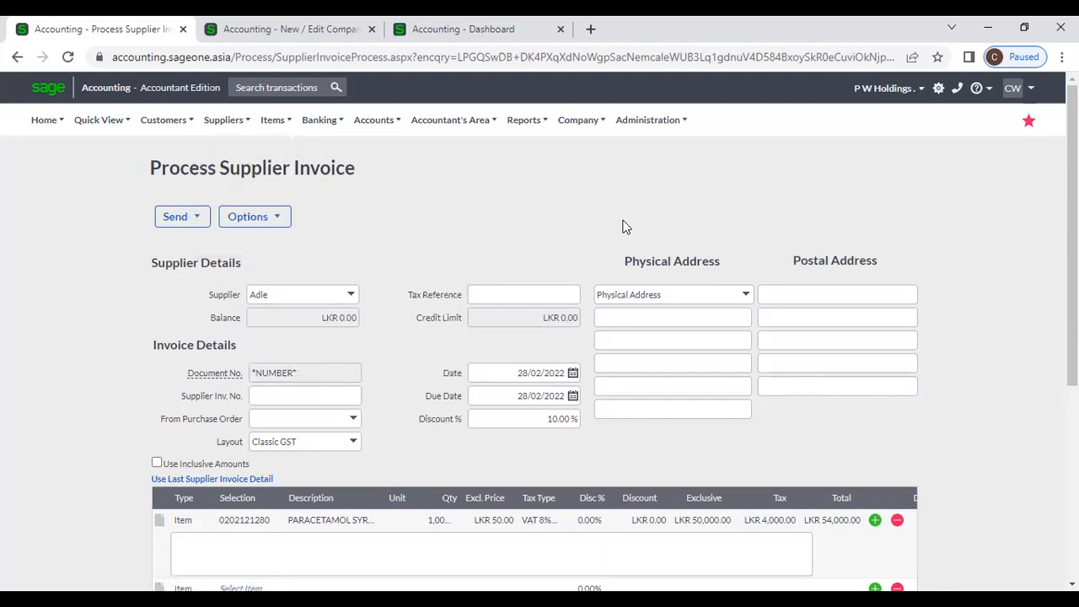
{"action": "scroll", "coordinate": [638, 237], "scroll_direction": "down", "scroll_amount": 2}
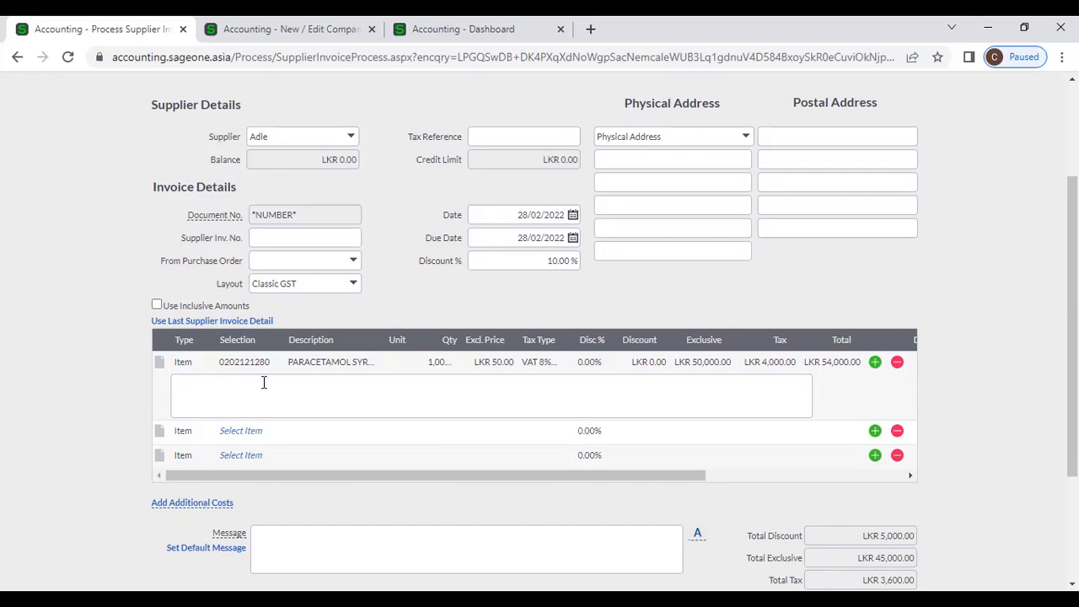
- Remove the 10.00 % invoice discount, bringing the total to LKR 54,000.00
{"action": "left_click", "coordinate": [522, 258]}
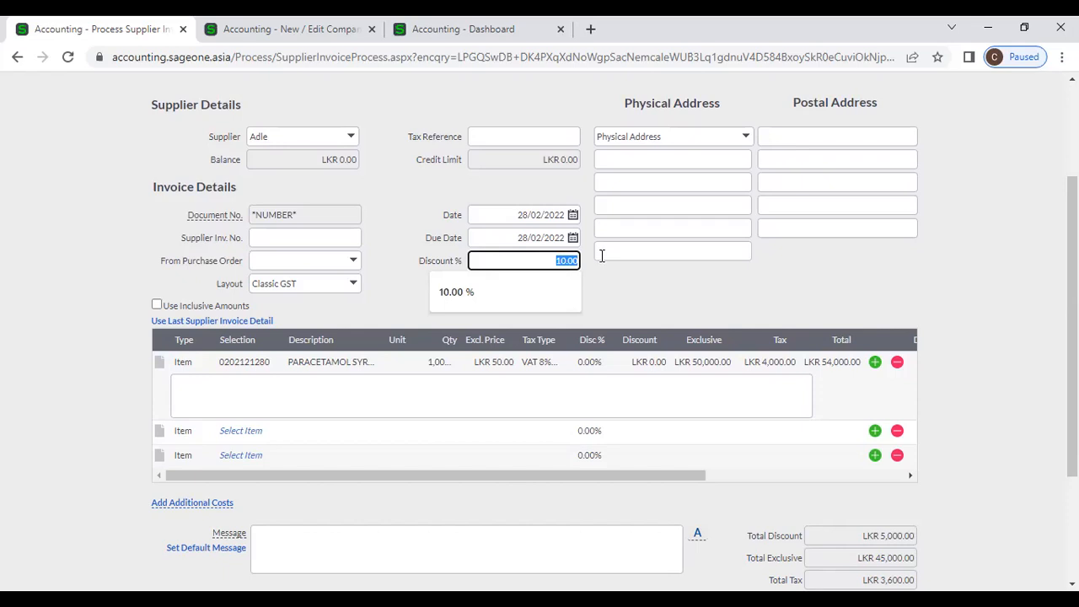
{"action": "key", "text": "BackSpace"}
{"action": "left_click", "coordinate": [679, 291]}
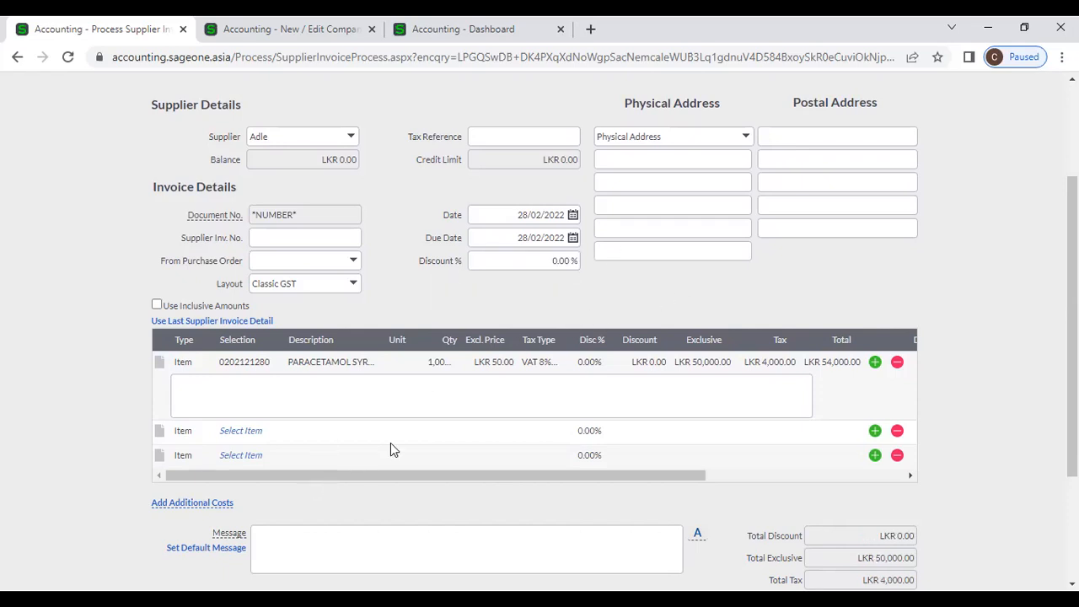
{"action": "mouse_move", "coordinate": [217, 512]}
- Add an additional cost row with Ebert Silva Transport as its supplier
{"action": "left_click", "coordinate": [218, 504]}
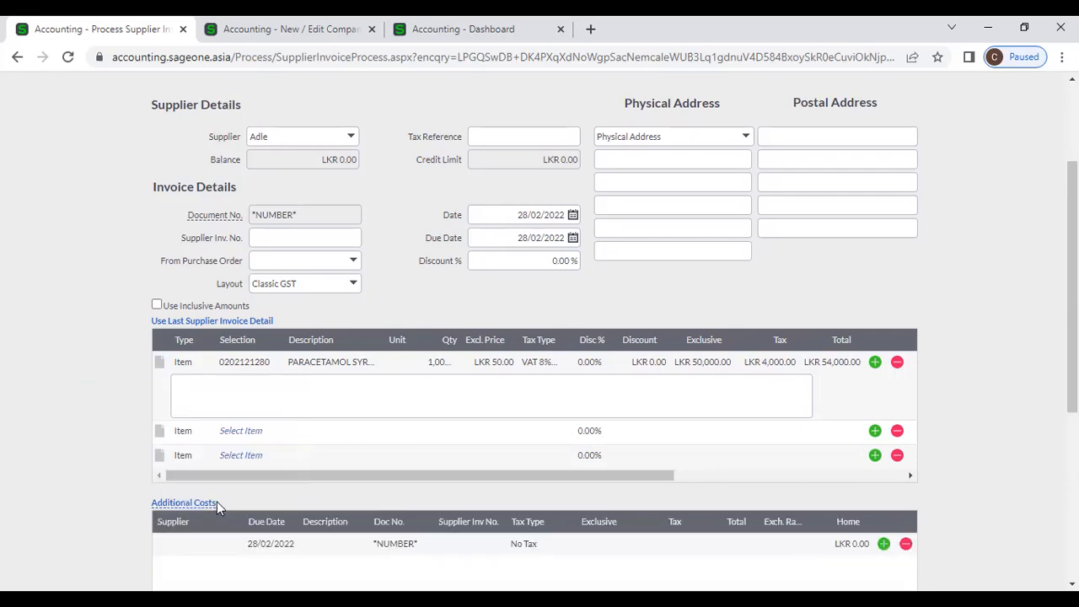
{"action": "scroll", "coordinate": [582, 480], "scroll_direction": "down", "scroll_amount": 1}
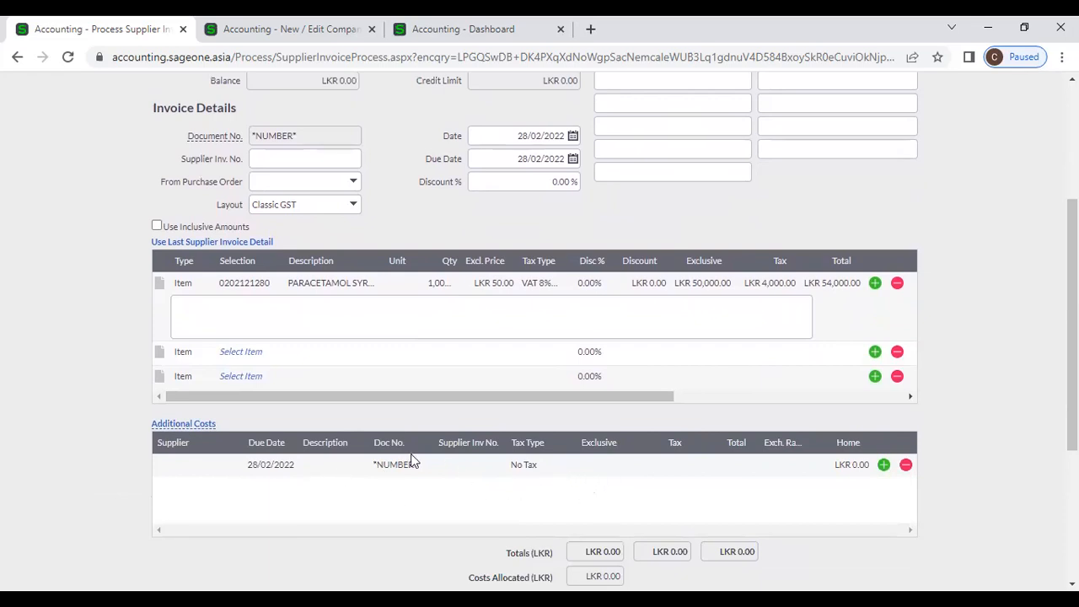
{"action": "left_click", "coordinate": [206, 465]}
{"action": "left_click", "coordinate": [228, 466]}
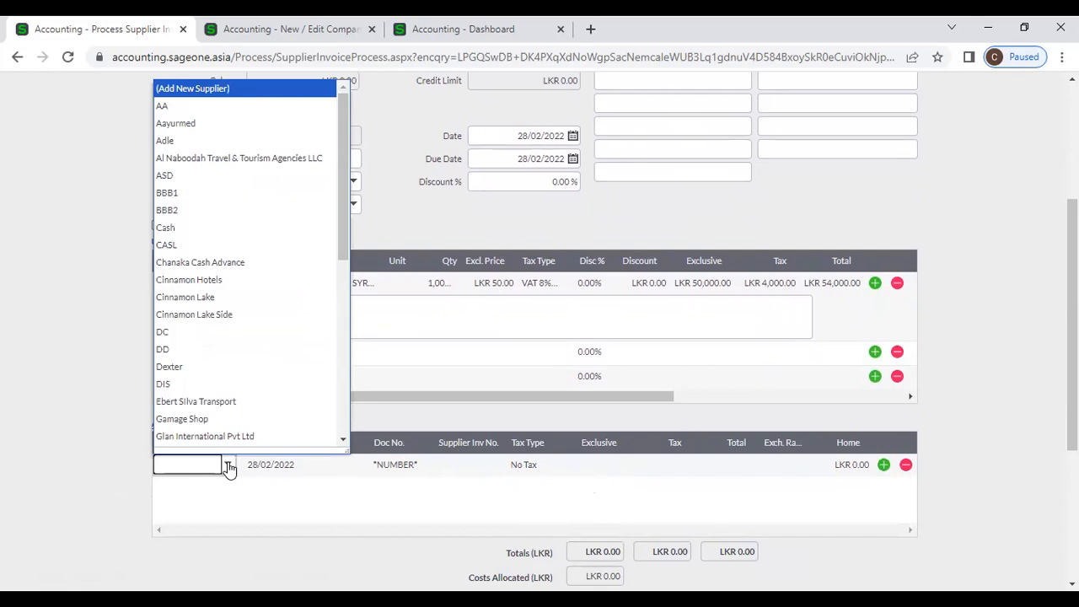
{"action": "left_click", "coordinate": [226, 402]}
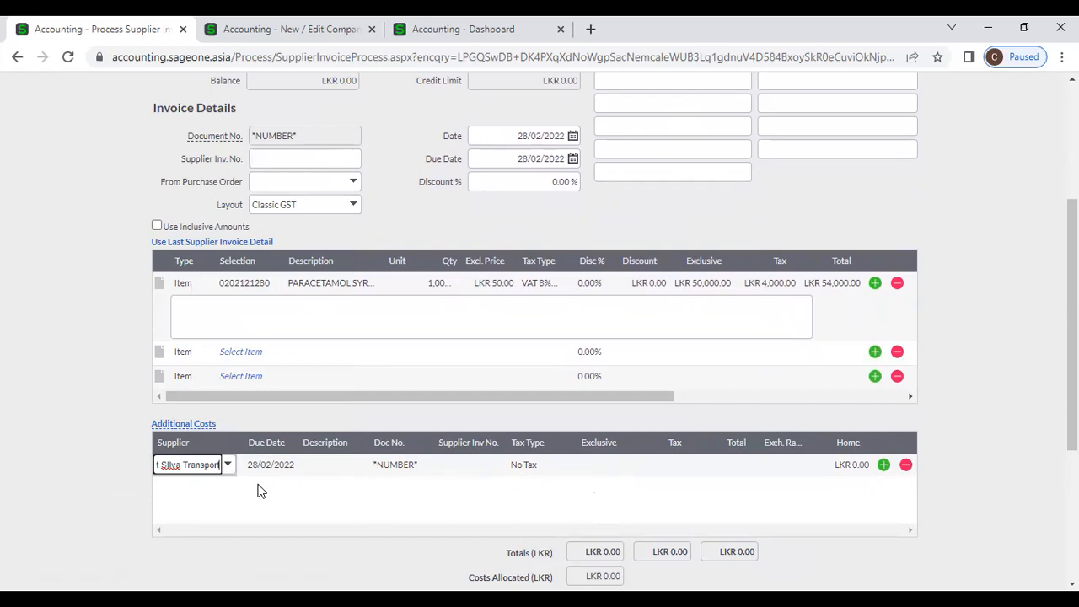
- Enter description Transport, supplier invoice ES001 and LKR 10,000 exclusive for the cost
{"action": "key", "text": "Tab"}
{"action": "key", "text": "Tab"}
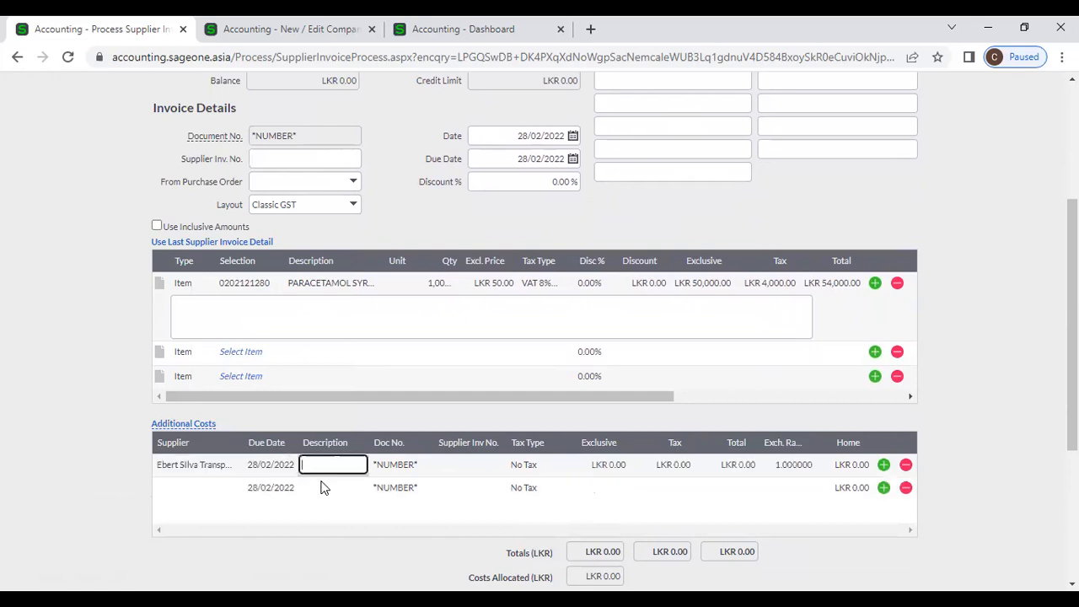
{"action": "type", "text": "Transport"}
{"action": "key", "text": "Tab"}
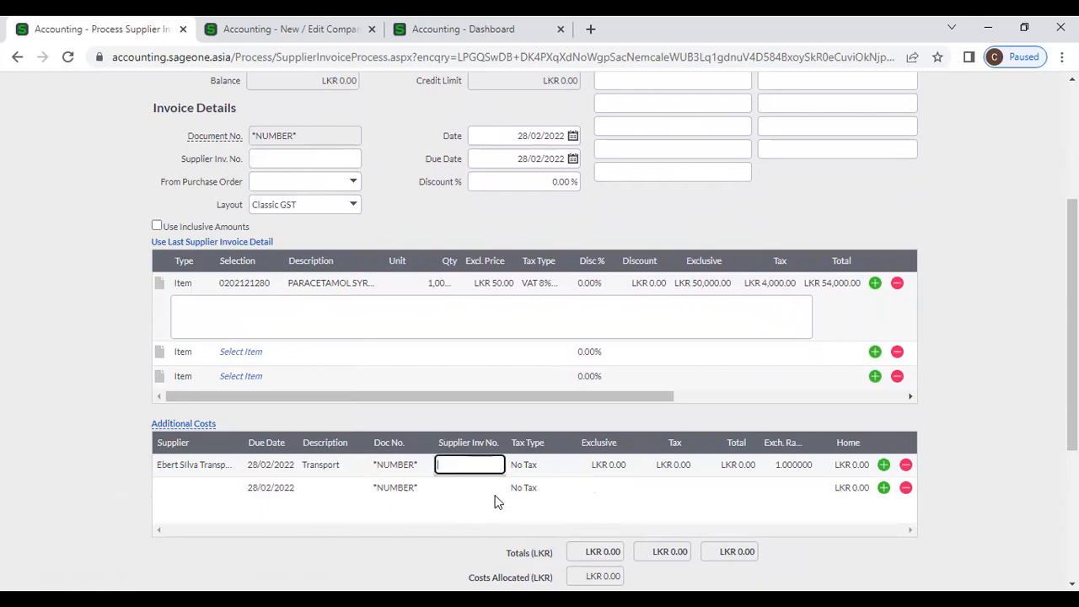
{"action": "type", "text": "ES001"}
{"action": "key", "text": "Tab"}
{"action": "key", "text": "Tab"}
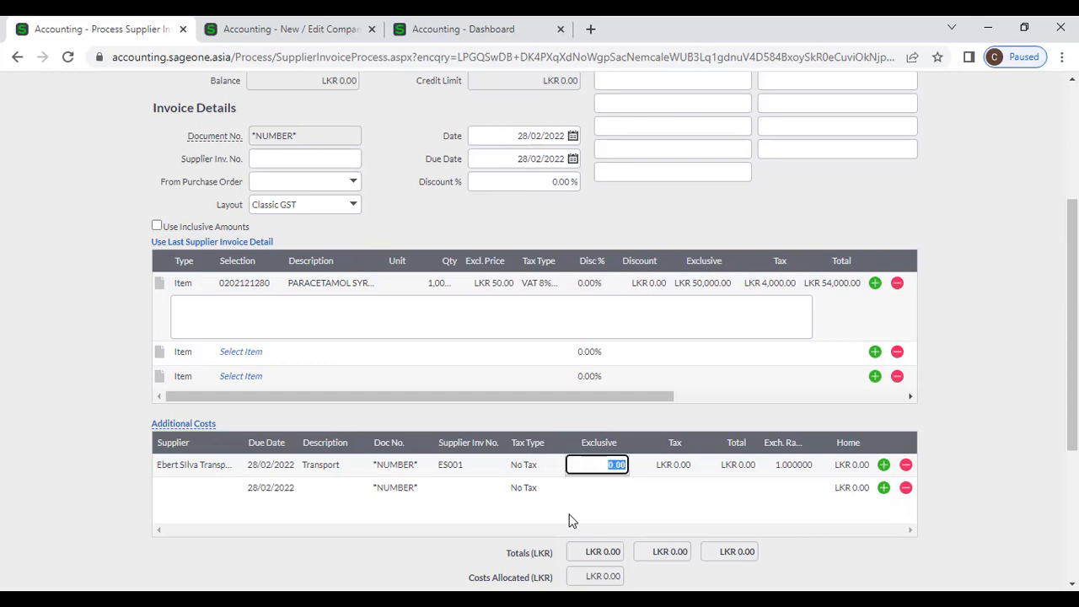
{"action": "type", "text": "10000"}
{"action": "key", "text": "Tab"}
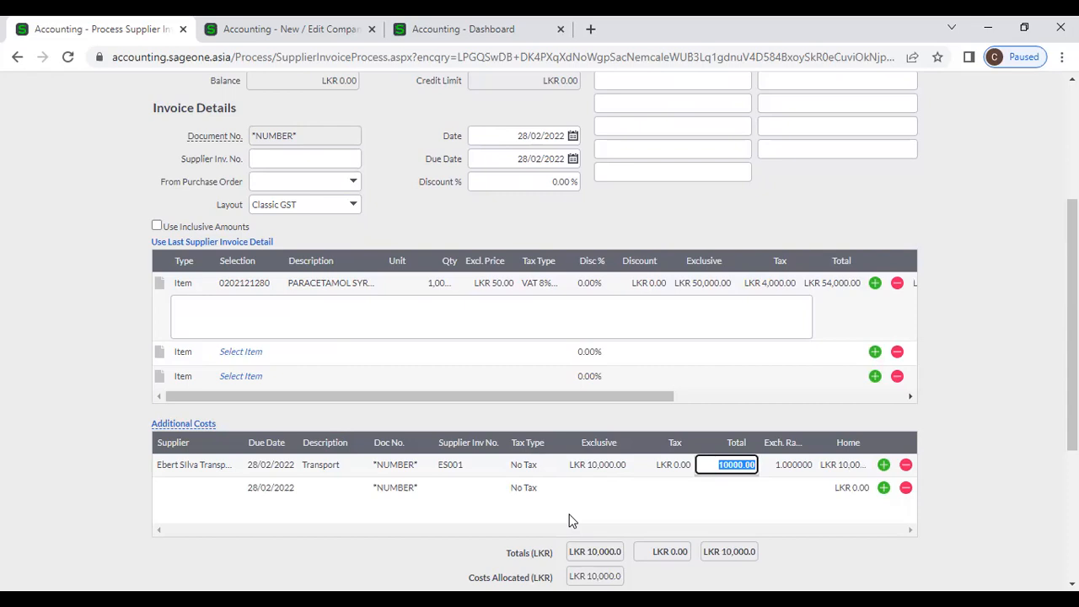
{"action": "left_click", "coordinate": [973, 452]}
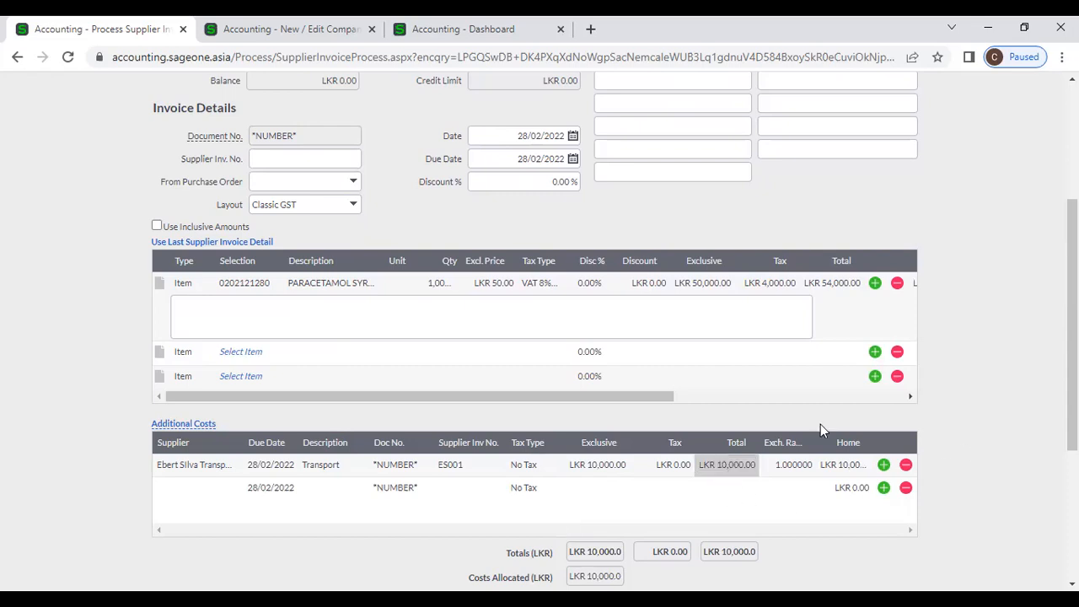
- Allocate the full 10,000.00 transport cost to the PARACETAMOL line
{"action": "left_click_drag", "start_coordinate": [616, 401], "coordinate": [713, 396]}
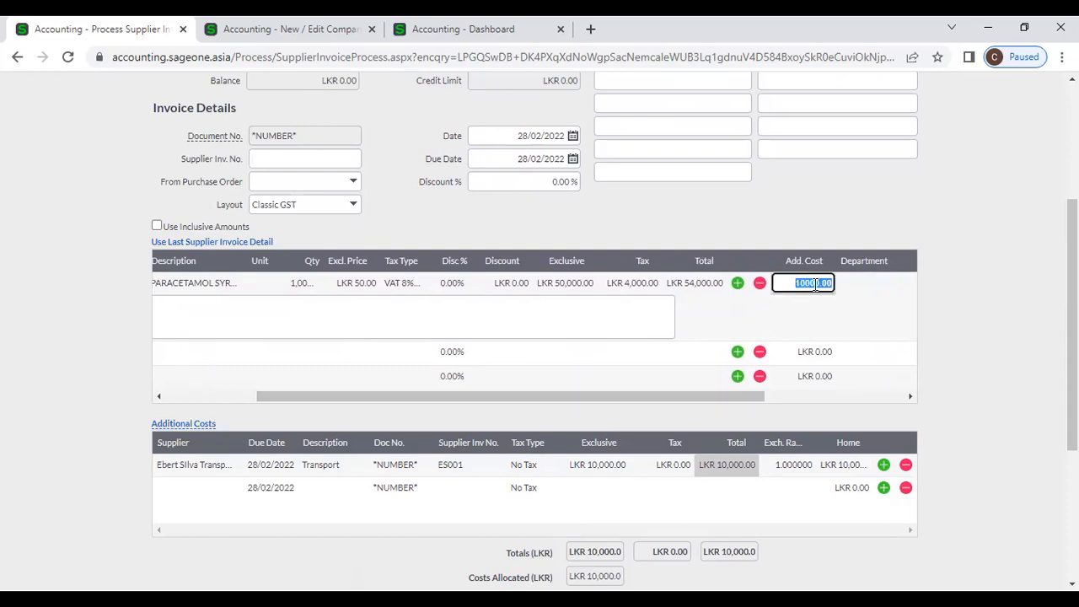
{"action": "left_click", "coordinate": [738, 233]}
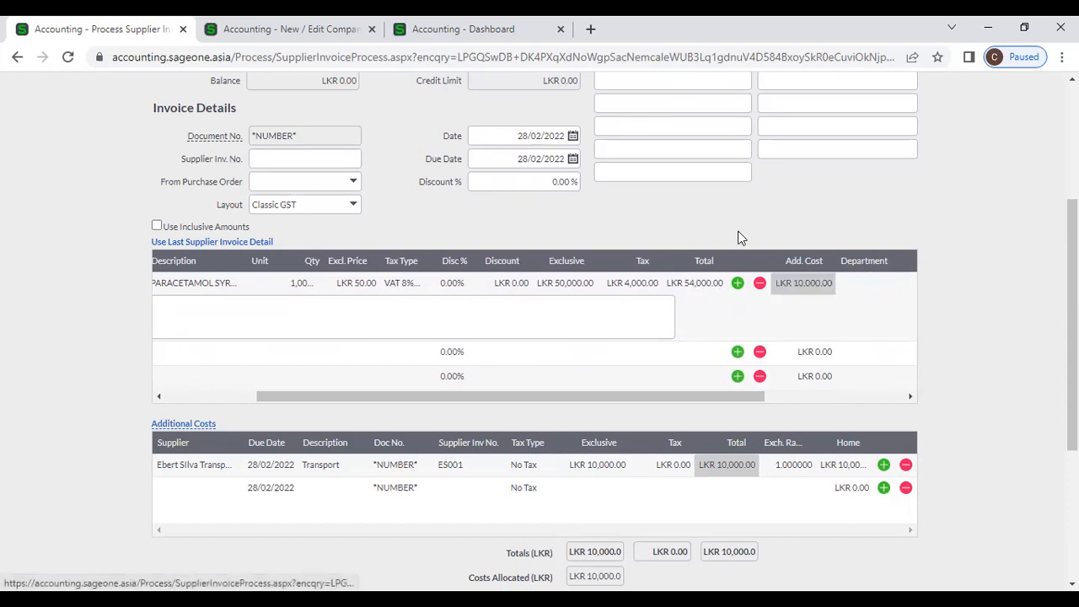
{"action": "scroll", "coordinate": [891, 309], "scroll_direction": "down", "scroll_amount": 2}
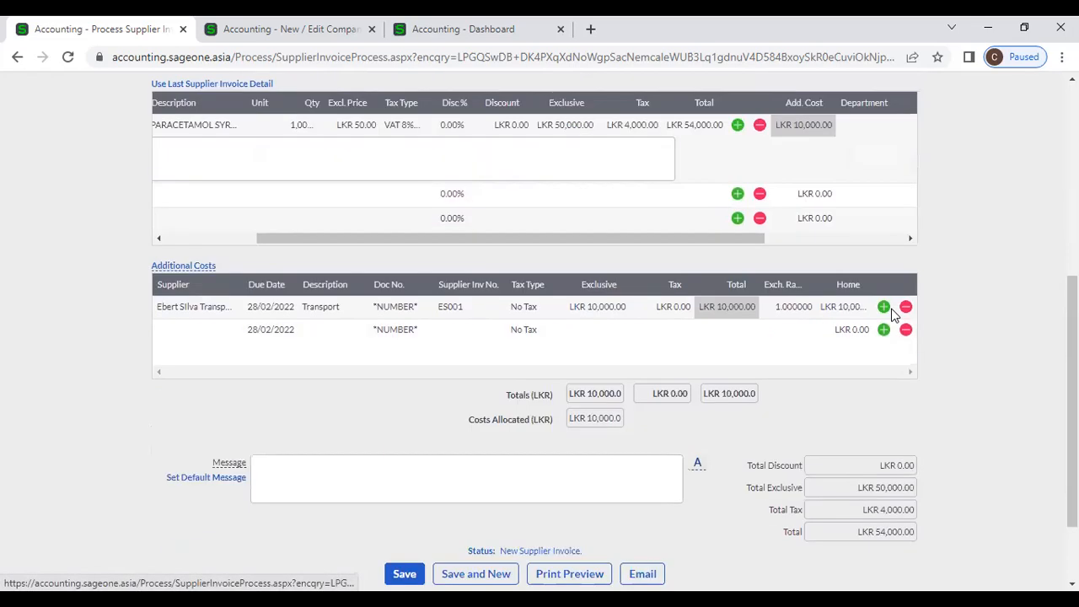
{"action": "scroll", "coordinate": [894, 314], "scroll_direction": "down", "scroll_amount": 1}
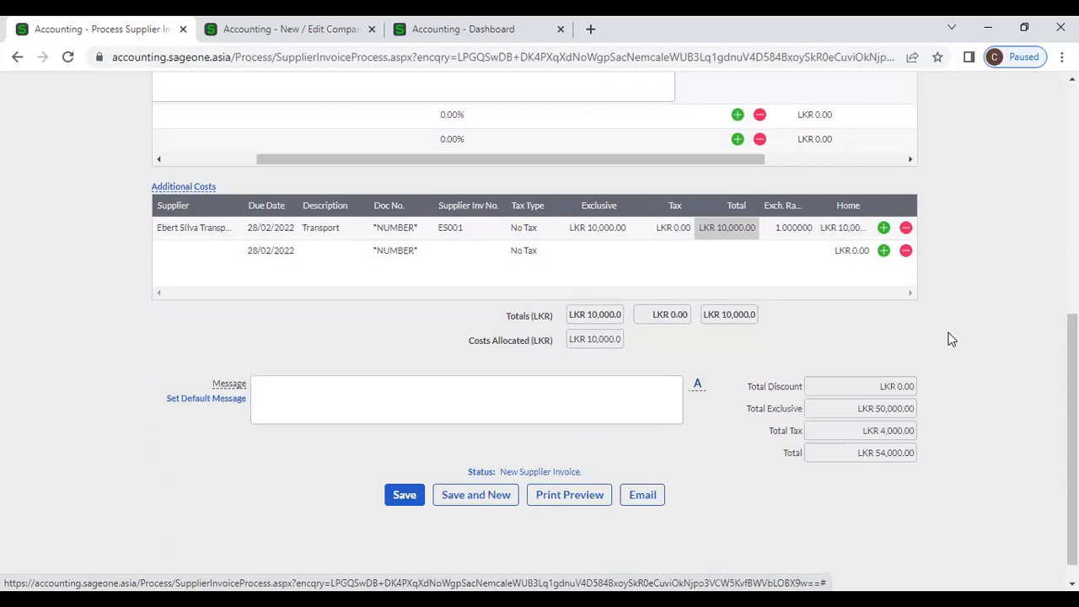
{"action": "scroll", "coordinate": [951, 339], "scroll_direction": "up", "scroll_amount": 3}
{"action": "left_click_drag", "start_coordinate": [611, 398], "coordinate": [390, 397]}
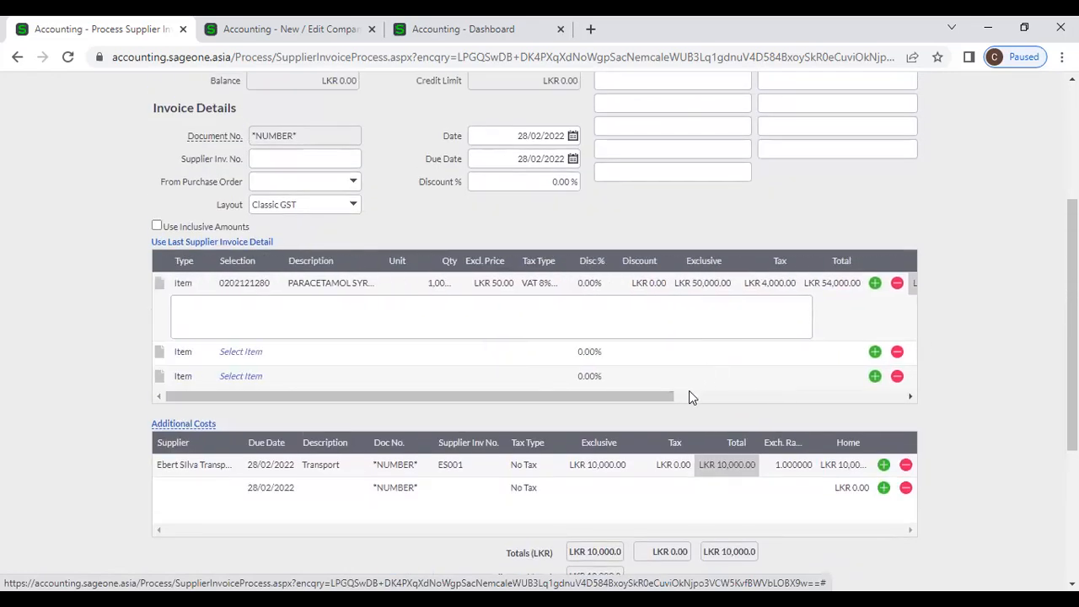
- Add a second line for item 02-SSC-2539 (SONICWAVE) with an Excl. Price of 10,000
{"action": "left_click", "coordinate": [251, 350]}
{"action": "left_click", "coordinate": [275, 354]}
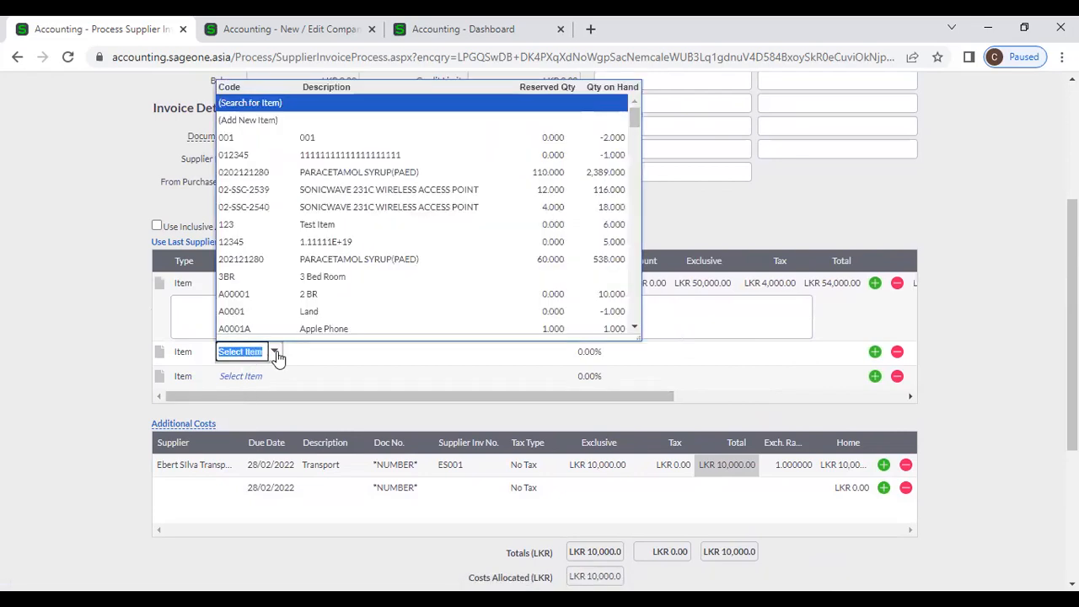
{"action": "left_click", "coordinate": [329, 190]}
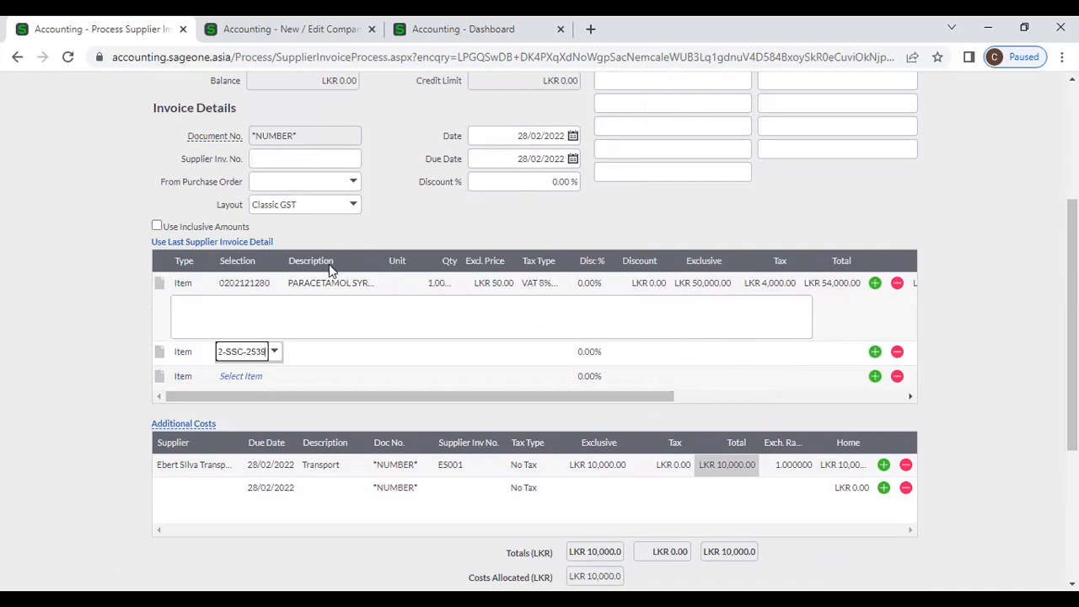
{"action": "key", "text": "Tab"}
{"action": "key", "text": "Tab"}
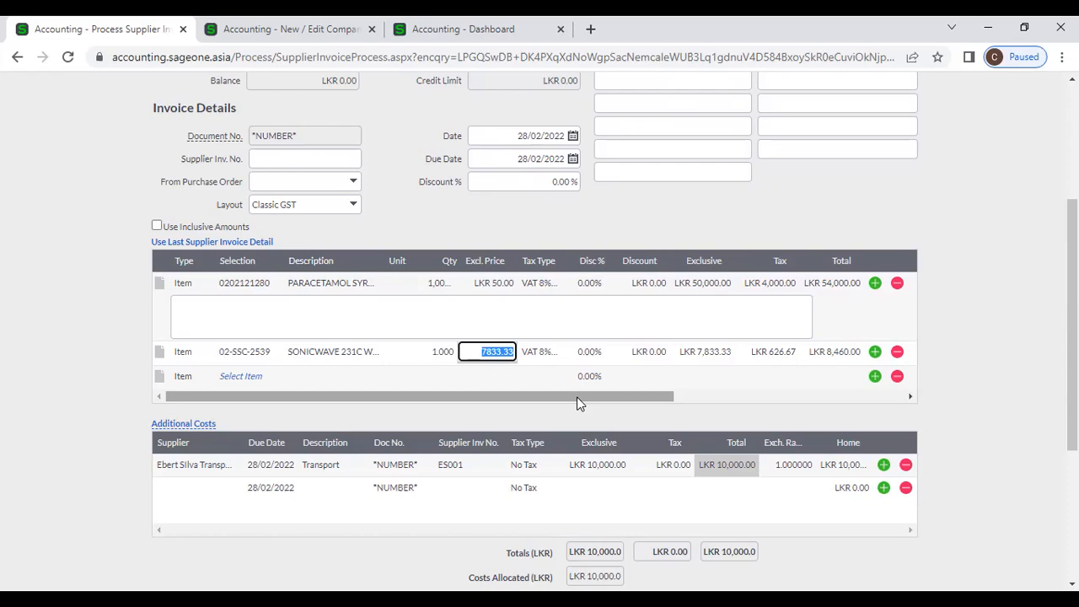
{"action": "type", "text": "10,000"}
{"action": "key", "text": "Tab"}
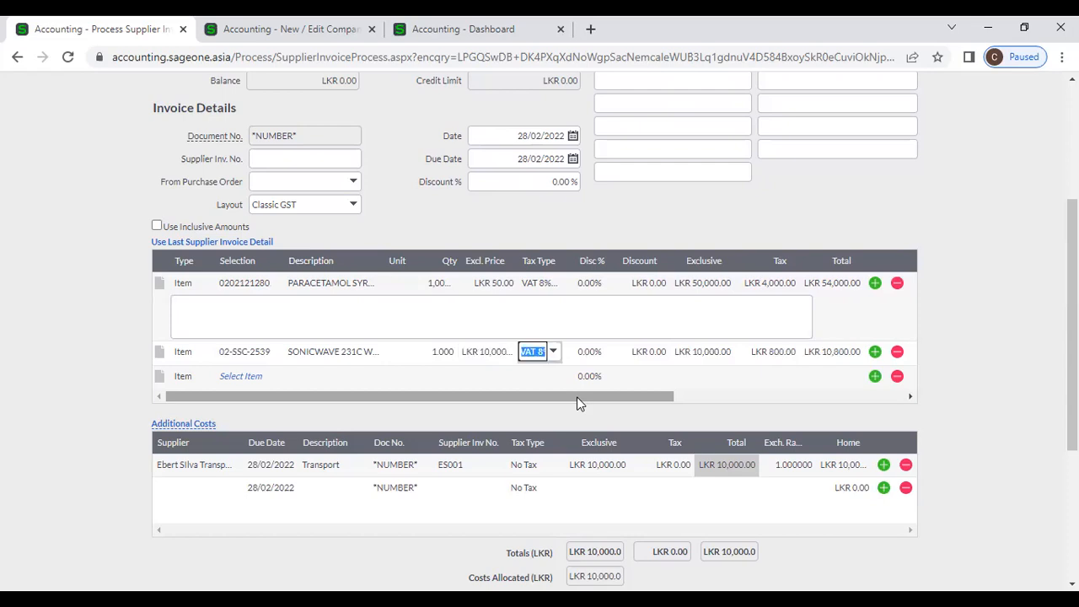
{"action": "left_click", "coordinate": [717, 395]}
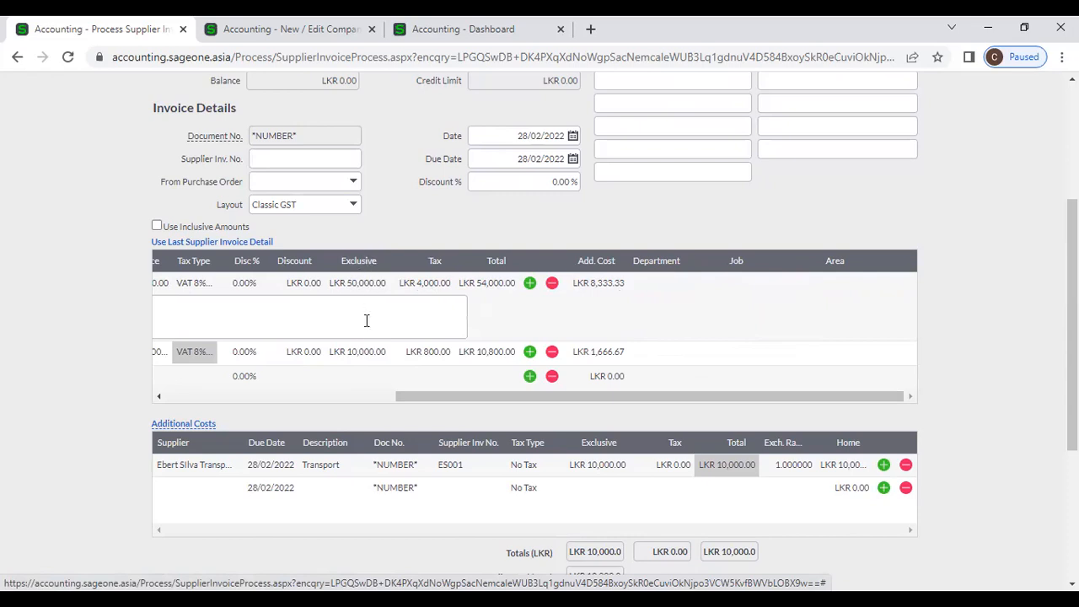
- Change the SONICWAVE line's Excl. Price to 20,000, then back to 10,000
{"action": "left_click_drag", "start_coordinate": [425, 398], "coordinate": [326, 393]}
{"action": "left_click", "coordinate": [297, 354]}
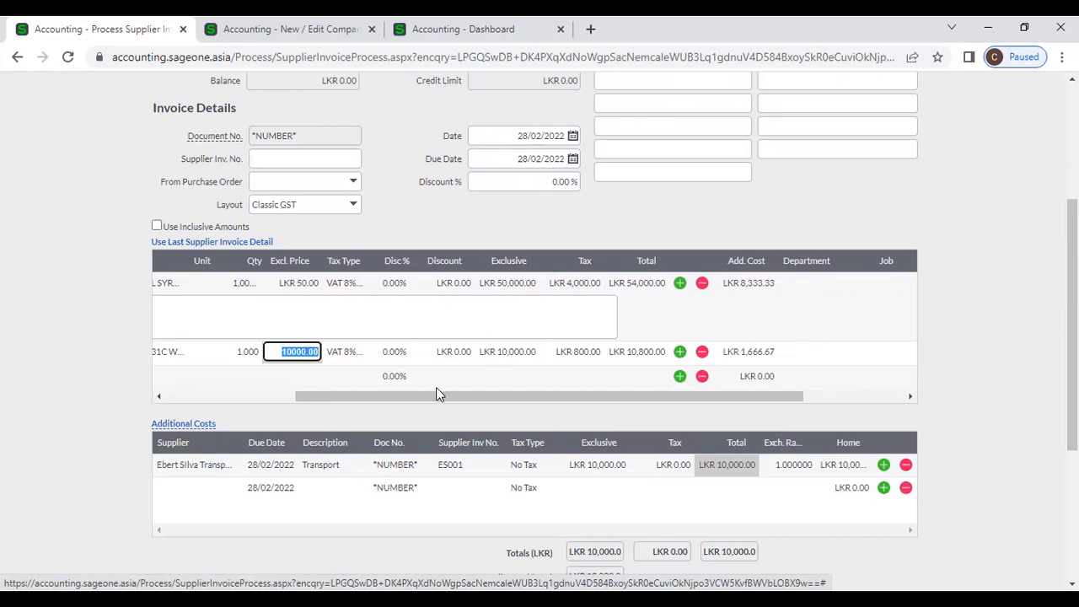
{"action": "type", "text": "20000"}
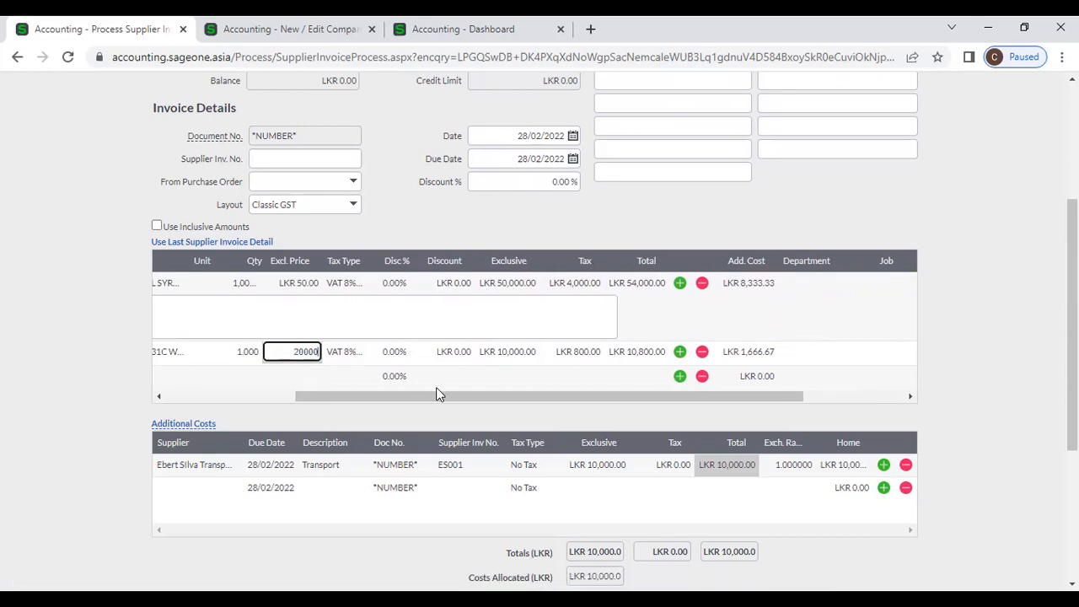
{"action": "key", "text": "Tab"}
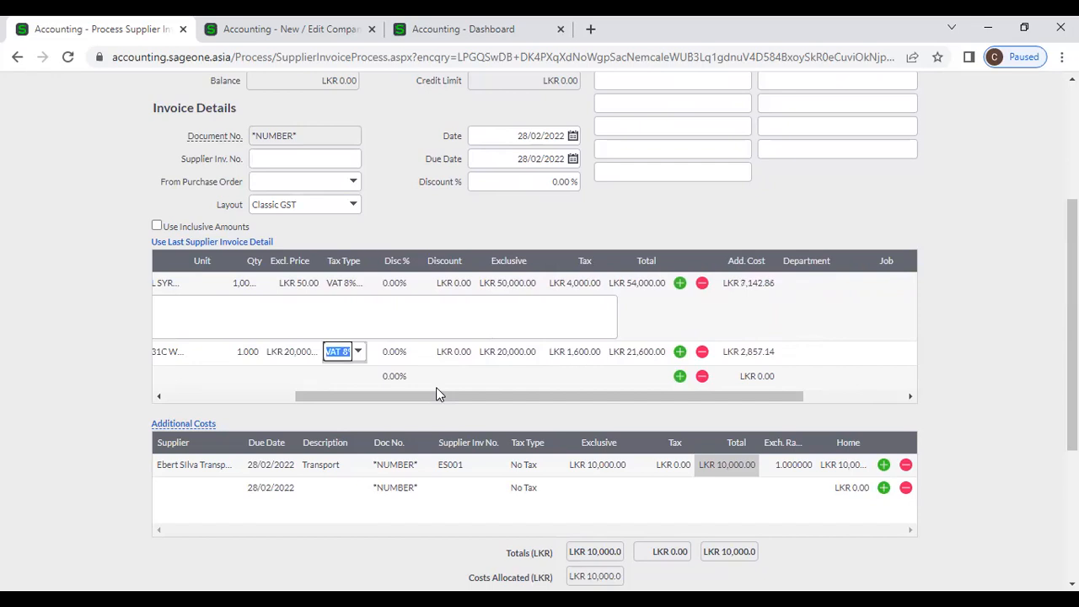
{"action": "left_click", "coordinate": [289, 350]}
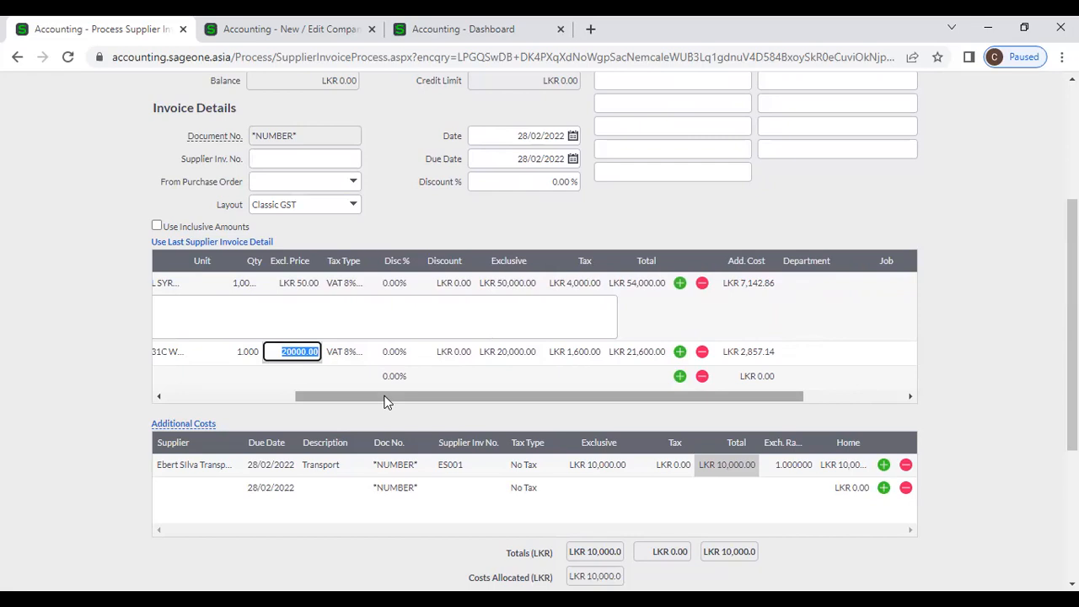
{"action": "type", "text": "10000"}
{"action": "key", "text": "Tab"}
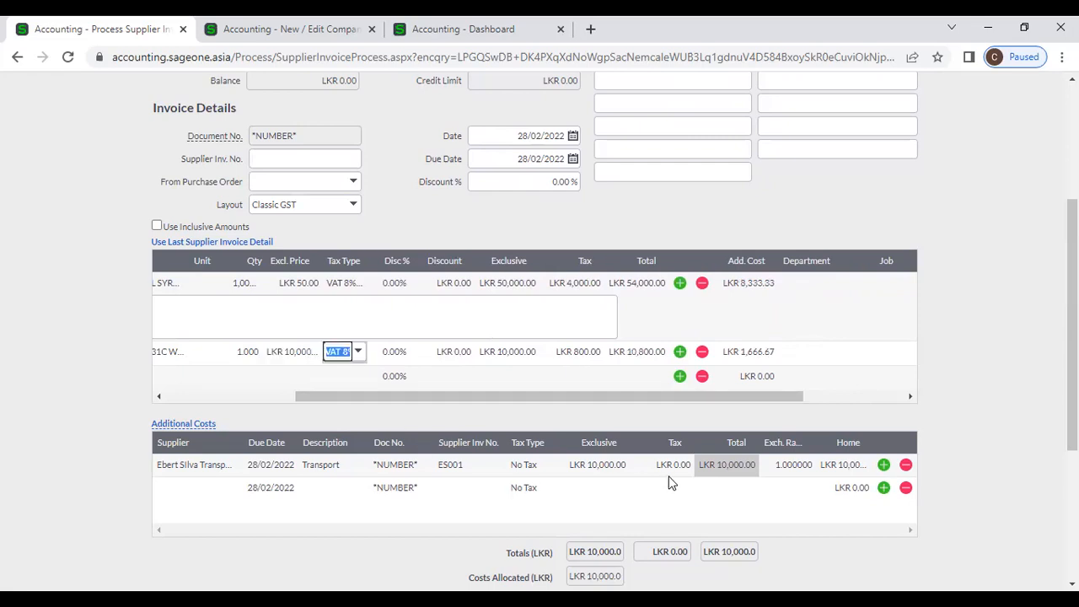
{"action": "left_click", "coordinate": [598, 466]}
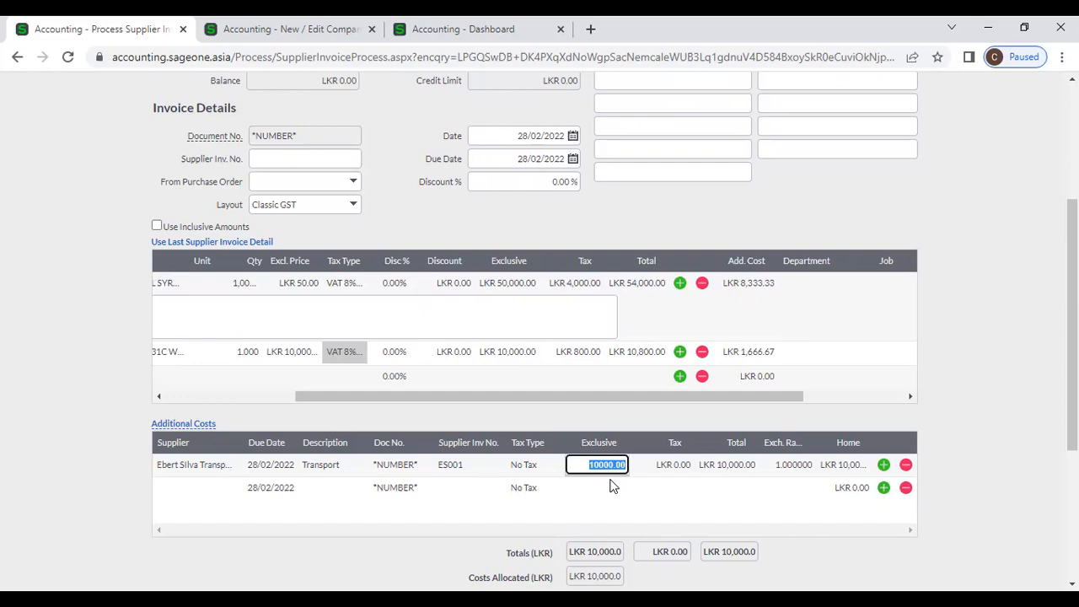
{"action": "type", "text": "12000"}
{"action": "key", "text": "Tab"}
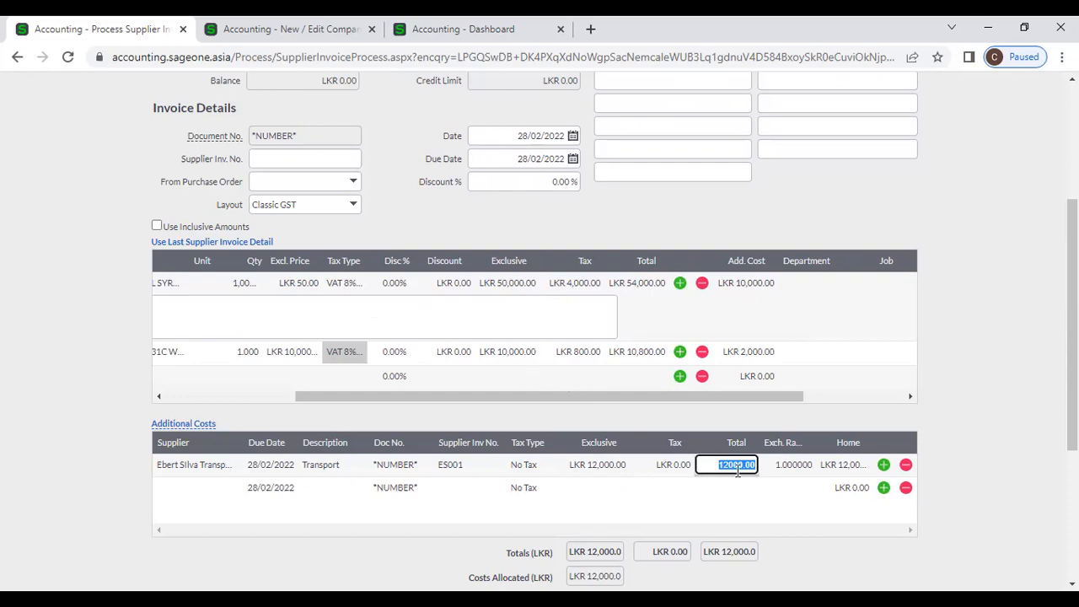
{"action": "left_click", "coordinate": [984, 320]}
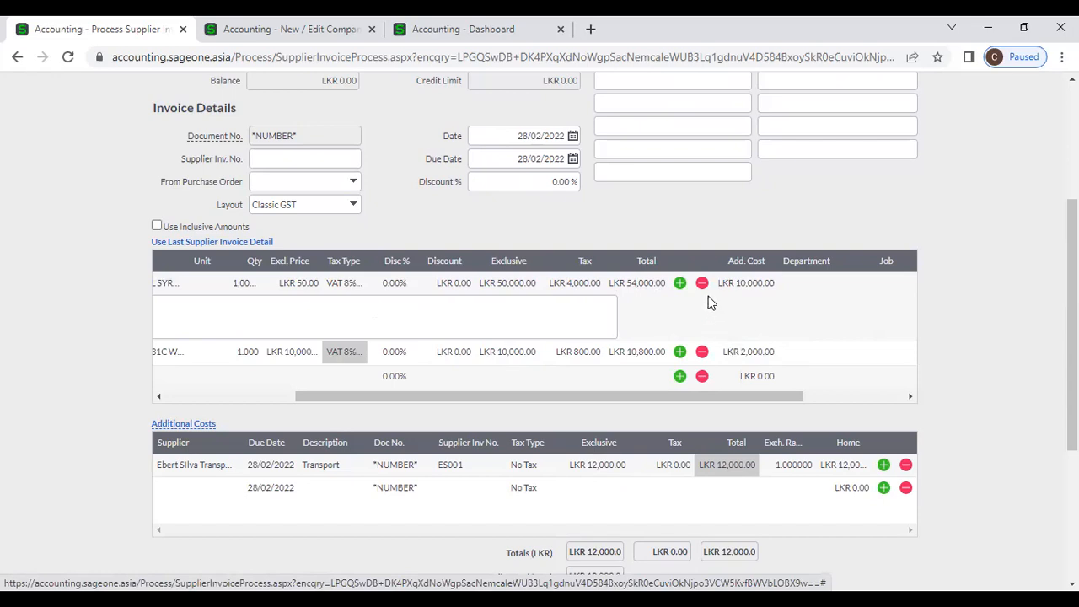
{"action": "left_click_drag", "start_coordinate": [621, 397], "coordinate": [271, 398]}
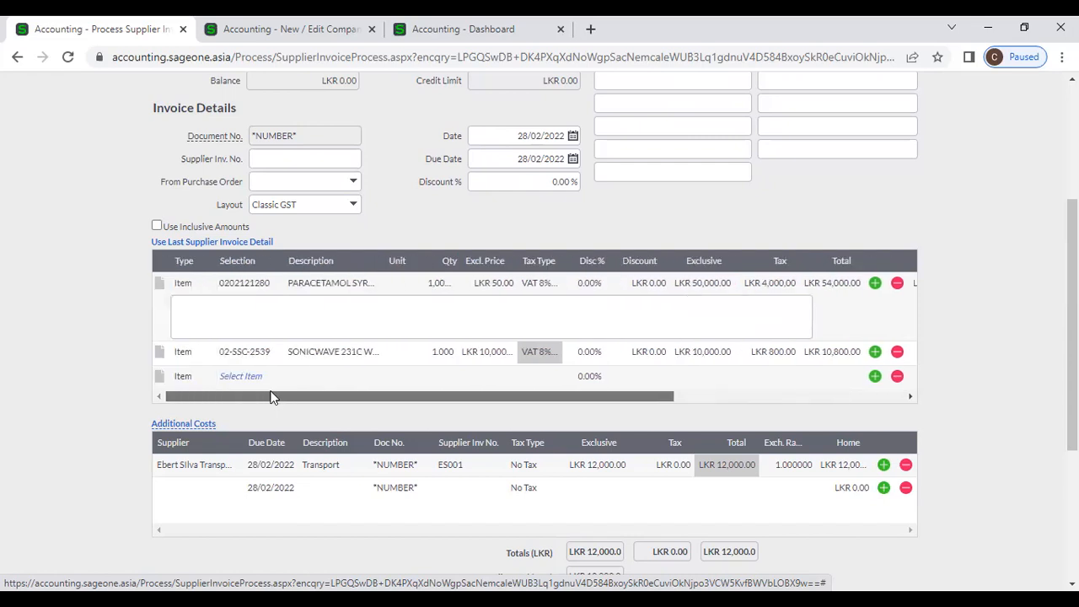
- Collapse line 1's detail box and start a new additional cost from Quart Airways
{"action": "left_click", "coordinate": [159, 284]}
{"action": "left_click_drag", "start_coordinate": [419, 357], "coordinate": [605, 351]}
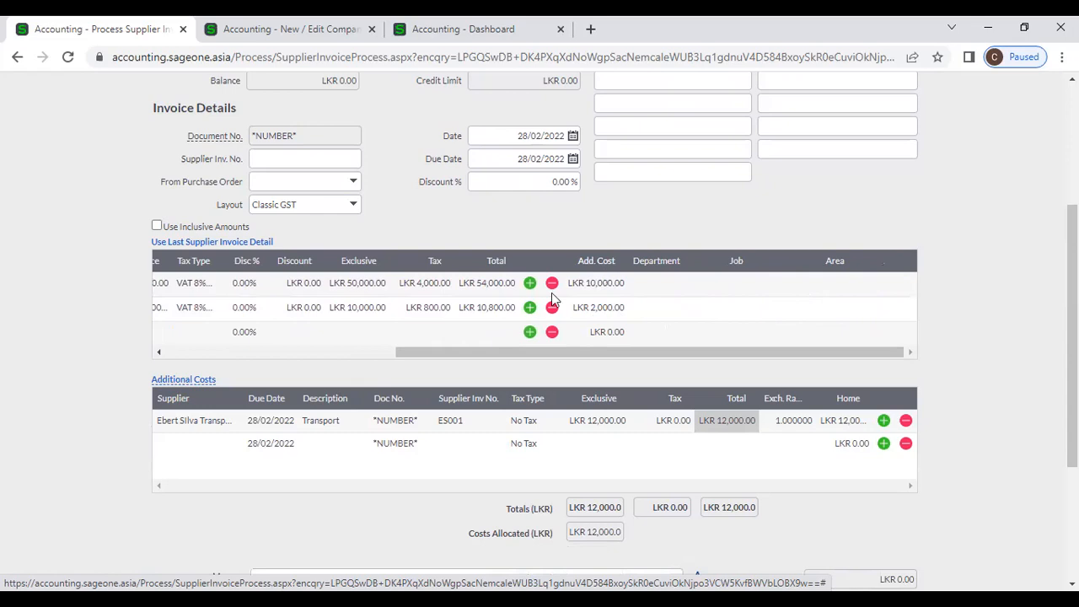
{"action": "left_click", "coordinate": [191, 444]}
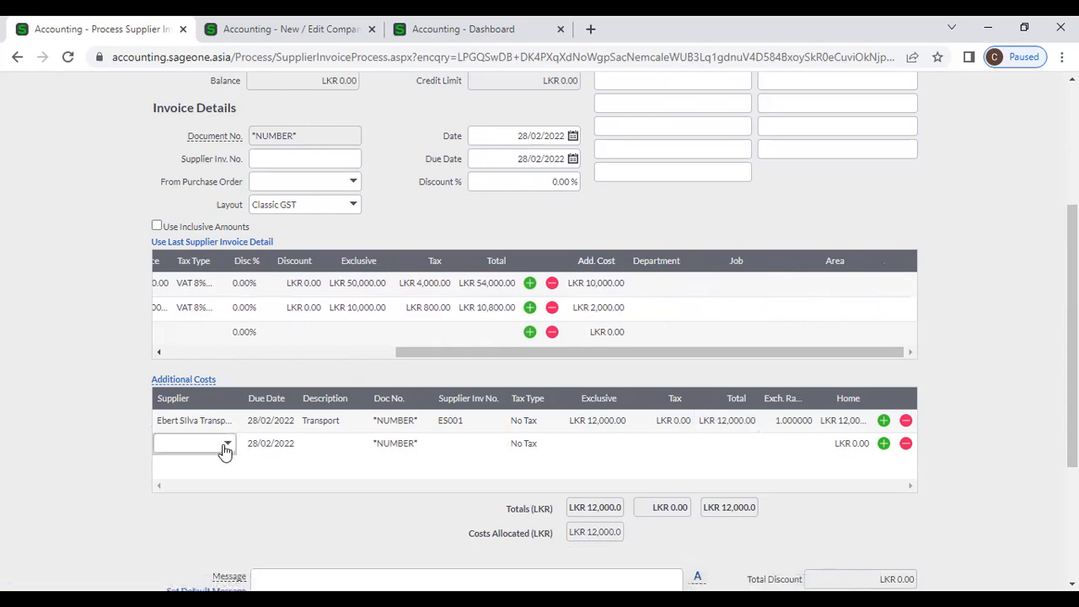
{"action": "left_click", "coordinate": [226, 444]}
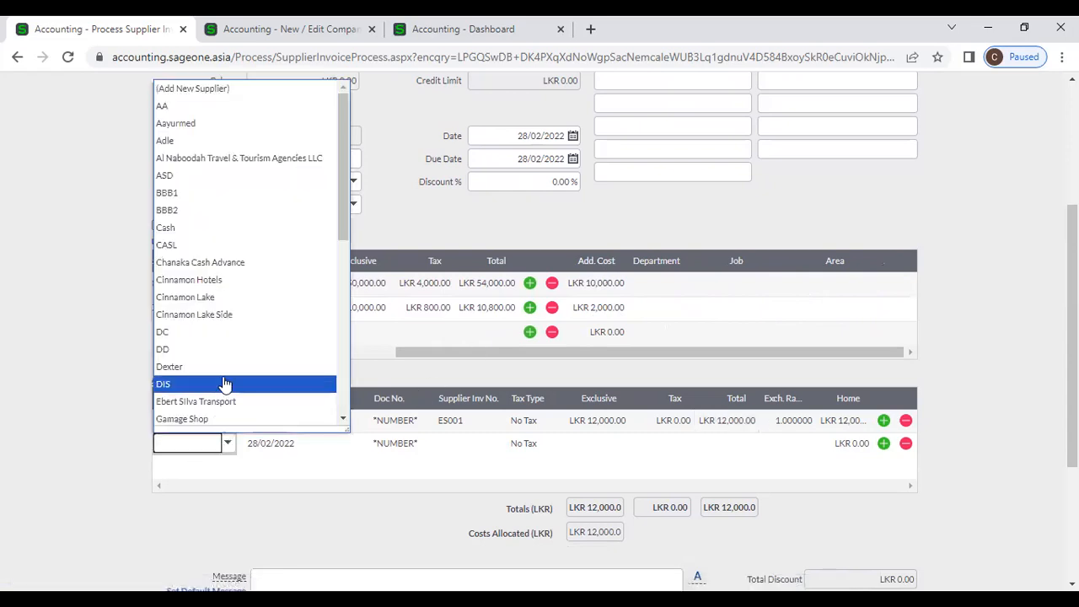
{"action": "scroll", "coordinate": [221, 384], "scroll_direction": "down", "scroll_amount": 3}
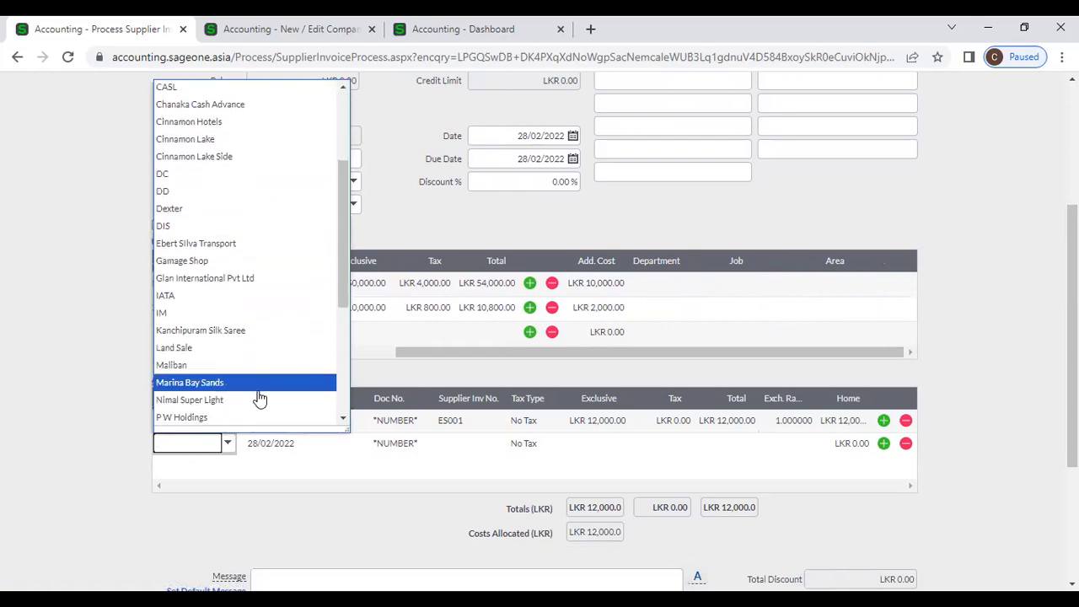
{"action": "scroll", "coordinate": [254, 395], "scroll_direction": "down", "scroll_amount": 2}
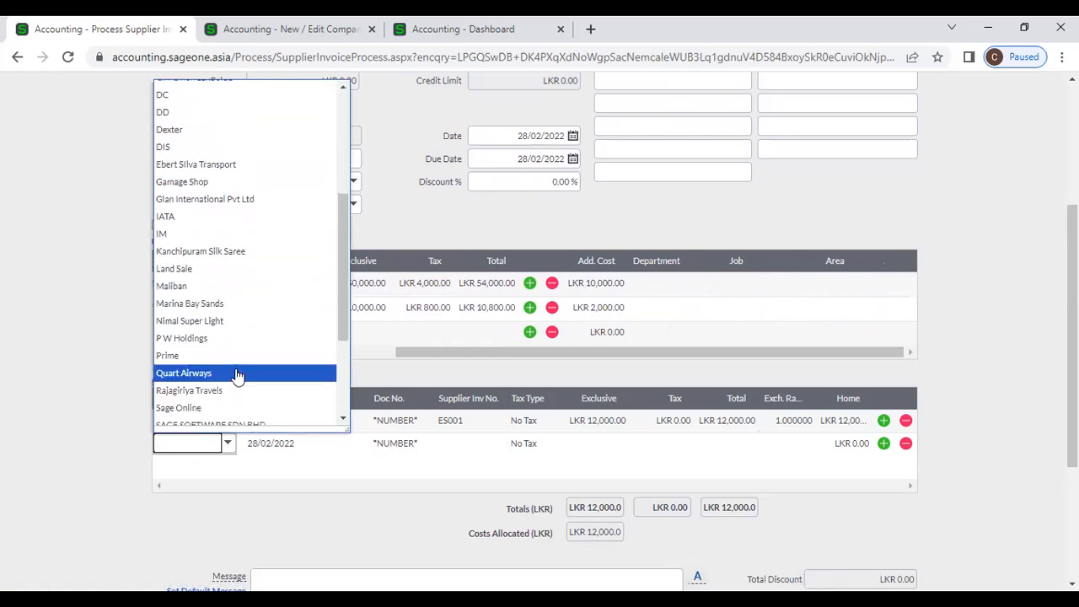
{"action": "left_click", "coordinate": [237, 374]}
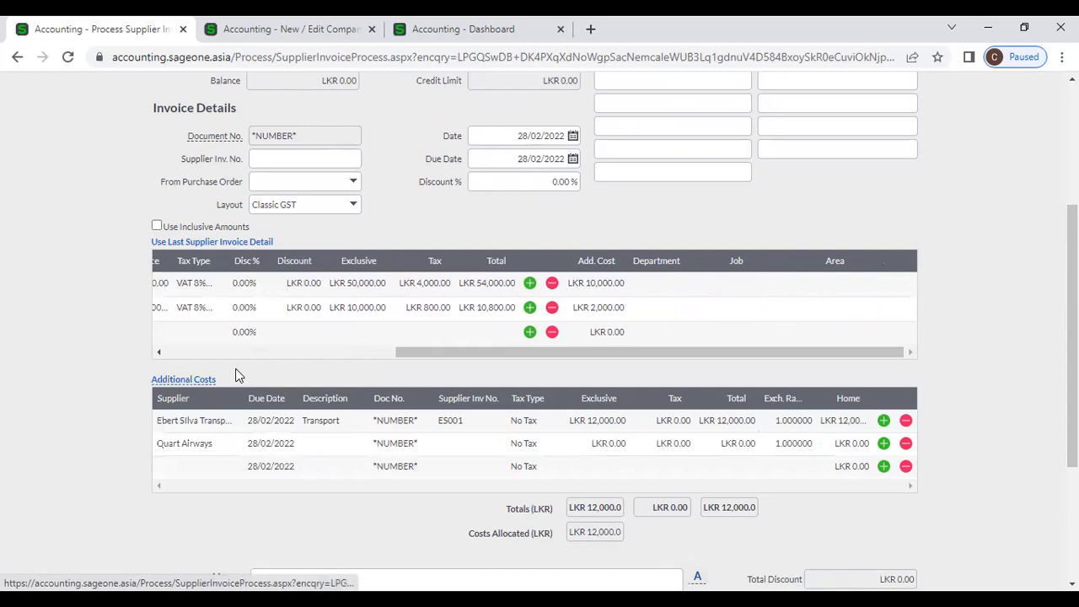
- Enter description Air Freight, supplier invoice Q001 and LKR 18,000 for the Quart Airways cost
{"action": "left_click", "coordinate": [344, 443]}
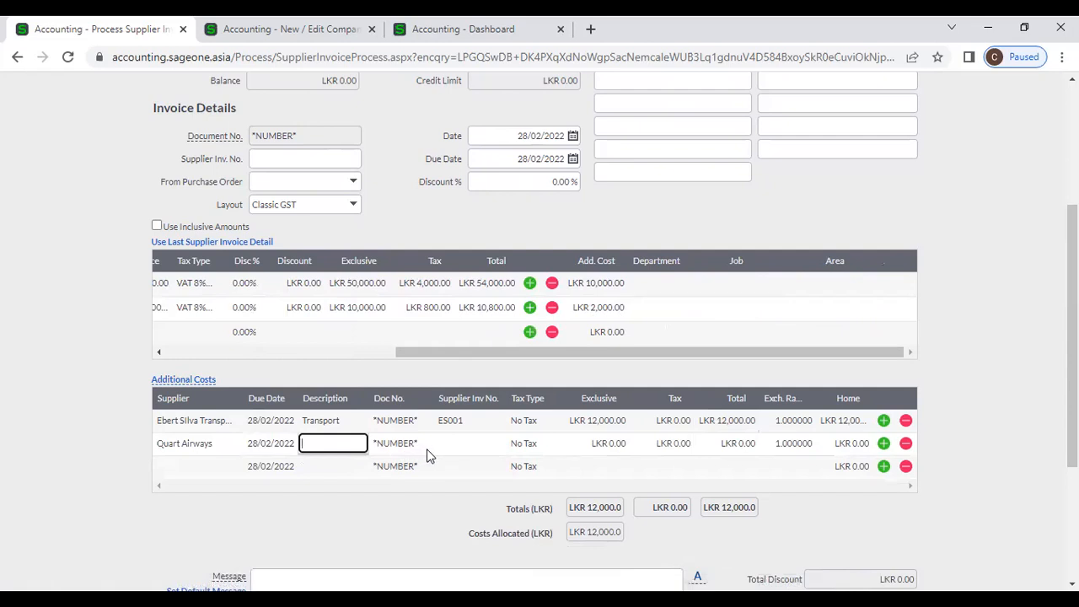
{"action": "type", "text": "Air Freight"}
{"action": "key", "text": "Tab"}
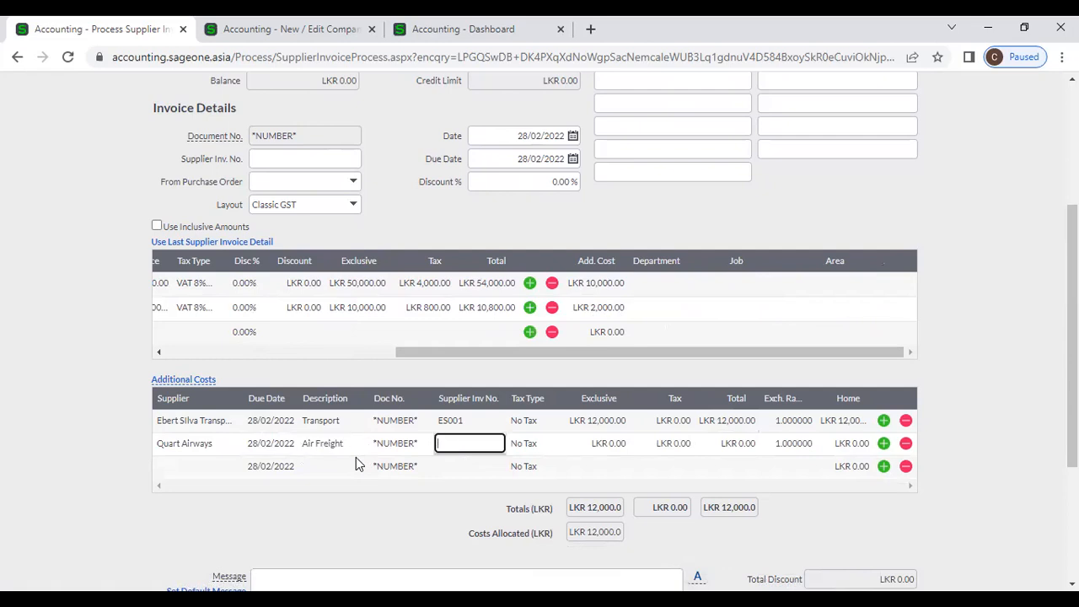
{"action": "type", "text": "Q001"}
{"action": "key", "text": "Tab"}
{"action": "key", "text": "Tab"}
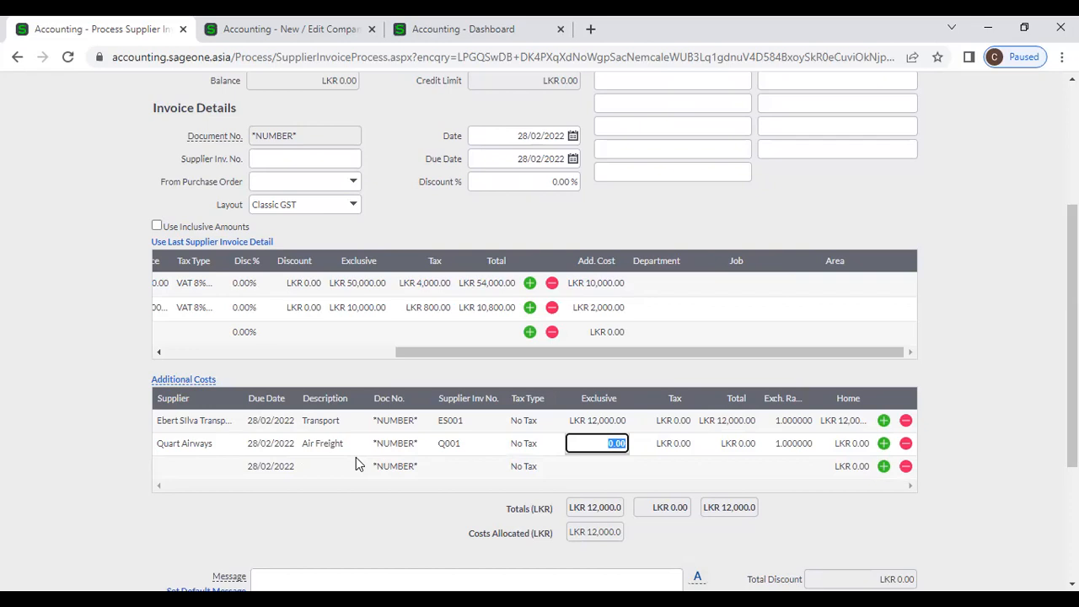
{"action": "type", "text": "18000"}
{"action": "key", "text": "Tab"}
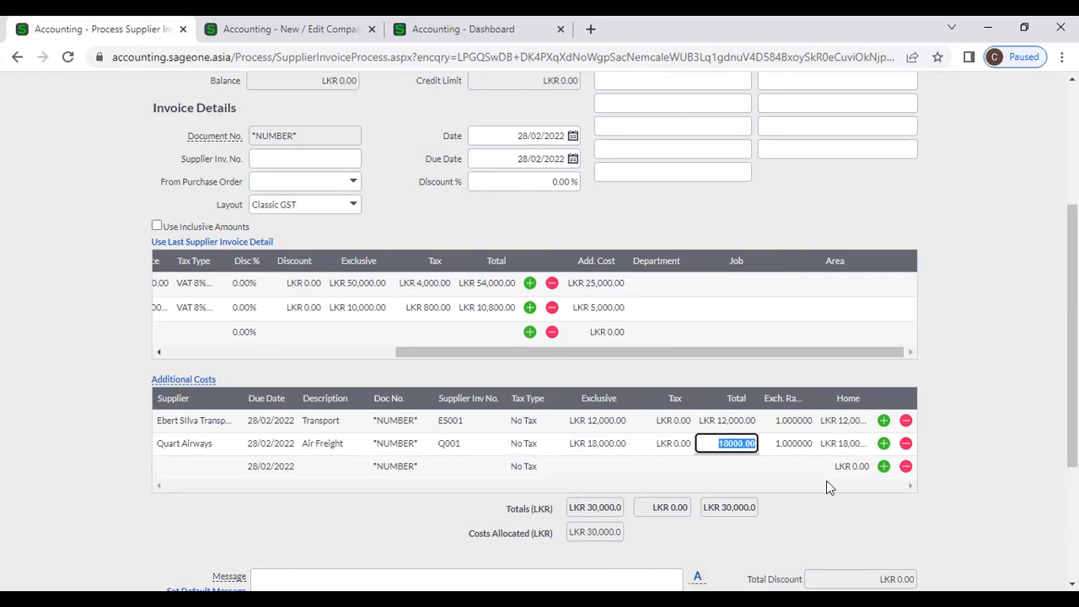
{"action": "left_click", "coordinate": [850, 514]}
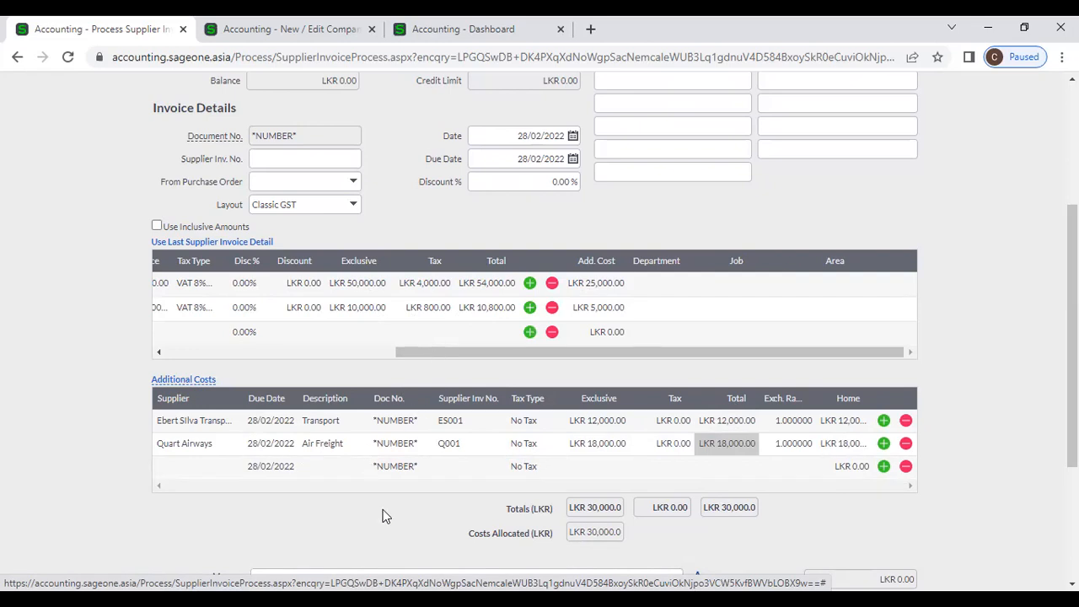
{"action": "key", "text": "alt+Tab"}
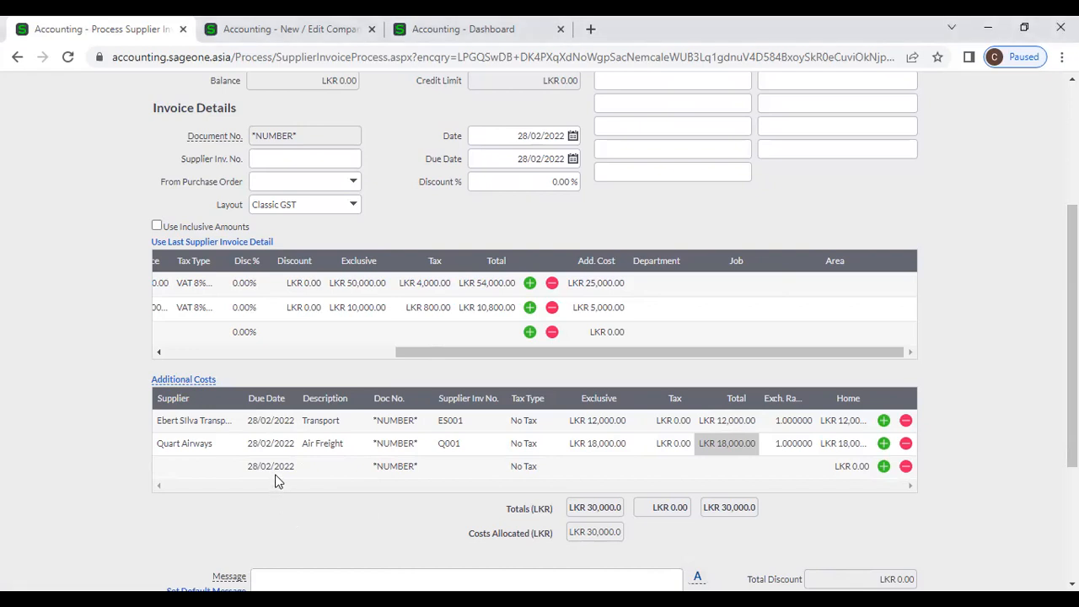
{"action": "left_click", "coordinate": [338, 352]}
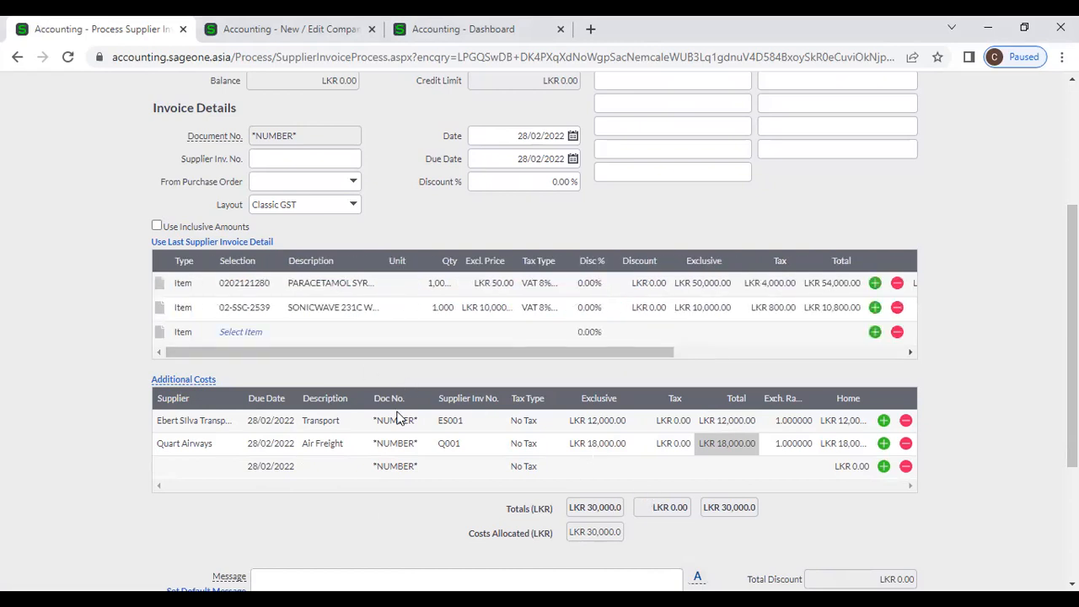
{"action": "scroll", "coordinate": [399, 418], "scroll_direction": "down", "scroll_amount": 3}
{"action": "scroll", "coordinate": [400, 419], "scroll_direction": "up", "scroll_amount": 6}
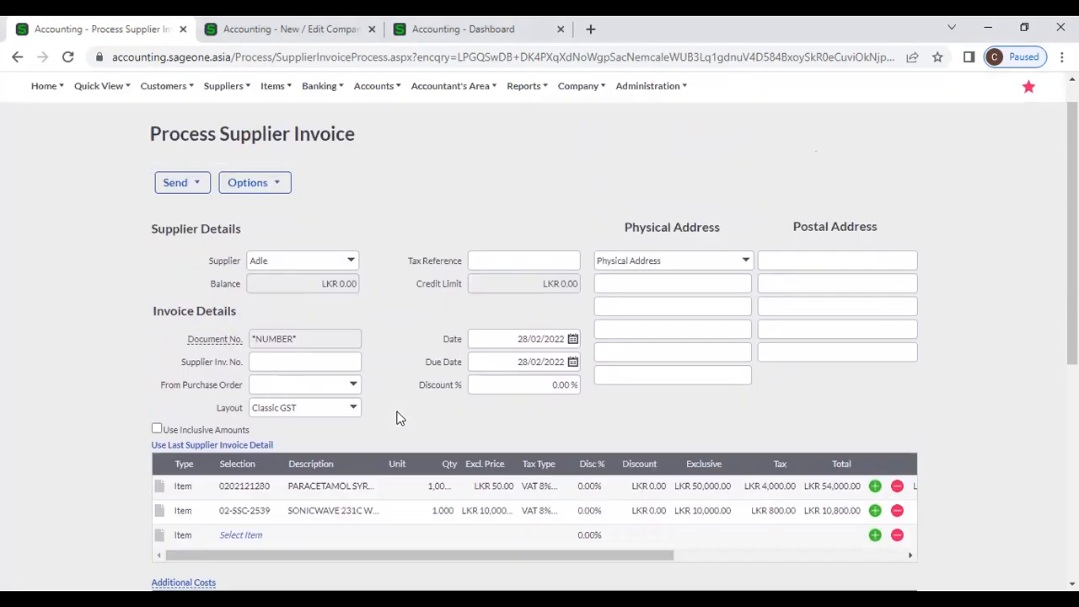
{"action": "scroll", "coordinate": [400, 418], "scroll_direction": "down", "scroll_amount": 6}
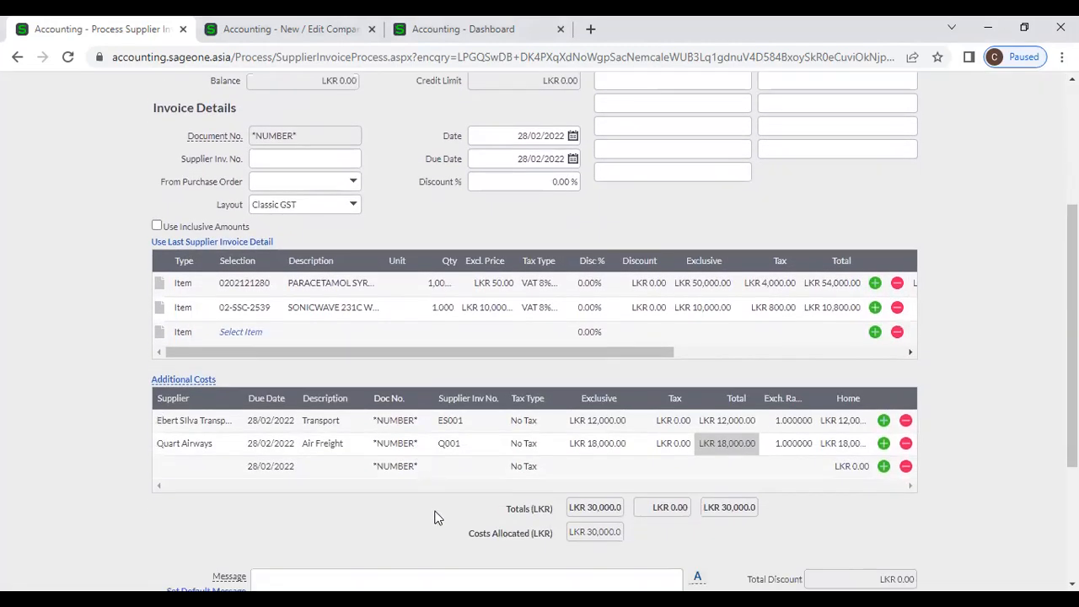
{"action": "left_click", "coordinate": [407, 529]}
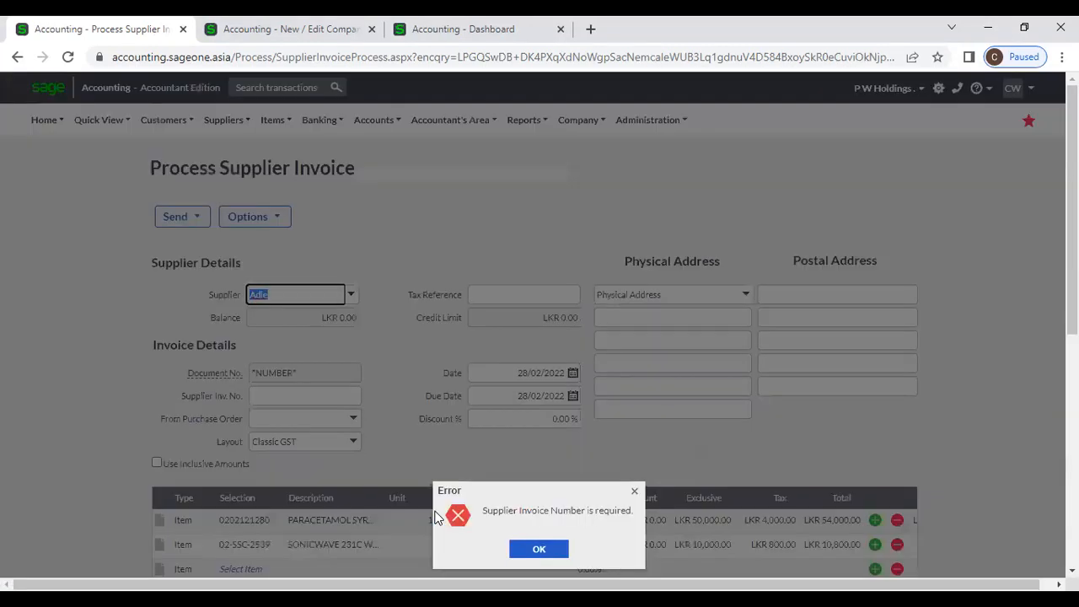
- Dismiss the missing-number error and enter SI1000 as the supplier invoice number
{"action": "left_click", "coordinate": [634, 492]}
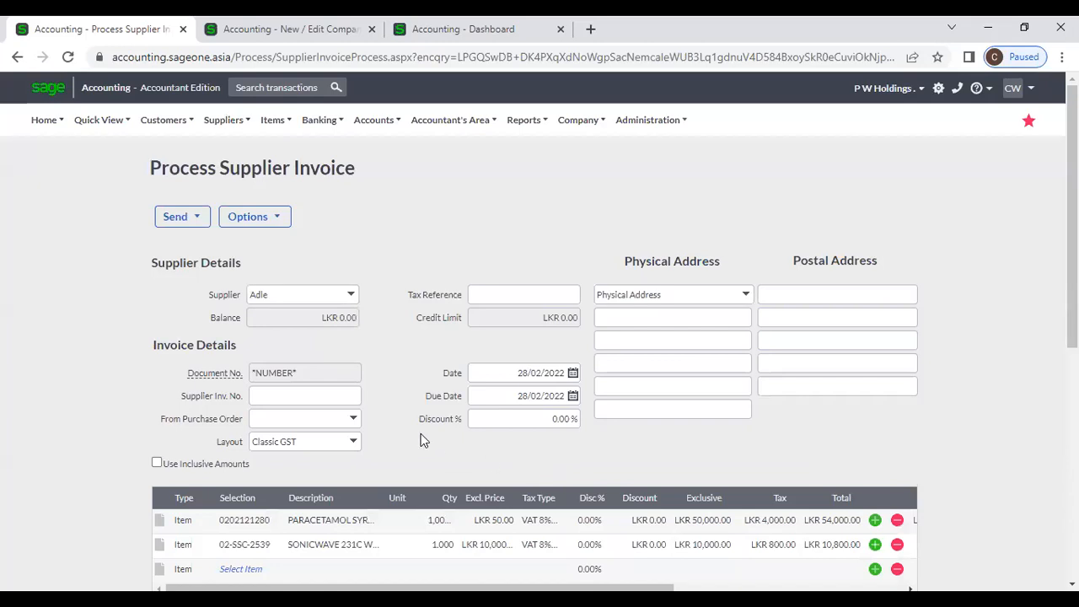
{"action": "scroll", "coordinate": [413, 432], "scroll_direction": "down", "scroll_amount": 1}
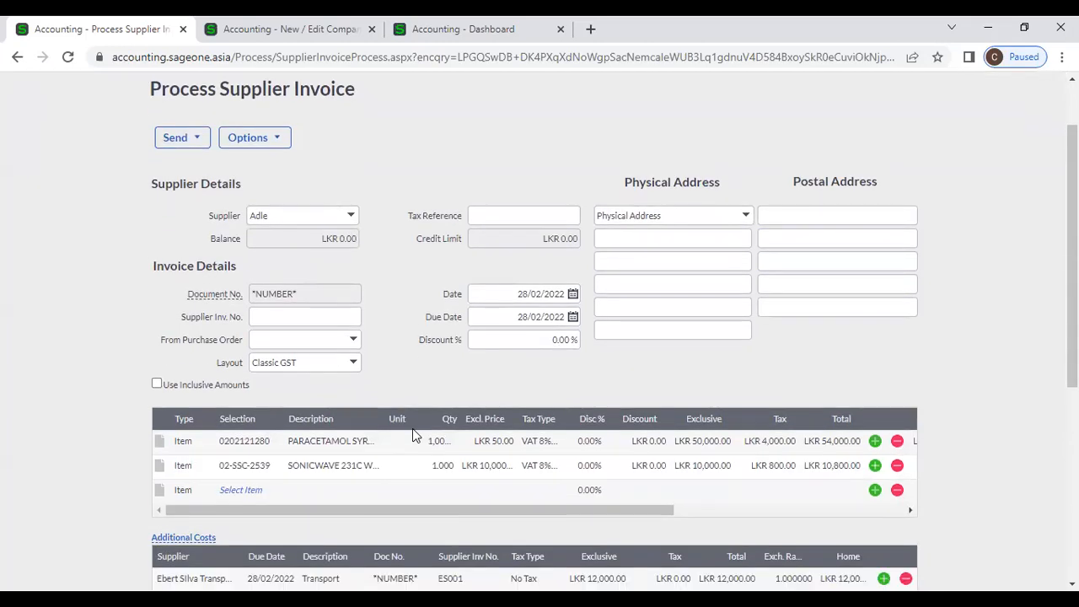
{"action": "left_click", "coordinate": [306, 318]}
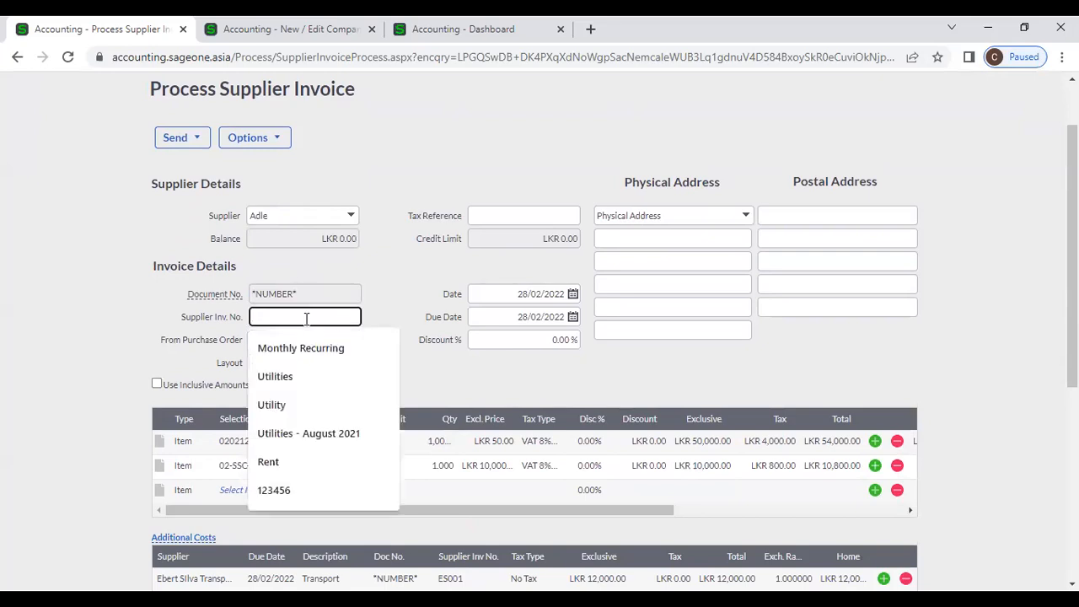
{"action": "scroll", "coordinate": [422, 371], "scroll_direction": "down", "scroll_amount": 2}
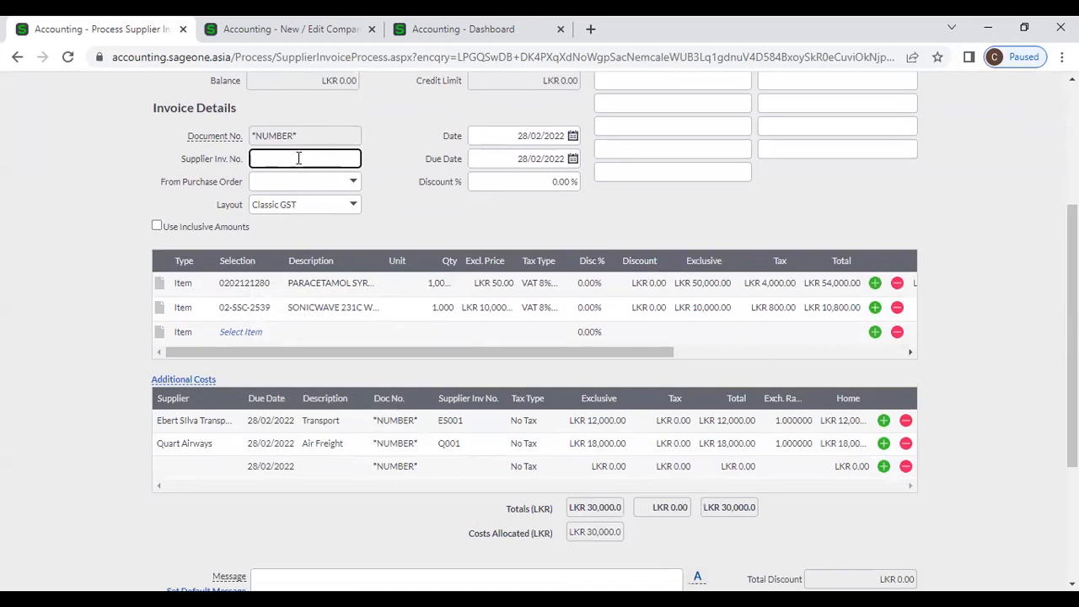
{"action": "type", "text": "SI"}
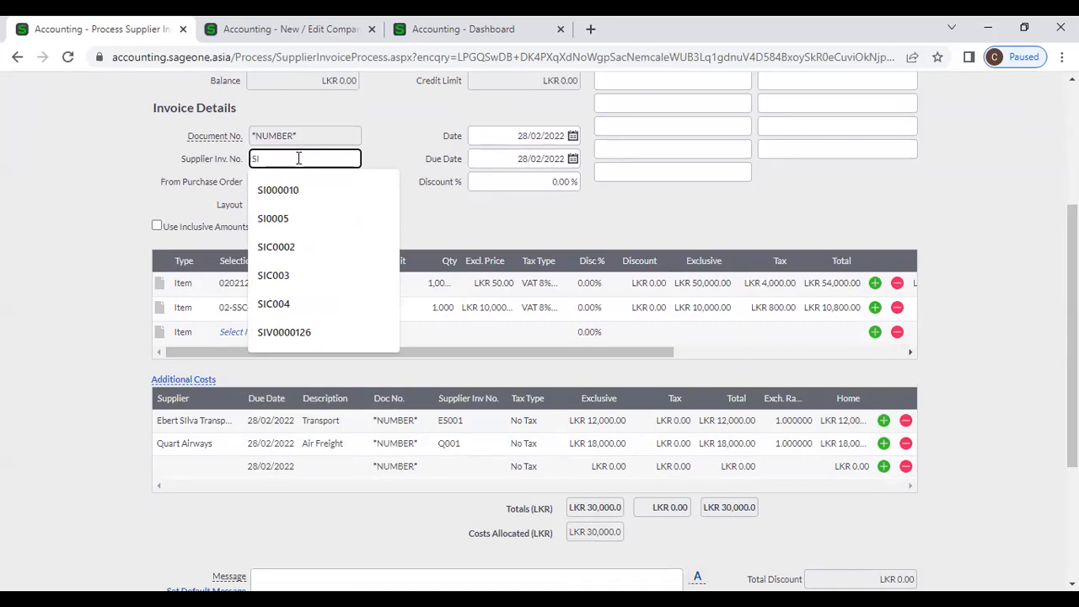
{"action": "type", "text": "1000"}
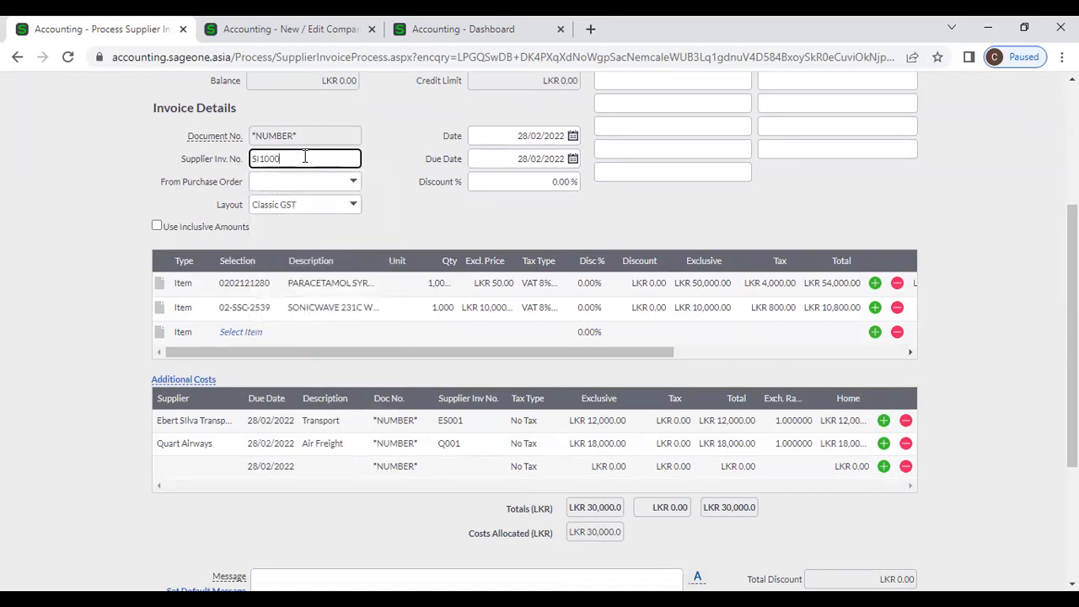
{"action": "left_click", "coordinate": [398, 209]}
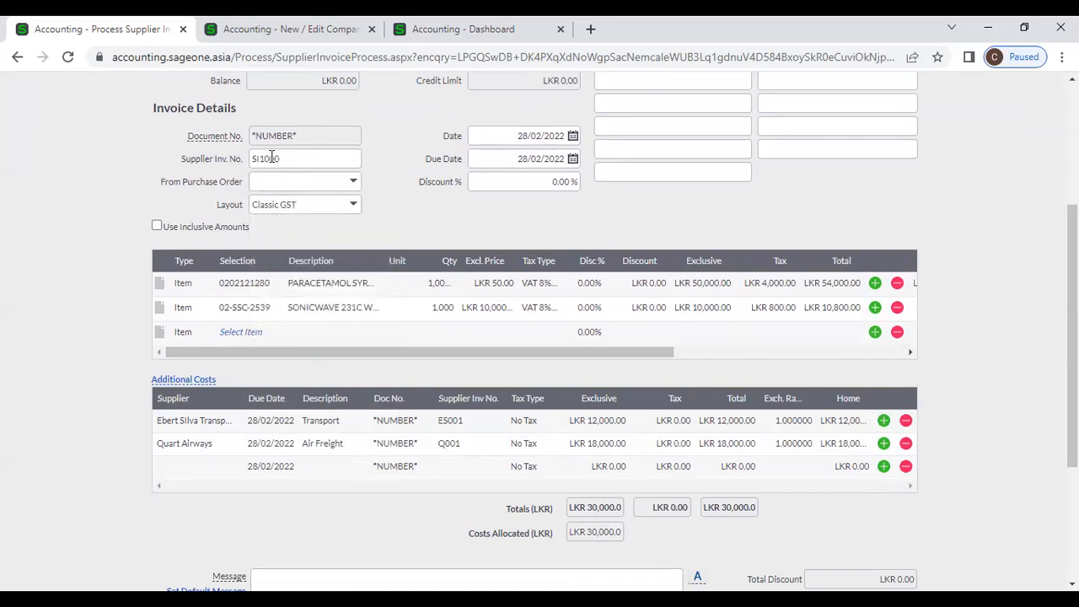
{"action": "scroll", "coordinate": [416, 346], "scroll_direction": "down", "scroll_amount": 2}
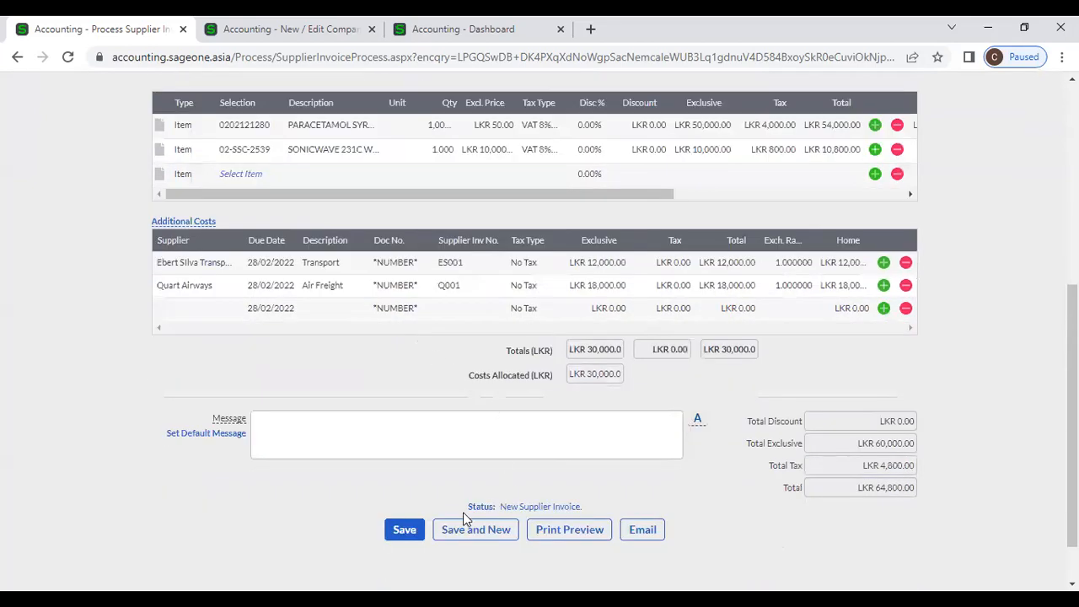
- Save the Adle invoice as SIV0000161 and start a blank new supplier invoice
{"action": "left_click", "coordinate": [405, 530]}
{"action": "scroll", "coordinate": [332, 392], "scroll_direction": "up", "scroll_amount": 2}
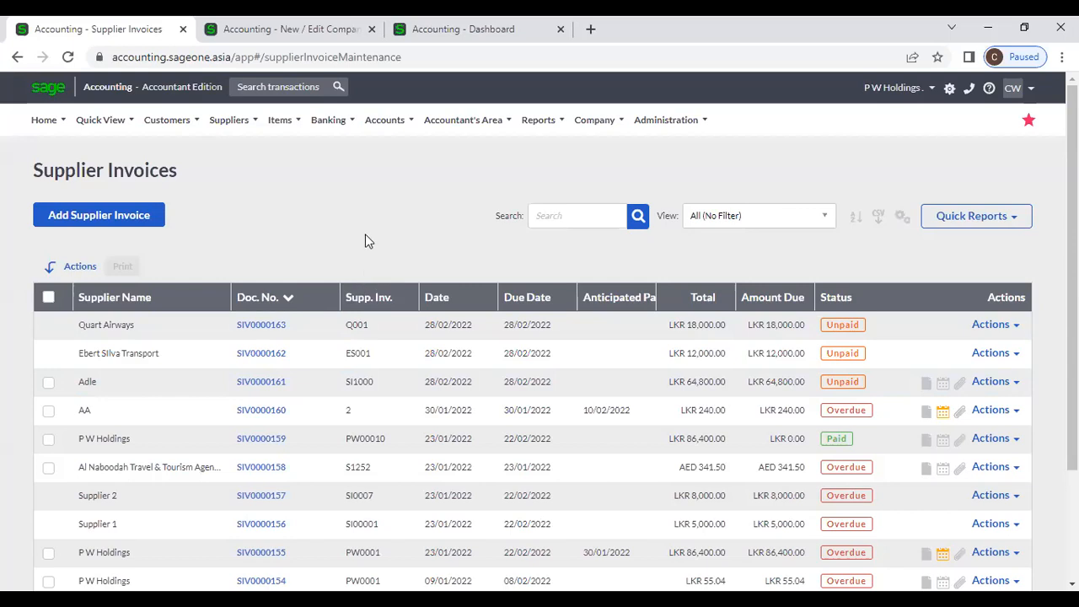
{"action": "left_click", "coordinate": [134, 228]}
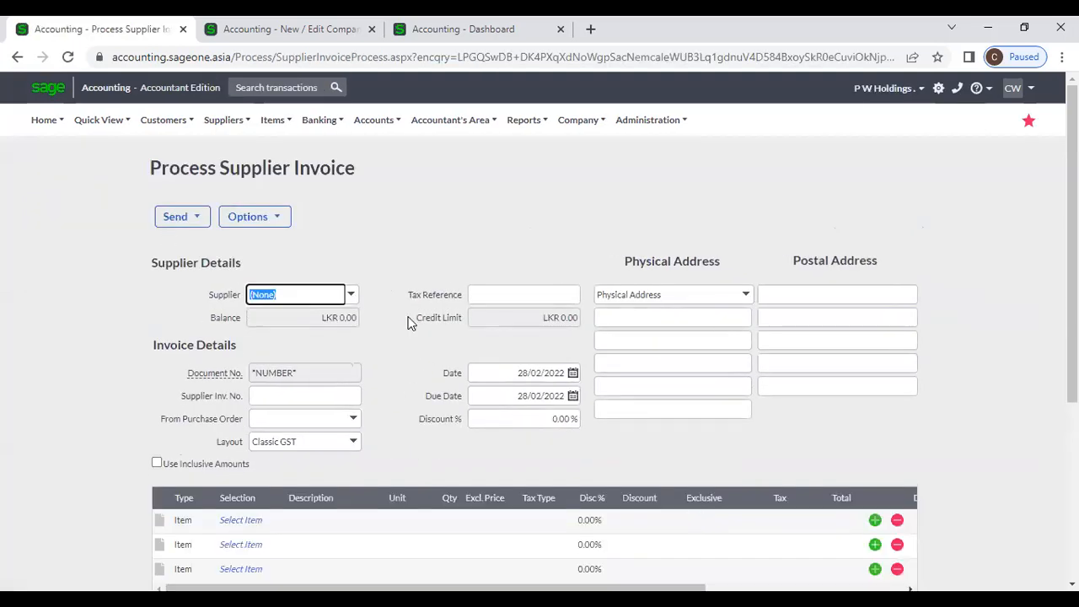
- Set the supplier to Al Naboodah Travel & Tourism Agencies LLC, invoiced in AED
{"action": "left_click", "coordinate": [350, 296]}
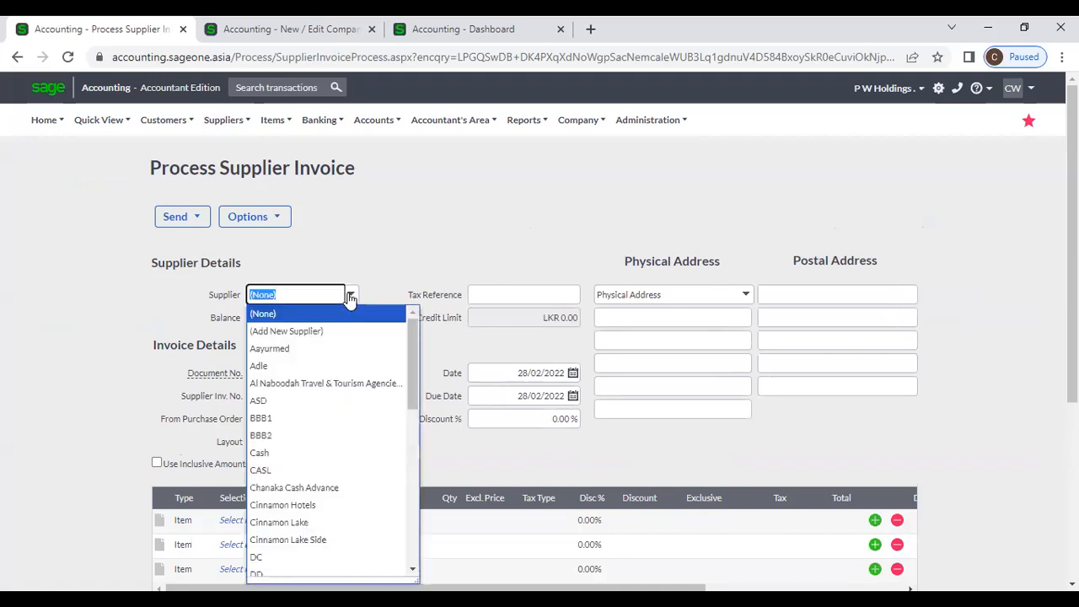
{"action": "left_click", "coordinate": [329, 349]}
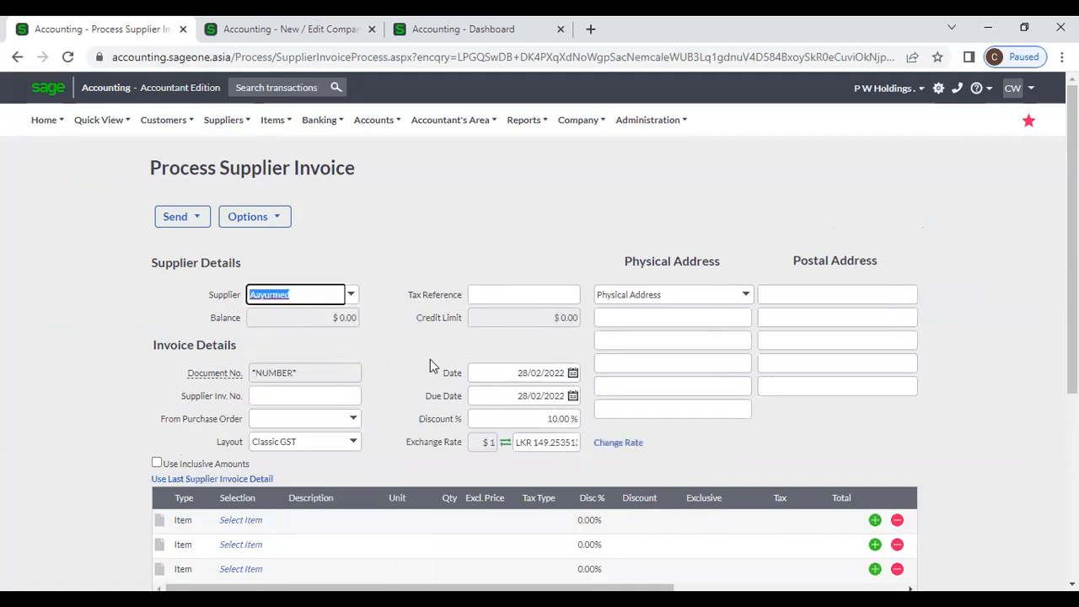
{"action": "left_click", "coordinate": [351, 295]}
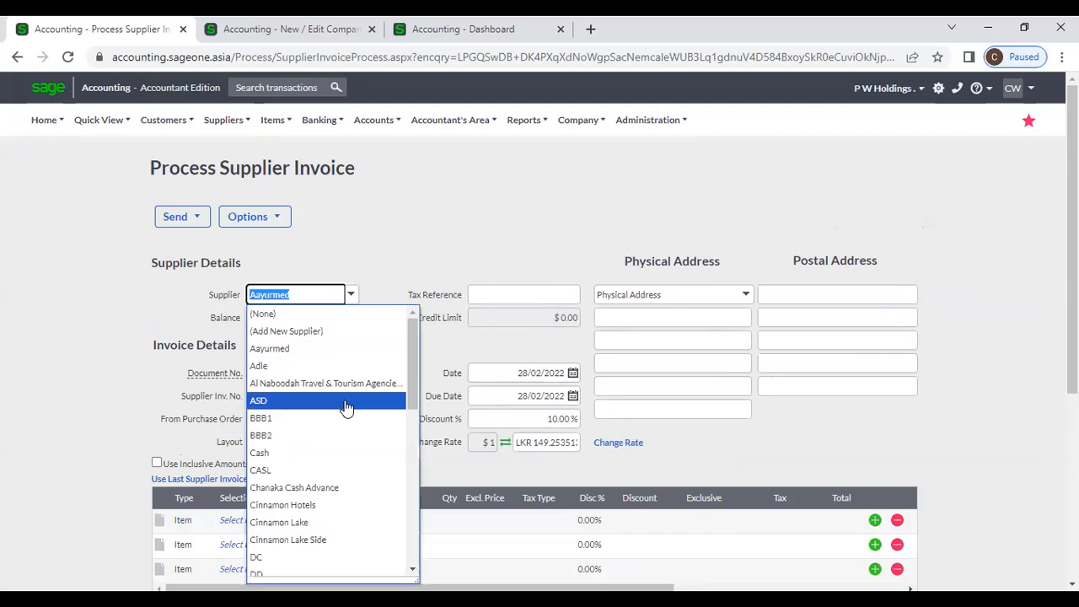
{"action": "left_click", "coordinate": [344, 385]}
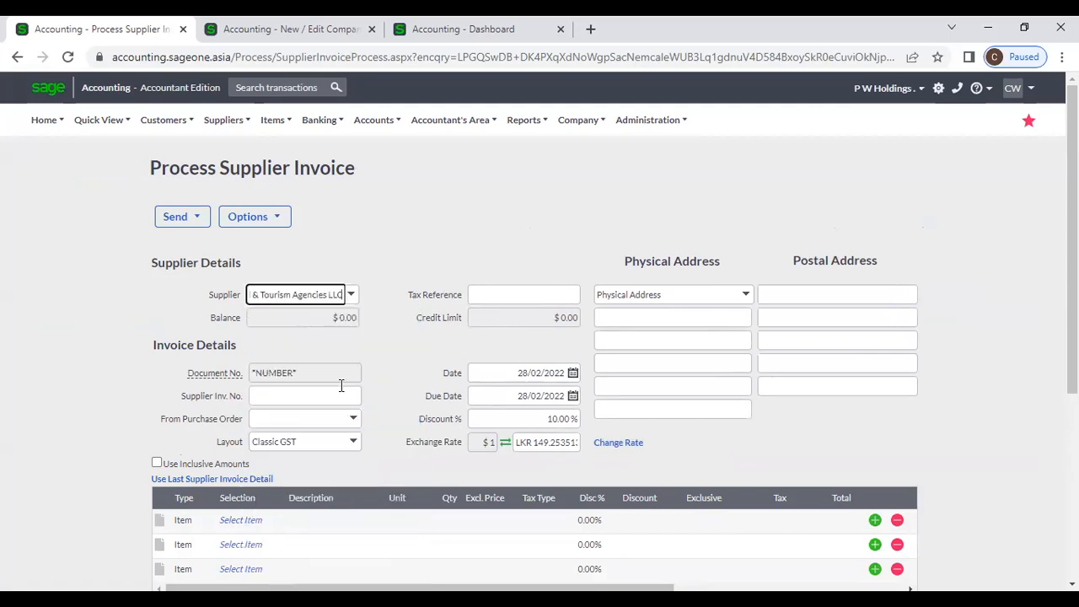
{"action": "left_click", "coordinate": [421, 344]}
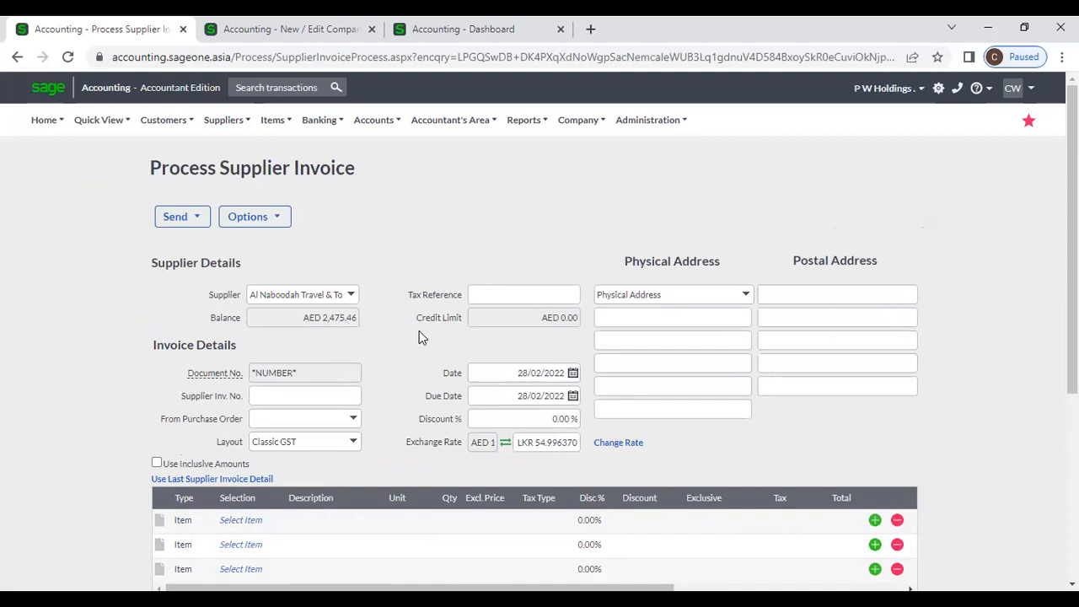
{"action": "left_click_drag", "start_coordinate": [540, 317], "coordinate": [587, 328]}
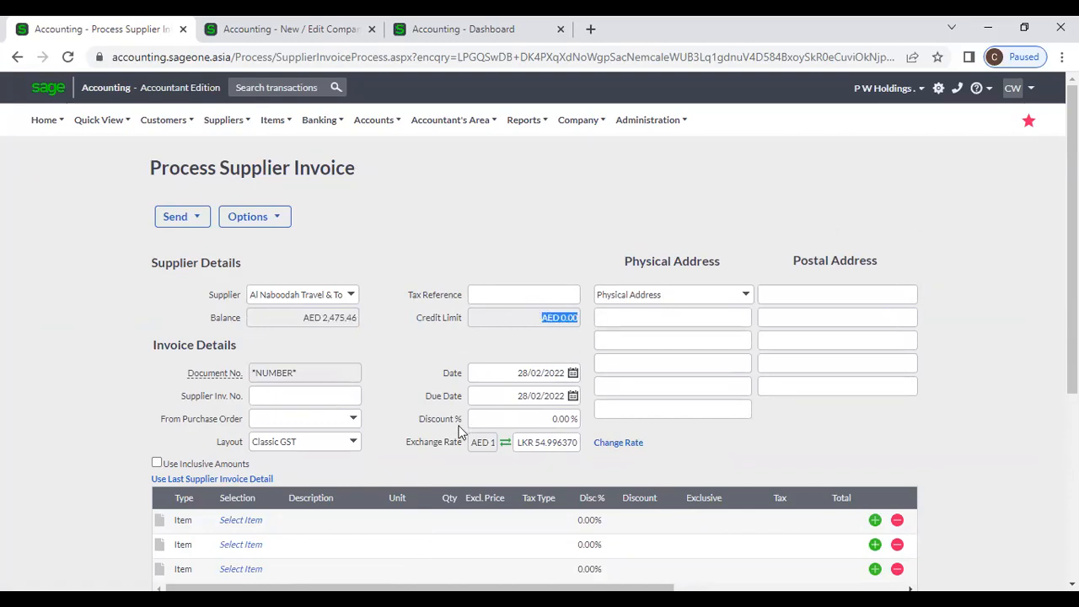
{"action": "scroll", "coordinate": [438, 421], "scroll_direction": "down", "scroll_amount": 1}
- Add a SONICWAVE 231C (02-SSC-2539) line at quantity 1 and review the exchange rate unchanged
{"action": "left_click", "coordinate": [252, 442]}
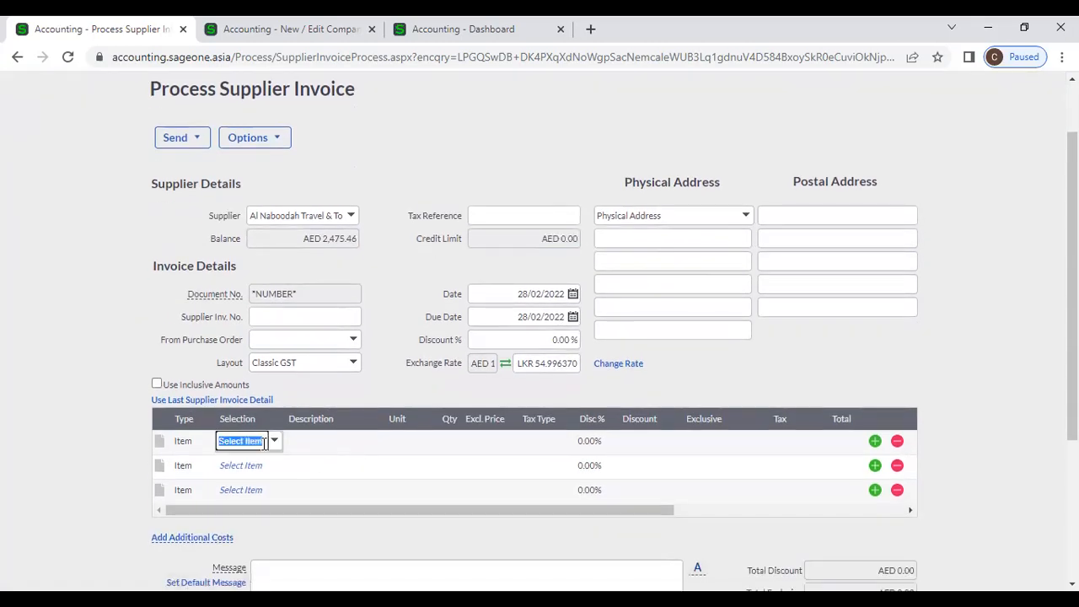
{"action": "left_click", "coordinate": [274, 442]}
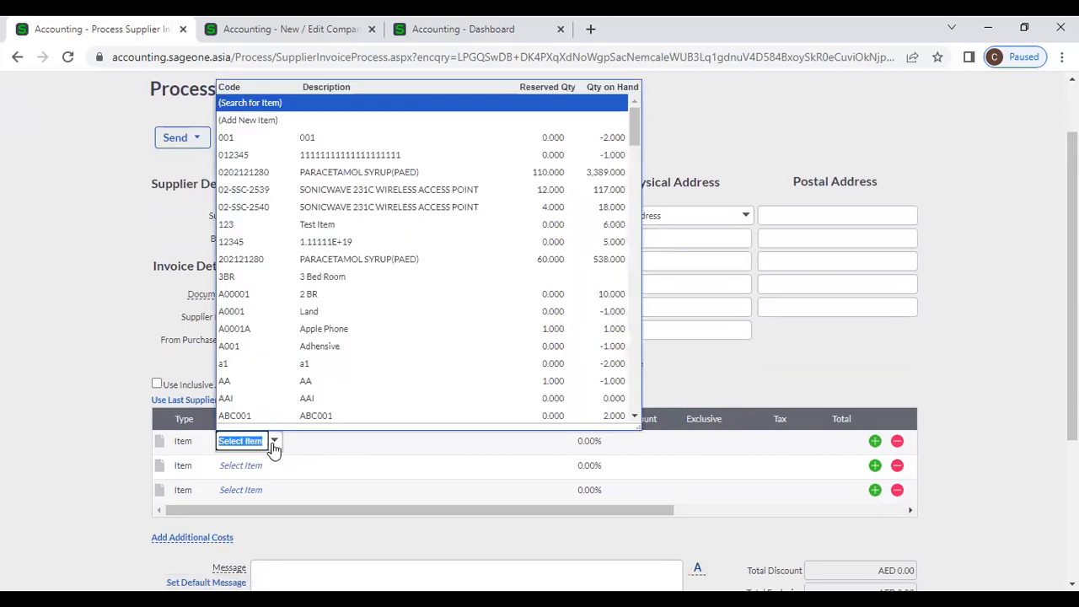
{"action": "left_click", "coordinate": [305, 195]}
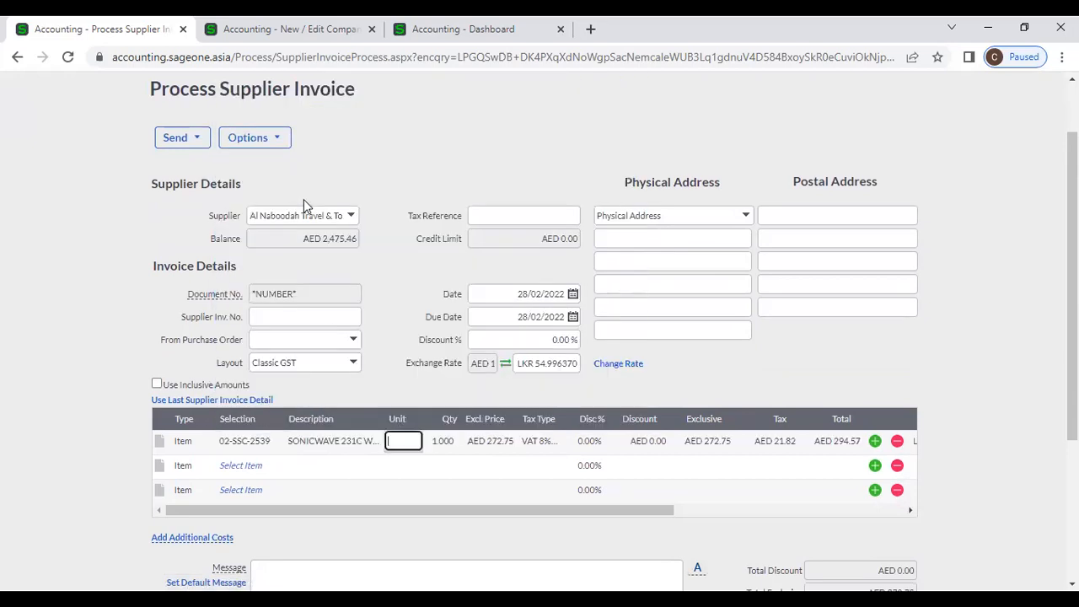
{"action": "left_click", "coordinate": [488, 439]}
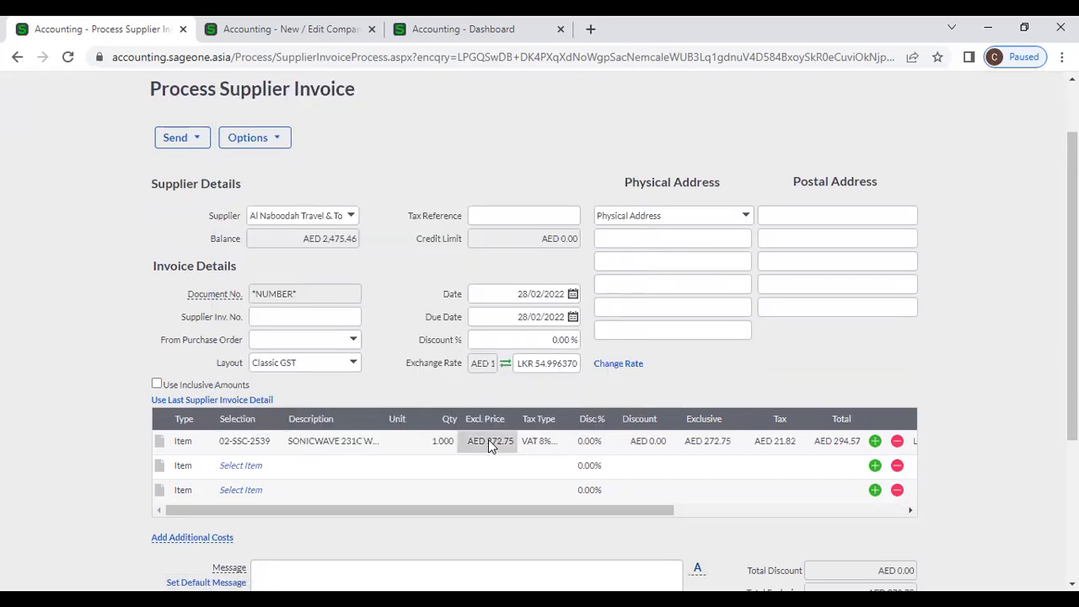
{"action": "left_click", "coordinate": [607, 369]}
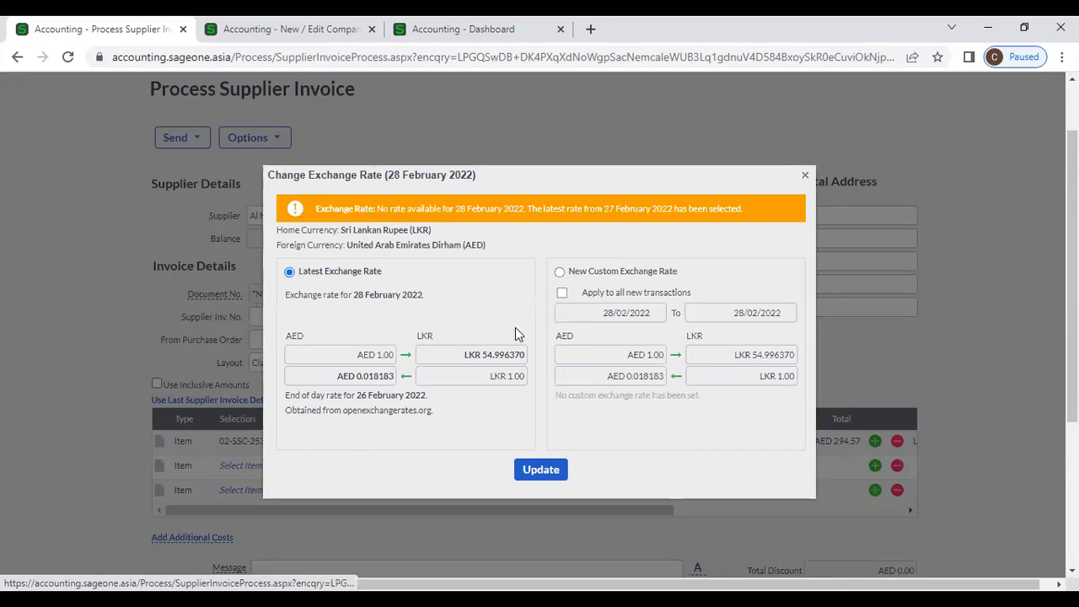
{"action": "left_click", "coordinate": [805, 180]}
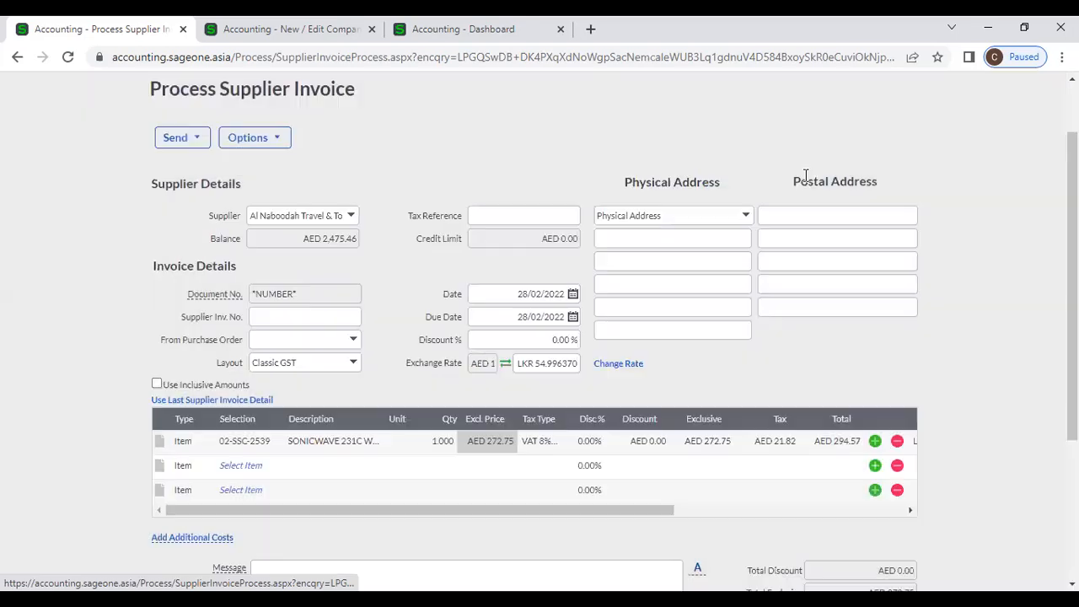
{"action": "scroll", "coordinate": [814, 370], "scroll_direction": "down", "scroll_amount": 1}
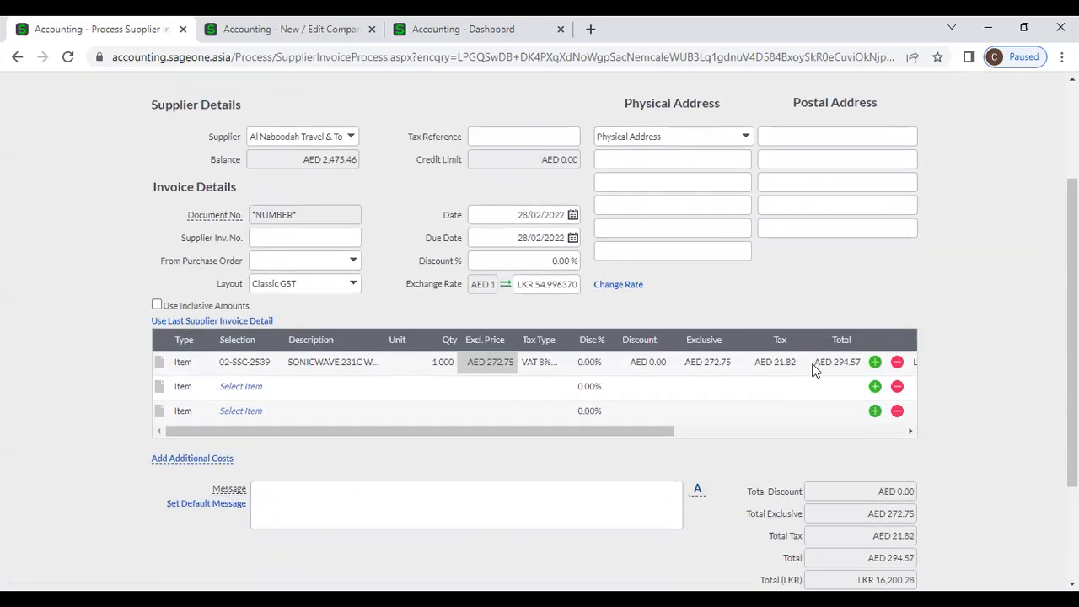
{"action": "scroll", "coordinate": [814, 368], "scroll_direction": "down", "scroll_amount": 2}
{"action": "scroll", "coordinate": [383, 479], "scroll_direction": "up", "scroll_amount": 4}
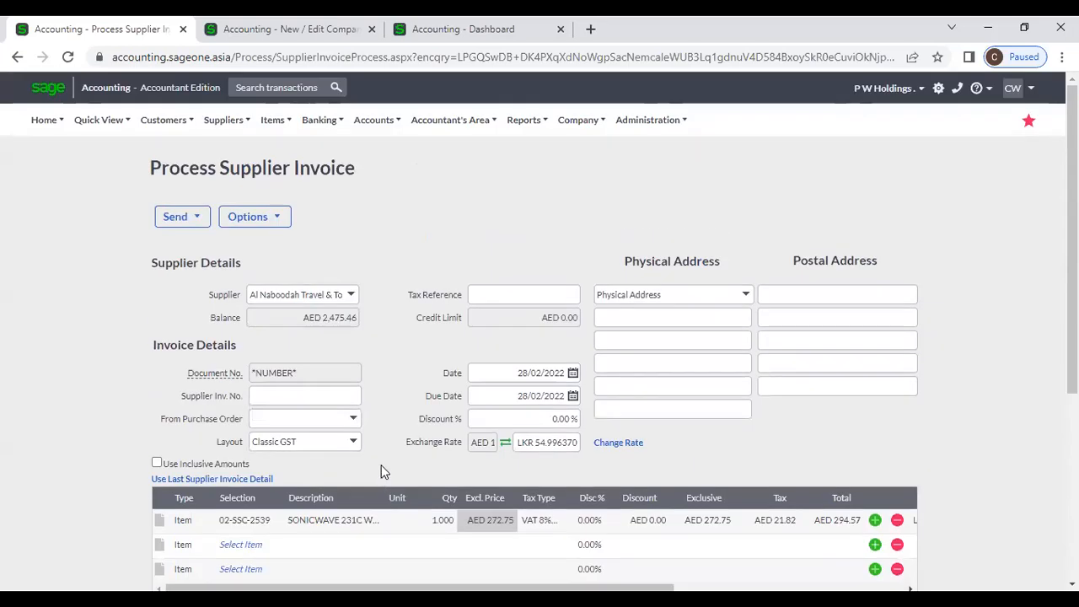
{"action": "left_click", "coordinate": [237, 123]}
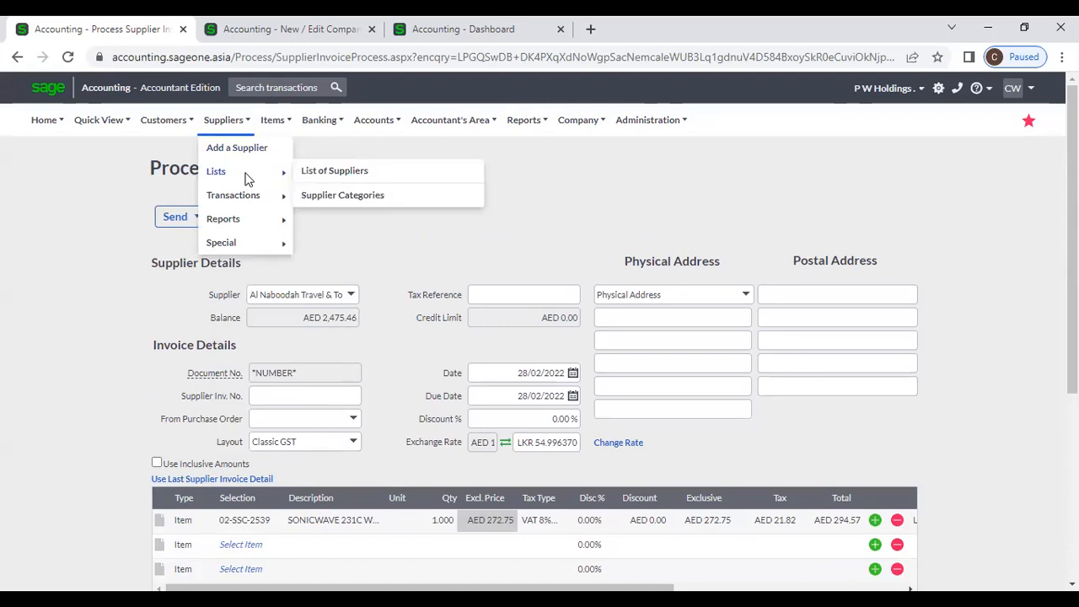
- Leave the unsaved invoice for the Supplier Invoices list and filter it to 'Dated today'
{"action": "mouse_move", "coordinate": [250, 198]}
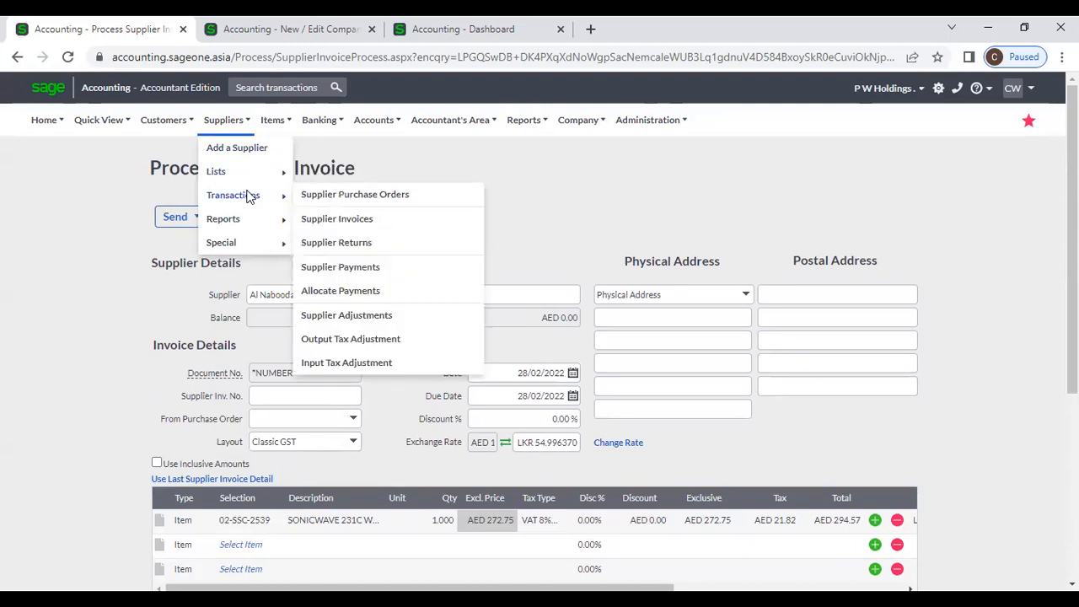
{"action": "left_click", "coordinate": [334, 219]}
{"action": "left_click", "coordinate": [628, 147]}
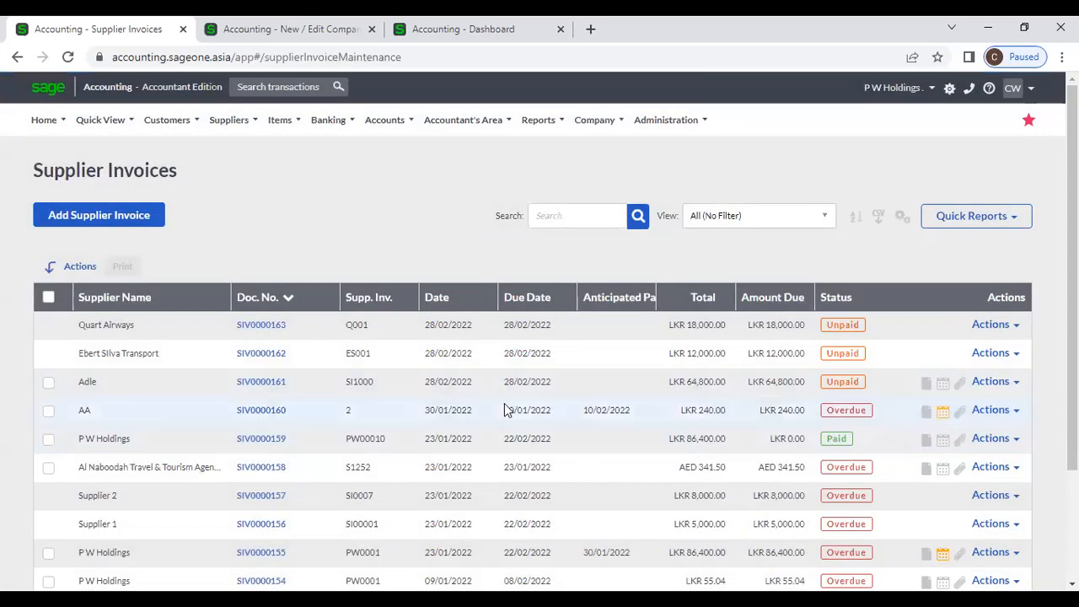
{"action": "left_click", "coordinate": [901, 216]}
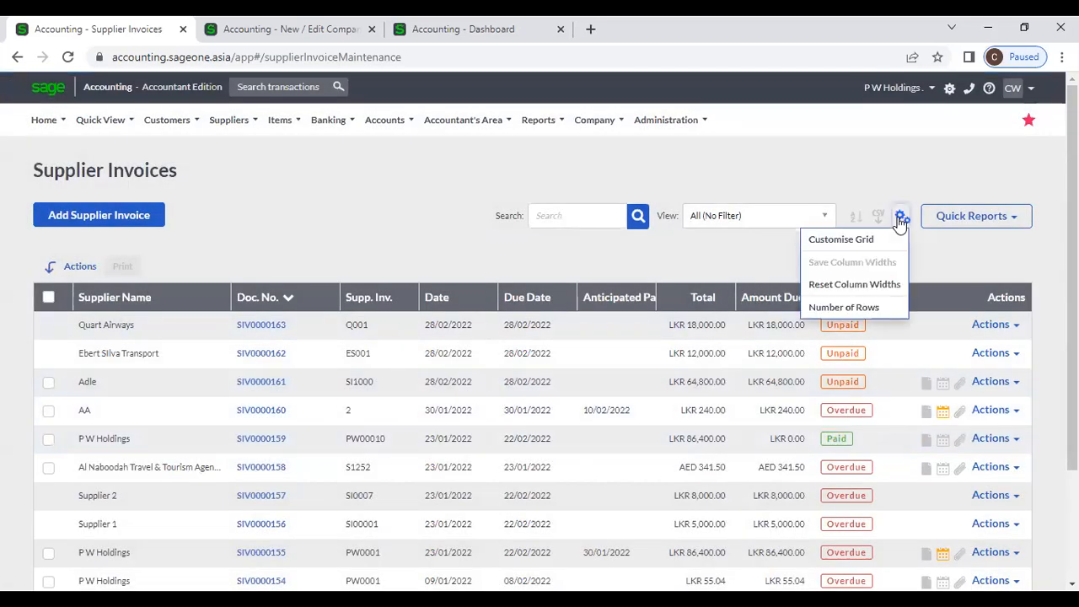
{"action": "left_click", "coordinate": [874, 244]}
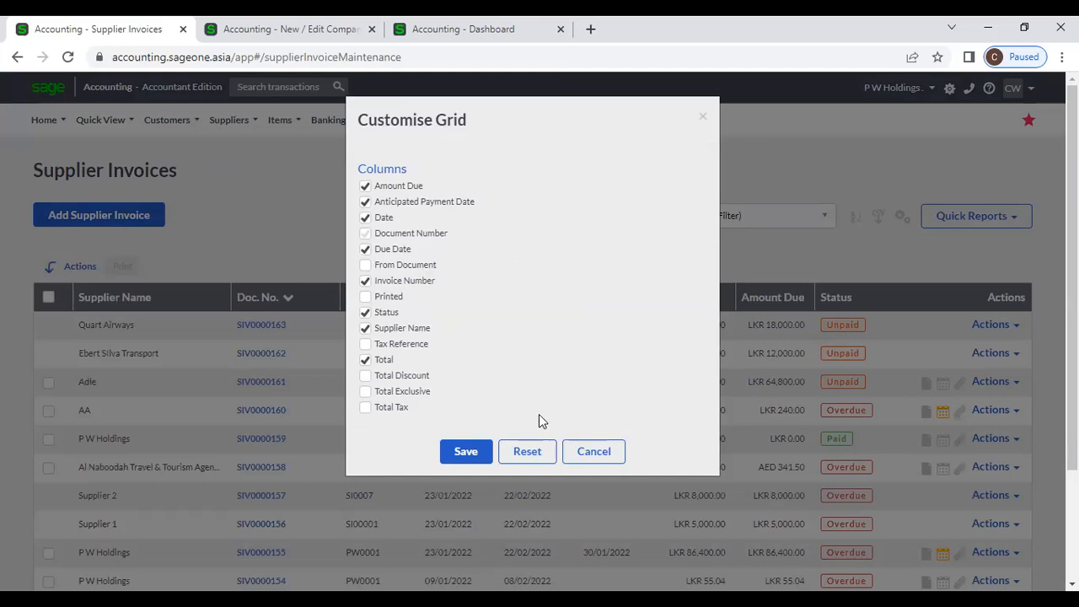
{"action": "left_click", "coordinate": [593, 453]}
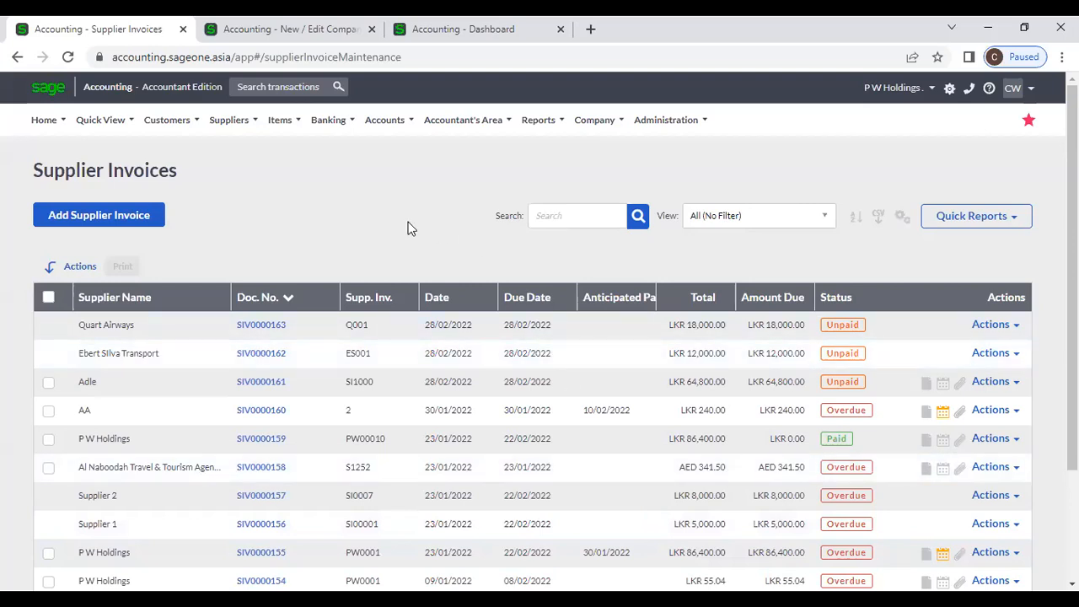
{"action": "left_click", "coordinate": [809, 217]}
{"action": "left_click", "coordinate": [769, 279]}
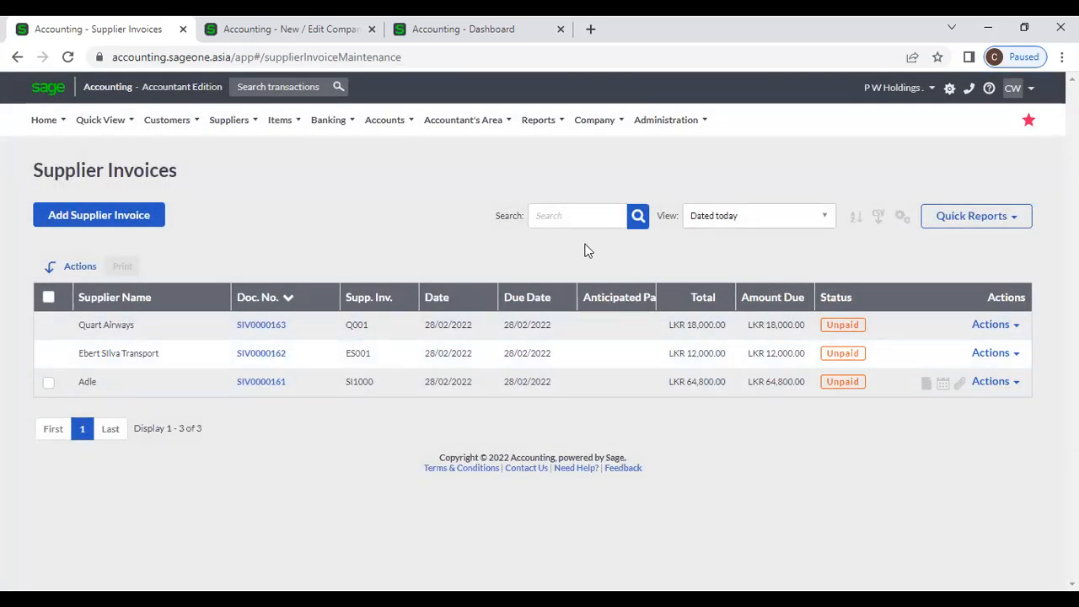
- Switch the view to All (No Filter), search for 0015, then clear the search
{"action": "left_click", "coordinate": [822, 221]}
{"action": "left_click", "coordinate": [806, 261]}
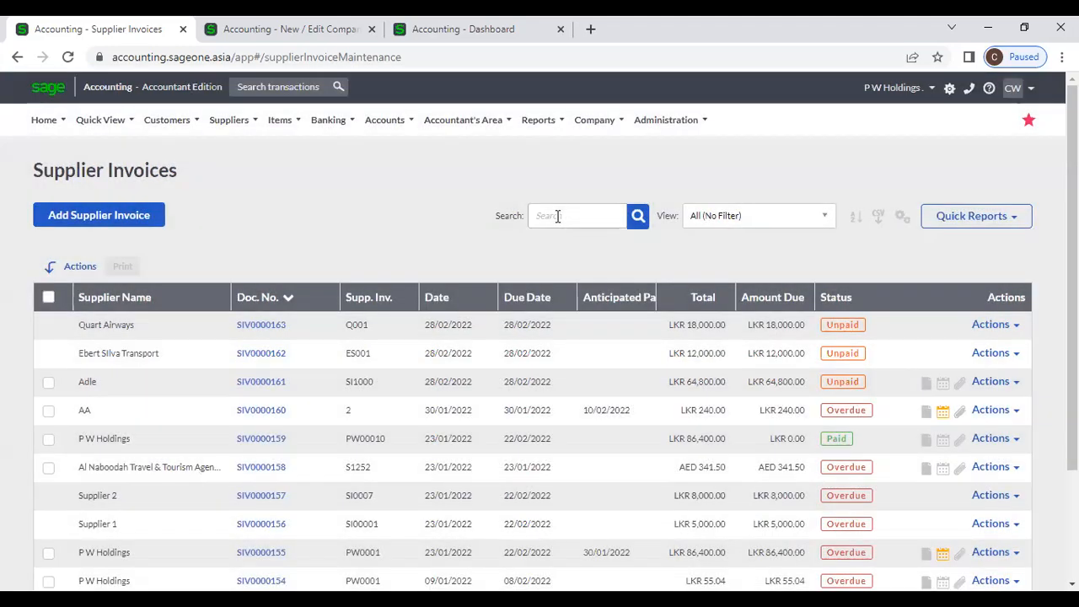
{"action": "left_click", "coordinate": [557, 215]}
{"action": "type", "text": "0015"}
{"action": "key", "text": "Return"}
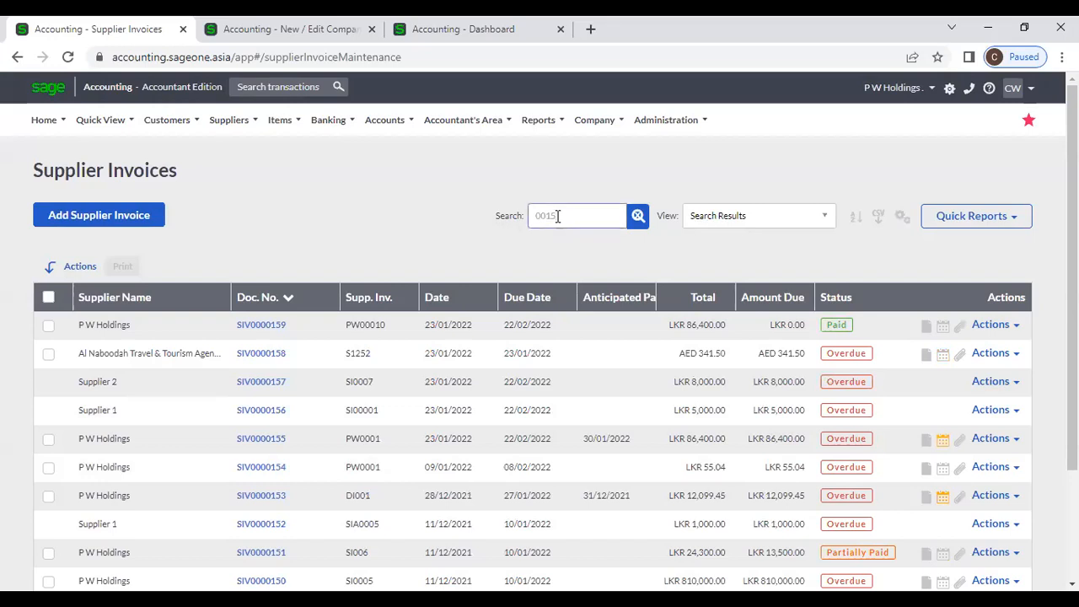
{"action": "key", "text": "Return"}
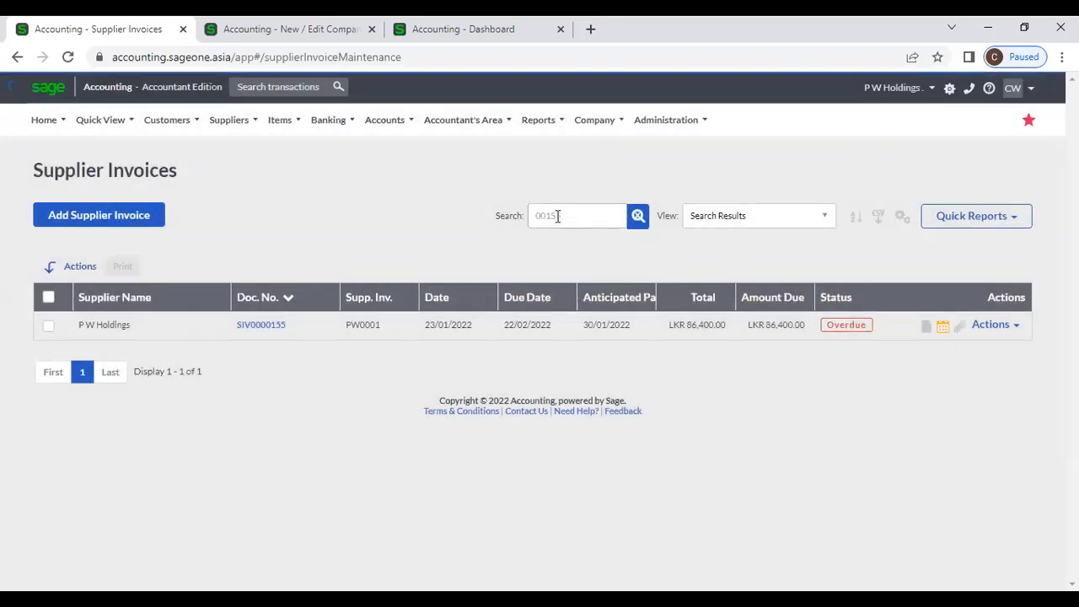
{"action": "left_click", "coordinate": [639, 216]}
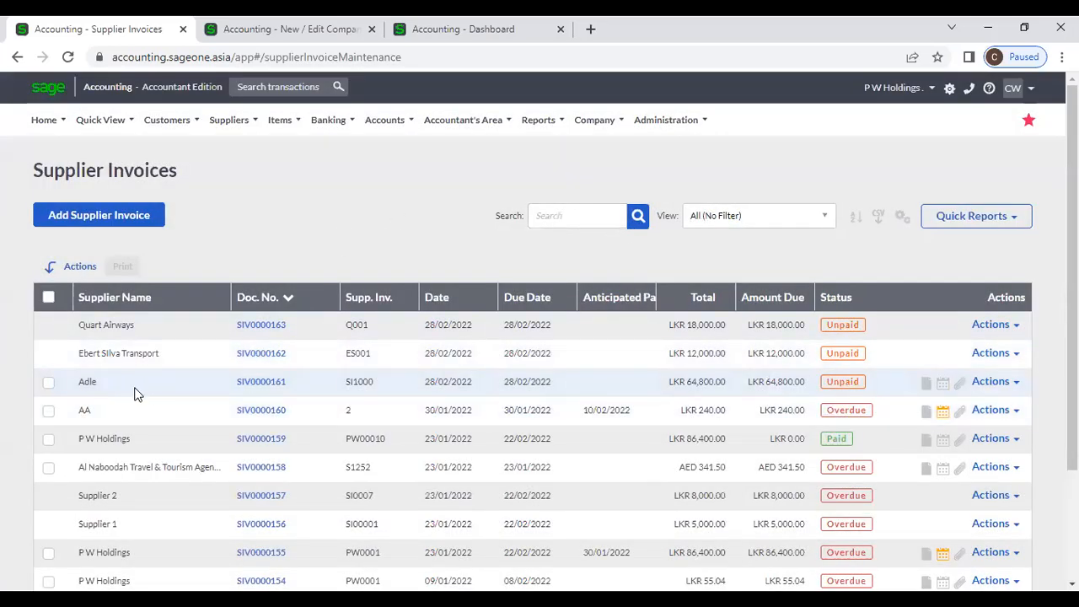
- Review the invoice rows and count, then sort by Status descending so Unpaid comes first
{"action": "scroll", "coordinate": [78, 386], "scroll_direction": "down", "scroll_amount": 2}
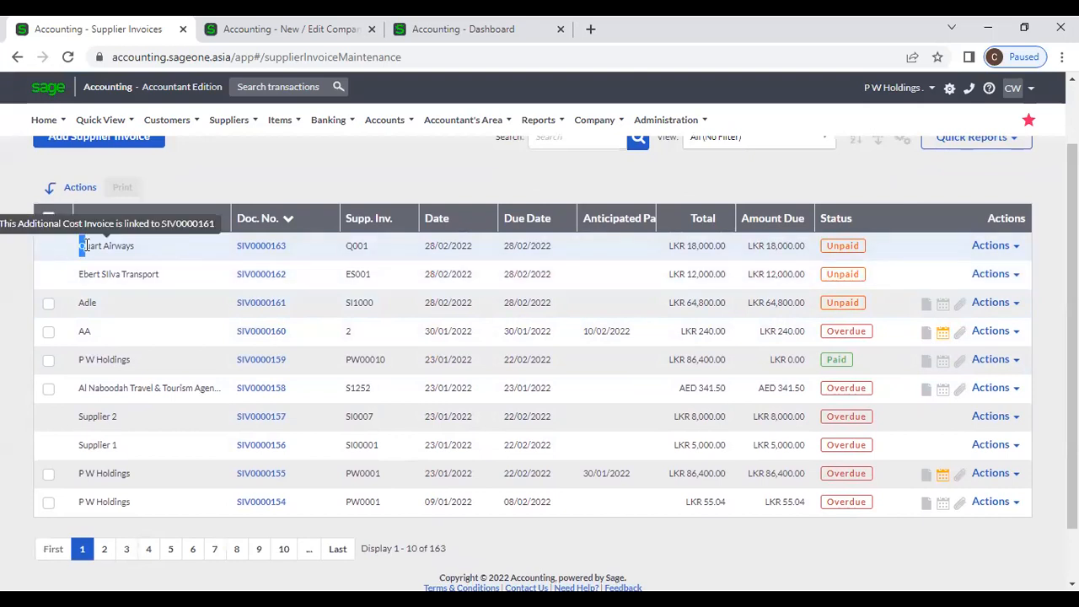
{"action": "left_click_drag", "start_coordinate": [79, 245], "coordinate": [136, 246]}
{"action": "left_click_drag", "start_coordinate": [76, 272], "coordinate": [191, 269]}
{"action": "left_click", "coordinate": [101, 303]}
{"action": "left_click_drag", "start_coordinate": [73, 307], "coordinate": [110, 310]}
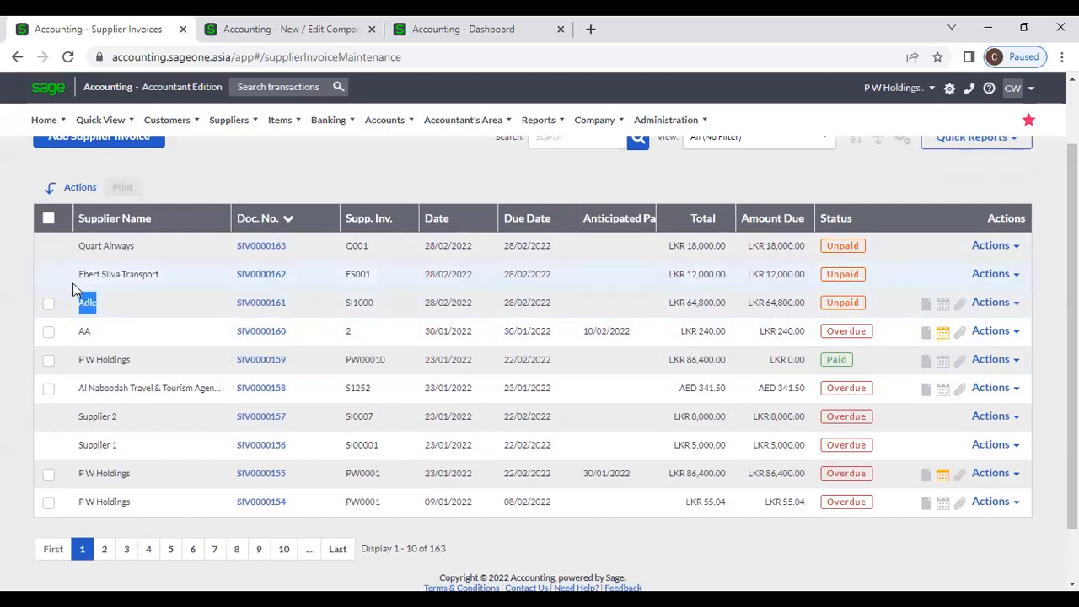
{"action": "left_click_drag", "start_coordinate": [61, 247], "coordinate": [167, 272]}
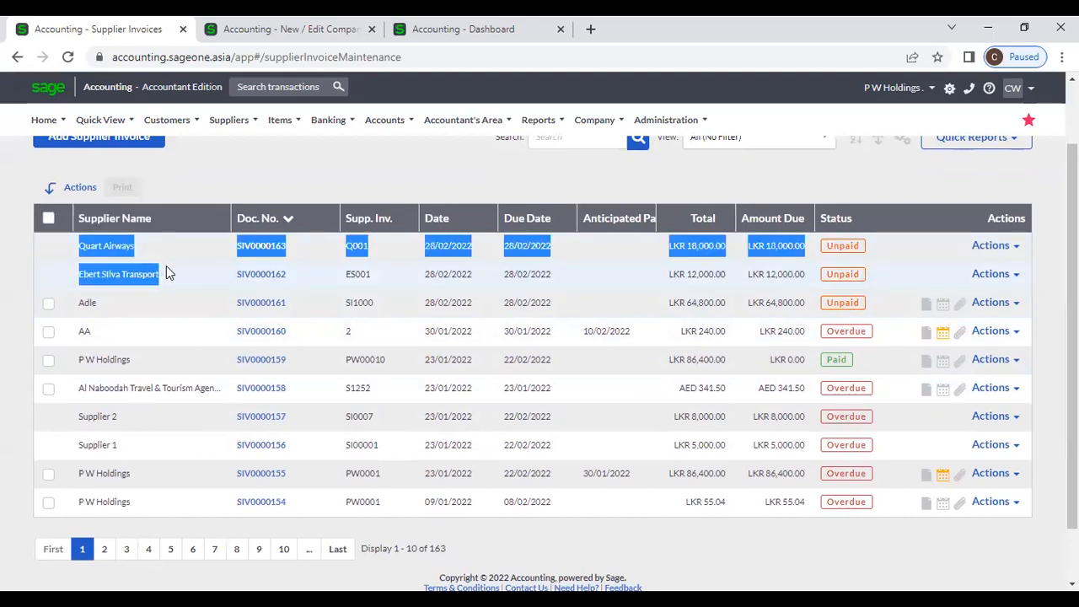
{"action": "left_click", "coordinate": [43, 268]}
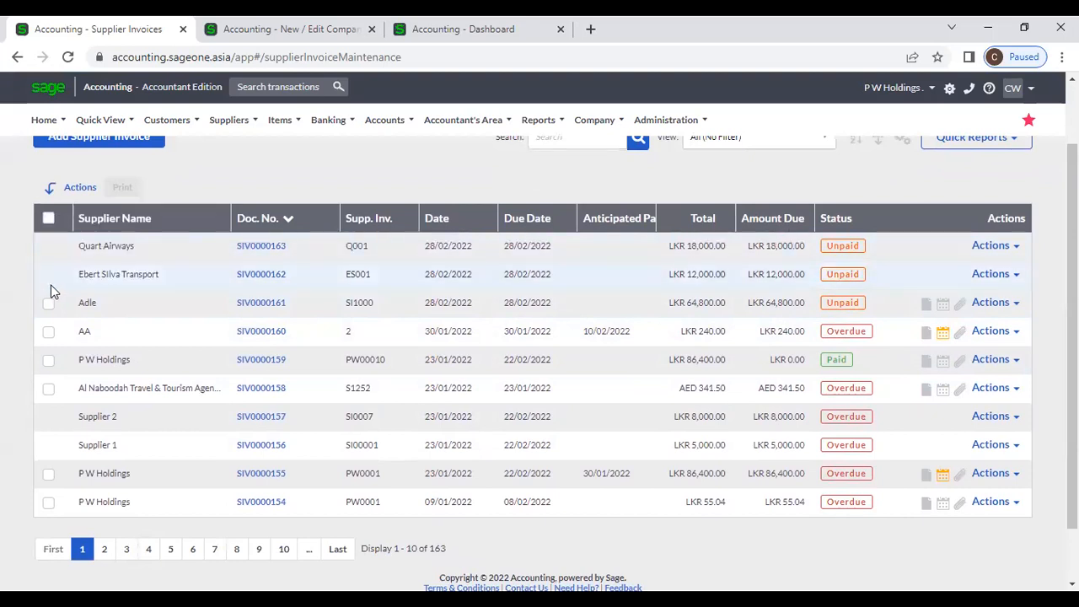
{"action": "left_click_drag", "start_coordinate": [446, 548], "coordinate": [360, 549]}
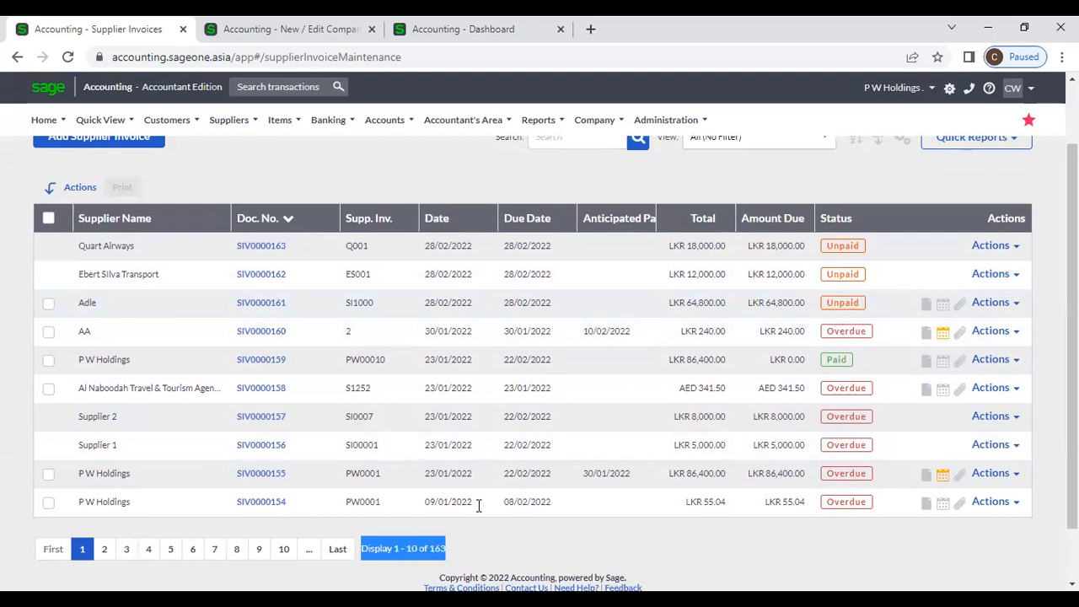
{"action": "left_click", "coordinate": [479, 505]}
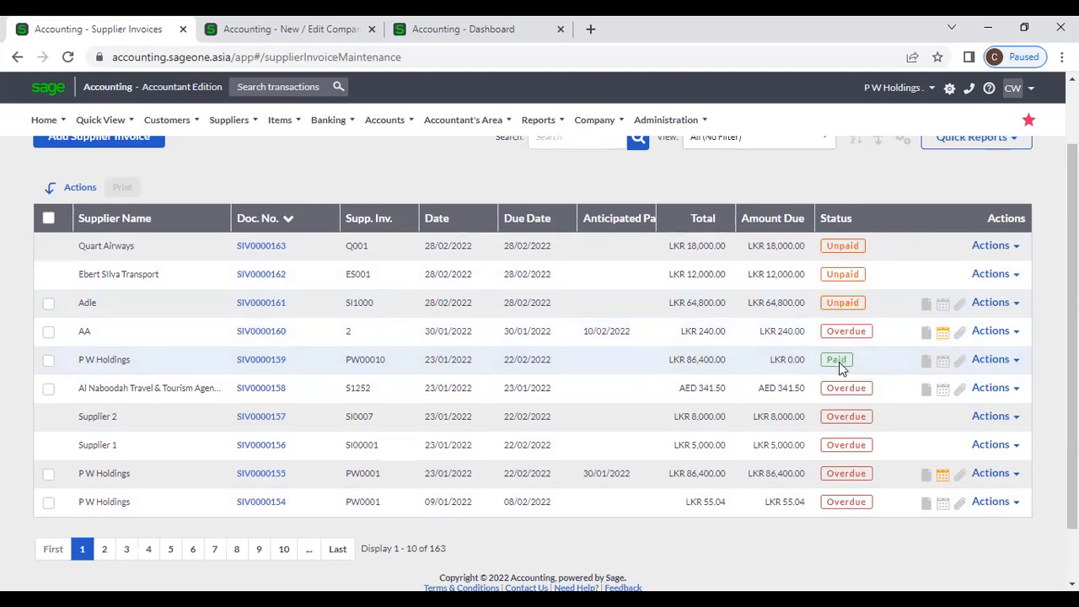
{"action": "left_click", "coordinate": [843, 223]}
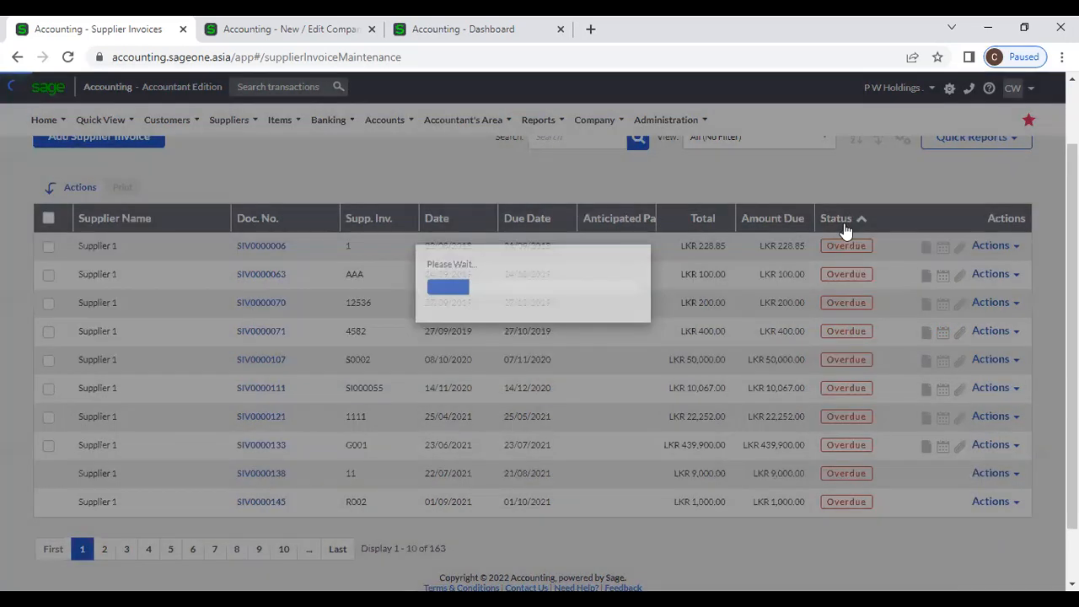
{"action": "left_click", "coordinate": [844, 223]}
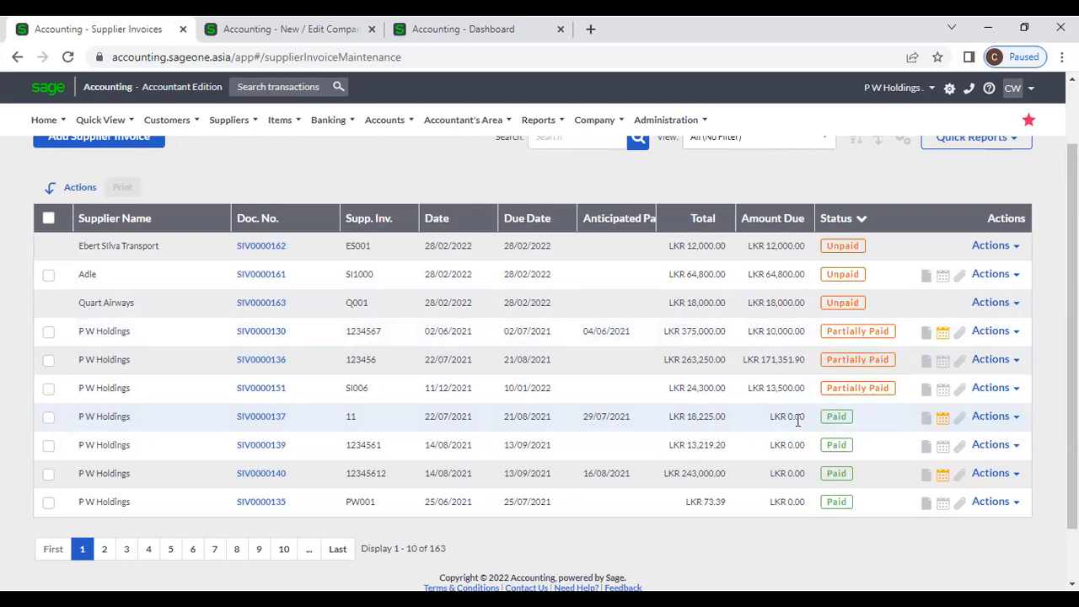
- Re-sort invoices by status, then by document number newest first, and open SIV0000161
{"action": "left_click", "coordinate": [838, 217]}
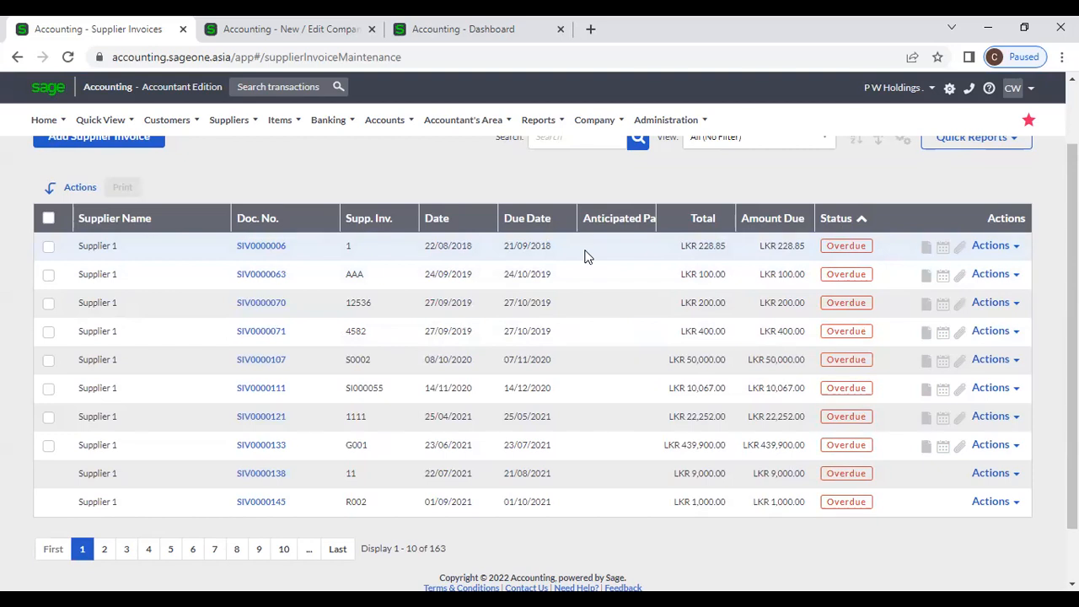
{"action": "left_click", "coordinate": [837, 225]}
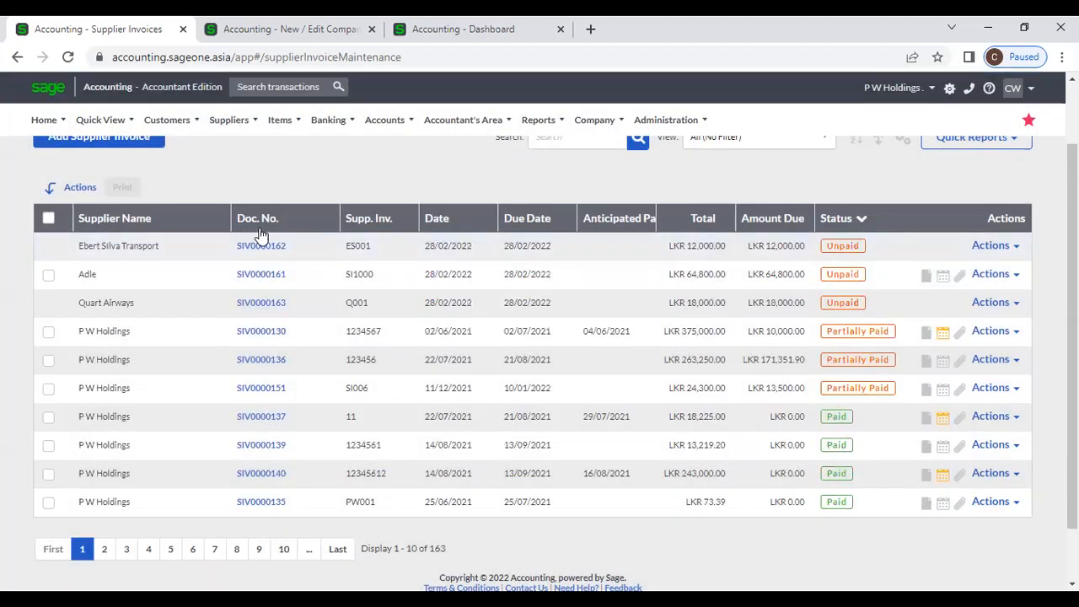
{"action": "left_click", "coordinate": [276, 225]}
{"action": "left_click", "coordinate": [276, 224]}
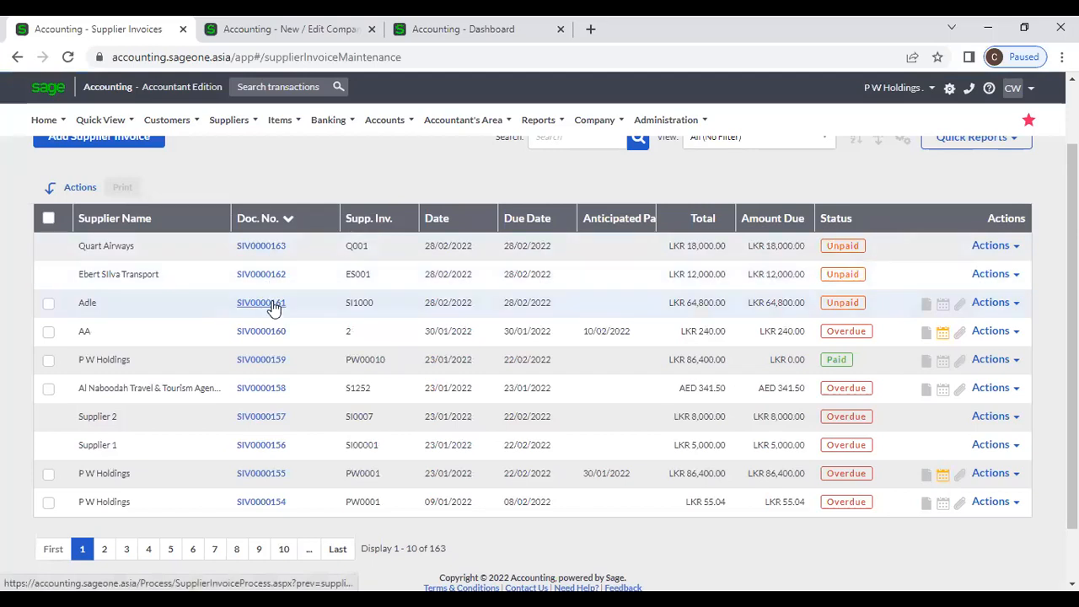
{"action": "left_click", "coordinate": [273, 305]}
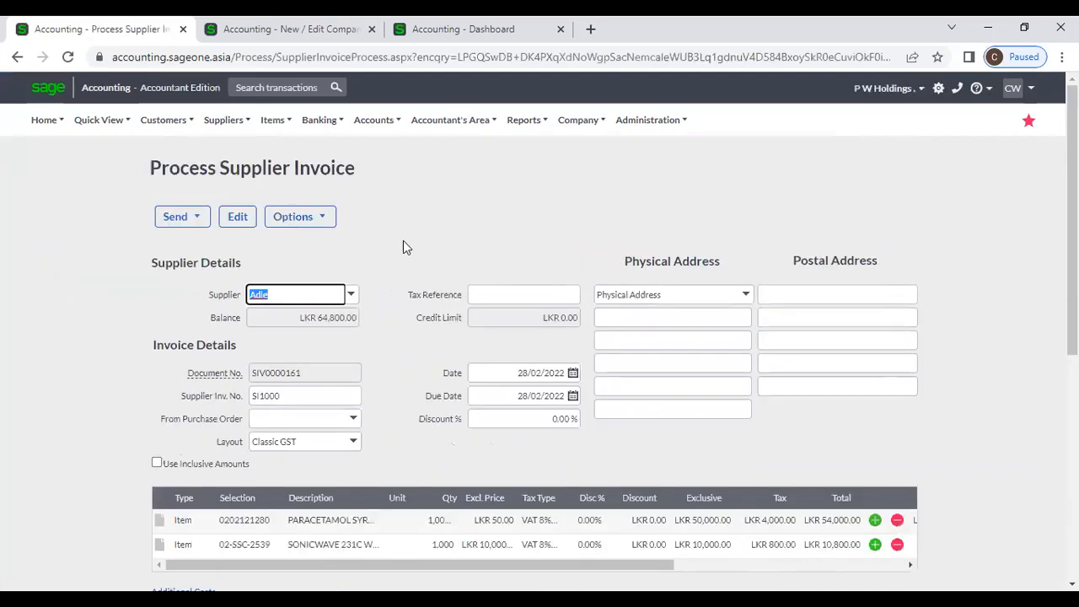
- Review SIV0000161's change history and its user-defined fields, closing each
{"action": "left_click", "coordinate": [328, 221]}
{"action": "left_click", "coordinate": [334, 242]}
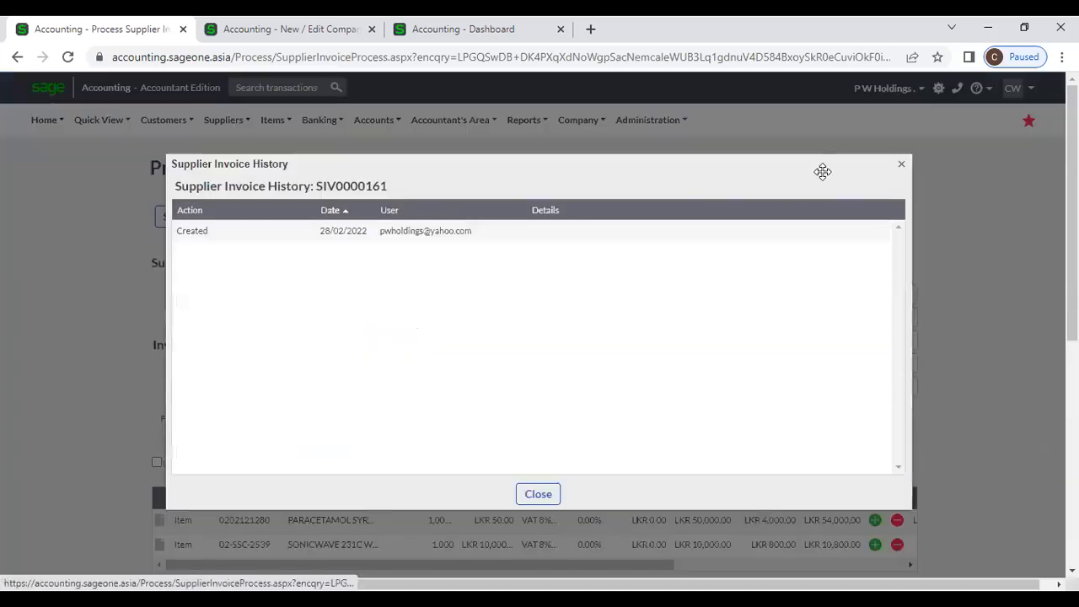
{"action": "left_click", "coordinate": [902, 165]}
{"action": "left_click", "coordinate": [334, 218]}
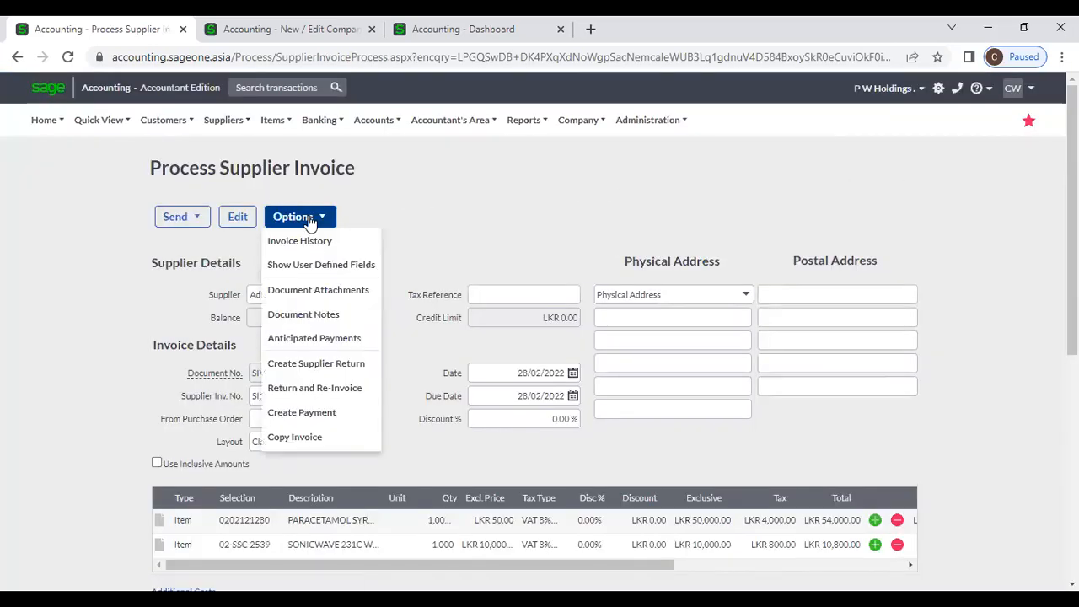
{"action": "left_click", "coordinate": [329, 266]}
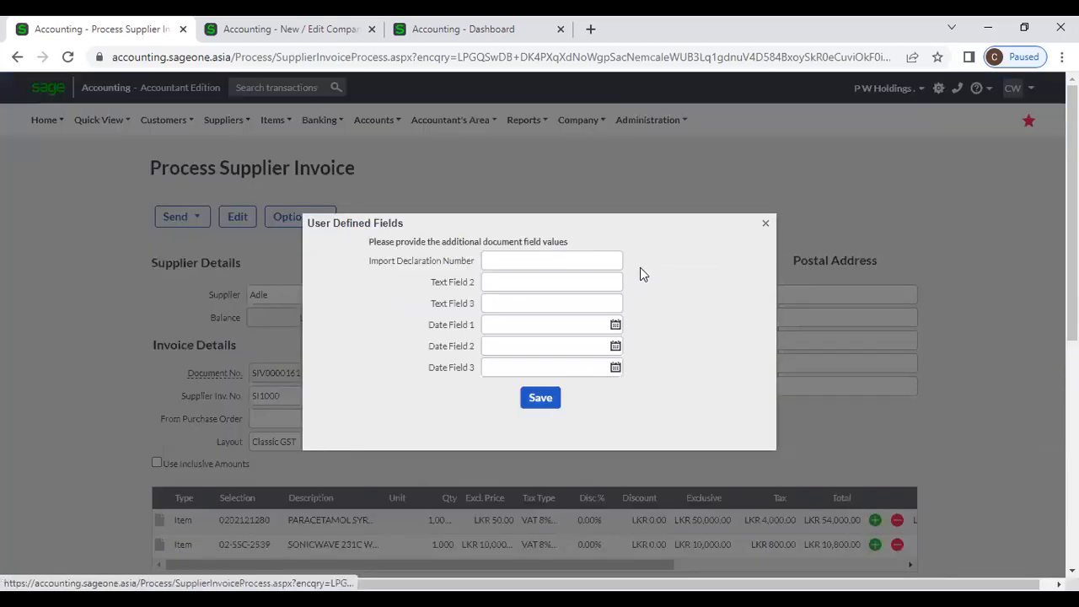
{"action": "left_click", "coordinate": [766, 224]}
- Check the invoice's document attachments and document notes, adding no new note
{"action": "left_click", "coordinate": [304, 219]}
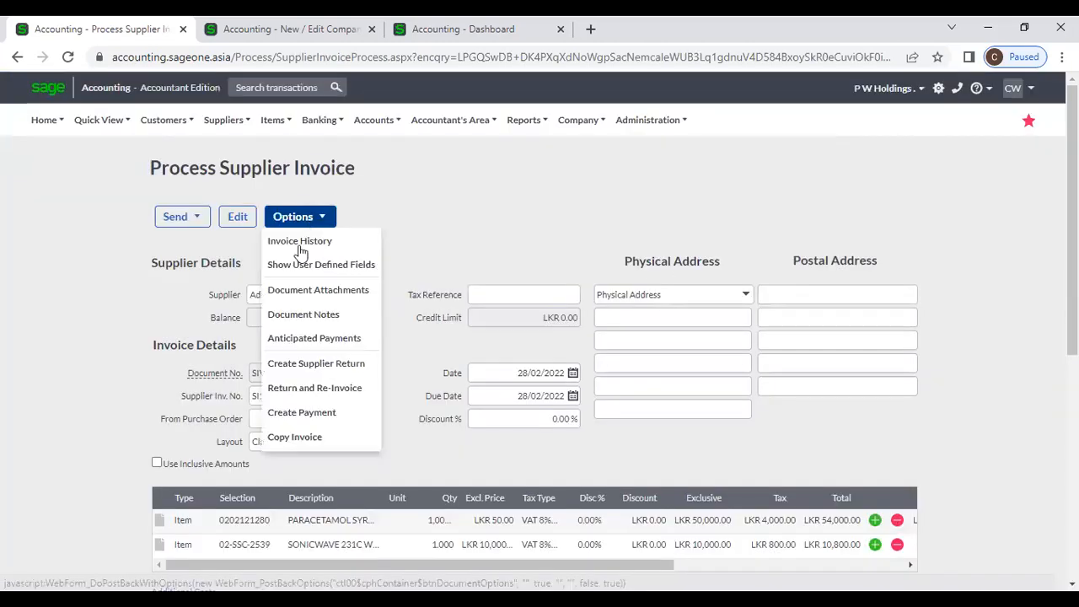
{"action": "left_click", "coordinate": [308, 291]}
{"action": "left_click", "coordinate": [765, 138]}
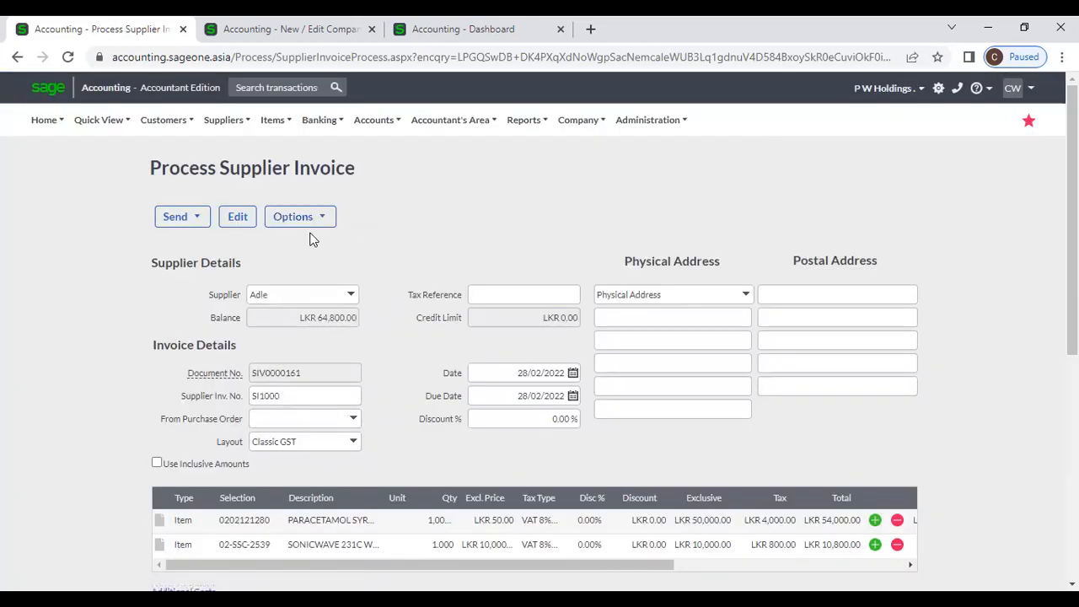
{"action": "left_click", "coordinate": [302, 219]}
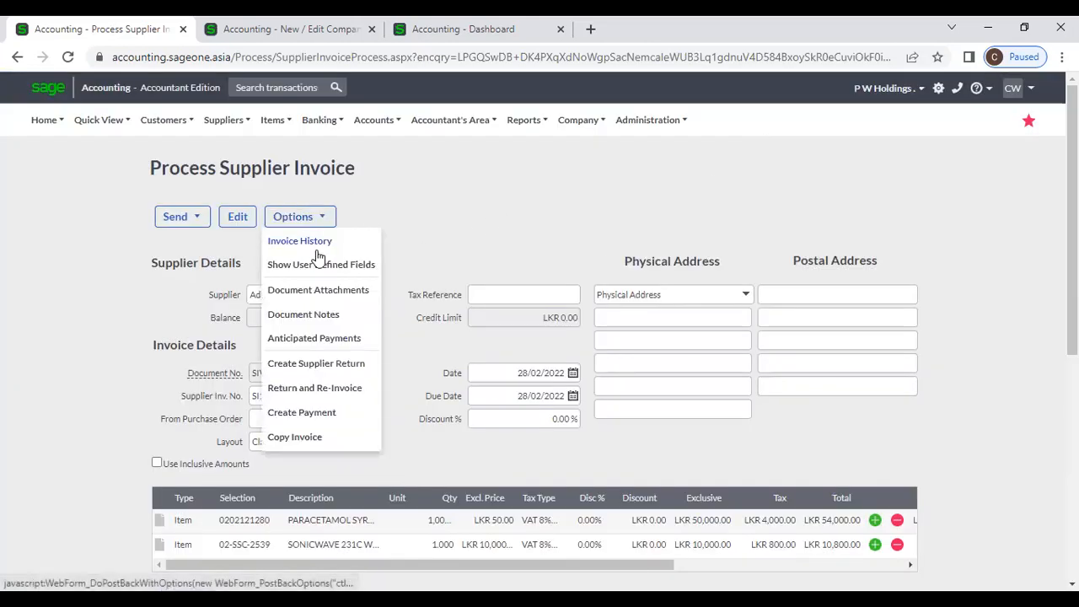
{"action": "left_click", "coordinate": [322, 315]}
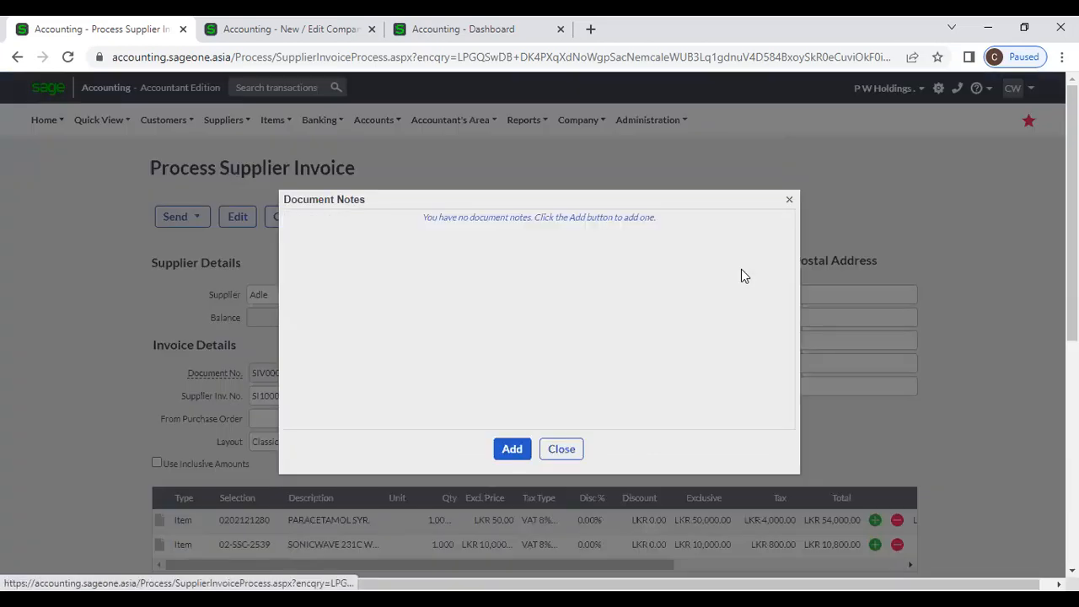
{"action": "left_click", "coordinate": [512, 448]}
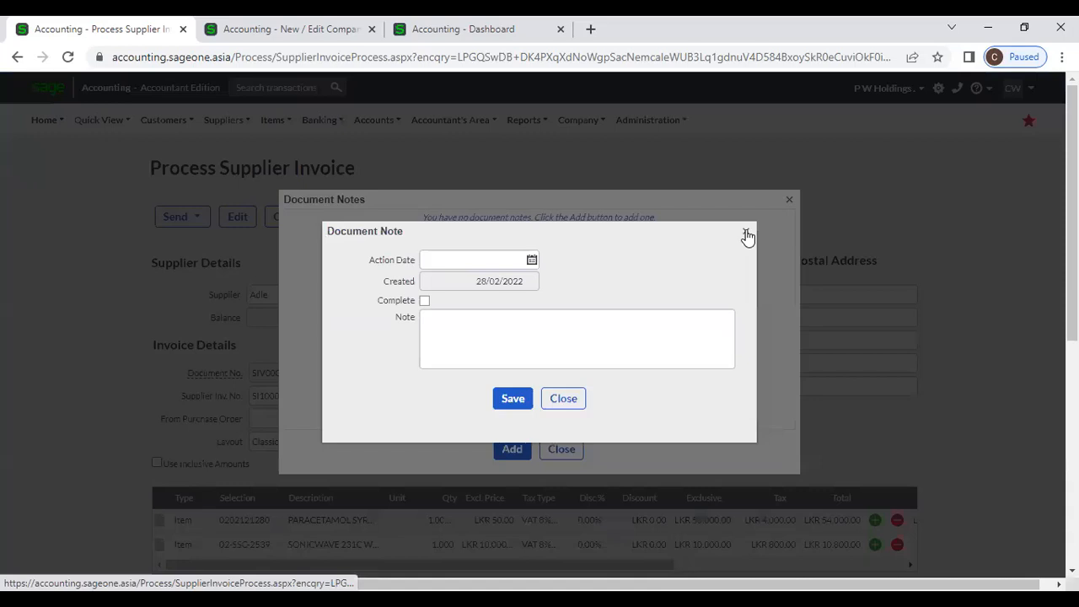
{"action": "left_click", "coordinate": [748, 232]}
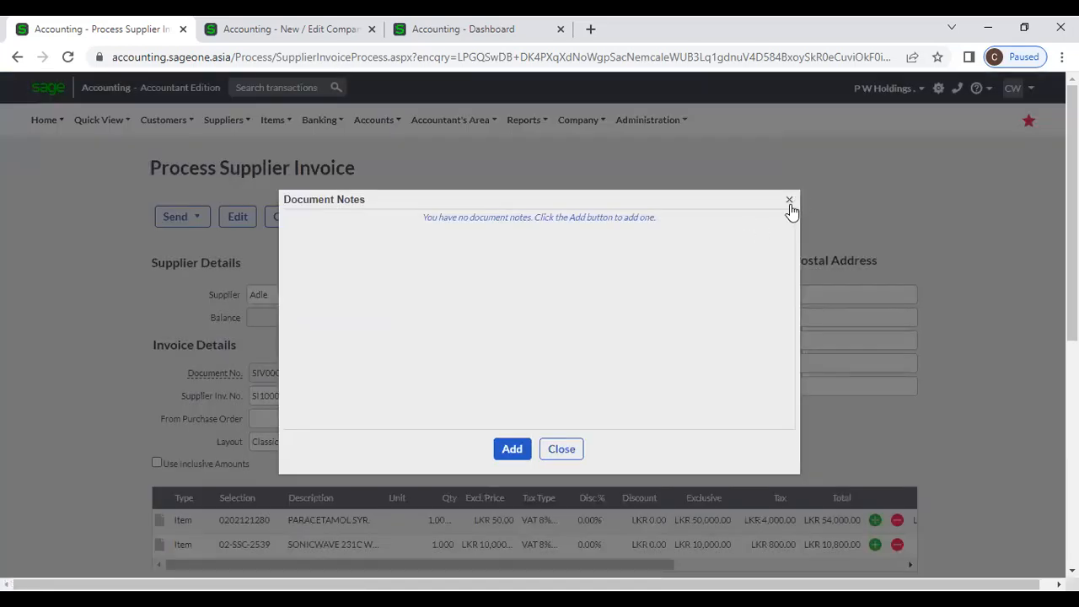
{"action": "left_click", "coordinate": [790, 200]}
- Add an anticipated payment dated 28/02/2022 with note '50%' to SIV0000161 and save it
{"action": "left_click", "coordinate": [297, 216]}
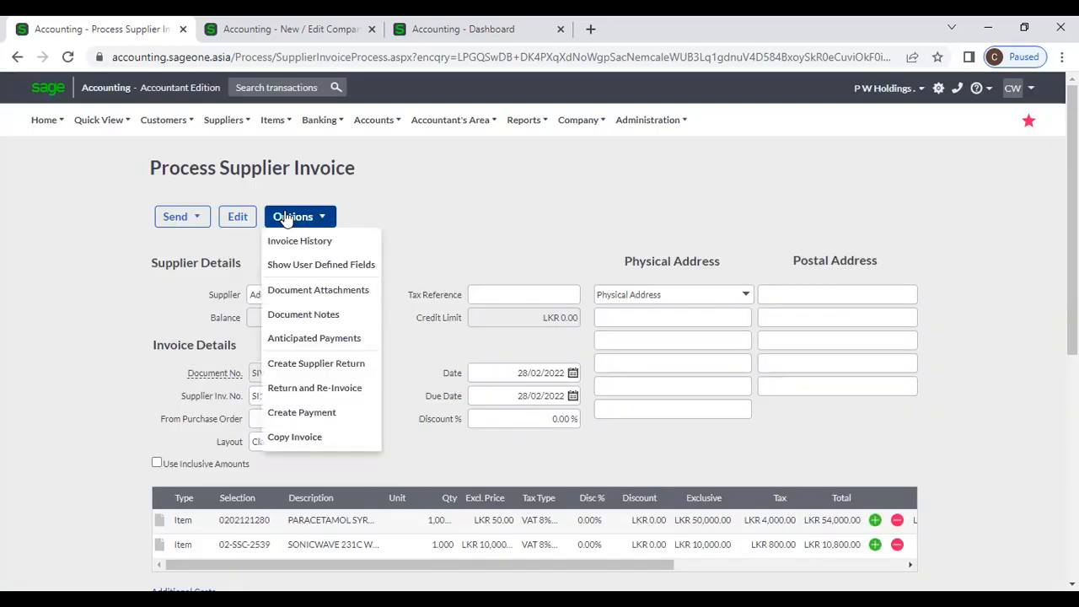
{"action": "left_click", "coordinate": [335, 338]}
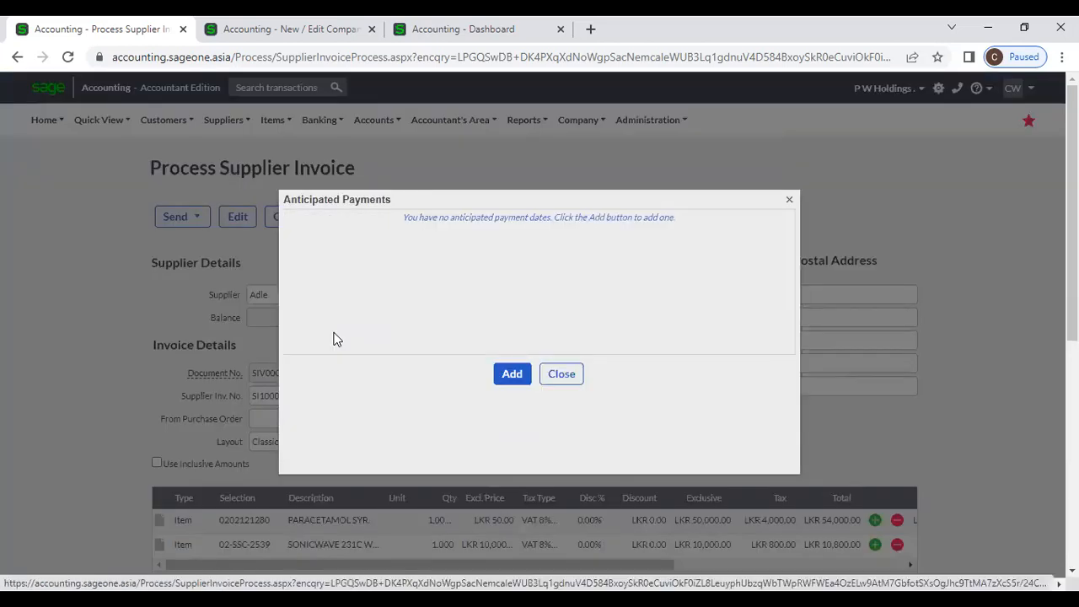
{"action": "left_click", "coordinate": [502, 378]}
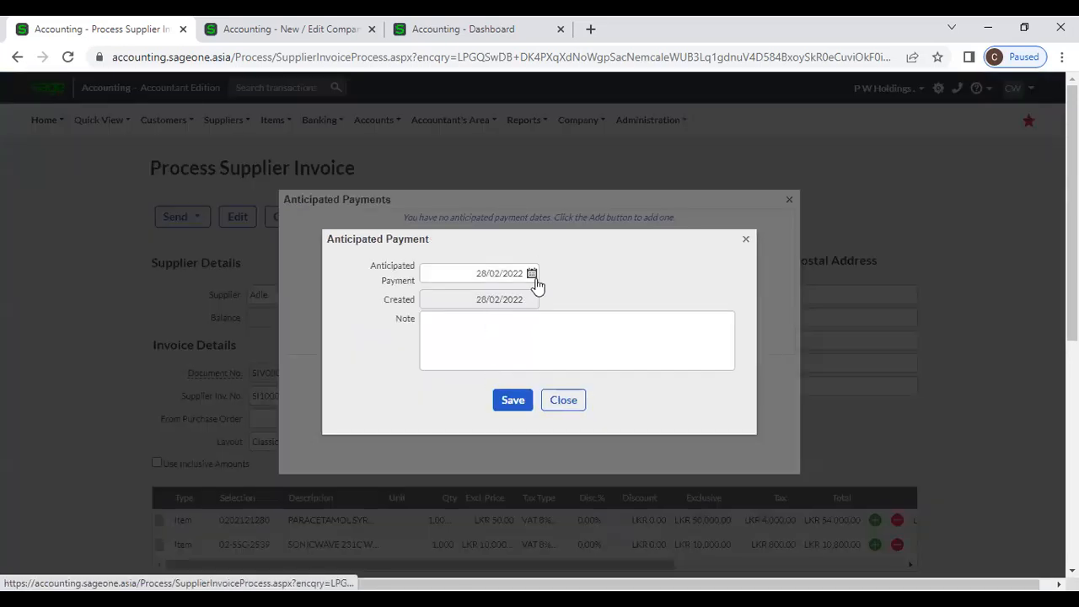
{"action": "left_click", "coordinate": [535, 277]}
{"action": "left_click", "coordinate": [549, 293]}
{"action": "left_click", "coordinate": [476, 318]}
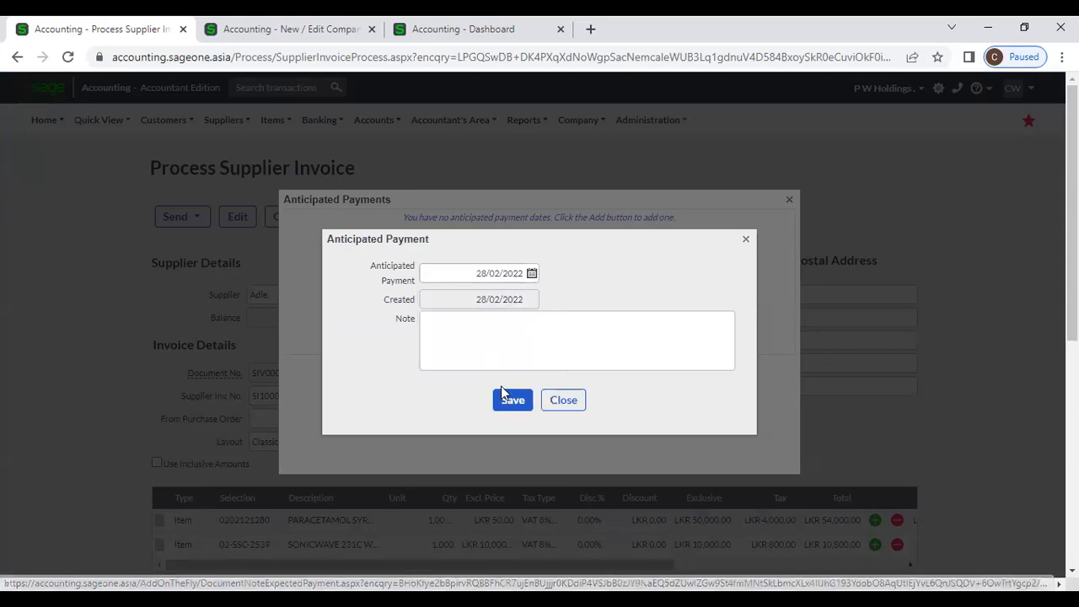
{"action": "left_click", "coordinate": [476, 314]}
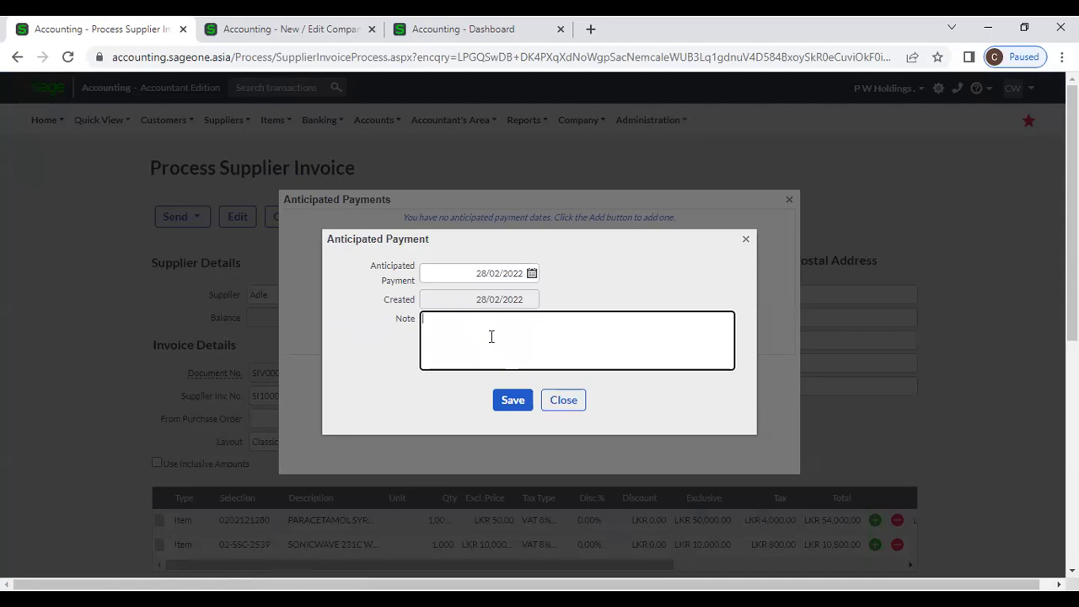
{"action": "type", "text": "50%"}
{"action": "left_click", "coordinate": [514, 400]}
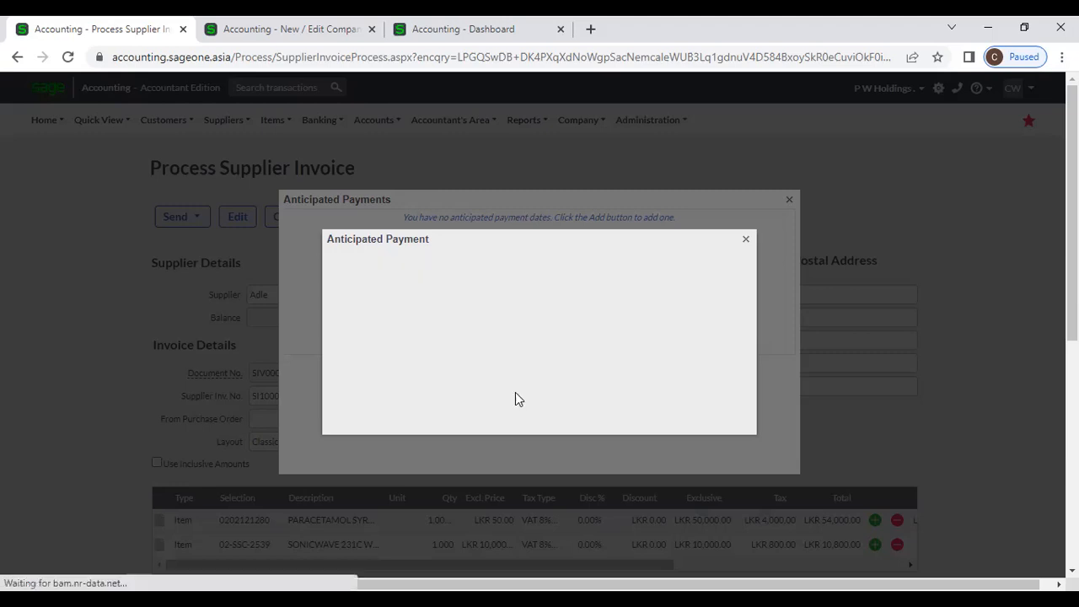
{"action": "left_click", "coordinate": [556, 373]}
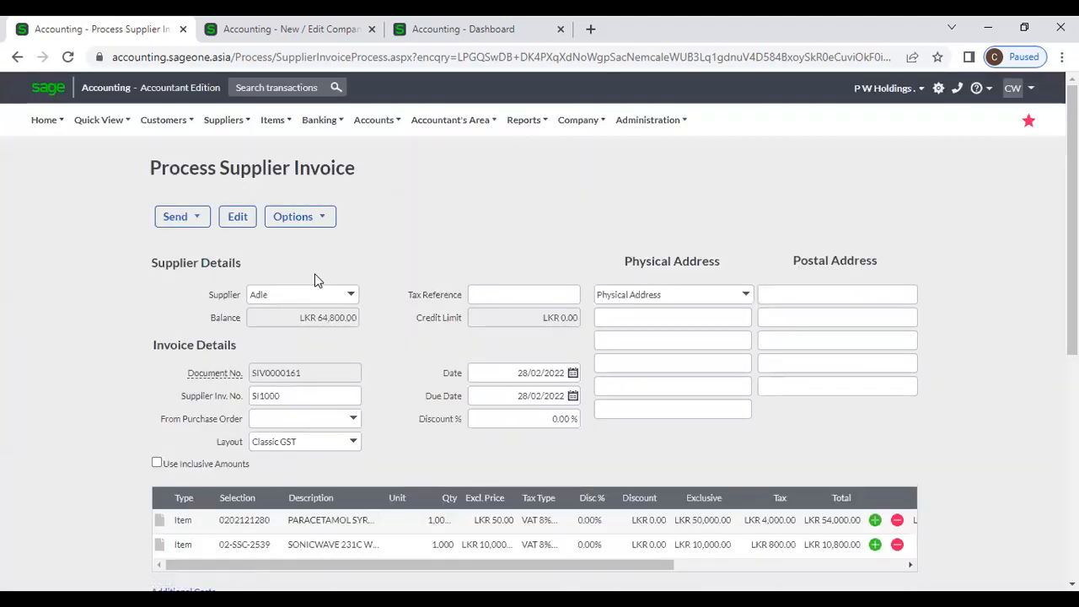
{"action": "left_click", "coordinate": [297, 217]}
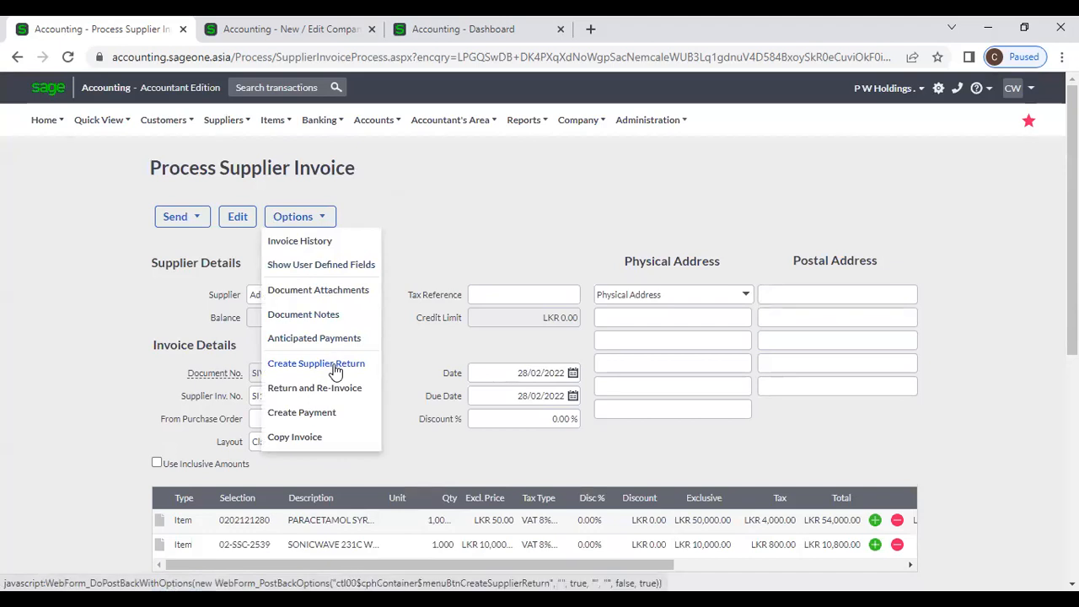
{"action": "left_click", "coordinate": [331, 440]}
{"action": "scroll", "coordinate": [446, 457], "scroll_direction": "down", "scroll_amount": 5}
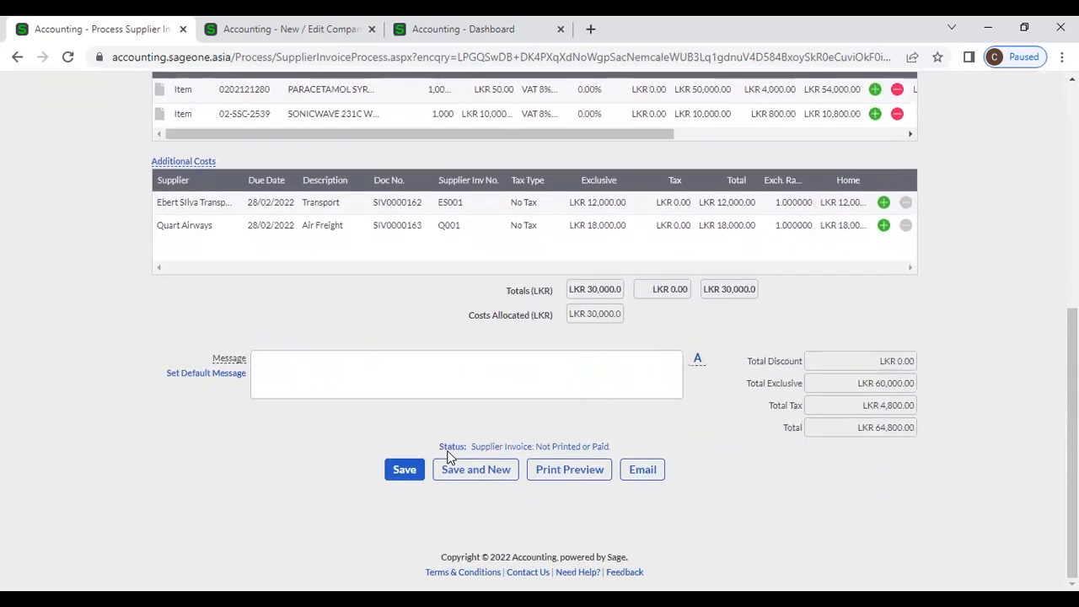
{"action": "scroll", "coordinate": [447, 457], "scroll_direction": "up", "scroll_amount": 4}
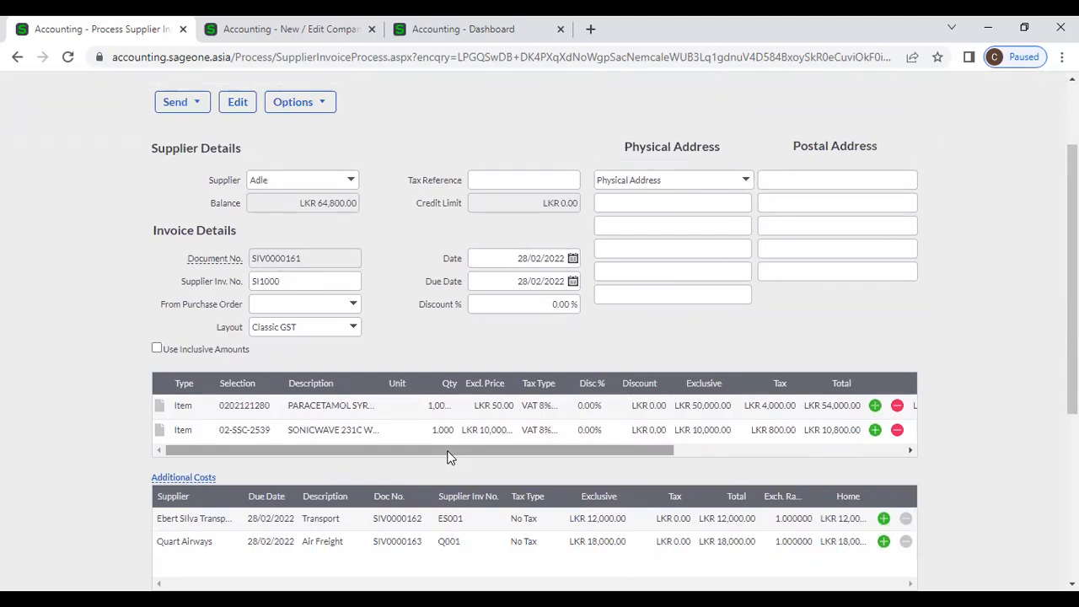
{"action": "scroll", "coordinate": [446, 458], "scroll_direction": "up", "scroll_amount": 2}
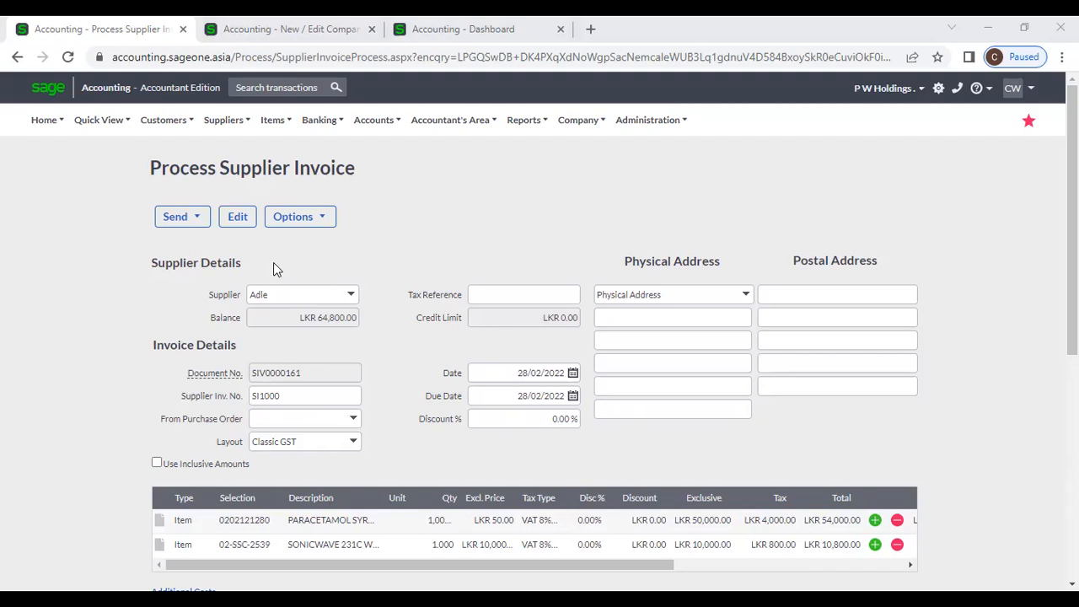
{"action": "left_click", "coordinate": [222, 119]}
{"action": "mouse_move", "coordinate": [230, 191]}
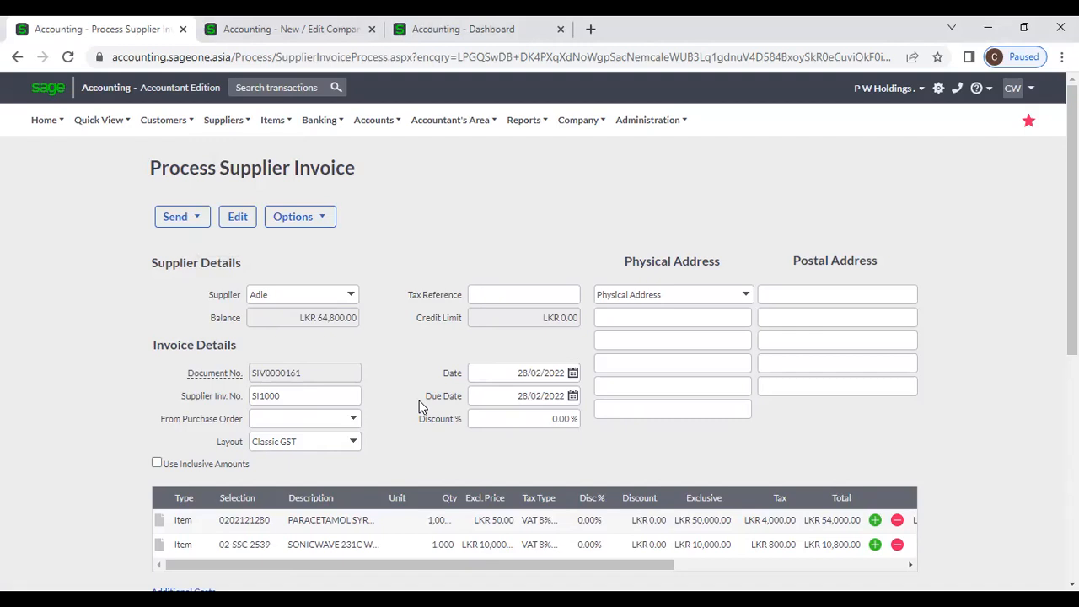
- Go to the Supplier Returns list of eight returns and start a blank supplier return
{"action": "mouse_move", "coordinate": [164, 120]}
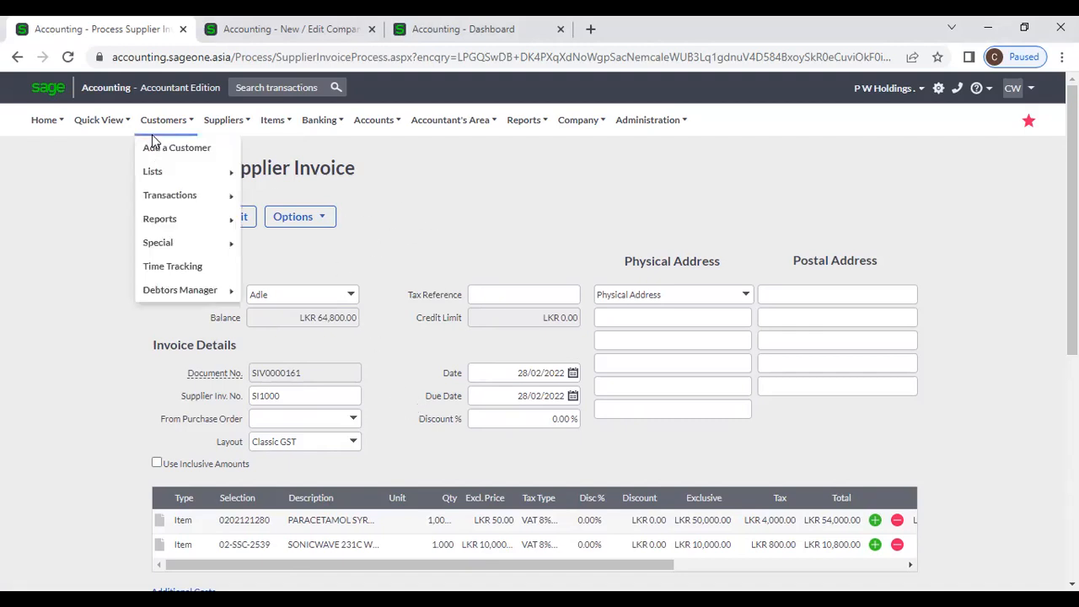
{"action": "mouse_move", "coordinate": [181, 195]}
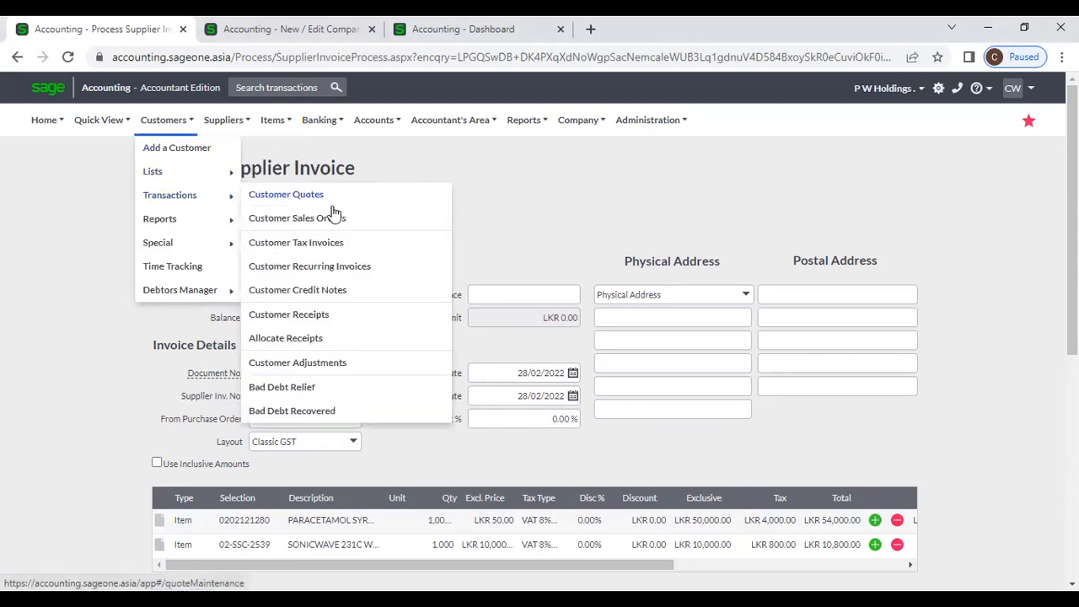
{"action": "mouse_move", "coordinate": [243, 121]}
{"action": "mouse_move", "coordinate": [244, 202]}
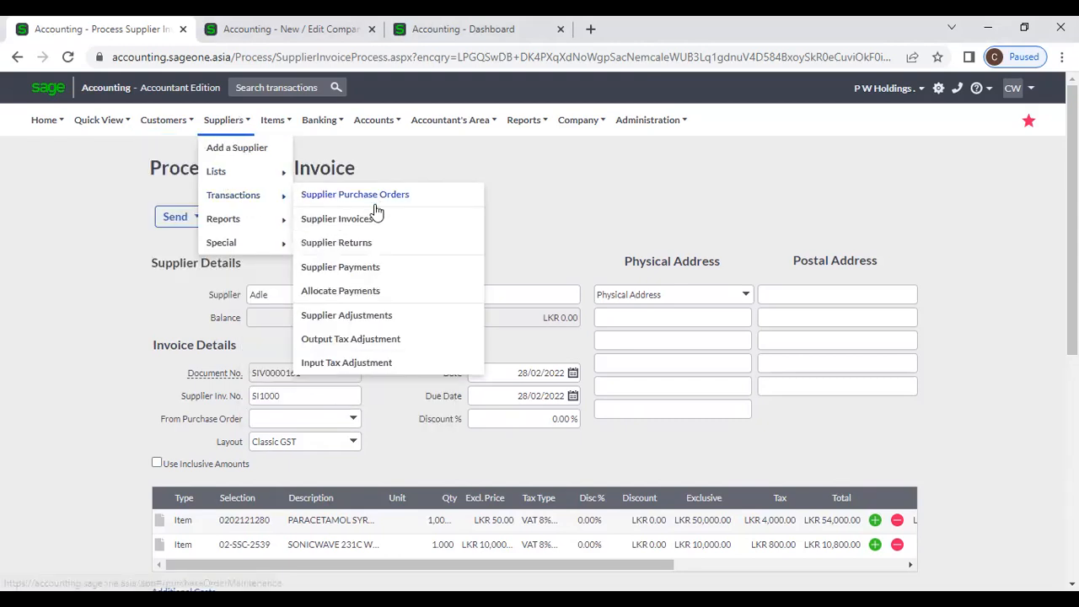
{"action": "left_click", "coordinate": [378, 243]}
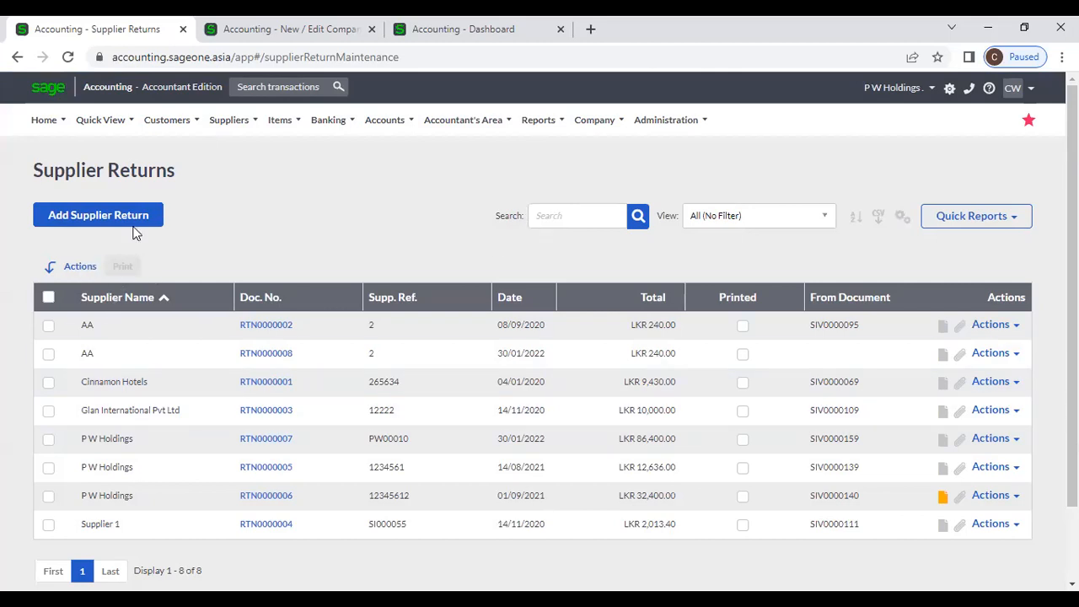
{"action": "left_click", "coordinate": [230, 120]}
{"action": "mouse_move", "coordinate": [243, 208]}
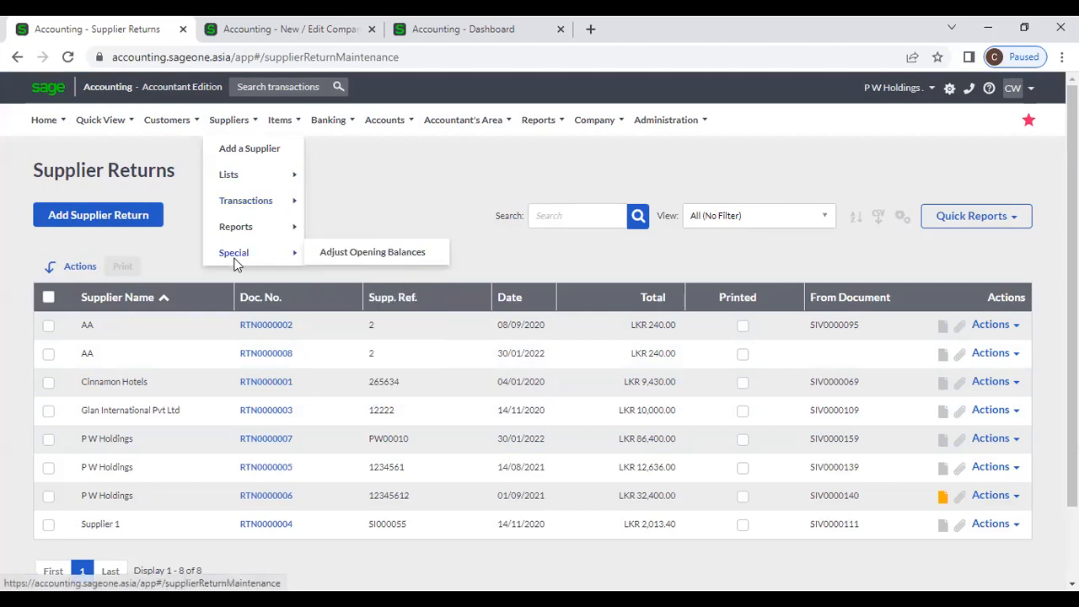
{"action": "left_click", "coordinate": [107, 226]}
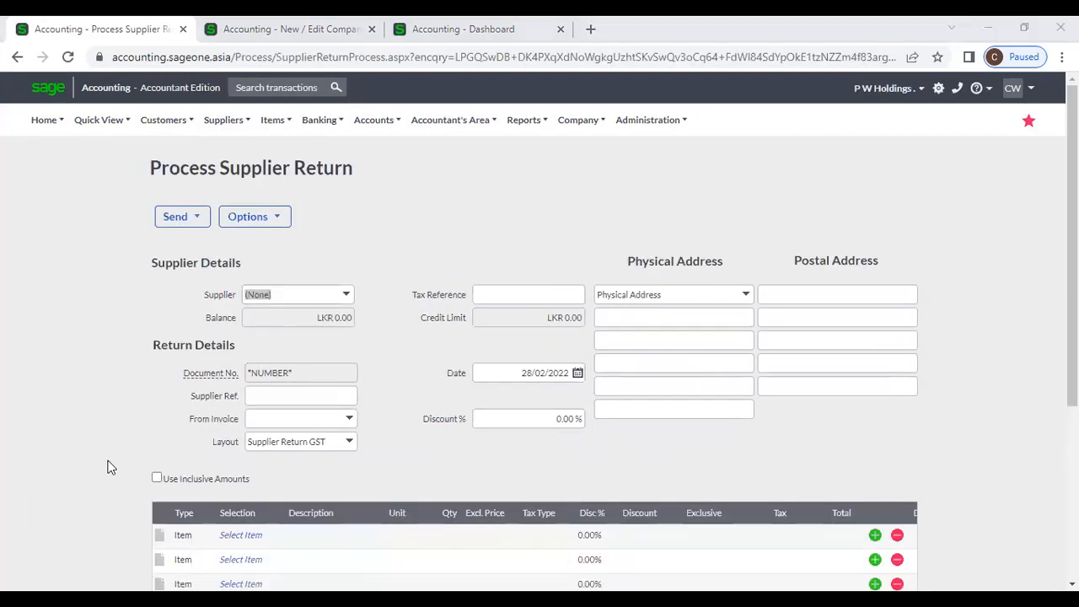
- Choose P W Holdings as the return's supplier
{"action": "left_click", "coordinate": [543, 477]}
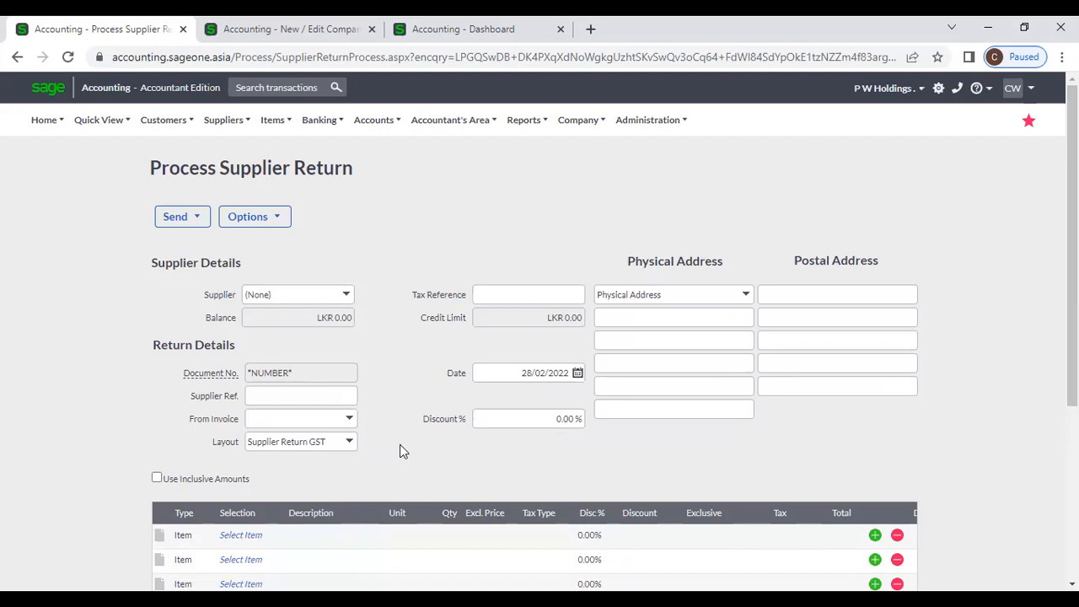
{"action": "left_click", "coordinate": [347, 295]}
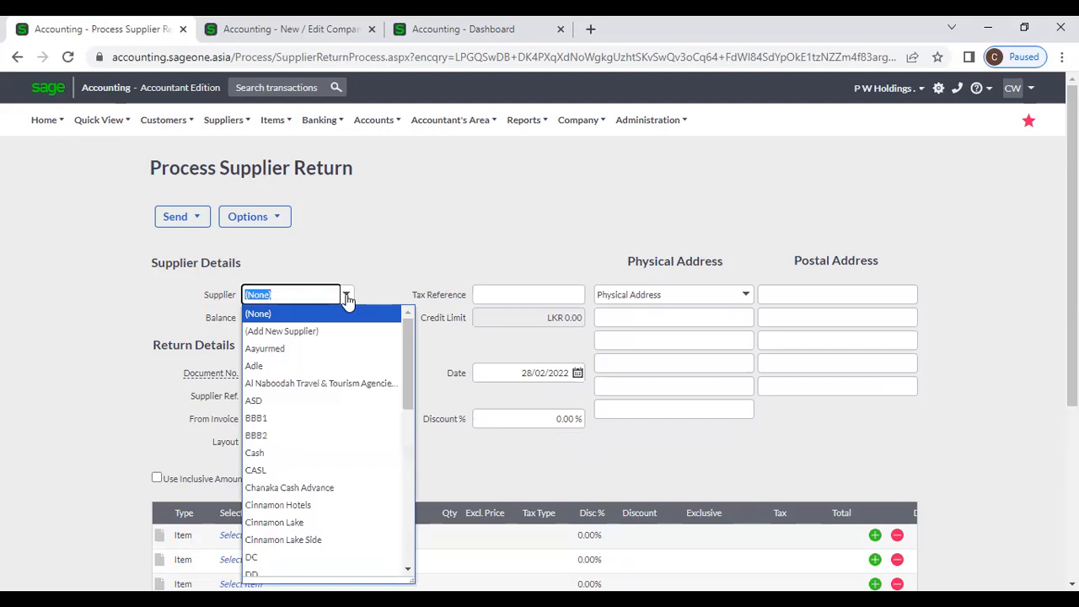
{"action": "type", "text": "p"}
{"action": "key", "text": "Return"}
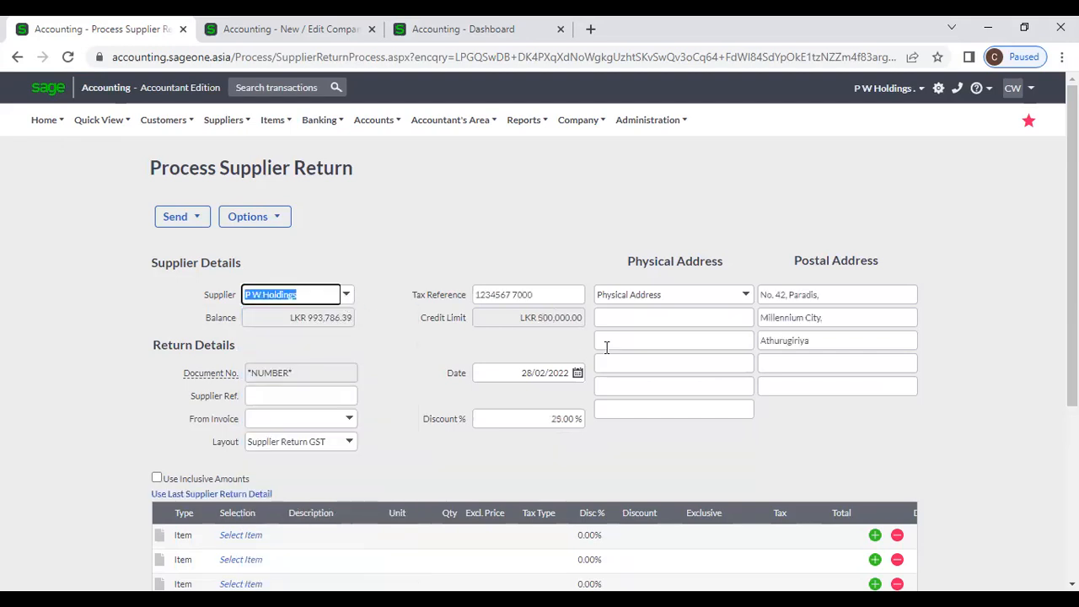
- Add item 02-SSC-2539 on the first line with quantity 10
{"action": "left_click", "coordinate": [248, 543]}
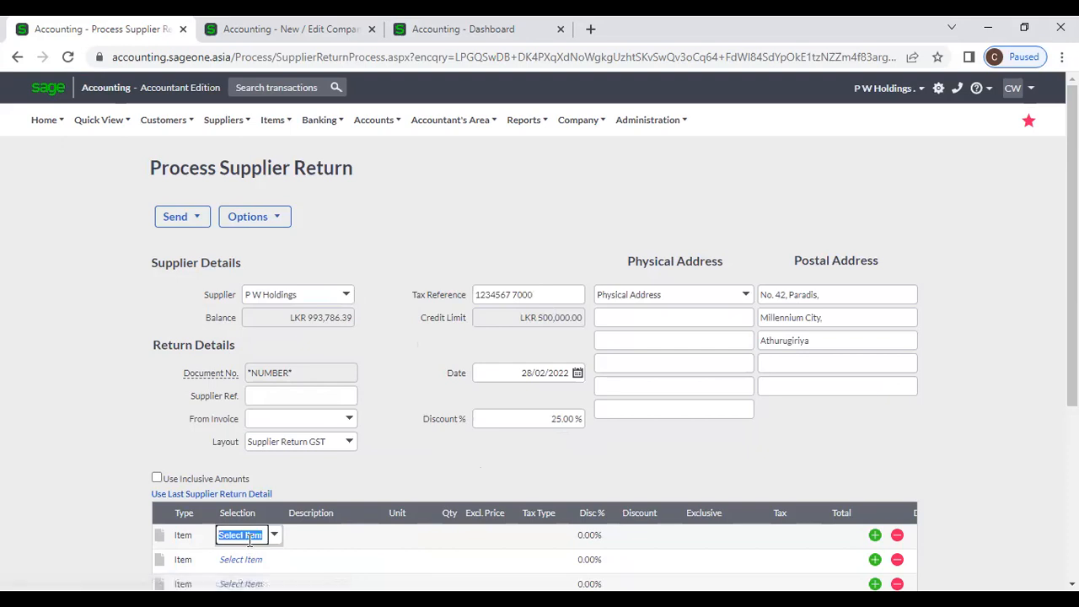
{"action": "left_click", "coordinate": [272, 539]}
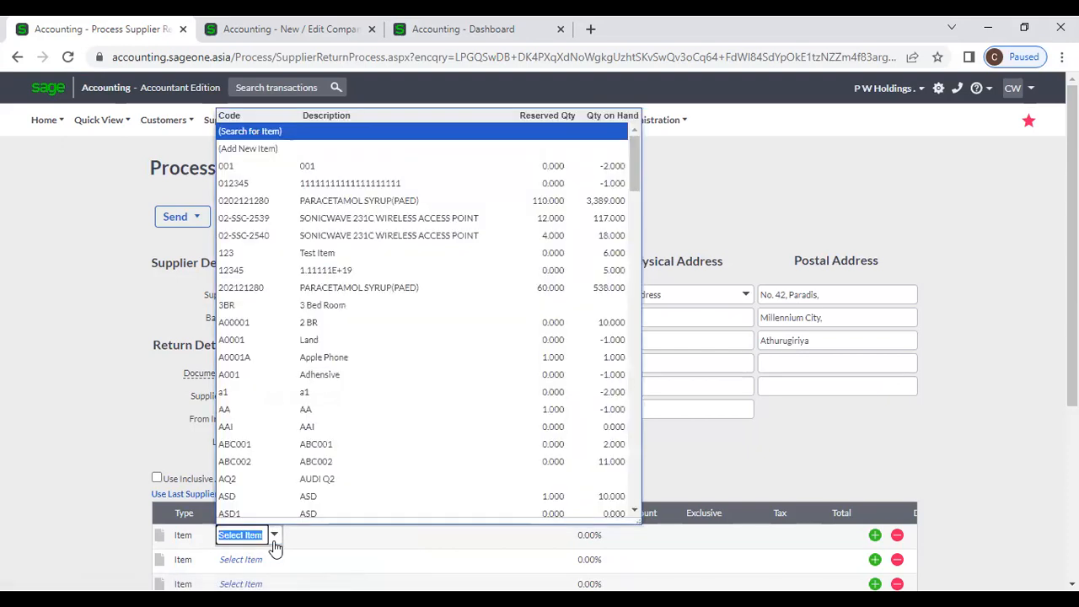
{"action": "left_click", "coordinate": [341, 213]}
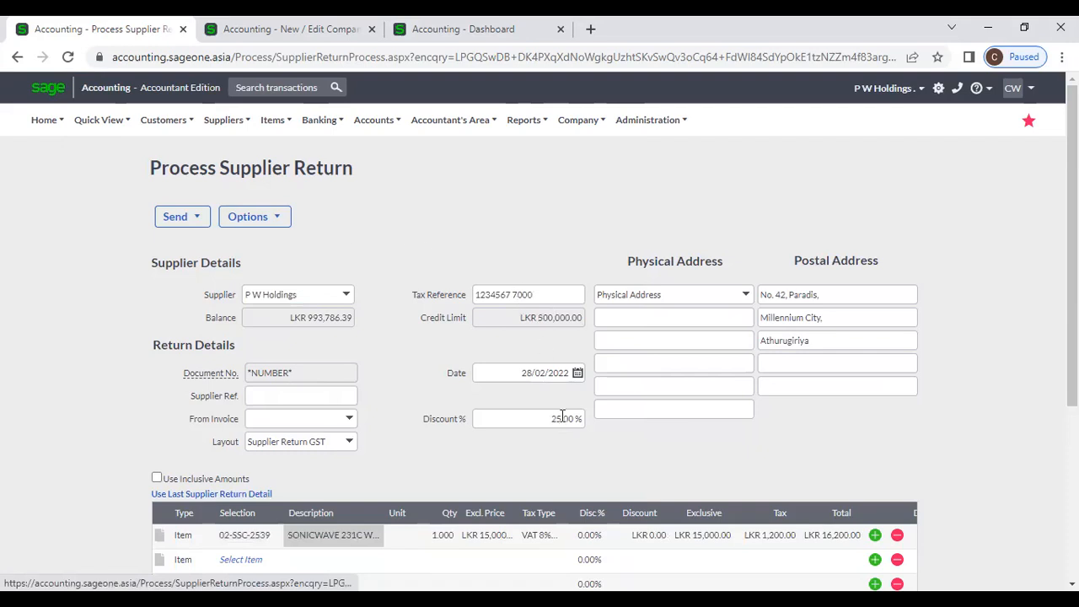
{"action": "scroll", "coordinate": [562, 416], "scroll_direction": "down", "scroll_amount": 1}
{"action": "left_click", "coordinate": [443, 456]}
{"action": "type", "text": "10"}
{"action": "left_click", "coordinate": [466, 396]}
{"action": "scroll", "coordinate": [466, 397], "scroll_direction": "down", "scroll_amount": 3}
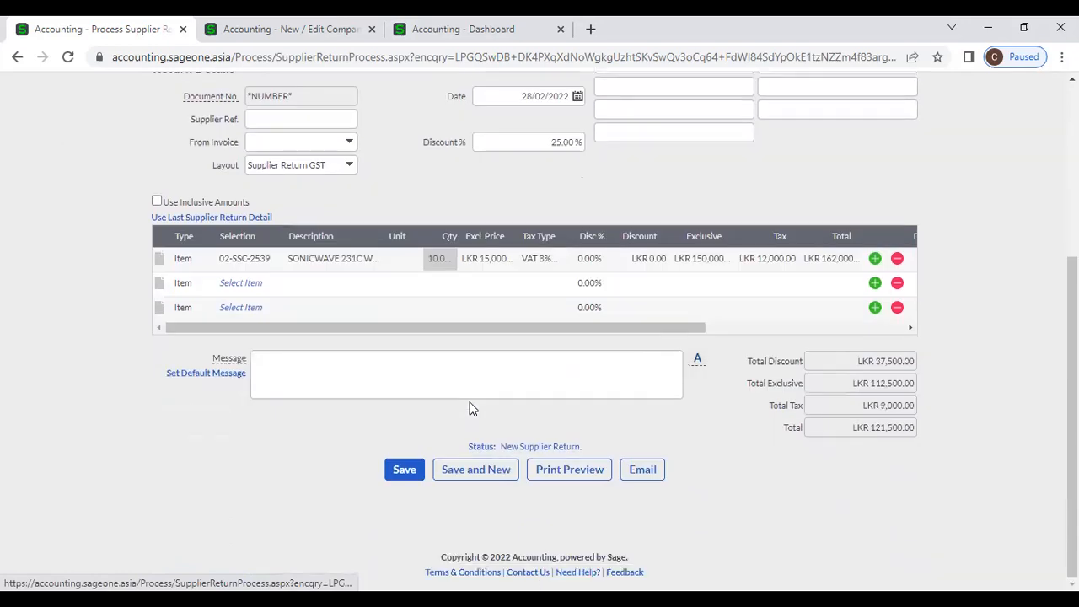
- Save the return, totalling LKR 121,500.00 at 25% discount
{"action": "left_click", "coordinate": [397, 474]}
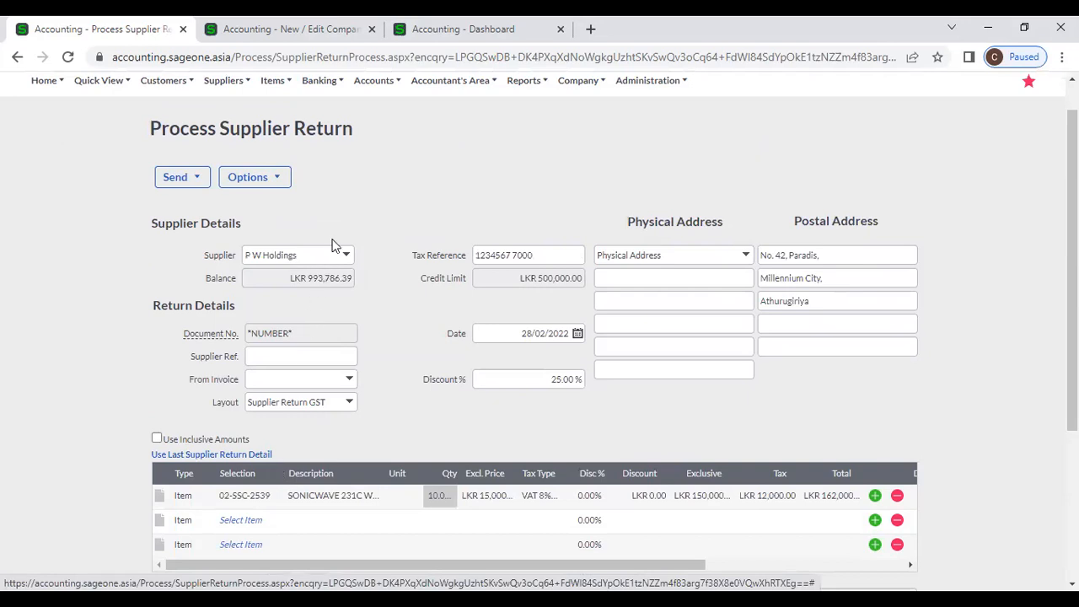
{"action": "scroll", "coordinate": [338, 372], "scroll_direction": "down", "scroll_amount": 1}
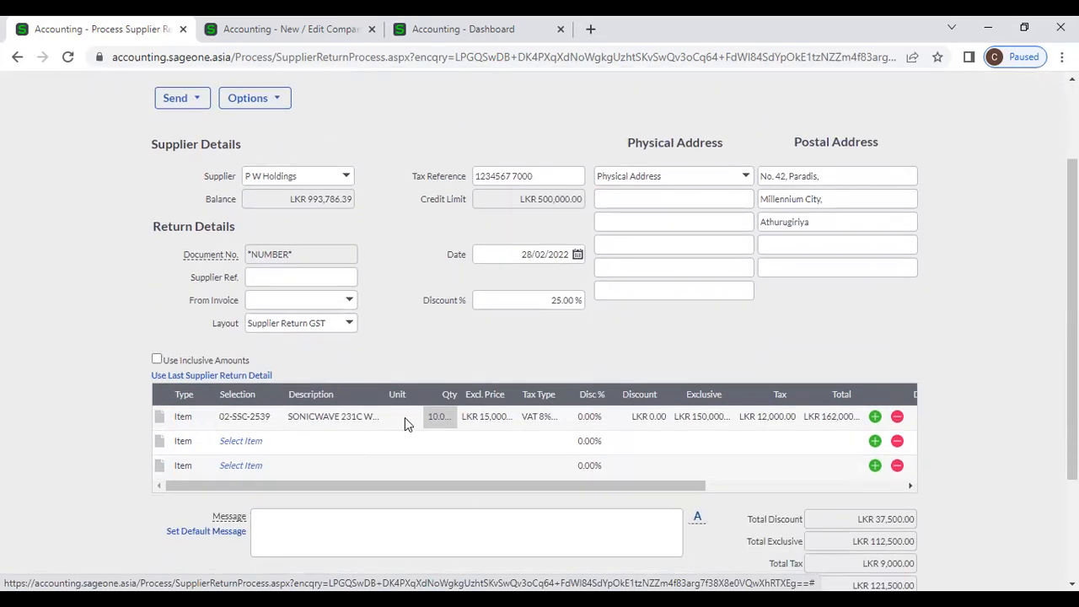
{"action": "scroll", "coordinate": [434, 423], "scroll_direction": "down", "scroll_amount": 2}
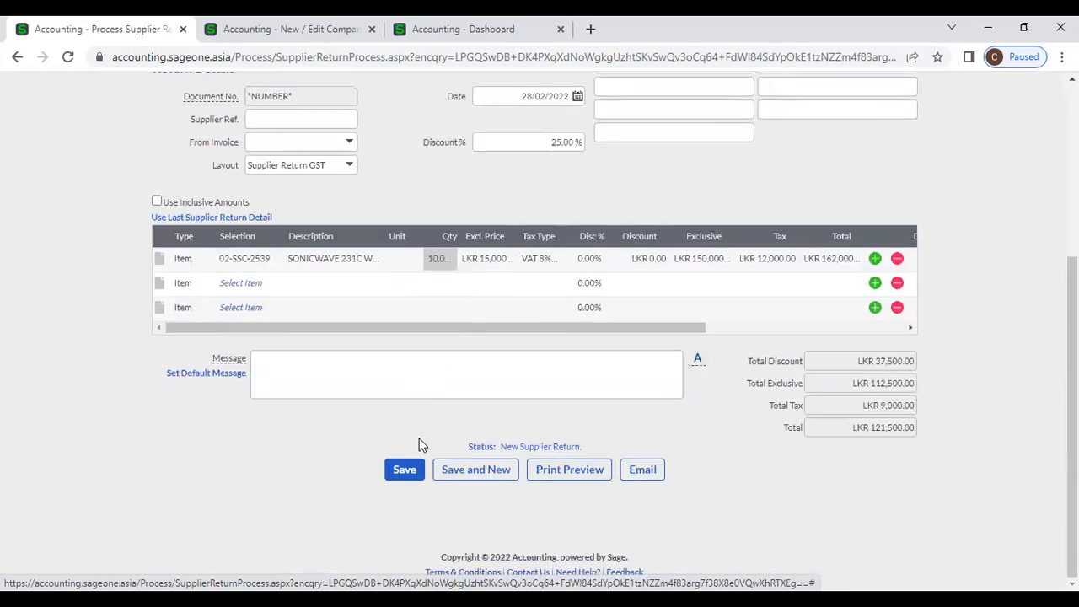
{"action": "left_click", "coordinate": [405, 469]}
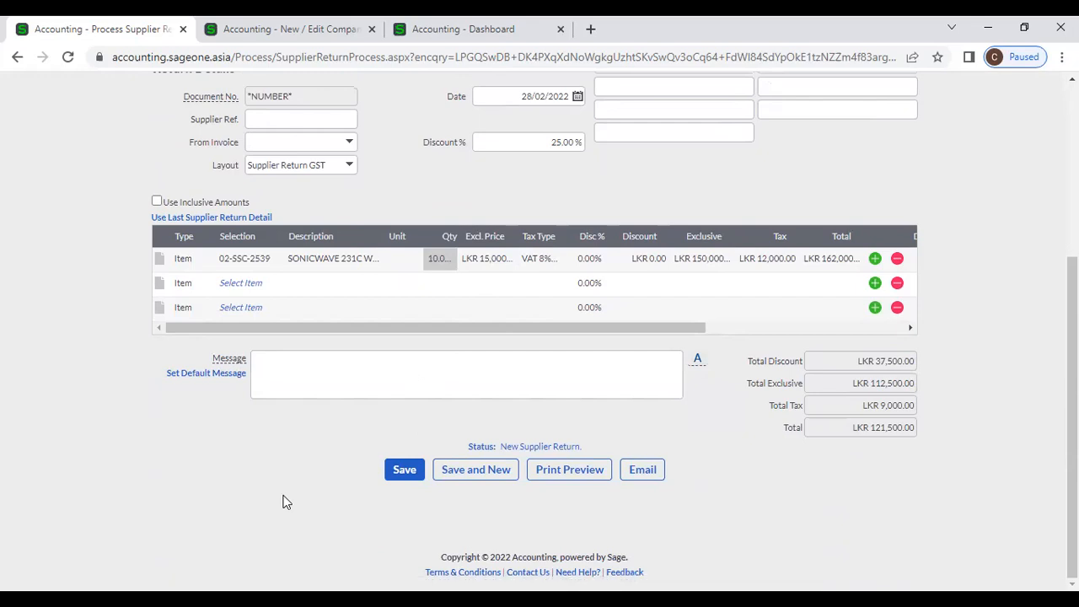
{"action": "scroll", "coordinate": [283, 501], "scroll_direction": "up", "scroll_amount": 3}
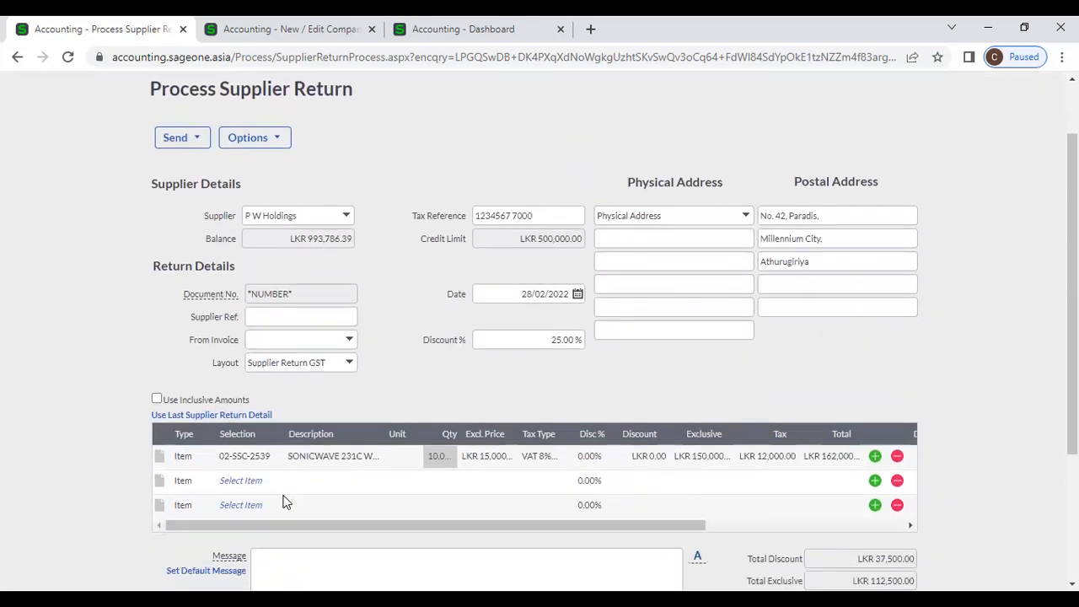
{"action": "scroll", "coordinate": [312, 287], "scroll_direction": "up", "scroll_amount": 1}
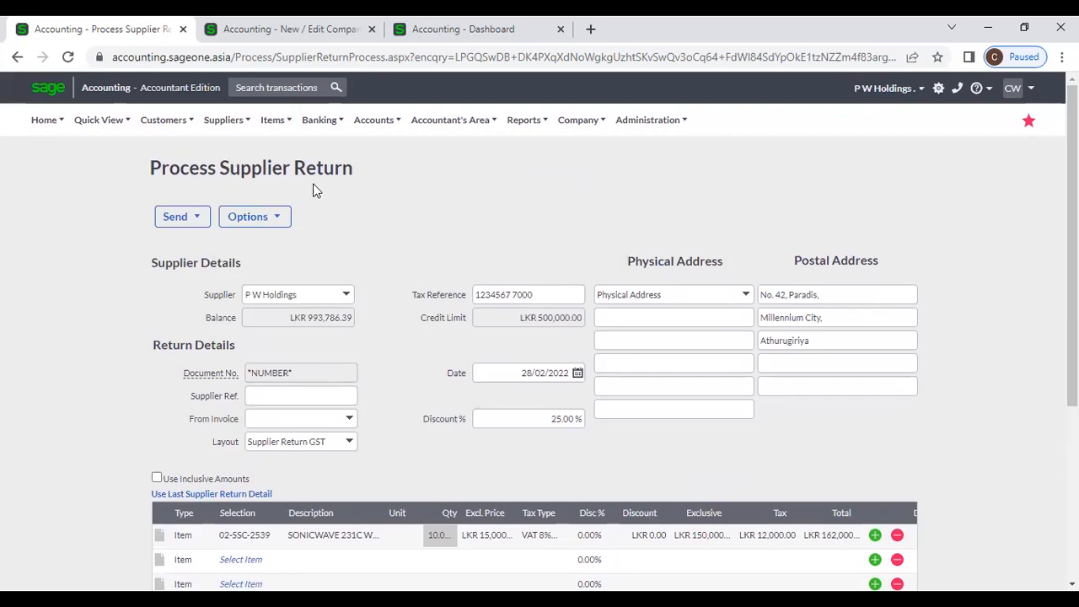
- Leave the unsaved return and go to the Supplier Invoices list
{"action": "left_click", "coordinate": [223, 120]}
{"action": "mouse_move", "coordinate": [243, 182]}
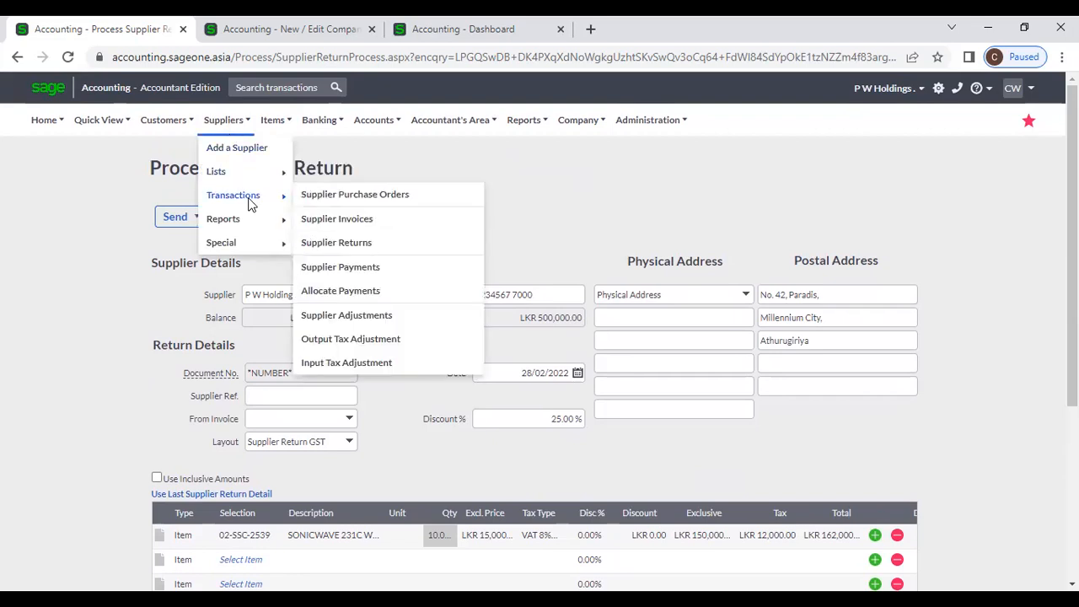
{"action": "left_click", "coordinate": [372, 221]}
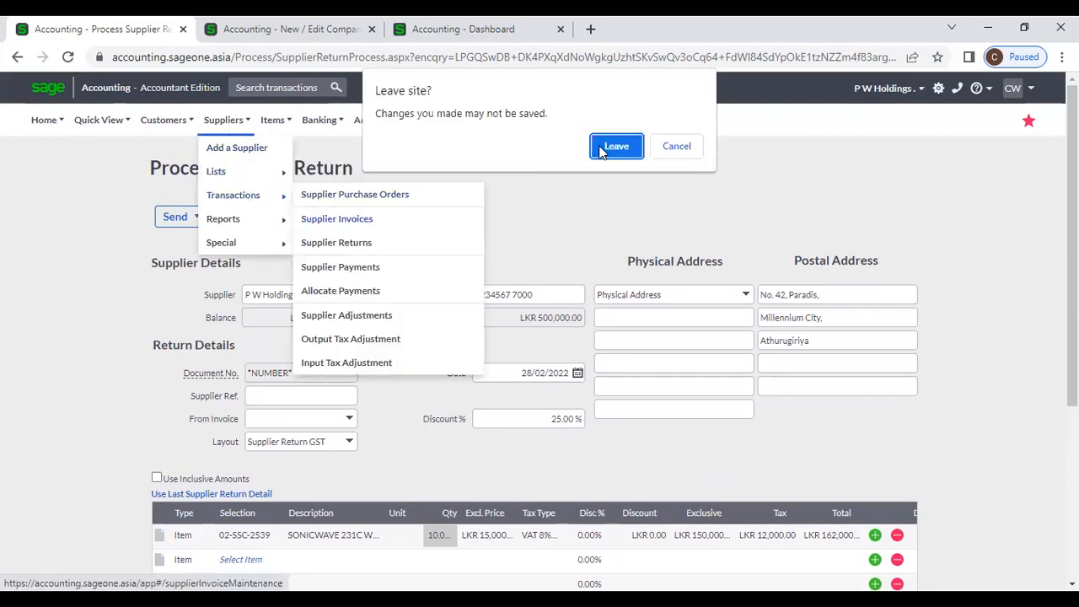
{"action": "left_click", "coordinate": [604, 151]}
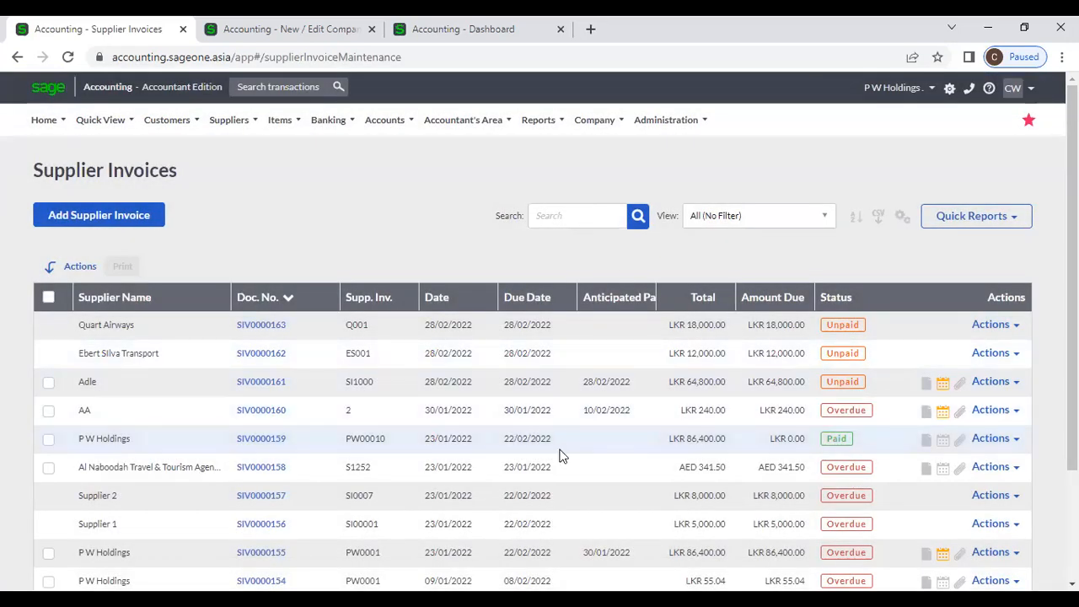
- Open the Actions options for P W Holdings invoice SIV0000155
{"action": "left_click", "coordinate": [1020, 445]}
{"action": "scroll", "coordinate": [1013, 448], "scroll_direction": "down", "scroll_amount": 1}
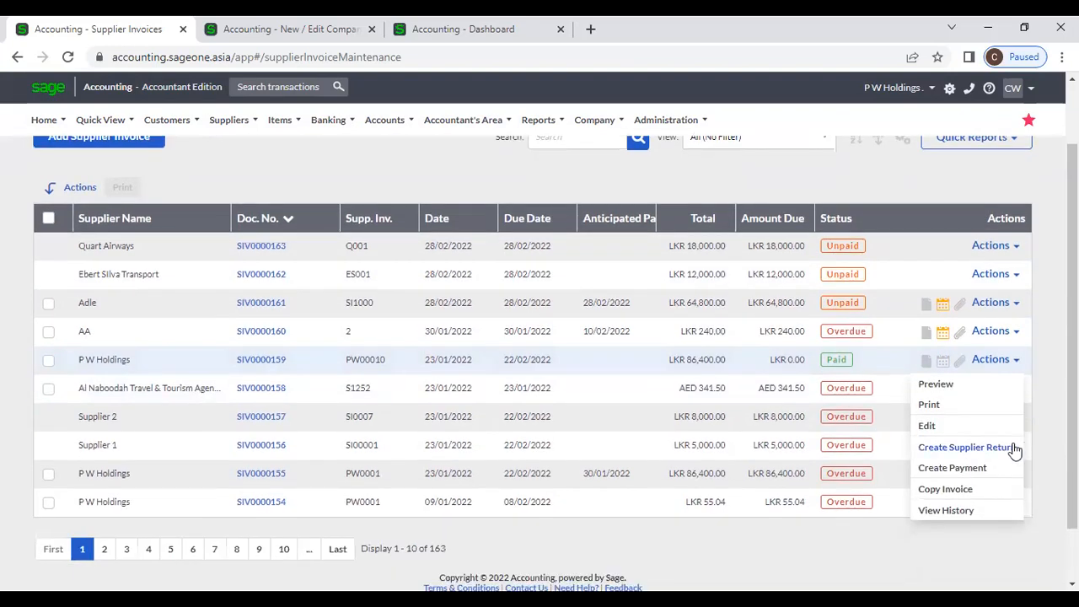
{"action": "left_click", "coordinate": [939, 469]}
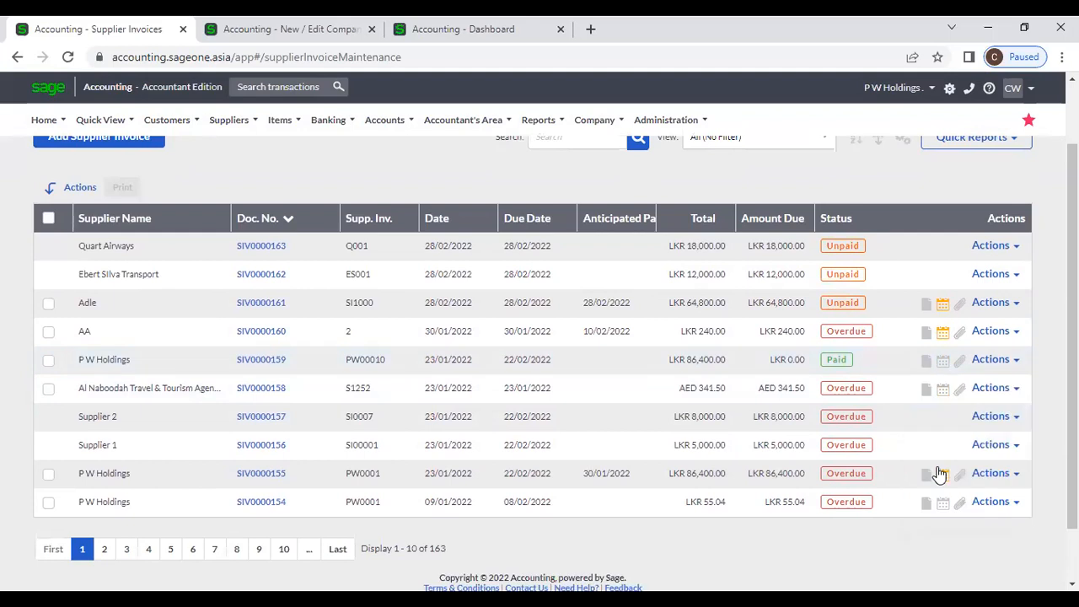
{"action": "left_click", "coordinate": [1008, 476]}
{"action": "scroll", "coordinate": [991, 493], "scroll_direction": "down", "scroll_amount": 1}
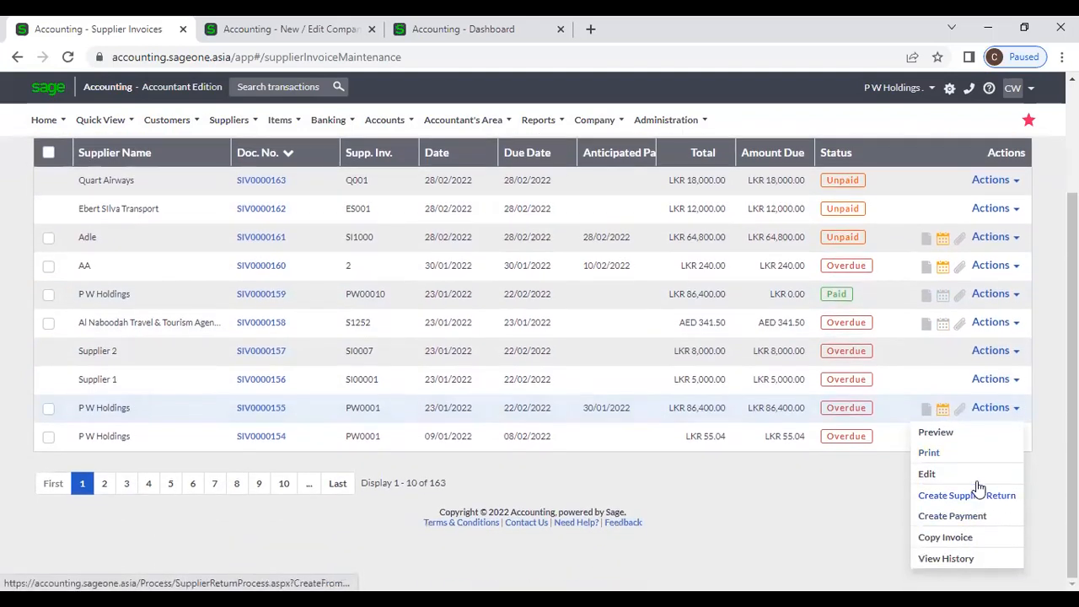
{"action": "left_click", "coordinate": [850, 481]}
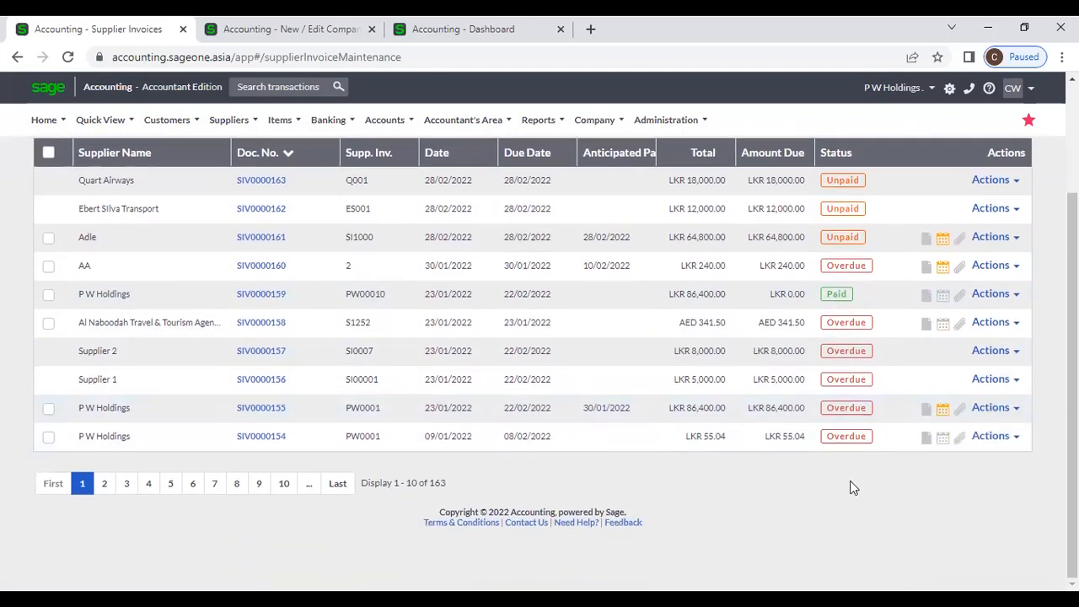
{"action": "left_click", "coordinate": [1017, 409]}
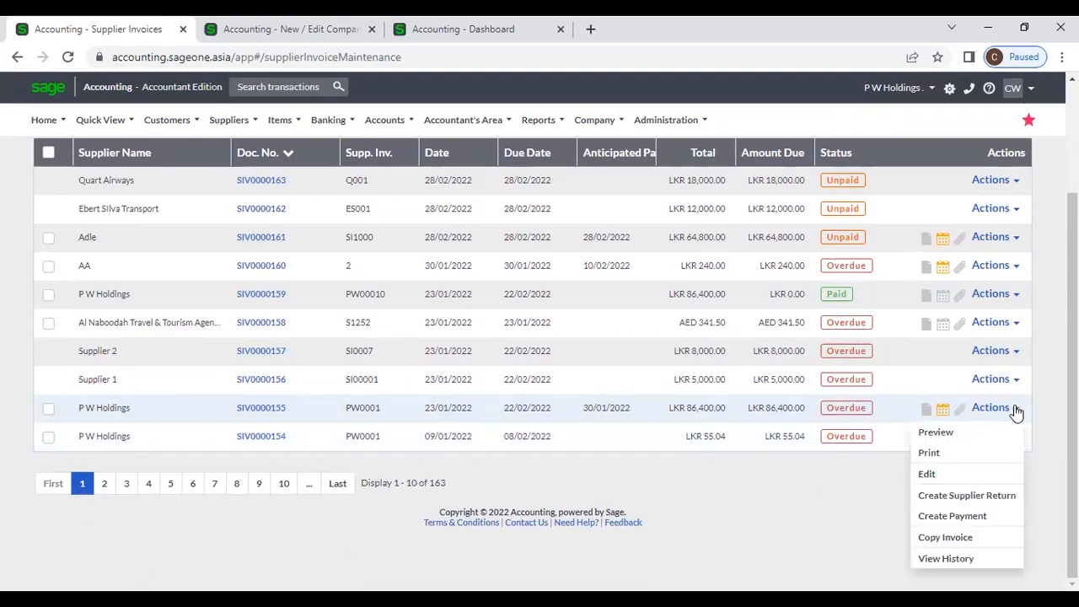
- Create a supplier return from invoice SIV0000155 and widen the lines' Qty column
{"action": "left_click", "coordinate": [962, 499]}
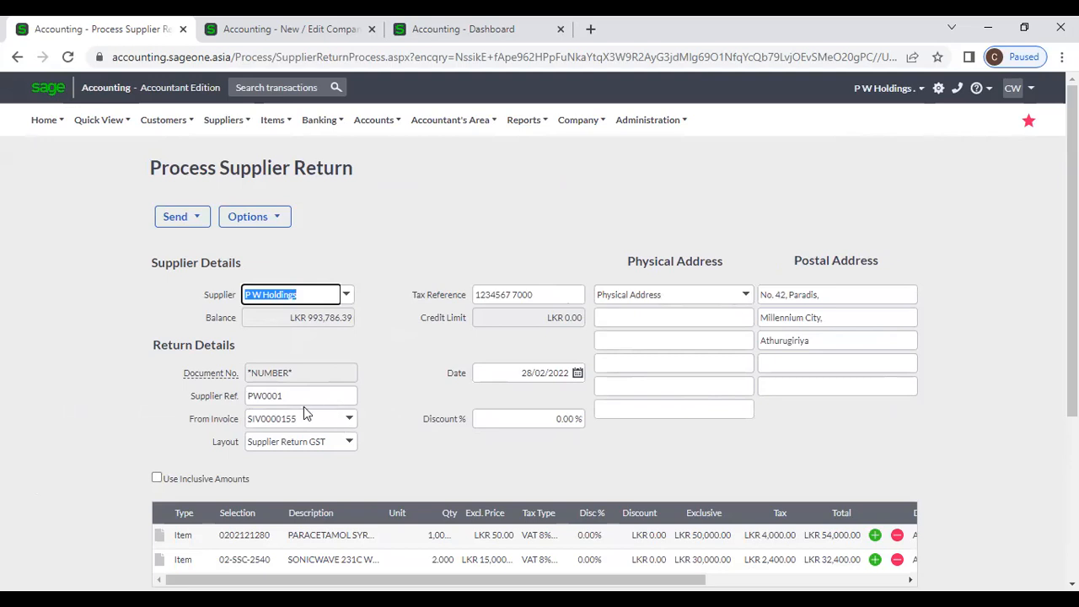
{"action": "scroll", "coordinate": [305, 411], "scroll_direction": "down", "scroll_amount": 1}
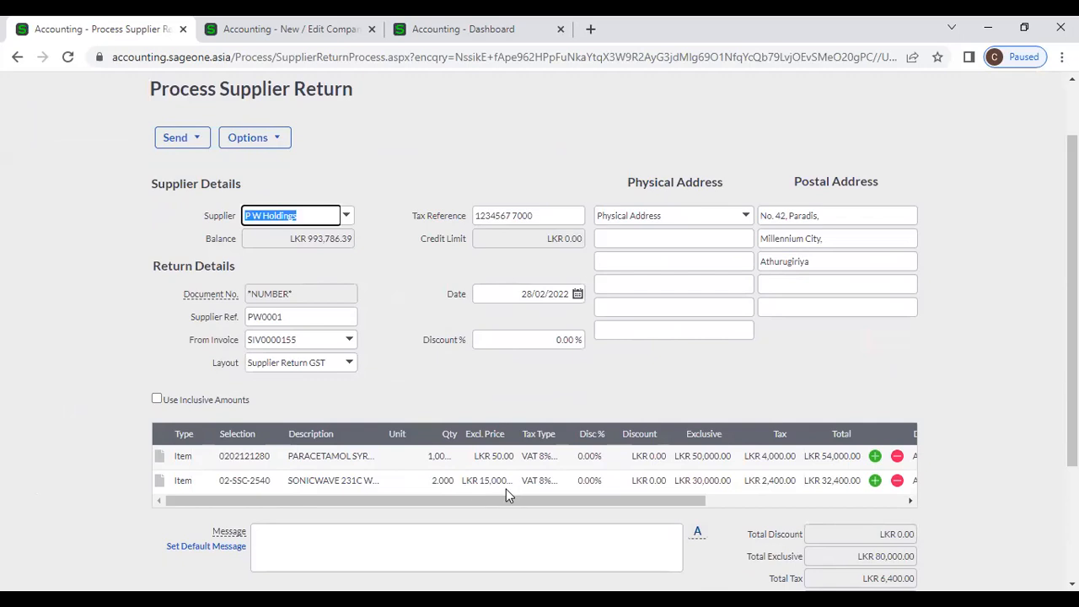
{"action": "scroll", "coordinate": [585, 396], "scroll_direction": "down", "scroll_amount": 2}
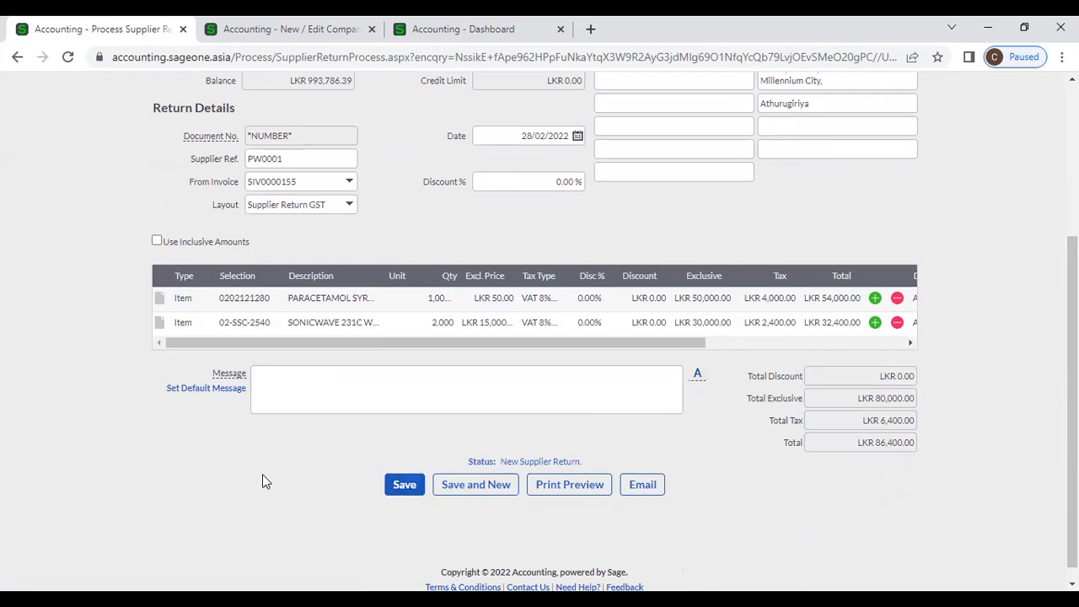
{"action": "scroll", "coordinate": [263, 480], "scroll_direction": "up", "scroll_amount": 2}
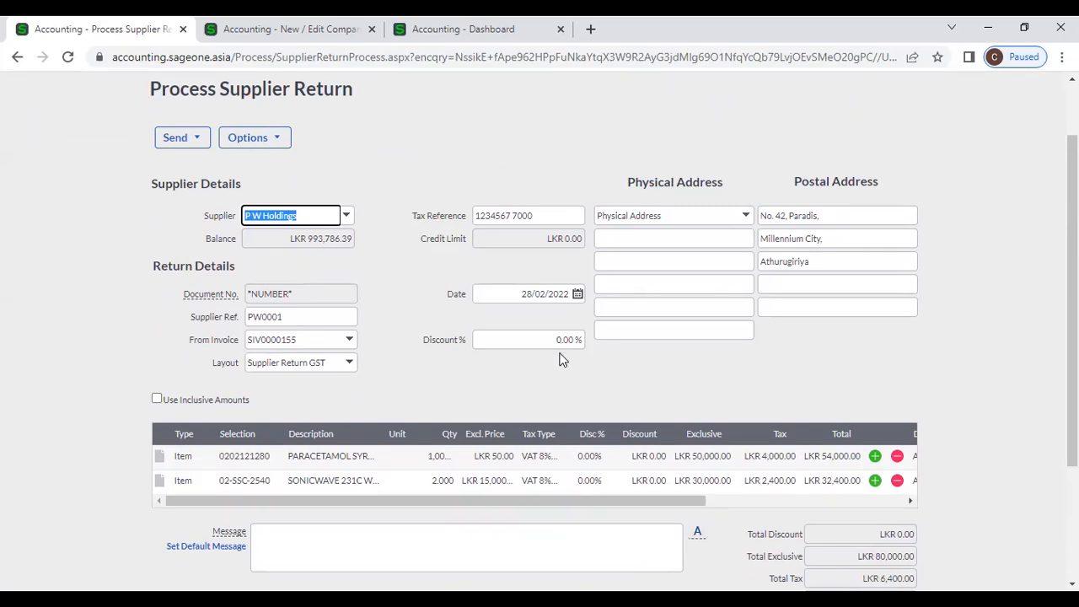
{"action": "left_click", "coordinate": [564, 383]}
{"action": "left_click_drag", "start_coordinate": [459, 433], "coordinate": [493, 435]}
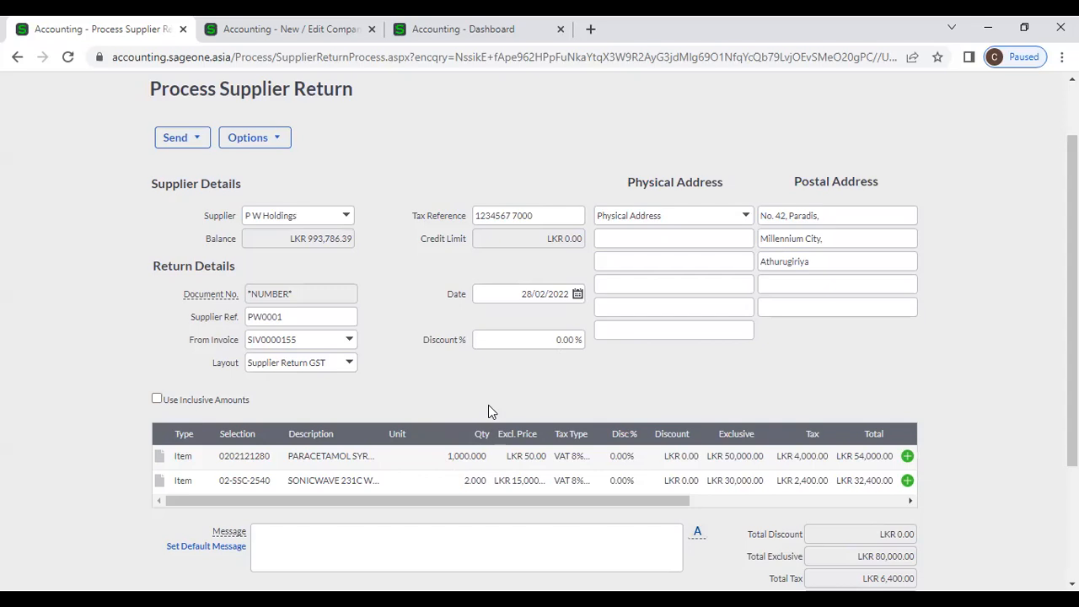
- Change the first line's quantity from 1000 to 10
{"action": "left_click", "coordinate": [477, 458]}
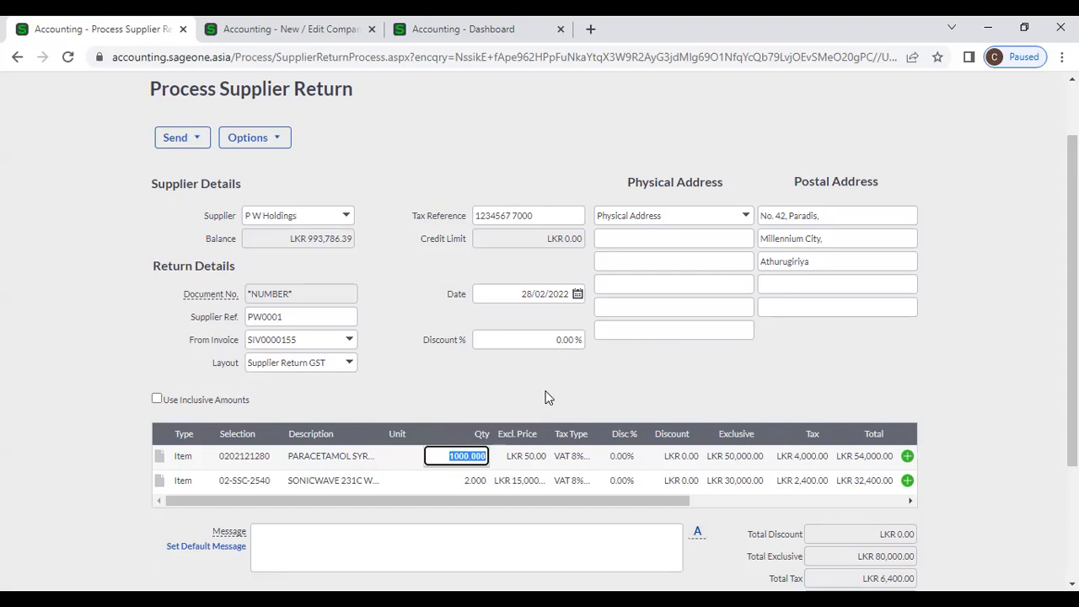
{"action": "key", "text": "BackSpace"}
{"action": "type", "text": "10"}
{"action": "left_click", "coordinate": [542, 399]}
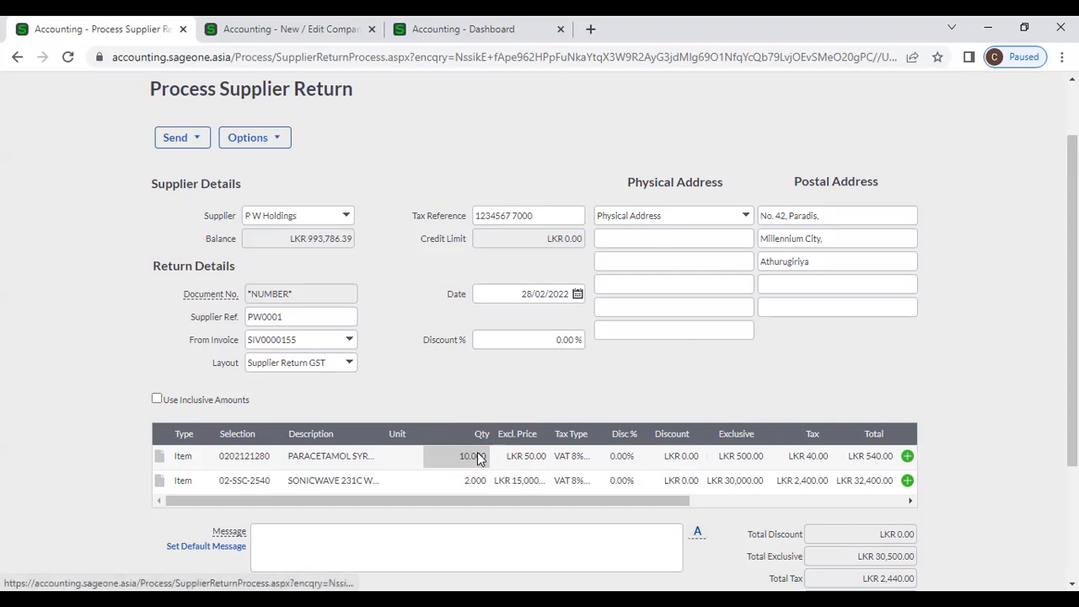
- Delete the LKR 32,400.00 second line and save the return at LKR 540.00
{"action": "left_click_drag", "start_coordinate": [516, 508], "coordinate": [573, 506]}
{"action": "left_click_drag", "start_coordinate": [455, 500], "coordinate": [616, 495]}
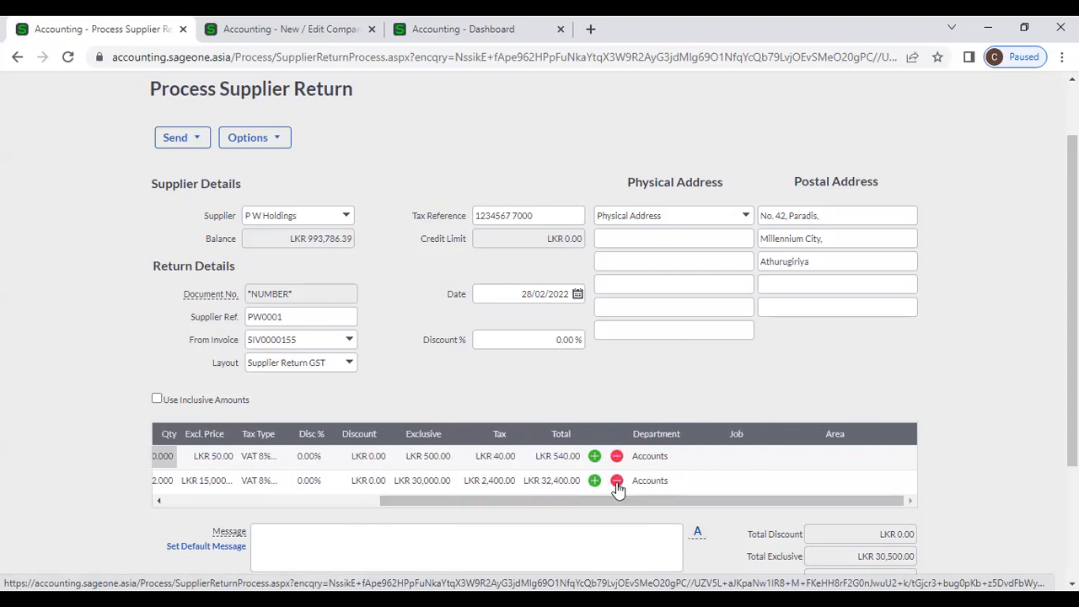
{"action": "left_click", "coordinate": [616, 481]}
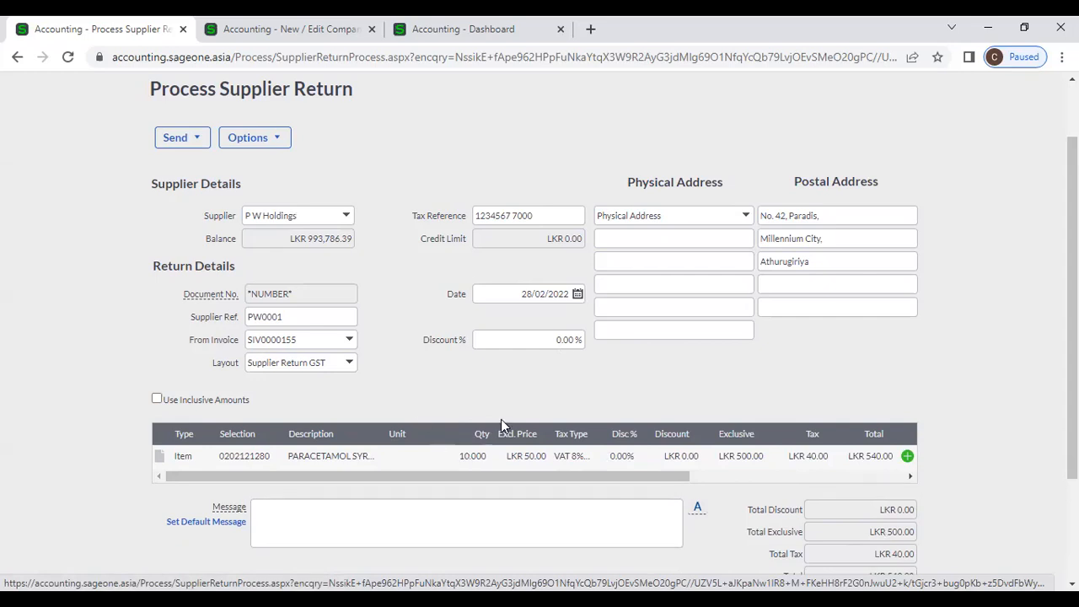
{"action": "scroll", "coordinate": [424, 407], "scroll_direction": "down", "scroll_amount": 2}
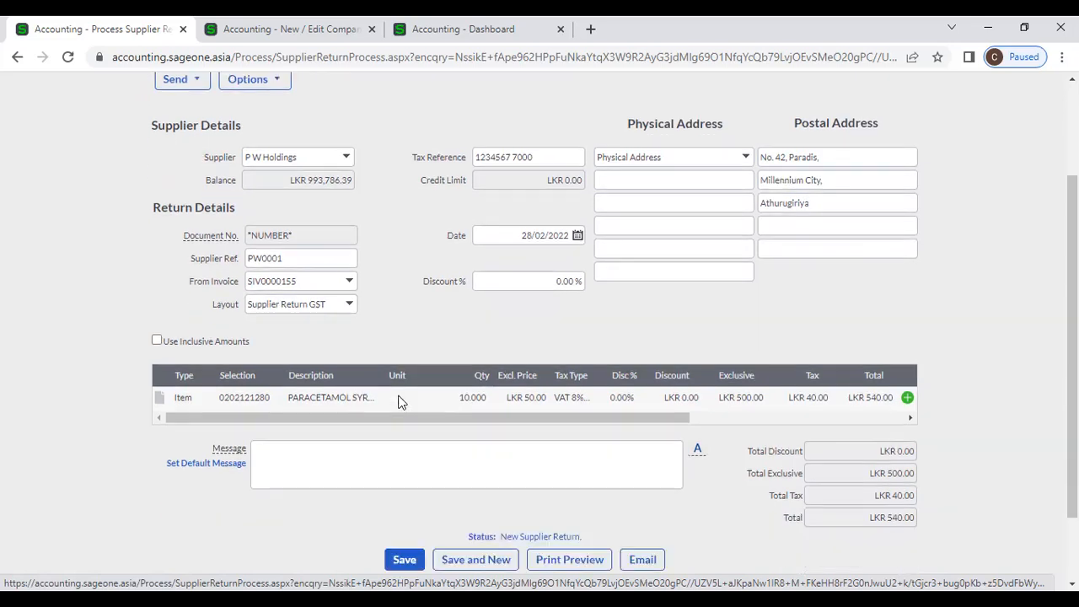
{"action": "left_click", "coordinate": [408, 470]}
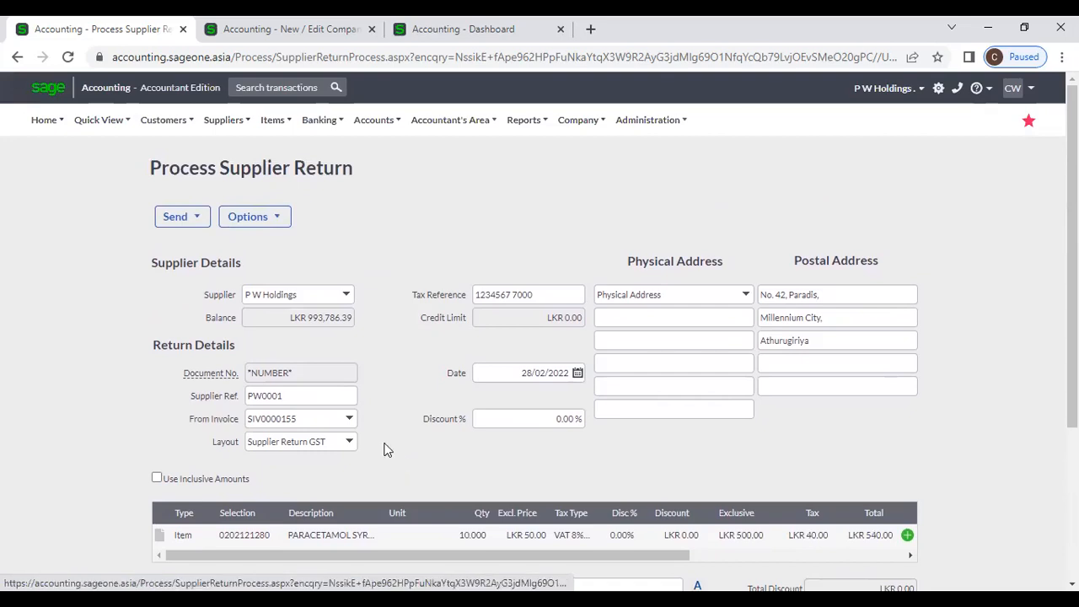
- Leave the current return and start a new one from the Supplier Returns list
{"action": "mouse_move", "coordinate": [219, 130]}
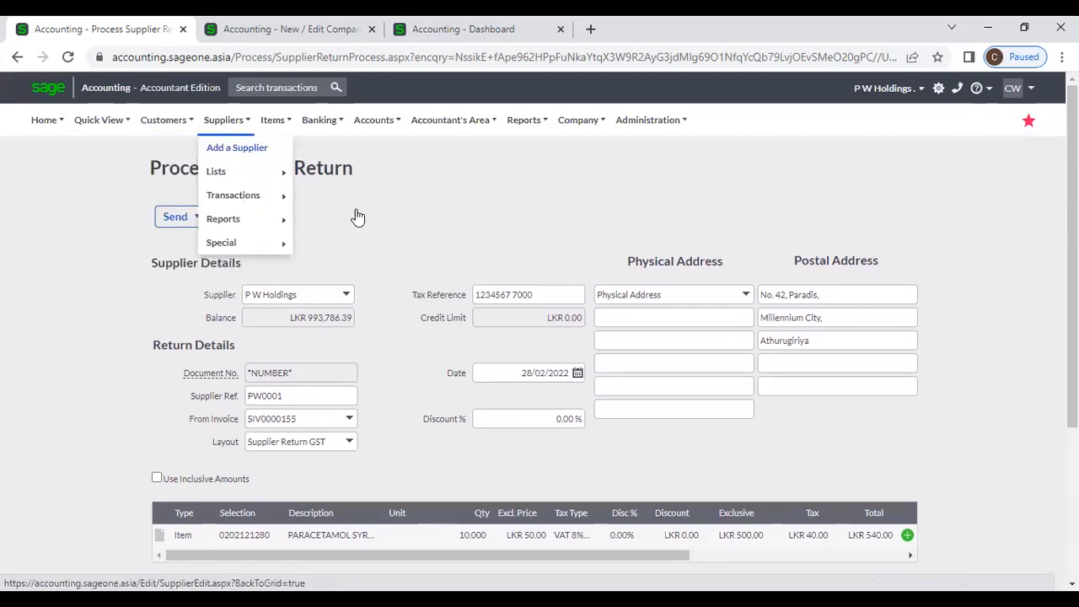
{"action": "left_click", "coordinate": [337, 241]}
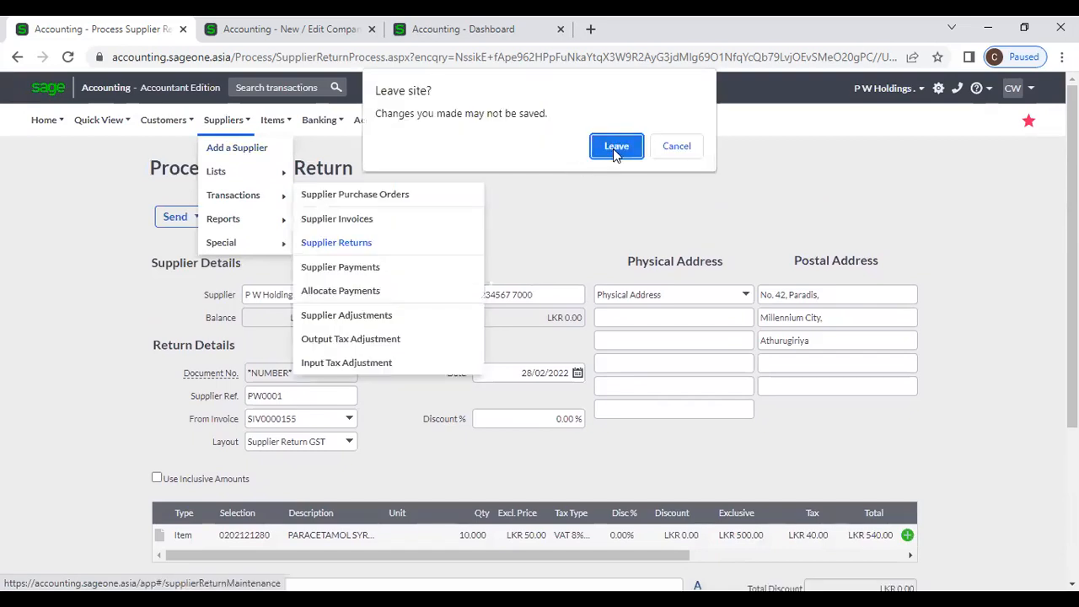
{"action": "left_click", "coordinate": [613, 147]}
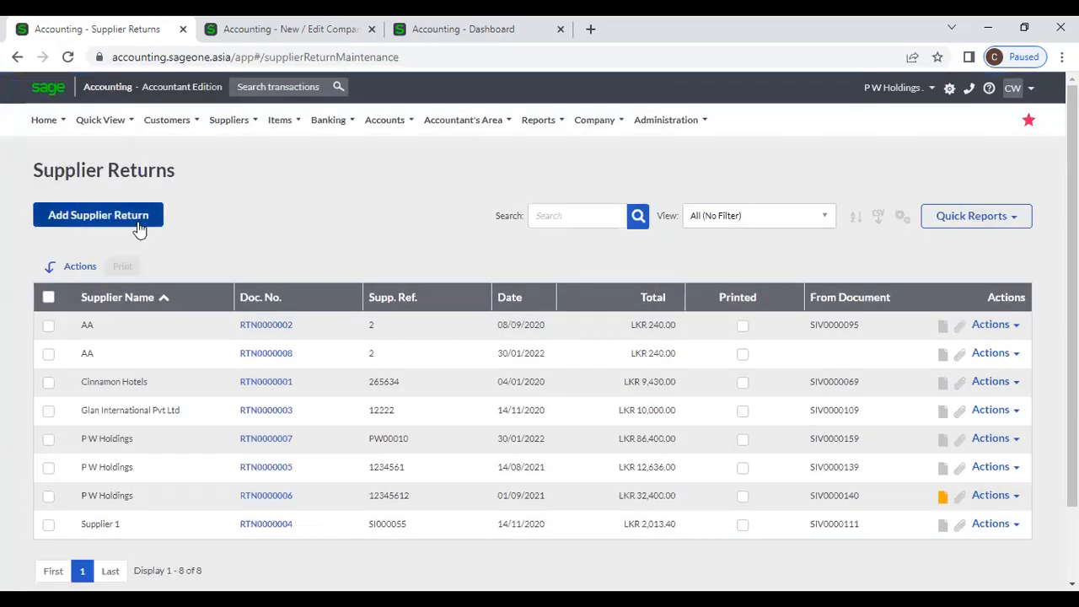
{"action": "left_click", "coordinate": [140, 221]}
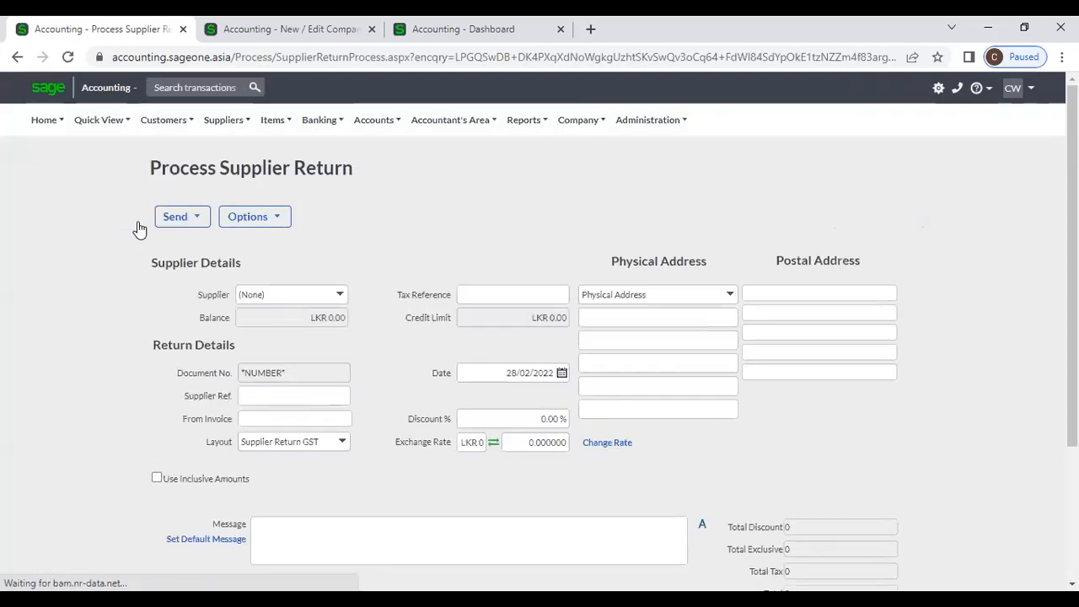
- Pick P W Holdings and invoice SIV0000151, removing the 02-SSC-2540 line
{"action": "left_click", "coordinate": [347, 295]}
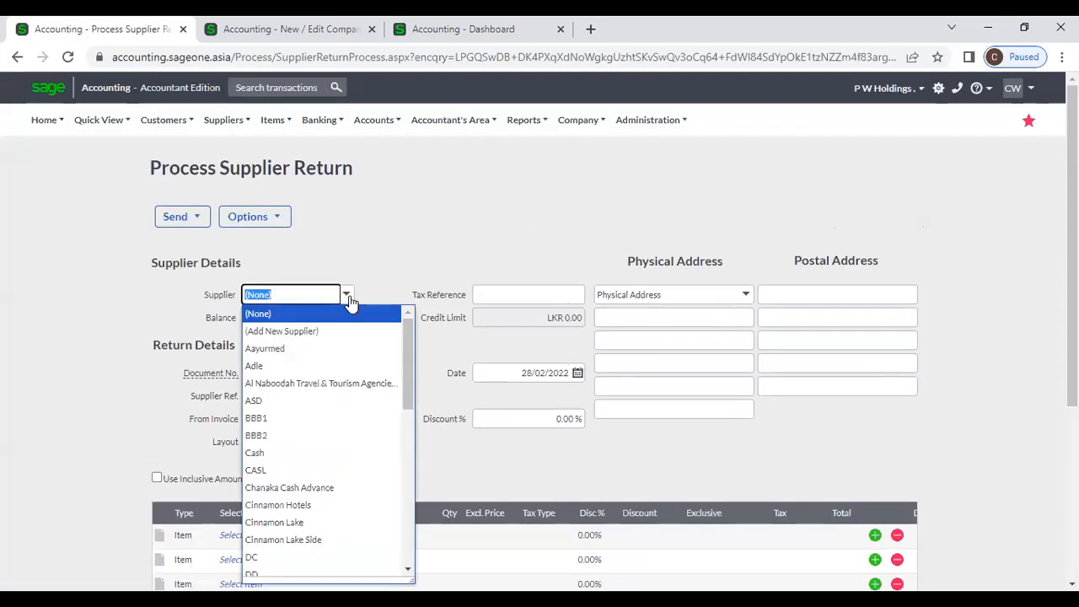
{"action": "type", "text": "p"}
{"action": "key", "text": "Return"}
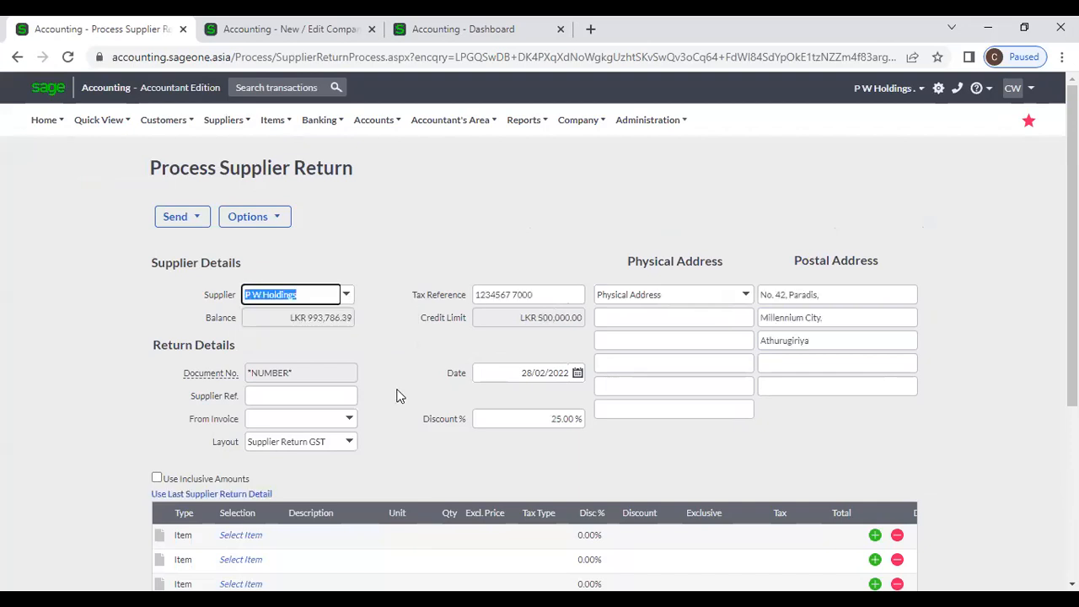
{"action": "left_click", "coordinate": [349, 420]}
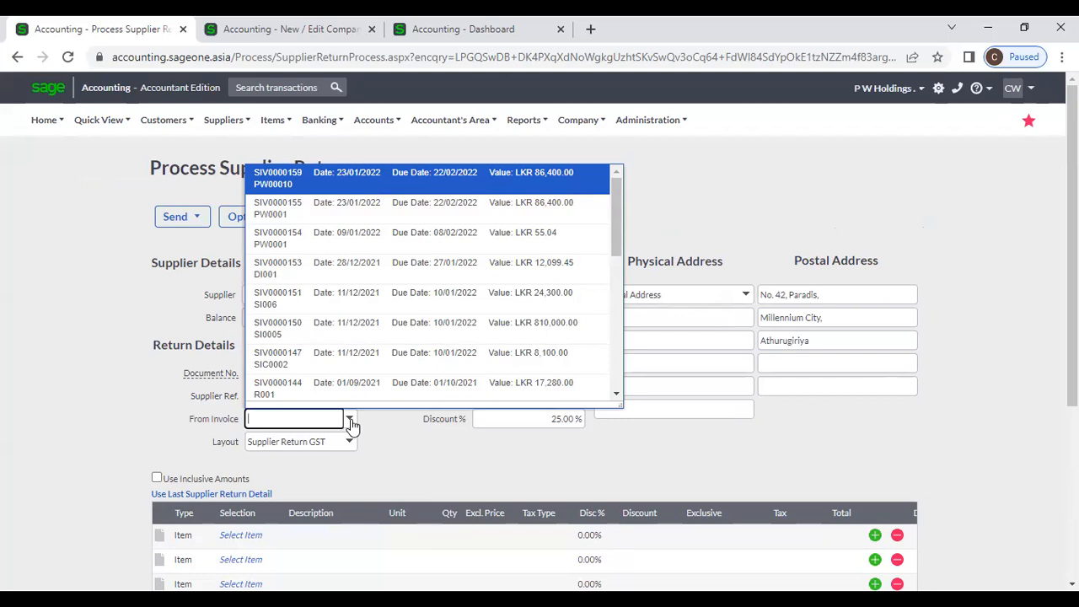
{"action": "left_click", "coordinate": [362, 299]}
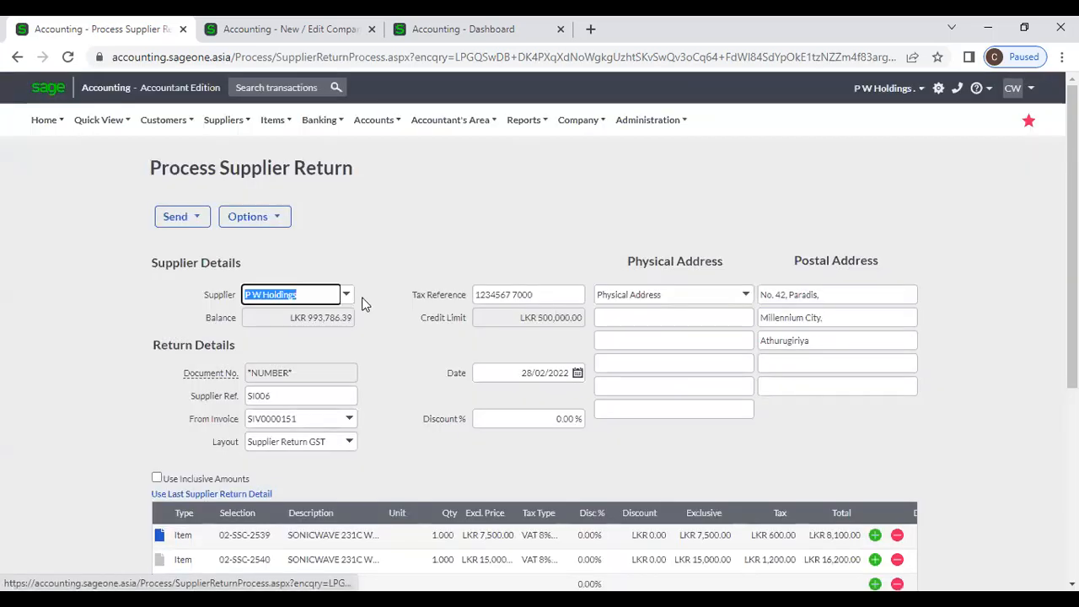
{"action": "scroll", "coordinate": [399, 447], "scroll_direction": "down", "scroll_amount": 2}
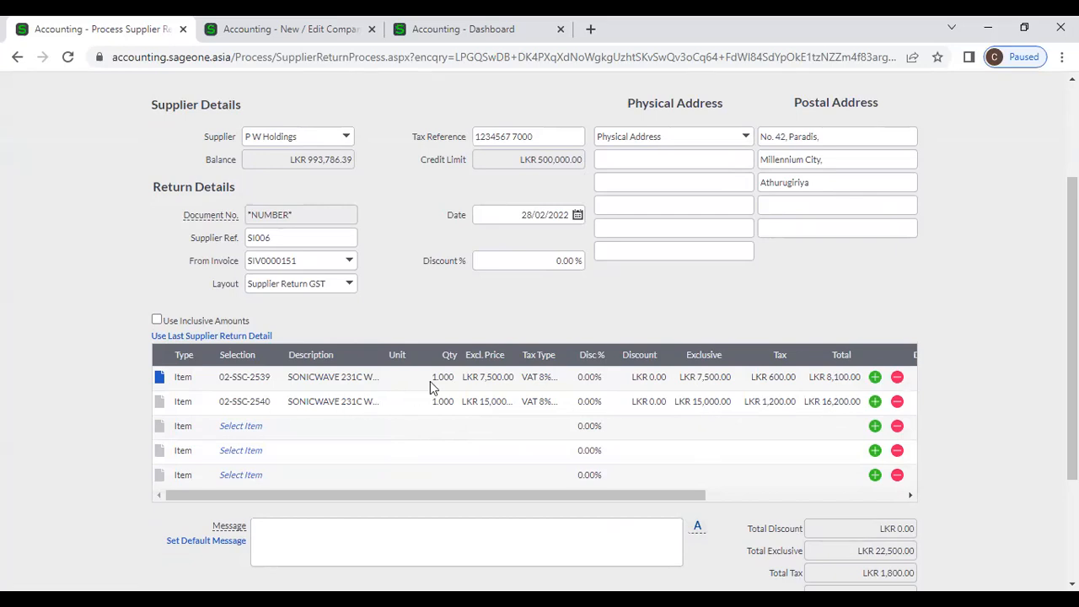
{"action": "left_click", "coordinate": [897, 402]}
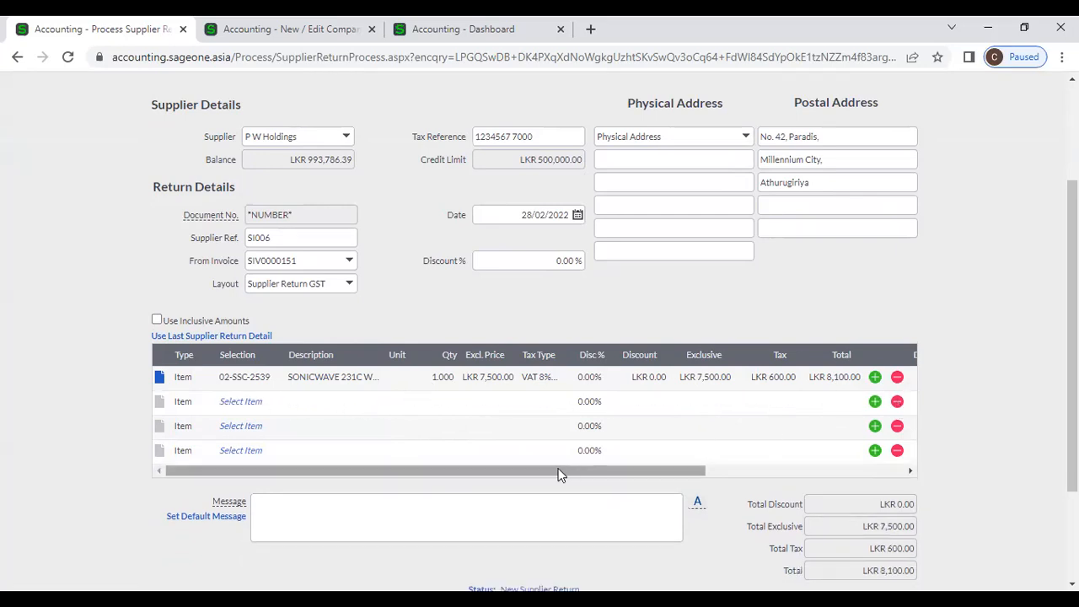
{"action": "scroll", "coordinate": [558, 475], "scroll_direction": "down", "scroll_amount": 2}
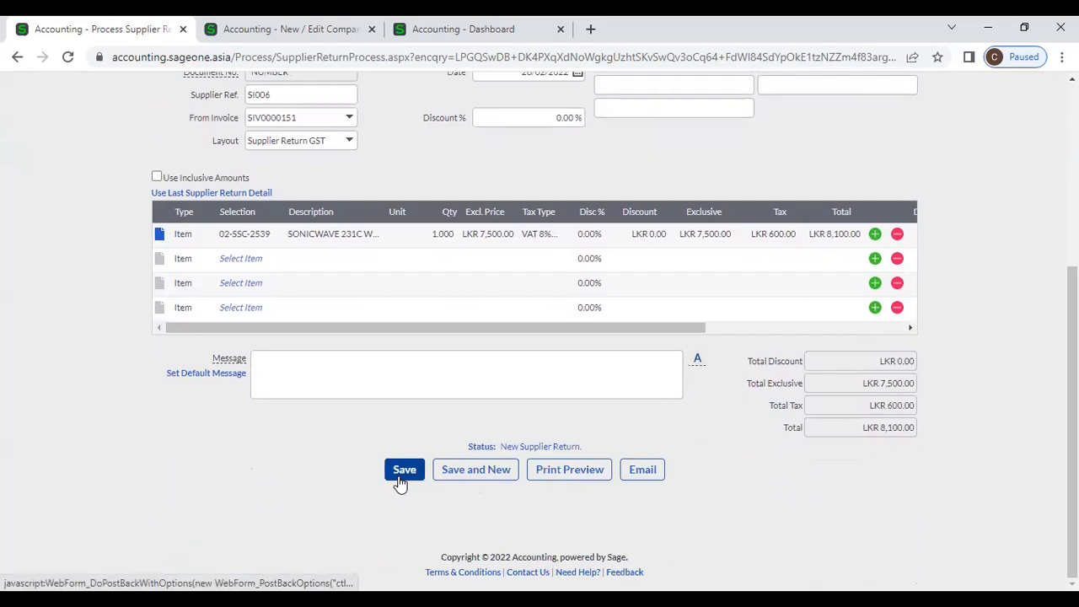
{"action": "scroll", "coordinate": [392, 489], "scroll_direction": "up", "scroll_amount": 4}
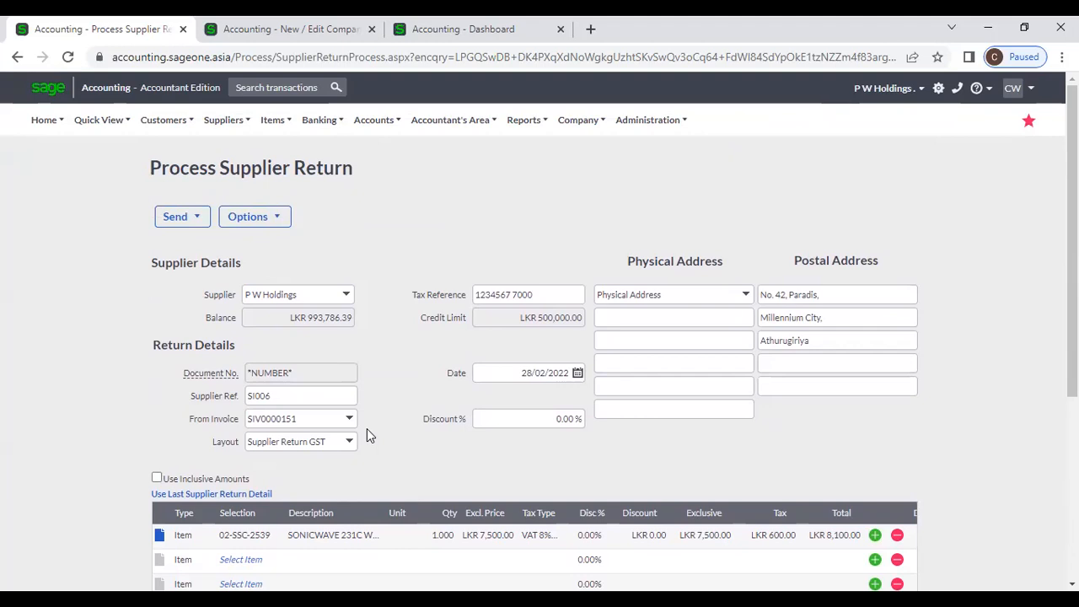
{"action": "scroll", "coordinate": [355, 455], "scroll_direction": "down", "scroll_amount": 2}
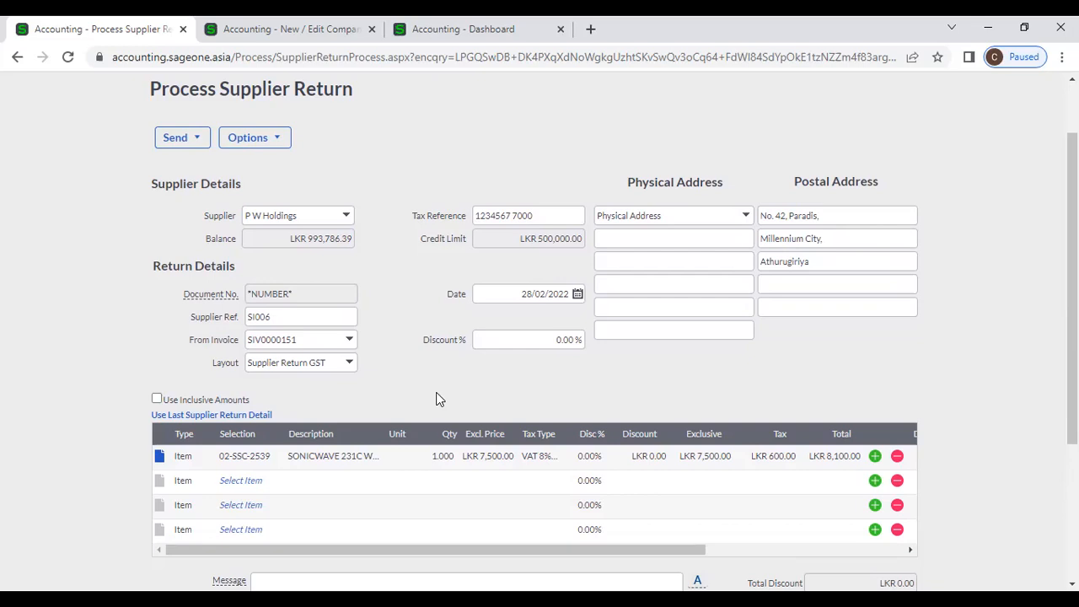
- Scroll the return form to check its 02-SSC-2539 line and LKR 8,100.00 total
{"action": "scroll", "coordinate": [436, 398], "scroll_direction": "down", "scroll_amount": 3}
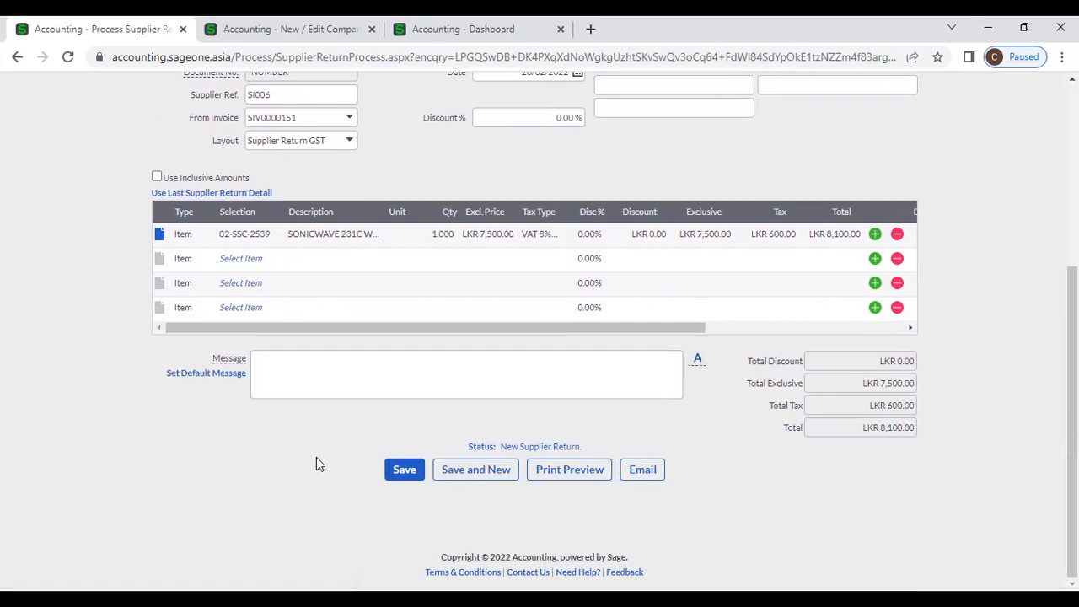
{"action": "scroll", "coordinate": [305, 464], "scroll_direction": "up", "scroll_amount": 2}
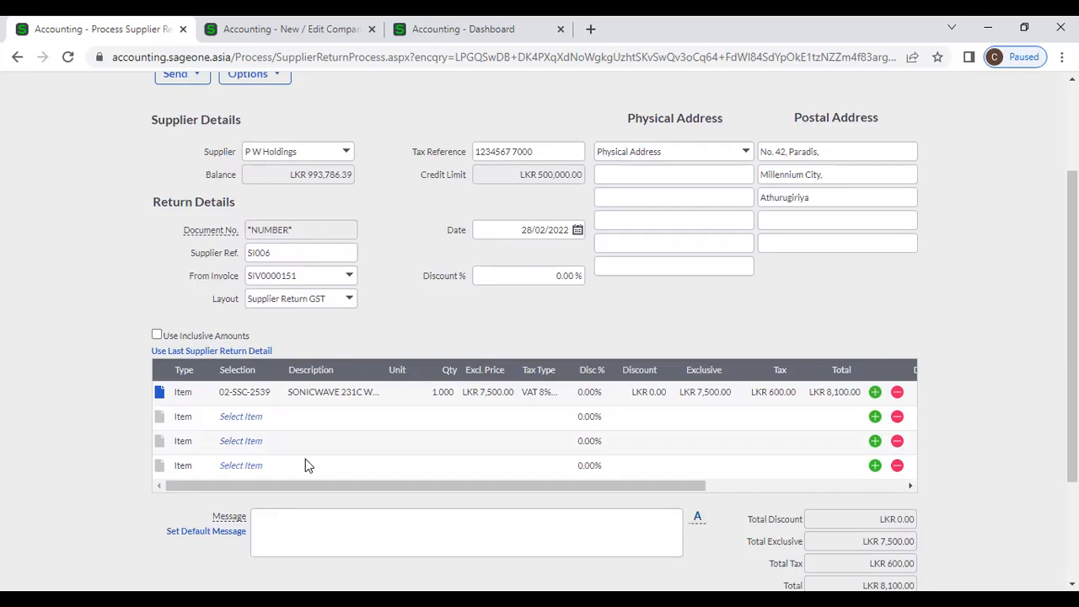
- Begin choosing a line department, then view the return's user-defined fields and close them unsaved
{"action": "left_click", "coordinate": [858, 486]}
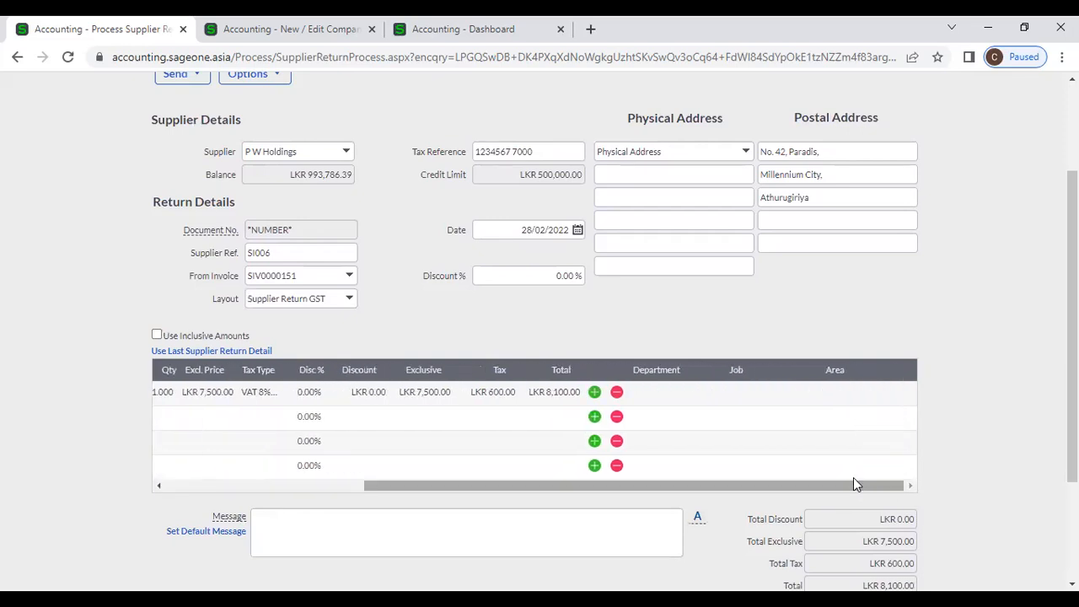
{"action": "left_click", "coordinate": [660, 397]}
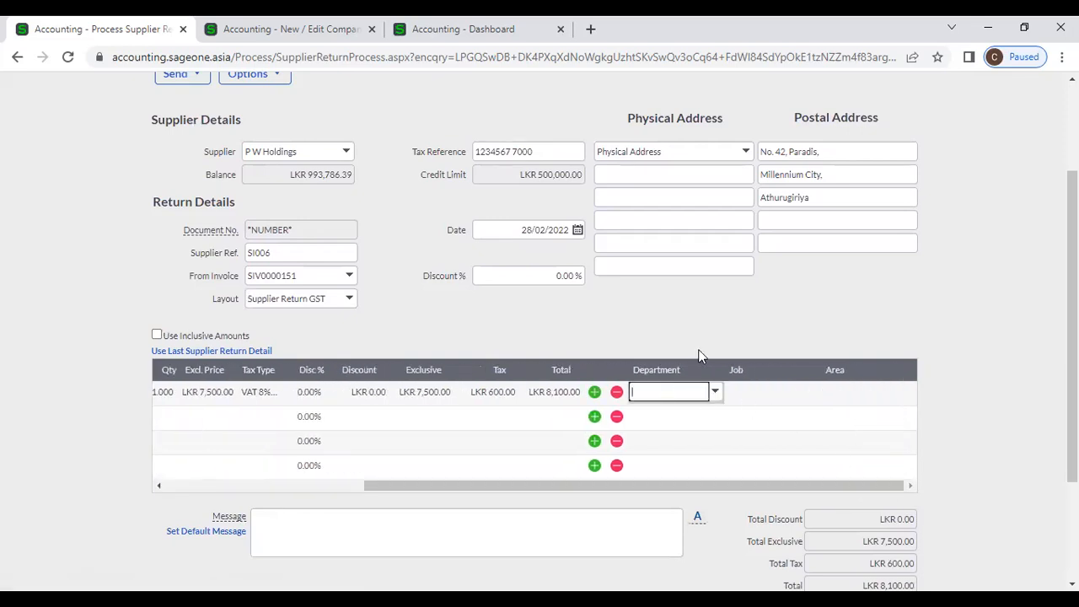
{"action": "scroll", "coordinate": [703, 334], "scroll_direction": "up", "scroll_amount": 3}
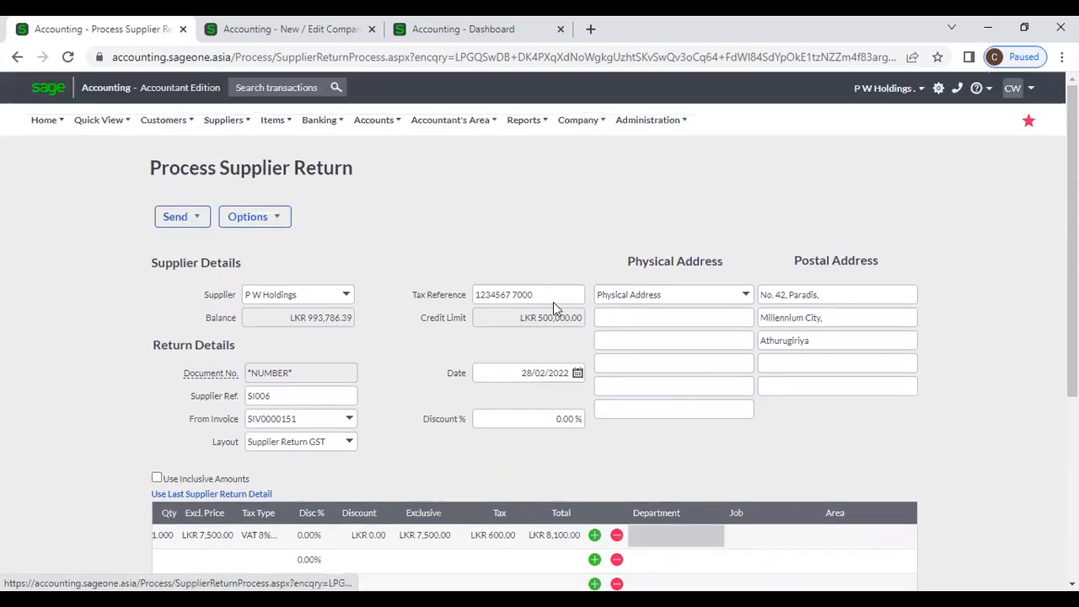
{"action": "left_click", "coordinate": [283, 226]}
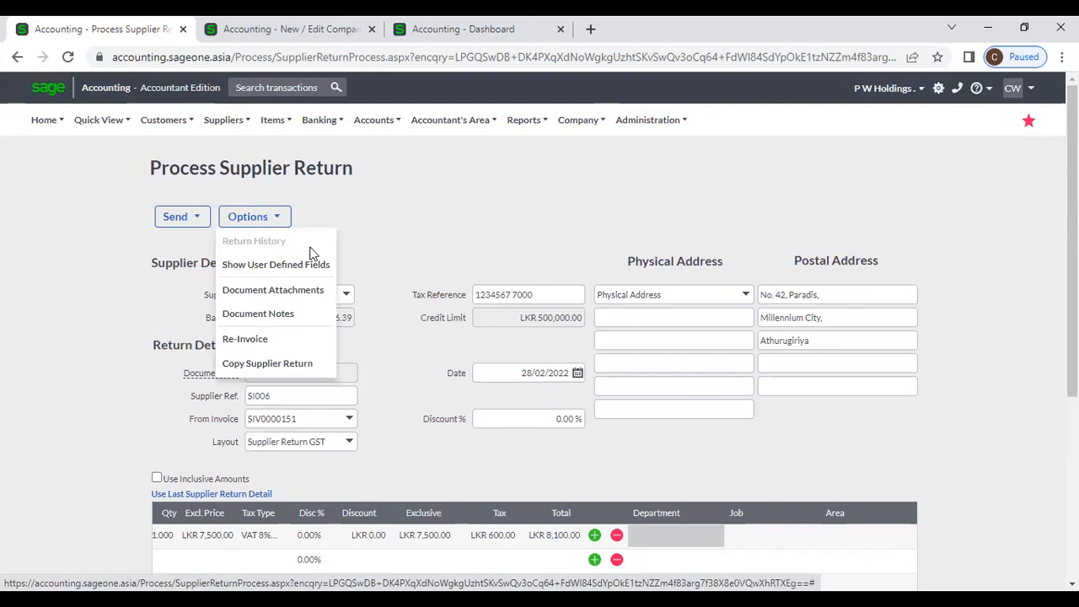
{"action": "left_click", "coordinate": [319, 266]}
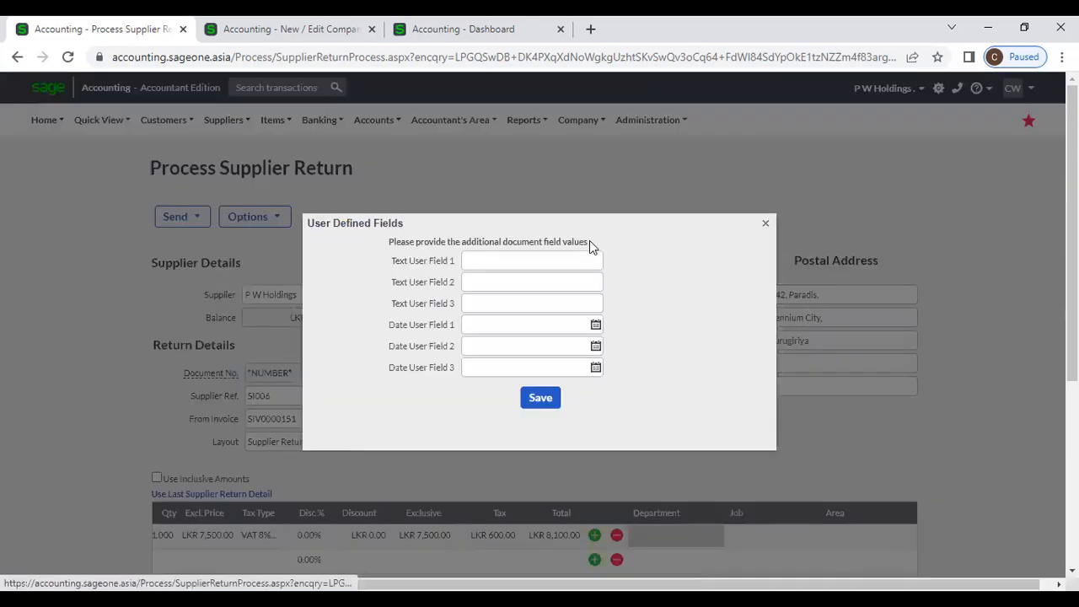
{"action": "left_click", "coordinate": [764, 224]}
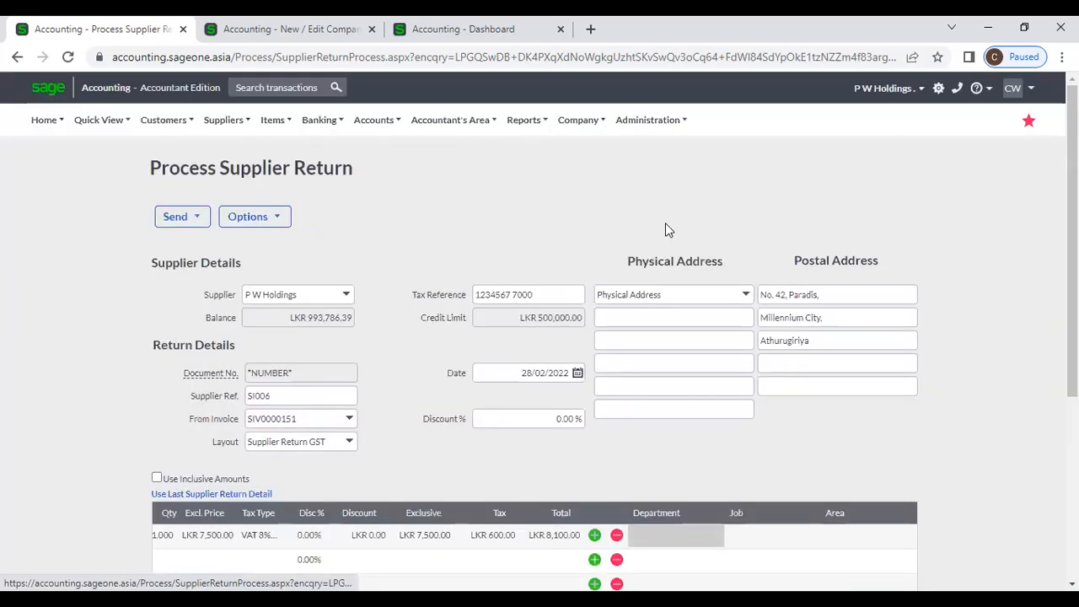
- Go to Suppliers > Transactions > Supplier Returns, confirming Leave to discard the unsaved return
{"action": "left_click", "coordinate": [282, 221]}
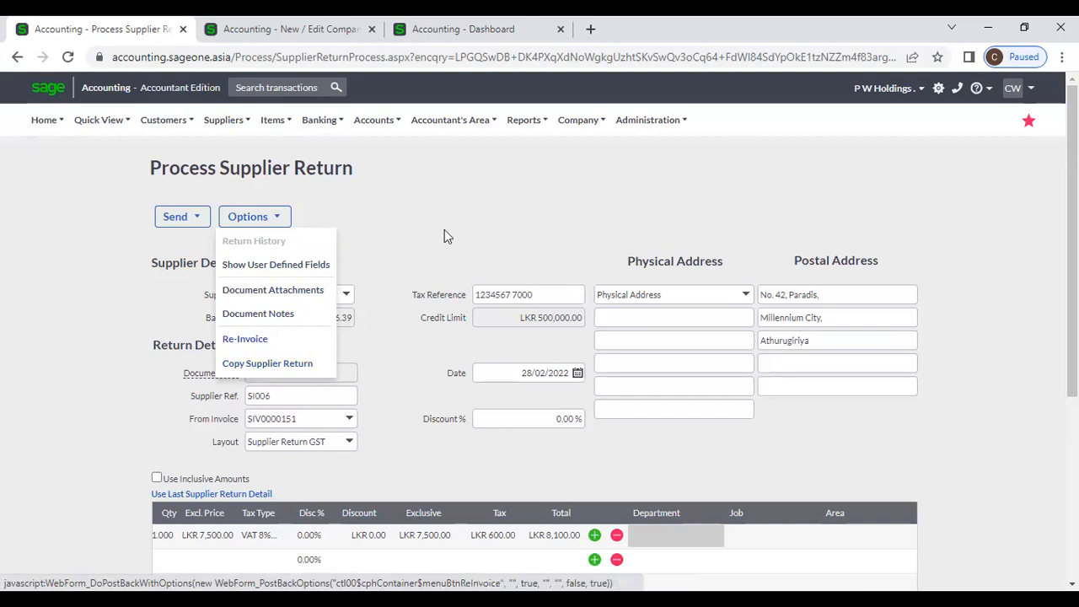
{"action": "scroll", "coordinate": [444, 234], "scroll_direction": "down", "scroll_amount": 2}
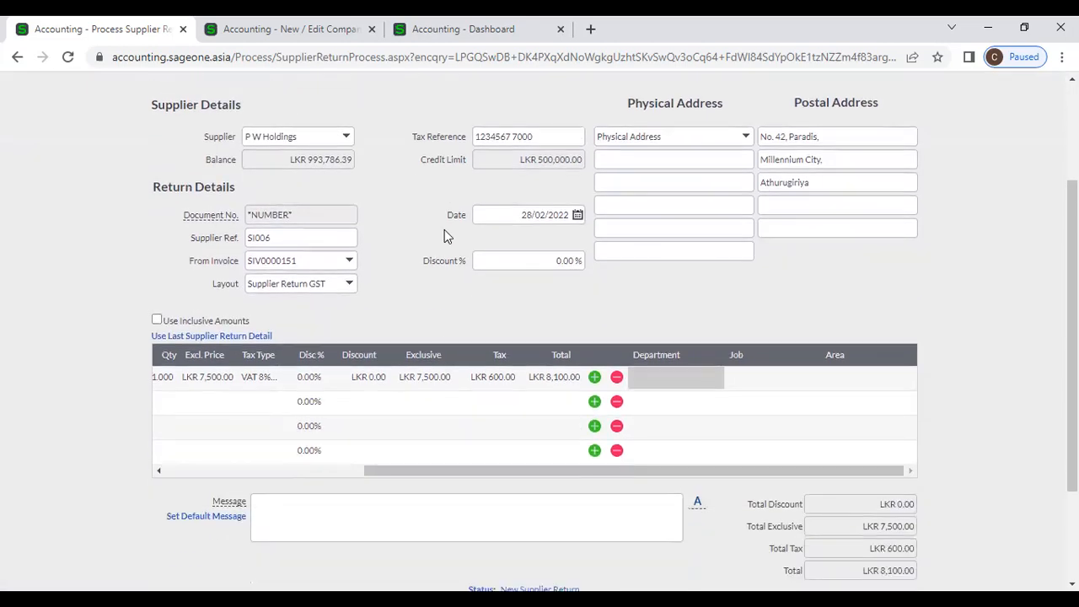
{"action": "left_click", "coordinate": [338, 469]}
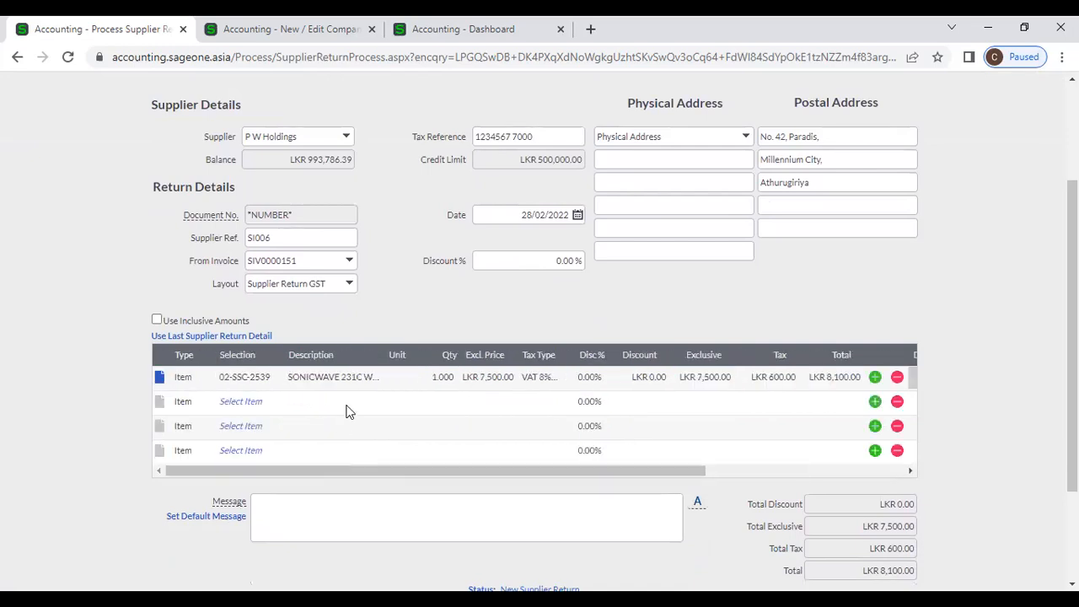
{"action": "scroll", "coordinate": [349, 412], "scroll_direction": "down", "scroll_amount": 2}
{"action": "scroll", "coordinate": [346, 411], "scroll_direction": "up", "scroll_amount": 4}
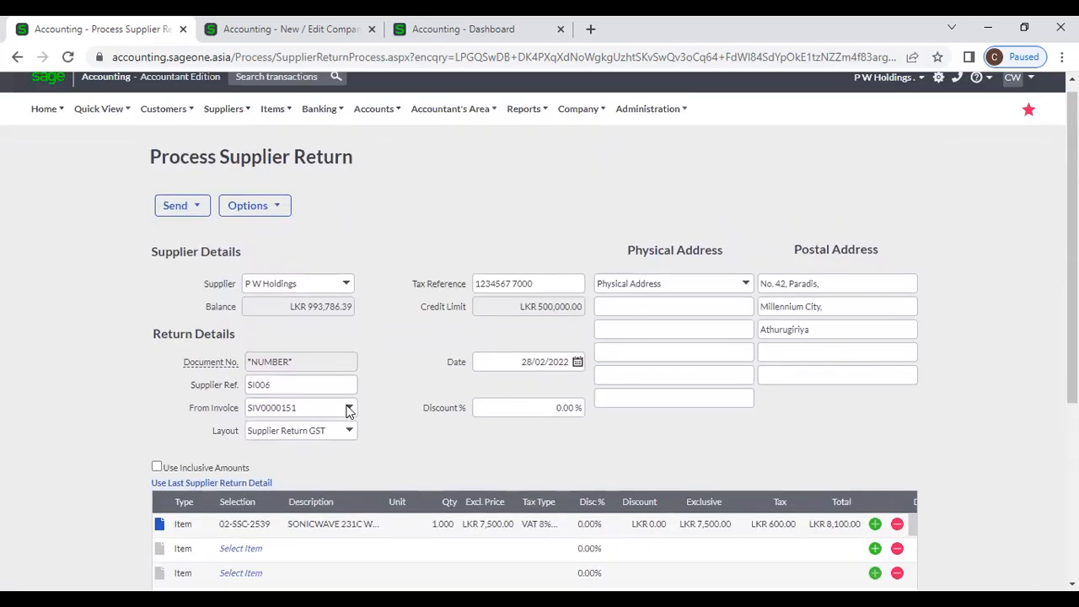
{"action": "left_click", "coordinate": [223, 119]}
{"action": "mouse_move", "coordinate": [233, 199]}
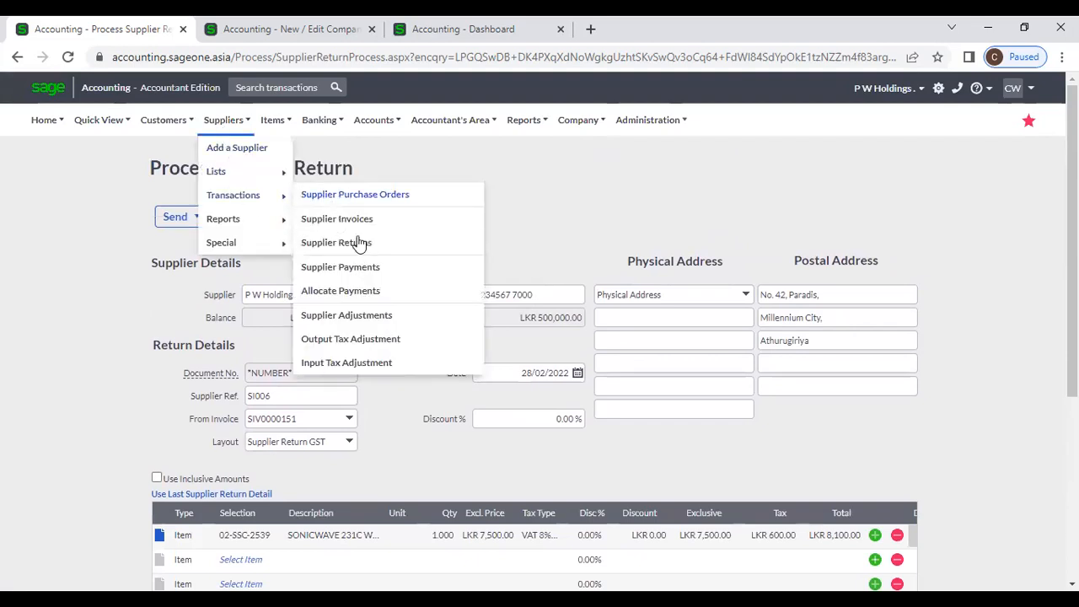
{"action": "left_click", "coordinate": [354, 243]}
{"action": "left_click", "coordinate": [616, 146]}
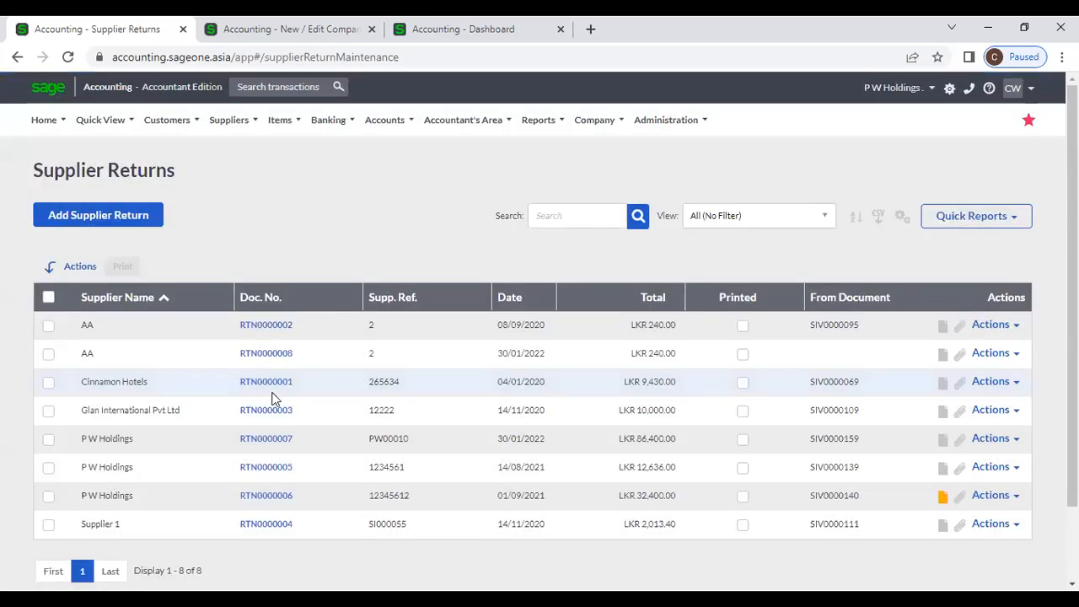
{"action": "scroll", "coordinate": [272, 402], "scroll_direction": "down", "scroll_amount": 1}
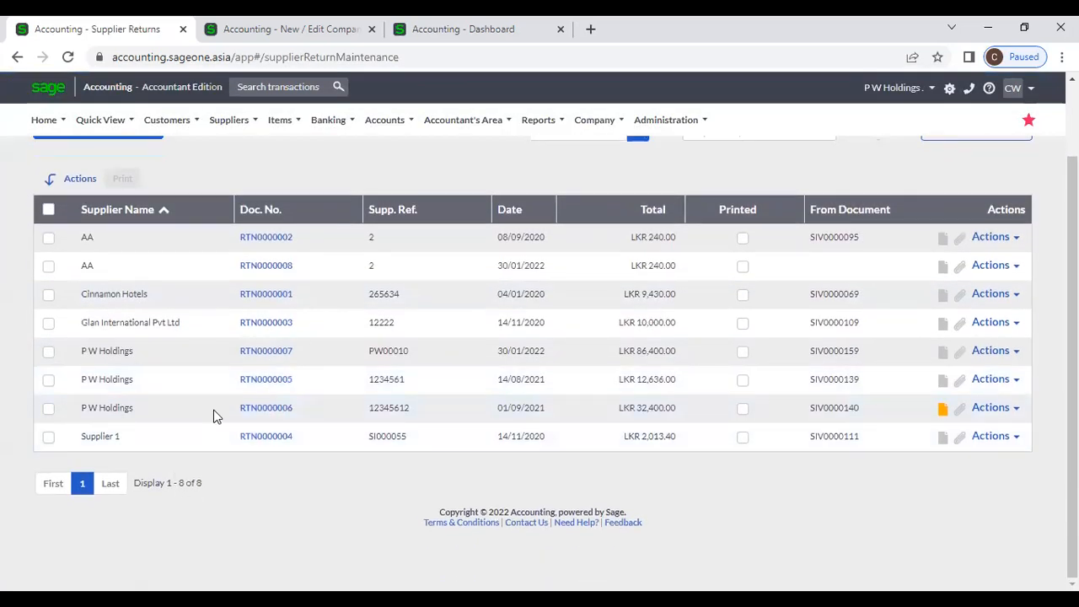
{"action": "scroll", "coordinate": [683, 272], "scroll_direction": "up", "scroll_amount": 1}
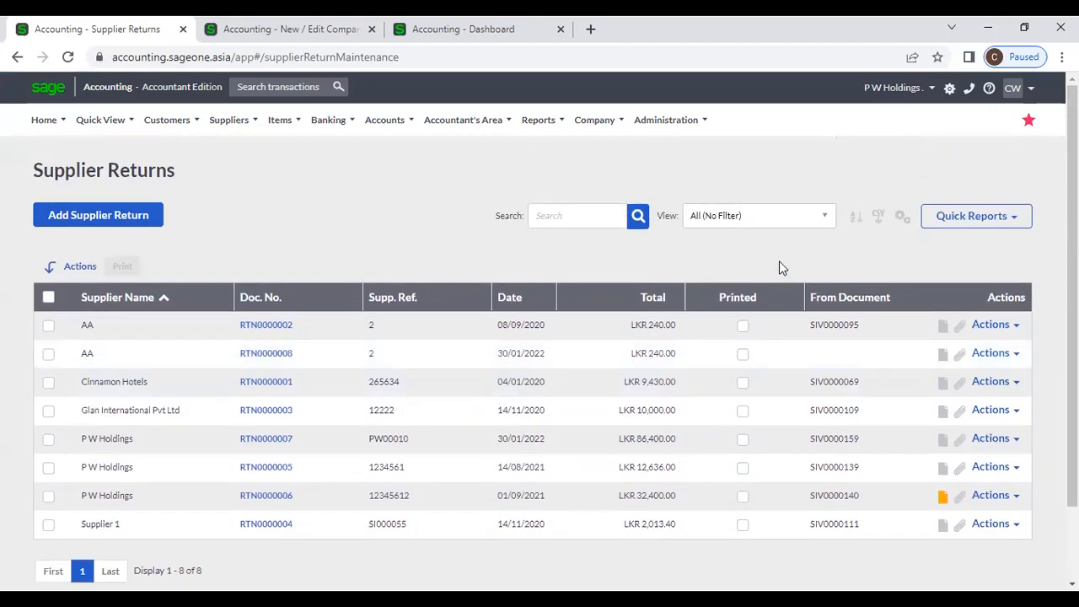
{"action": "left_click", "coordinate": [901, 215]}
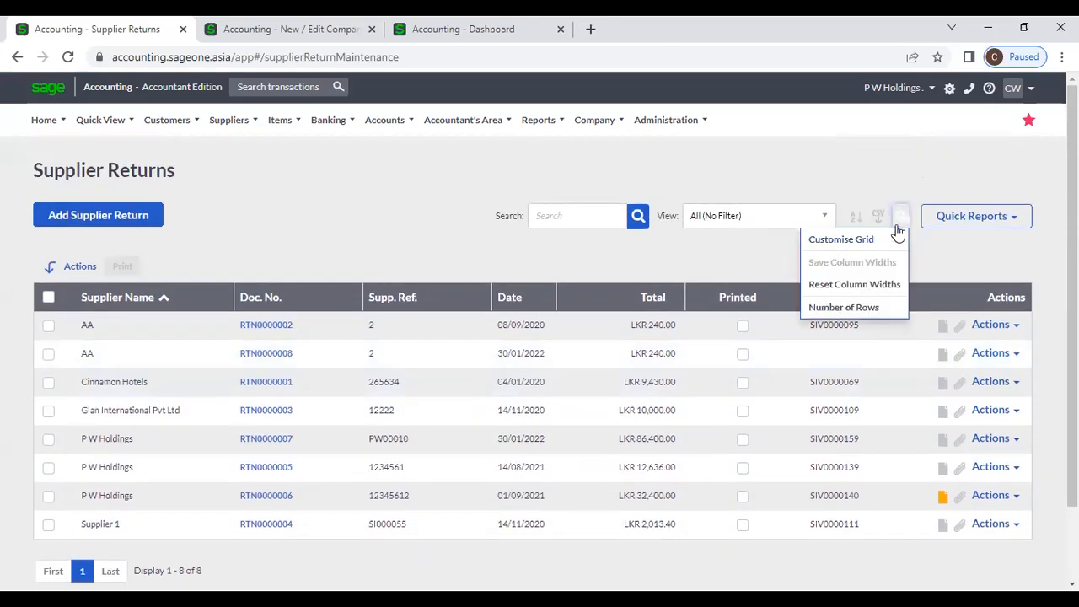
{"action": "left_click", "coordinate": [869, 239]}
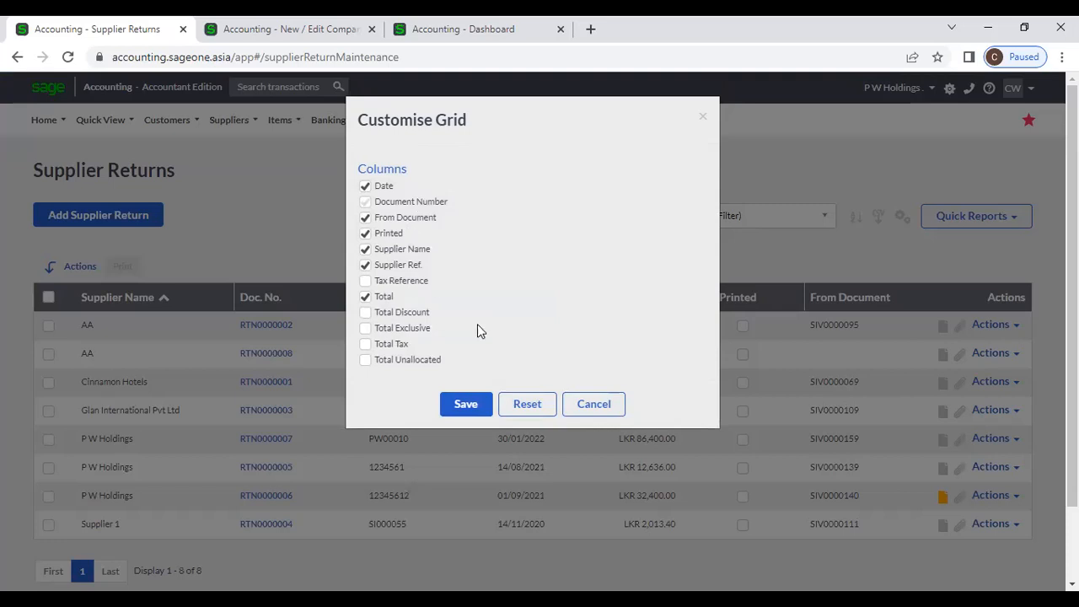
{"action": "left_click", "coordinate": [593, 410]}
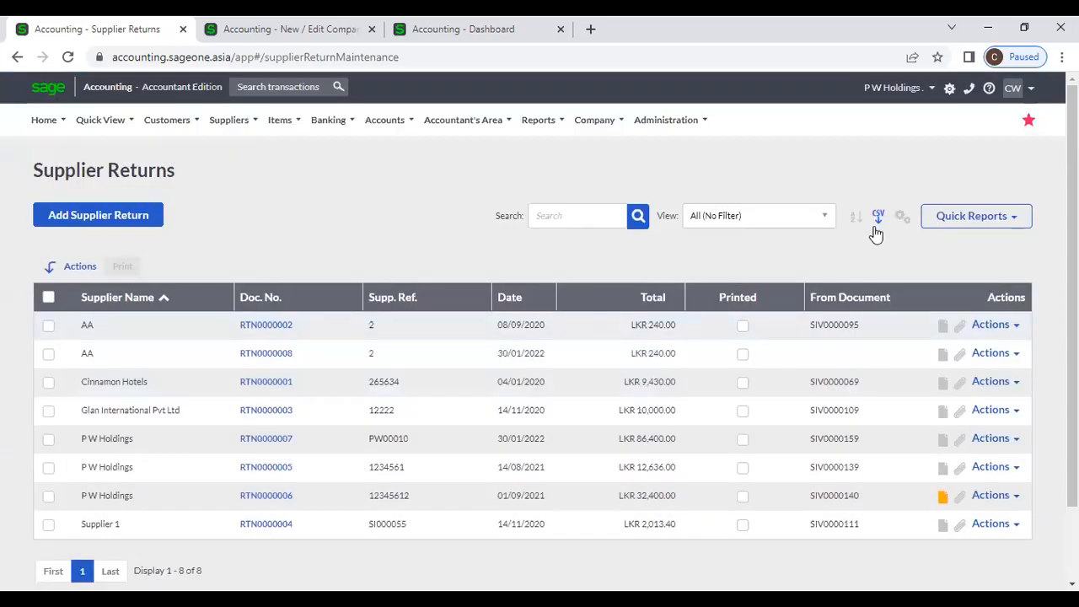
{"action": "left_click", "coordinate": [567, 219]}
{"action": "type", "text": "0006"}
{"action": "key", "text": "Return"}
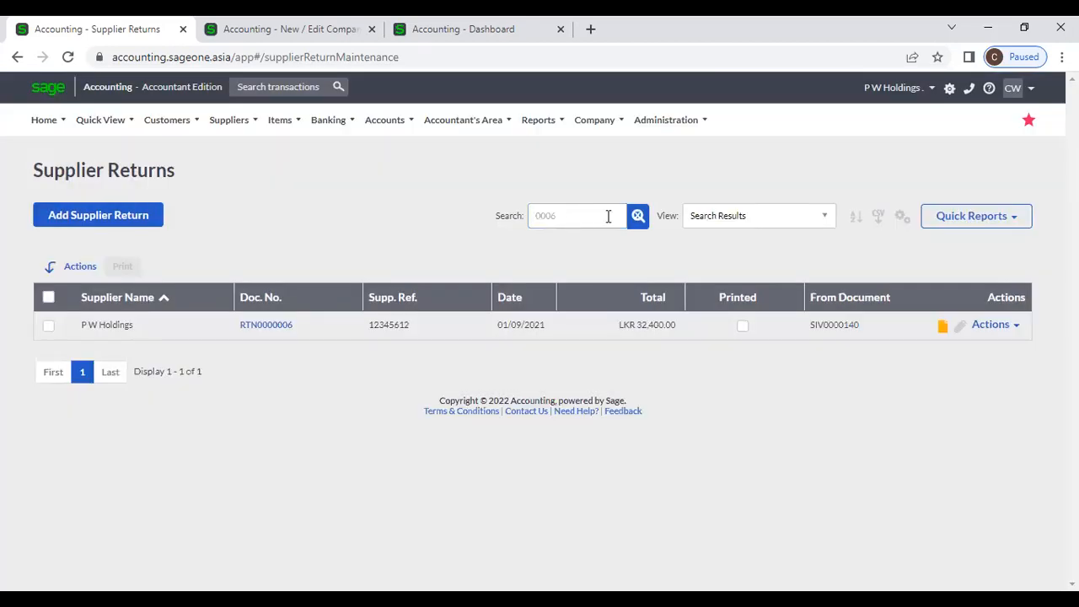
{"action": "left_click", "coordinate": [637, 216]}
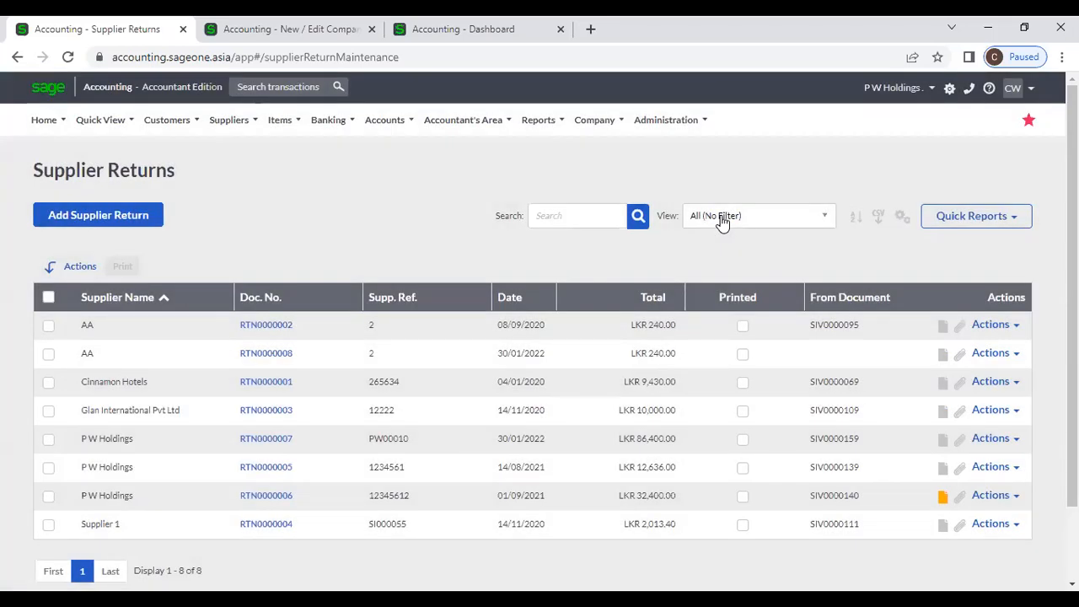
{"action": "left_click", "coordinate": [759, 222]}
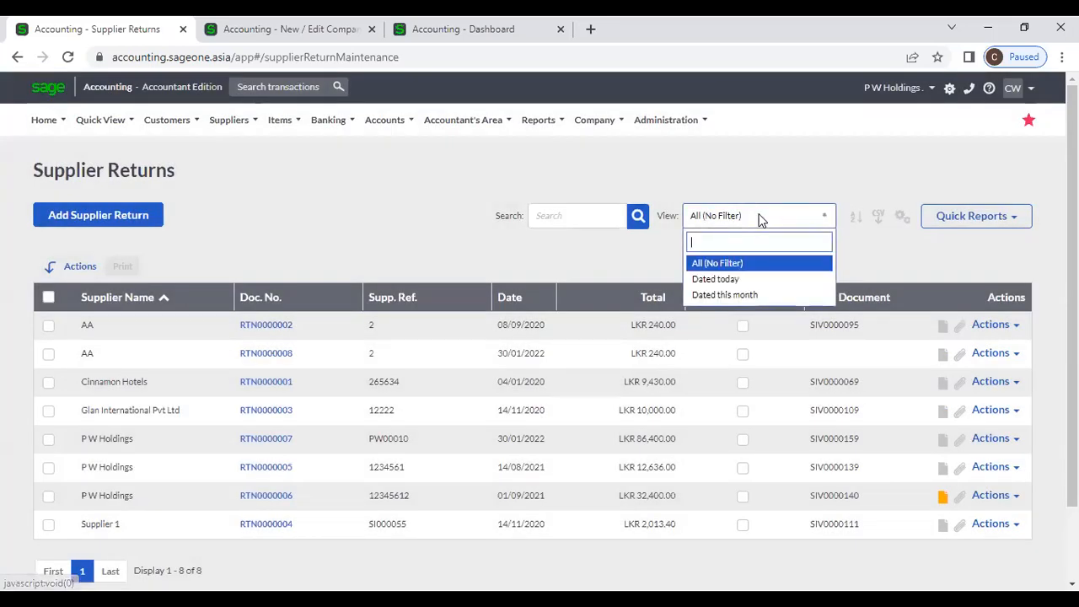
{"action": "left_click", "coordinate": [762, 294]}
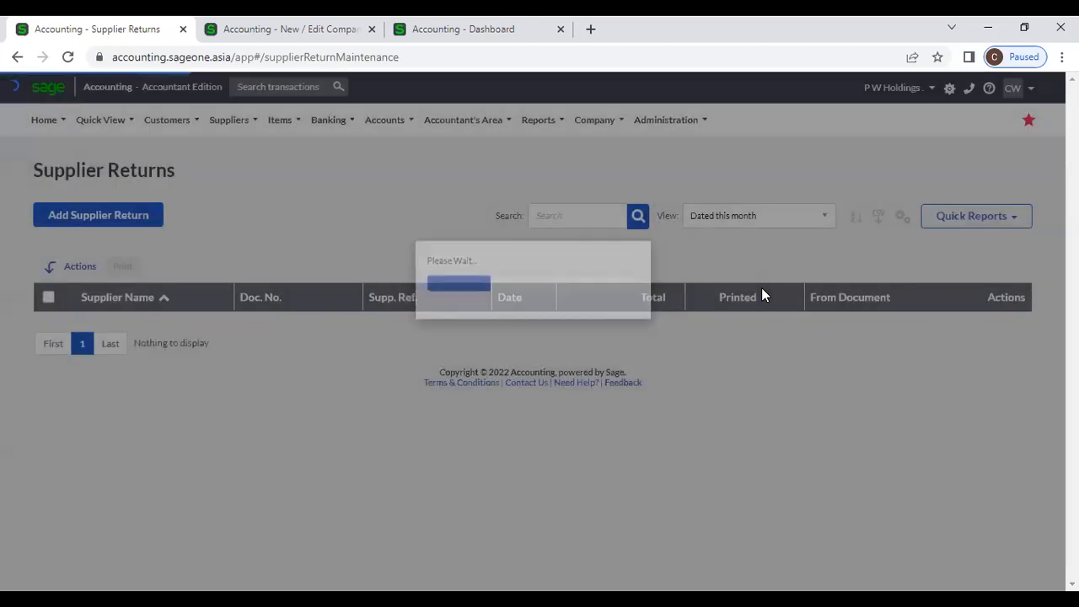
{"action": "left_click", "coordinate": [800, 218]}
{"action": "left_click", "coordinate": [730, 263]}
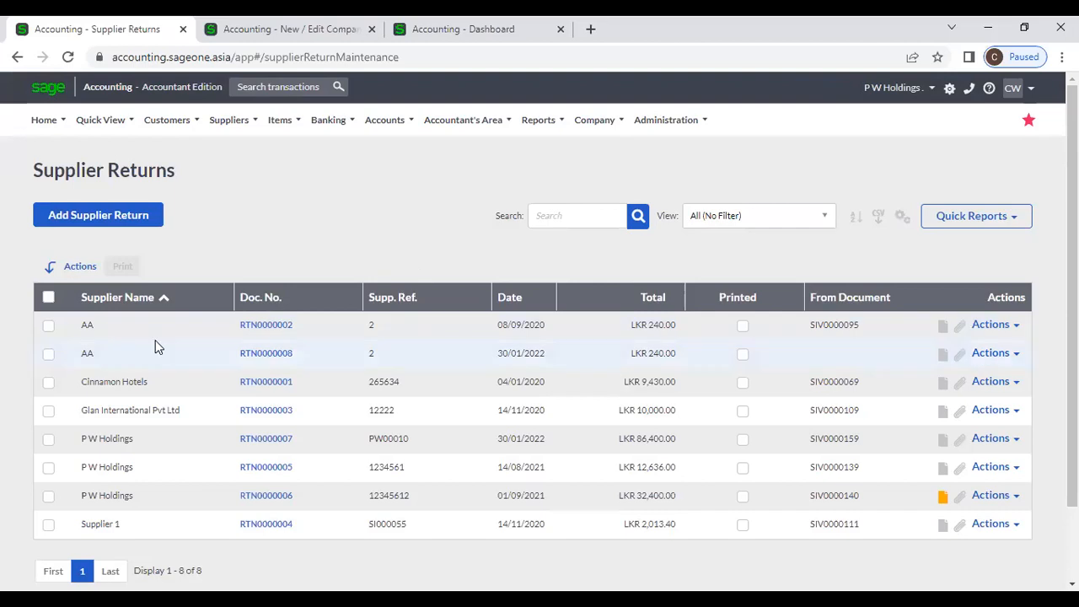
{"action": "left_click", "coordinate": [48, 327]}
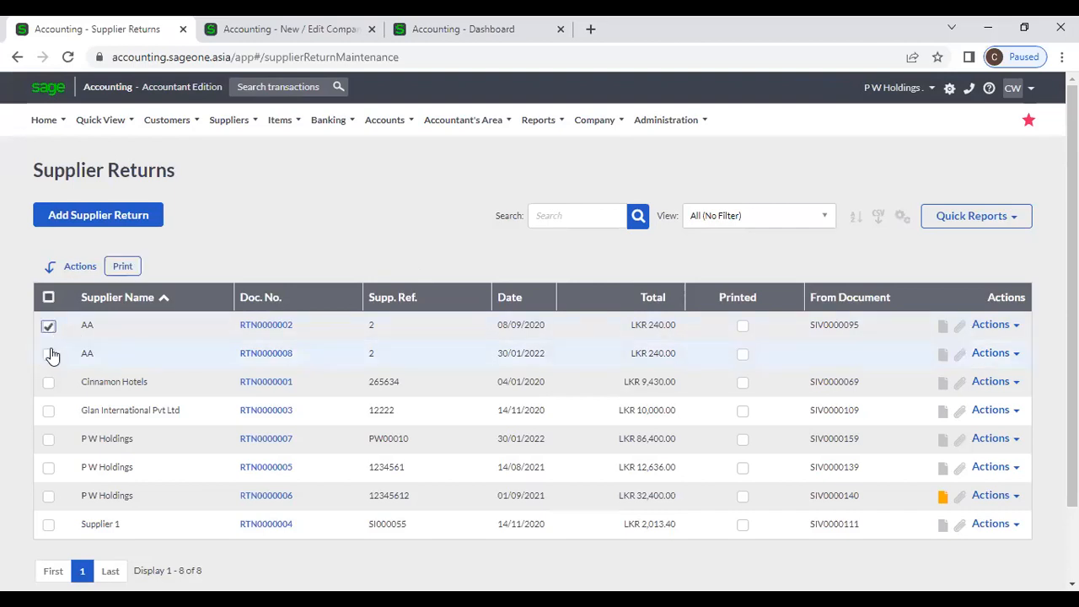
{"action": "left_click", "coordinate": [49, 355]}
{"action": "left_click", "coordinate": [48, 383]}
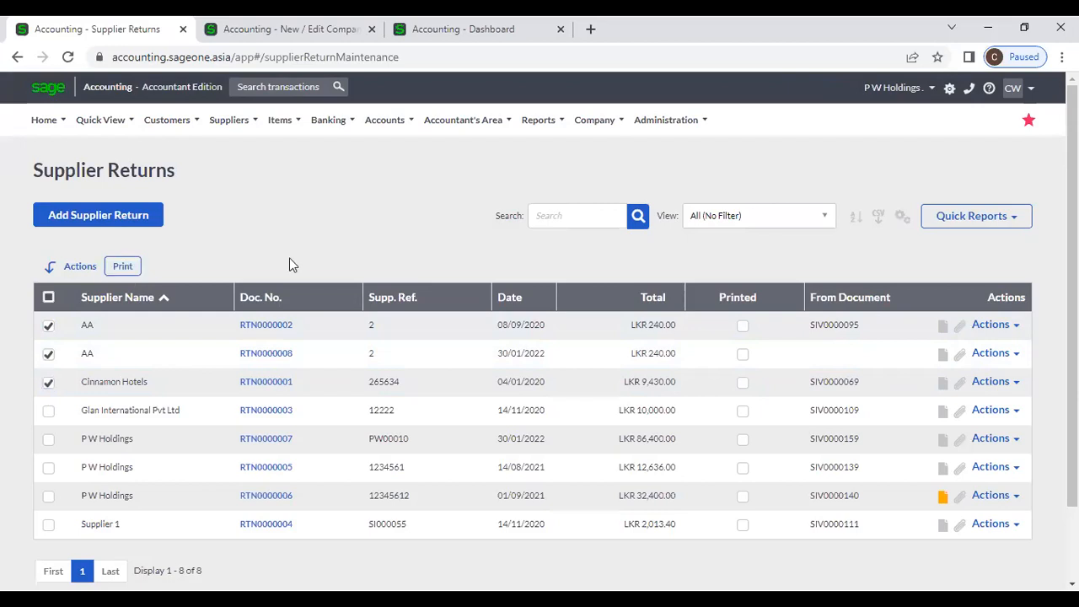
{"action": "left_click", "coordinate": [48, 297]}
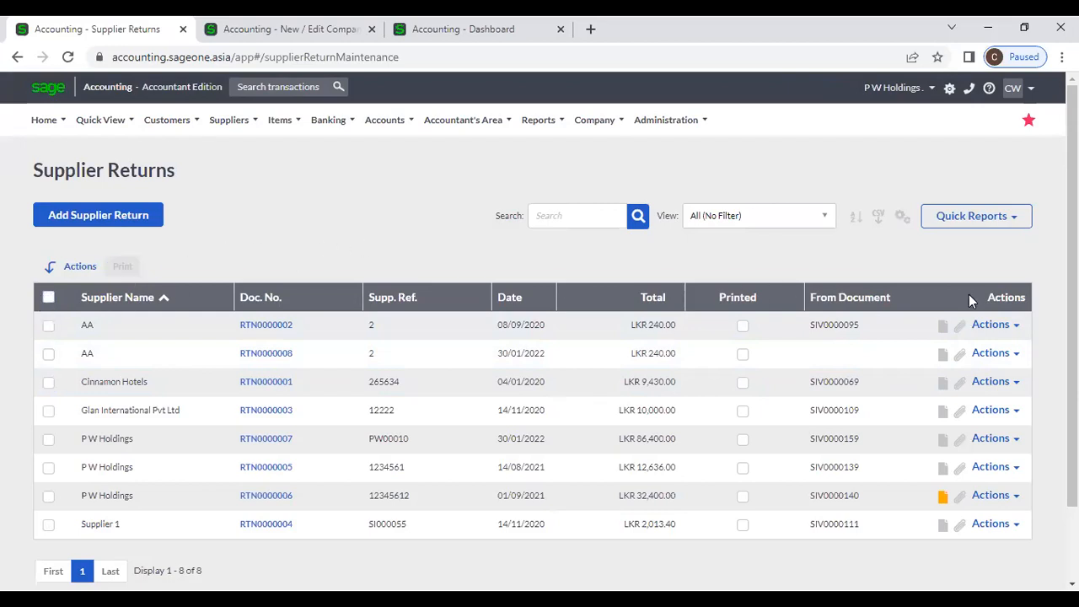
{"action": "left_click", "coordinate": [1017, 324]}
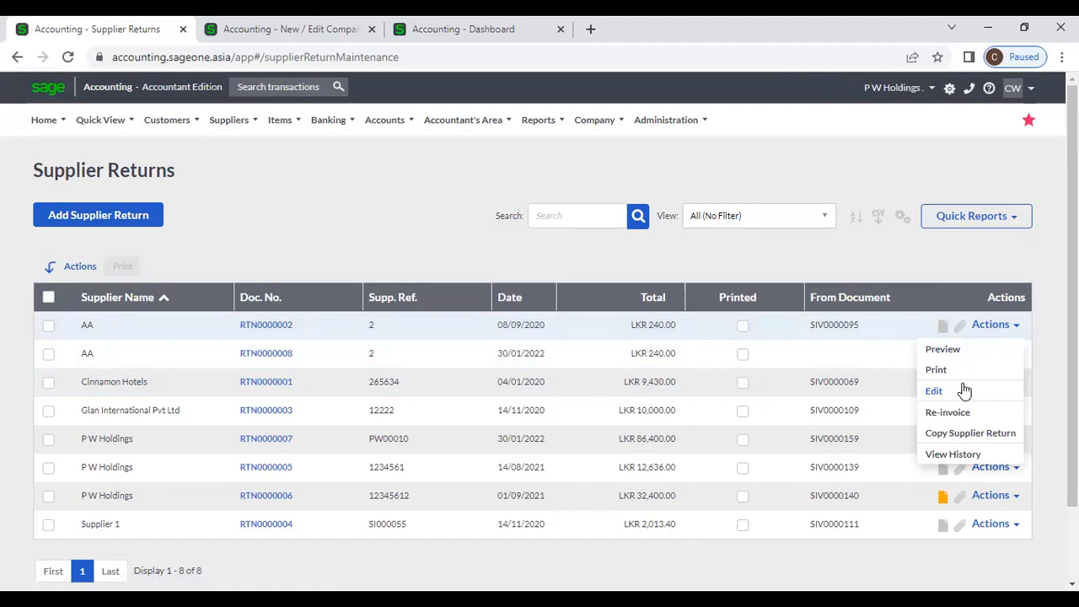
{"action": "left_click", "coordinate": [973, 456]}
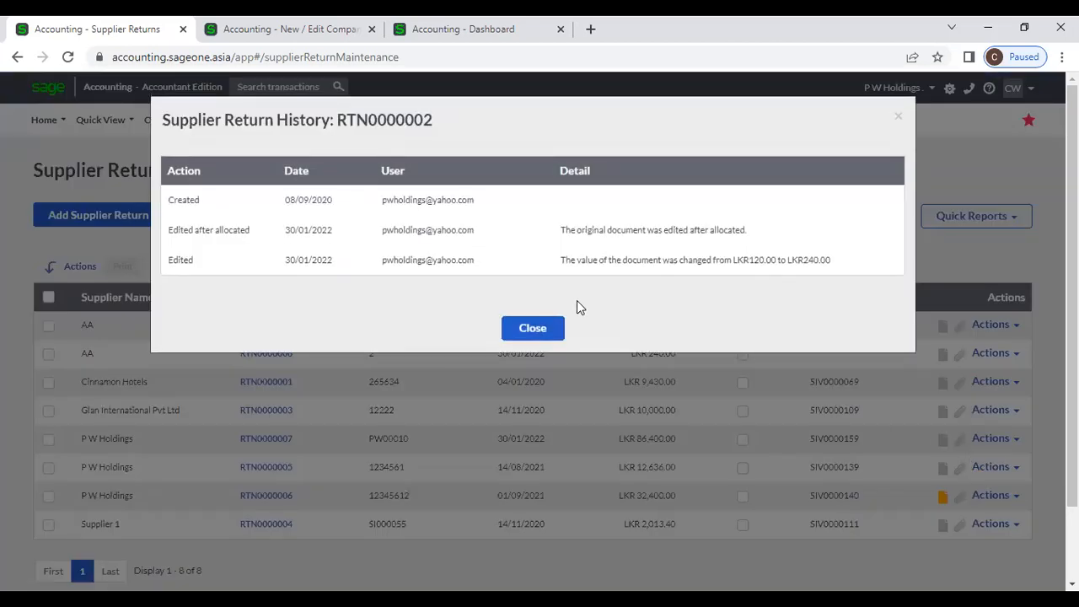
{"action": "left_click", "coordinate": [544, 328]}
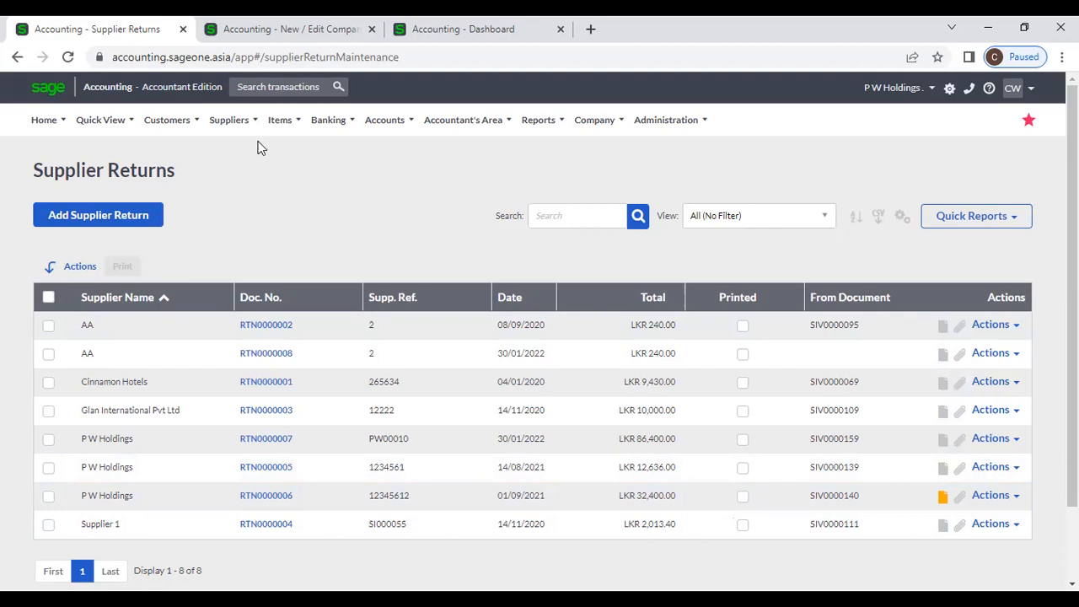
- Open Suppliers > Transactions > Supplier Payments and start a new supplier payment
{"action": "mouse_move", "coordinate": [240, 114]}
{"action": "mouse_move", "coordinate": [247, 199]}
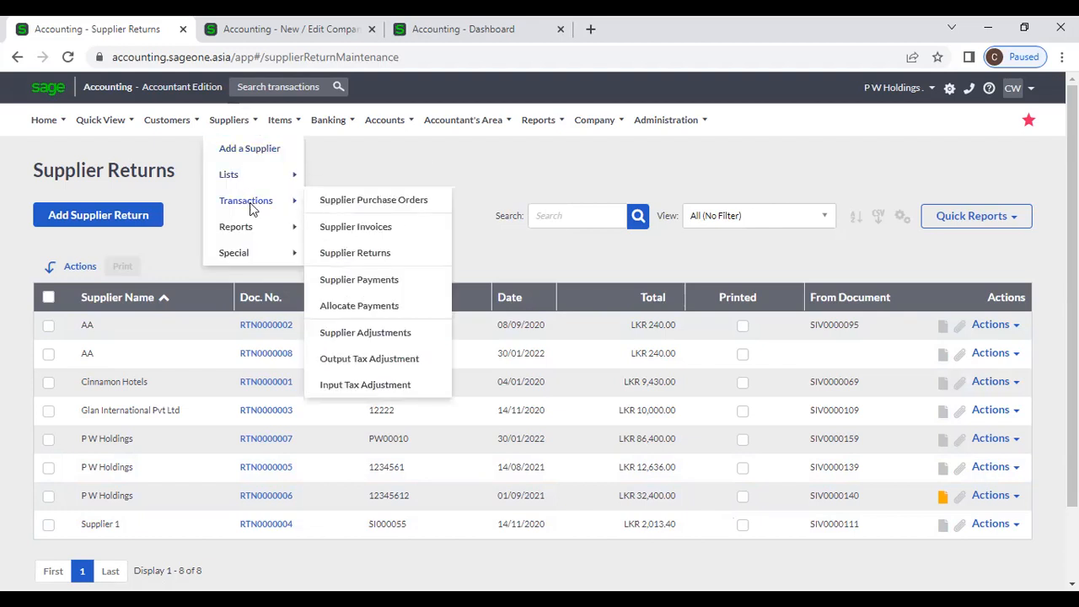
{"action": "left_click", "coordinate": [411, 281]}
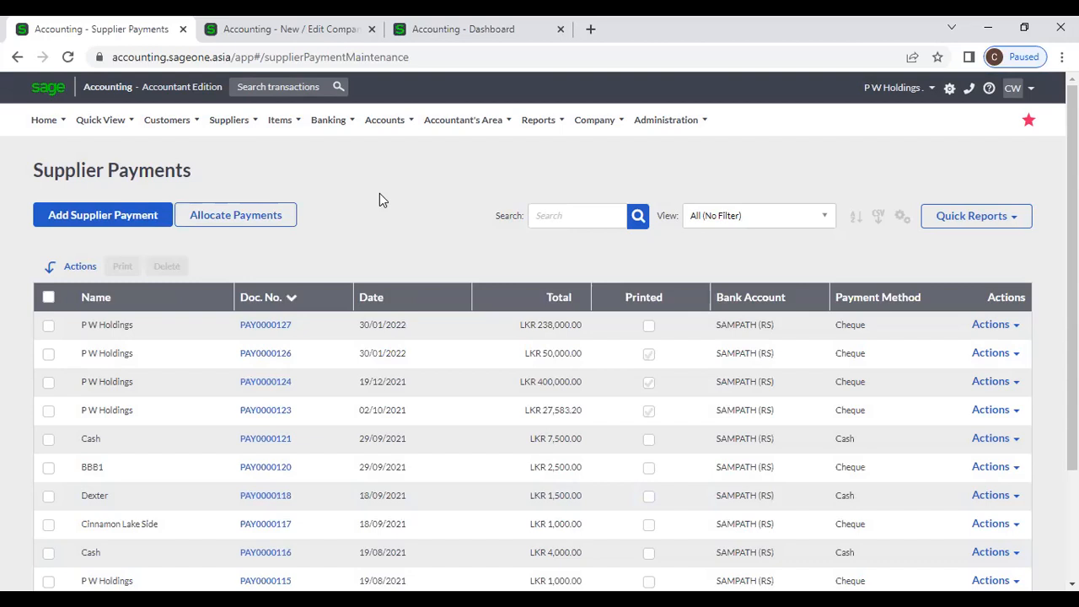
{"action": "left_click", "coordinate": [237, 125]}
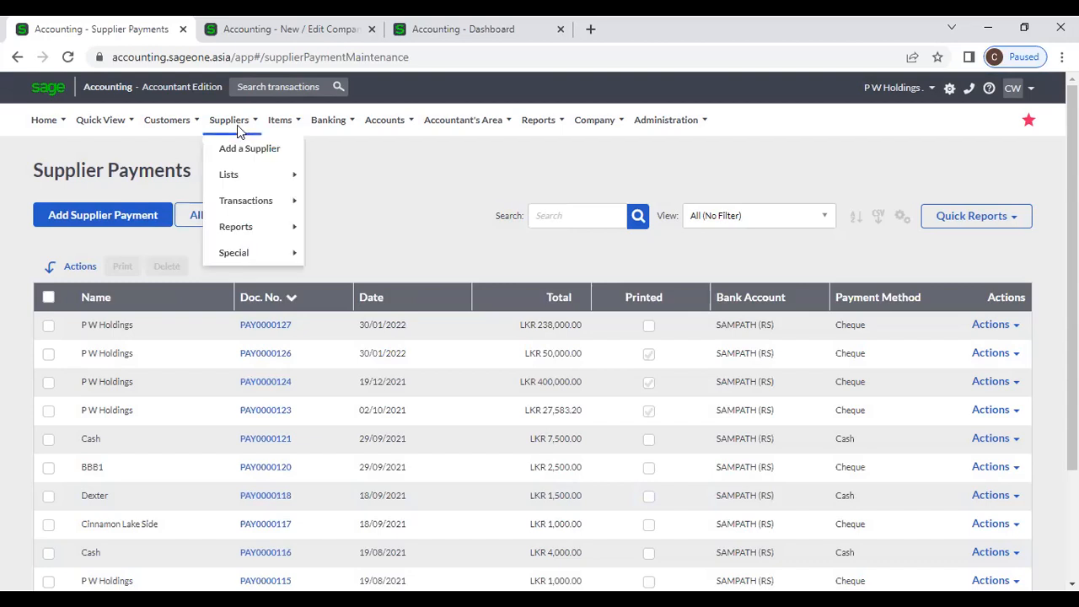
{"action": "mouse_move", "coordinate": [263, 198]}
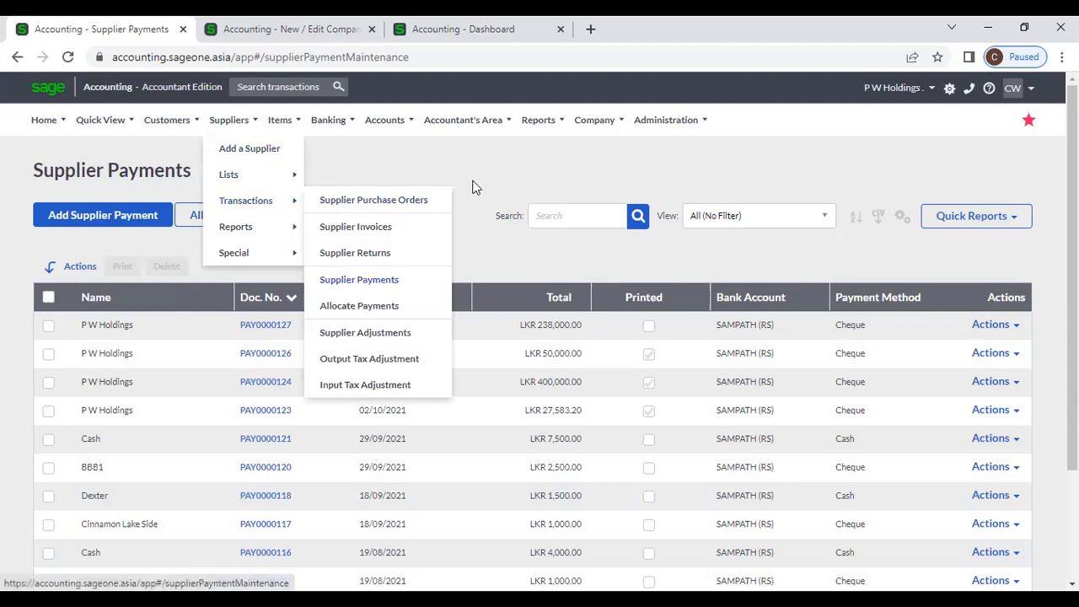
{"action": "left_click", "coordinate": [115, 221]}
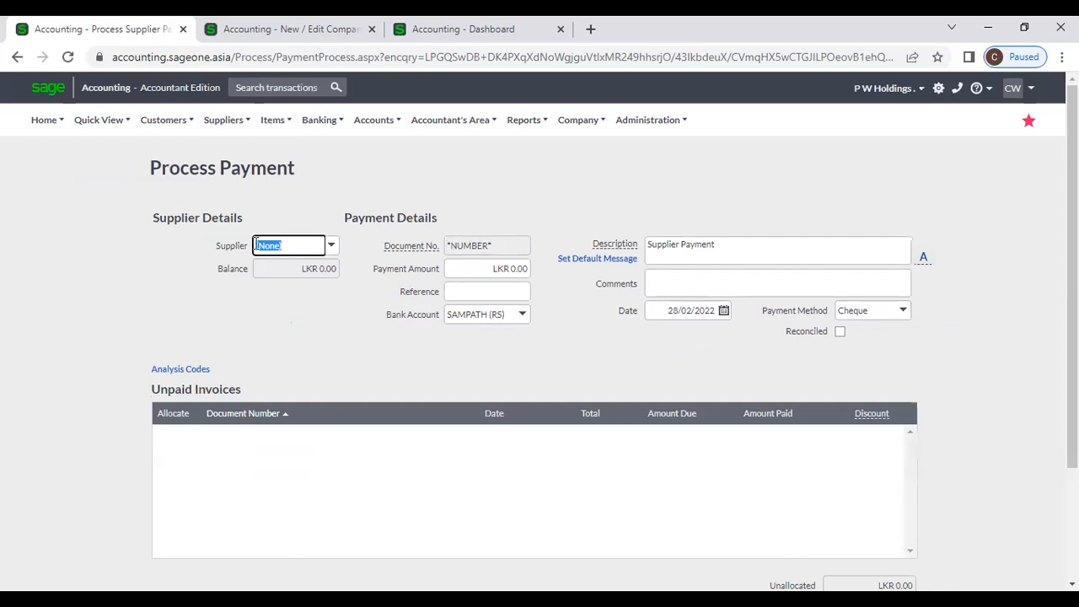
- Choose P W Holdings as the supplier for the payment
{"action": "left_click", "coordinate": [331, 247]}
{"action": "type", "text": "P W Holdings"}
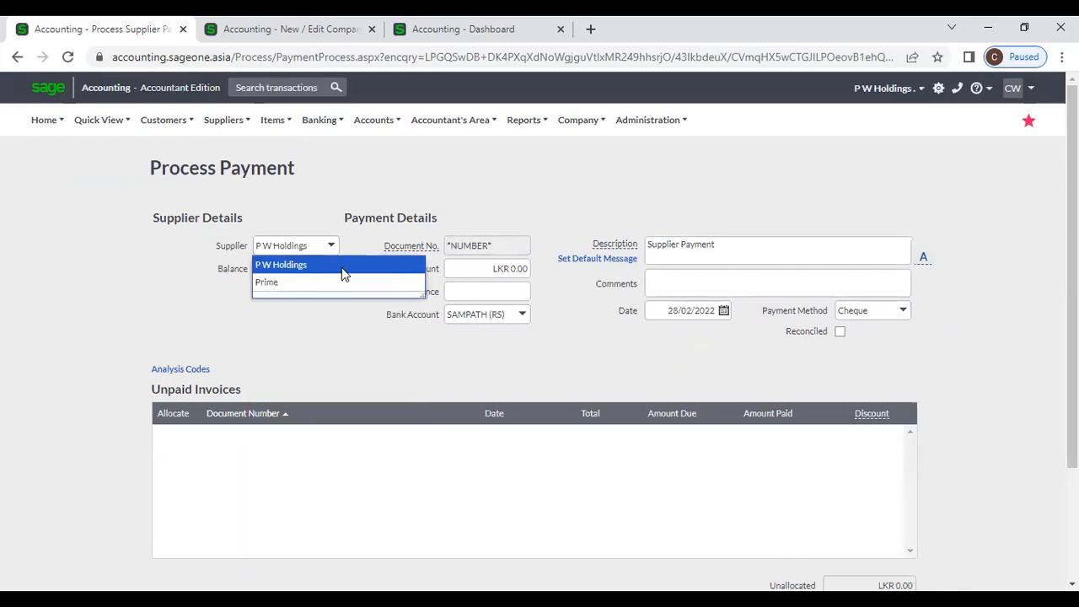
{"action": "left_click", "coordinate": [341, 267]}
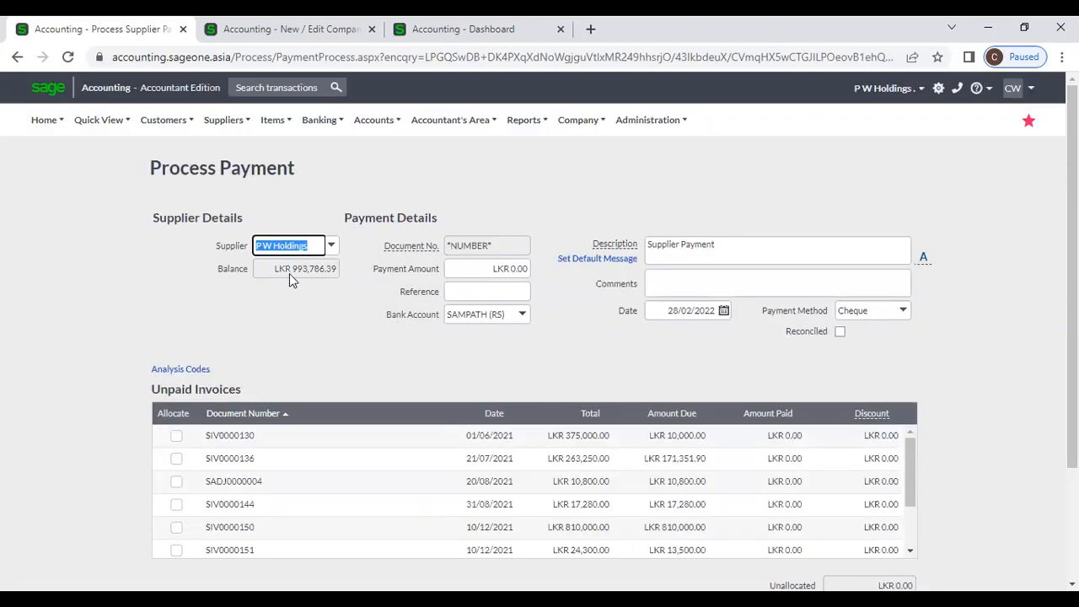
{"action": "scroll", "coordinate": [321, 338], "scroll_direction": "down", "scroll_amount": 1}
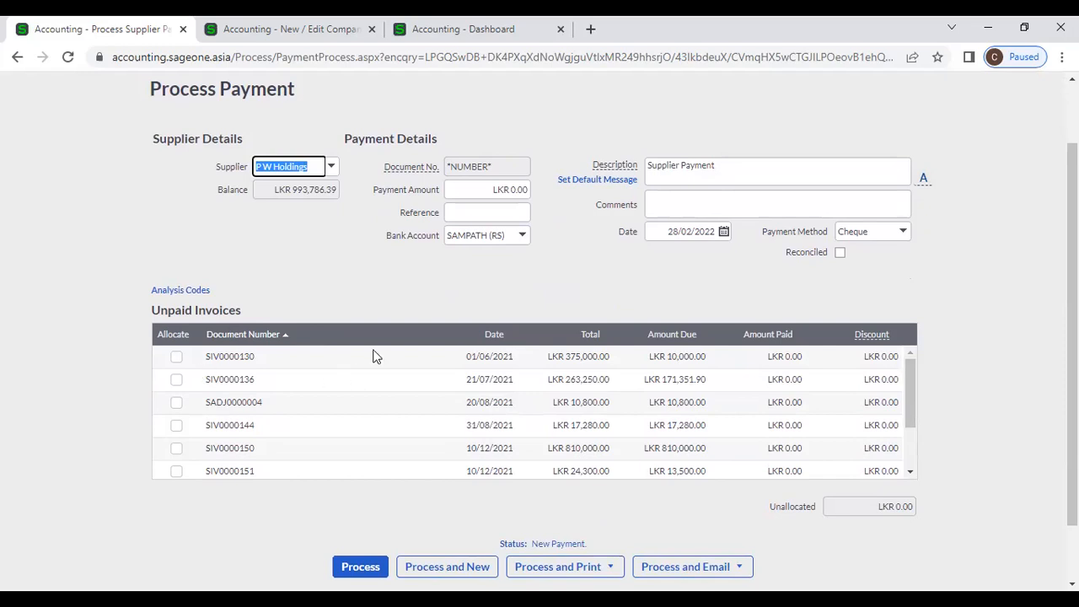
{"action": "left_click", "coordinate": [363, 309]}
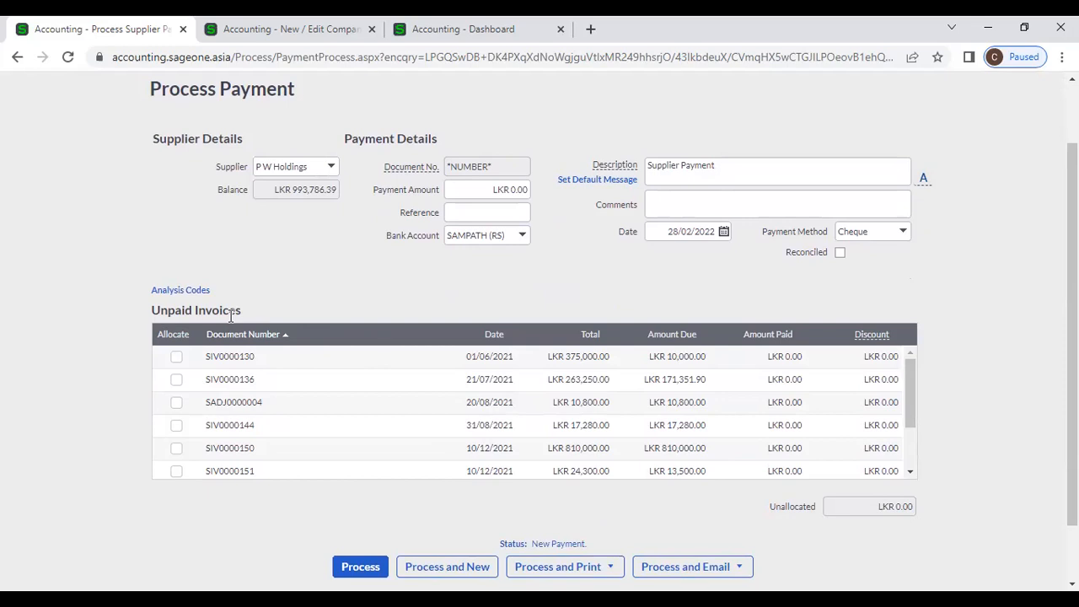
- Tick, then untick, allocations for SIV0000130, SIV0000136 and SADJ0000004
{"action": "left_click", "coordinate": [176, 356]}
{"action": "left_click", "coordinate": [177, 381]}
{"action": "left_click", "coordinate": [176, 402]}
{"action": "left_click", "coordinate": [176, 402]}
{"action": "left_click", "coordinate": [176, 379]}
{"action": "left_click", "coordinate": [176, 357]}
- Trial-allocate SIV0000130, SIV0000136, SADJ0000004, SIV0000144 and SIV0000150, then clear them all
{"action": "left_click", "coordinate": [500, 189]}
{"action": "left_click", "coordinate": [176, 356]}
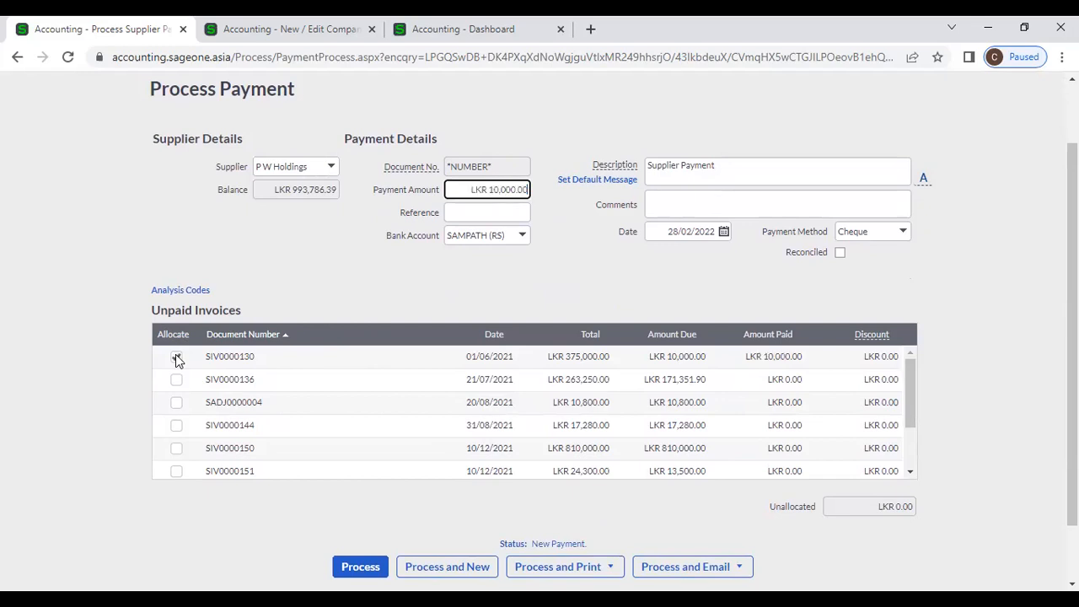
{"action": "left_click", "coordinate": [176, 379]}
{"action": "left_click", "coordinate": [176, 402]}
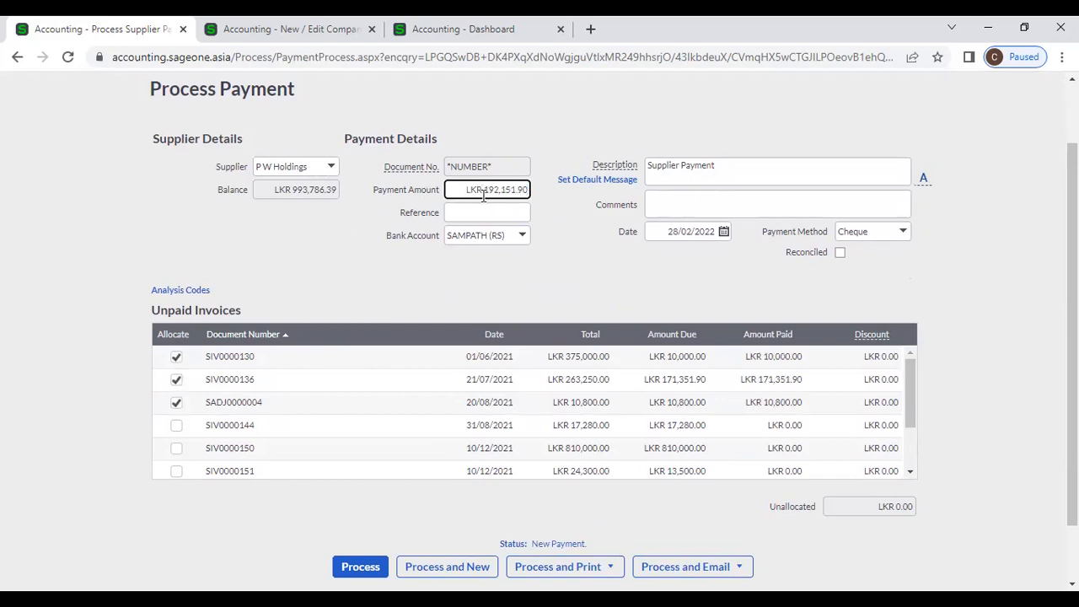
{"action": "left_click", "coordinate": [176, 426]}
{"action": "left_click", "coordinate": [176, 449]}
{"action": "left_click", "coordinate": [177, 449]}
{"action": "left_click", "coordinate": [176, 357]}
{"action": "left_click", "coordinate": [176, 379]}
{"action": "left_click", "coordinate": [177, 403]}
{"action": "left_click", "coordinate": [176, 425]}
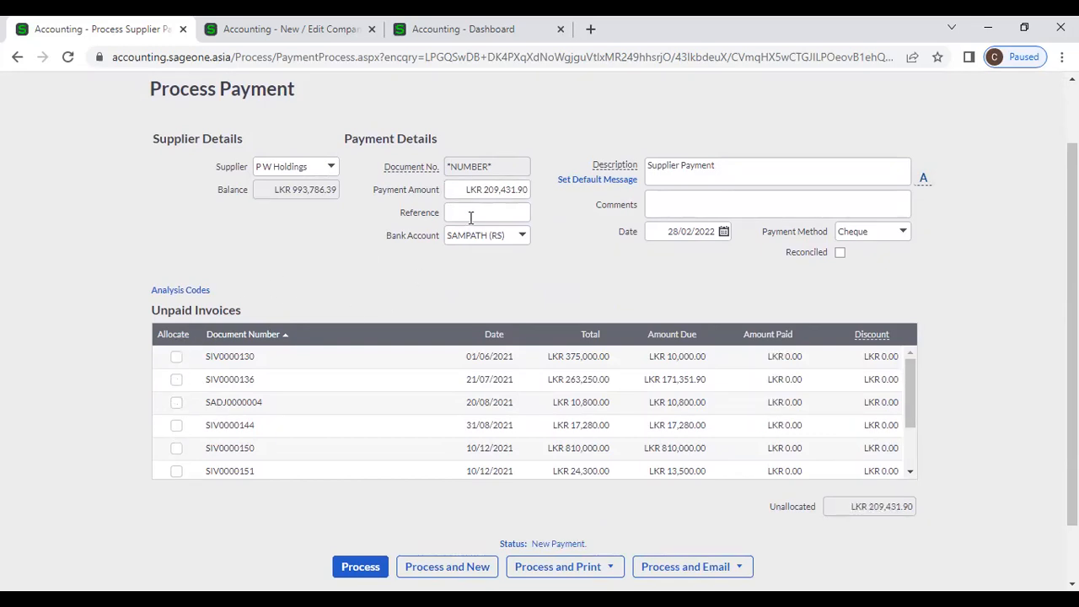
- Enter a 200,000 payment amount to auto-allocate it, then view Company Settings
{"action": "left_click", "coordinate": [483, 190]}
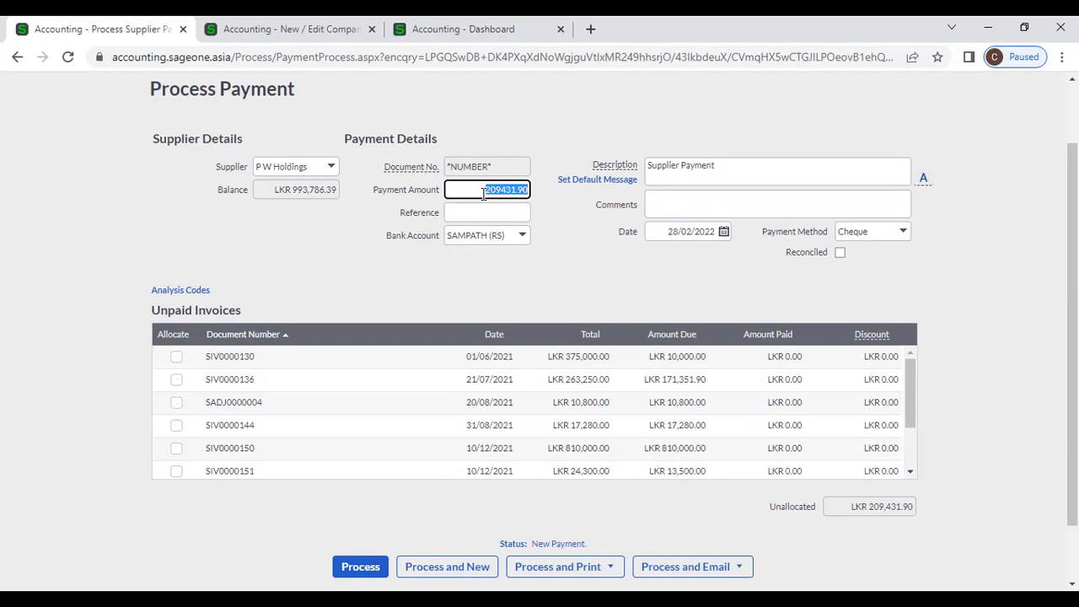
{"action": "type", "text": "200,000"}
{"action": "left_click", "coordinate": [611, 273]}
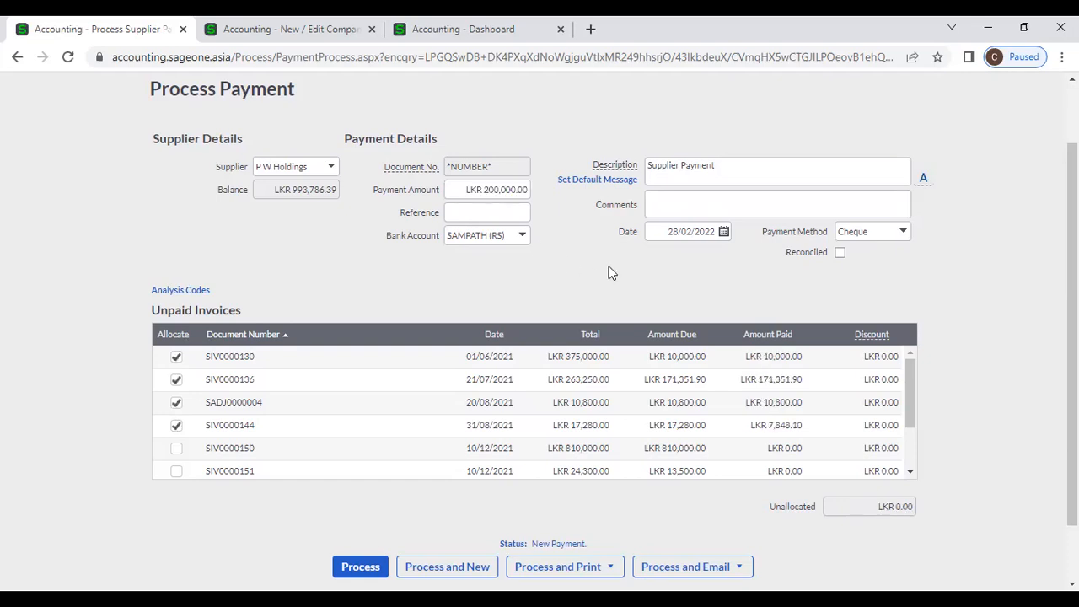
{"action": "left_click", "coordinate": [253, 29]}
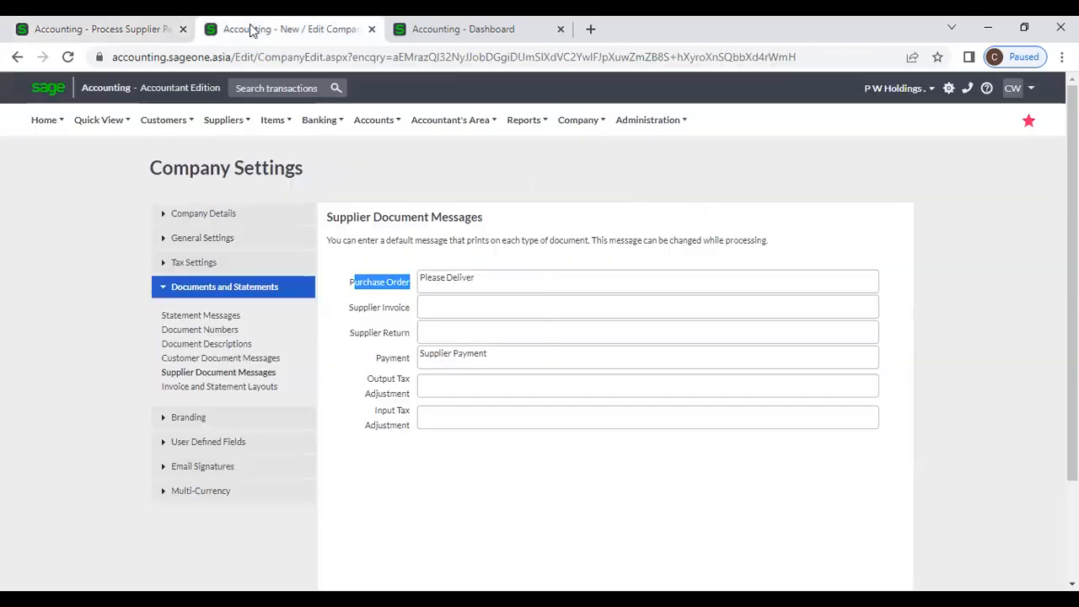
- Start a new supplier with Auto Allocate Payments to Oldest Invoice ticked, then return to the payment
{"action": "left_click", "coordinate": [246, 118]}
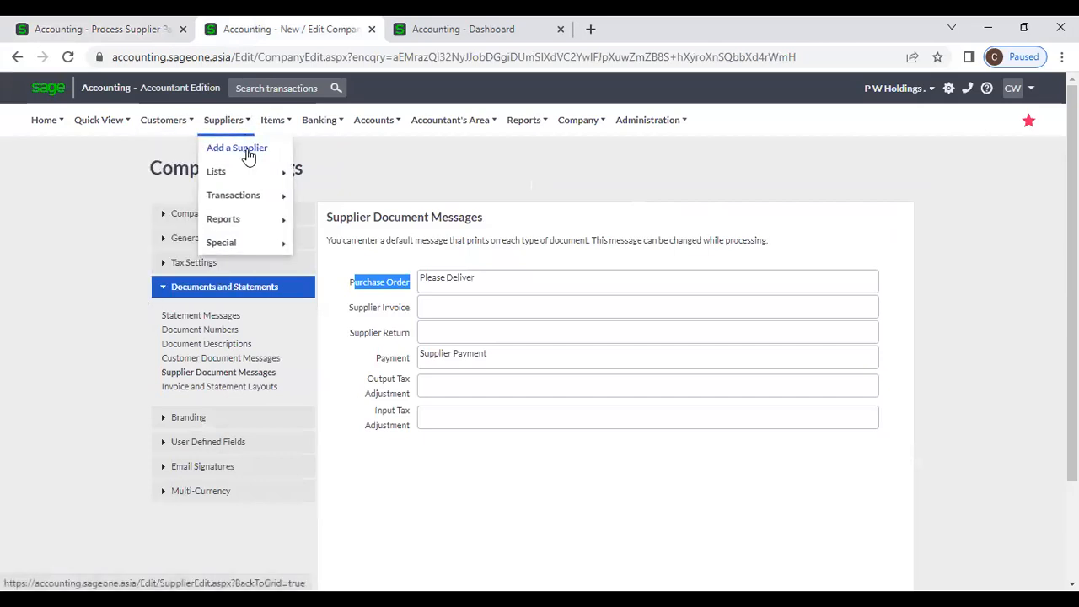
{"action": "left_click", "coordinate": [248, 156]}
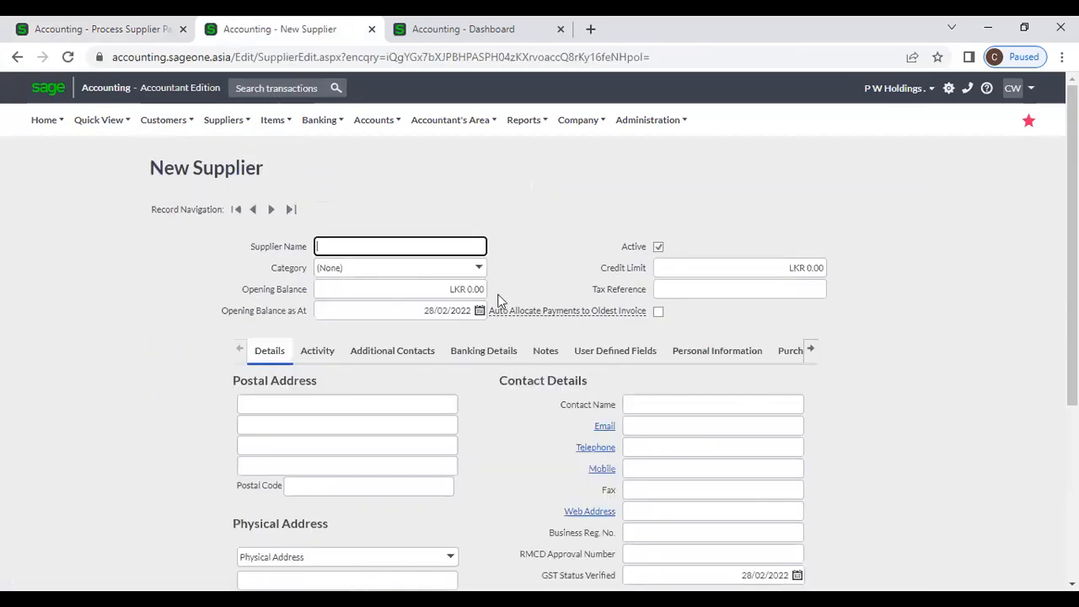
{"action": "left_click", "coordinate": [658, 311]}
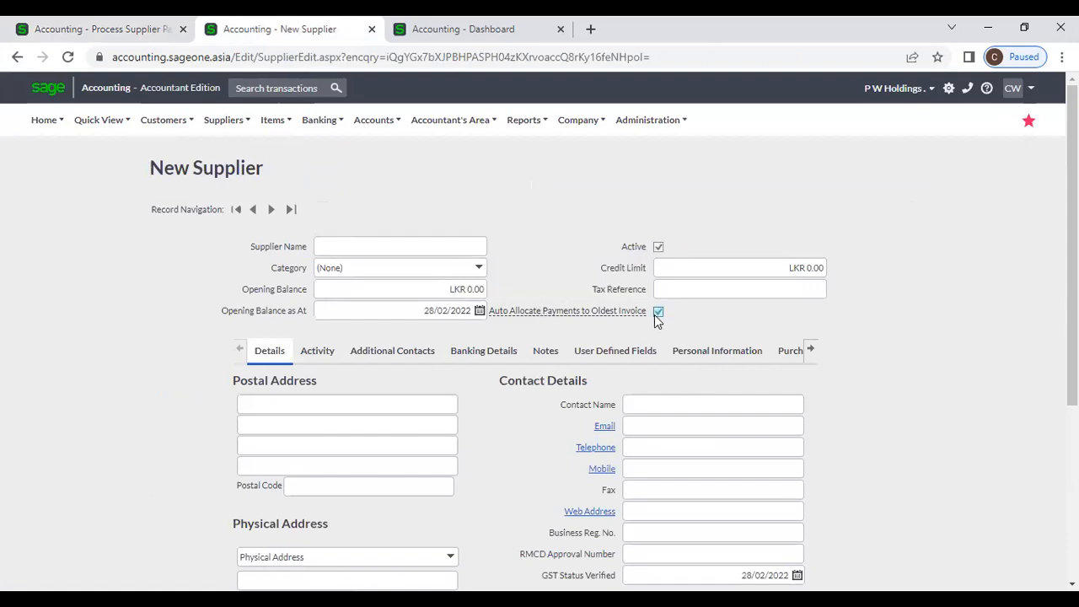
{"action": "mouse_move", "coordinate": [546, 321]}
{"action": "left_click", "coordinate": [118, 34]}
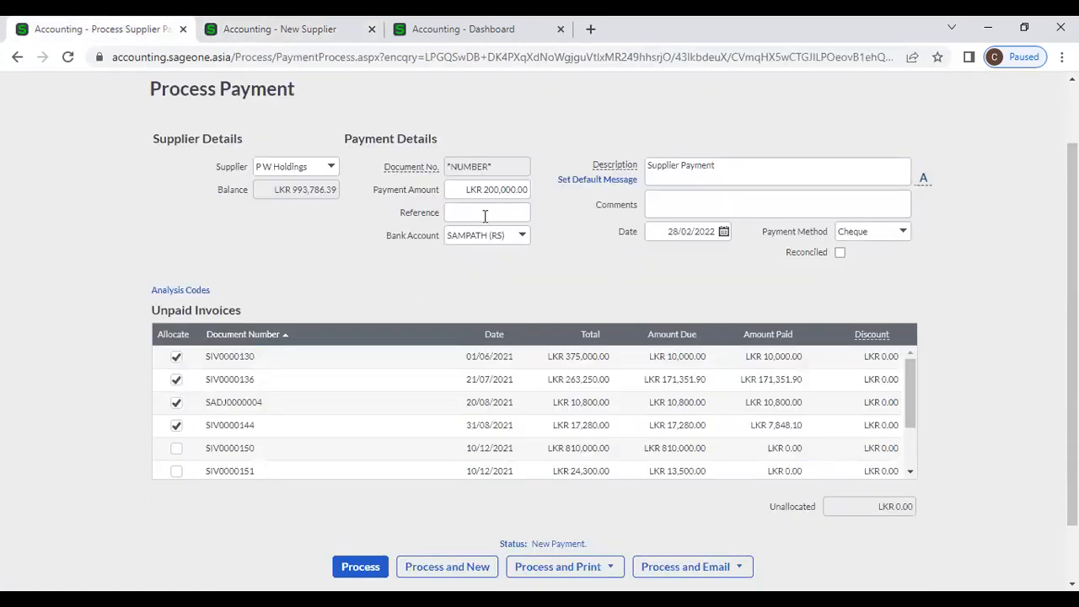
{"action": "left_click", "coordinate": [320, 32]}
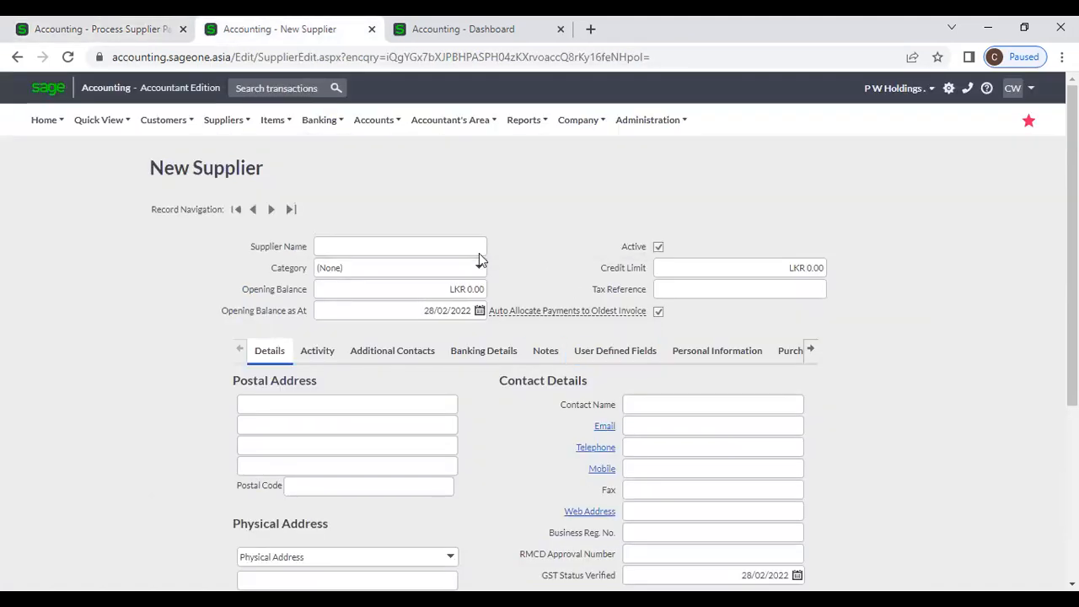
{"action": "left_click", "coordinate": [113, 32]}
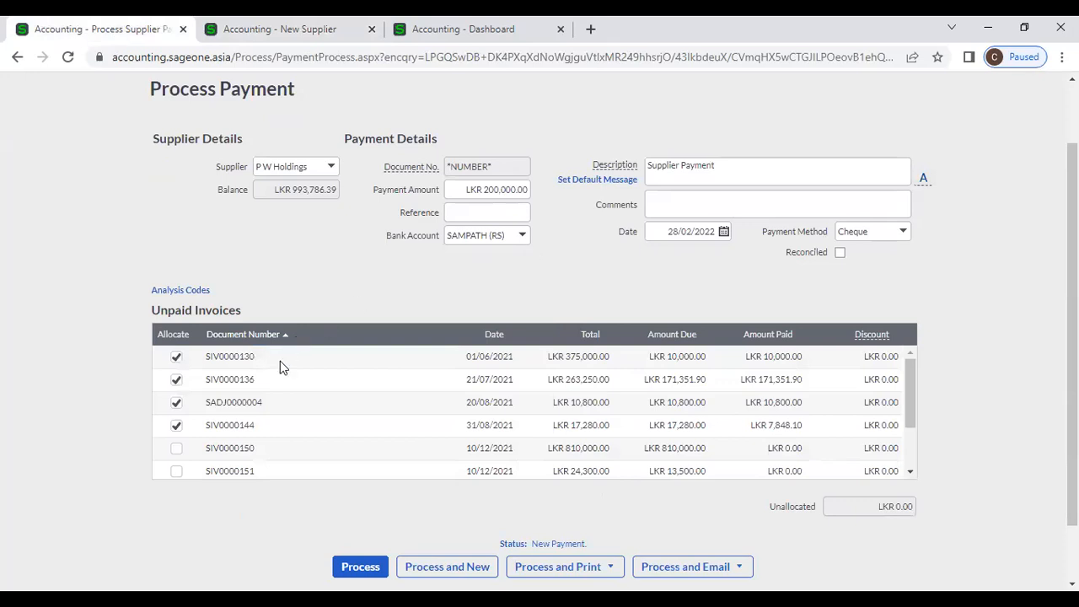
- Clear all four allocations and set the payment amount to 215,000
{"action": "left_click", "coordinate": [176, 425]}
{"action": "left_click", "coordinate": [176, 403]}
{"action": "left_click", "coordinate": [176, 380]}
{"action": "left_click", "coordinate": [176, 358]}
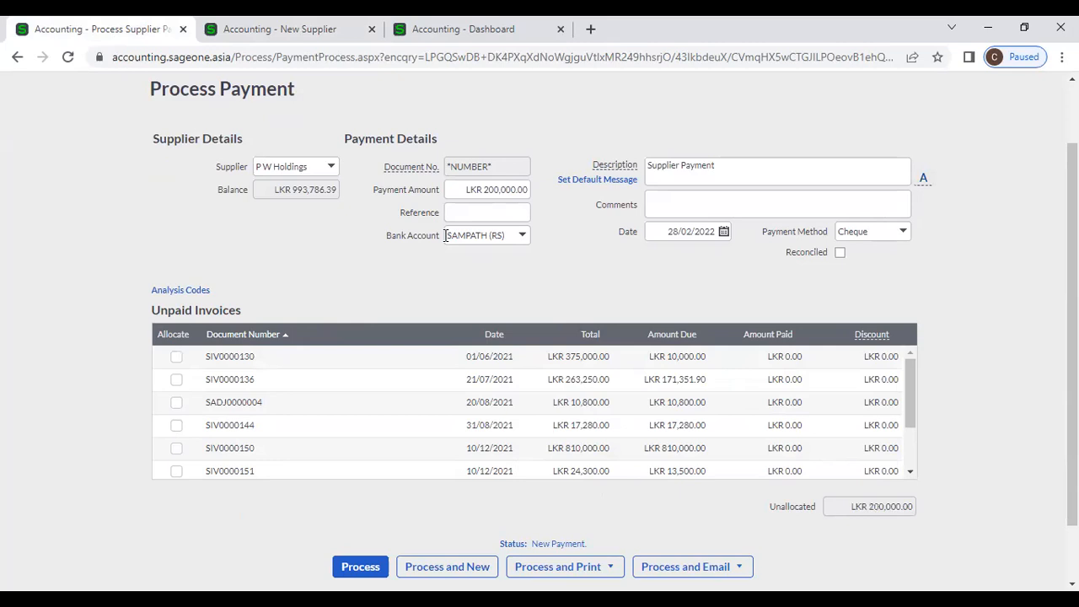
{"action": "left_click", "coordinate": [460, 195]}
{"action": "type", "text": "215000"}
{"action": "left_click", "coordinate": [446, 293]}
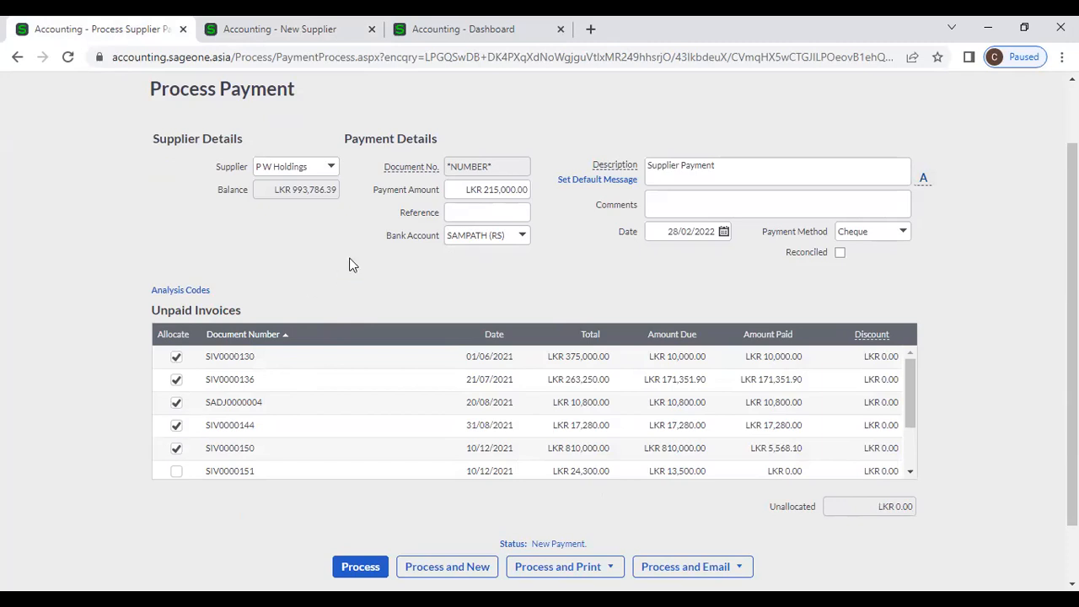
- Drop SIV0000144 from the allocation and allocate SIV0000151 and SIV0000153 instead
{"action": "left_click", "coordinate": [177, 429]}
{"action": "scroll", "coordinate": [180, 434], "scroll_direction": "down", "scroll_amount": 1}
{"action": "left_click", "coordinate": [176, 399]}
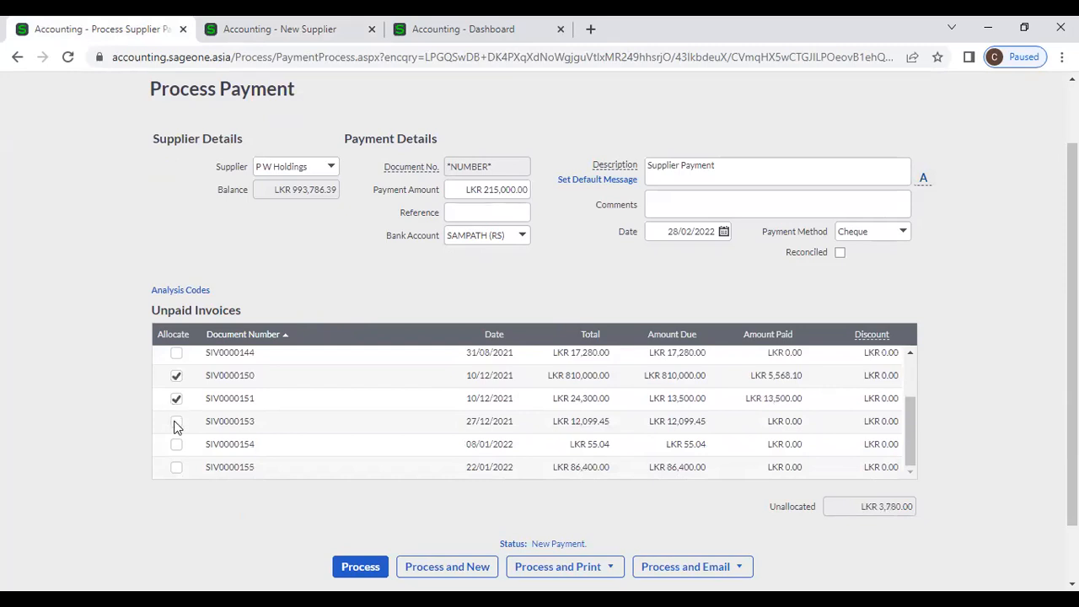
{"action": "left_click", "coordinate": [175, 426]}
{"action": "scroll", "coordinate": [373, 416], "scroll_direction": "up", "scroll_amount": 1}
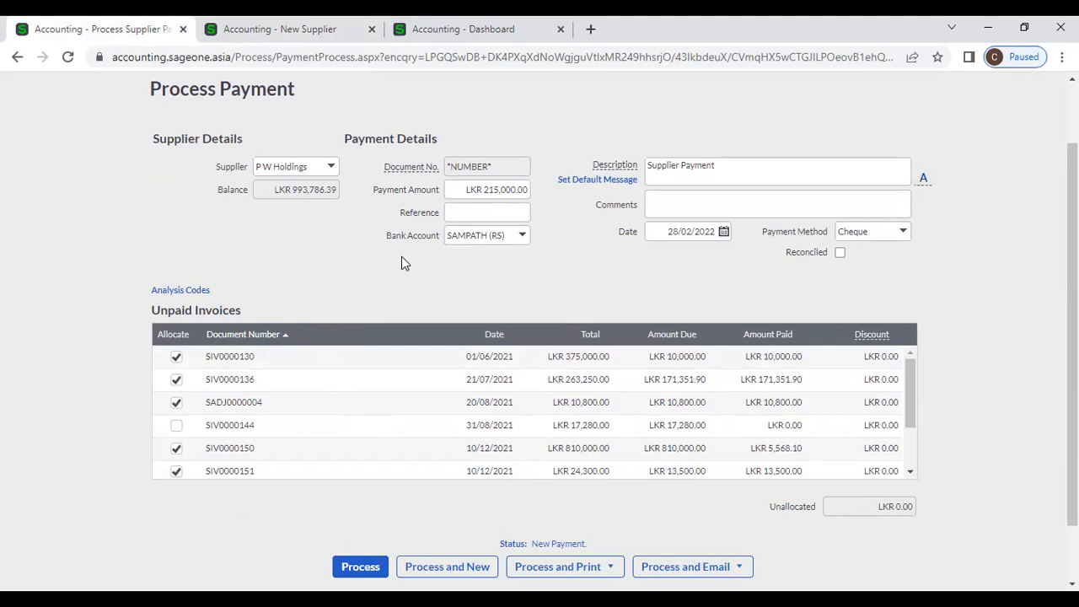
{"action": "left_click", "coordinate": [903, 232]}
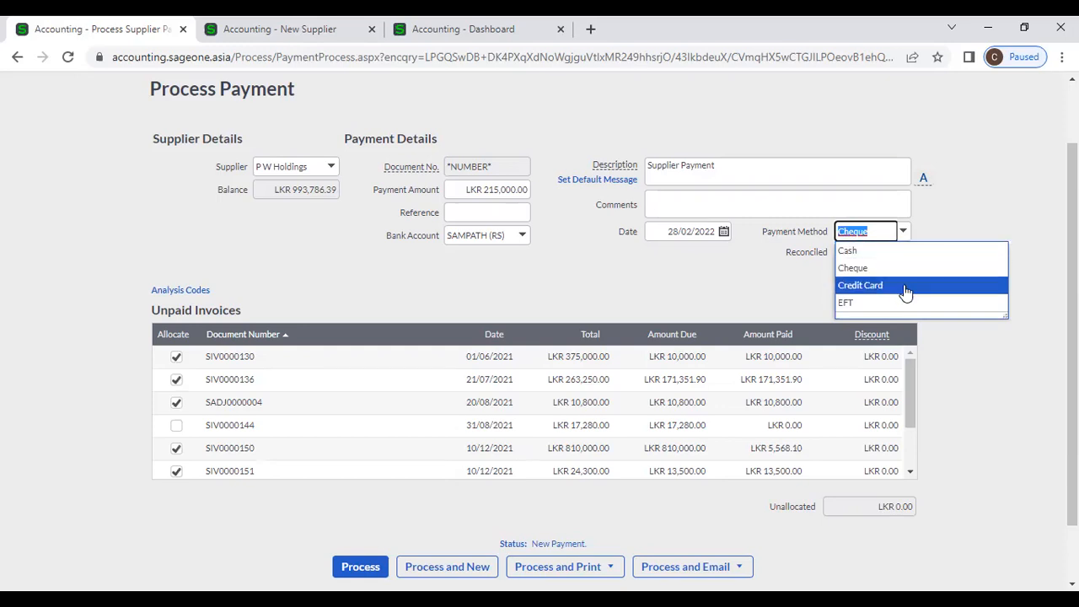
- Keep Cheque and SAMPATH (RS), and enter payment reference 456123
{"action": "left_click", "coordinate": [776, 291]}
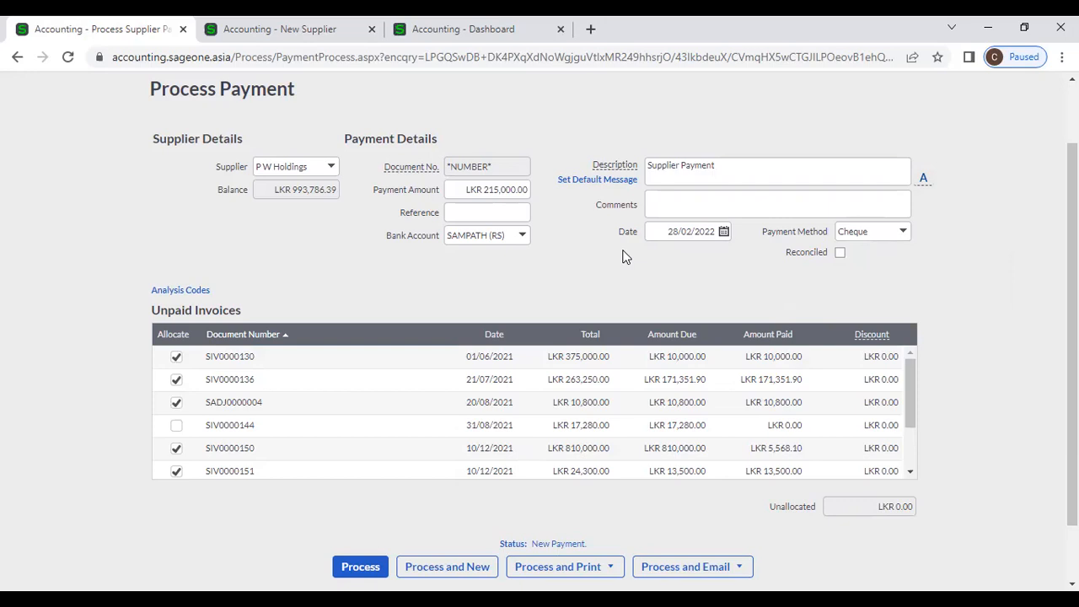
{"action": "left_click", "coordinate": [473, 214]}
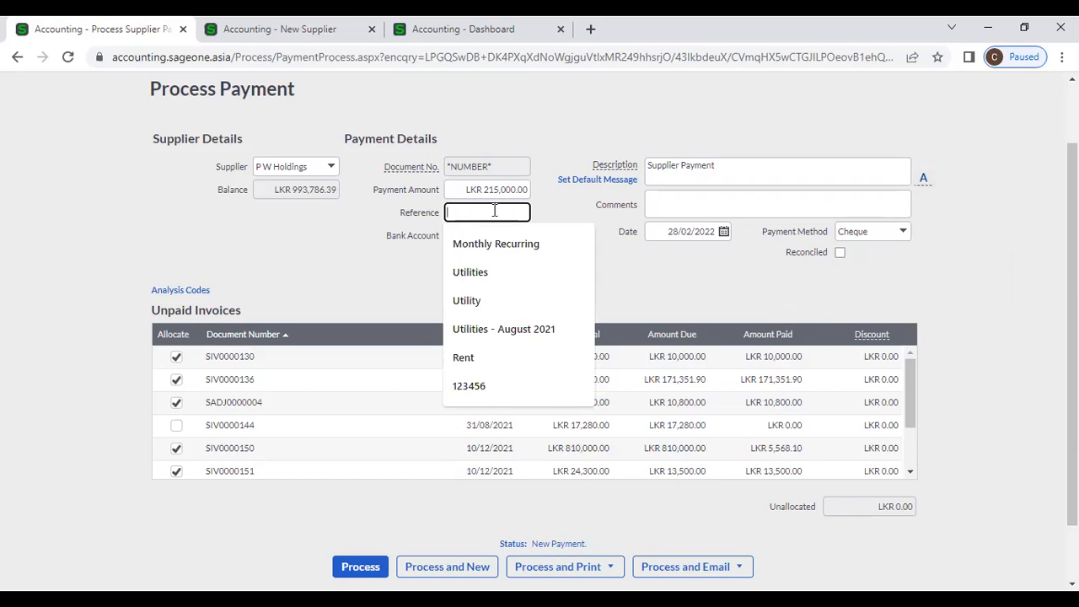
{"action": "type", "text": "456123"}
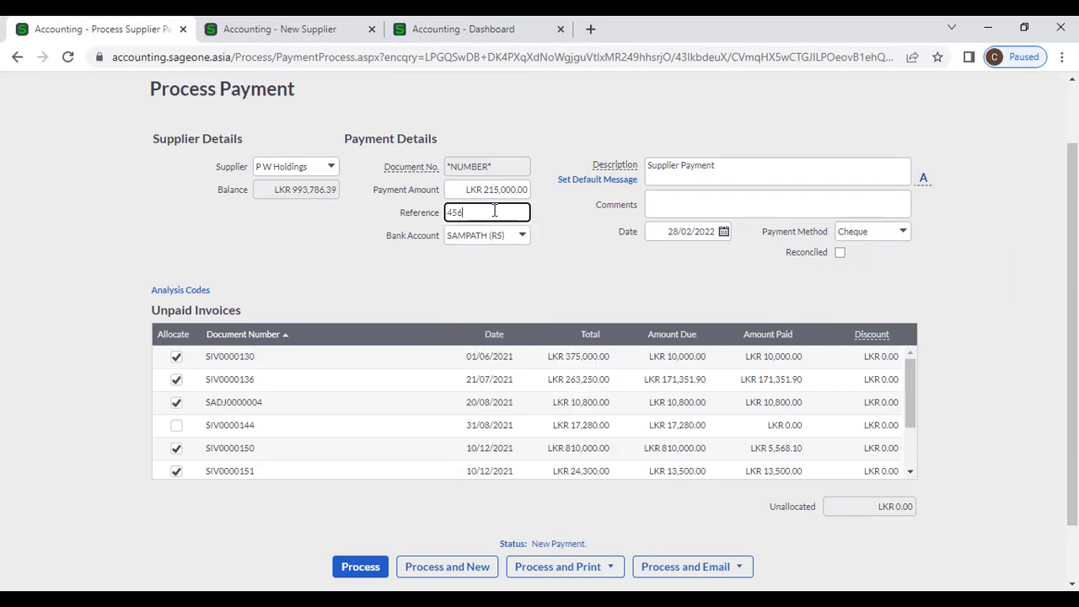
{"action": "left_click", "coordinate": [580, 274]}
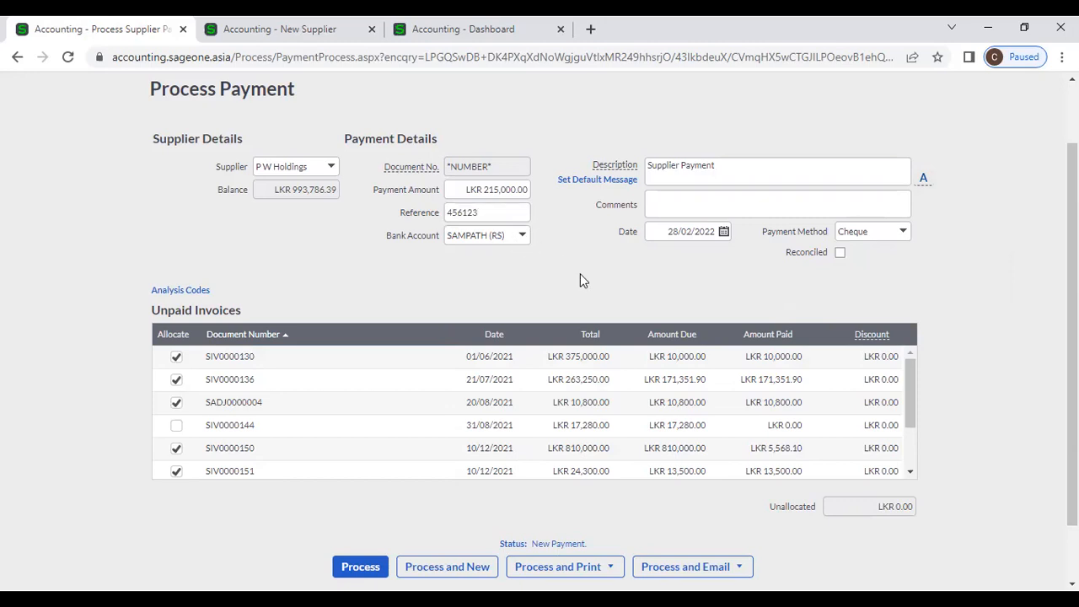
{"action": "left_click", "coordinate": [522, 238]}
{"action": "left_click", "coordinate": [522, 238]}
{"action": "left_click", "coordinate": [315, 28]}
- Start a new bank account in the second tab, then review the payment's description, comments and date
{"action": "left_click", "coordinate": [327, 123]}
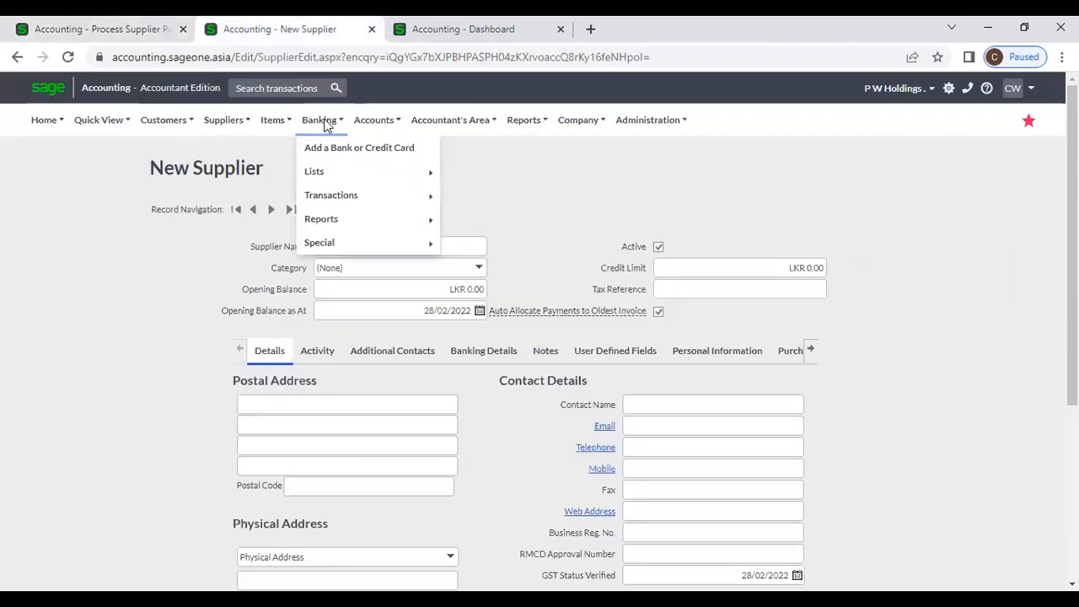
{"action": "left_click", "coordinate": [332, 155]}
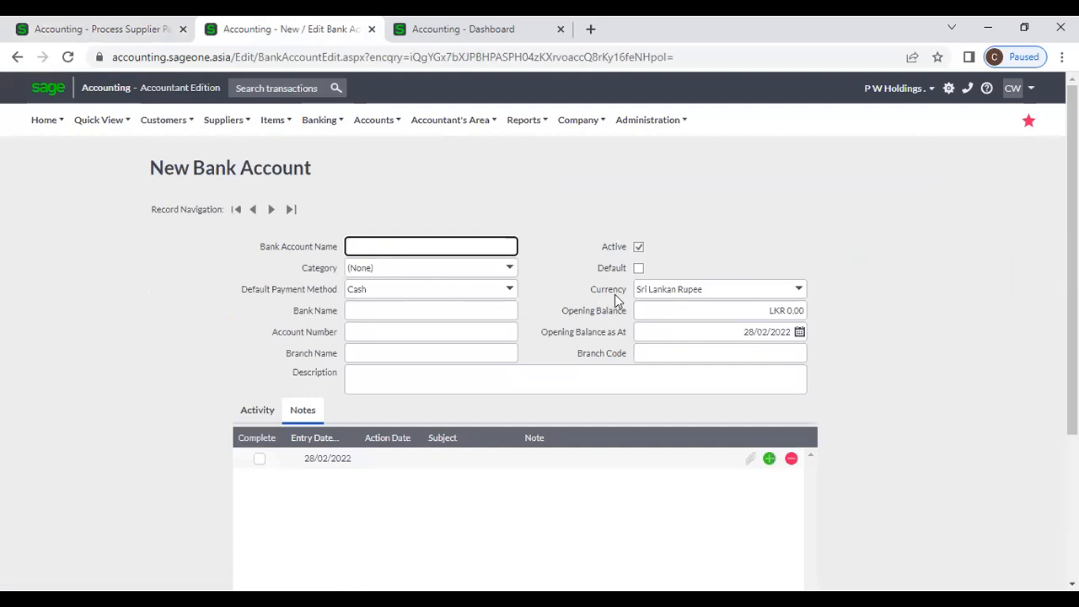
{"action": "left_click", "coordinate": [114, 32]}
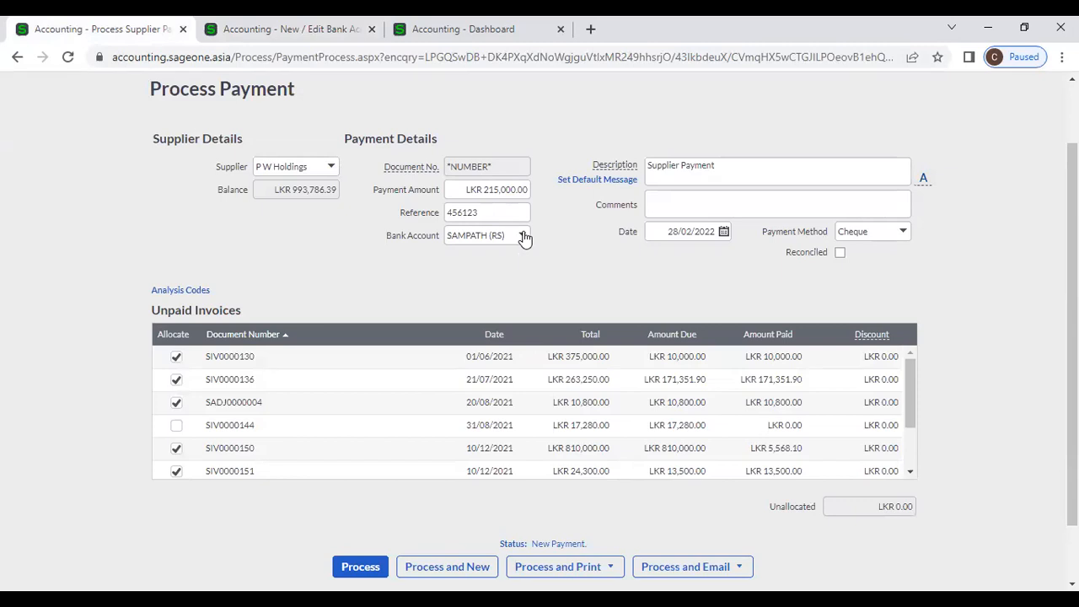
{"action": "left_click", "coordinate": [731, 163]}
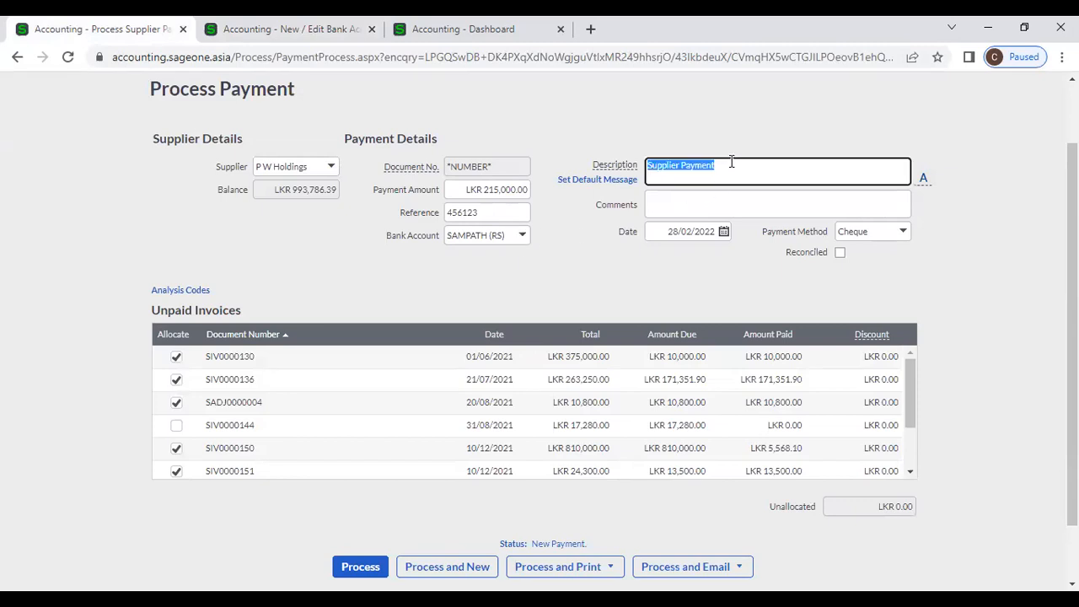
{"action": "left_click", "coordinate": [729, 208]}
{"action": "left_click", "coordinate": [714, 235]}
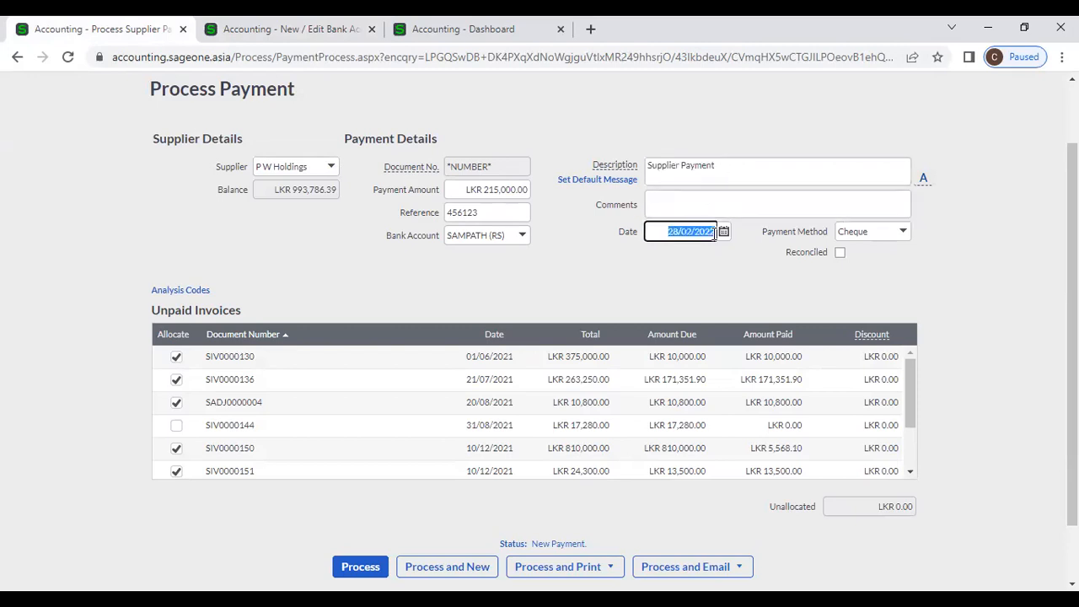
{"action": "left_click", "coordinate": [690, 274]}
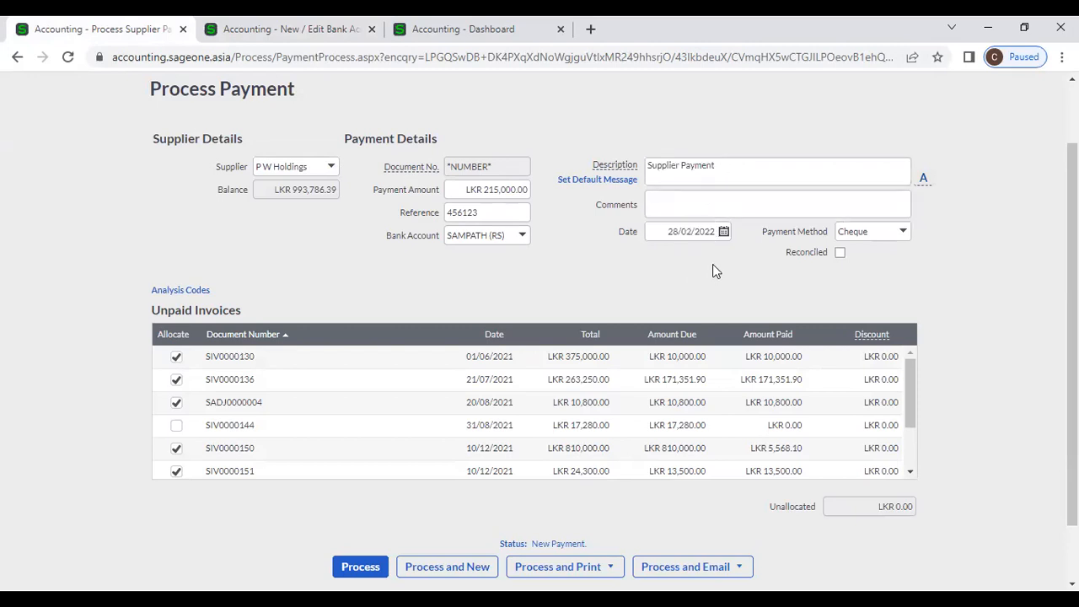
- In the second tab, go back and open Banking > Lists > List of Banks and Credit Cards
{"action": "left_click", "coordinate": [263, 27]}
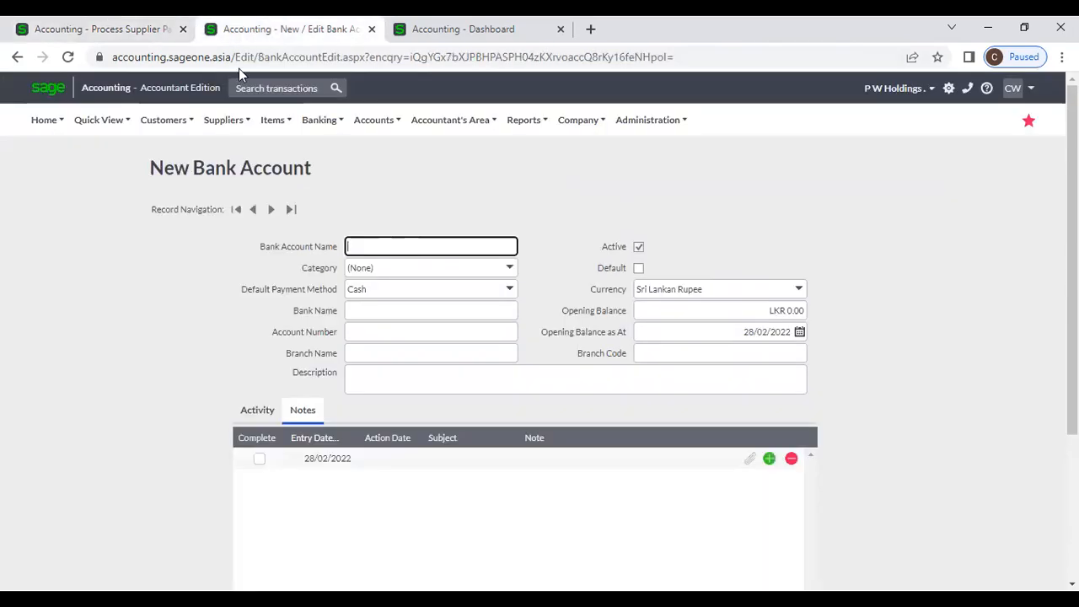
{"action": "left_click", "coordinate": [17, 57]}
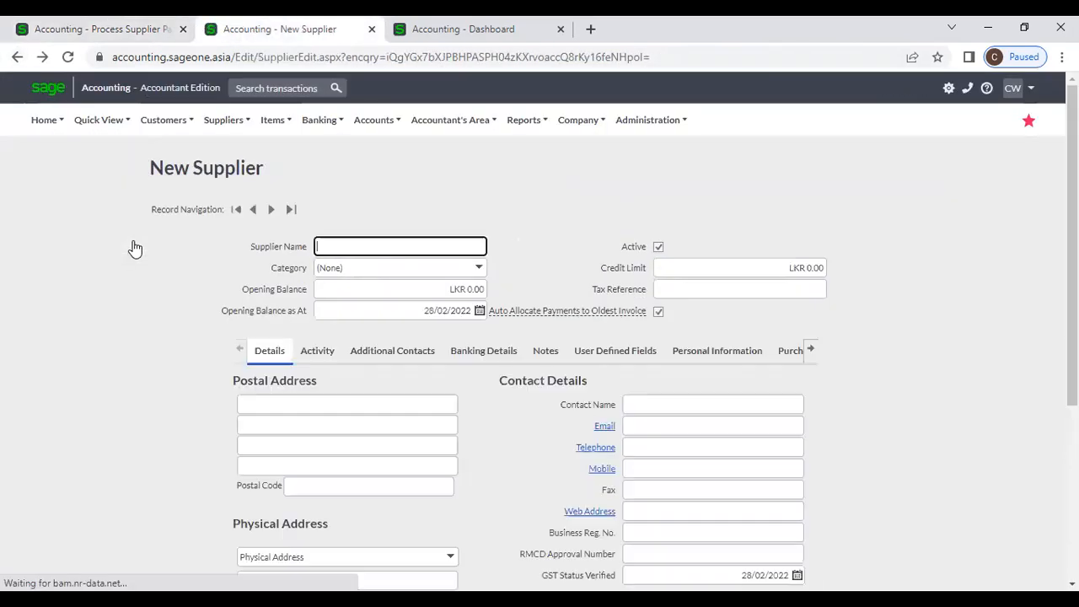
{"action": "mouse_move", "coordinate": [321, 120]}
{"action": "mouse_move", "coordinate": [325, 173]}
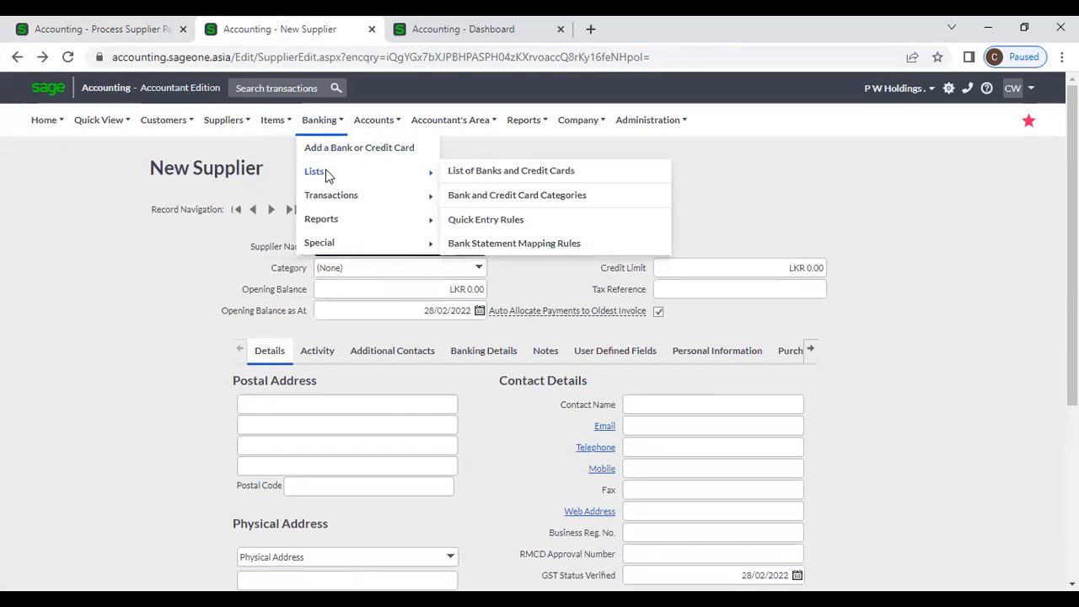
{"action": "left_click", "coordinate": [523, 173]}
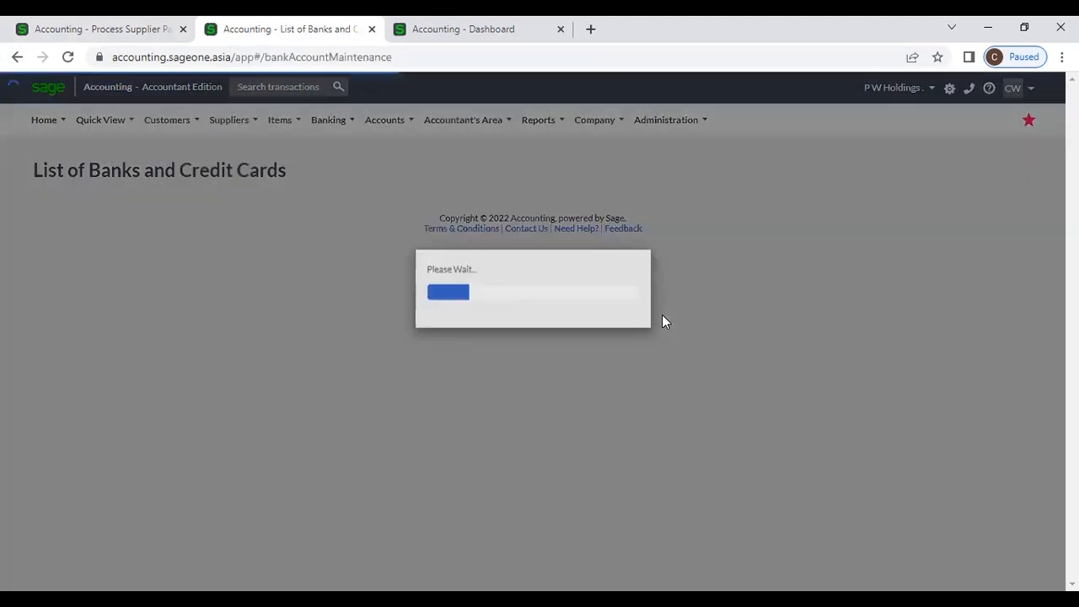
- Open the SAMPATH (RS) bank account record to confirm its Cheque default payment method
{"action": "scroll", "coordinate": [662, 314], "scroll_direction": "down", "scroll_amount": 1}
{"action": "scroll", "coordinate": [662, 314], "scroll_direction": "down", "scroll_amount": 1}
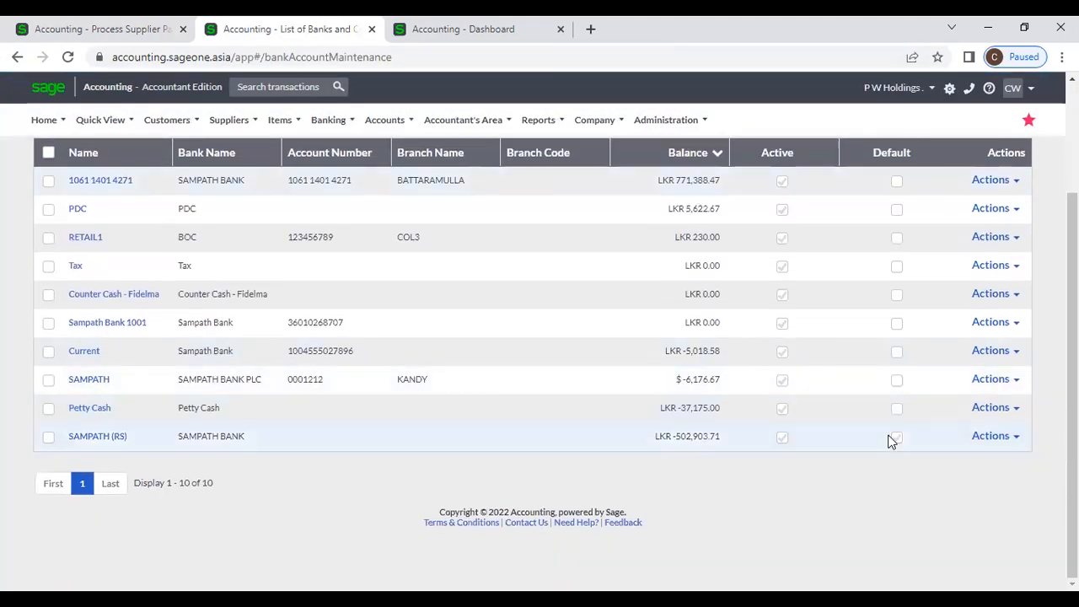
{"action": "left_click", "coordinate": [48, 436]}
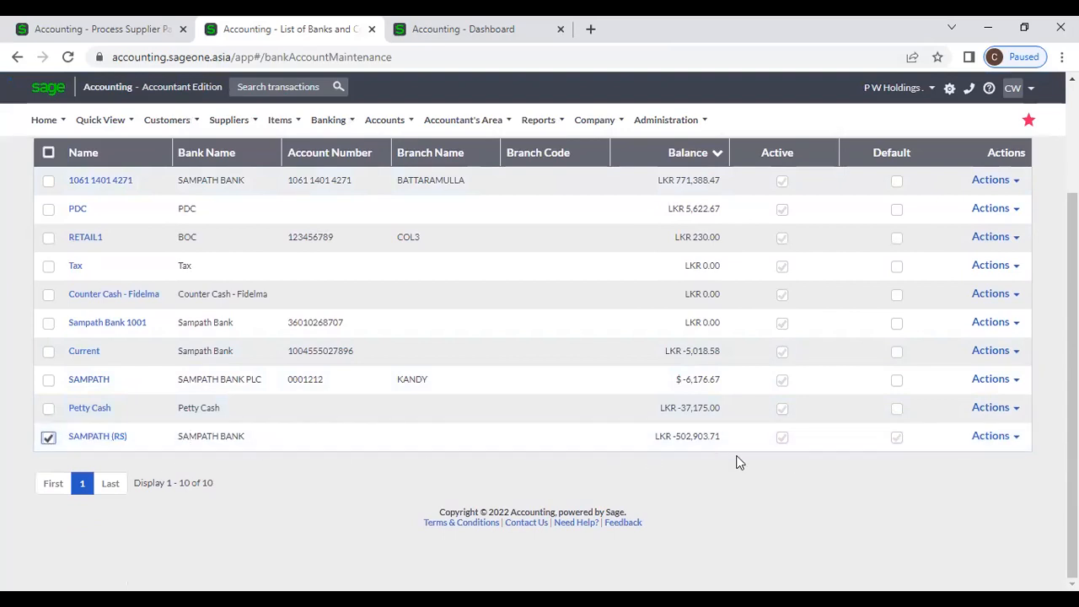
{"action": "left_click", "coordinate": [138, 36]}
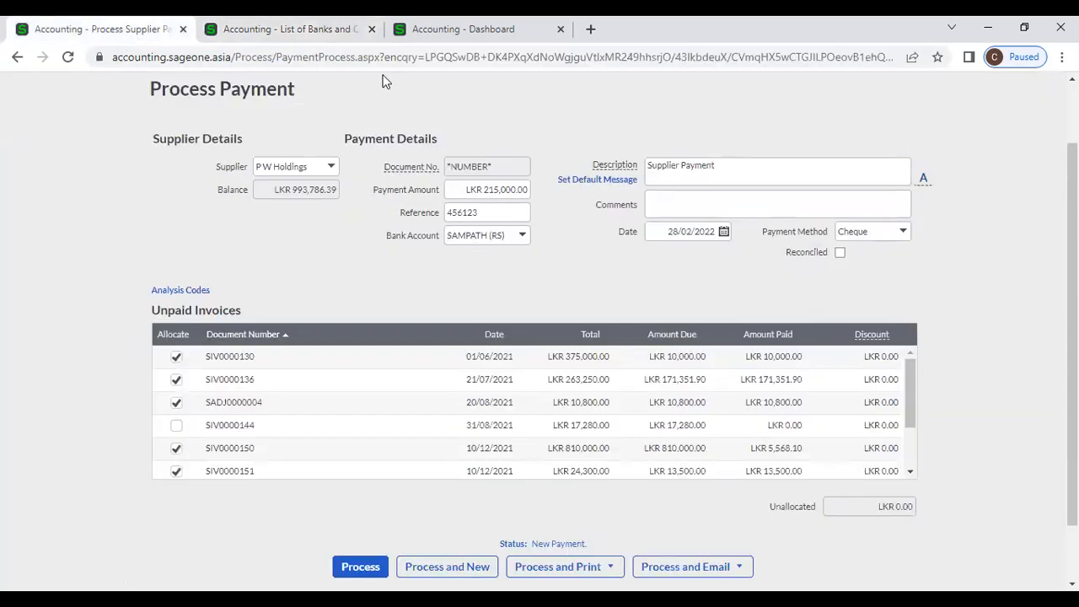
{"action": "left_click", "coordinate": [318, 29]}
{"action": "left_click", "coordinate": [106, 438]}
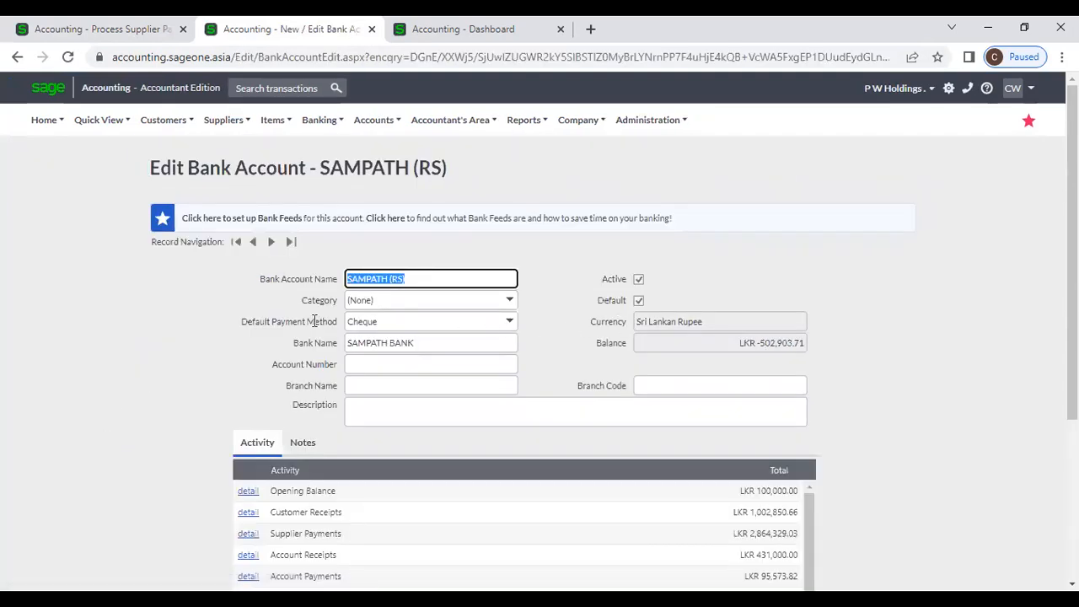
{"action": "left_click_drag", "start_coordinate": [240, 322], "coordinate": [349, 320]}
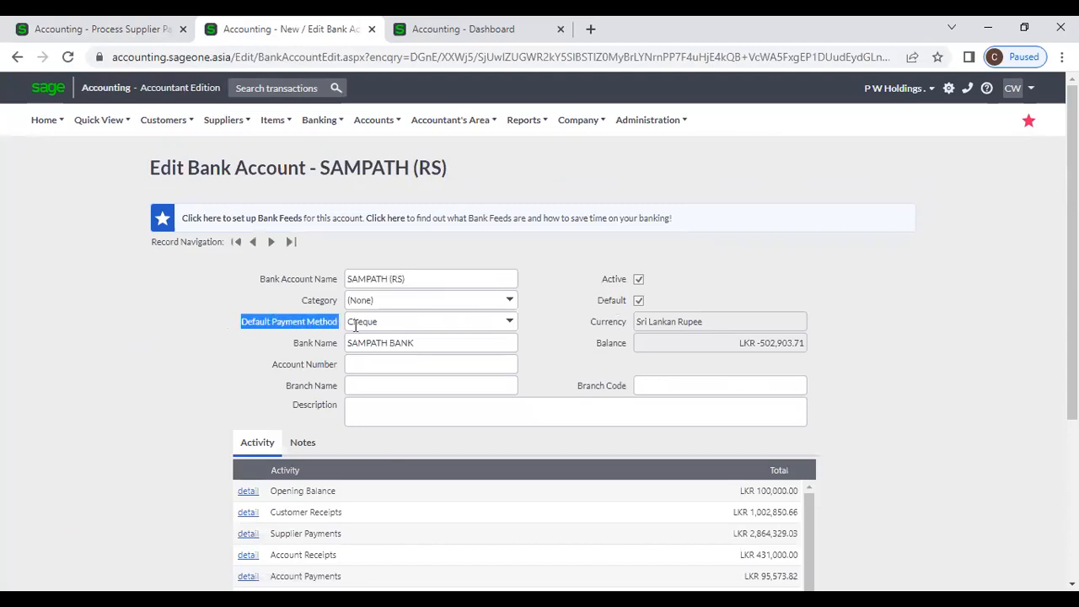
{"action": "left_click", "coordinate": [118, 30]}
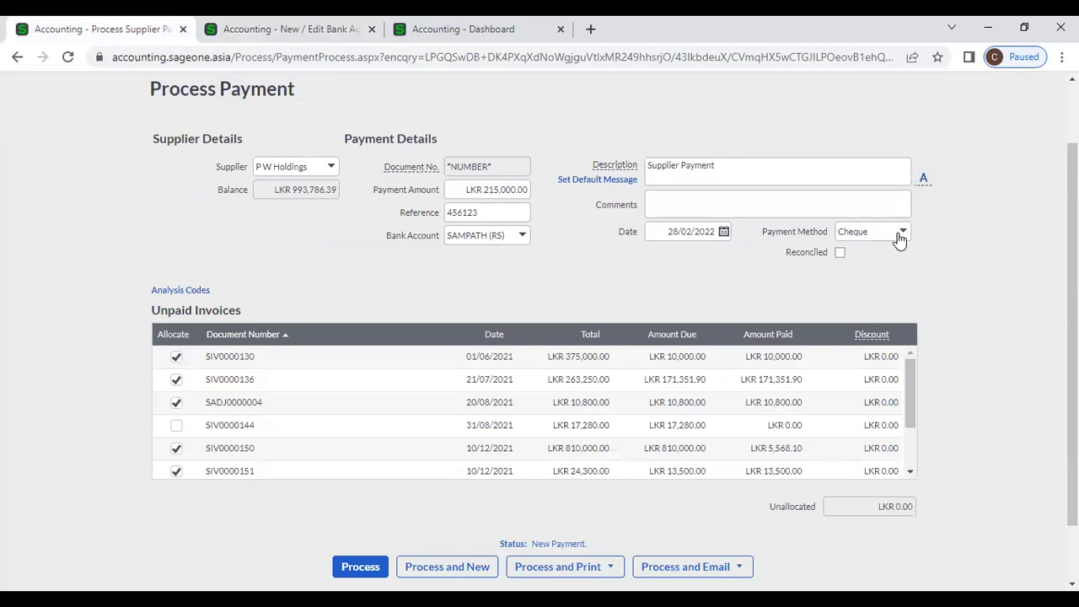
- Set the payment method to Credit Card
{"action": "left_click", "coordinate": [900, 236]}
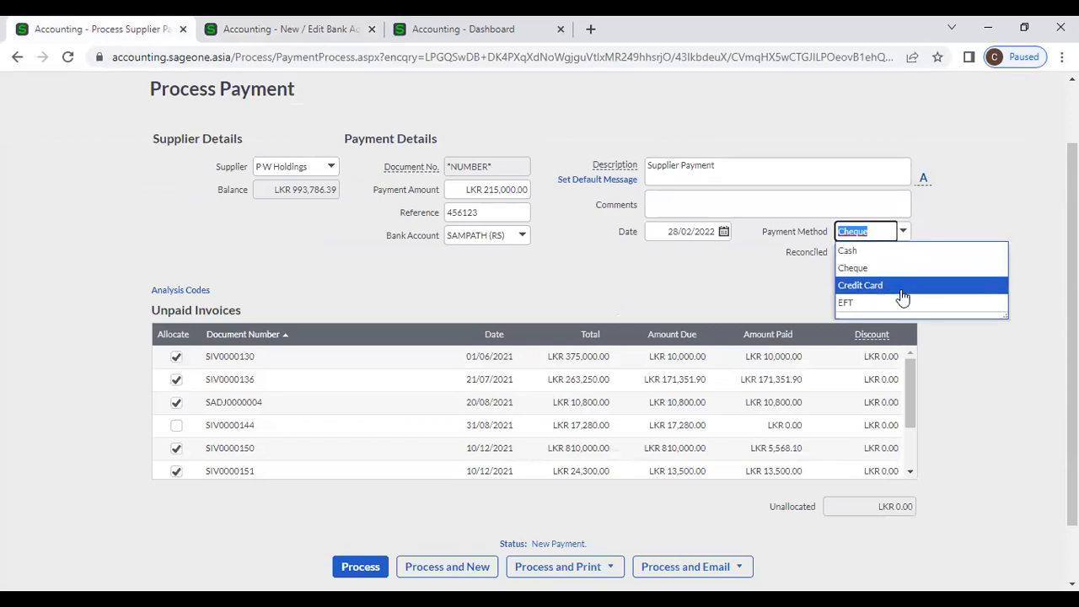
{"action": "left_click", "coordinate": [900, 287]}
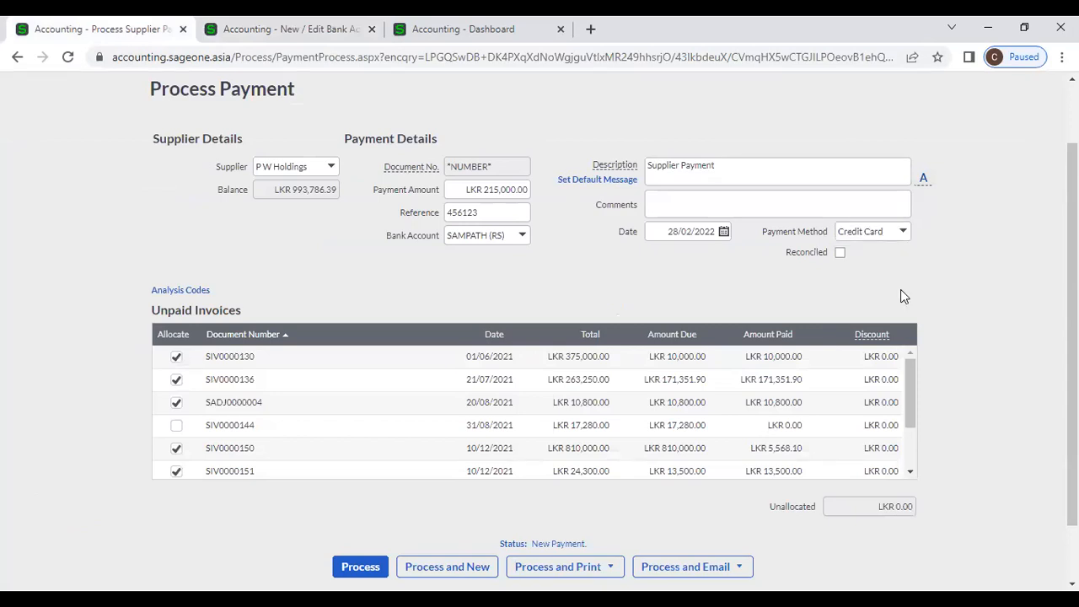
{"action": "scroll", "coordinate": [623, 378], "scroll_direction": "down", "scroll_amount": 3}
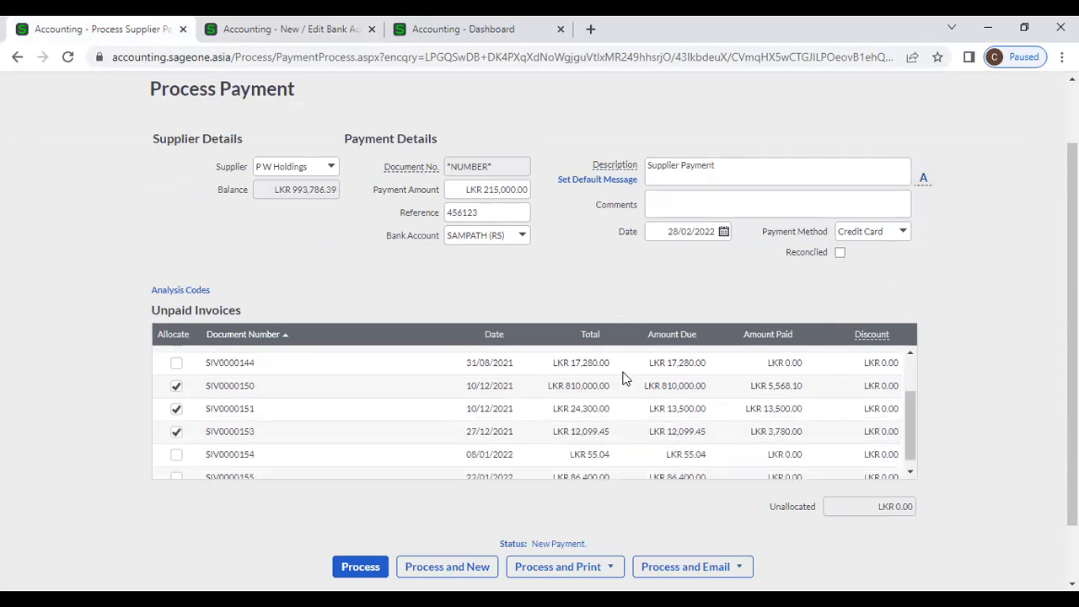
{"action": "scroll", "coordinate": [938, 459], "scroll_direction": "down", "scroll_amount": 2}
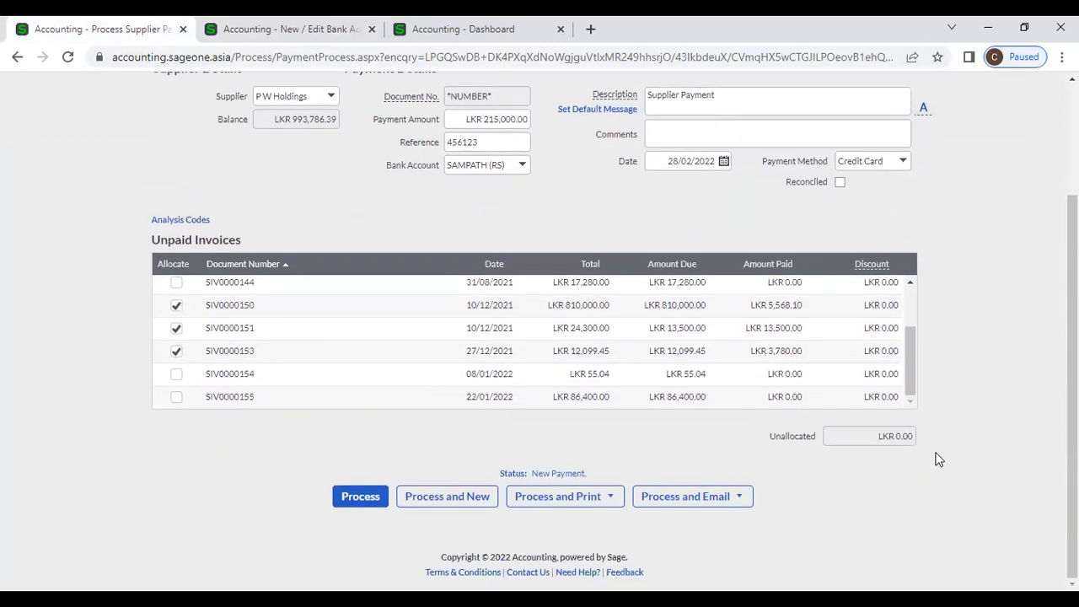
- Code the payment to the Sales department under Analysis Codes and review the allocated invoices
{"action": "left_click", "coordinate": [191, 223]}
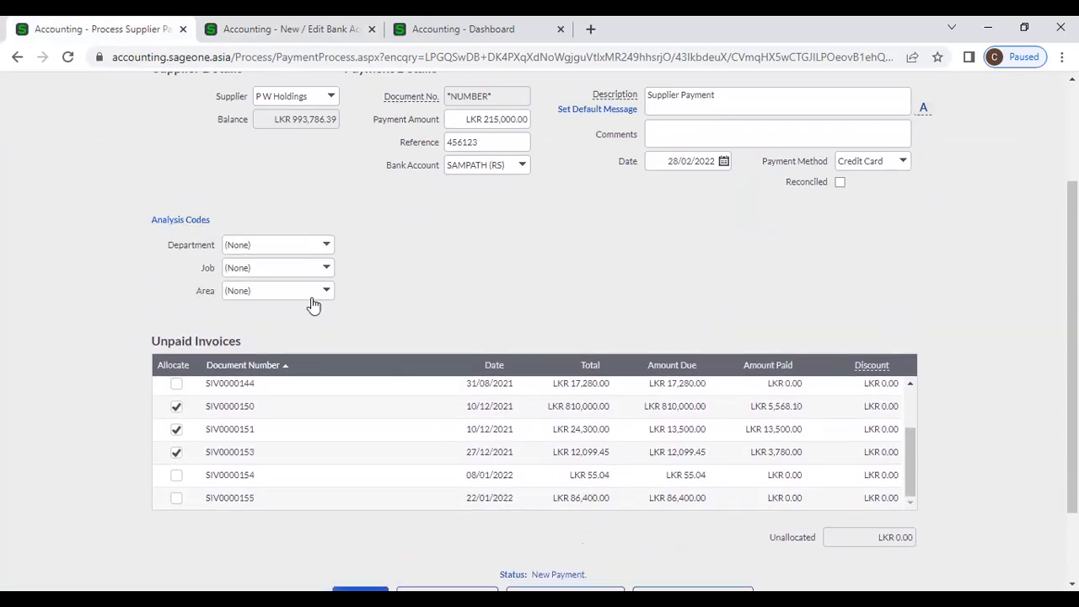
{"action": "left_click", "coordinate": [155, 223]}
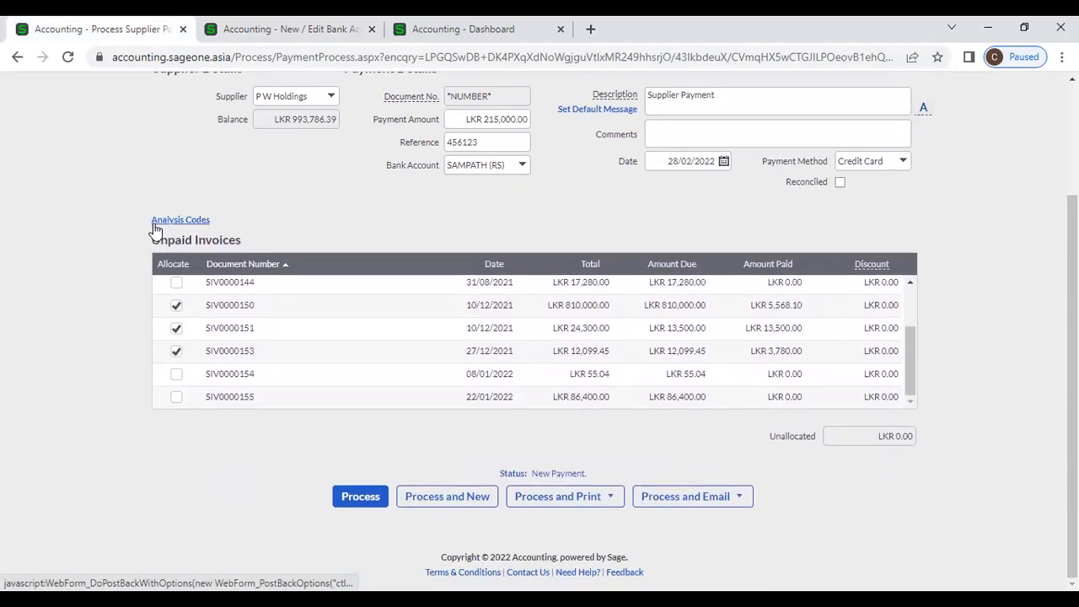
{"action": "left_click", "coordinate": [173, 222]}
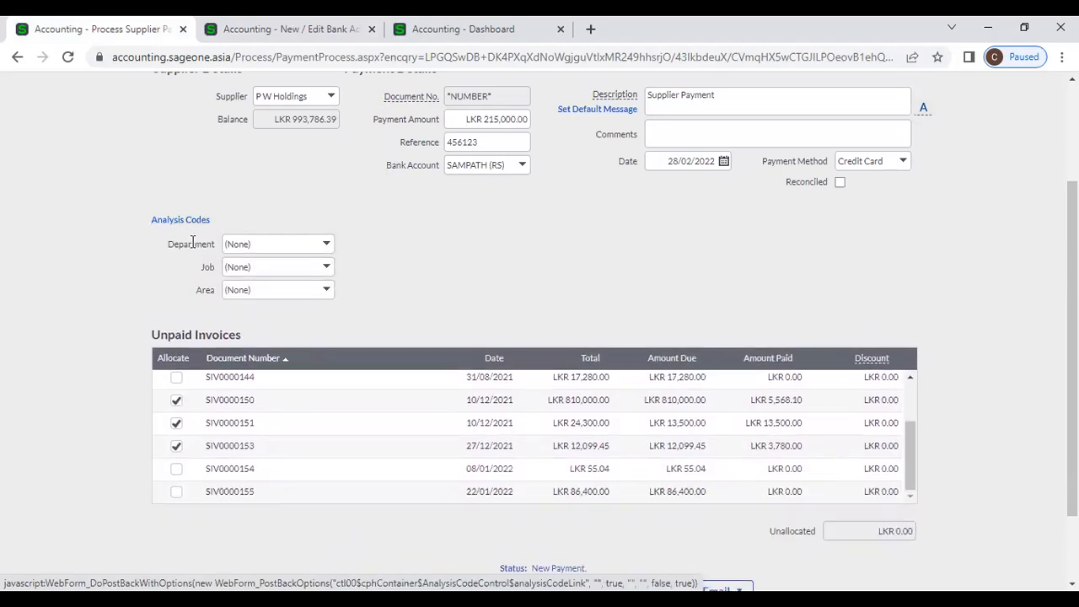
{"action": "left_click", "coordinate": [327, 245]}
{"action": "left_click", "coordinate": [307, 297]}
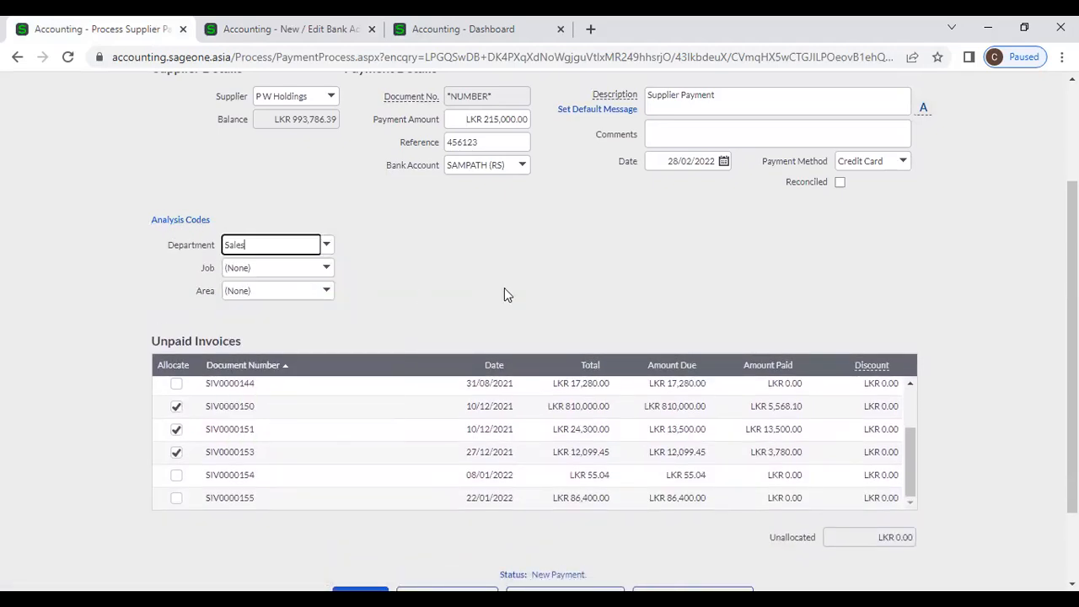
{"action": "scroll", "coordinate": [504, 288], "scroll_direction": "down", "scroll_amount": 2}
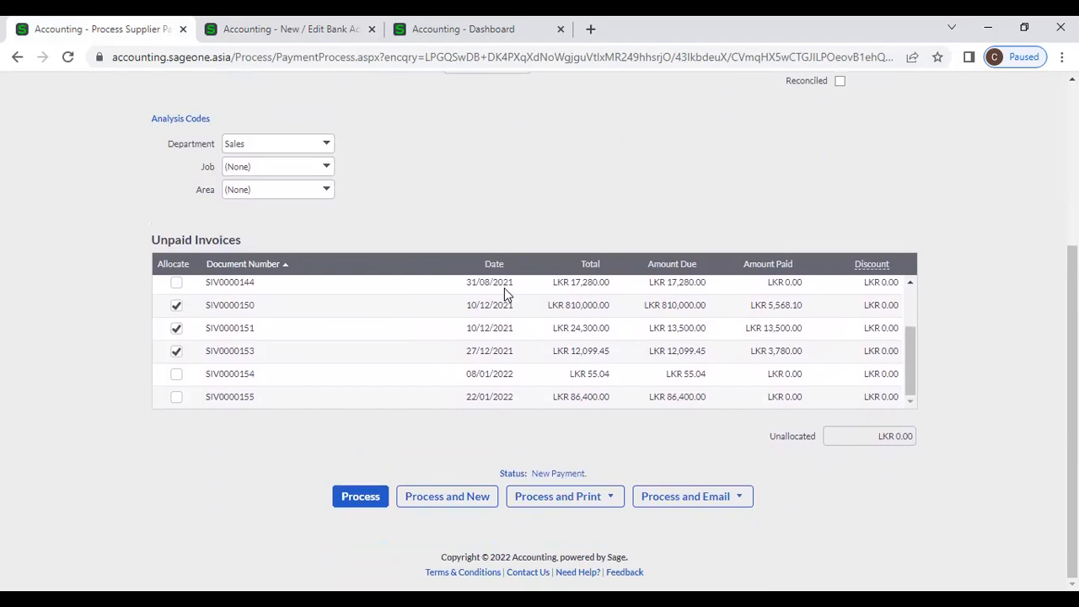
{"action": "scroll", "coordinate": [504, 287], "scroll_direction": "up", "scroll_amount": 5}
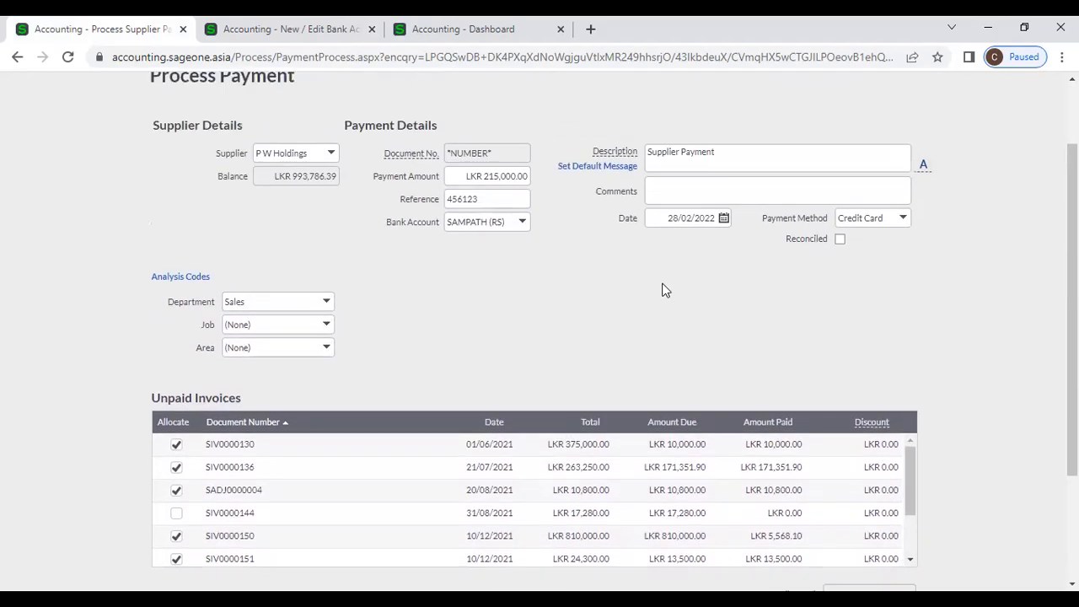
{"action": "scroll", "coordinate": [668, 284], "scroll_direction": "down", "scroll_amount": 3}
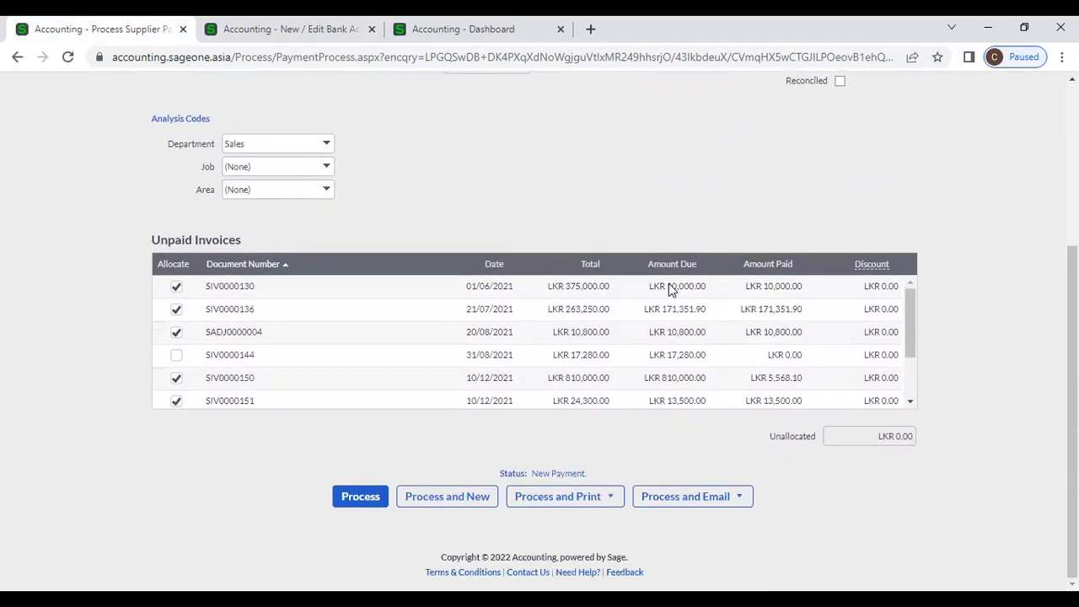
{"action": "left_click", "coordinate": [712, 497]}
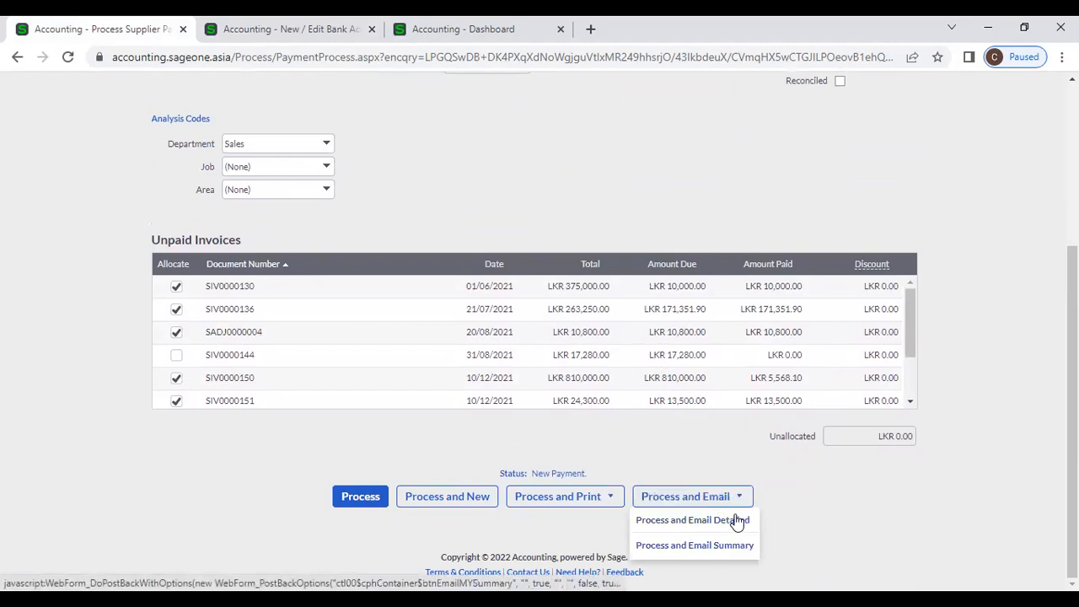
- Process the payment as PAY0000128 via Process and Email Detailed, cancelling the email
{"action": "left_click", "coordinate": [737, 520]}
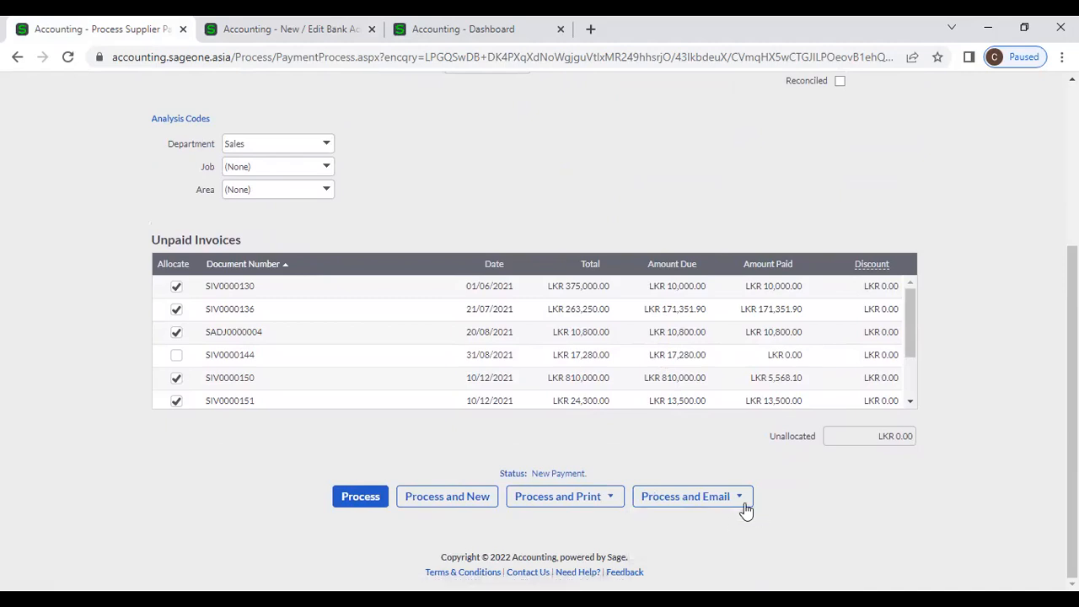
{"action": "left_click", "coordinate": [736, 505]}
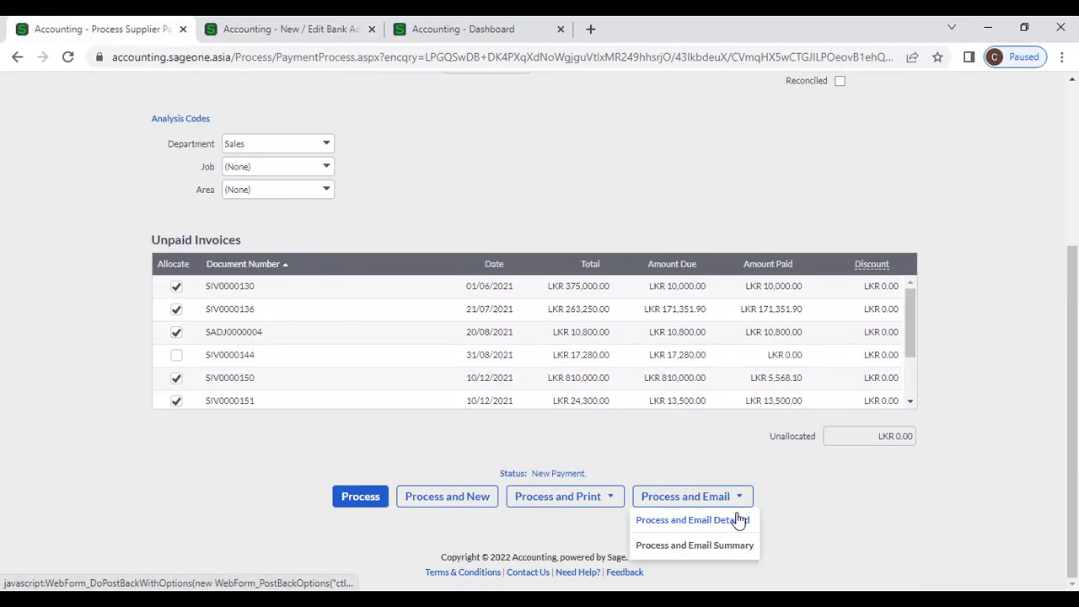
{"action": "left_click", "coordinate": [739, 520]}
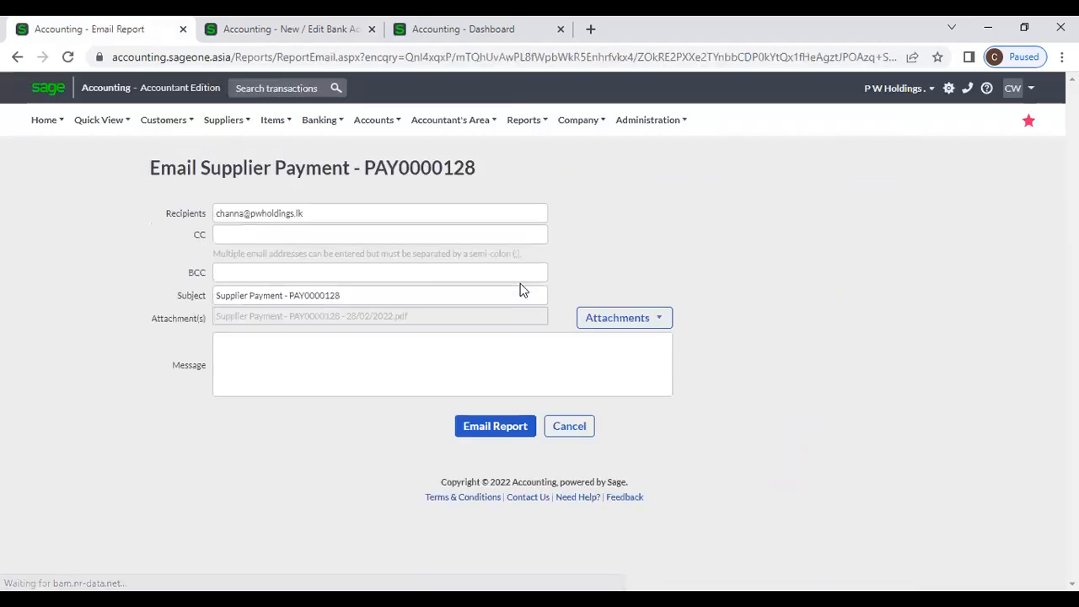
{"action": "left_click", "coordinate": [553, 427]}
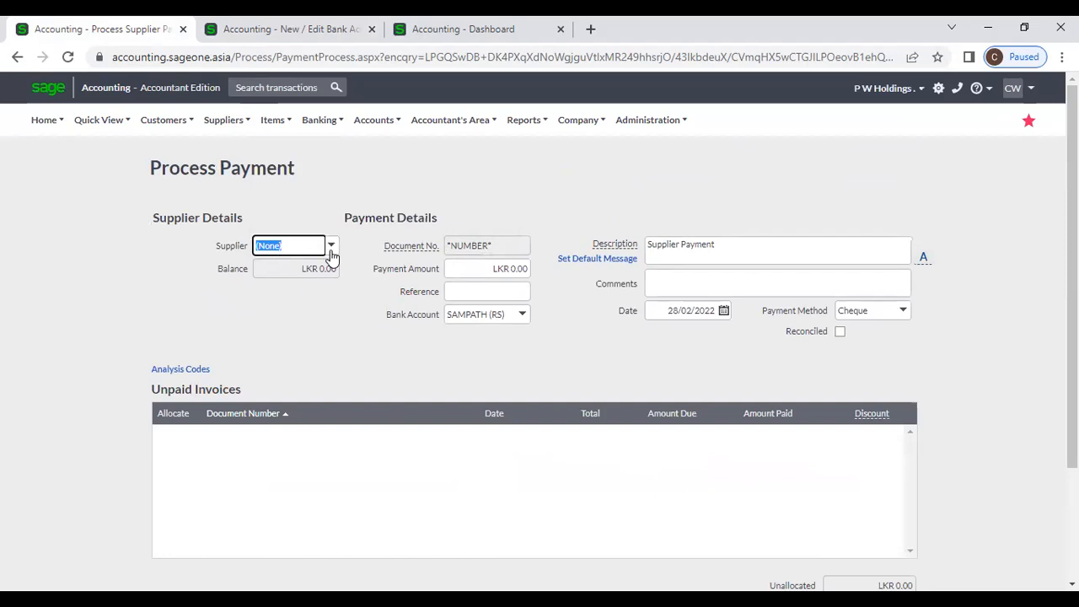
- Open payment PAY0000128 from Supplier Payments and print its detailed report
{"action": "mouse_move", "coordinate": [217, 177]}
{"action": "mouse_move", "coordinate": [226, 197]}
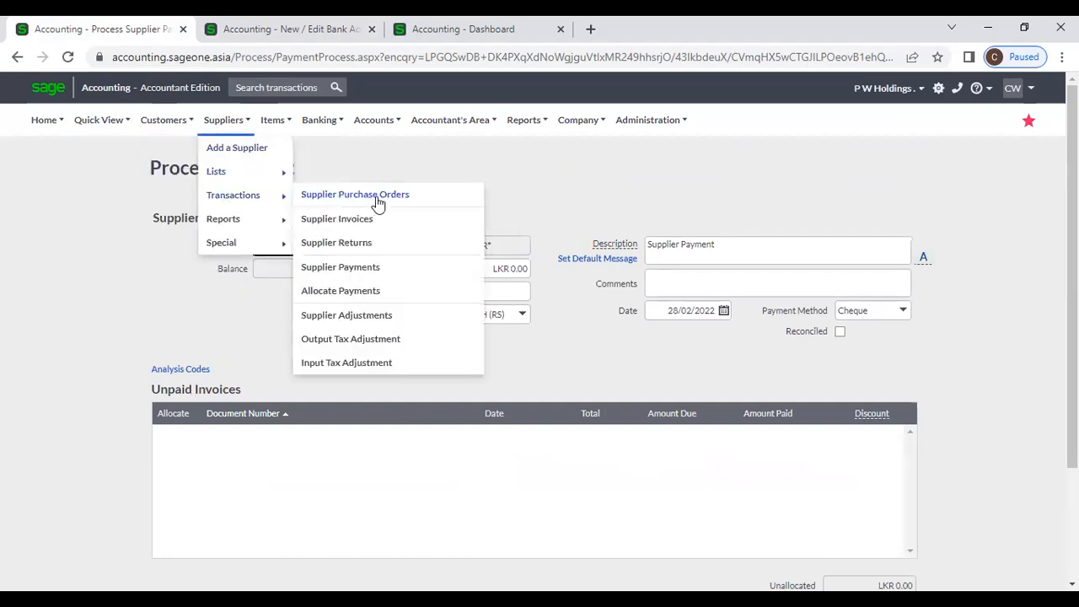
{"action": "left_click", "coordinate": [379, 269]}
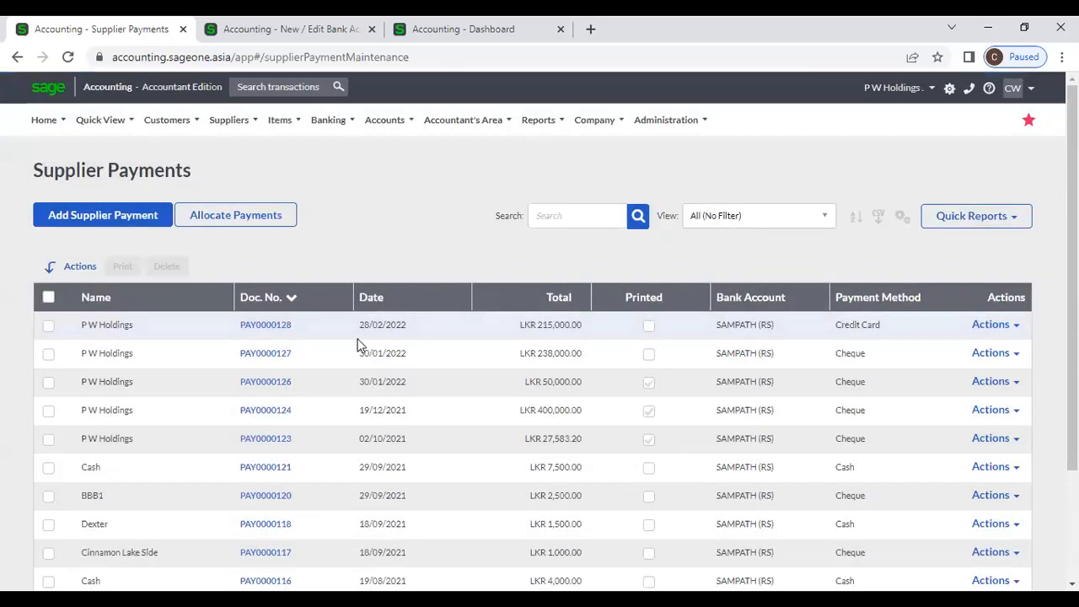
{"action": "left_click", "coordinate": [277, 327]}
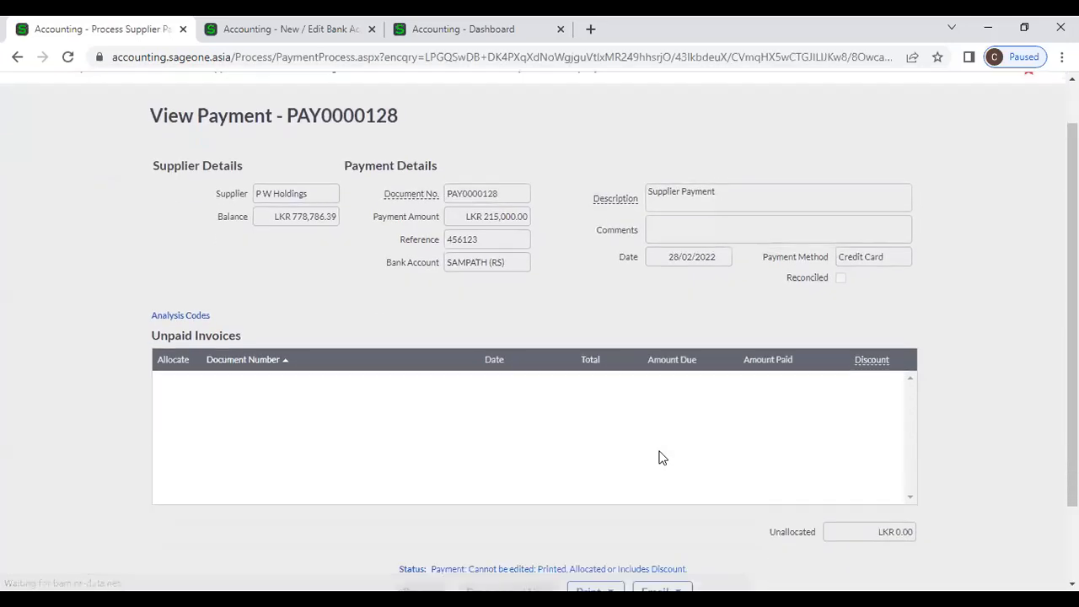
{"action": "scroll", "coordinate": [660, 457], "scroll_direction": "down", "scroll_amount": 2}
{"action": "left_click", "coordinate": [590, 496]}
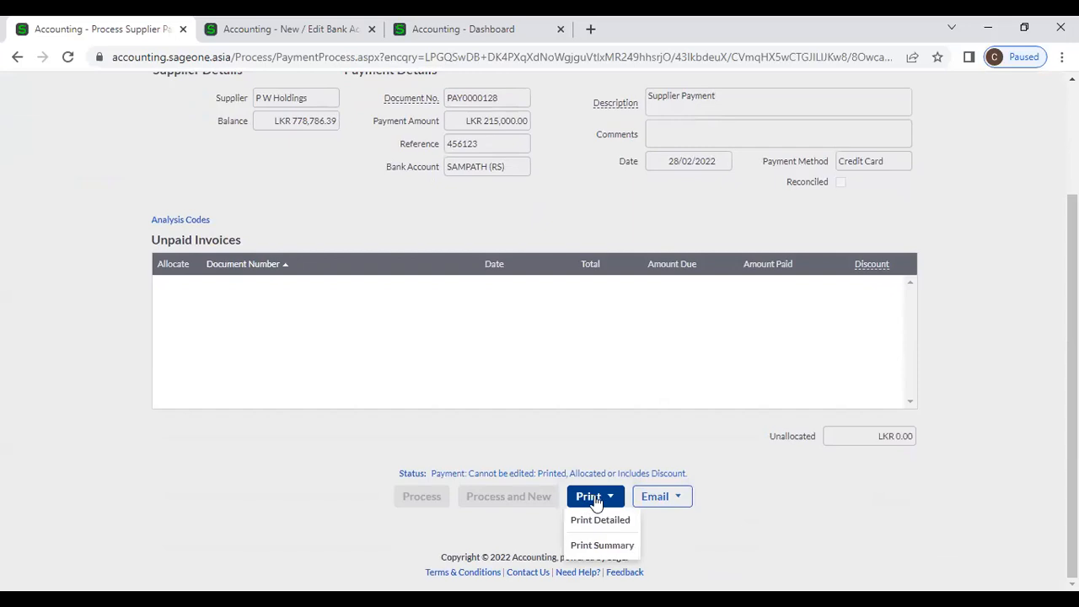
{"action": "left_click", "coordinate": [604, 519]}
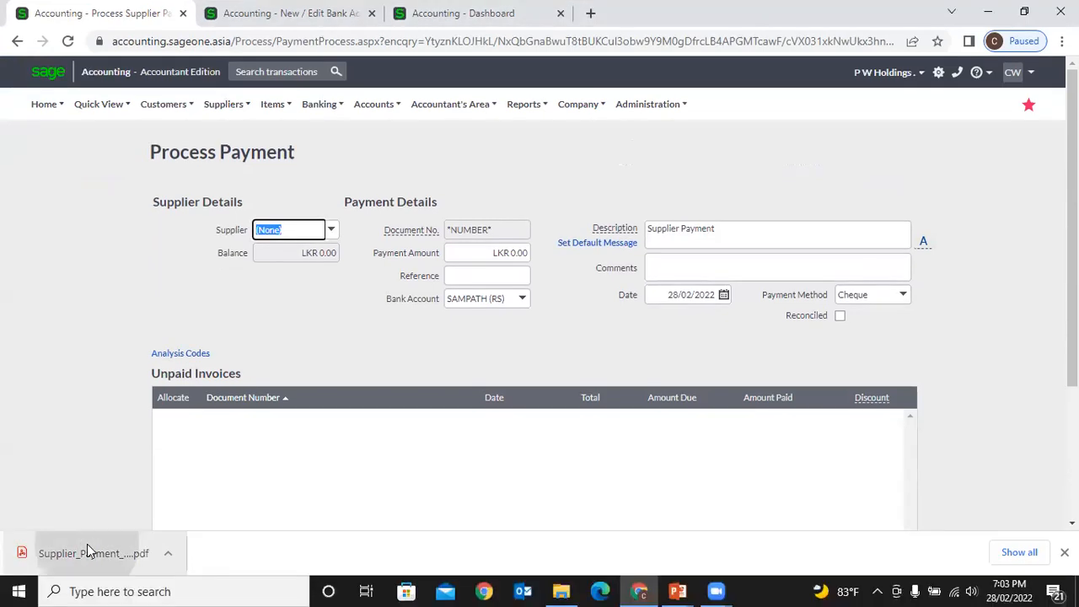
- Review the downloaded PAY0000128 PDF showing LKR 215,000.00 paid, then return to Sage
{"action": "left_click", "coordinate": [87, 563]}
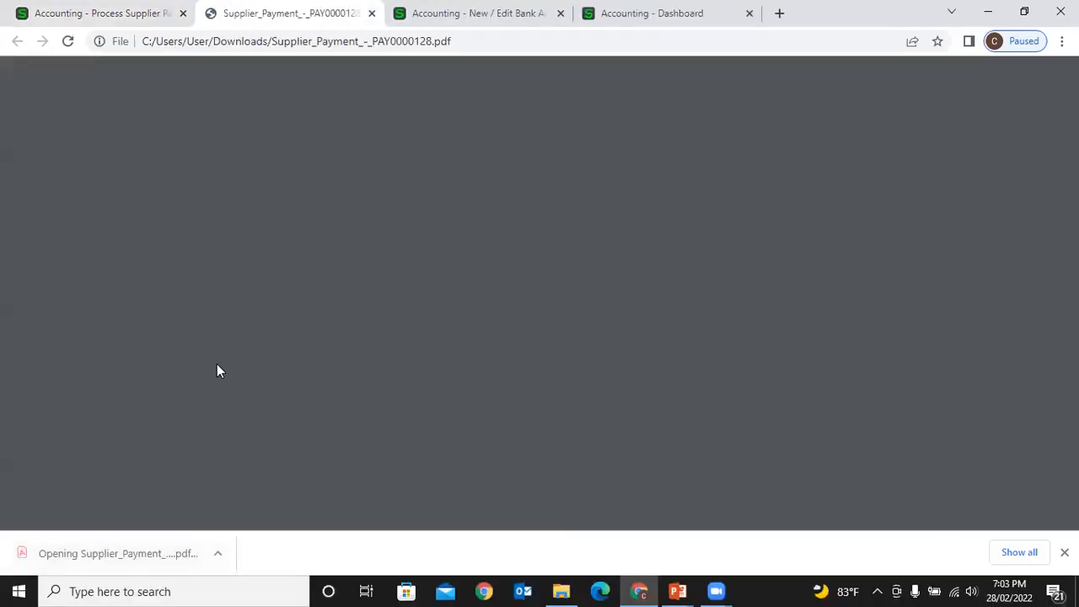
{"action": "scroll", "coordinate": [487, 409], "scroll_direction": "down", "scroll_amount": 3}
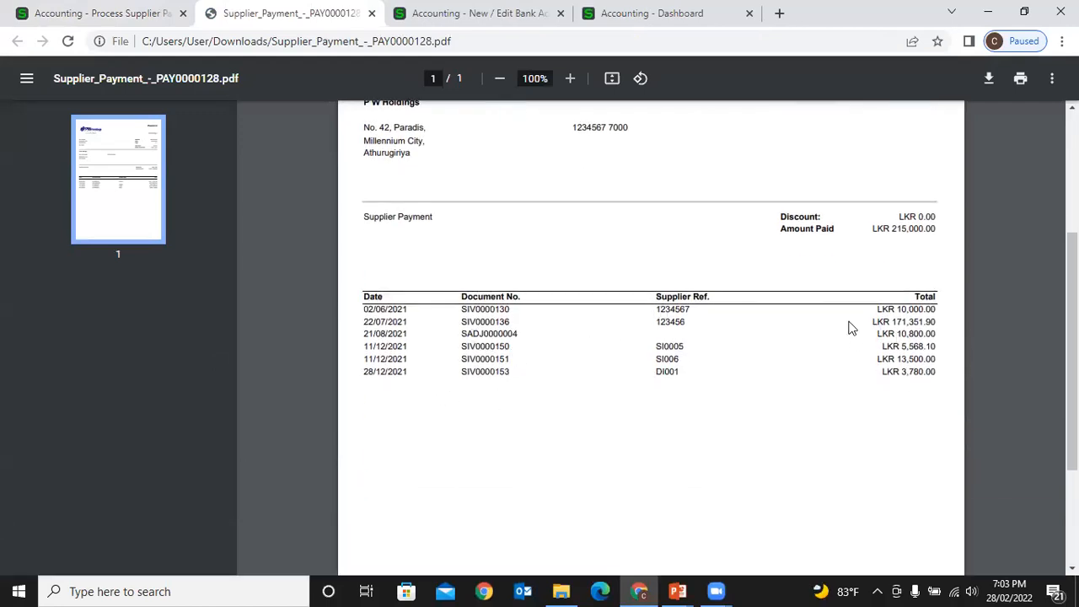
{"action": "left_click", "coordinate": [118, 12]}
{"action": "scroll", "coordinate": [548, 329], "scroll_direction": "down", "scroll_amount": 2}
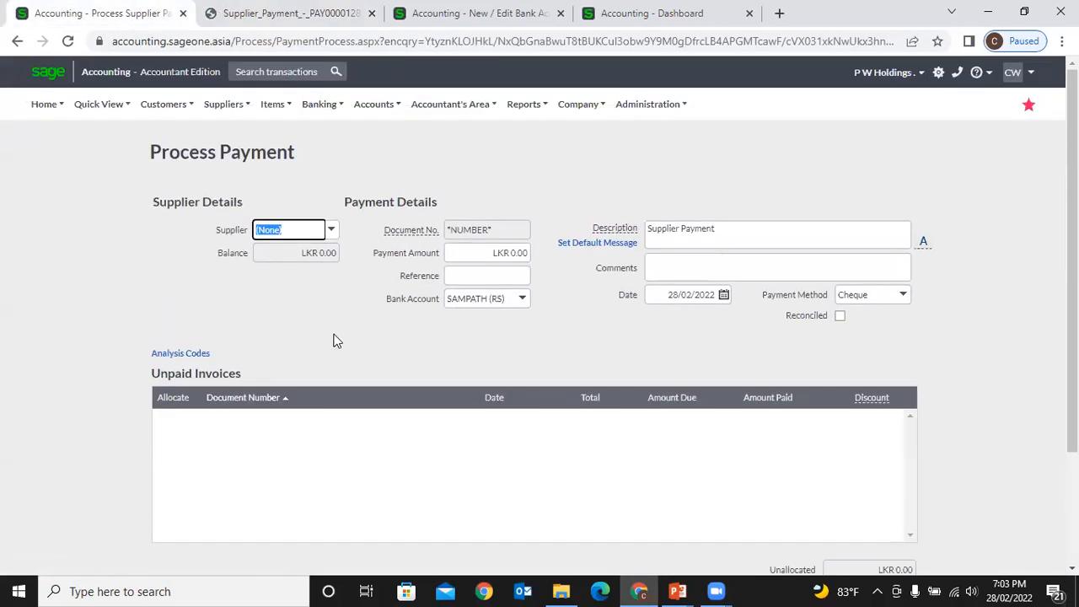
- Open supplier payment PAY0000128 from the Supplier Payments list
{"action": "scroll", "coordinate": [399, 393], "scroll_direction": "up", "scroll_amount": 2}
{"action": "mouse_move", "coordinate": [217, 126]}
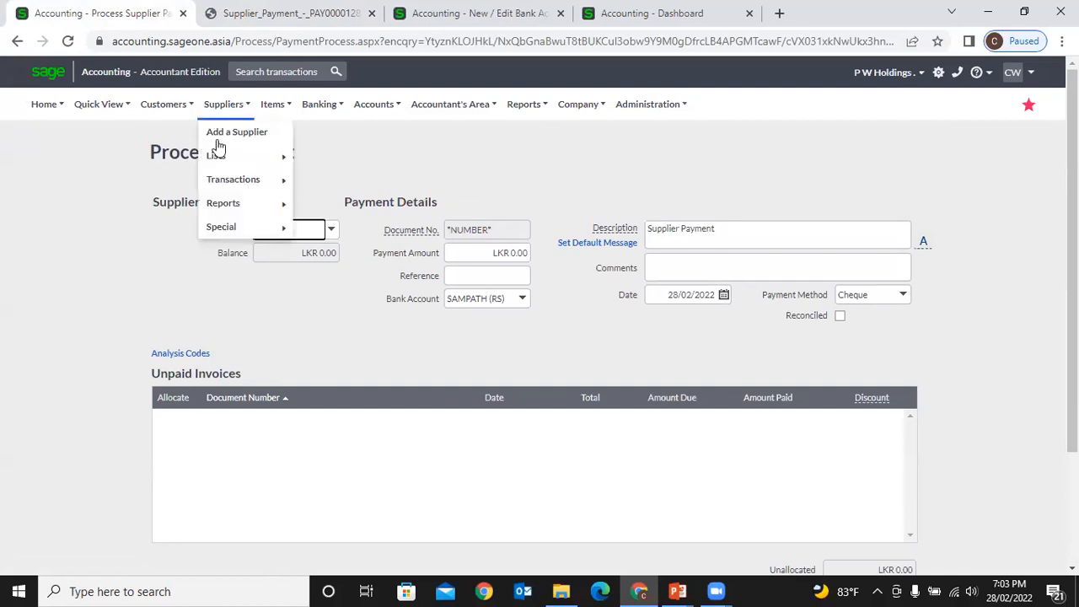
{"action": "mouse_move", "coordinate": [231, 180]}
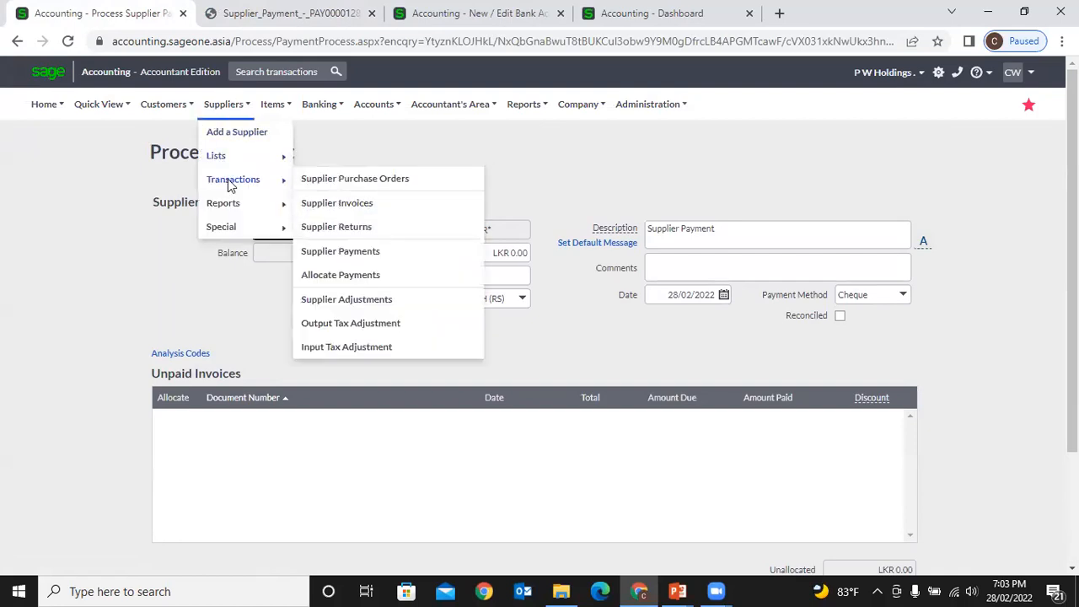
{"action": "left_click", "coordinate": [357, 253]}
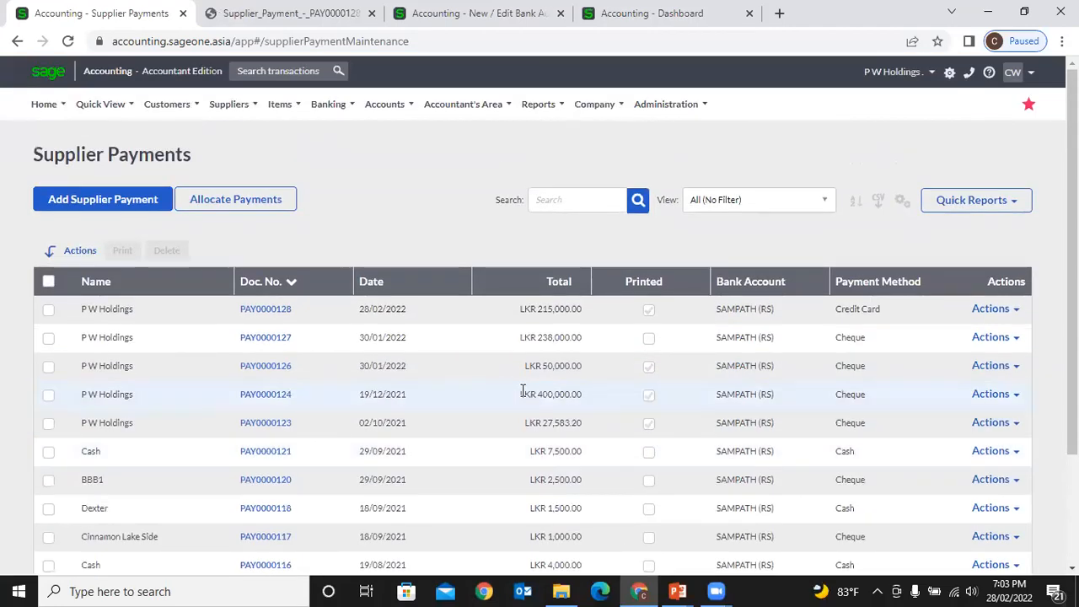
{"action": "left_click", "coordinate": [265, 314]}
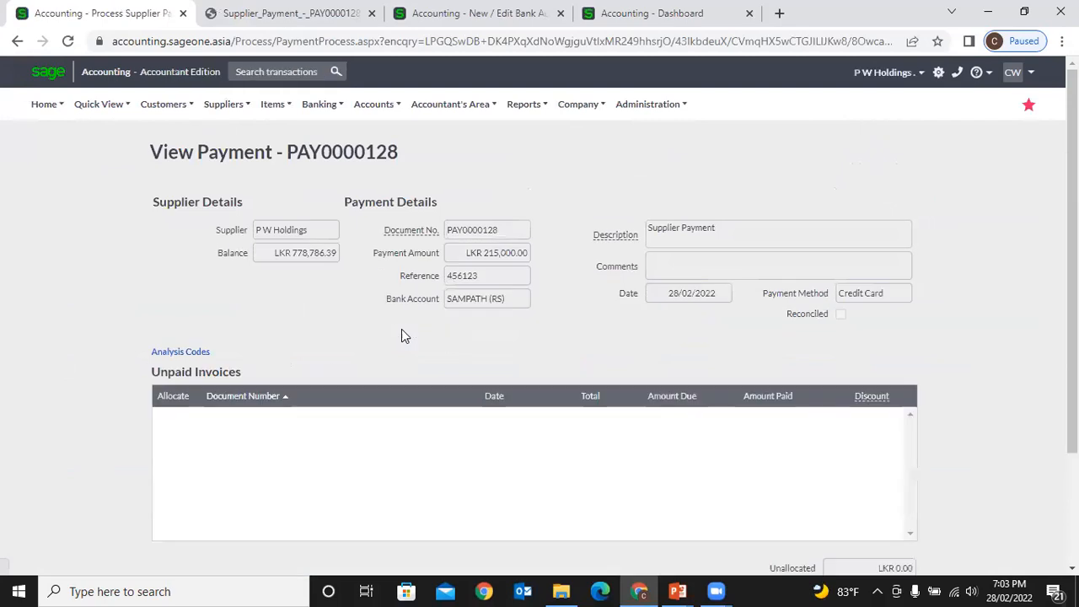
- Print PAY0000128's detailed report, review the PDF, then close both PDF tabs
{"action": "scroll", "coordinate": [401, 335], "scroll_direction": "down", "scroll_amount": 3}
{"action": "left_click", "coordinate": [600, 479]}
{"action": "left_click", "coordinate": [600, 502]}
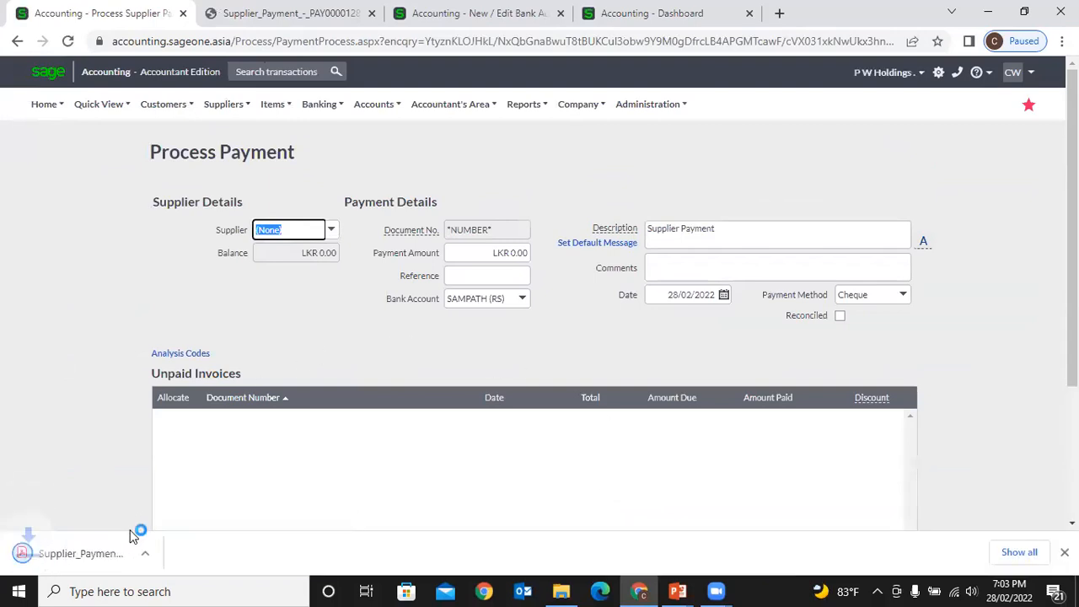
{"action": "left_click", "coordinate": [108, 548]}
{"action": "scroll", "coordinate": [631, 443], "scroll_direction": "down", "scroll_amount": 4}
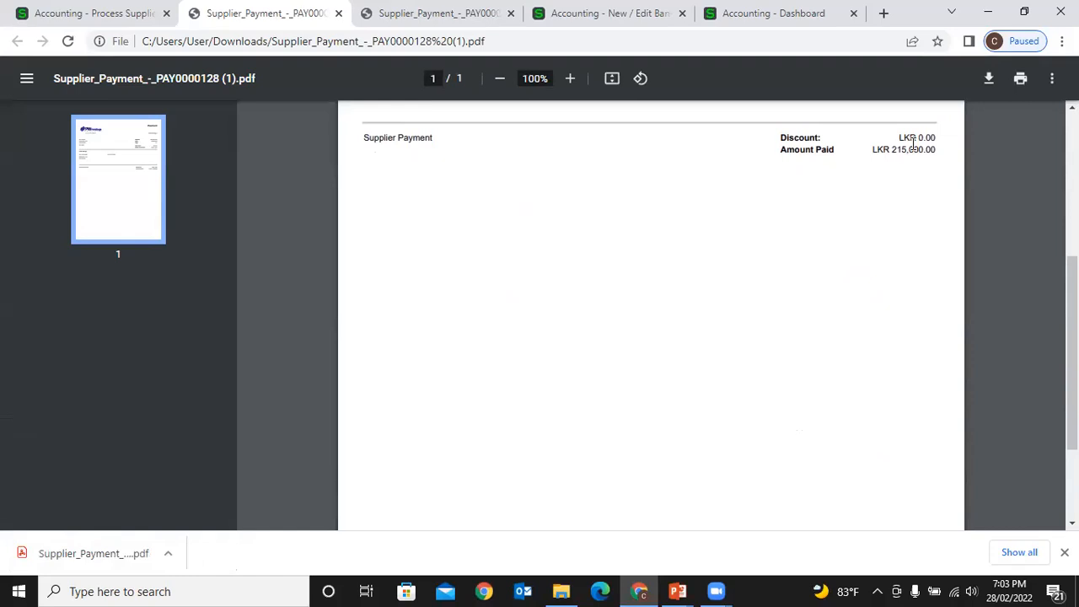
{"action": "scroll", "coordinate": [911, 149], "scroll_direction": "up", "scroll_amount": 4}
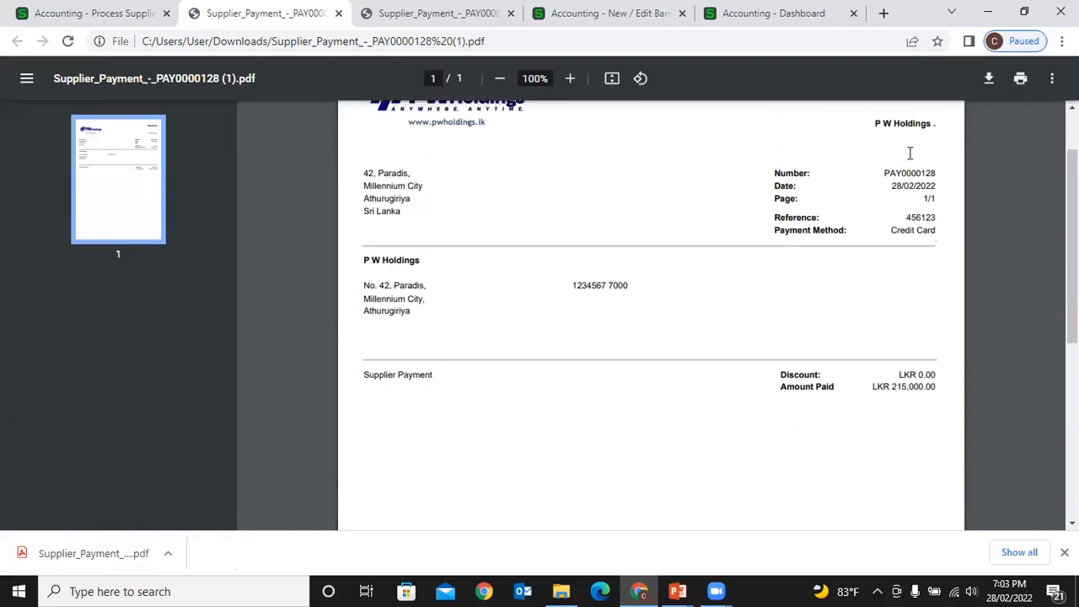
{"action": "left_click", "coordinate": [338, 13]}
{"action": "left_click", "coordinate": [338, 14]}
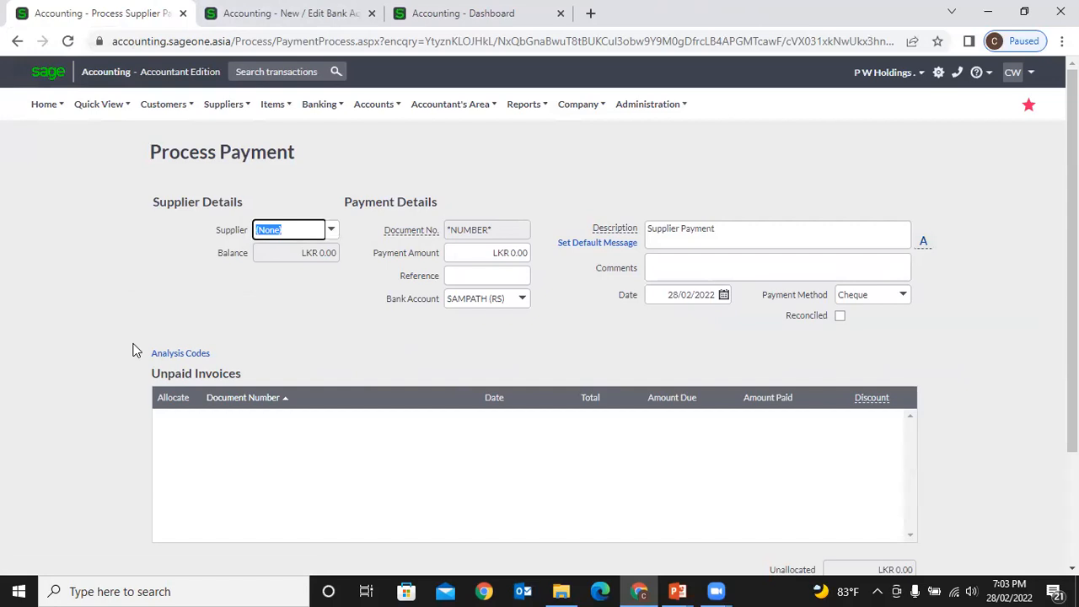
- Select P W Holdings as the new payment's supplier
{"action": "left_click", "coordinate": [331, 231]}
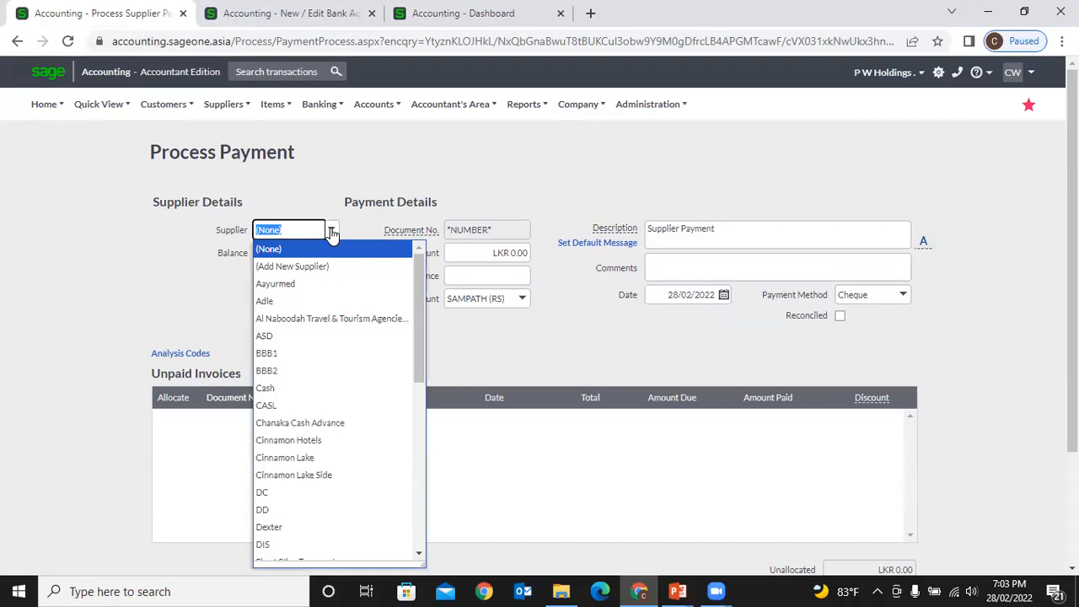
{"action": "type", "text": "P W Holdings"}
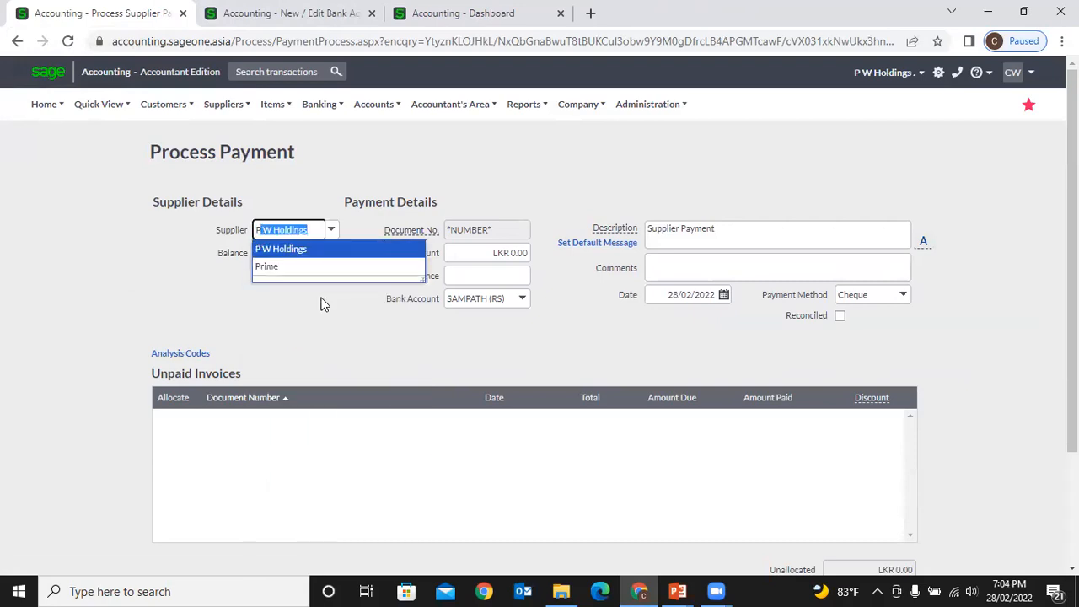
{"action": "left_click", "coordinate": [304, 250]}
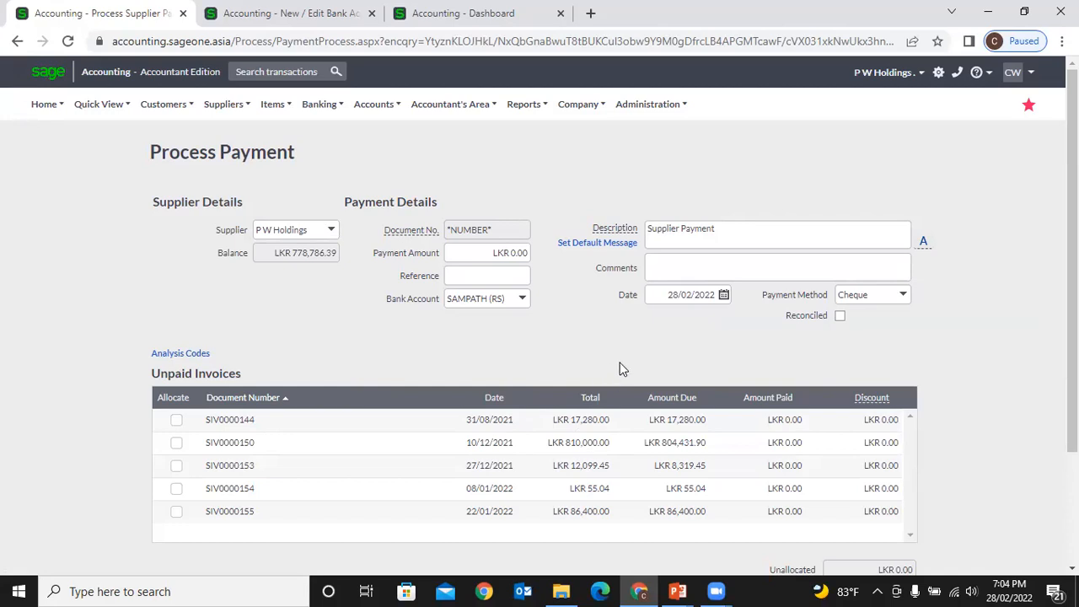
- Leave the discount on invoice SIV0000144 at 0.00
{"action": "left_click", "coordinate": [867, 421]}
{"action": "mouse_move", "coordinate": [869, 399]}
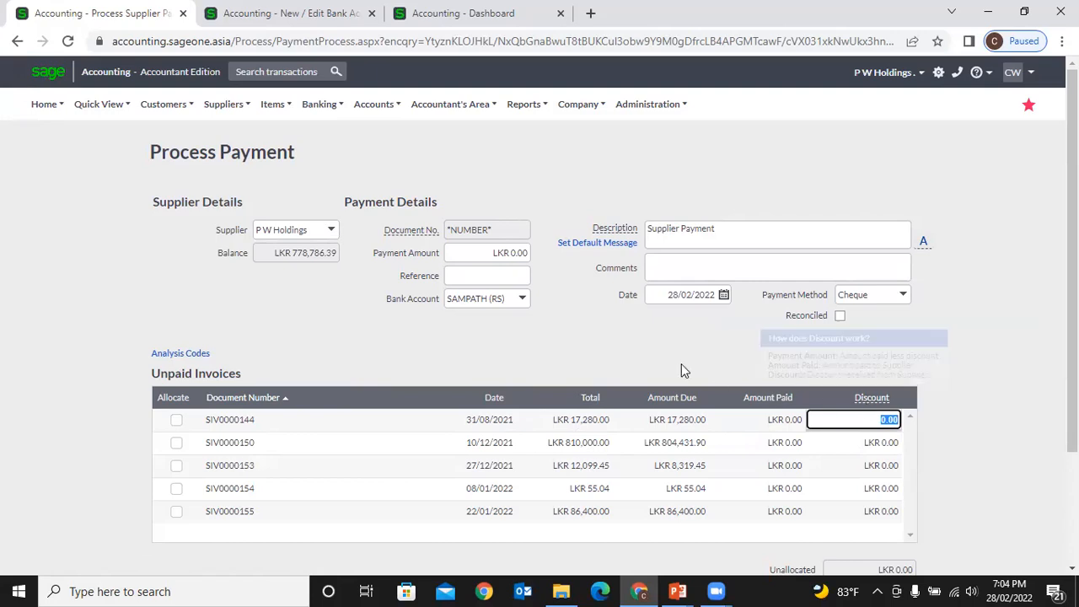
{"action": "left_click", "coordinate": [652, 353]}
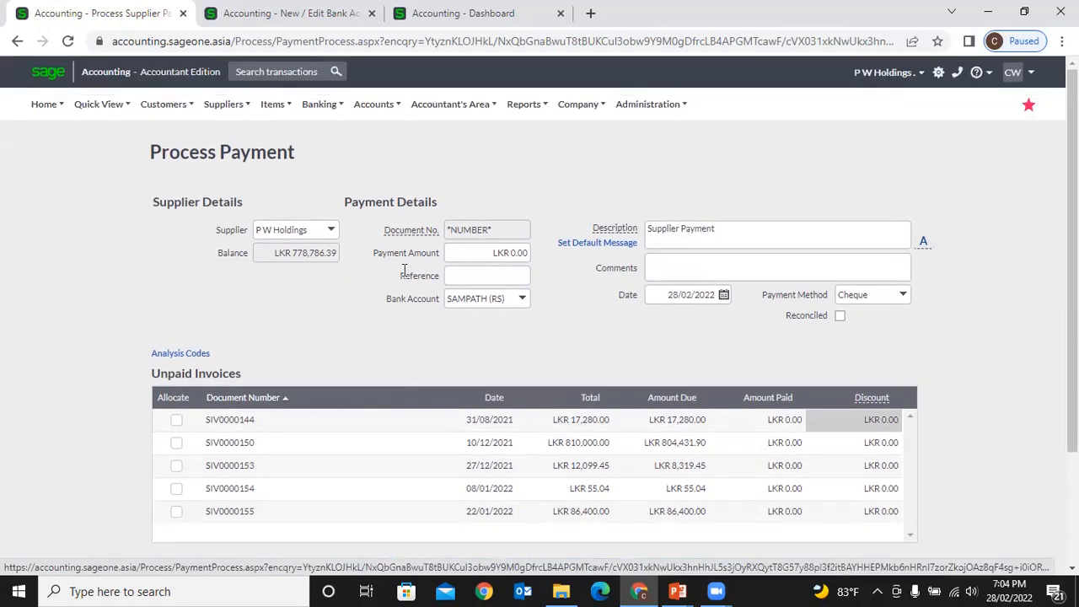
{"action": "left_click", "coordinate": [330, 234]}
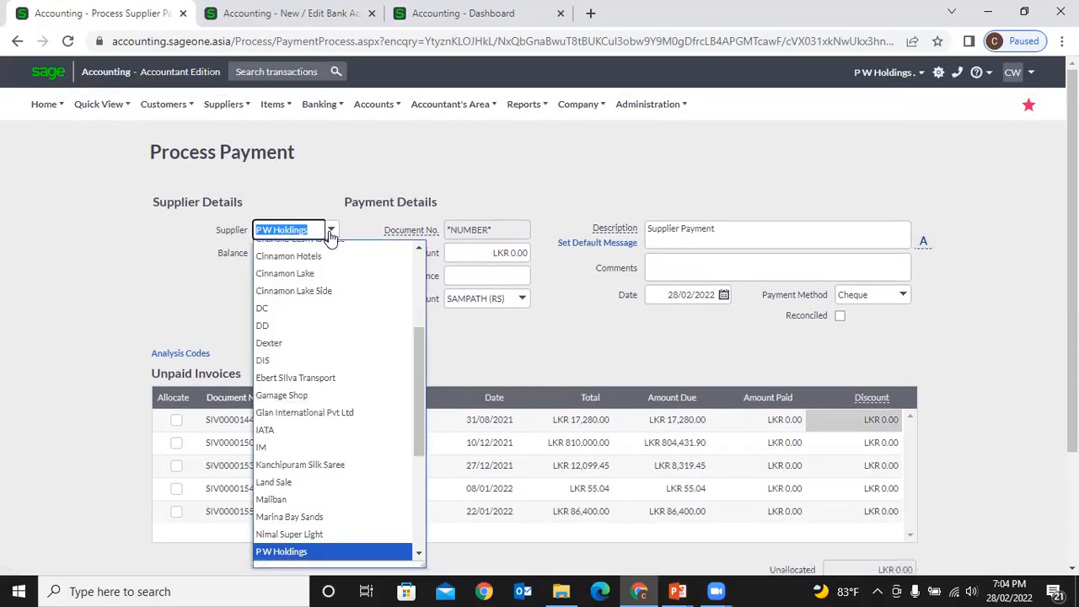
{"action": "scroll", "coordinate": [333, 278], "scroll_direction": "up", "scroll_amount": 10}
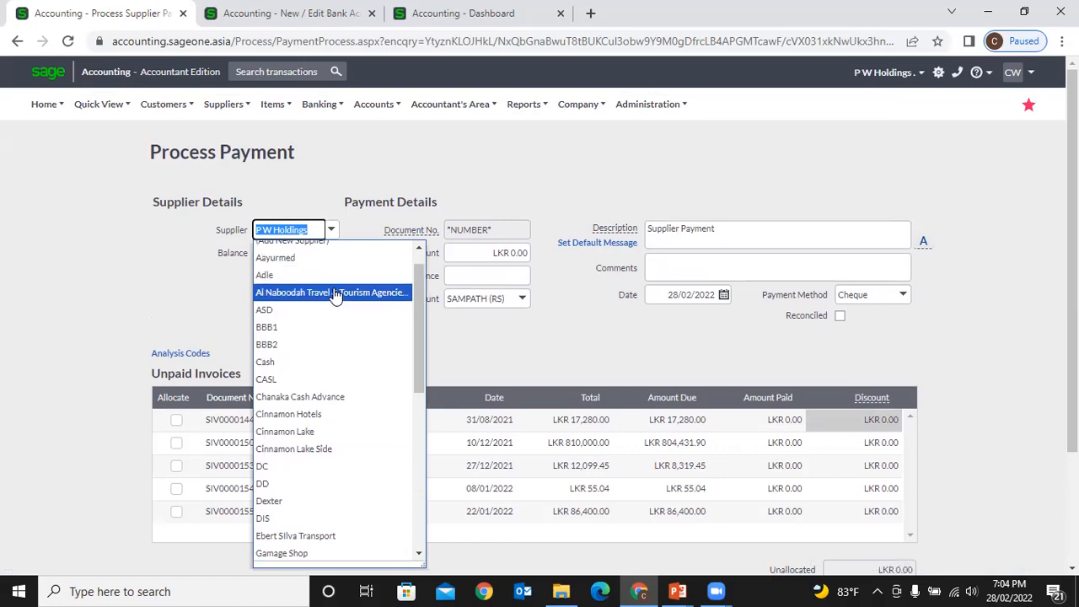
{"action": "left_click", "coordinate": [333, 288]}
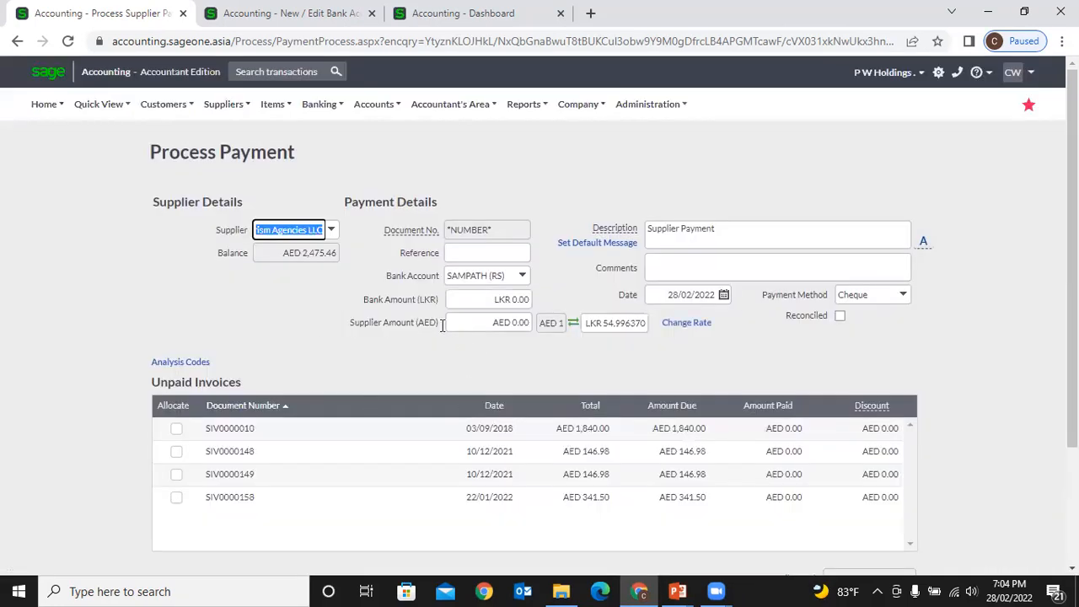
{"action": "left_click", "coordinate": [467, 328]}
{"action": "left_click", "coordinate": [624, 325]}
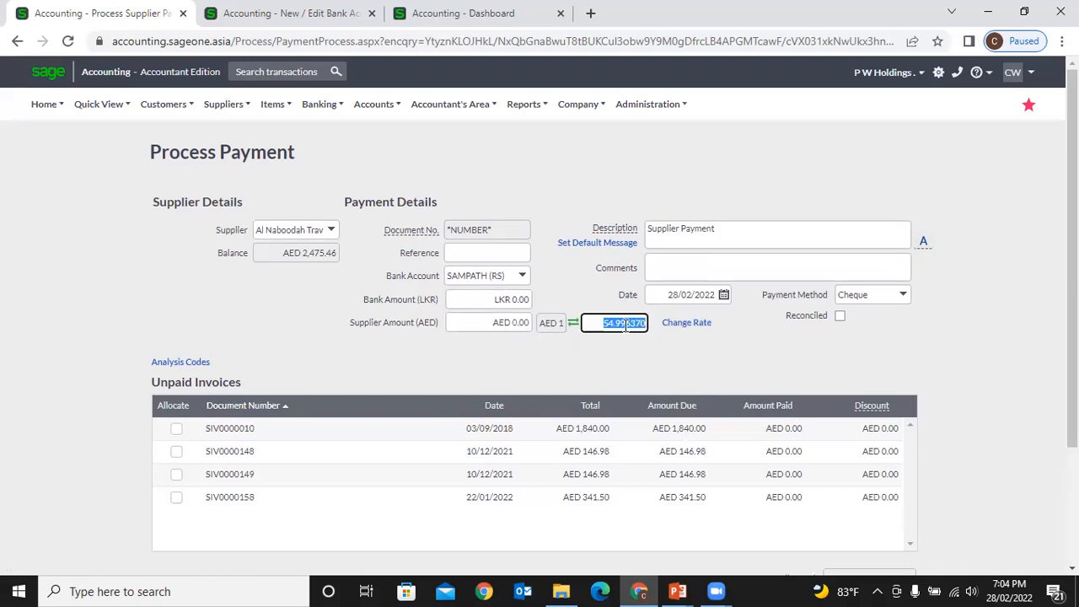
{"action": "left_click", "coordinate": [520, 322]}
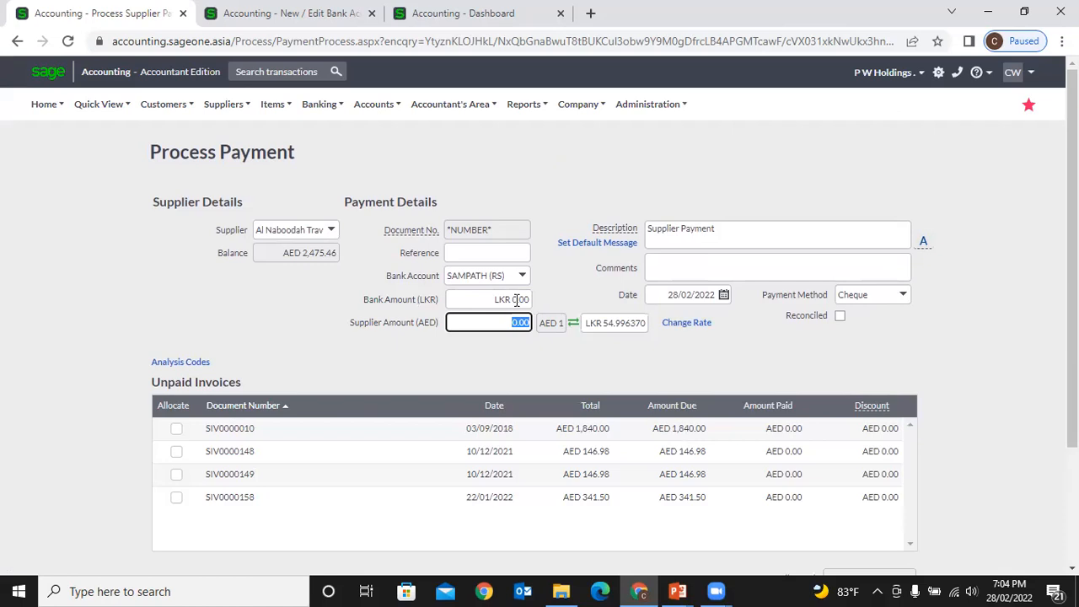
{"action": "left_click", "coordinate": [520, 300]}
{"action": "left_click", "coordinate": [505, 356]}
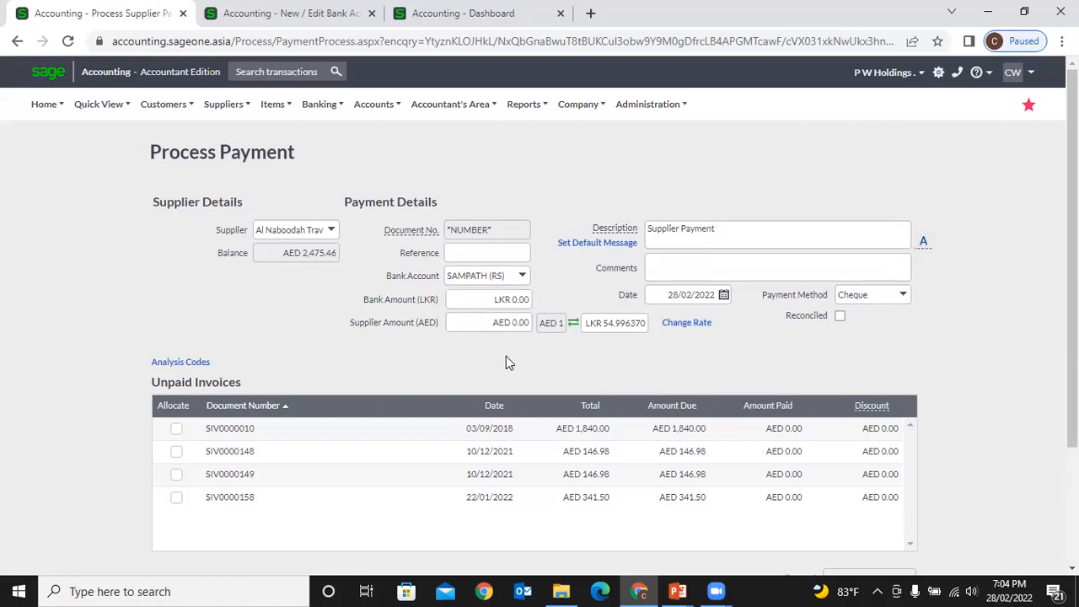
{"action": "scroll", "coordinate": [505, 356], "scroll_direction": "down", "scroll_amount": 3}
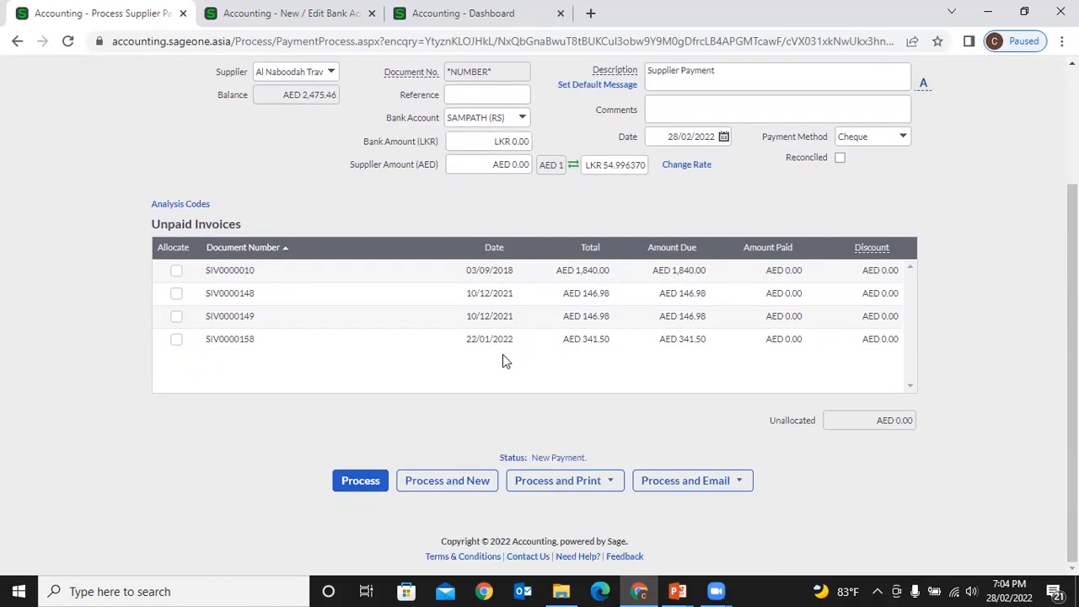
{"action": "scroll", "coordinate": [502, 354], "scroll_direction": "up", "scroll_amount": 3}
{"action": "left_click", "coordinate": [614, 322]}
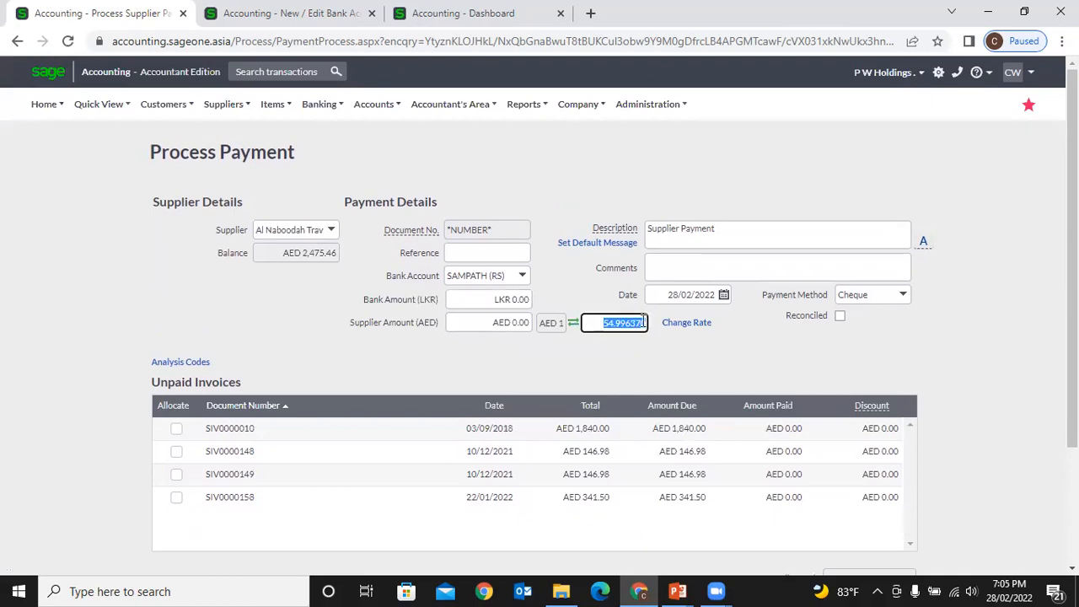
{"action": "left_click", "coordinate": [507, 317]}
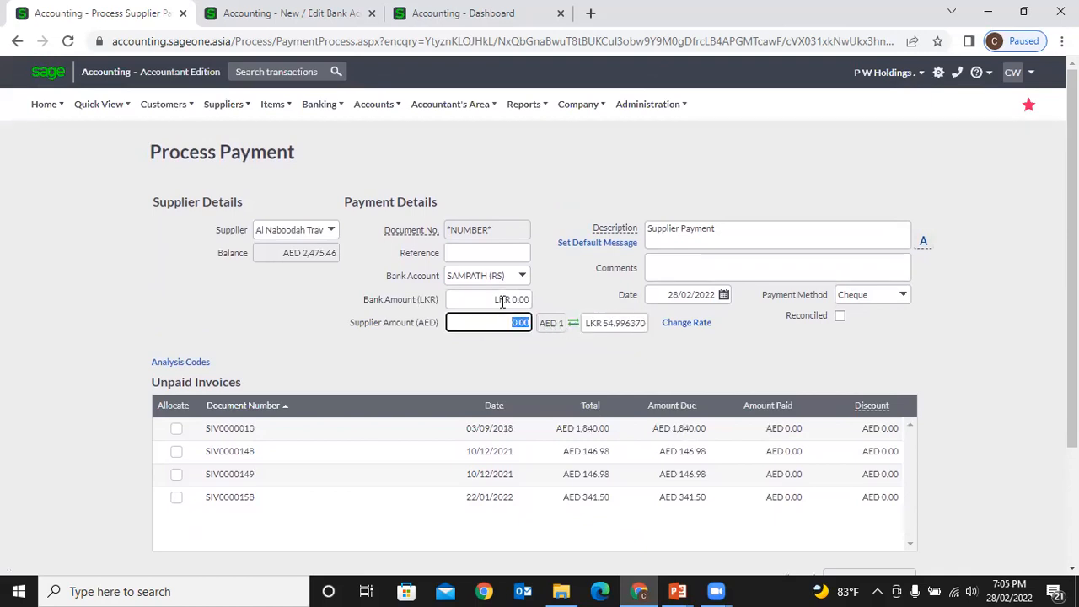
{"action": "left_click", "coordinate": [502, 301]}
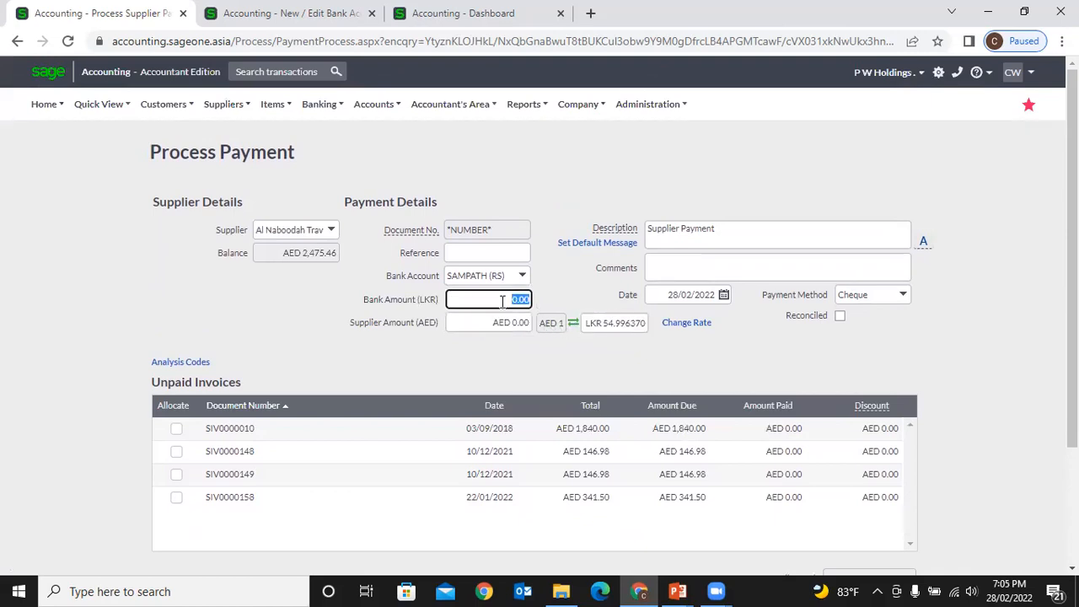
{"action": "left_click", "coordinate": [672, 326]}
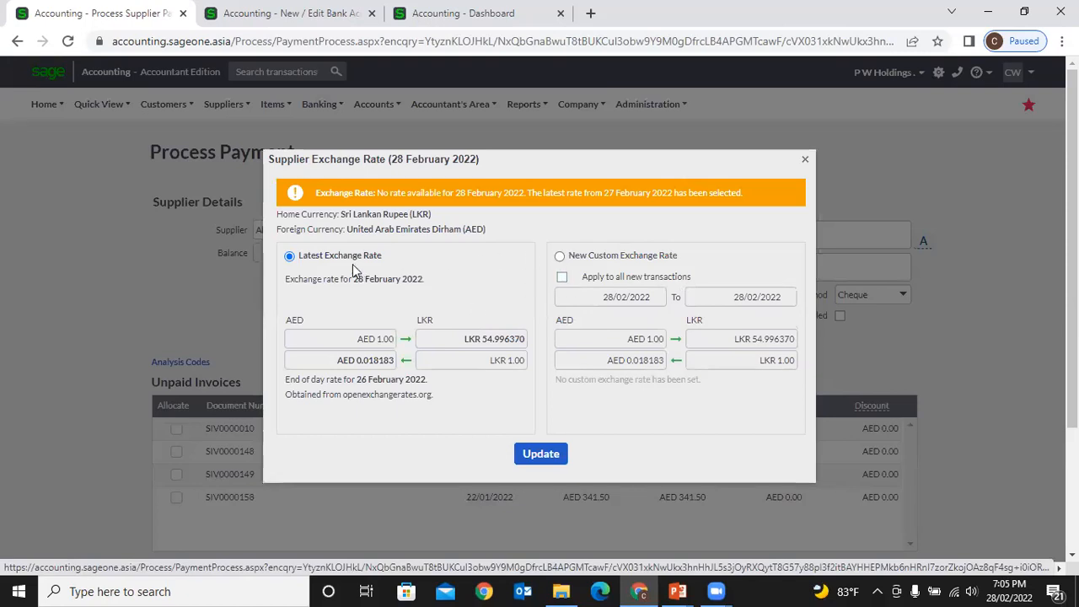
{"action": "left_click", "coordinate": [559, 256]}
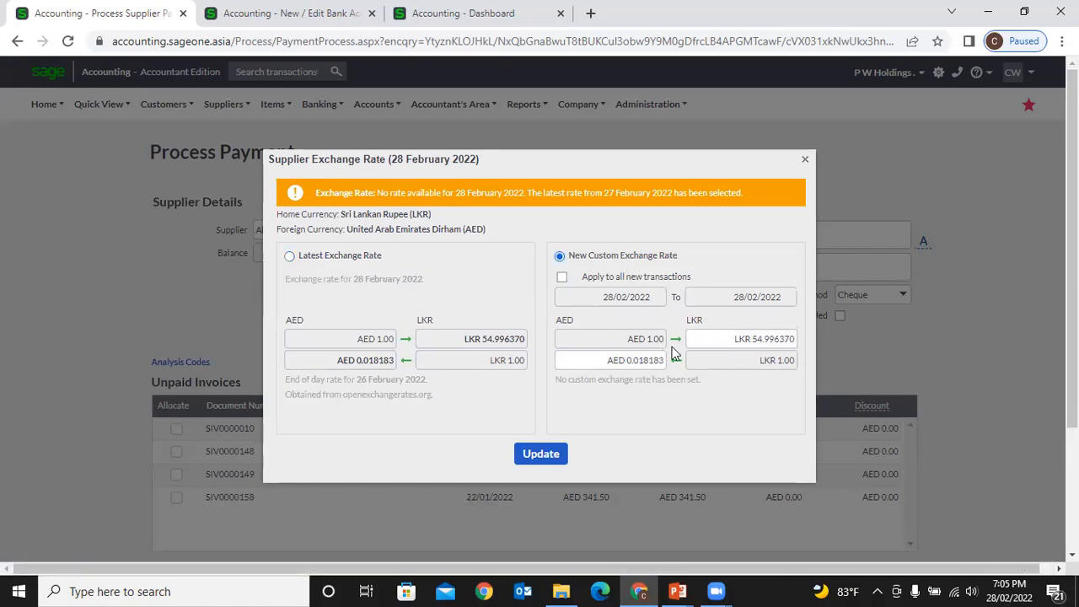
{"action": "left_click", "coordinate": [805, 160]}
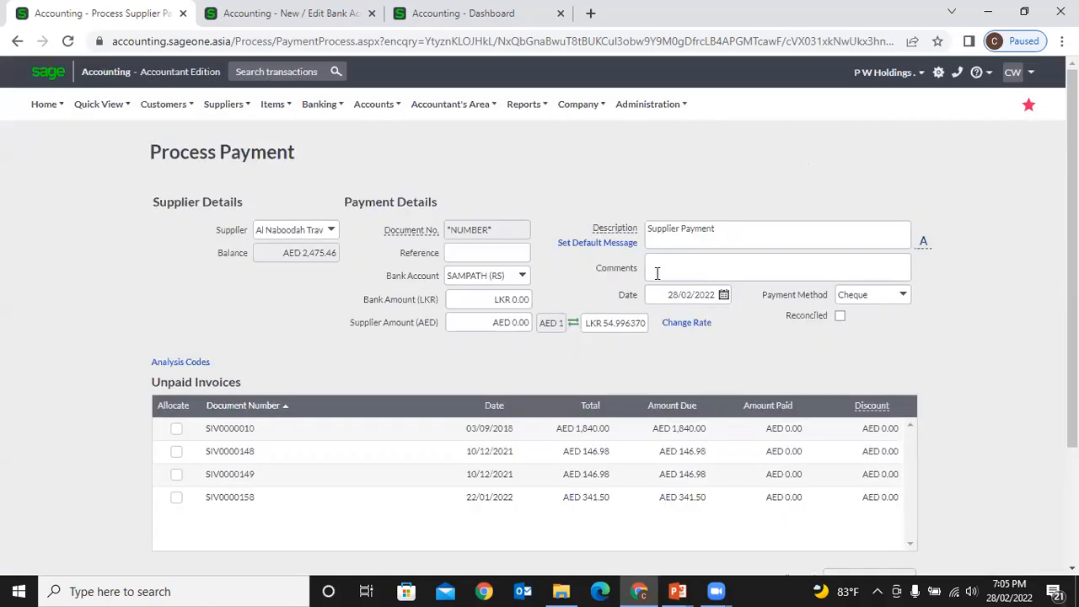
{"action": "scroll", "coordinate": [656, 272], "scroll_direction": "down", "scroll_amount": 1}
{"action": "scroll", "coordinate": [658, 278], "scroll_direction": "up", "scroll_amount": 1}
{"action": "scroll", "coordinate": [657, 275], "scroll_direction": "up", "scroll_amount": 1}
- Go to Suppliers > Transactions > Supplier Payments, confirming Leave to discard the unsaved form
{"action": "left_click", "coordinate": [222, 117]}
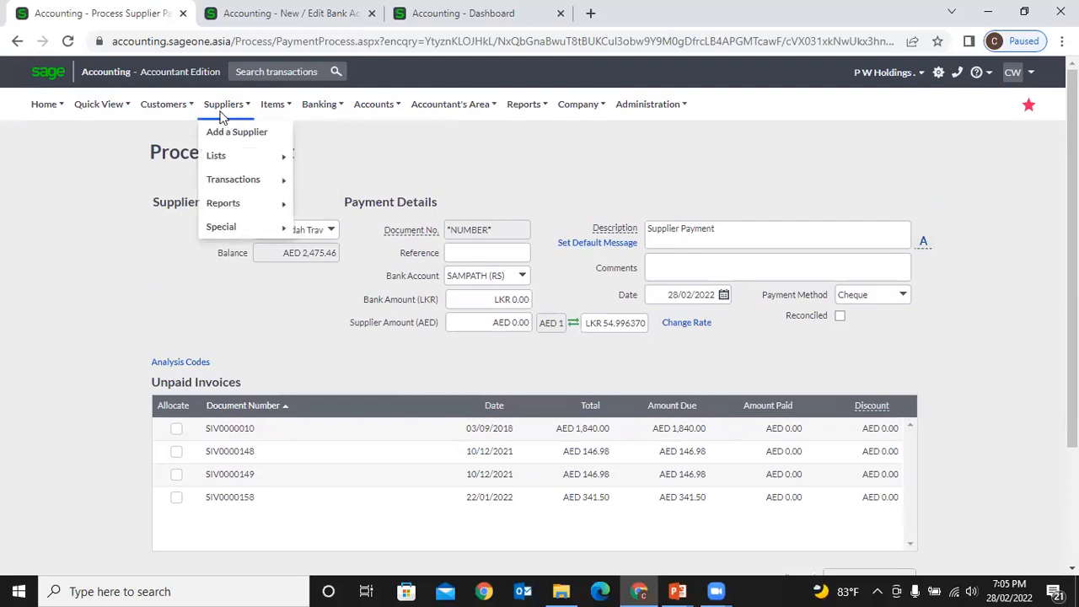
{"action": "mouse_move", "coordinate": [229, 179]}
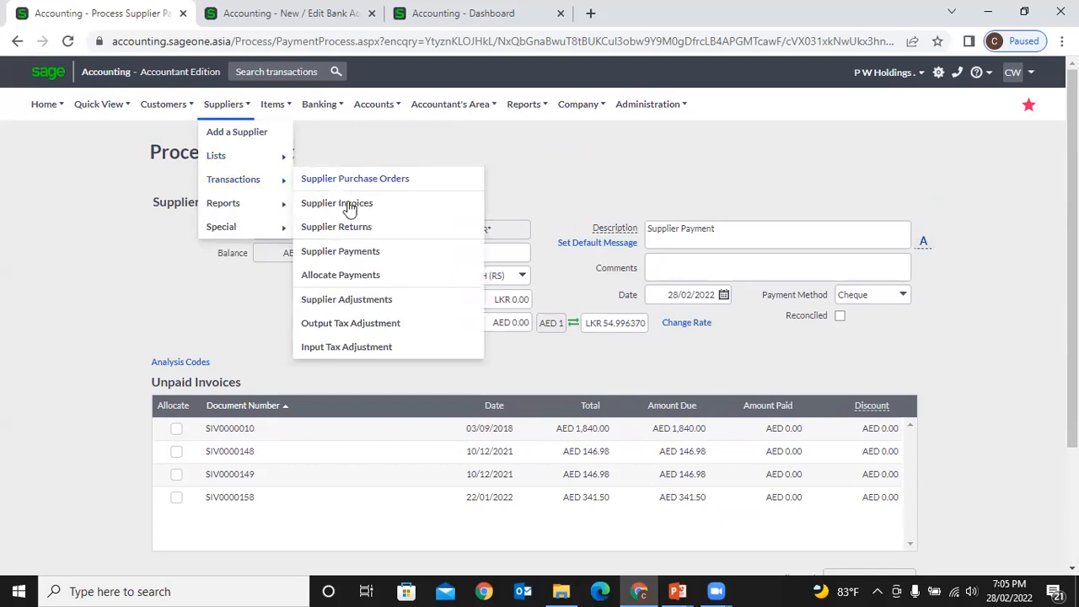
{"action": "left_click", "coordinate": [358, 260]}
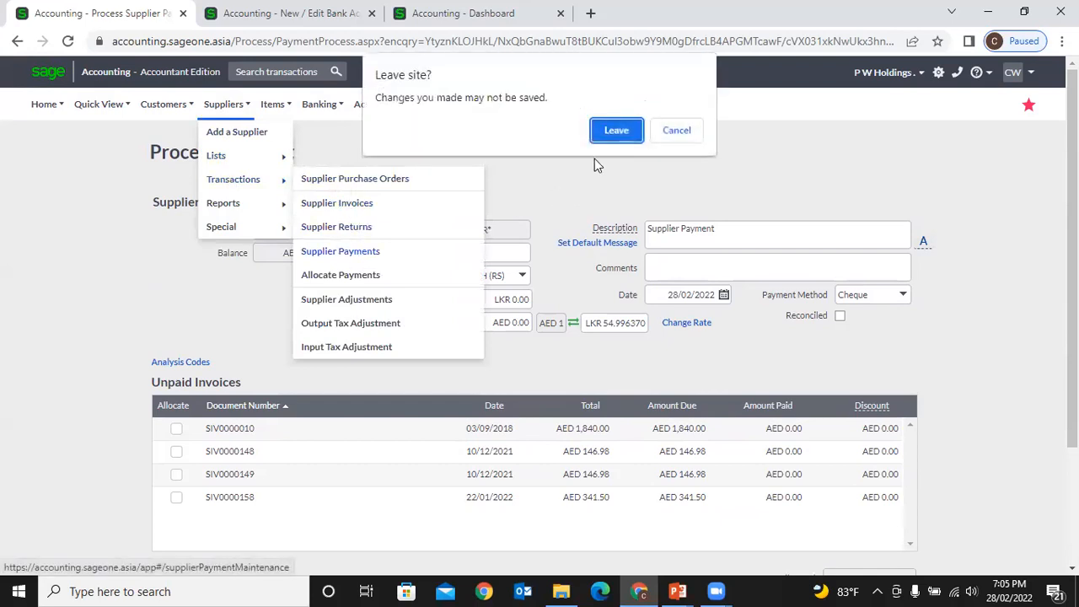
{"action": "left_click", "coordinate": [614, 133]}
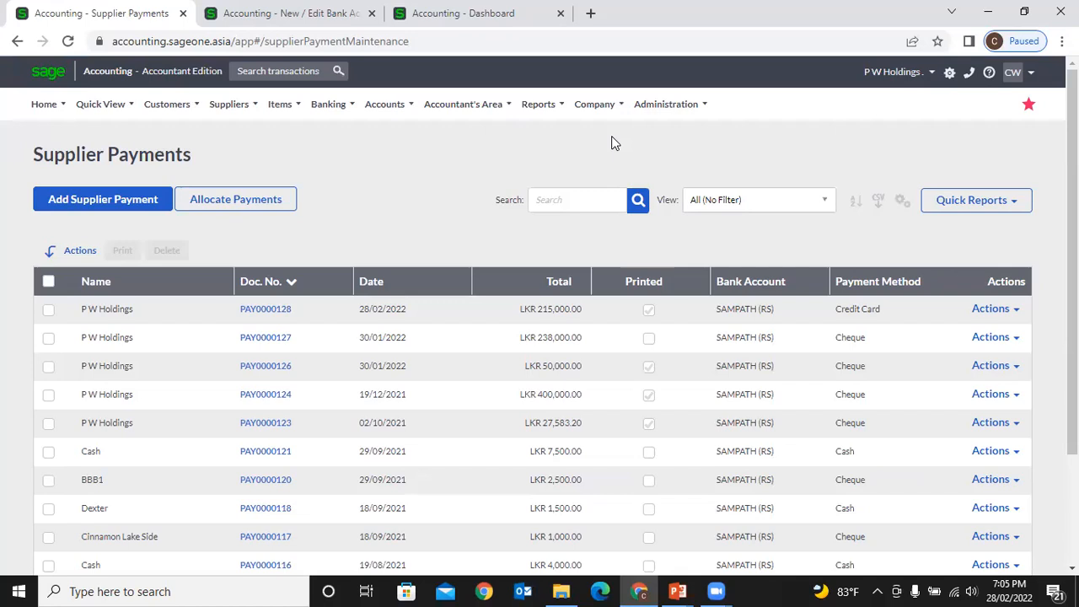
- Filter payments to Dated this month, then reset the view to All (No Filter)
{"action": "left_click", "coordinate": [590, 203]}
{"action": "left_click", "coordinate": [801, 203]}
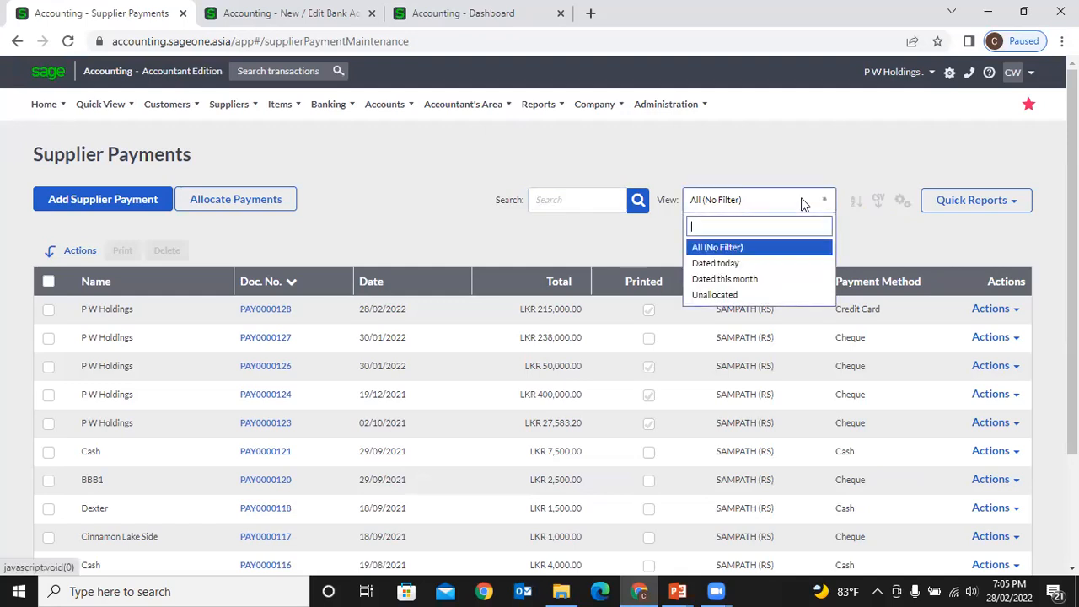
{"action": "left_click", "coordinate": [763, 278]}
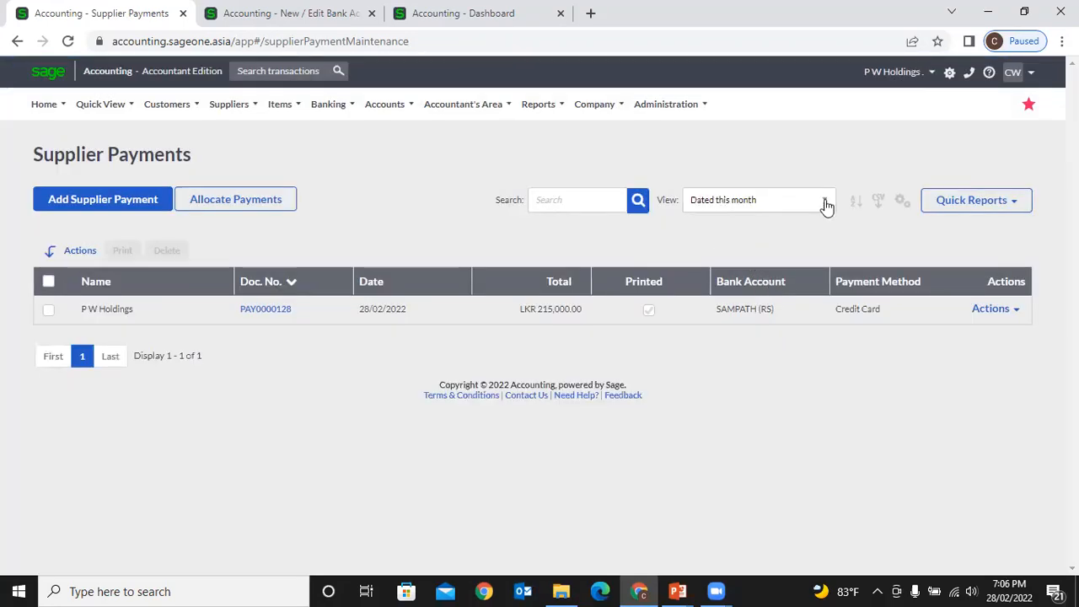
{"action": "left_click", "coordinate": [825, 204]}
{"action": "left_click", "coordinate": [770, 248]}
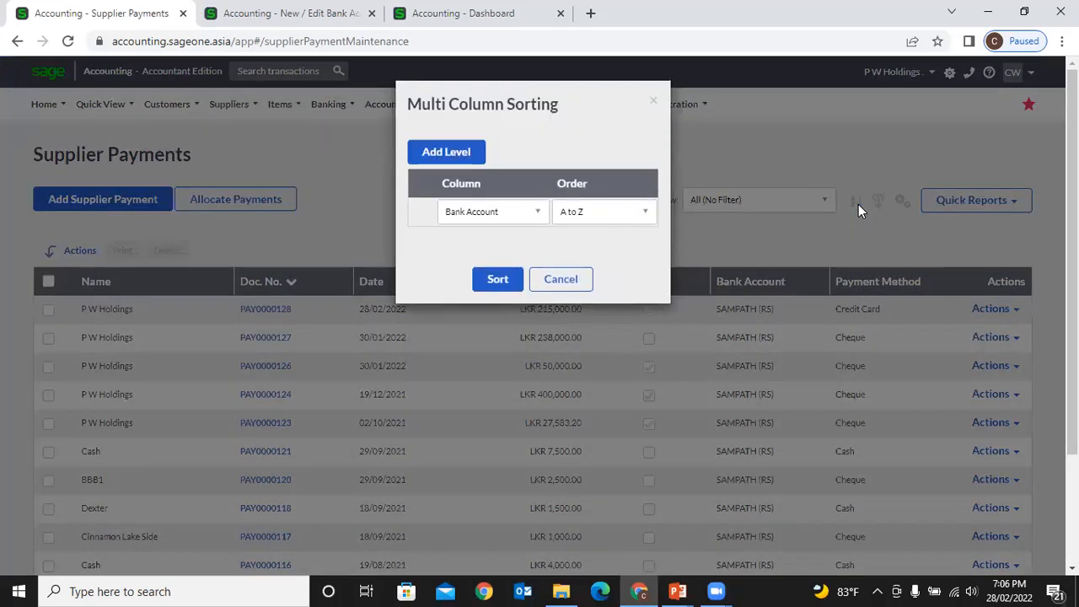
- Add a second sort level by Name and apply the multi-column sort
{"action": "left_click", "coordinate": [482, 151]}
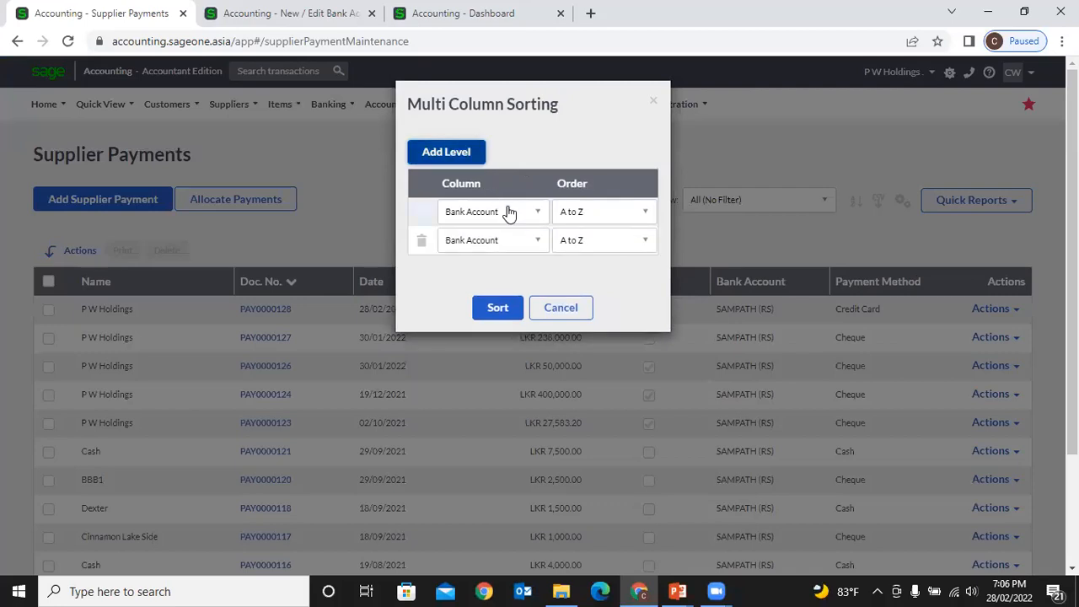
{"action": "left_click", "coordinate": [513, 240]}
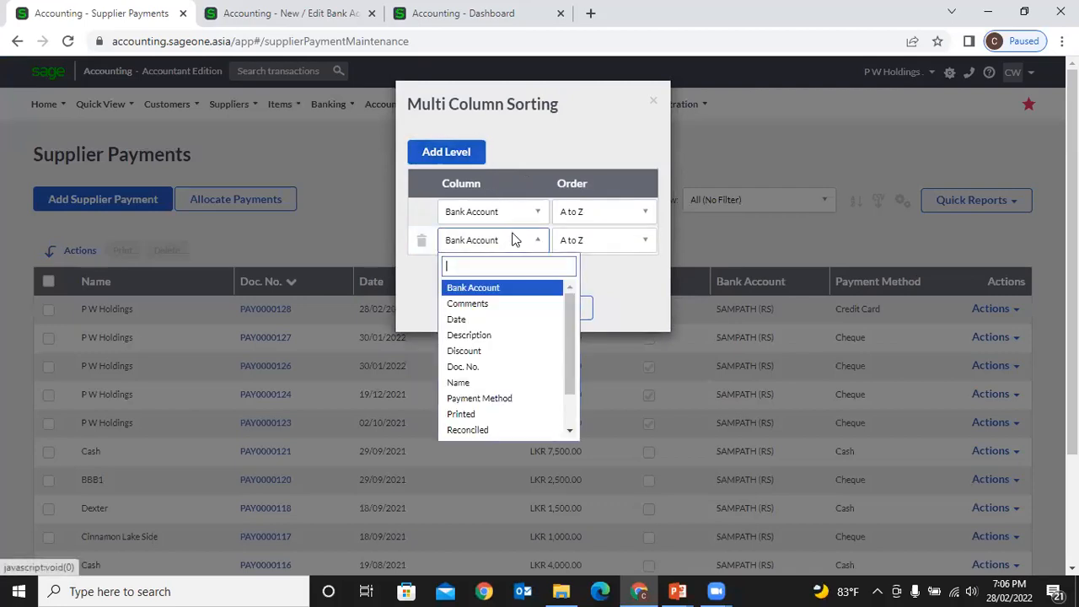
{"action": "left_click", "coordinate": [495, 390]}
{"action": "left_click", "coordinate": [499, 313]}
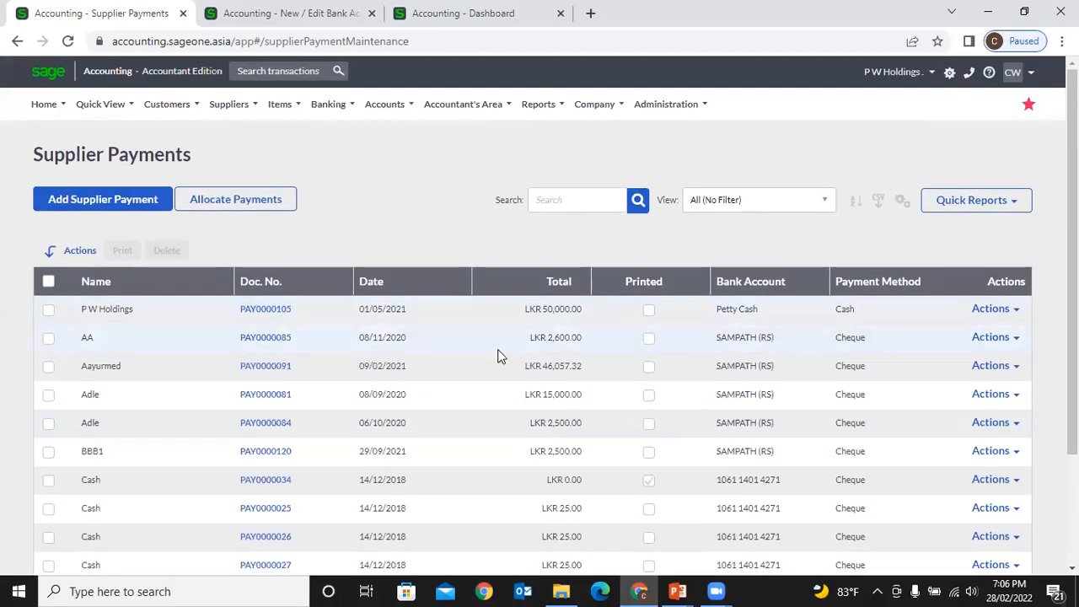
- Tick payments PAY0000105 and PAY0000085, and check the first row's Actions menu
{"action": "left_click", "coordinate": [48, 309]}
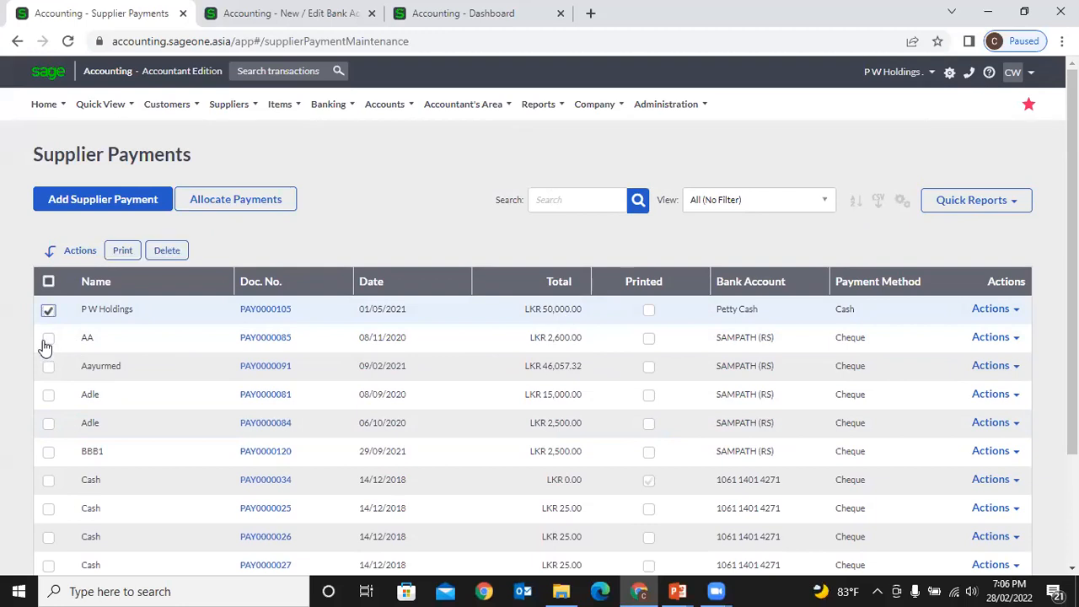
{"action": "left_click", "coordinate": [48, 337]}
{"action": "left_click", "coordinate": [1006, 312]}
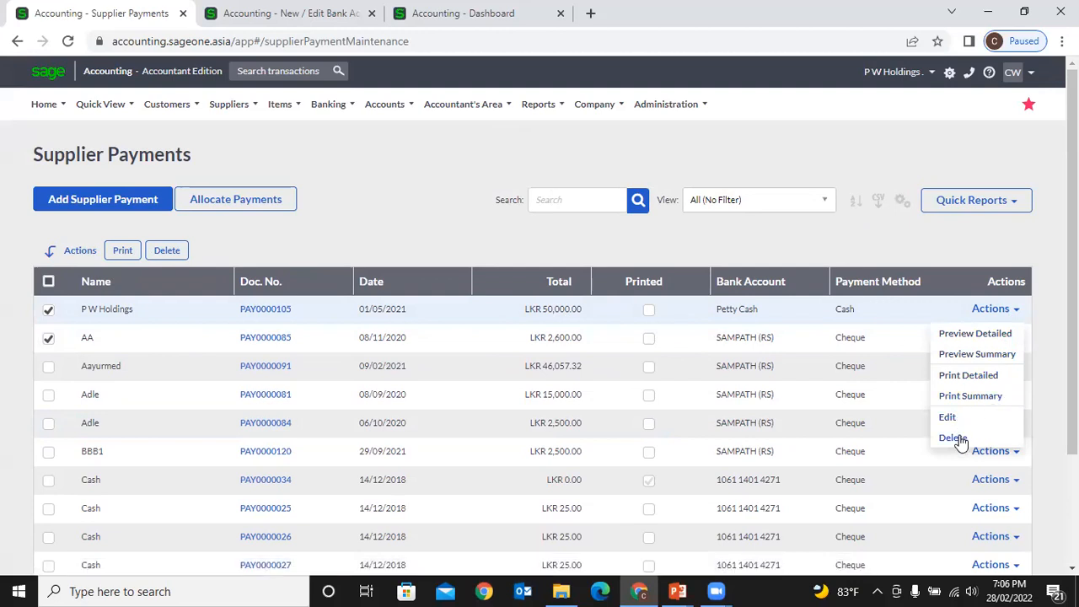
{"action": "left_click", "coordinate": [398, 184]}
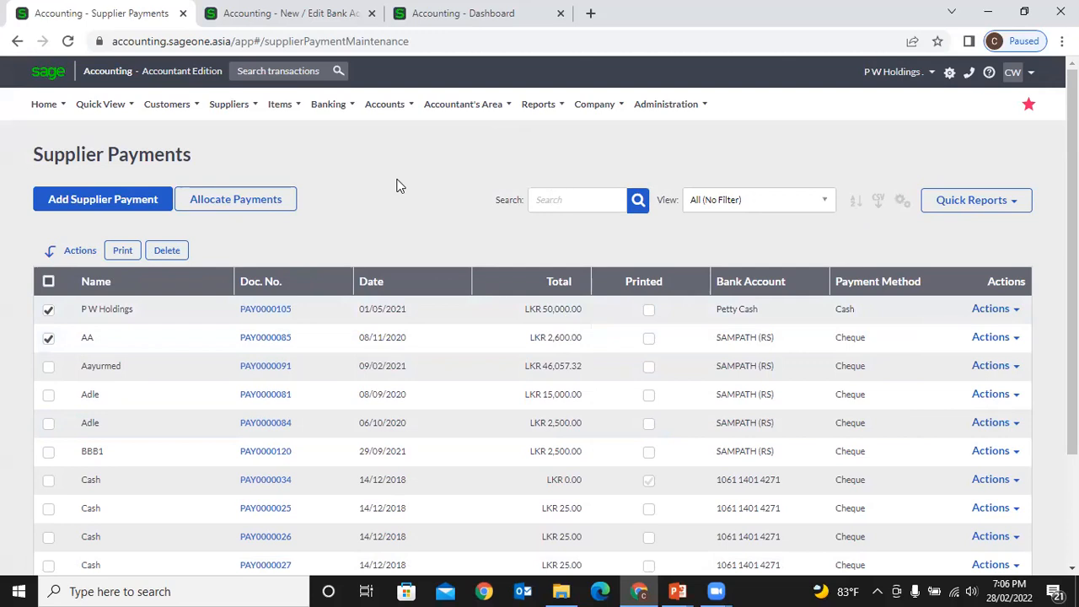
{"action": "left_click", "coordinate": [1014, 310]}
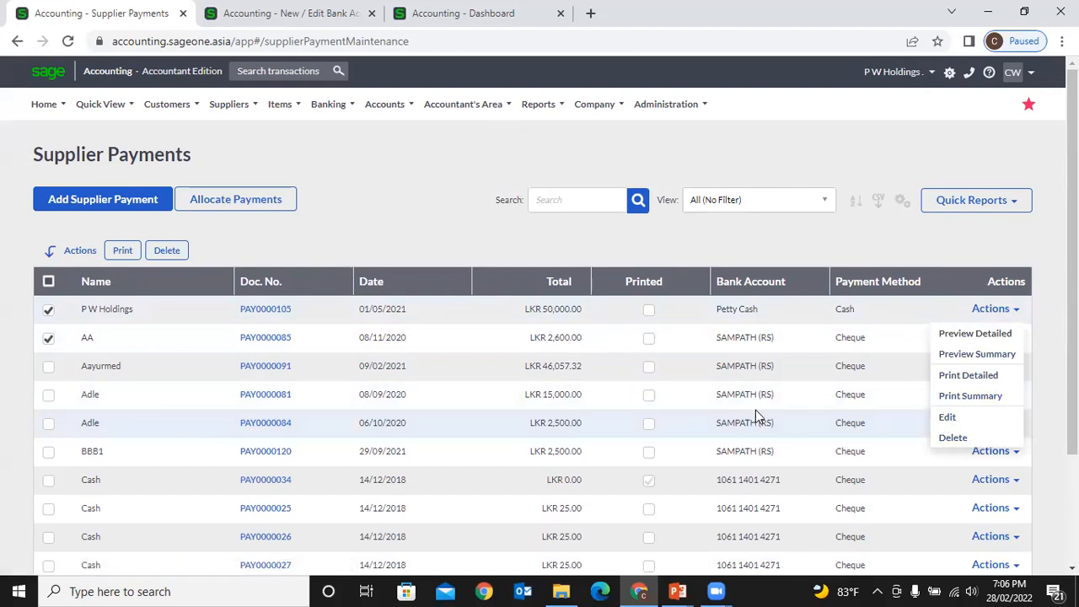
{"action": "left_click", "coordinate": [502, 252]}
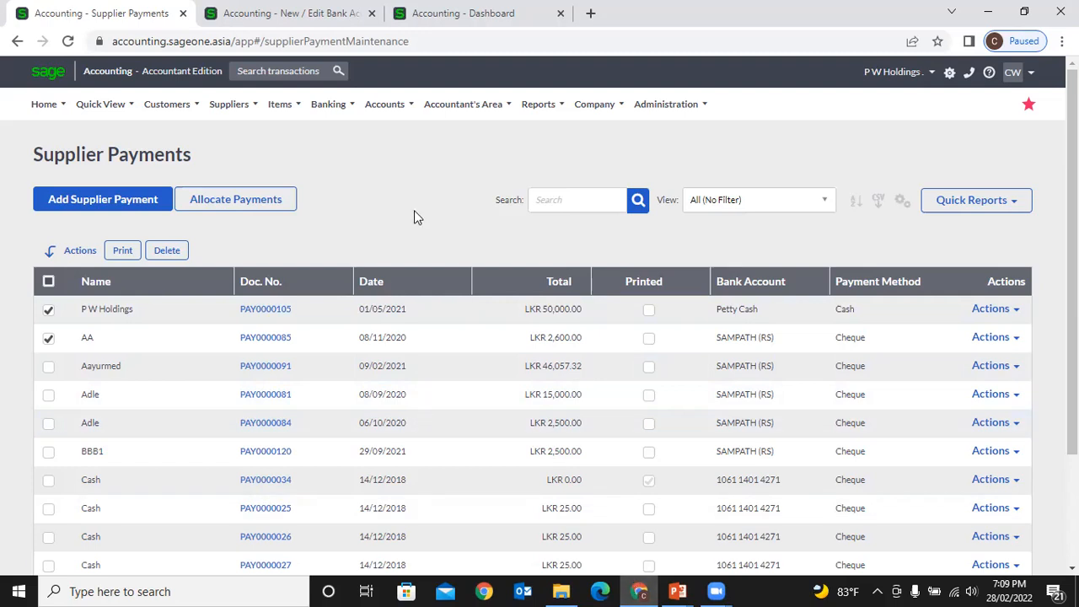
- Open Suppliers > Transactions > Allocate Payments for the supplier Allocations page
{"action": "left_click", "coordinate": [228, 103]}
{"action": "mouse_move", "coordinate": [247, 192]}
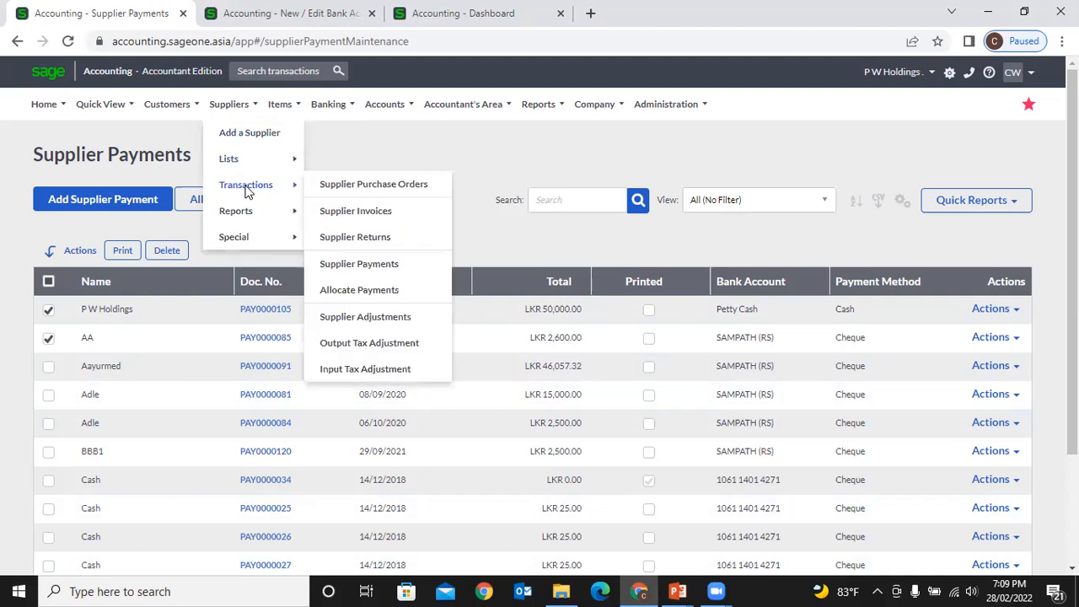
{"action": "left_click", "coordinate": [395, 290]}
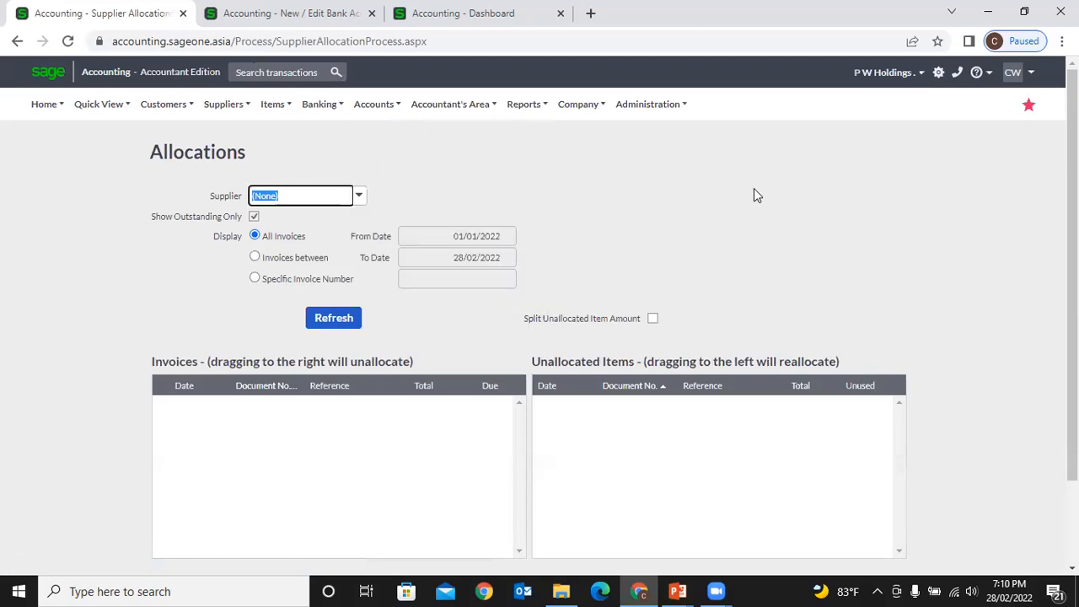
- Switch to the SAMPATH (RS) Edit Bank Account tab and bring up Suppliers > Reports
{"action": "left_click", "coordinate": [251, 15]}
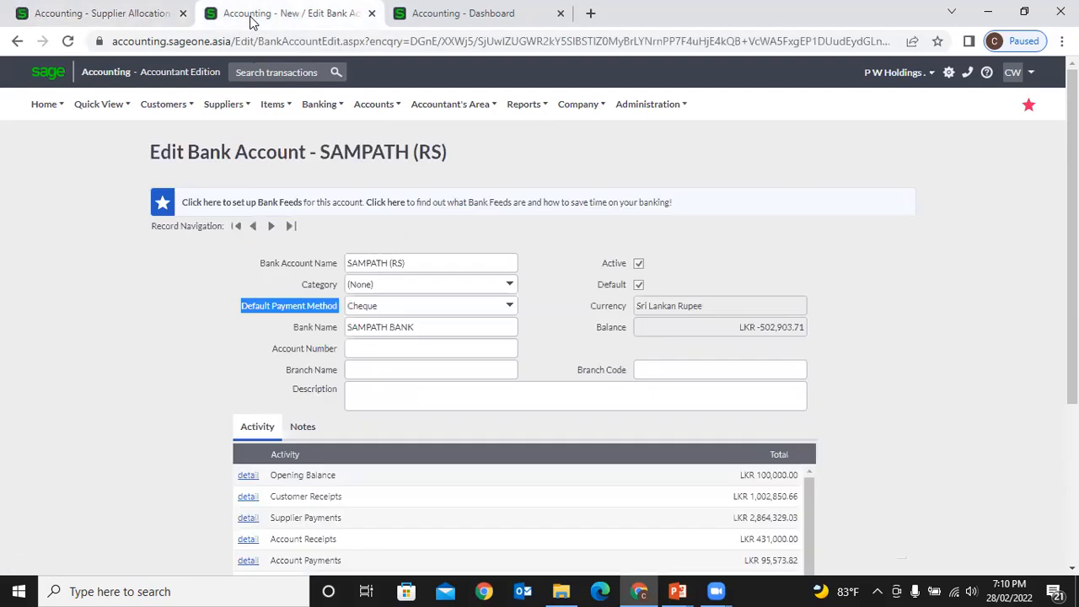
{"action": "mouse_move", "coordinate": [227, 123]}
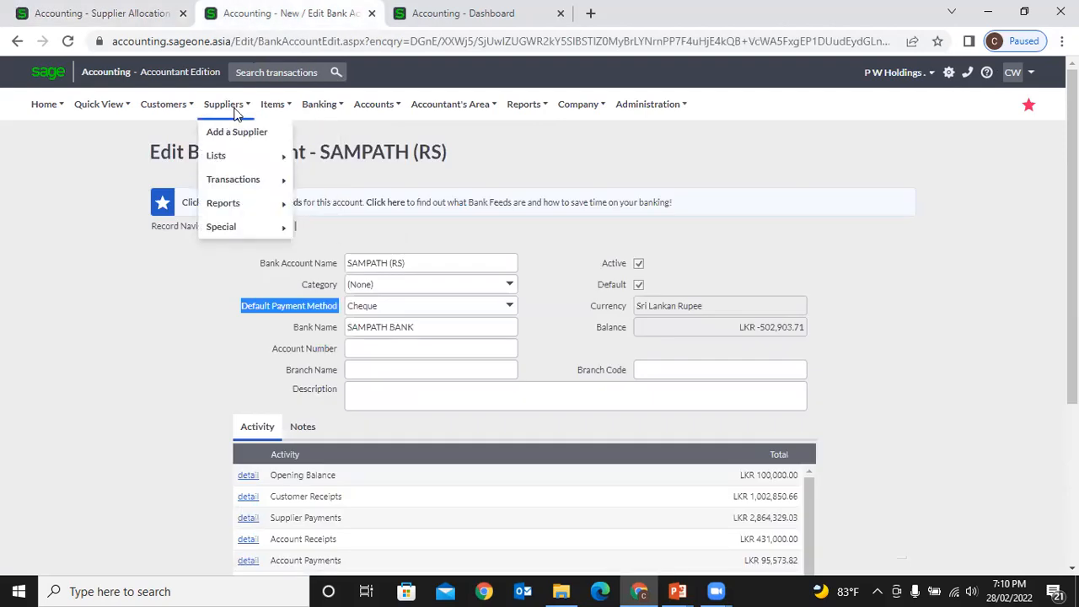
{"action": "mouse_move", "coordinate": [242, 204]}
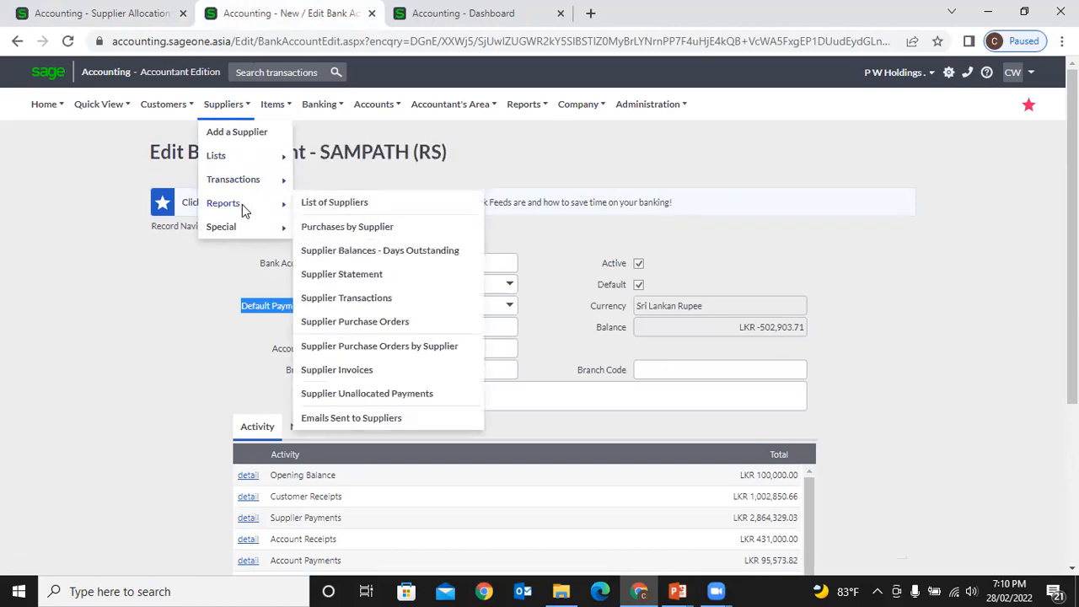
- Run the Supplier Balances - Days Outstanding report with detailed lines
{"action": "left_click", "coordinate": [420, 251]}
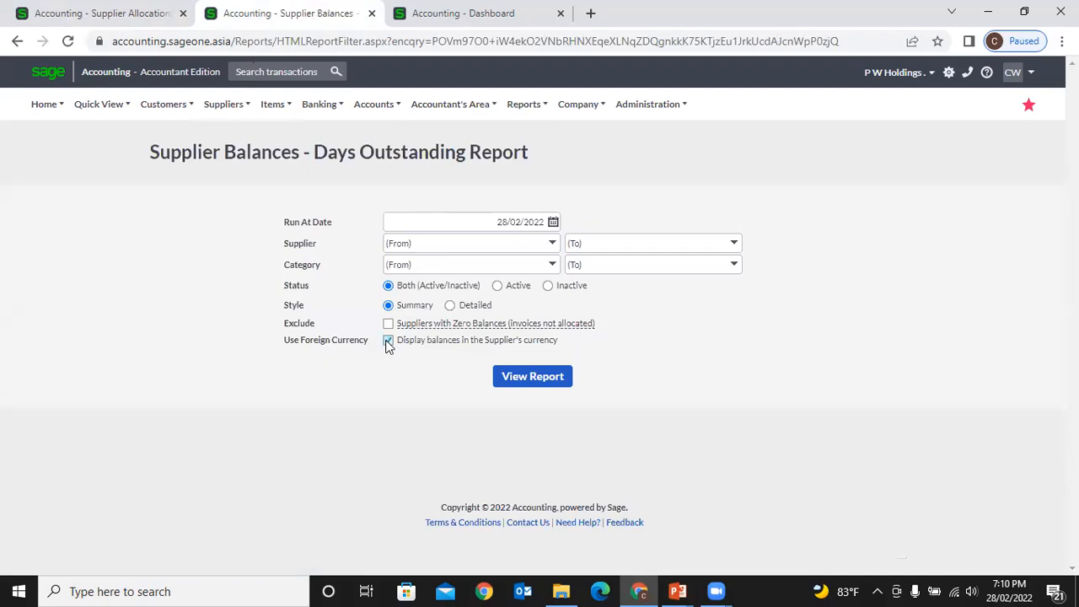
{"action": "left_click", "coordinate": [450, 306]}
{"action": "left_click", "coordinate": [563, 376]}
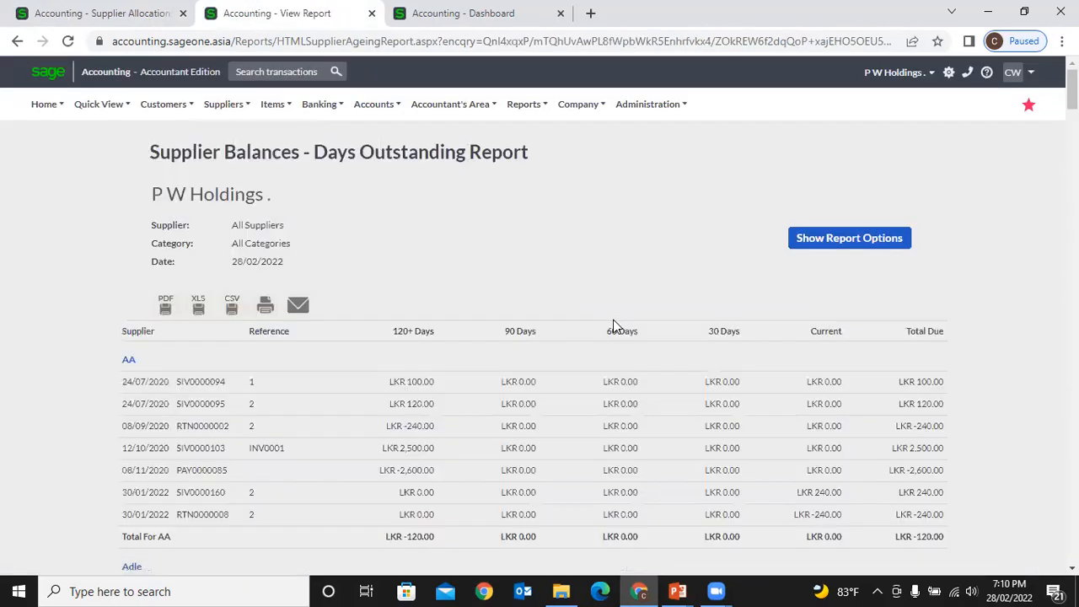
- Scroll past P W Holdings' LKR 778,786.39 due to Sage Online's LKR 195,600.00 total
{"action": "scroll", "coordinate": [613, 319], "scroll_direction": "down", "scroll_amount": 2}
{"action": "scroll", "coordinate": [613, 321], "scroll_direction": "down", "scroll_amount": 3}
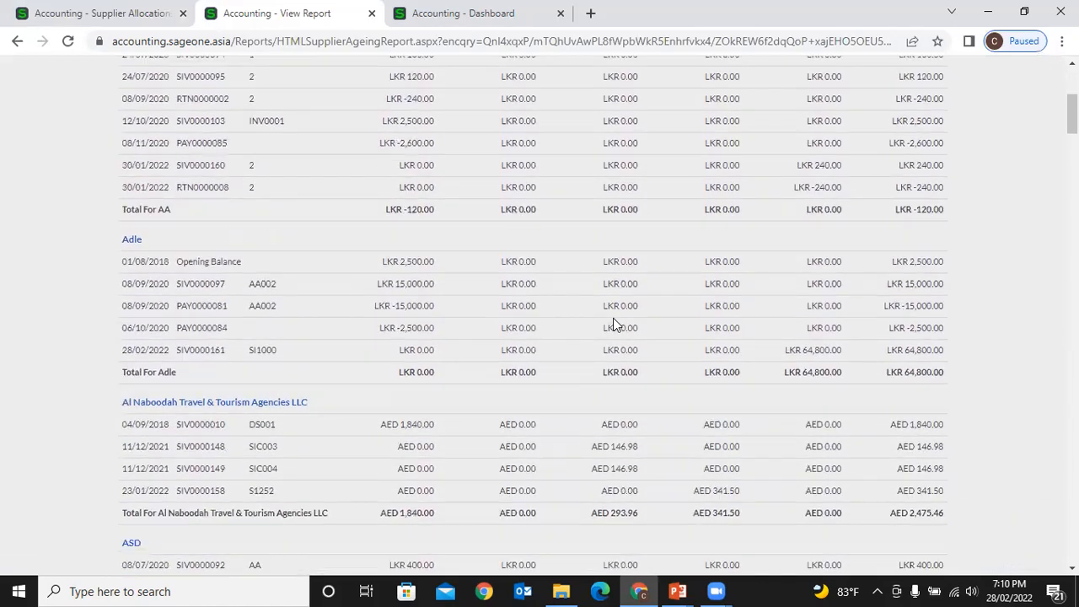
{"action": "scroll", "coordinate": [614, 318], "scroll_direction": "up", "scroll_amount": 2}
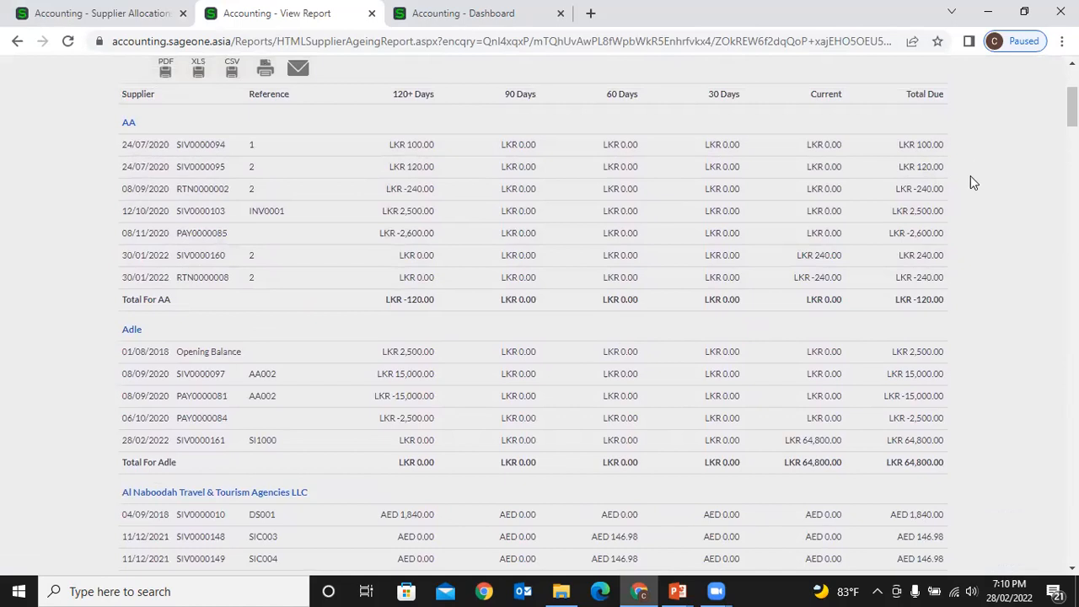
{"action": "scroll", "coordinate": [965, 242], "scroll_direction": "down", "scroll_amount": 6}
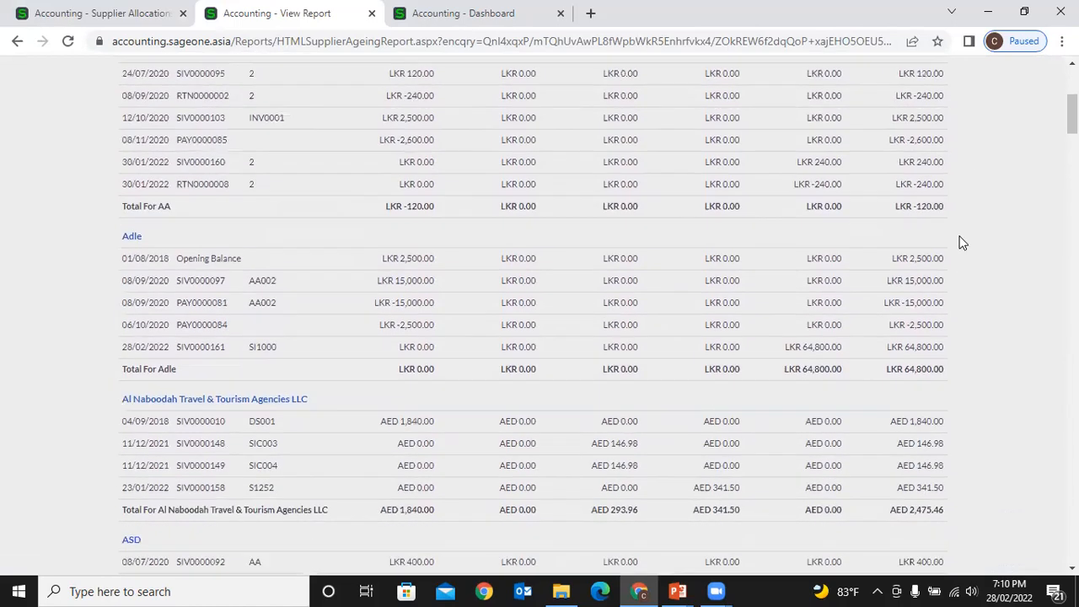
{"action": "scroll", "coordinate": [962, 242], "scroll_direction": "down", "scroll_amount": 3}
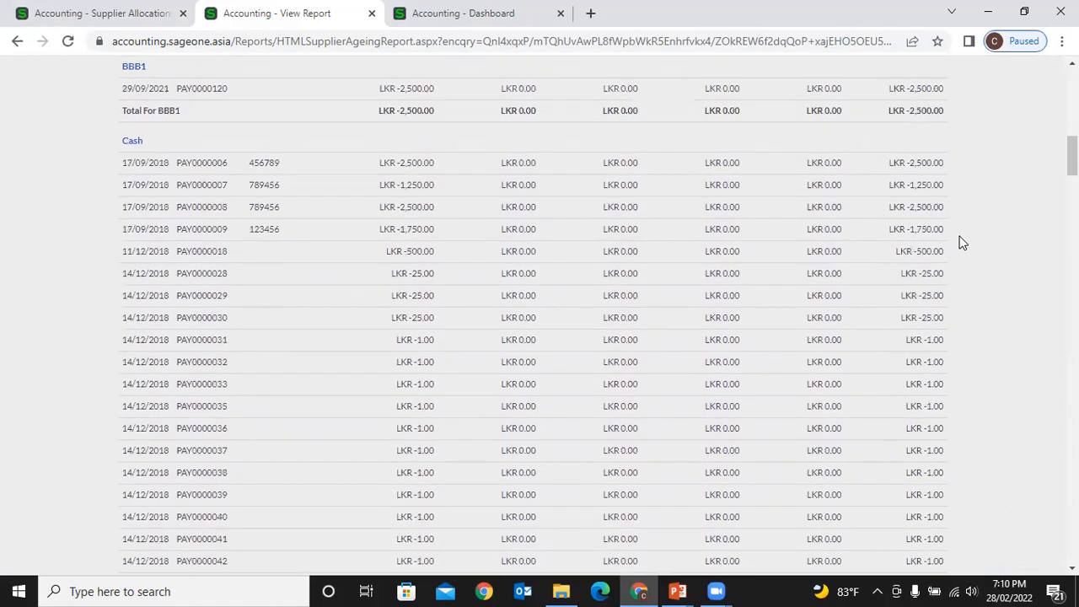
{"action": "scroll", "coordinate": [963, 243], "scroll_direction": "down", "scroll_amount": 12}
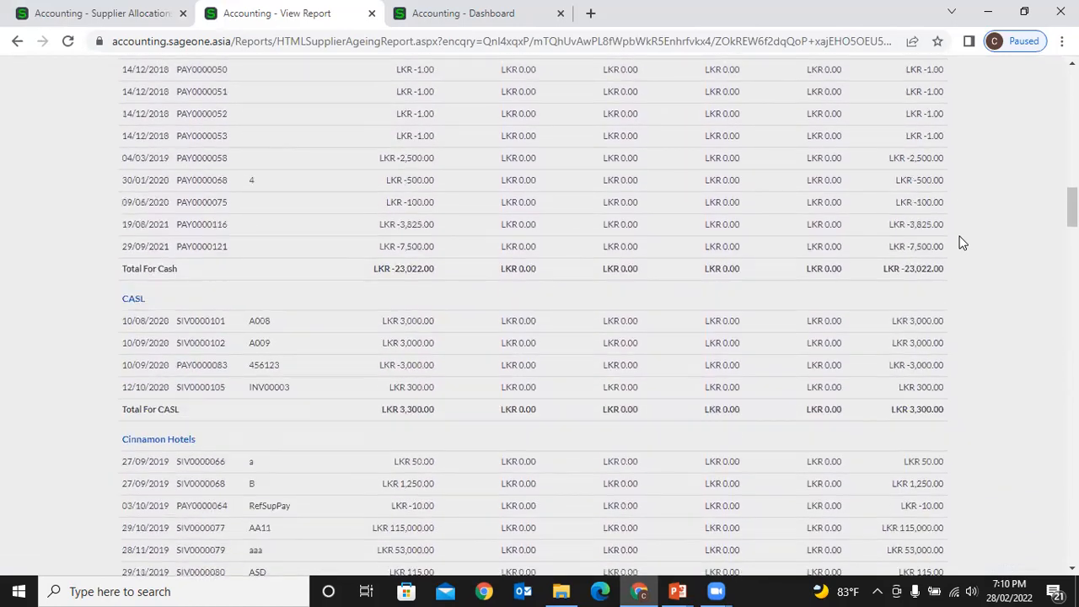
{"action": "scroll", "coordinate": [963, 243], "scroll_direction": "down", "scroll_amount": 3}
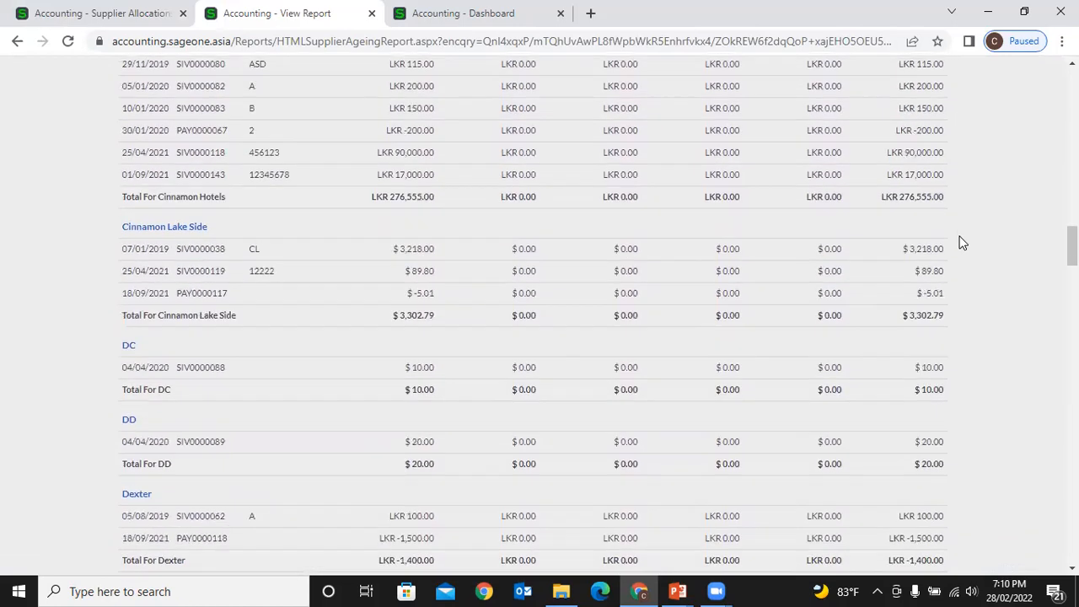
{"action": "scroll", "coordinate": [963, 243], "scroll_direction": "down", "scroll_amount": 3}
{"action": "scroll", "coordinate": [963, 243], "scroll_direction": "down", "scroll_amount": 5}
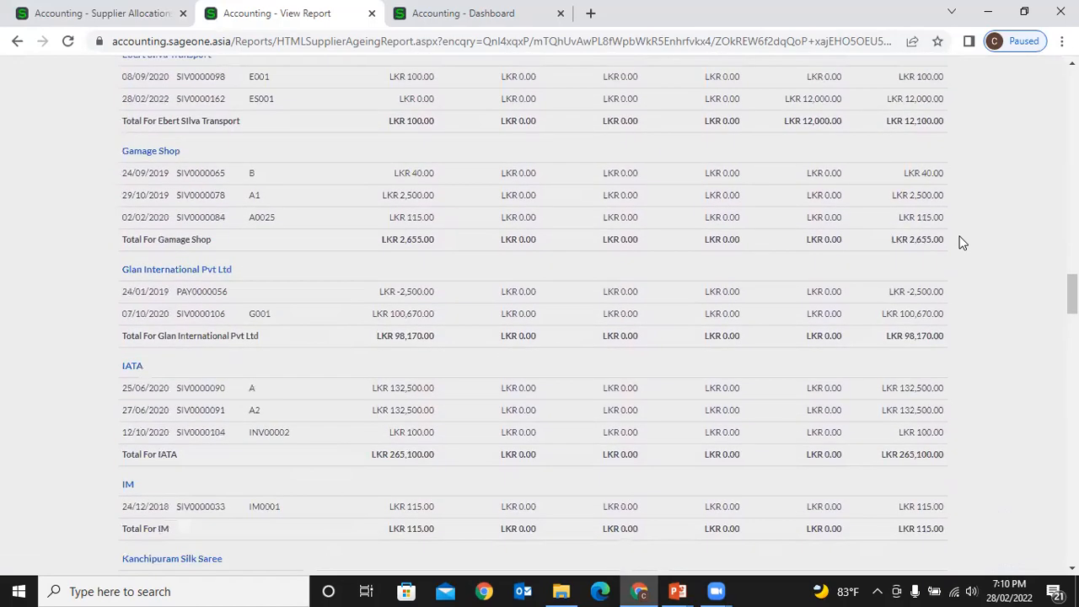
{"action": "scroll", "coordinate": [963, 243], "scroll_direction": "down", "scroll_amount": 4}
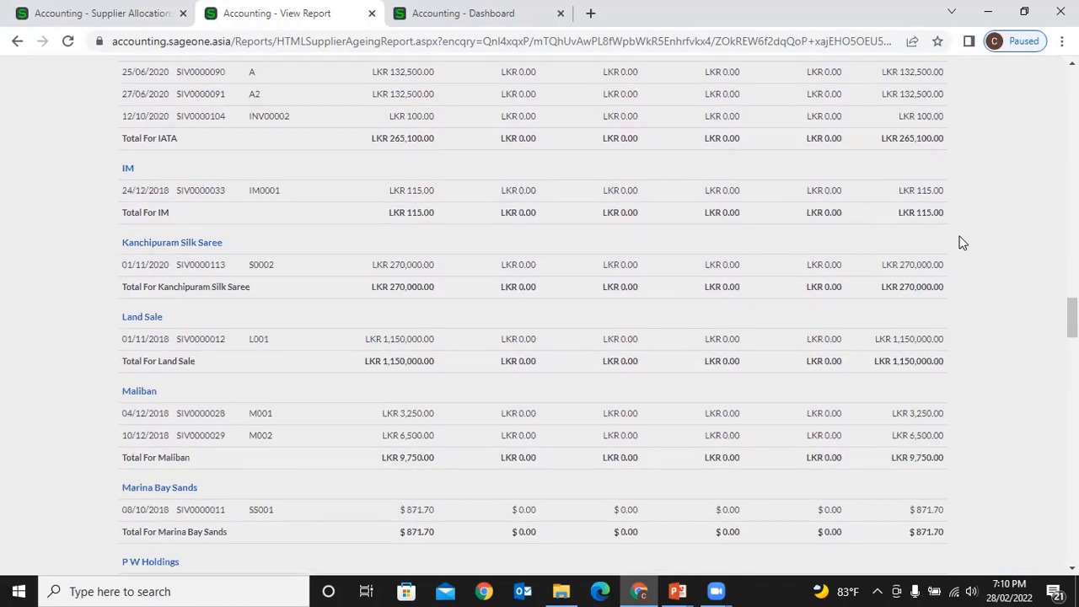
{"action": "scroll", "coordinate": [963, 242], "scroll_direction": "down", "scroll_amount": 4}
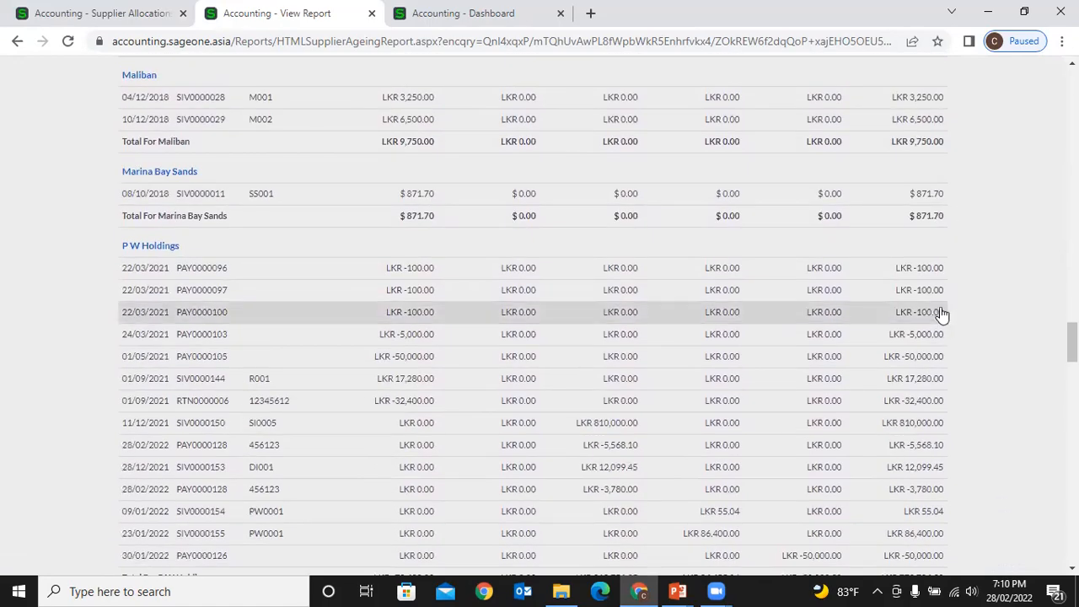
{"action": "scroll", "coordinate": [956, 351], "scroll_direction": "down", "scroll_amount": 5}
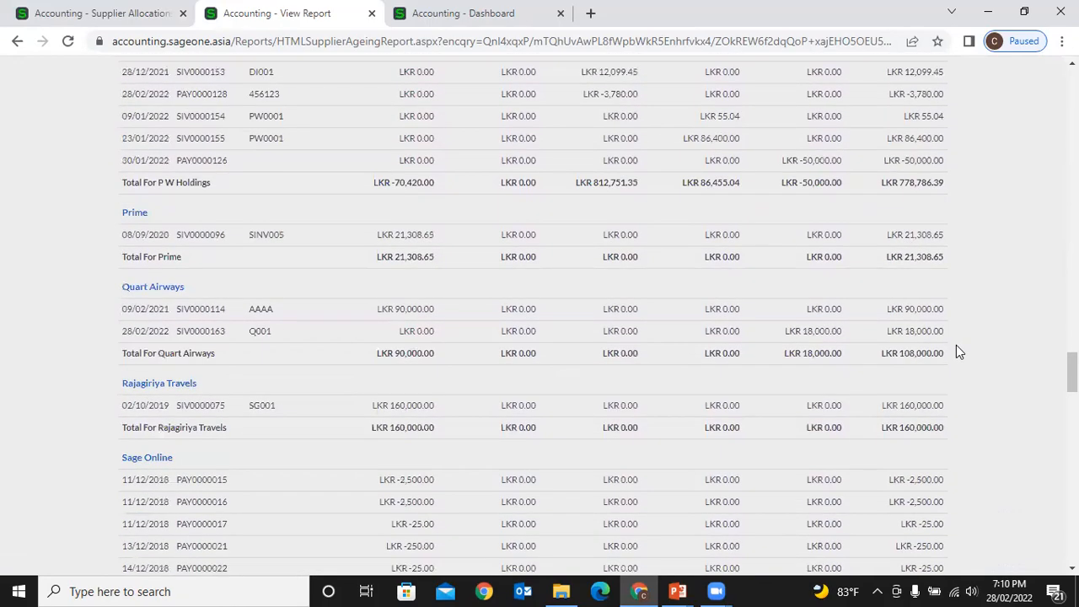
{"action": "scroll", "coordinate": [957, 346], "scroll_direction": "down", "scroll_amount": 5}
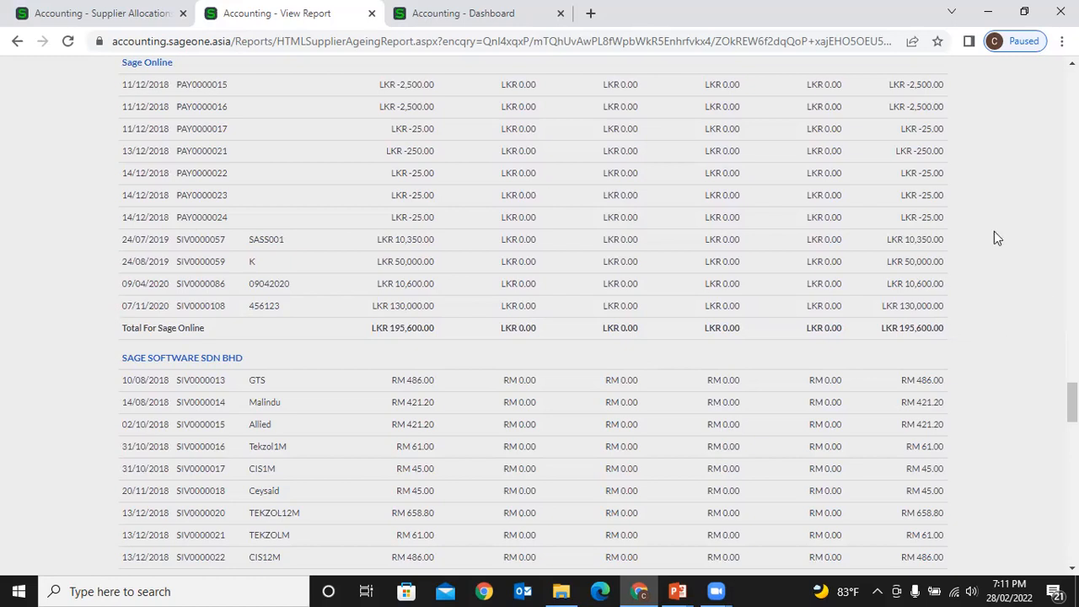
{"action": "scroll", "coordinate": [992, 233], "scroll_direction": "up", "scroll_amount": 1}
- Duplicate the report tab, browse Suppliers > Transactions, then return to the original report
{"action": "right_click", "coordinate": [289, 17]}
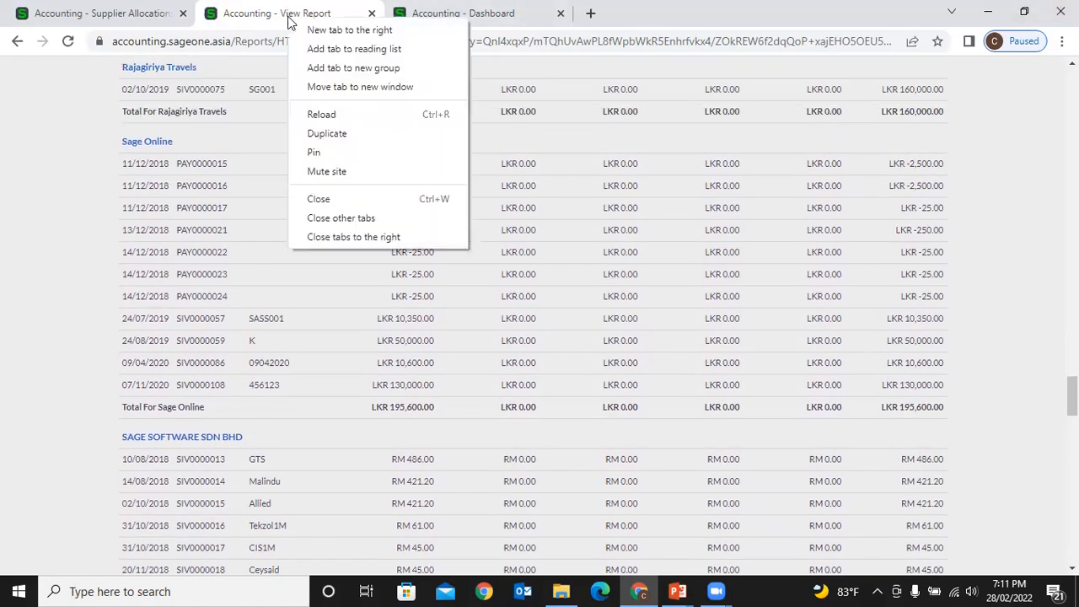
{"action": "left_click", "coordinate": [352, 148]}
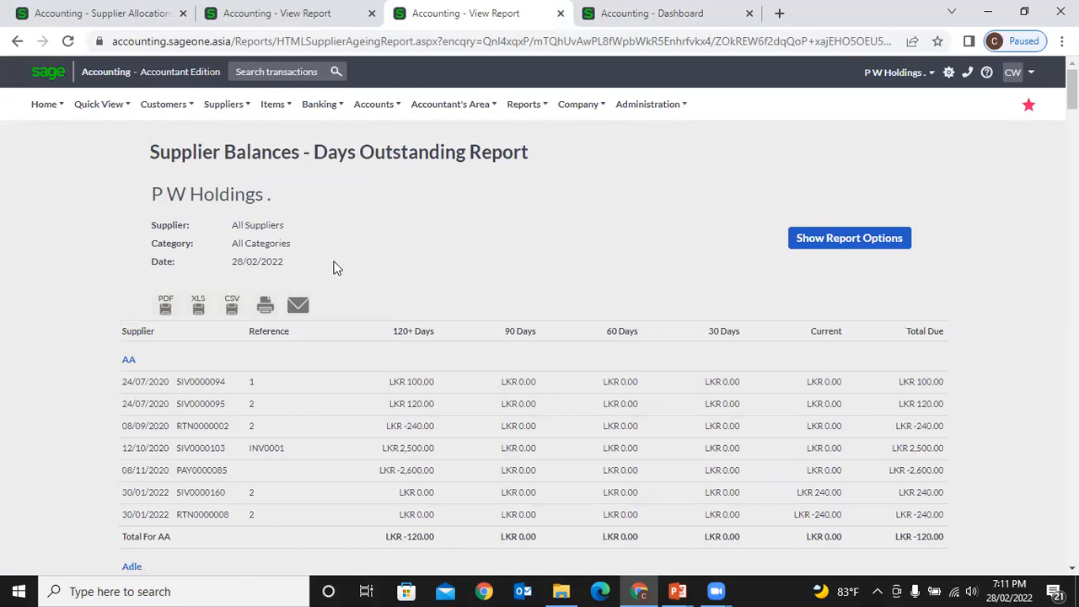
{"action": "left_click", "coordinate": [224, 104]}
{"action": "mouse_move", "coordinate": [226, 184]}
{"action": "scroll", "coordinate": [612, 228], "scroll_direction": "down", "scroll_amount": 1}
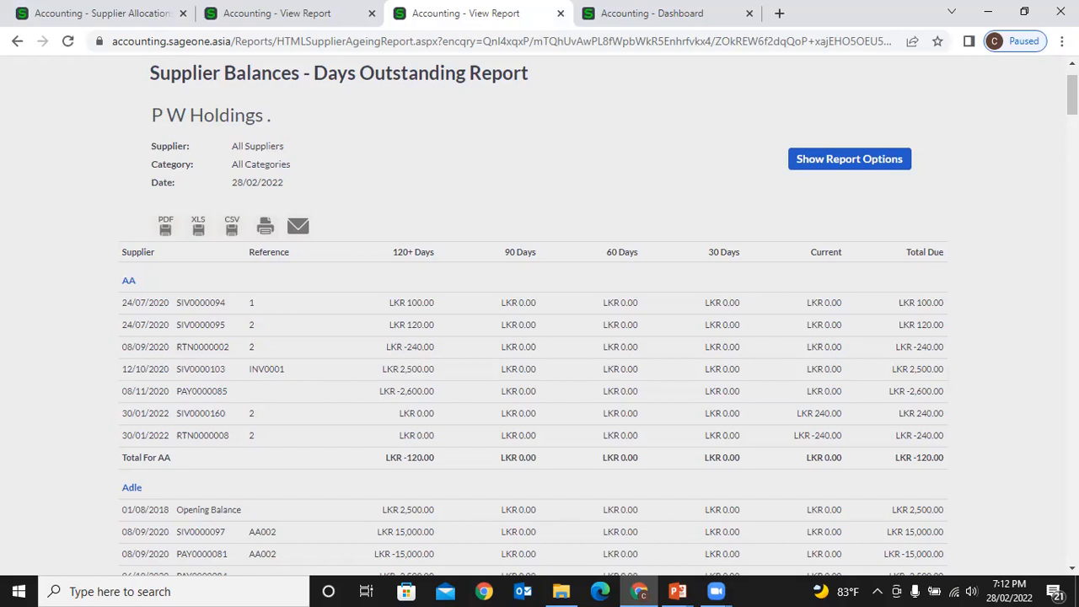
{"action": "left_click", "coordinate": [284, 15]}
- Return to the Supplier Allocation tab and open a fresh Allocate Payments page
{"action": "scroll", "coordinate": [143, 59], "scroll_direction": "up", "scroll_amount": 2}
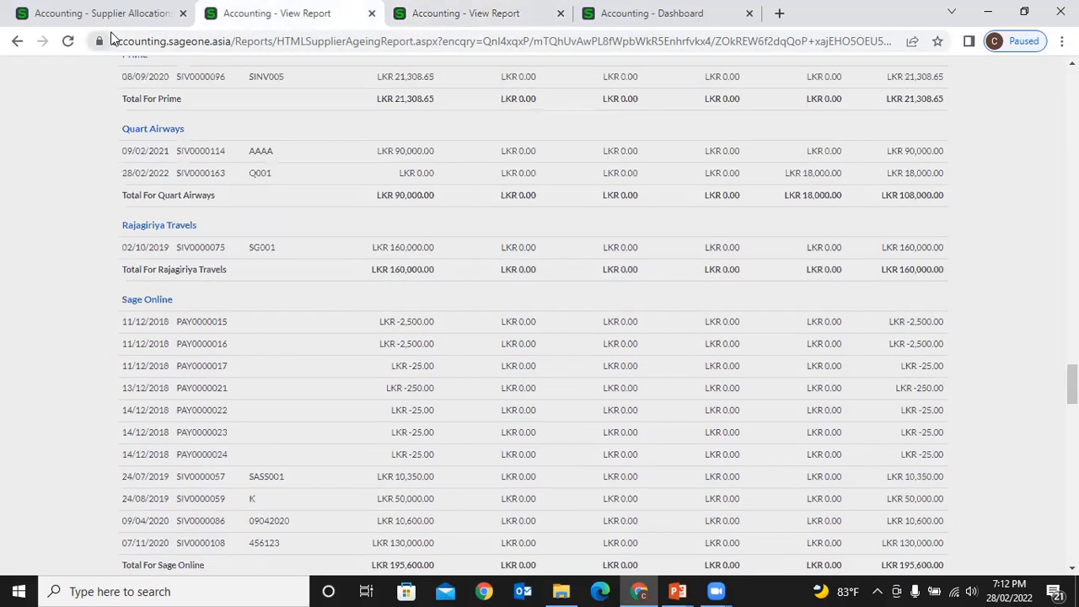
{"action": "left_click", "coordinate": [129, 19]}
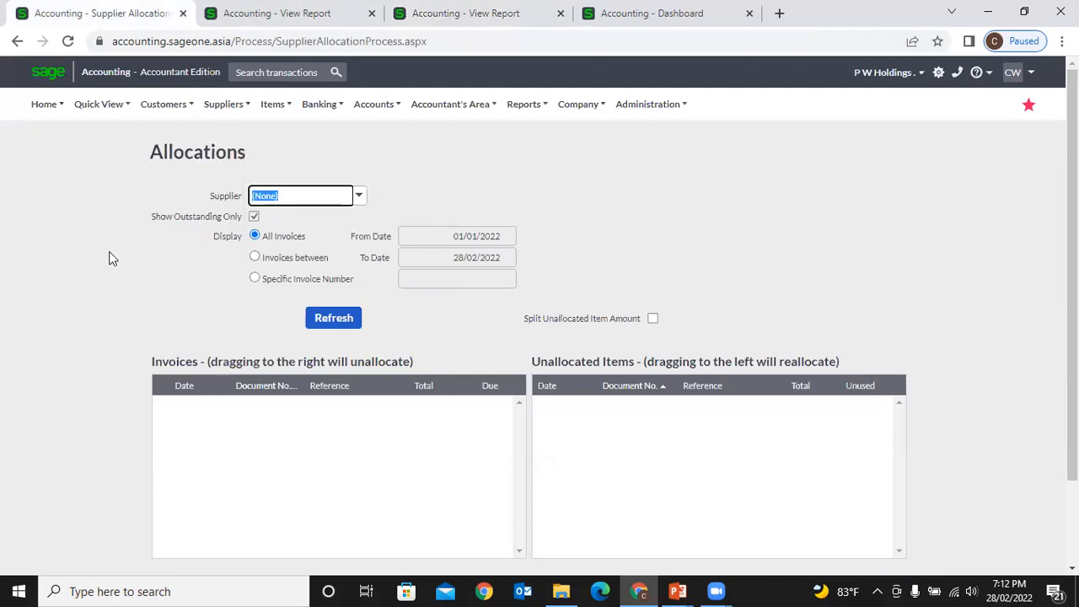
{"action": "mouse_move", "coordinate": [223, 104]}
{"action": "mouse_move", "coordinate": [239, 172]}
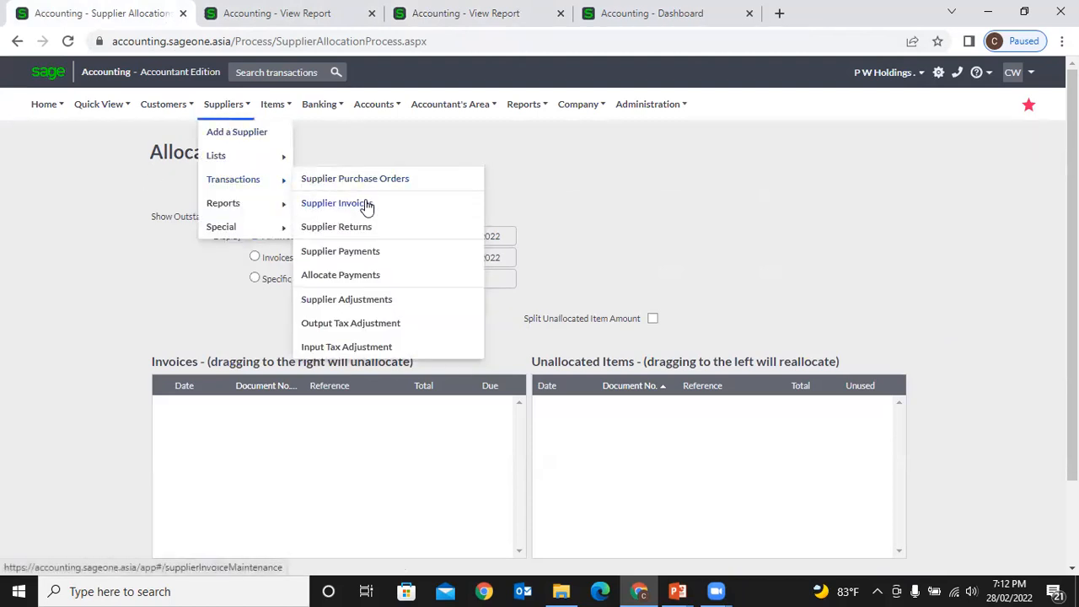
{"action": "left_click", "coordinate": [381, 278]}
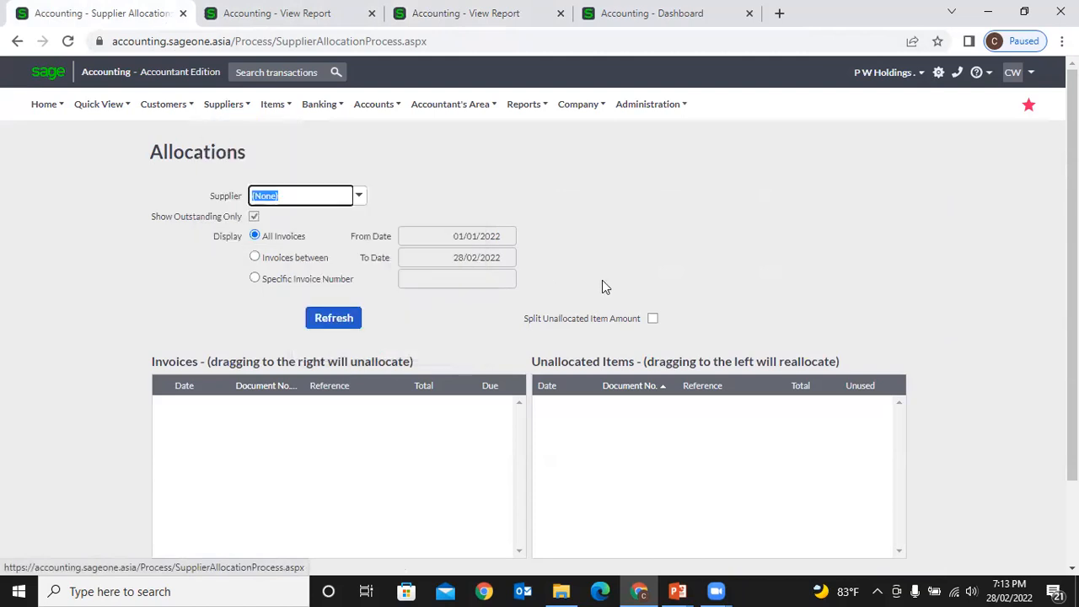
- Choose P W Holdings as the supplier and refresh to load its transactions
{"action": "left_click", "coordinate": [360, 201]}
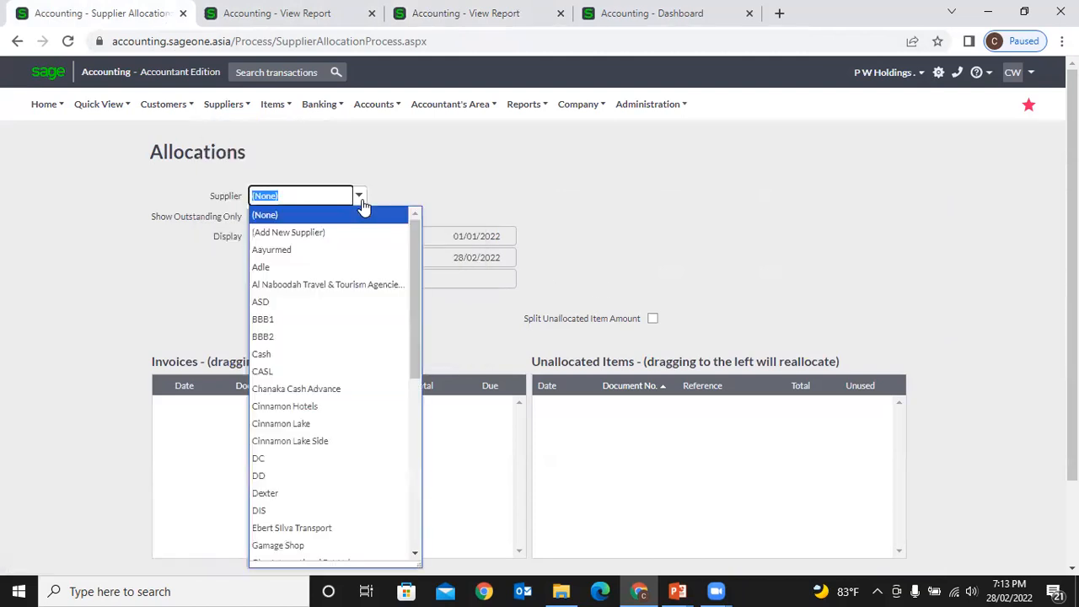
{"action": "type", "text": "P W Holdings"}
{"action": "left_click", "coordinate": [363, 215]}
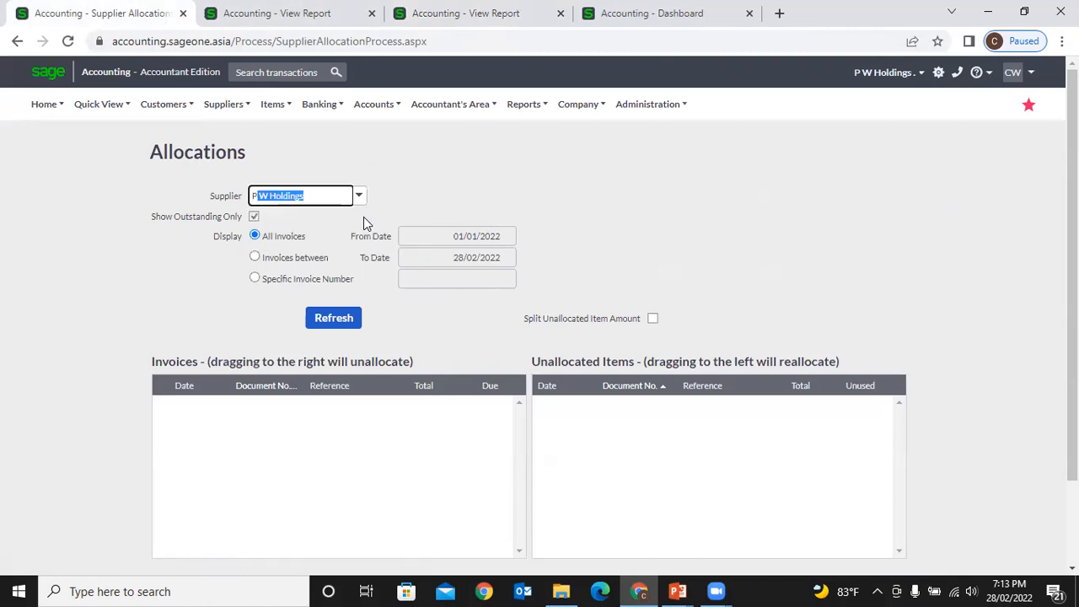
{"action": "left_click", "coordinate": [349, 320]}
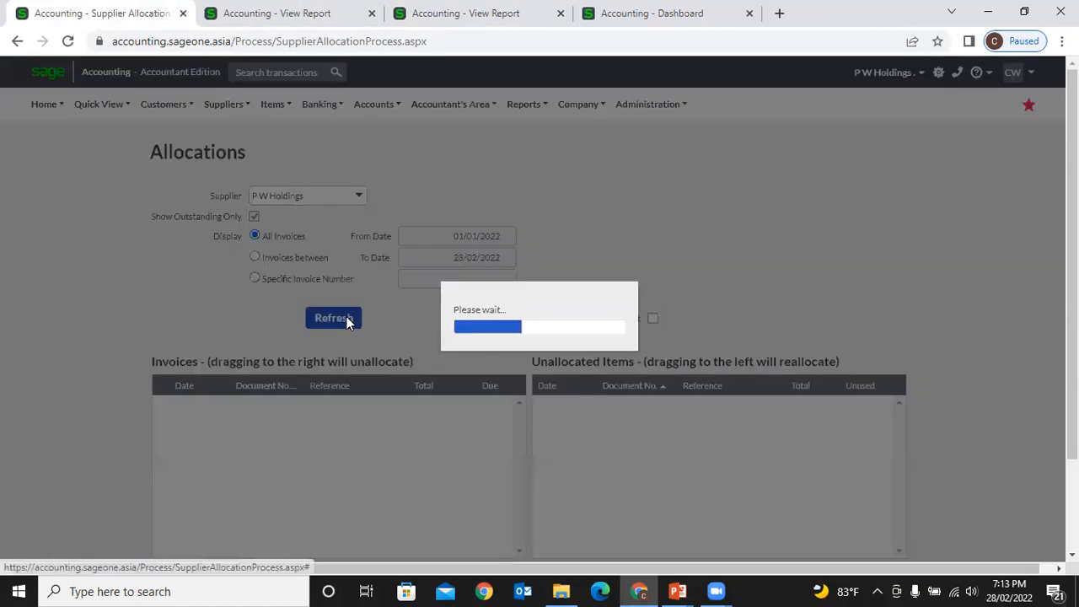
- Trial-allocate PAY0000096 and PAY0000097 to SIV0000144, then return both to Unallocated Items
{"action": "scroll", "coordinate": [401, 322], "scroll_direction": "down", "scroll_amount": 1}
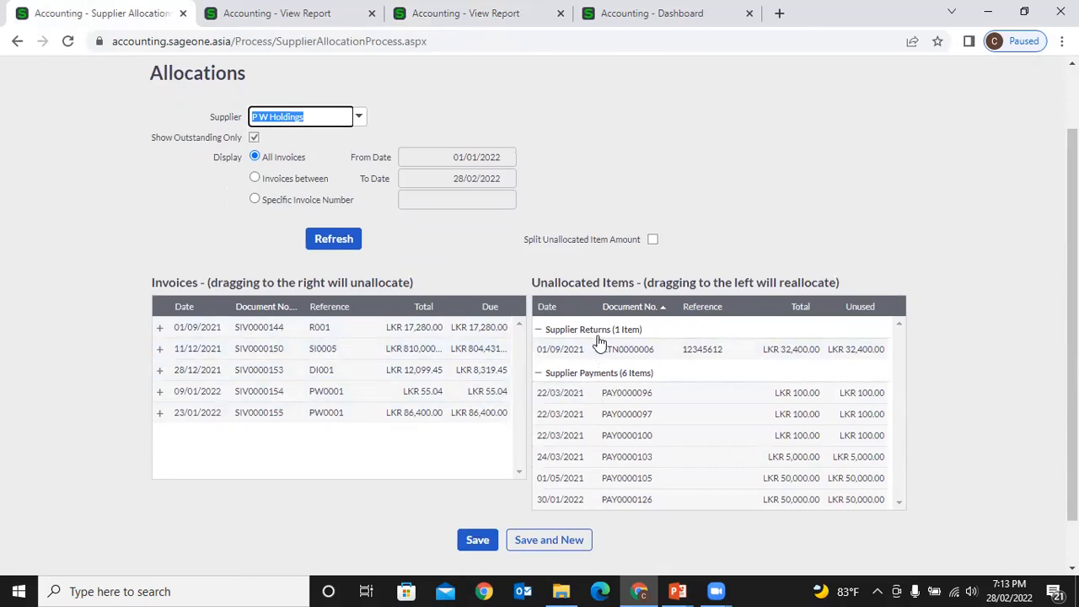
{"action": "scroll", "coordinate": [605, 388], "scroll_direction": "down", "scroll_amount": 1}
{"action": "scroll", "coordinate": [606, 387], "scroll_direction": "down", "scroll_amount": 1}
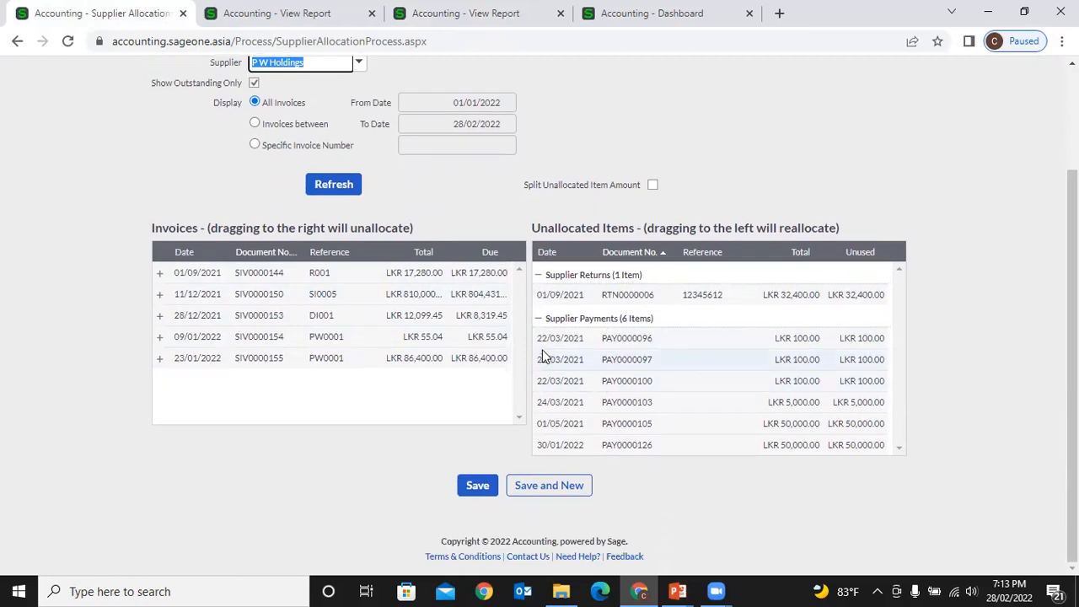
{"action": "left_click_drag", "start_coordinate": [552, 346], "coordinate": [492, 274]}
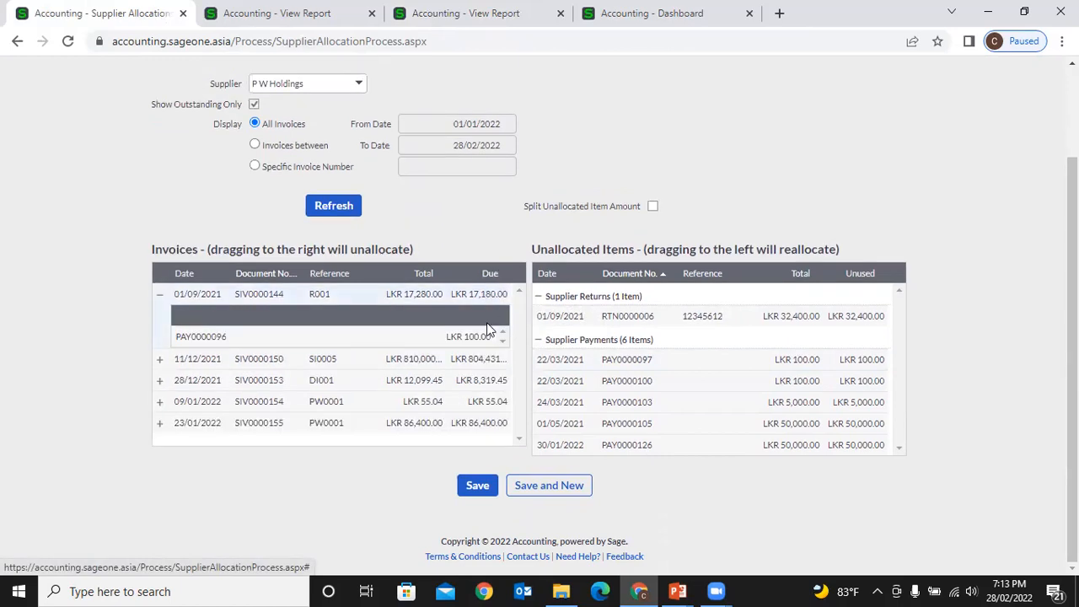
{"action": "left_click_drag", "start_coordinate": [547, 364], "coordinate": [478, 299]}
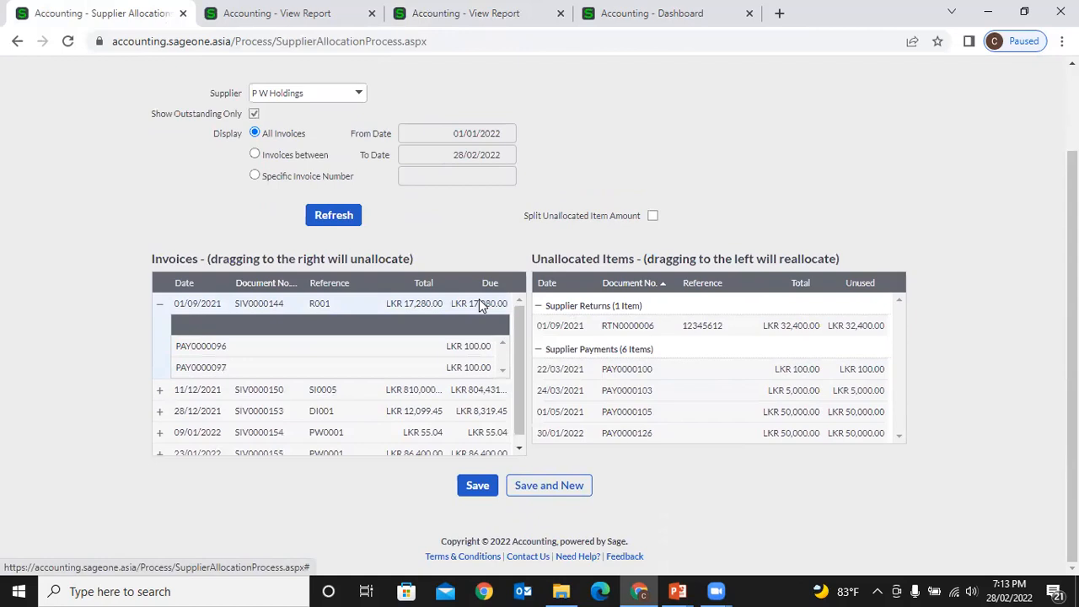
{"action": "left_click_drag", "start_coordinate": [458, 346], "coordinate": [621, 390]}
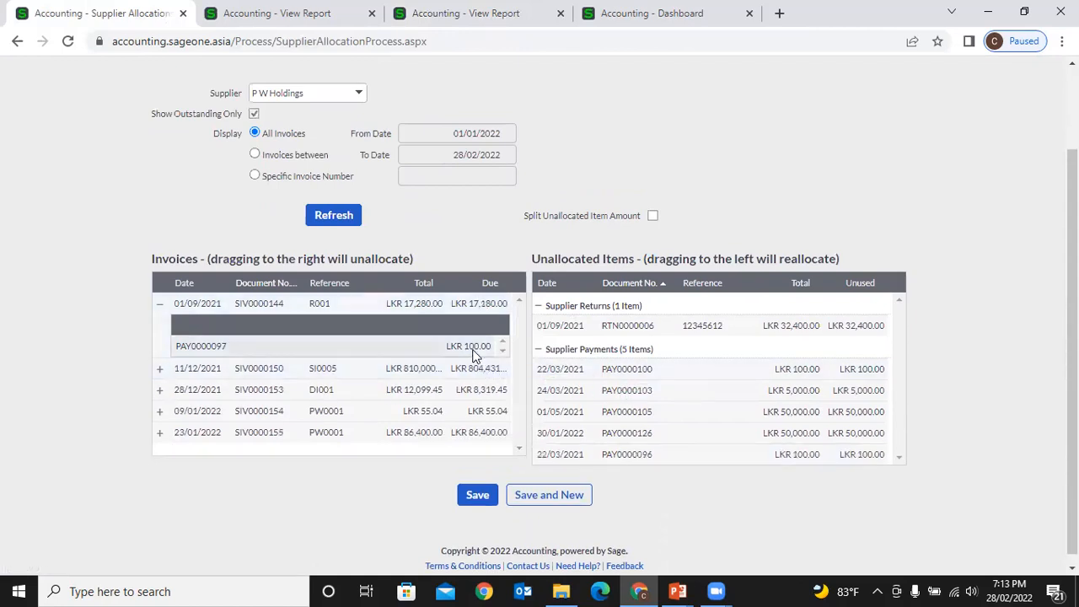
{"action": "left_click_drag", "start_coordinate": [472, 354], "coordinate": [670, 402]}
{"action": "left_click", "coordinate": [159, 303]}
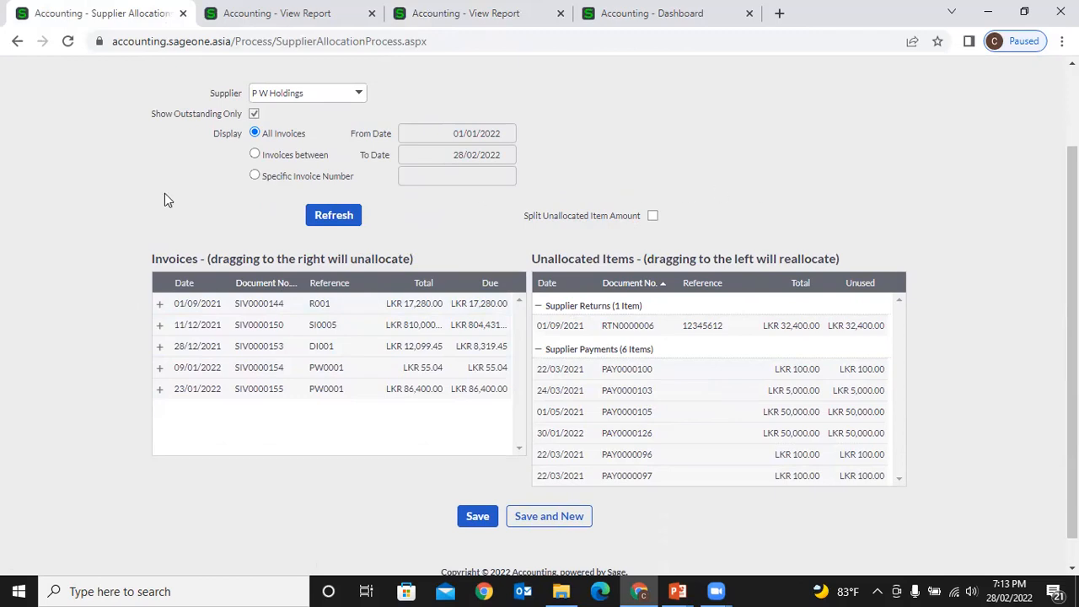
{"action": "scroll", "coordinate": [171, 173], "scroll_direction": "up", "scroll_amount": 2}
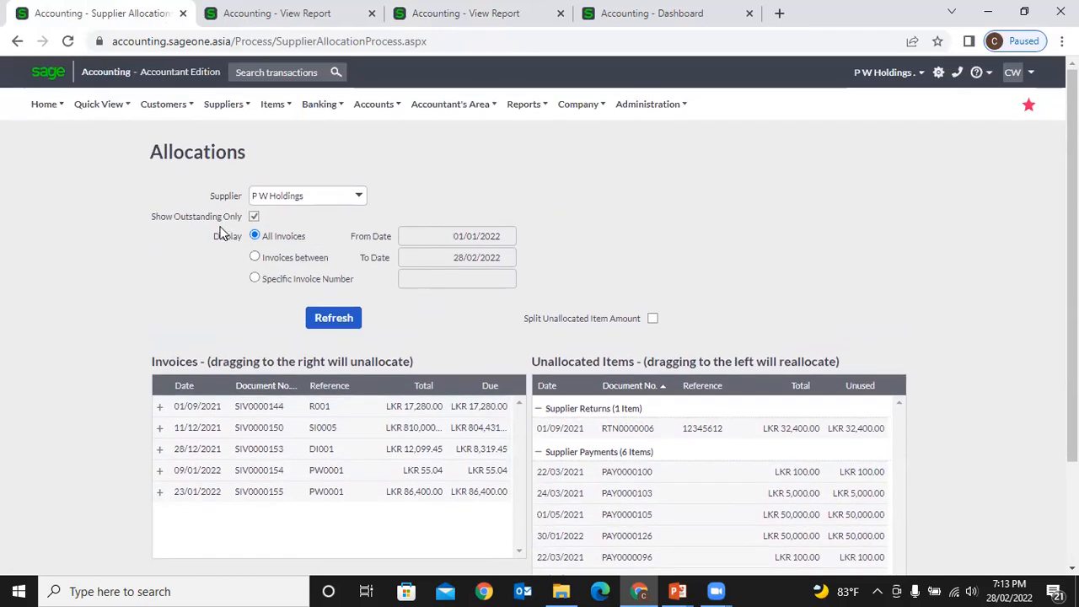
- Clear the accidental page-wide text selection on the Allocations page
{"action": "key", "text": "ctrl+a"}
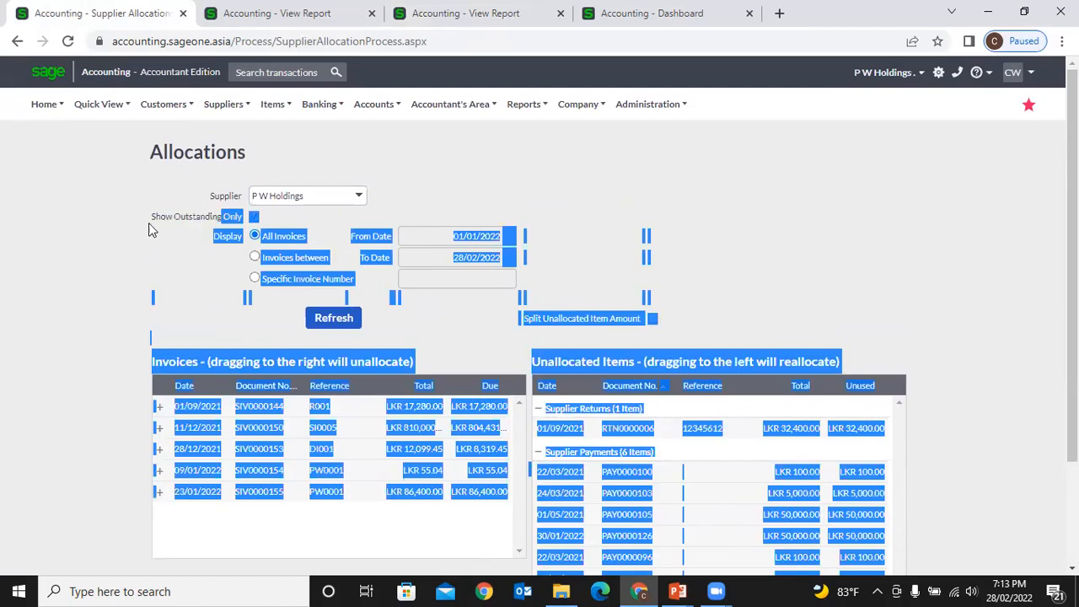
{"action": "left_click", "coordinate": [223, 212]}
{"action": "left_click_drag", "start_coordinate": [241, 215], "coordinate": [150, 224]}
{"action": "left_click", "coordinate": [150, 225]}
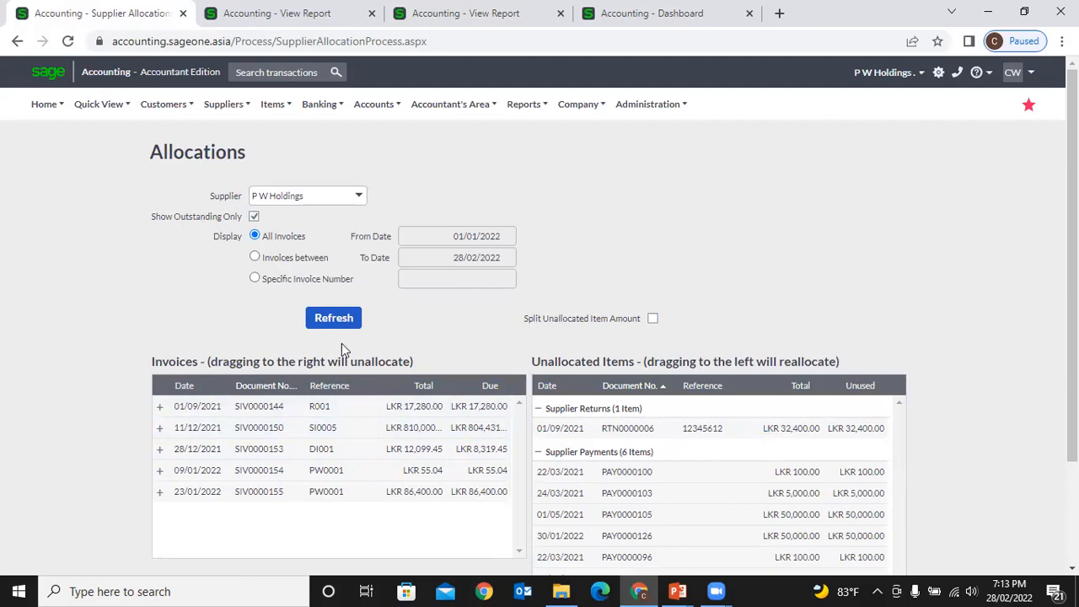
- Toggle Show Outstanding Only and reload the allocation lists, discarding unsaved changes
{"action": "left_click", "coordinate": [254, 217]}
{"action": "left_click", "coordinate": [345, 325]}
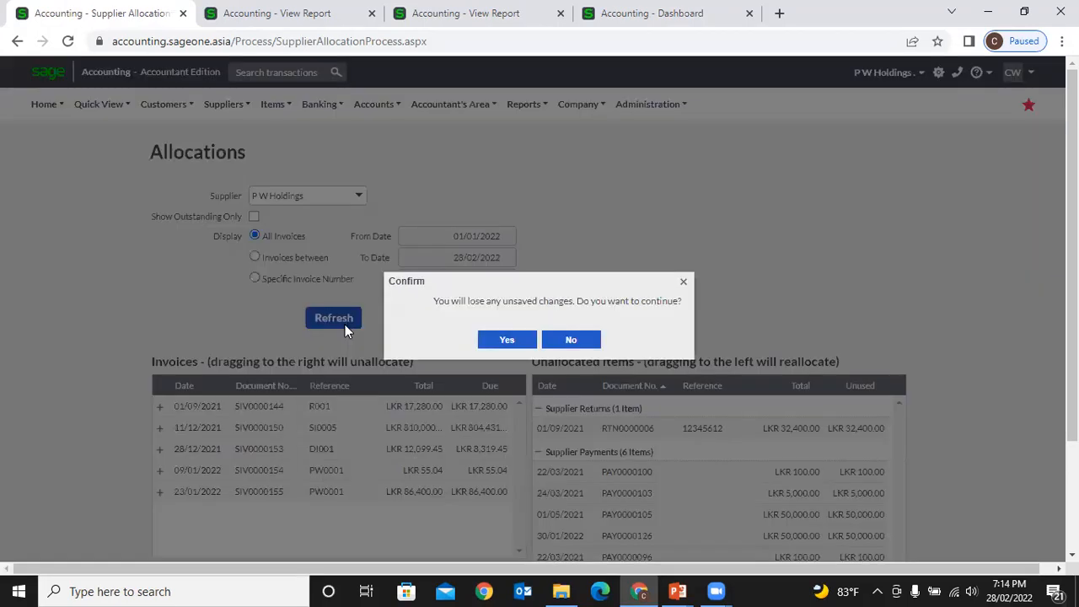
{"action": "left_click", "coordinate": [491, 341]}
{"action": "scroll", "coordinate": [354, 371], "scroll_direction": "down", "scroll_amount": 1}
{"action": "scroll", "coordinate": [362, 390], "scroll_direction": "down", "scroll_amount": 1}
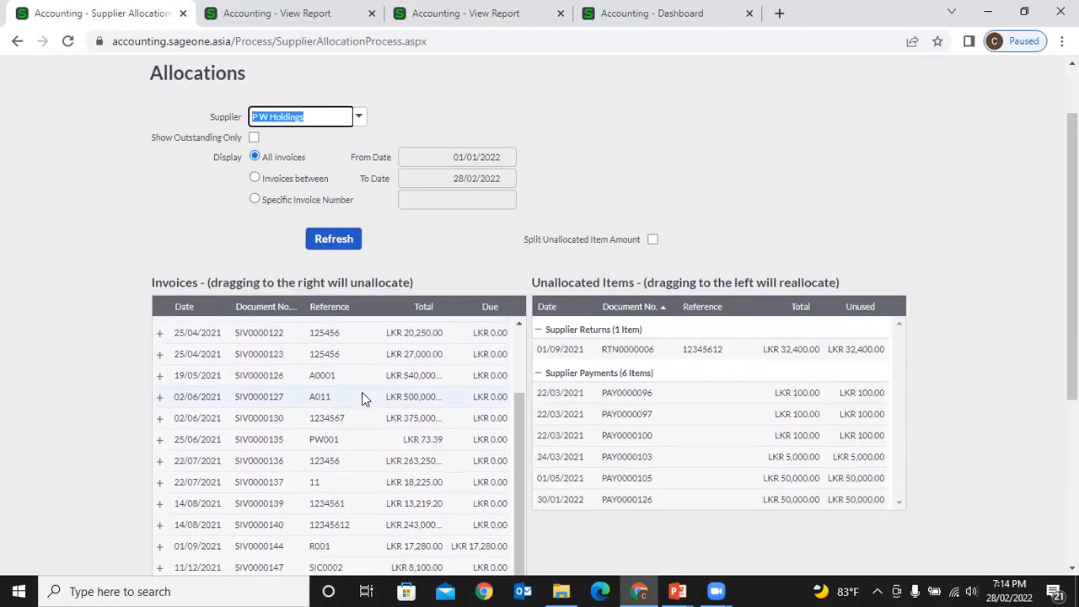
{"action": "scroll", "coordinate": [392, 401], "scroll_direction": "down", "scroll_amount": 3}
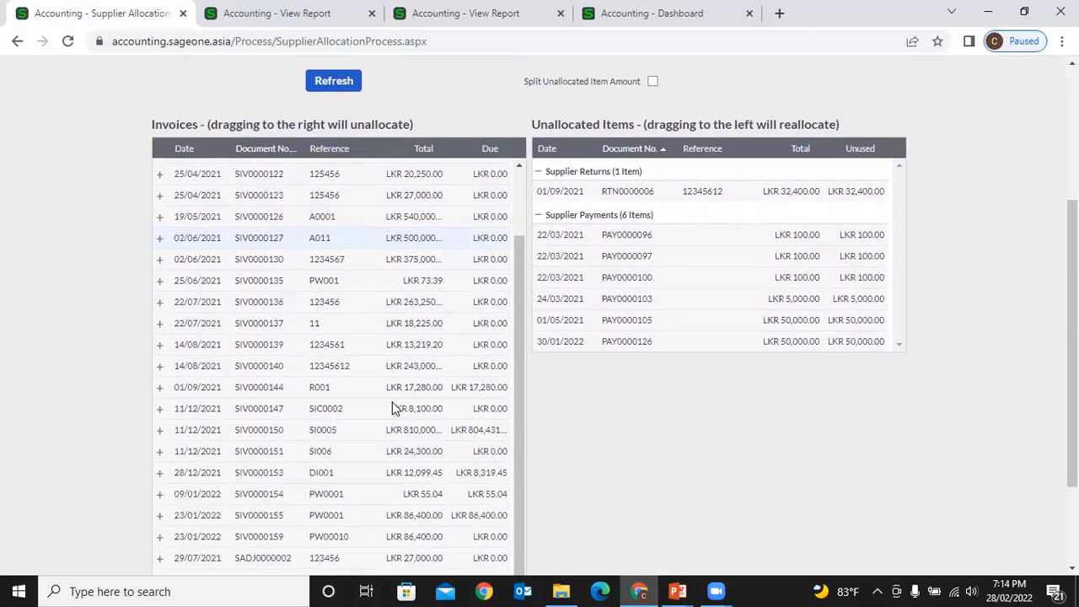
{"action": "scroll", "coordinate": [392, 406], "scroll_direction": "up", "scroll_amount": 1}
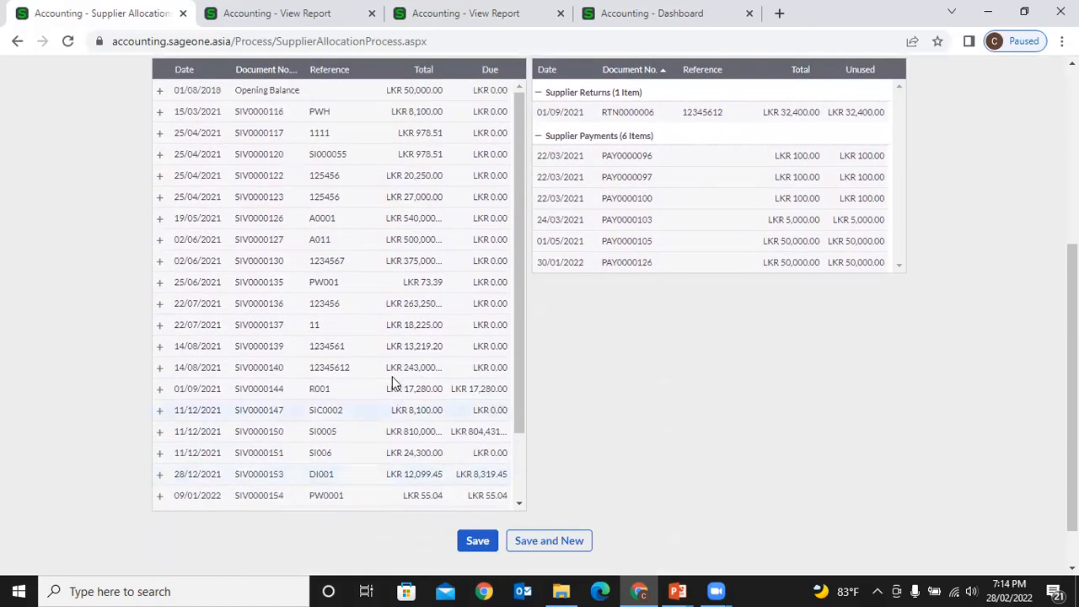
{"action": "scroll", "coordinate": [441, 234], "scroll_direction": "up", "scroll_amount": 2}
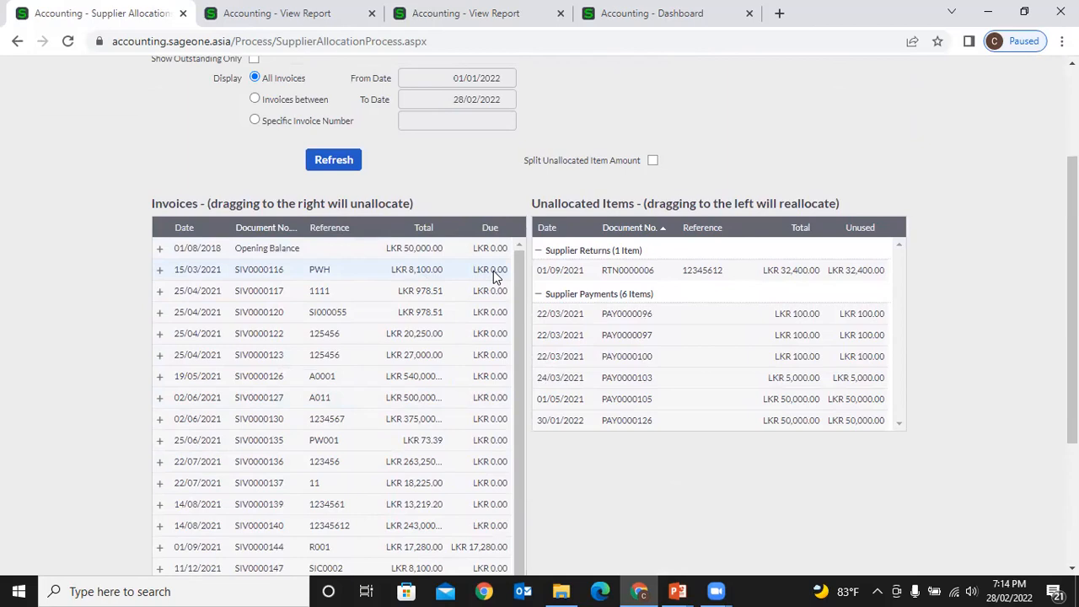
{"action": "scroll", "coordinate": [443, 187], "scroll_direction": "up", "scroll_amount": 3}
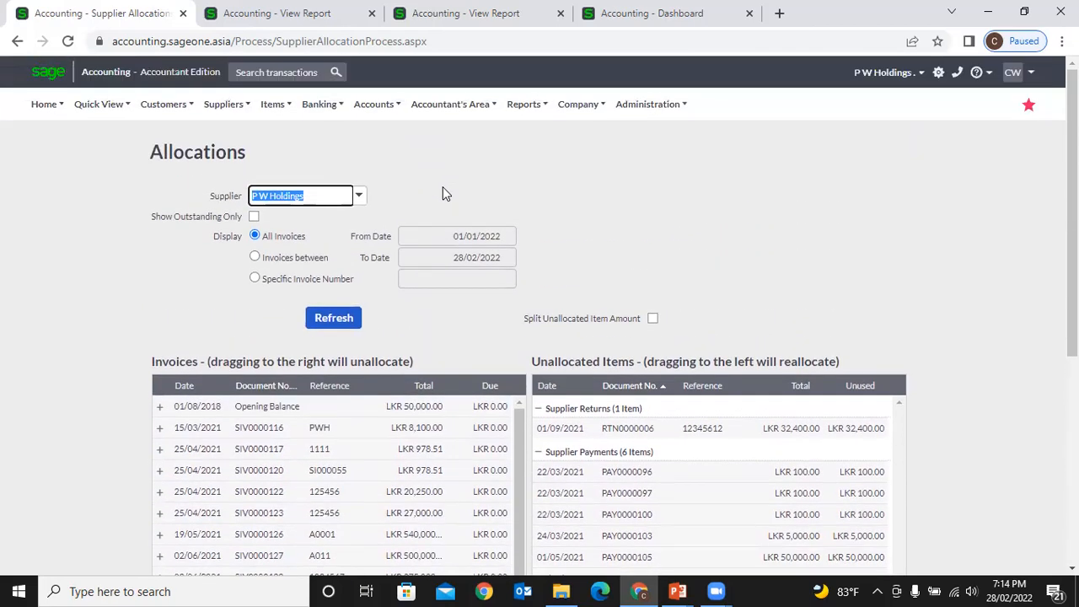
- Show only outstanding invoices and reload the list, discarding unsaved changes
{"action": "left_click", "coordinate": [254, 218]}
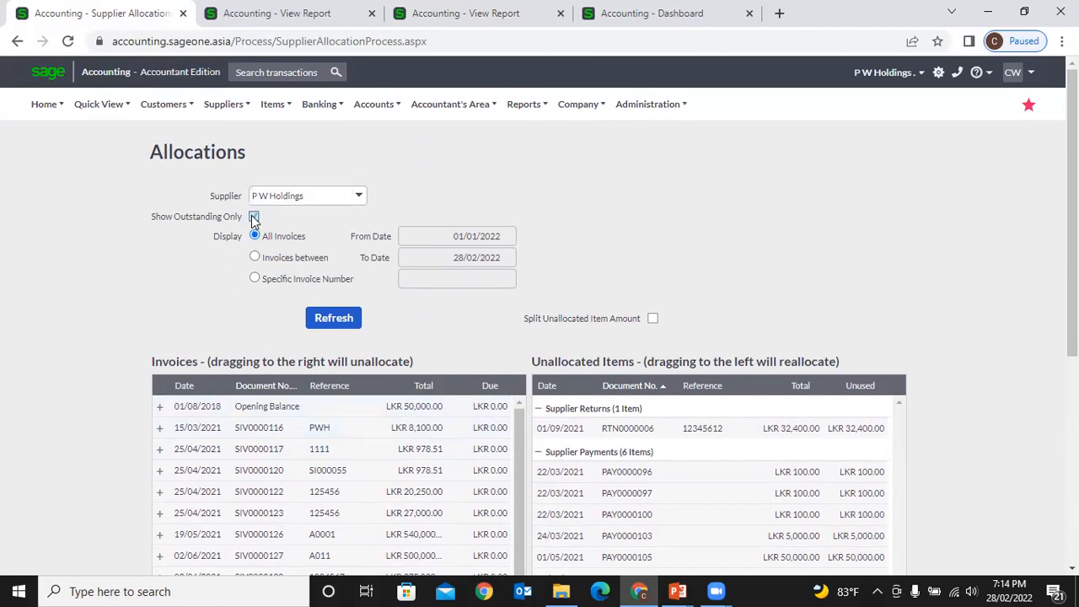
{"action": "left_click", "coordinate": [349, 317]}
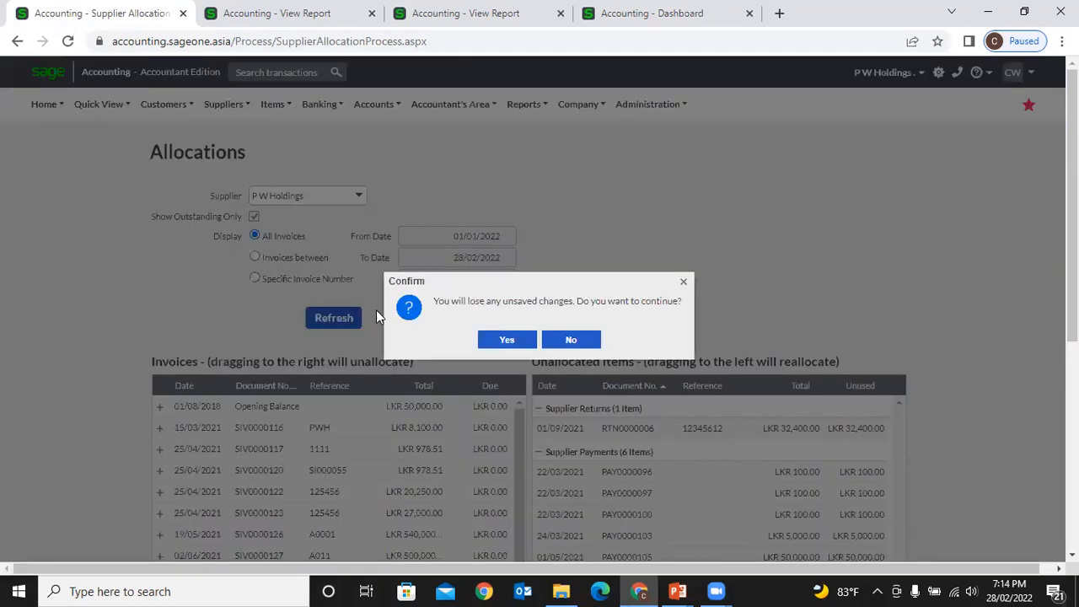
{"action": "left_click", "coordinate": [503, 340]}
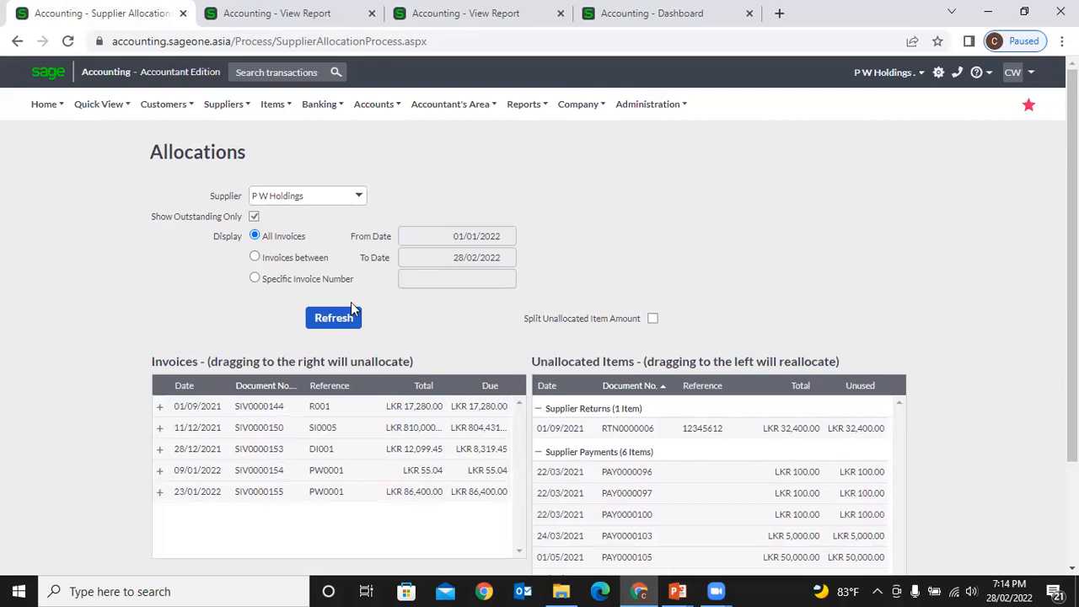
{"action": "left_click_drag", "start_coordinate": [244, 236], "coordinate": [301, 279]}
{"action": "left_click", "coordinate": [334, 282]}
- Limit invoices to 01/01/2022–28/02/2022 and reload, then choose Specific Invoice Number
{"action": "left_click", "coordinate": [254, 257]}
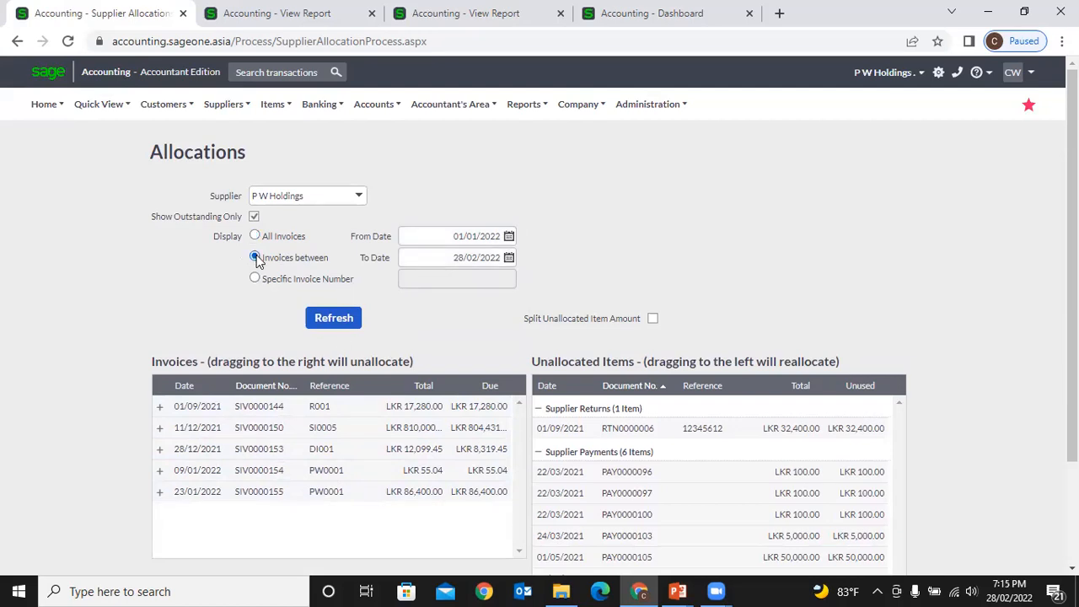
{"action": "left_click", "coordinate": [423, 232]}
{"action": "left_click", "coordinate": [428, 255]}
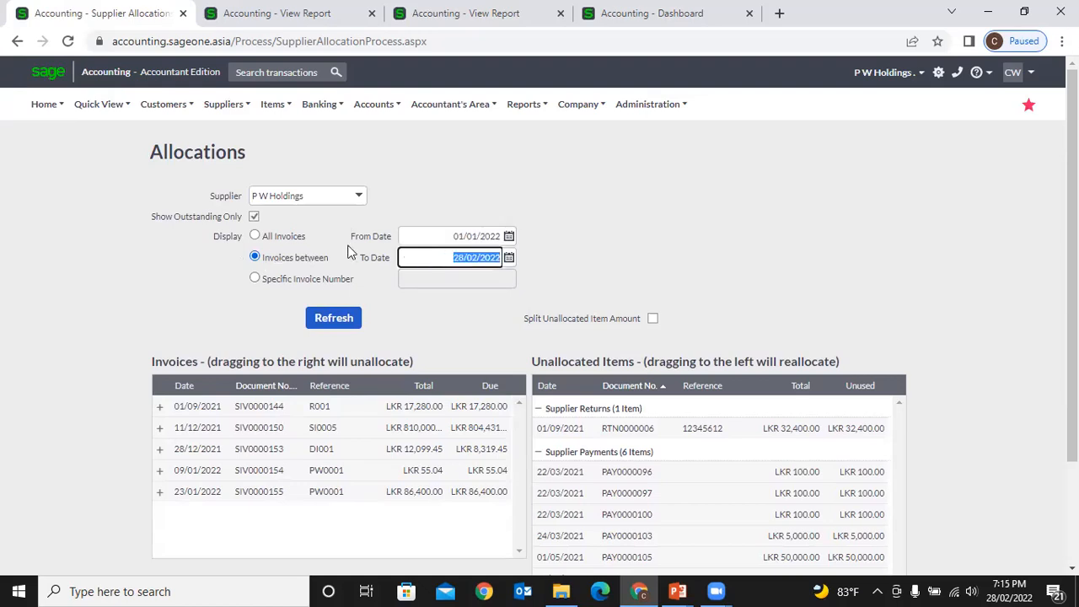
{"action": "left_click", "coordinate": [257, 236]}
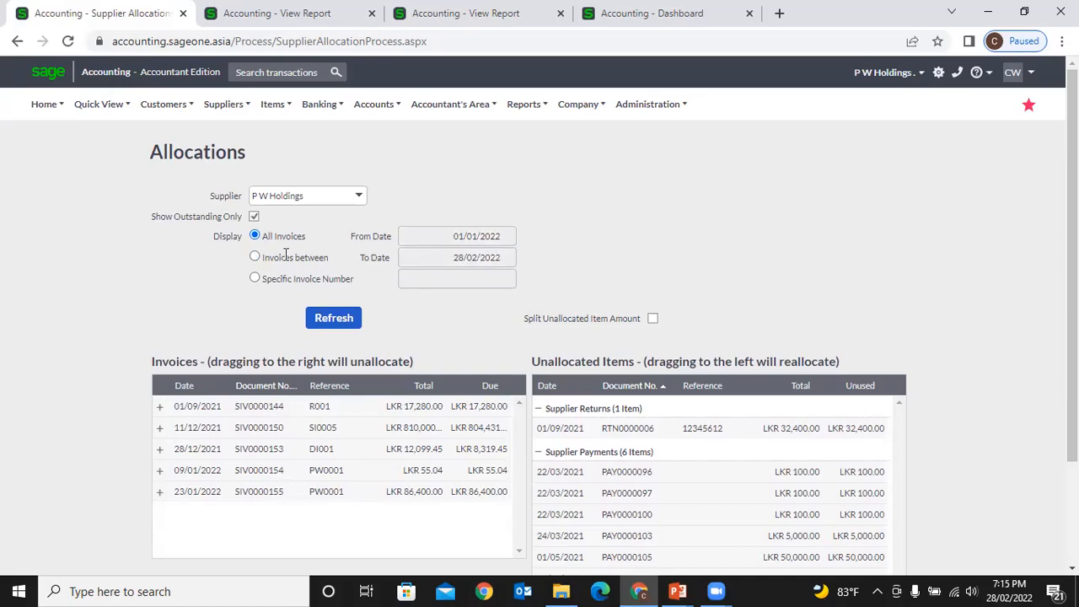
{"action": "left_click", "coordinate": [254, 258]}
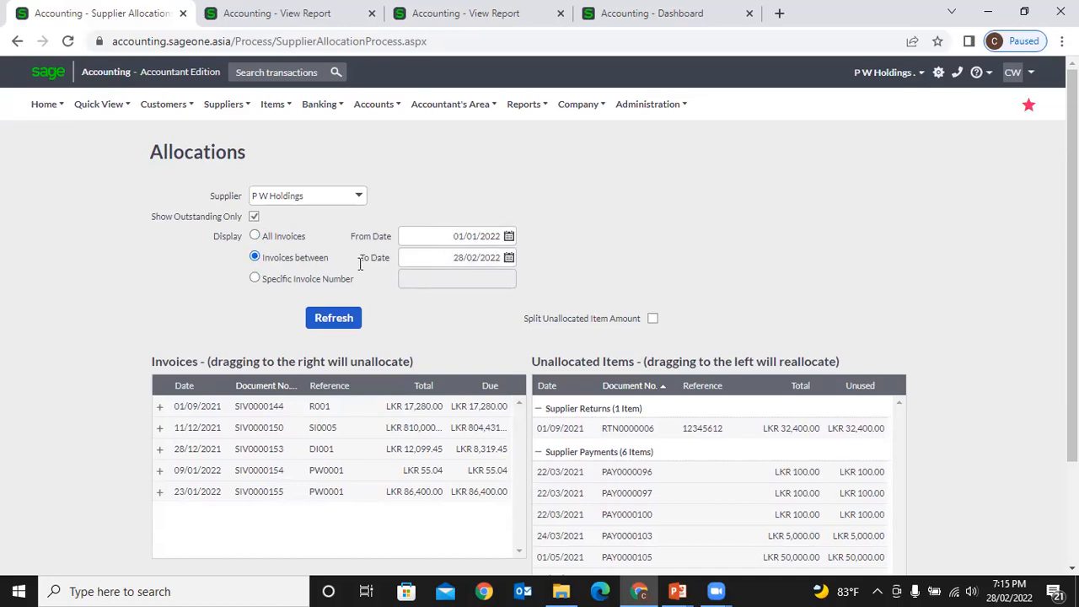
{"action": "left_click", "coordinate": [254, 236]}
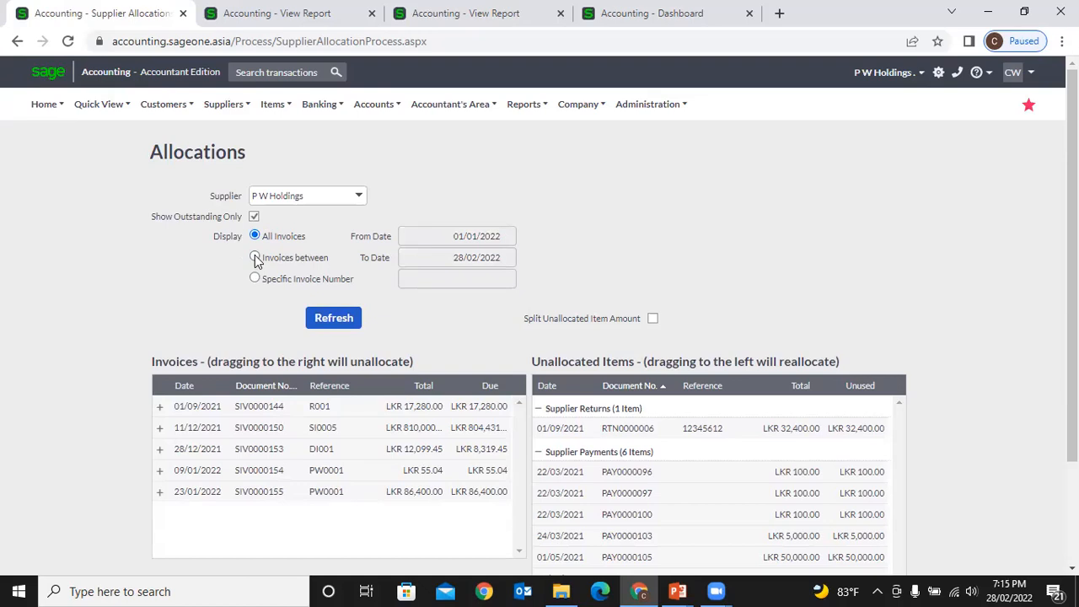
{"action": "left_click", "coordinate": [254, 258]}
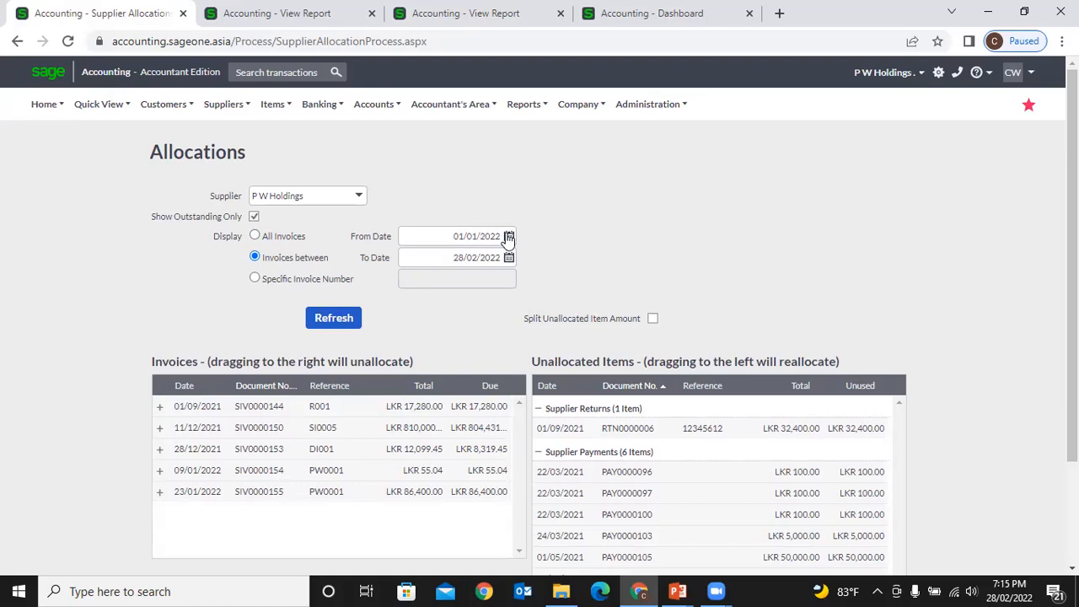
{"action": "left_click", "coordinate": [333, 320]}
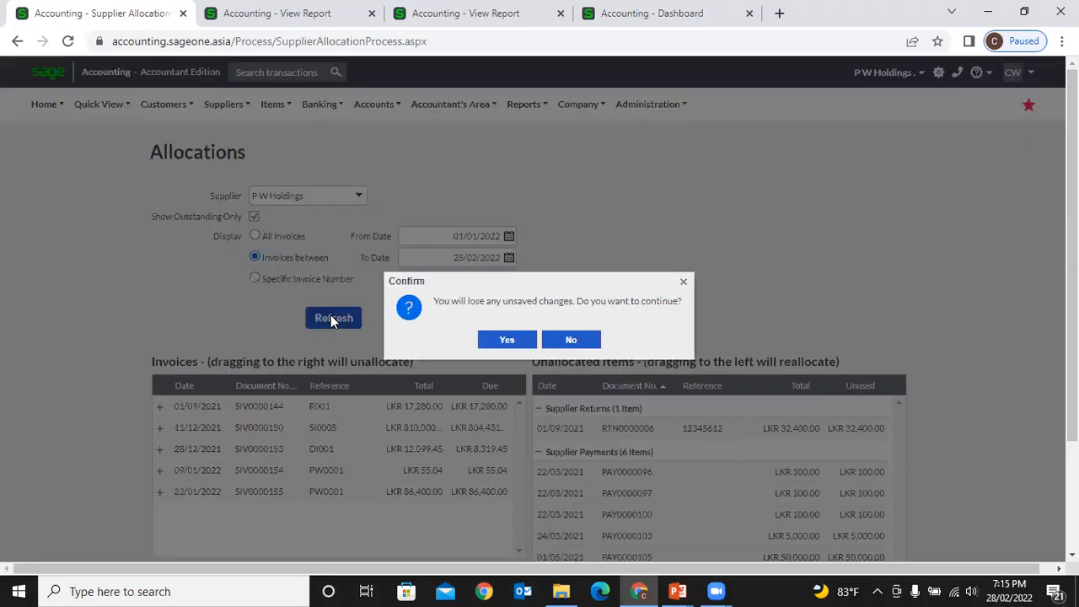
{"action": "left_click", "coordinate": [500, 341]}
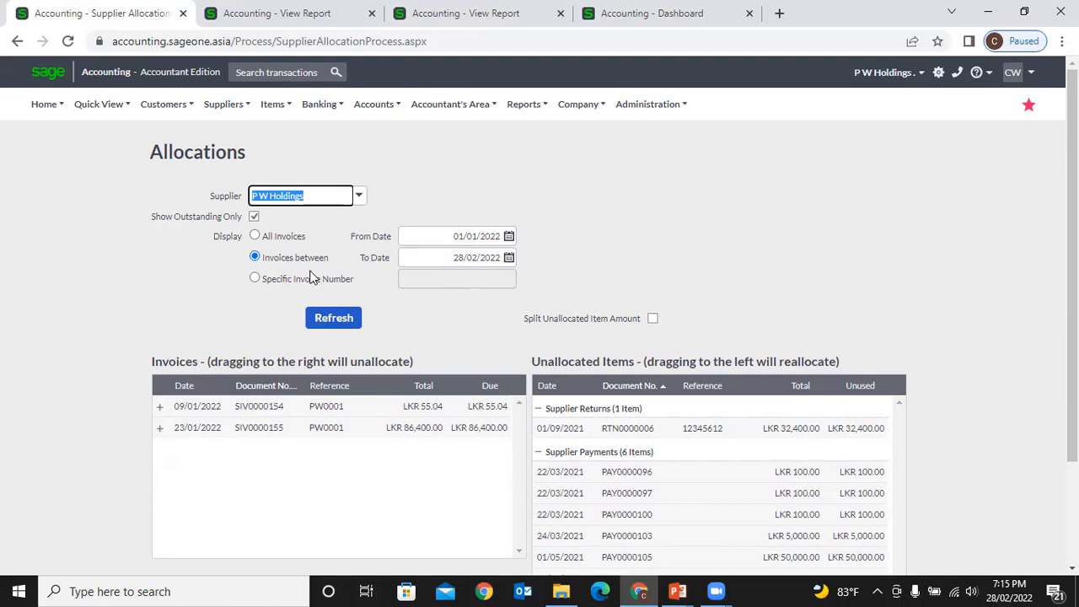
{"action": "left_click", "coordinate": [254, 280]}
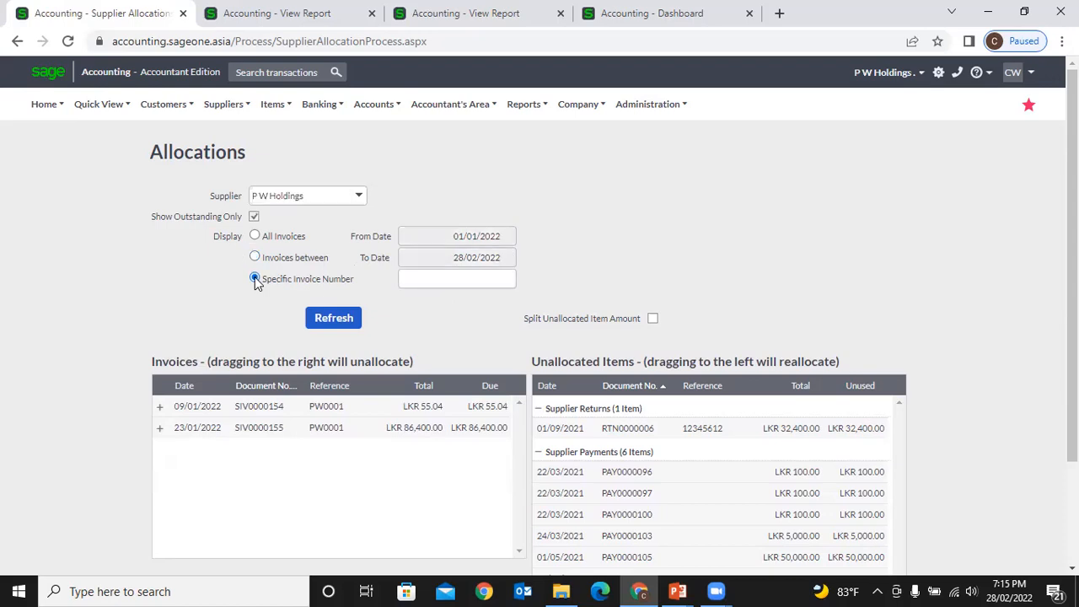
- Filter the invoice list to SIV0000155, then reset the display to All Invoices
{"action": "left_click", "coordinate": [413, 274]}
{"action": "type", "text": "S"}
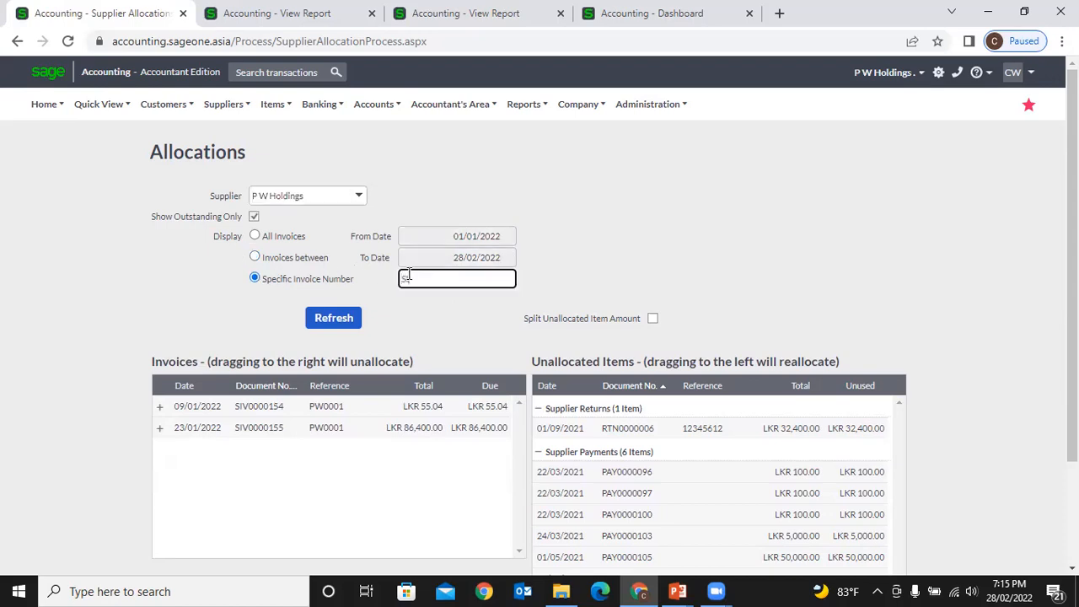
{"action": "type", "text": "IV0000155"}
{"action": "left_click", "coordinate": [342, 320]}
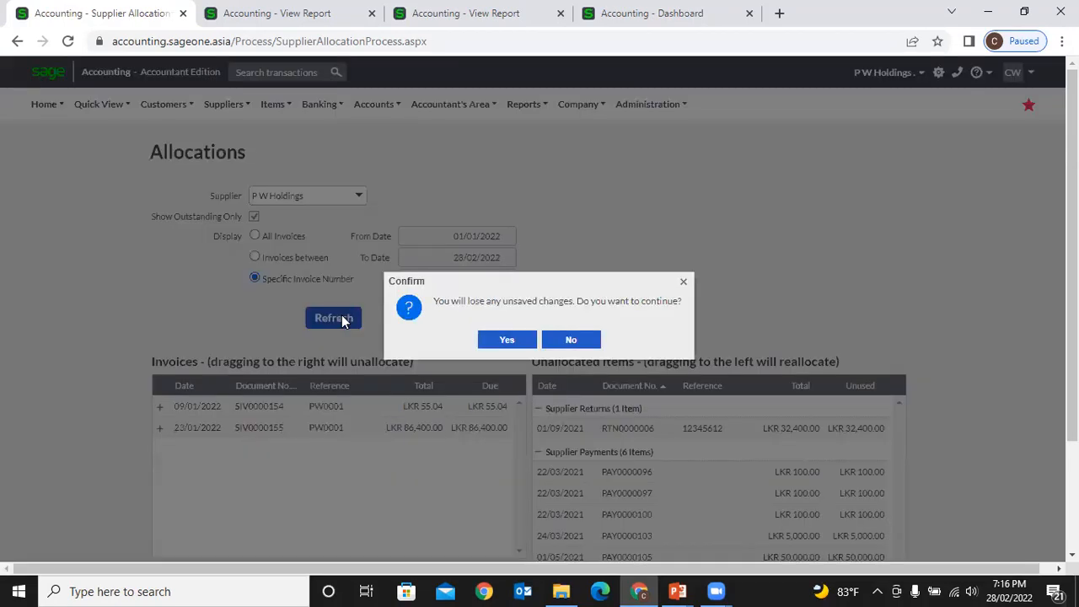
{"action": "left_click", "coordinate": [528, 339]}
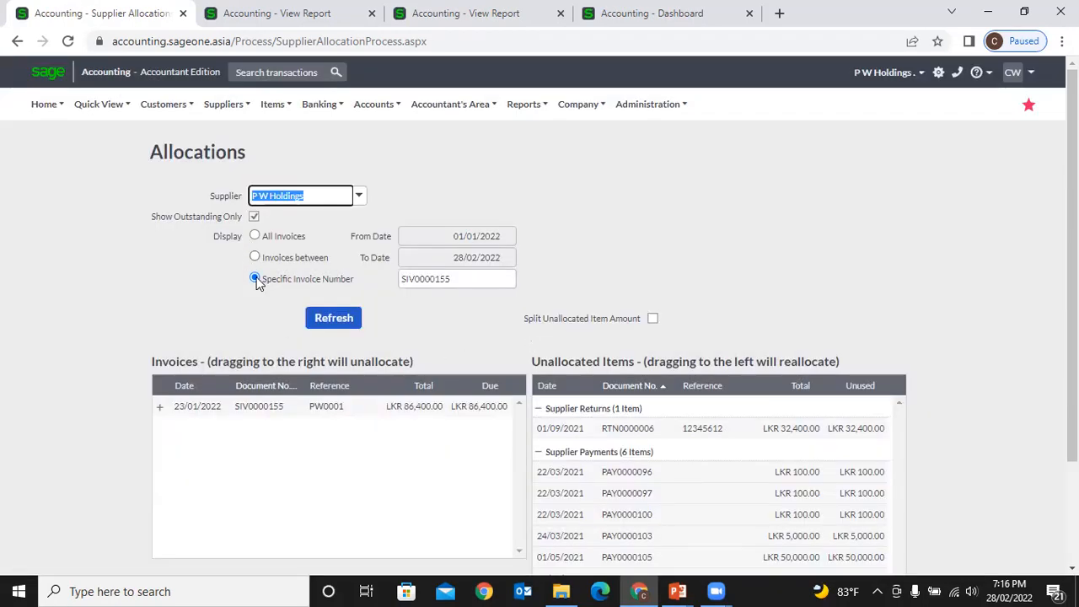
{"action": "left_click", "coordinate": [255, 237]}
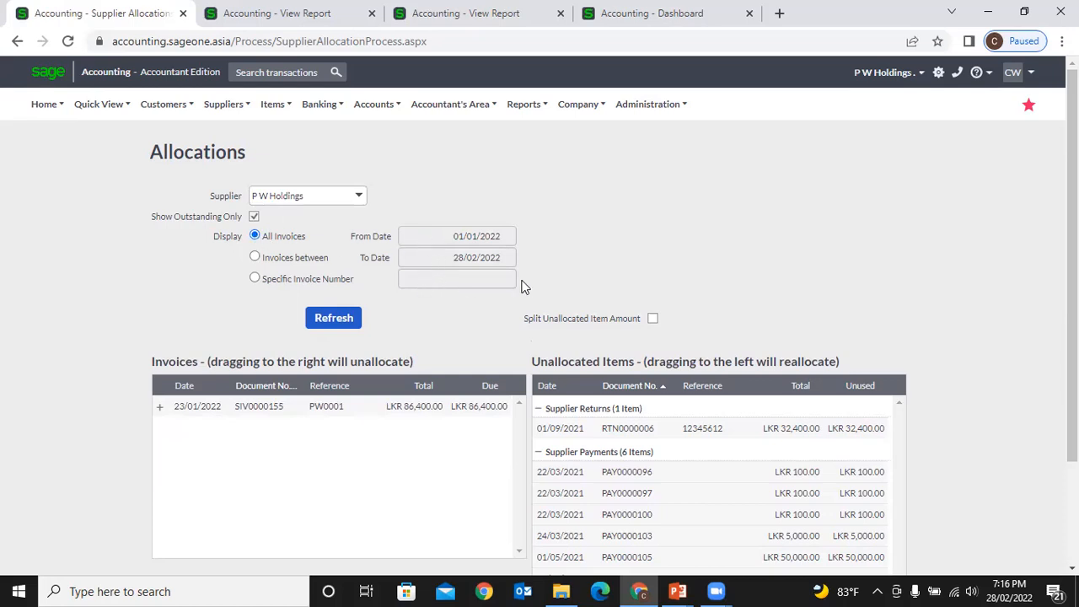
- Leave All Invoices selected and reload the five outstanding invoices SIV0000144–SIV0000155
{"action": "left_click", "coordinate": [254, 258]}
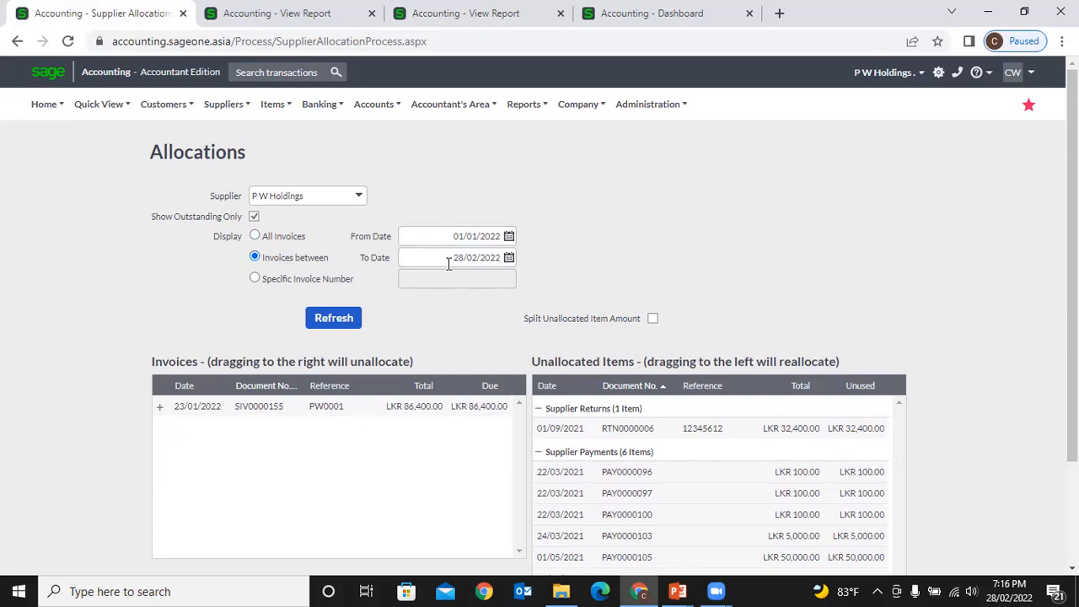
{"action": "left_click", "coordinate": [255, 279]}
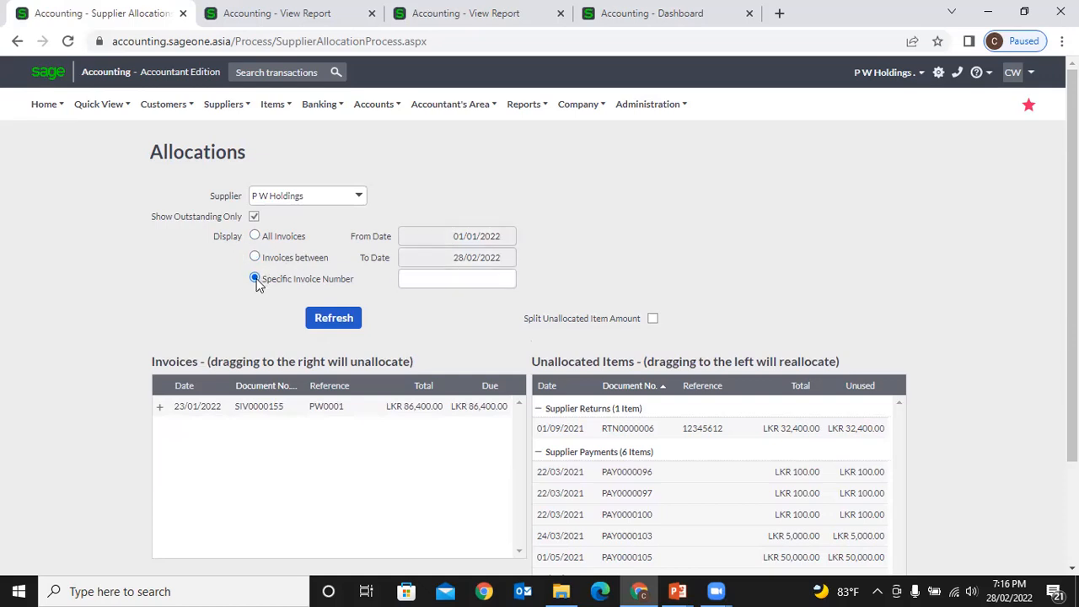
{"action": "left_click", "coordinate": [415, 277]}
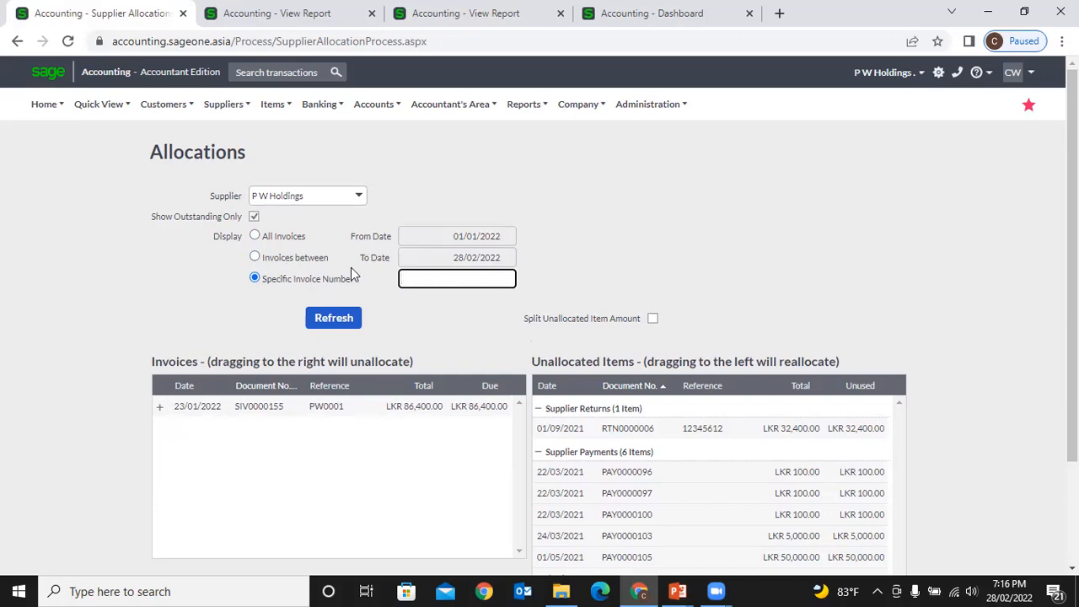
{"action": "left_click", "coordinate": [255, 235]}
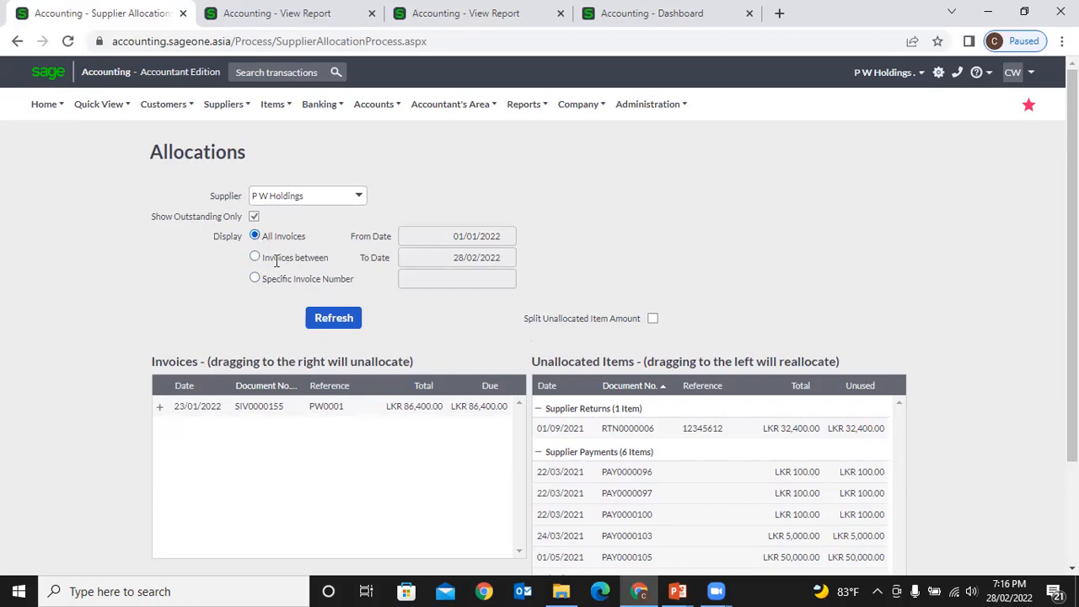
{"action": "left_click", "coordinate": [323, 319]}
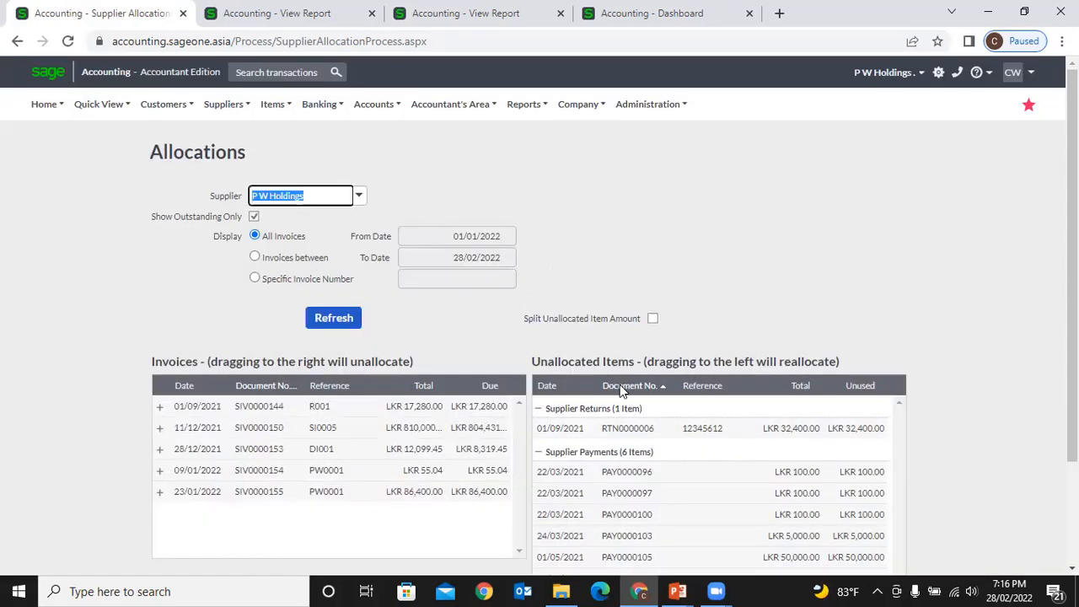
{"action": "scroll", "coordinate": [621, 384], "scroll_direction": "down", "scroll_amount": 3}
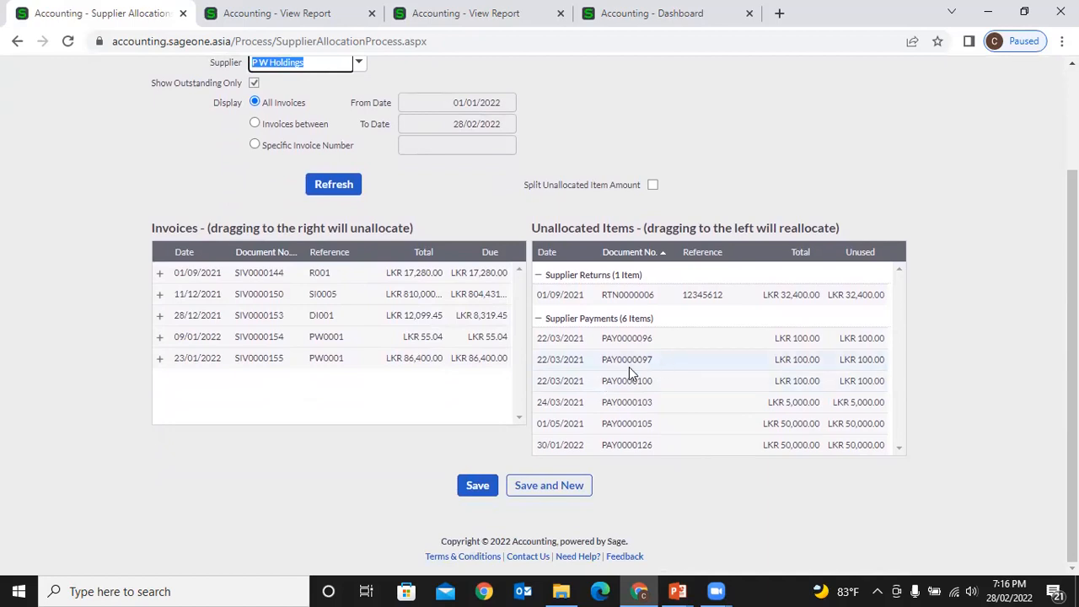
- Allocate the LKR 100 payments PAY0000096 and PAY0000097 to invoice SIV0000144
{"action": "left_click_drag", "start_coordinate": [618, 342], "coordinate": [473, 276]}
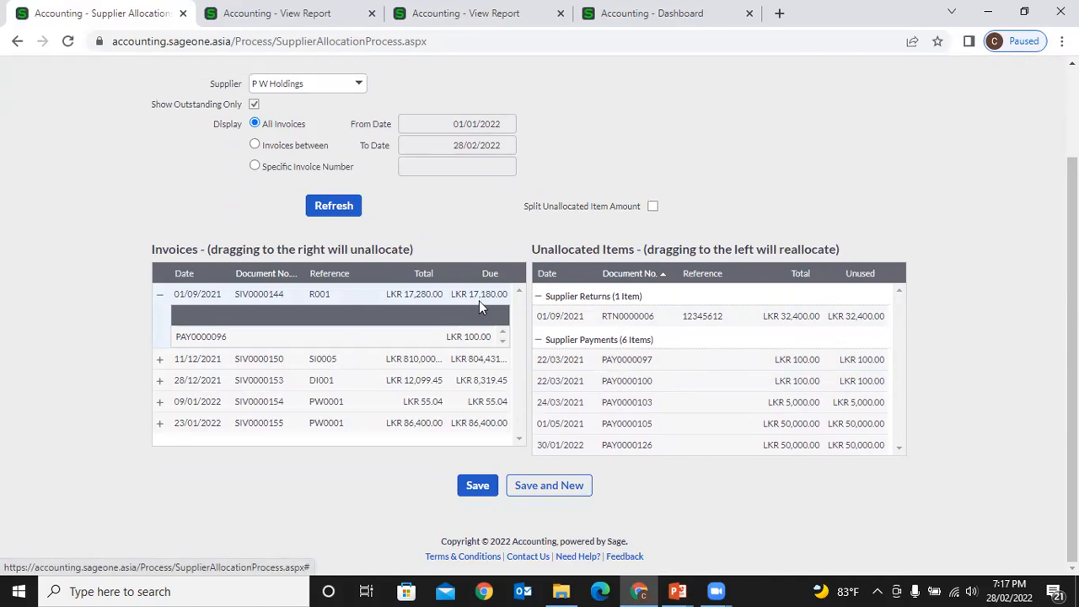
{"action": "mouse_move", "coordinate": [550, 359]}
{"action": "left_mouse_down"}
{"action": "mouse_move", "coordinate": [540, 335]}
{"action": "mouse_move", "coordinate": [489, 295]}
{"action": "mouse_move", "coordinate": [566, 367]}
{"action": "mouse_move", "coordinate": [562, 359]}
{"action": "left_mouse_up"}
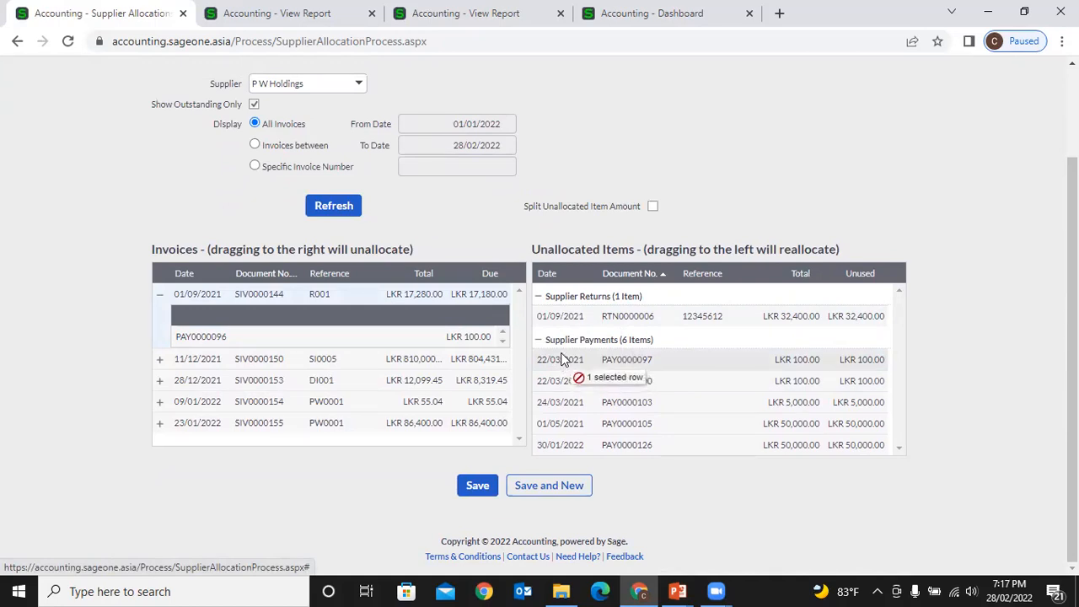
{"action": "left_click_drag", "start_coordinate": [562, 359], "coordinate": [502, 299]}
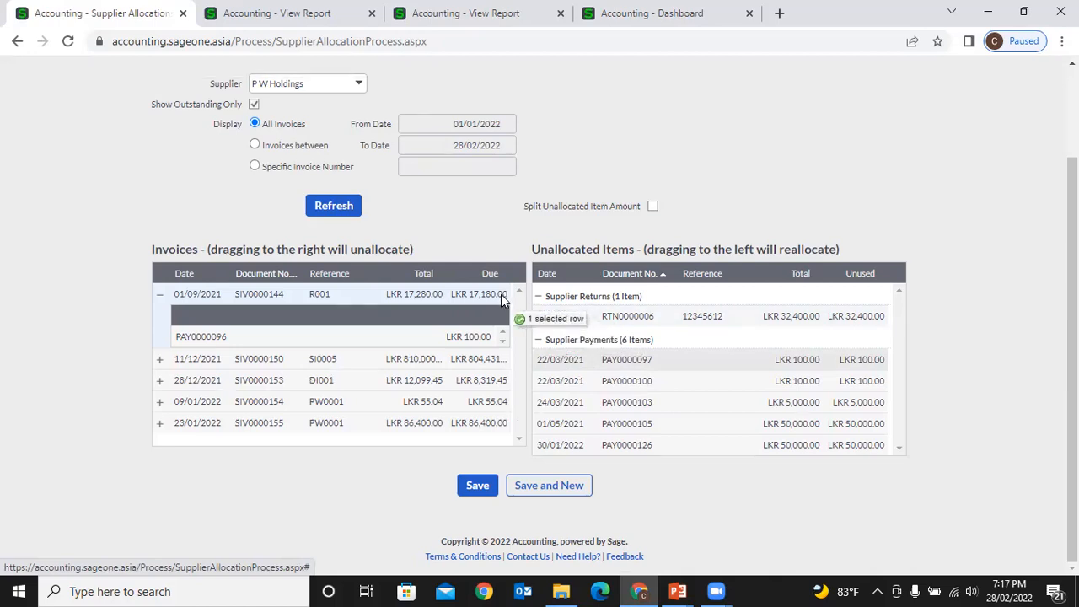
{"action": "left_click_drag", "start_coordinate": [502, 296], "coordinate": [489, 299]}
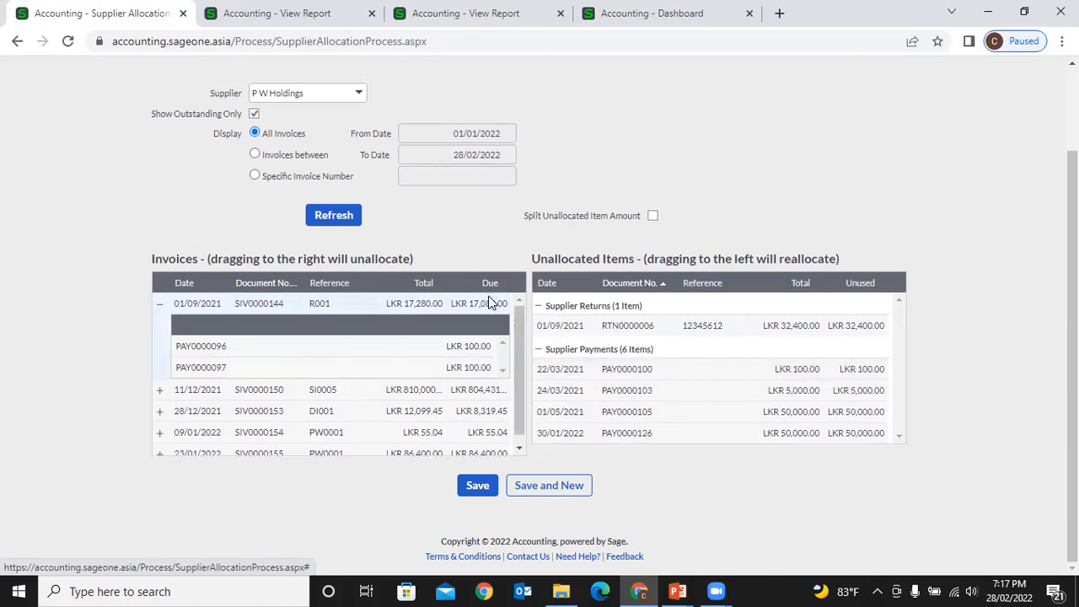
{"action": "left_click_drag", "start_coordinate": [550, 368], "coordinate": [500, 304]}
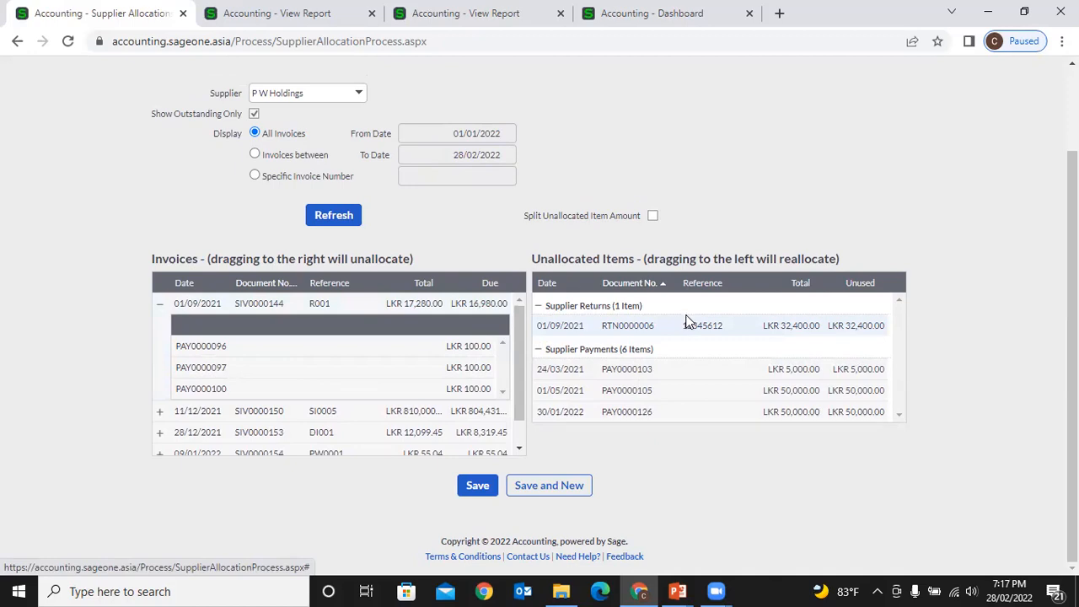
{"action": "scroll", "coordinate": [454, 347], "scroll_direction": "down", "scroll_amount": 1}
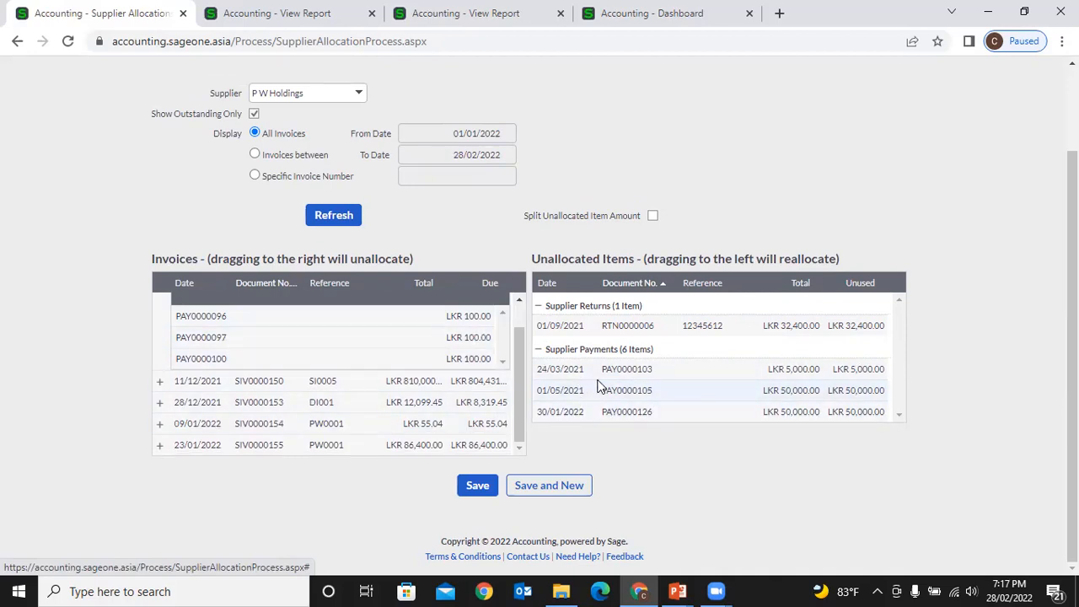
{"action": "scroll", "coordinate": [454, 364], "scroll_direction": "up", "scroll_amount": 1}
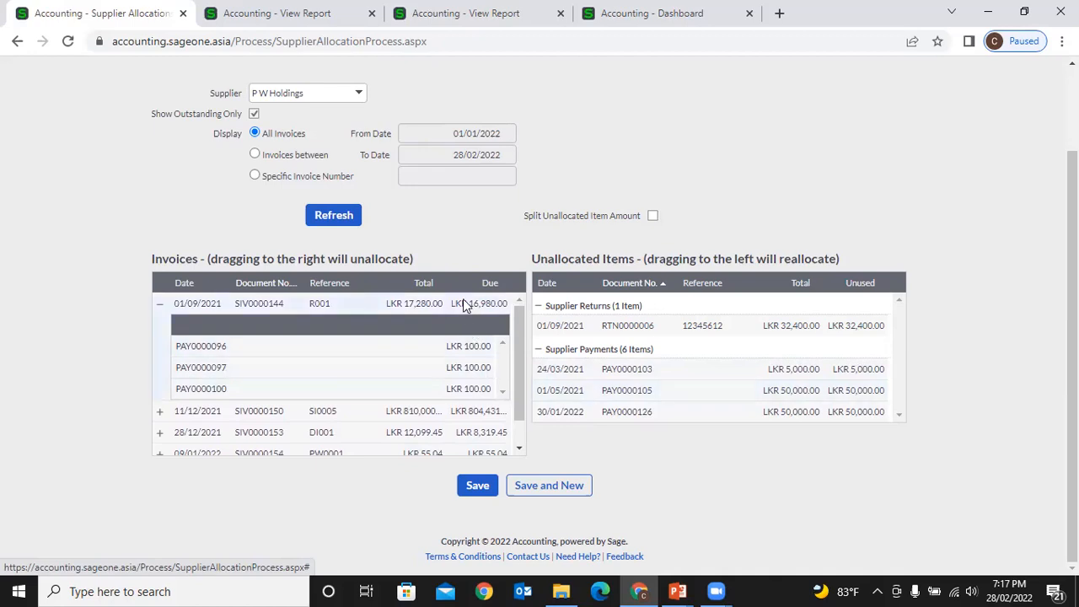
{"action": "scroll", "coordinate": [485, 354], "scroll_direction": "down", "scroll_amount": 1}
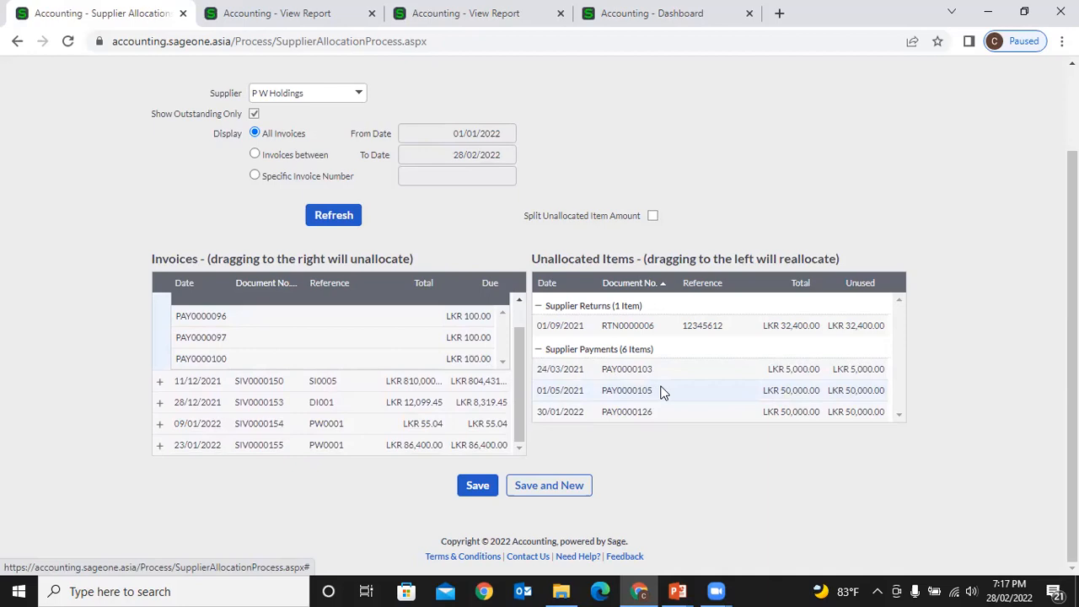
- Apply PAY0000105 to SIV0000153 and SIV0000154, removing its trial allocation to SIV0000155
{"action": "left_click_drag", "start_coordinate": [662, 391], "coordinate": [501, 403]}
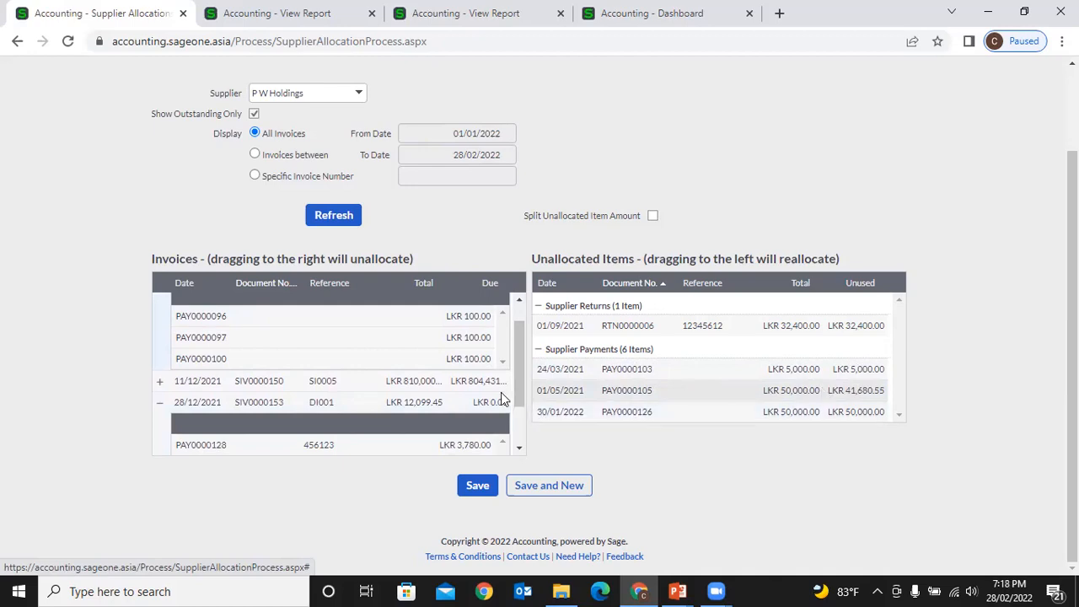
{"action": "scroll", "coordinate": [486, 398], "scroll_direction": "down", "scroll_amount": 1}
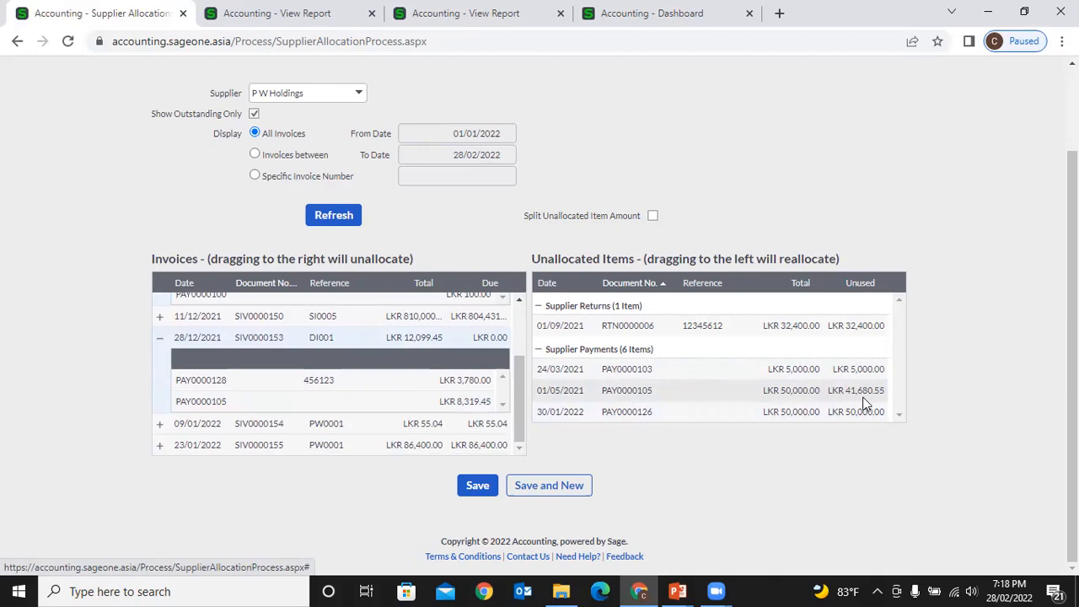
{"action": "left_click_drag", "start_coordinate": [844, 395], "coordinate": [490, 409]}
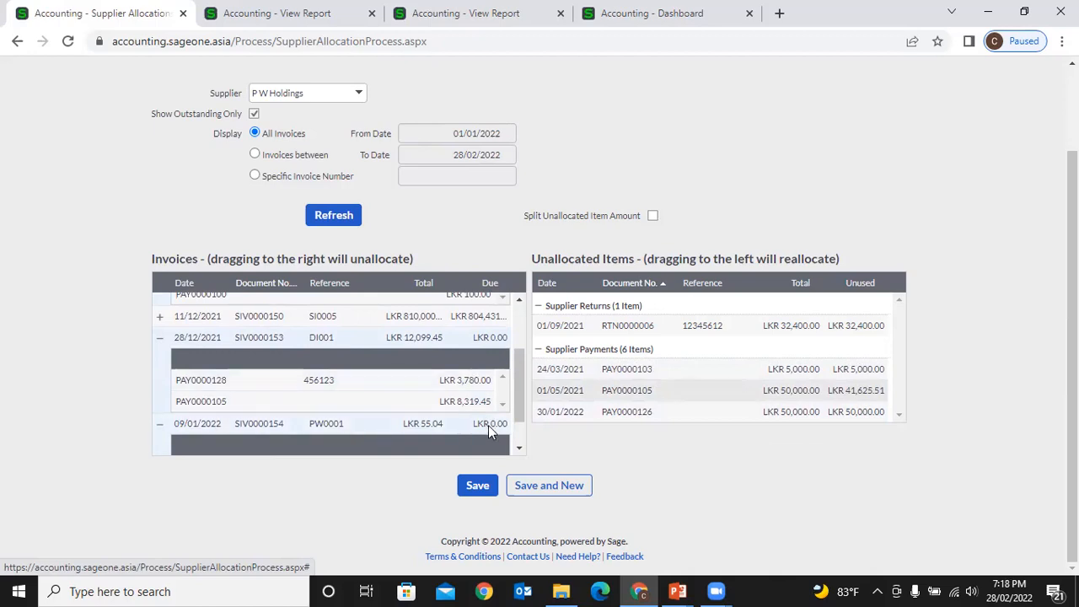
{"action": "scroll", "coordinate": [488, 425], "scroll_direction": "down", "scroll_amount": 1}
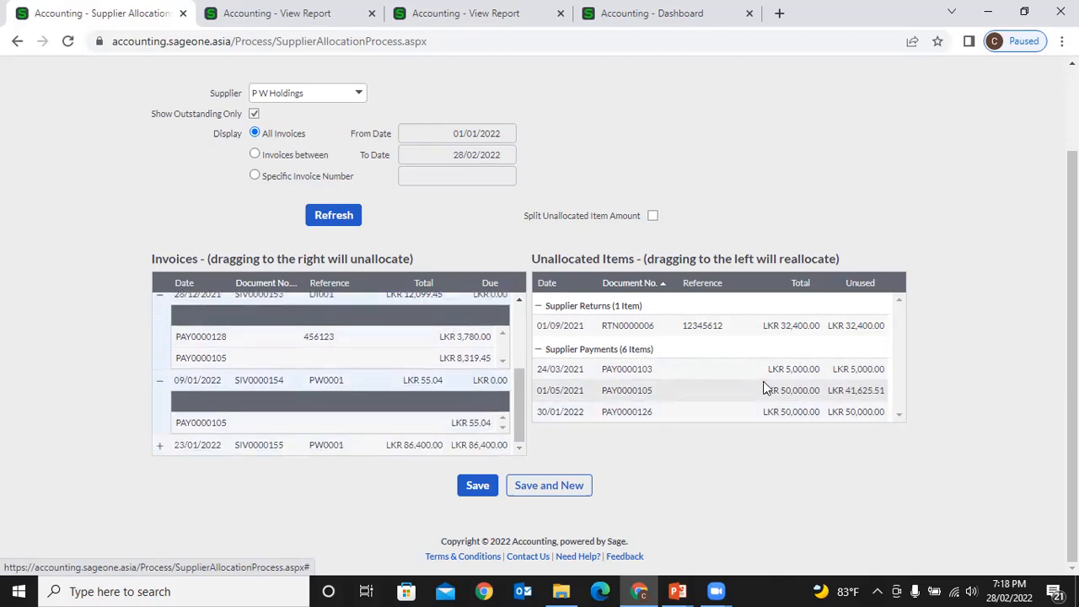
{"action": "left_click_drag", "start_coordinate": [765, 388], "coordinate": [499, 439]}
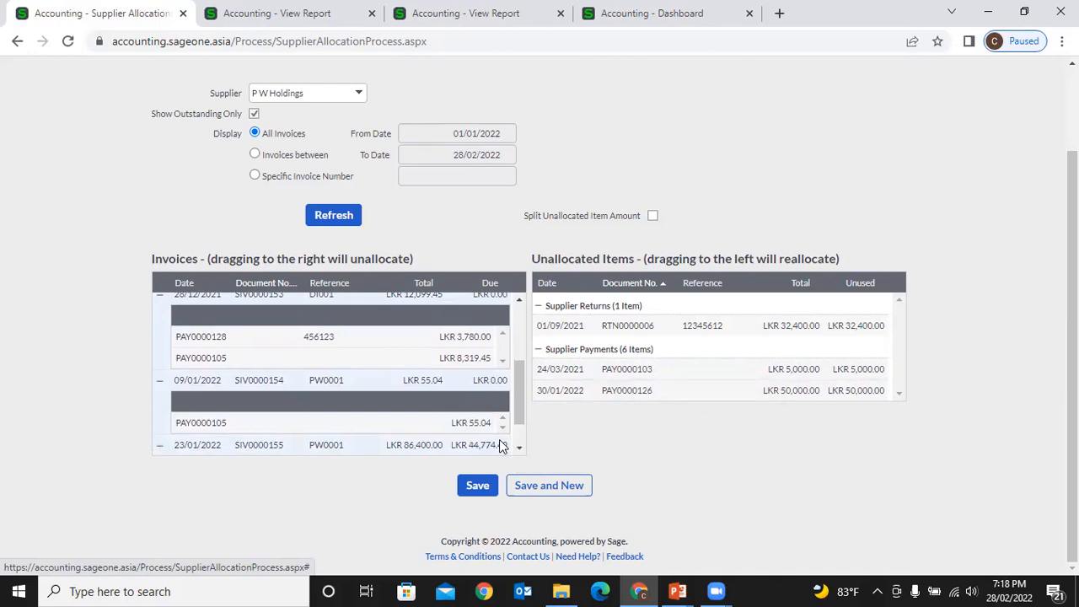
{"action": "scroll", "coordinate": [498, 365], "scroll_direction": "up", "scroll_amount": 3}
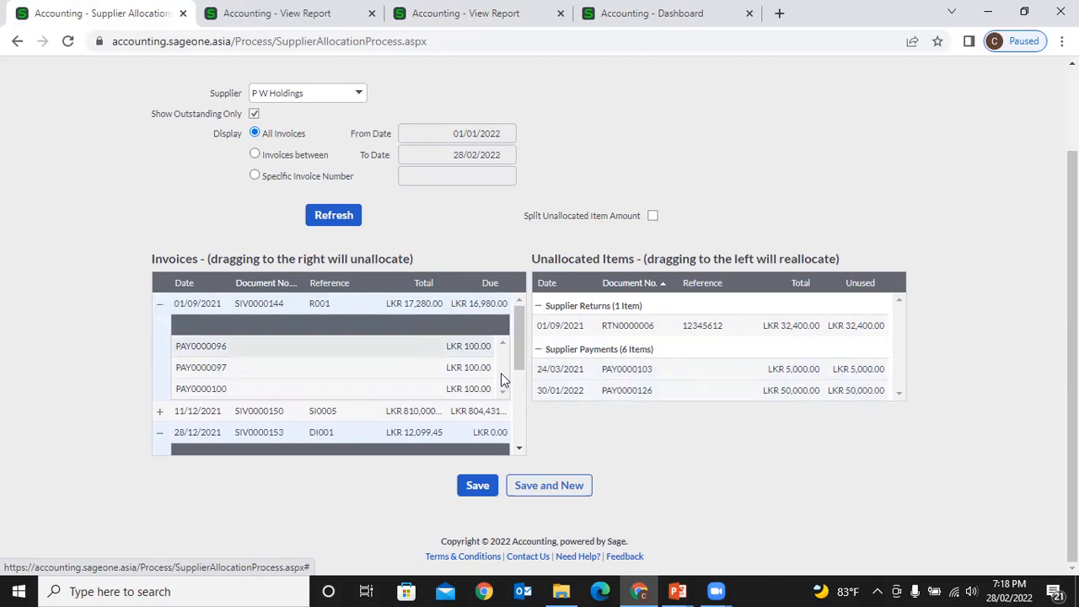
{"action": "scroll", "coordinate": [502, 379], "scroll_direction": "down", "scroll_amount": 3}
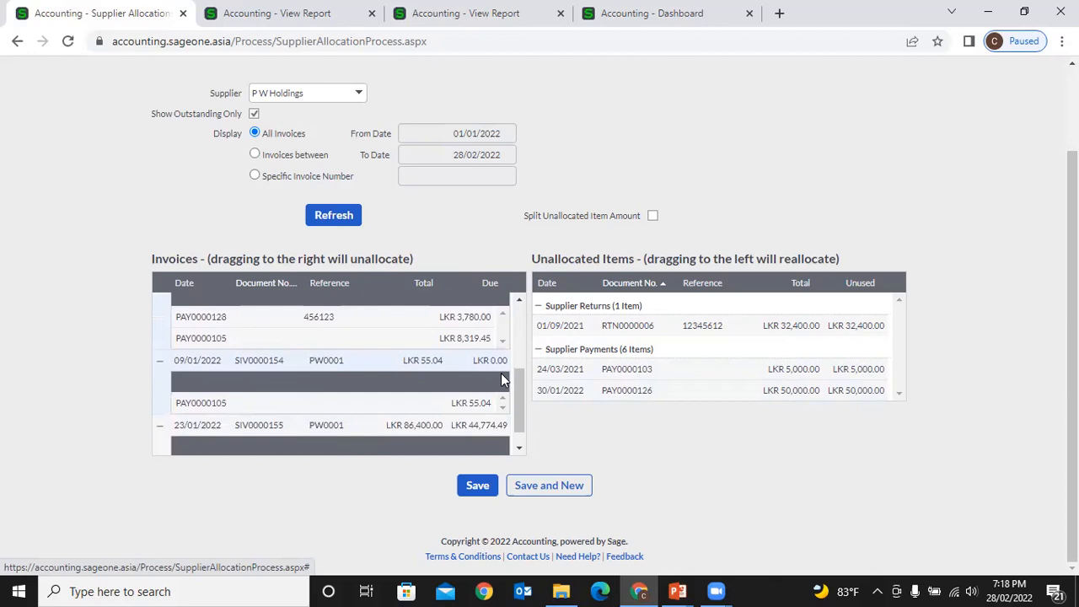
{"action": "scroll", "coordinate": [501, 380], "scroll_direction": "down", "scroll_amount": 1}
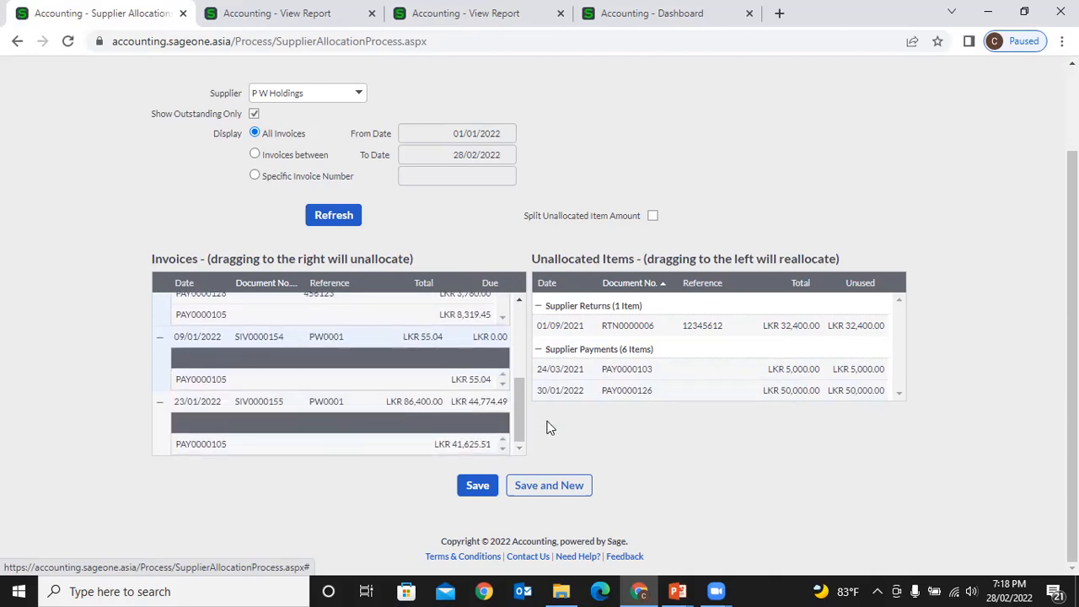
{"action": "left_click_drag", "start_coordinate": [455, 446], "coordinate": [643, 394]}
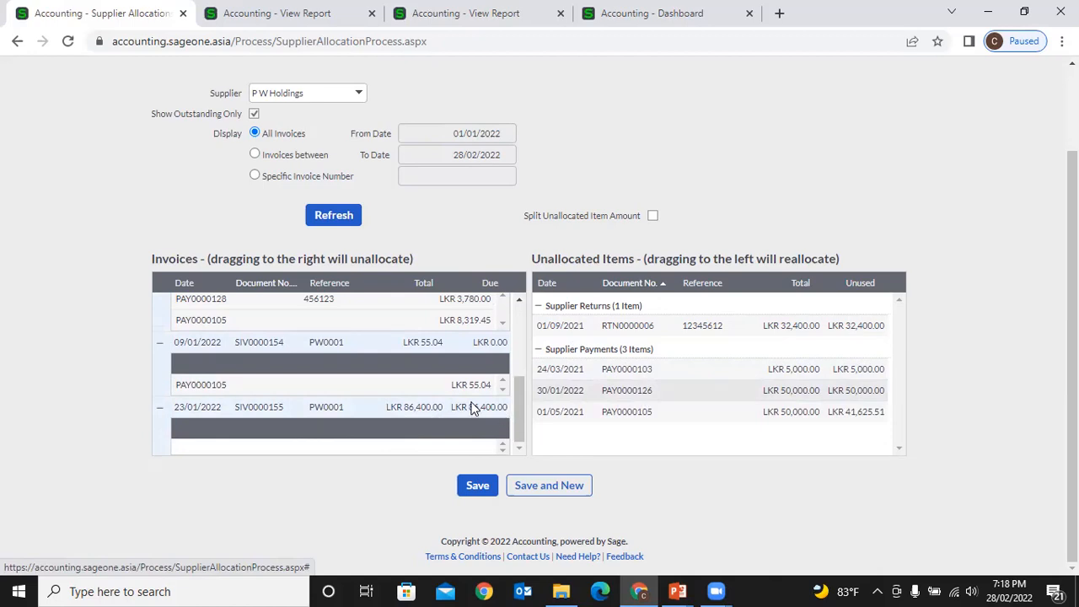
- Unallocate PAY0000105 from SIV0000154 and SIV0000153, and PAY0000128 from SIV0000153
{"action": "left_click_drag", "start_coordinate": [469, 386], "coordinate": [594, 380]}
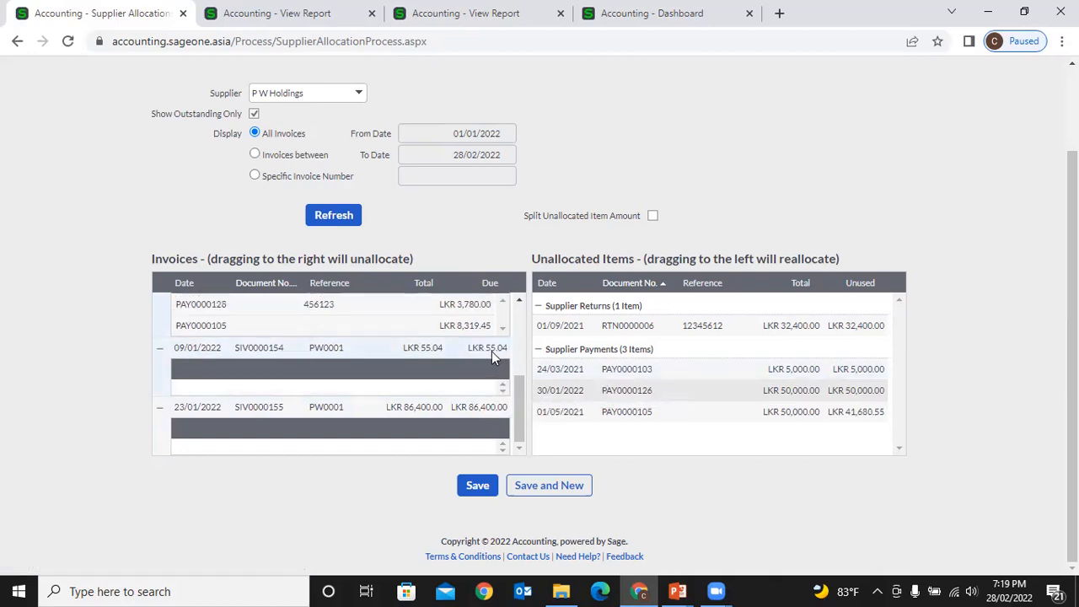
{"action": "scroll", "coordinate": [468, 351], "scroll_direction": "up", "scroll_amount": 2}
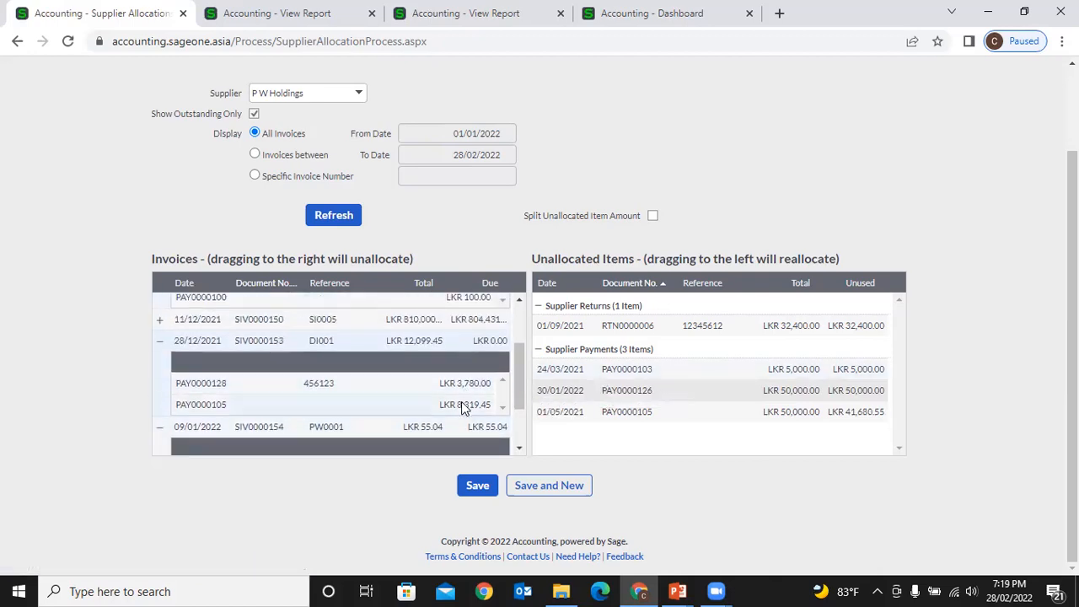
{"action": "left_click_drag", "start_coordinate": [462, 405], "coordinate": [543, 401]}
{"action": "left_click_drag", "start_coordinate": [457, 383], "coordinate": [638, 384]}
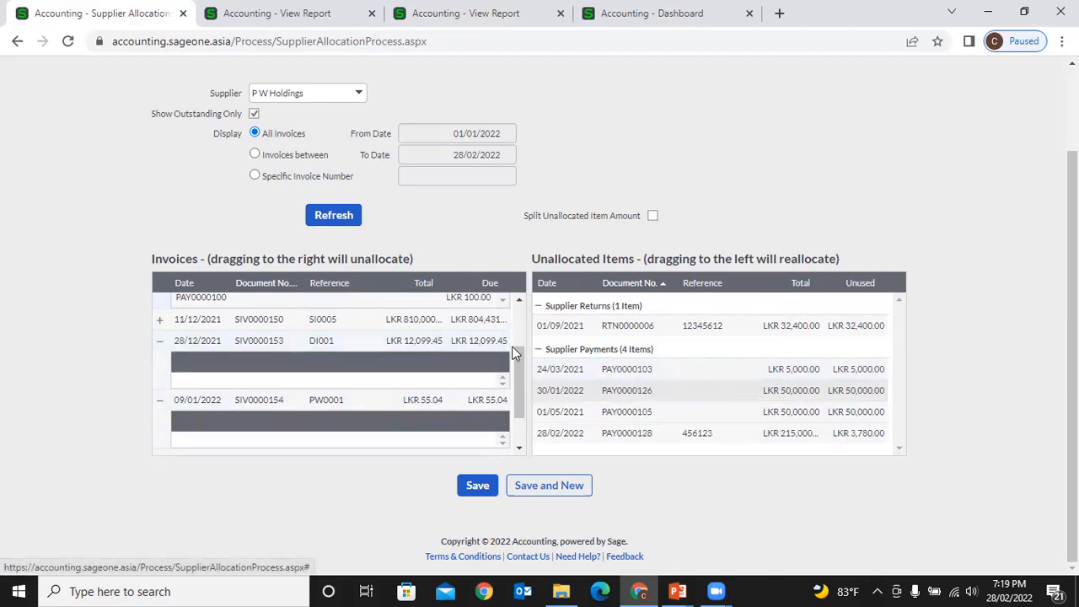
{"action": "scroll", "coordinate": [418, 345], "scroll_direction": "up", "scroll_amount": 1}
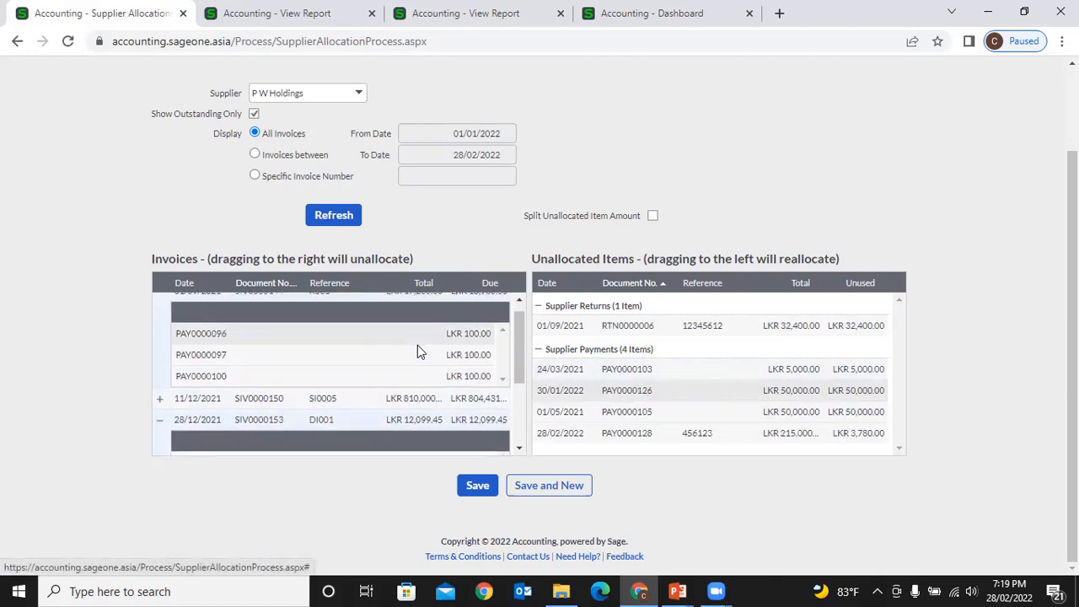
- Unallocate PAY0000128 from SIV0000150 and PAY0000096/PAY0000097 from SIV0000144
{"action": "left_click", "coordinate": [163, 401]}
{"action": "scroll", "coordinate": [297, 387], "scroll_direction": "down", "scroll_amount": 1}
{"action": "left_click_drag", "start_coordinate": [342, 360], "coordinate": [620, 385]}
{"action": "scroll", "coordinate": [384, 388], "scroll_direction": "up", "scroll_amount": 1}
{"action": "left_click_drag", "start_coordinate": [381, 374], "coordinate": [631, 391]}
{"action": "left_click_drag", "start_coordinate": [475, 364], "coordinate": [582, 370]}
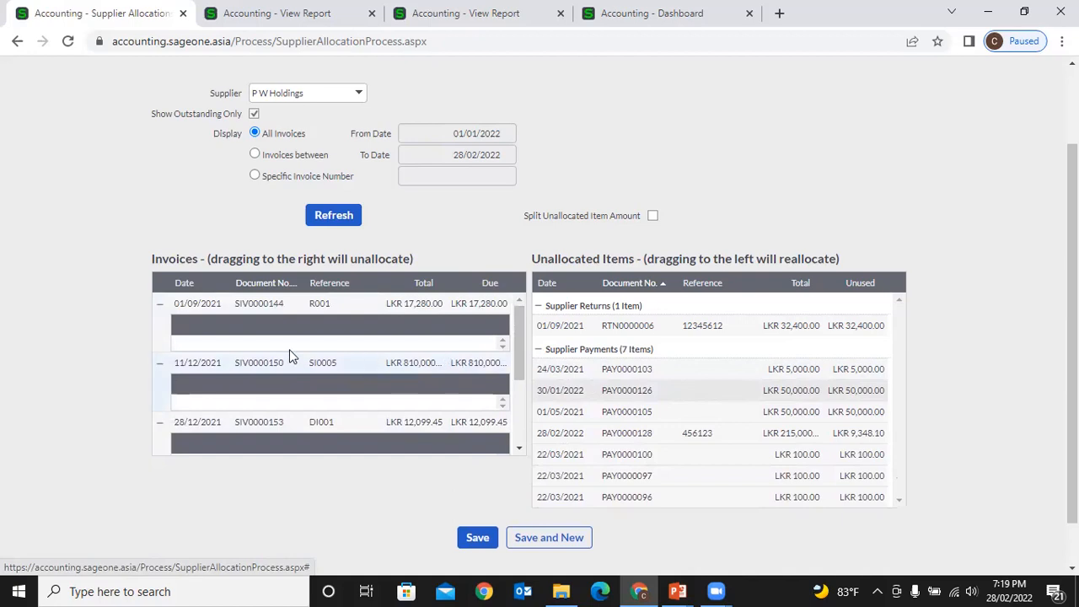
- Collapse the allocation details of all five invoices, SIV0000144 through SIV0000155
{"action": "left_click", "coordinate": [159, 305]}
{"action": "left_click", "coordinate": [160, 326]}
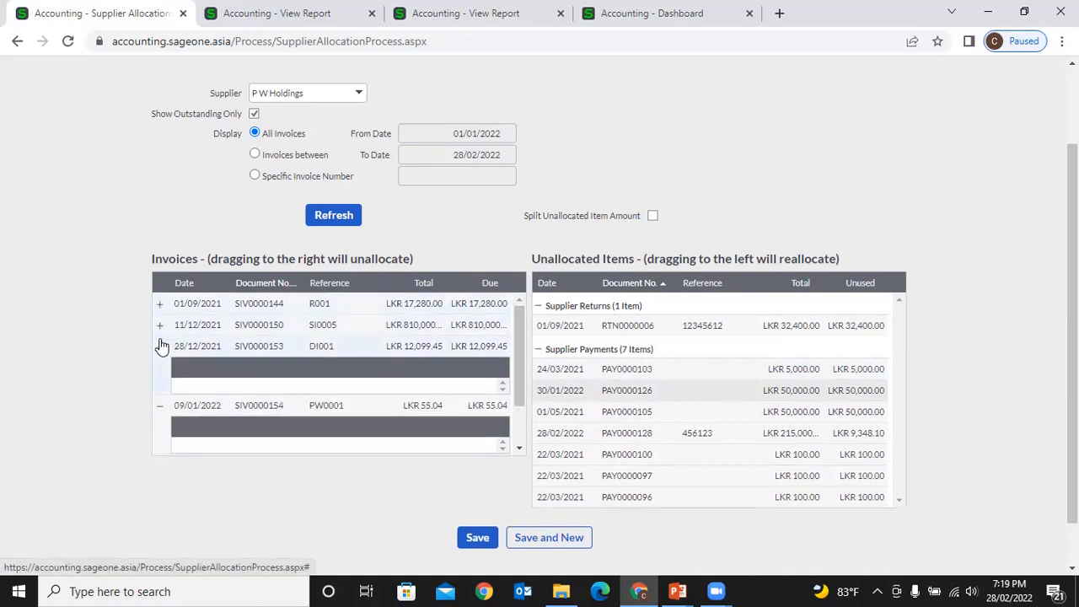
{"action": "left_click", "coordinate": [159, 346]}
{"action": "left_click", "coordinate": [159, 371]}
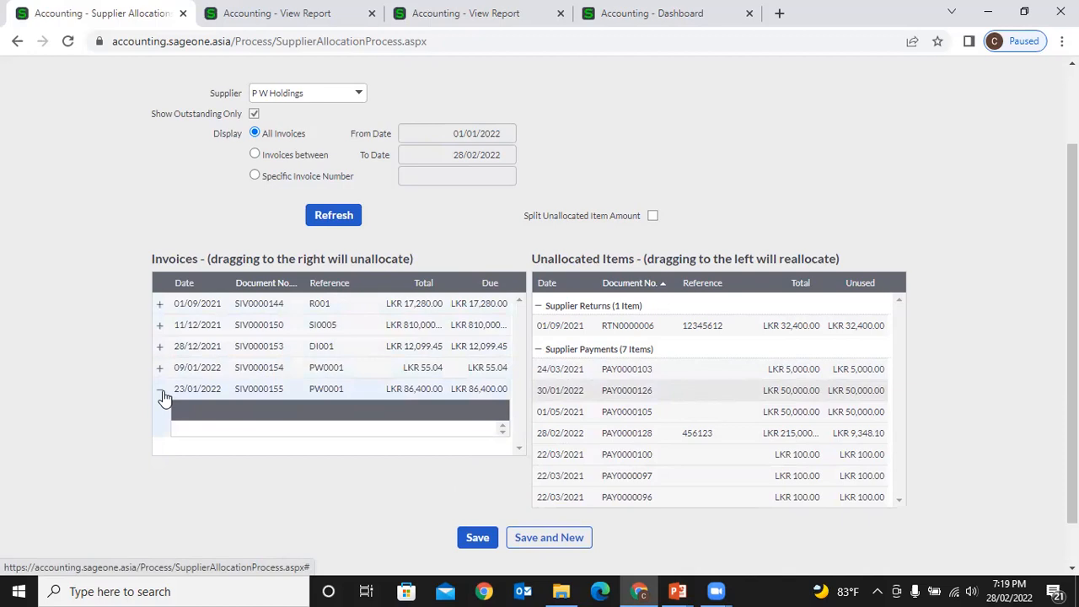
{"action": "left_click", "coordinate": [160, 390]}
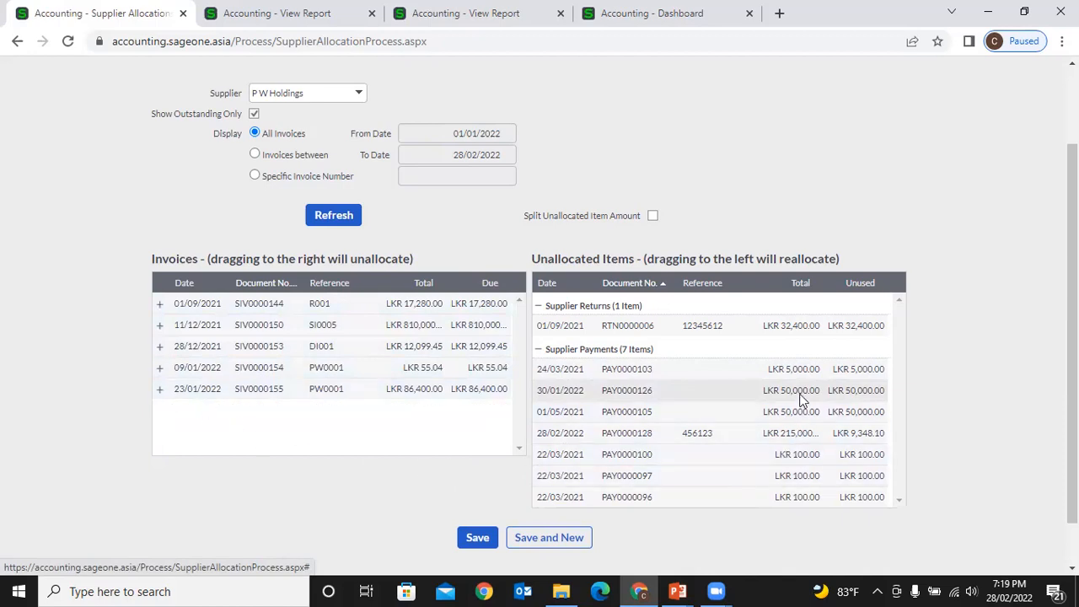
- Trial-allocate PAY0000126 to SIV0000153 and SIV0000155, then remove both allocations
{"action": "left_click_drag", "start_coordinate": [784, 397], "coordinate": [497, 348]}
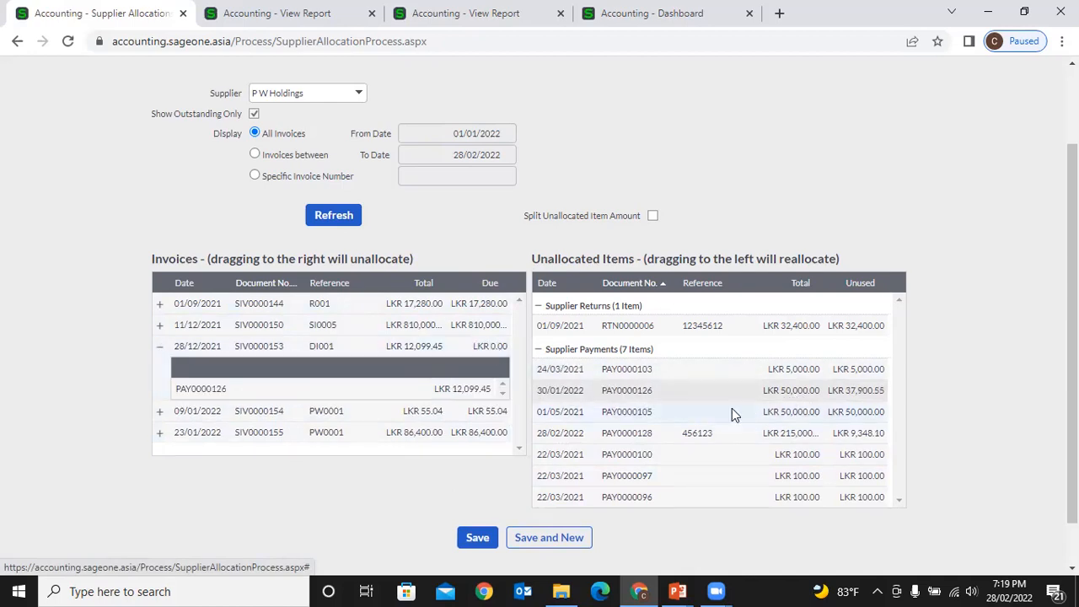
{"action": "left_click_drag", "start_coordinate": [758, 396], "coordinate": [460, 434]}
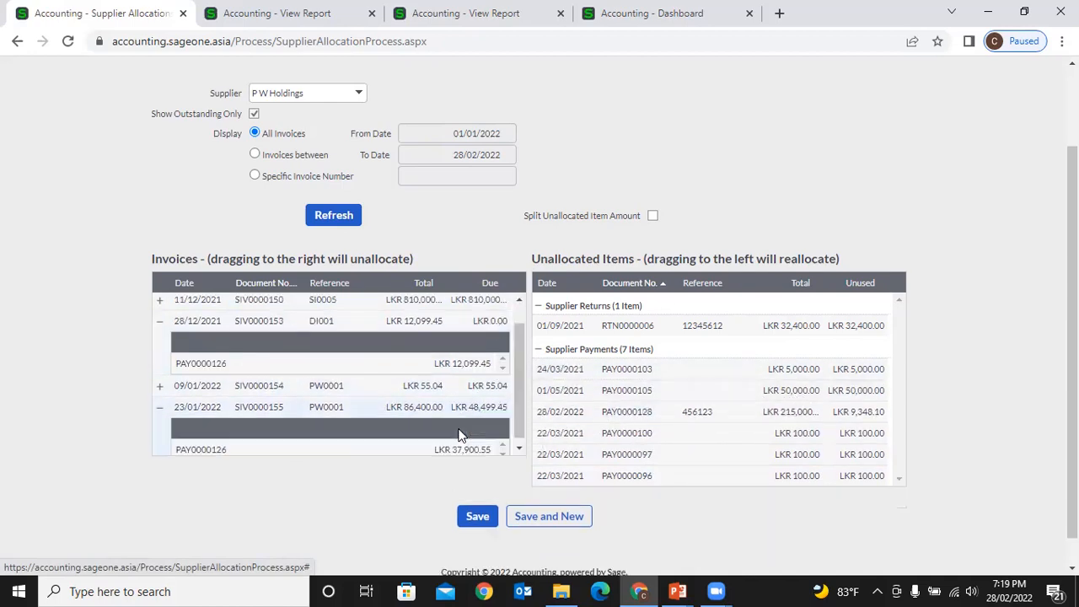
{"action": "left_click_drag", "start_coordinate": [447, 364], "coordinate": [641, 395]}
{"action": "scroll", "coordinate": [468, 415], "scroll_direction": "down", "scroll_amount": 1}
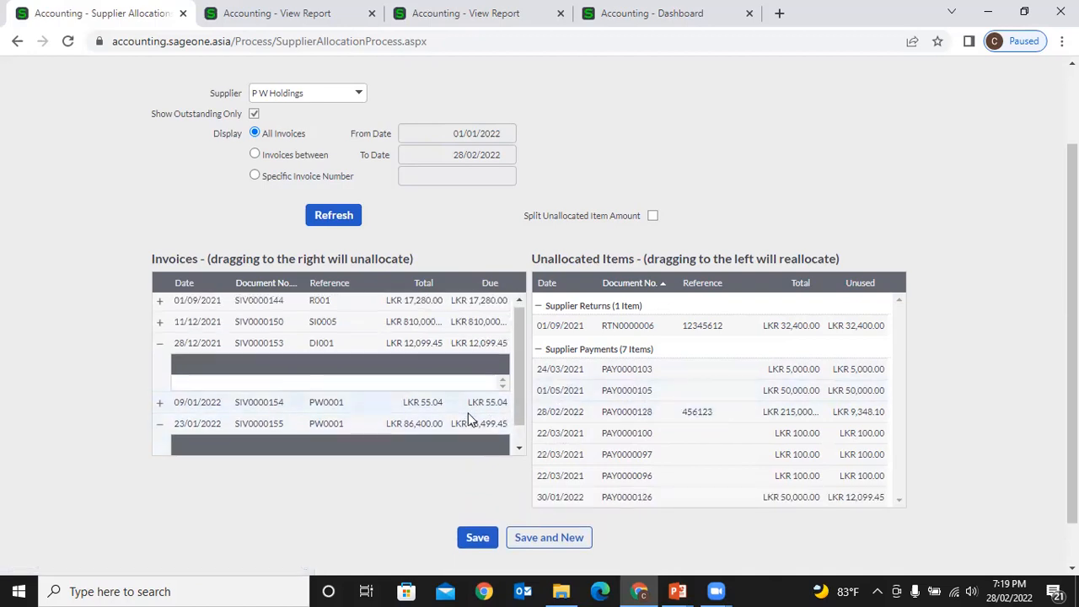
{"action": "left_click_drag", "start_coordinate": [468, 443], "coordinate": [610, 411]}
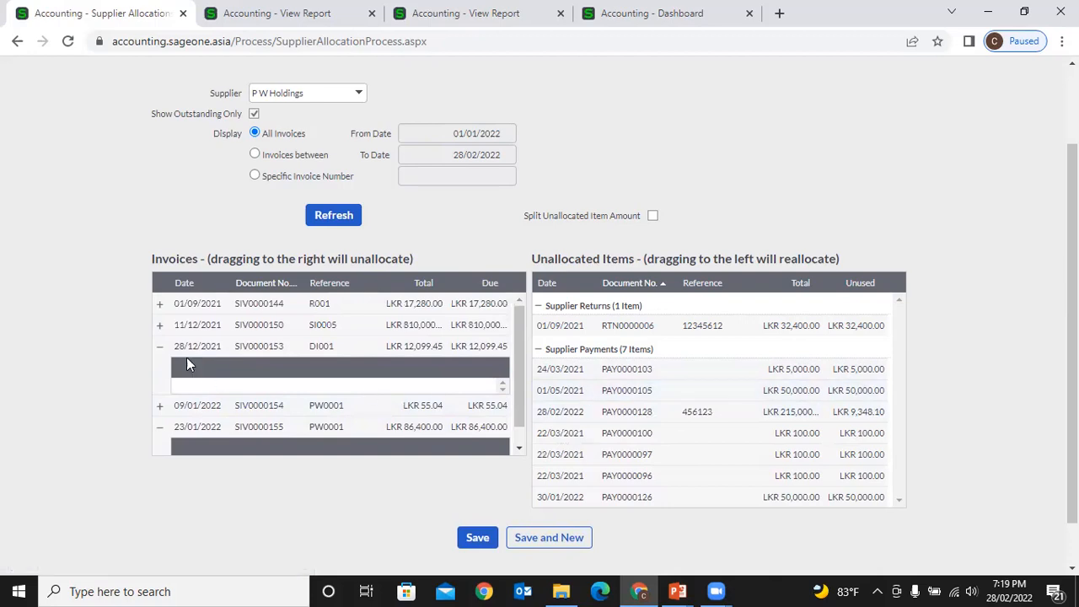
{"action": "left_click", "coordinate": [160, 346]}
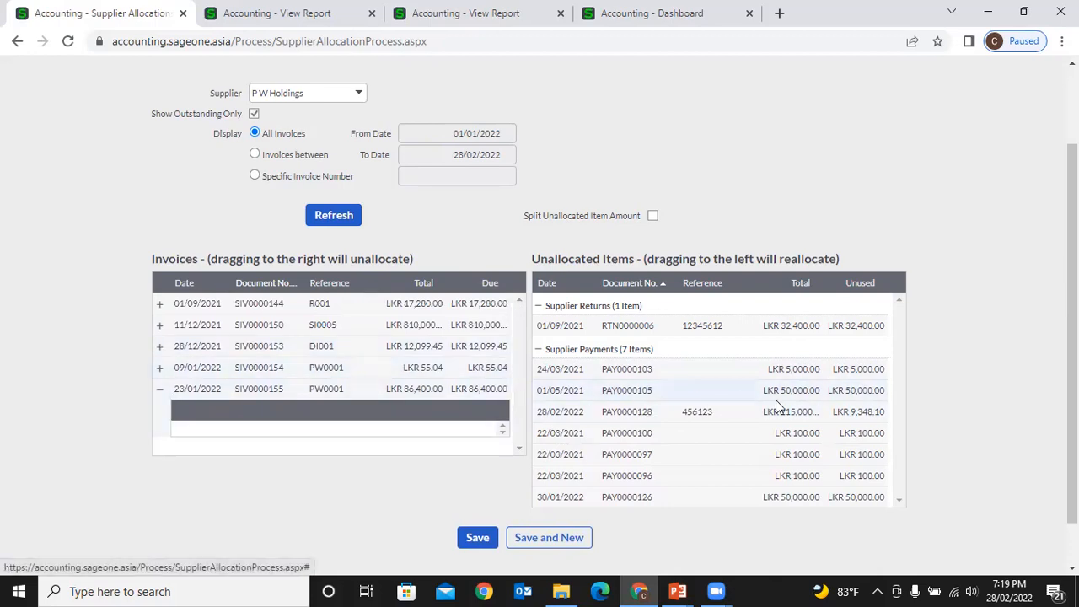
{"action": "left_click", "coordinate": [160, 390]}
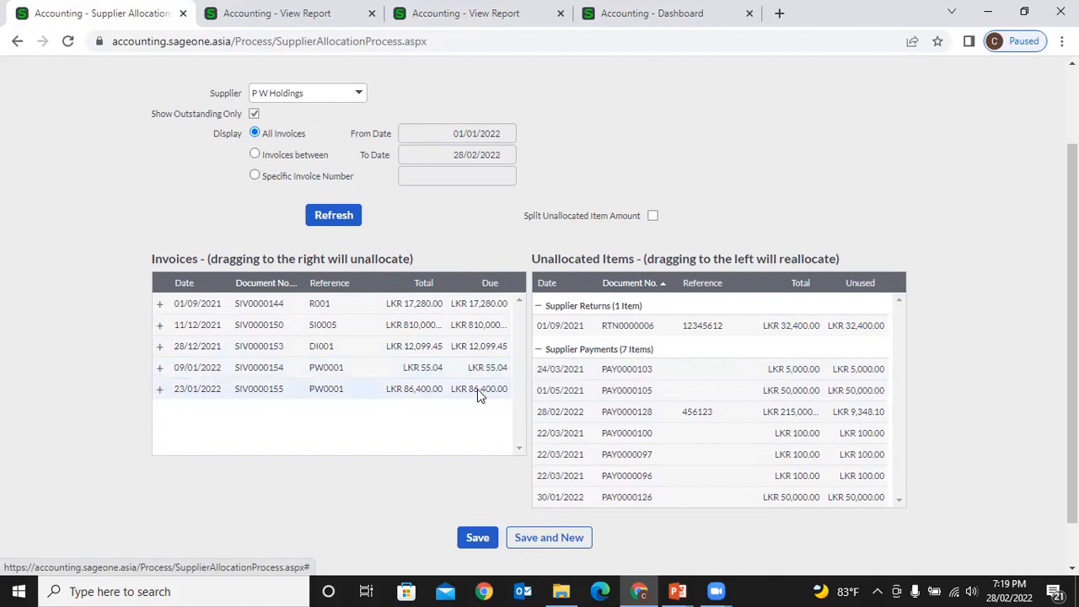
- Take PAY0000105 back off SIV0000153 and collapse the 28/12/2021 and 23/01/2022 invoice rows
{"action": "left_click_drag", "start_coordinate": [477, 389], "coordinate": [442, 346]}
{"action": "left_click_drag", "start_coordinate": [462, 388], "coordinate": [474, 430]}
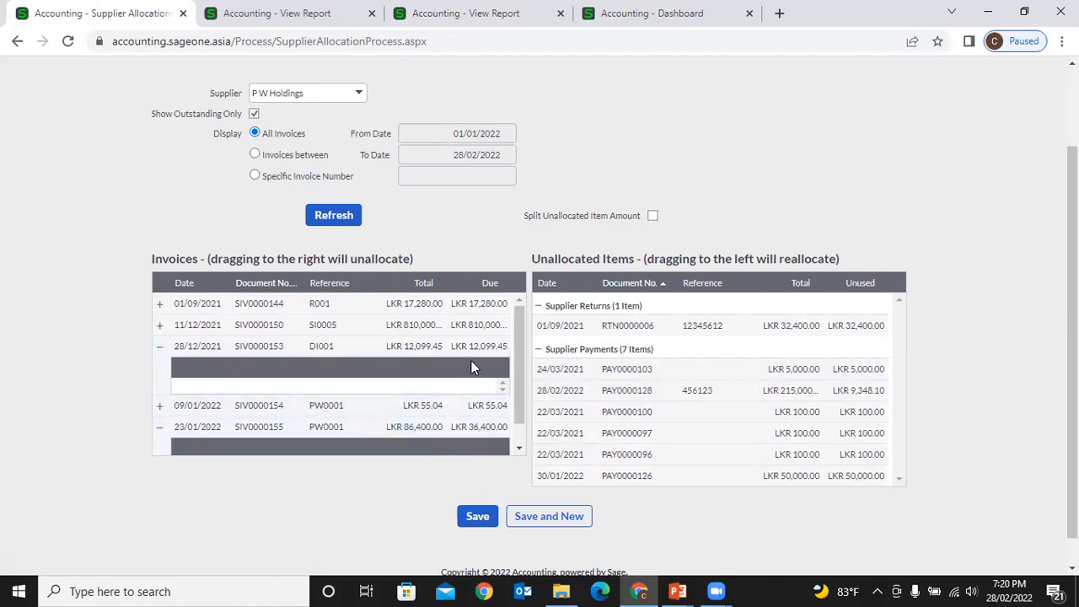
{"action": "scroll", "coordinate": [475, 398], "scroll_direction": "down", "scroll_amount": 1}
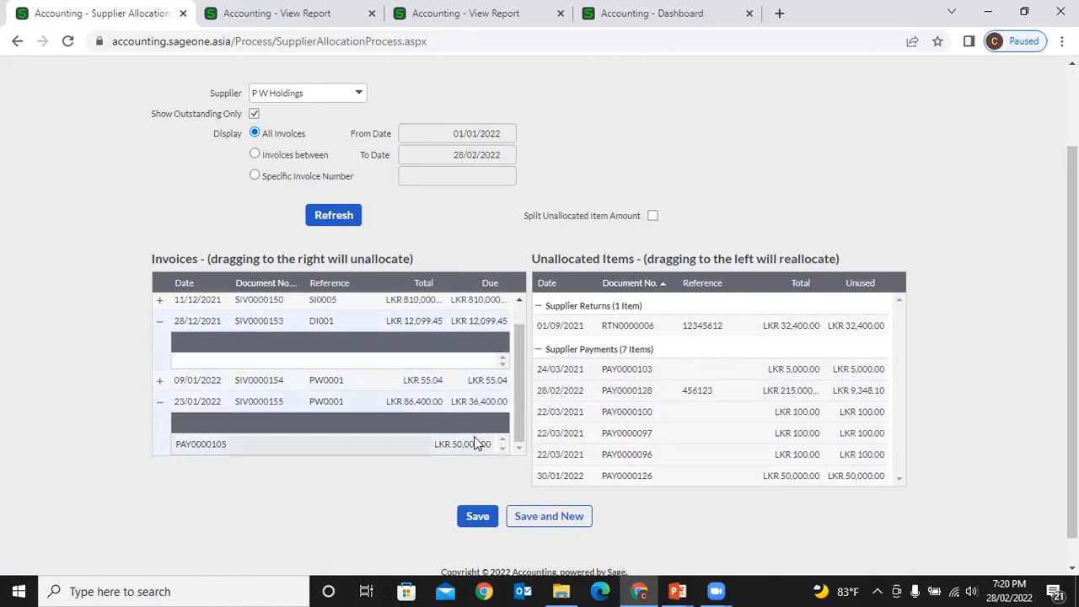
{"action": "left_click_drag", "start_coordinate": [475, 441], "coordinate": [566, 445]}
{"action": "scroll", "coordinate": [157, 421], "scroll_direction": "down", "scroll_amount": 1}
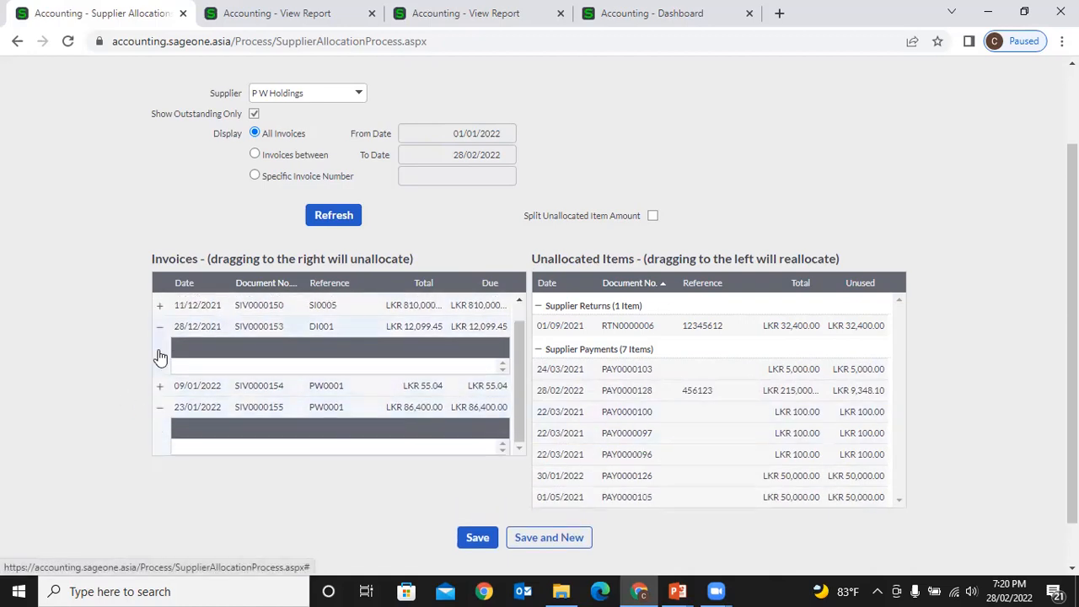
{"action": "left_click", "coordinate": [159, 327]}
{"action": "left_click", "coordinate": [161, 394]}
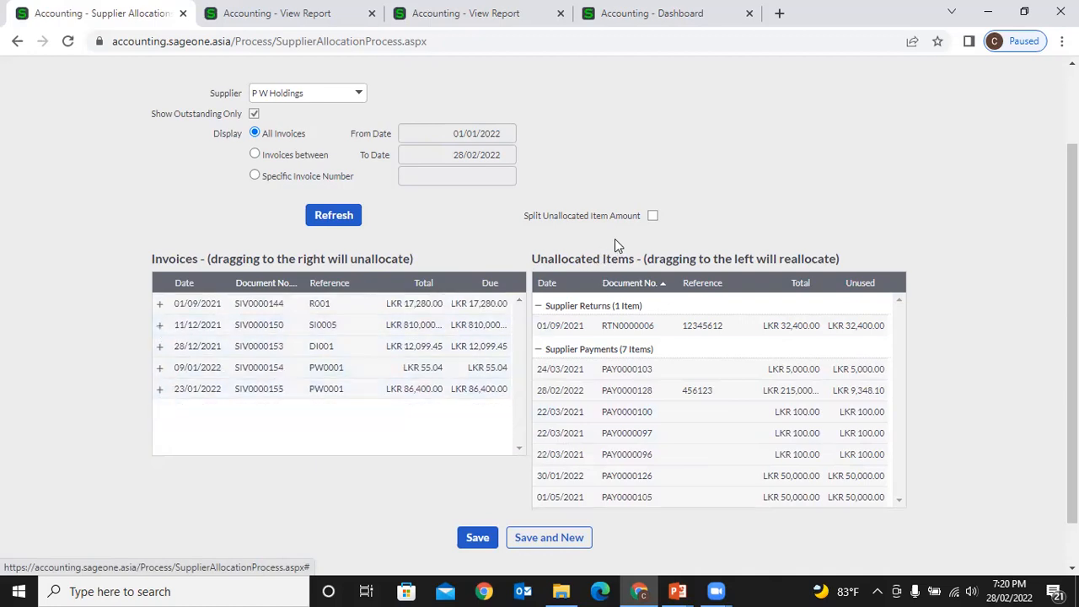
- Enable Split Unallocated Item Amount and allocate LKR 10,000 of PAY0000126 to SIV0000153
{"action": "left_click", "coordinate": [654, 217]}
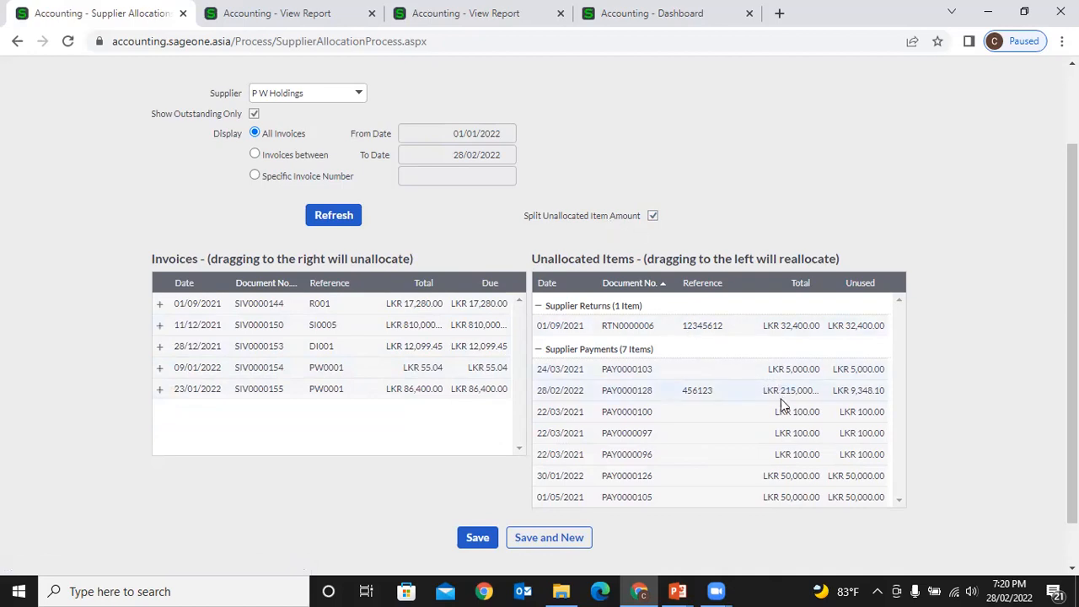
{"action": "scroll", "coordinate": [799, 439], "scroll_direction": "down", "scroll_amount": 1}
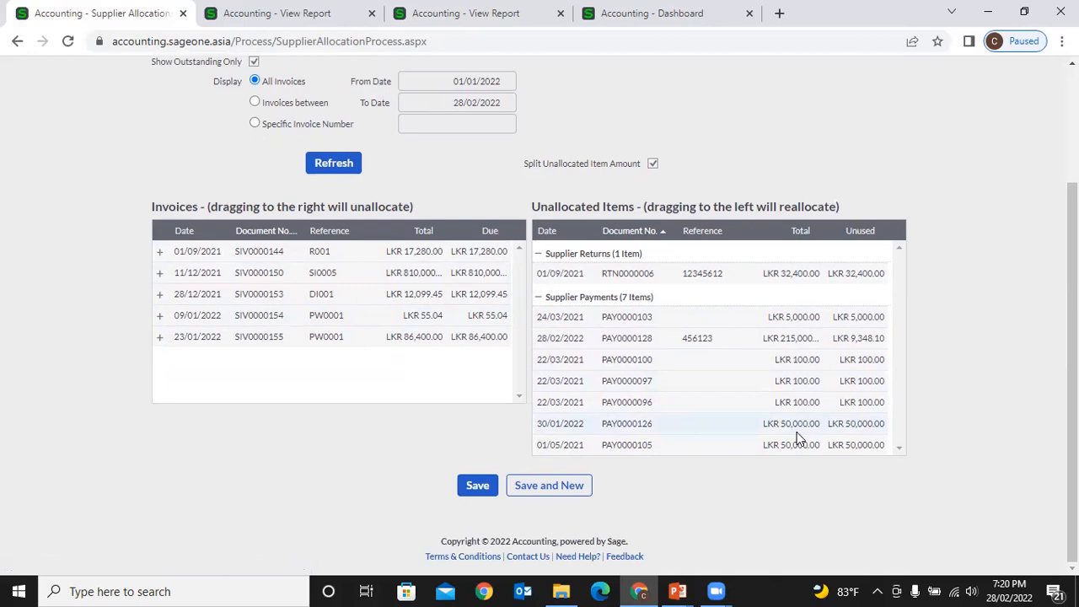
{"action": "left_click_drag", "start_coordinate": [798, 435], "coordinate": [493, 305]}
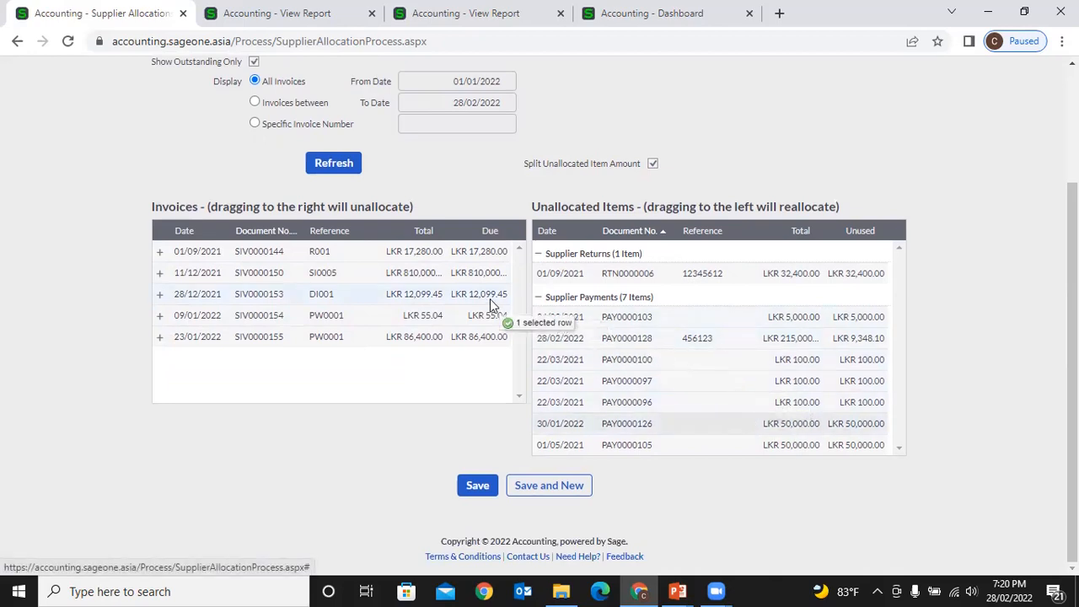
{"action": "left_click_drag", "start_coordinate": [491, 303], "coordinate": [491, 303]}
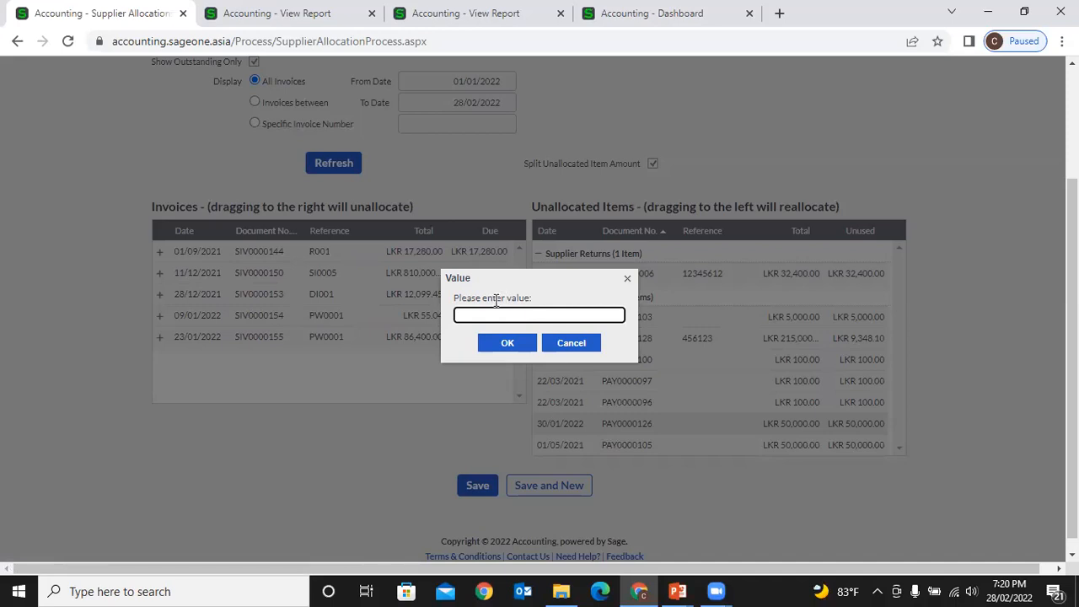
{"action": "type", "text": "10000"}
{"action": "left_click", "coordinate": [510, 342]}
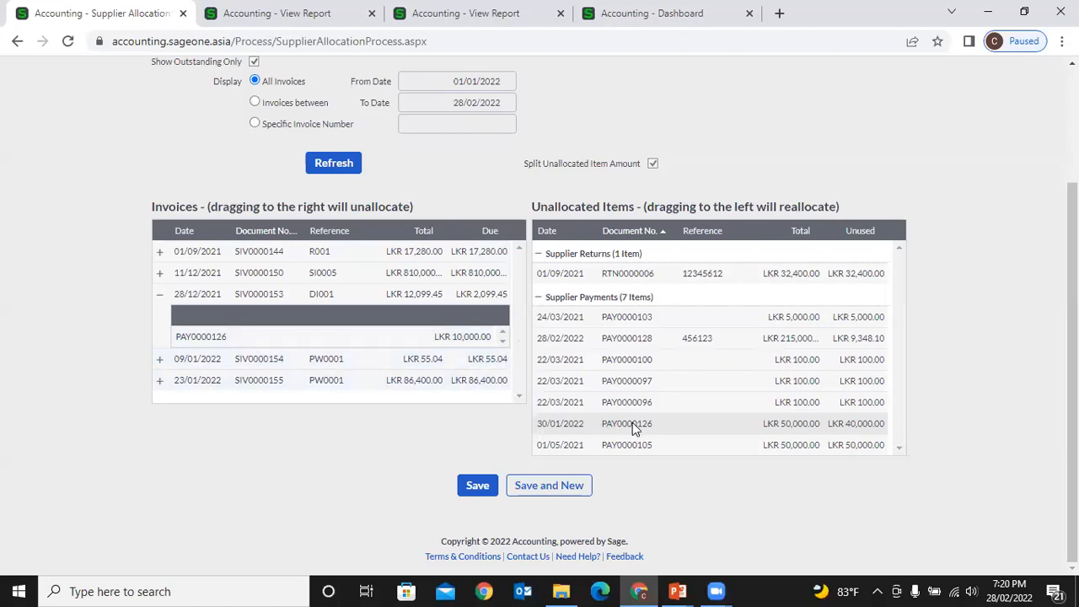
- Allocate LKR 40,000 of PAY0000126 to invoice SIV0000155
{"action": "left_click_drag", "start_coordinate": [636, 428], "coordinate": [463, 389]}
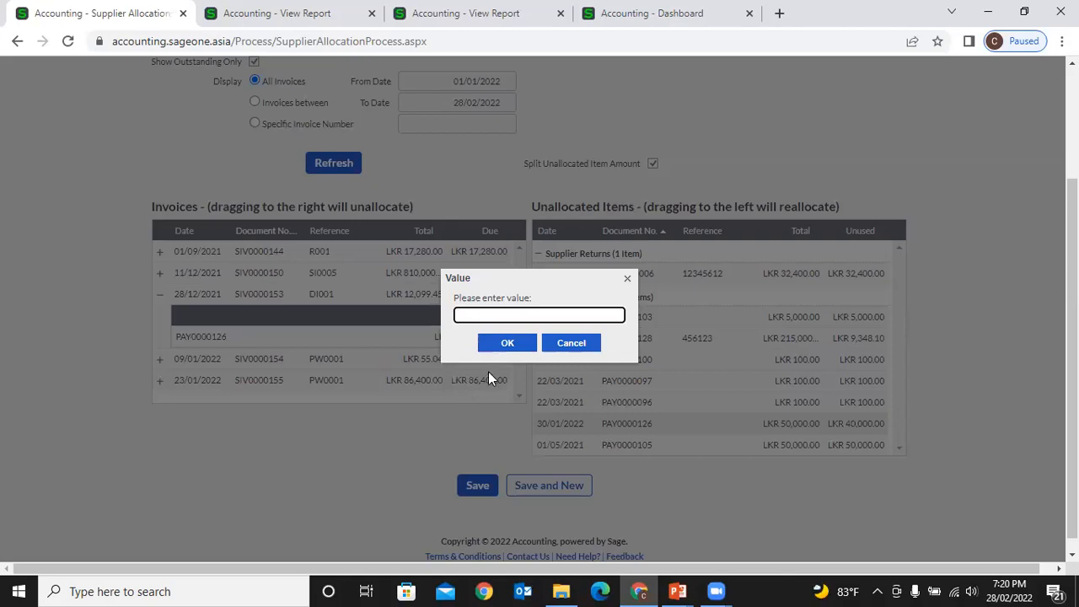
{"action": "left_click", "coordinate": [581, 346]}
{"action": "left_click_drag", "start_coordinate": [675, 424], "coordinate": [493, 375]}
{"action": "type", "text": "40000"}
{"action": "left_click", "coordinate": [506, 344]}
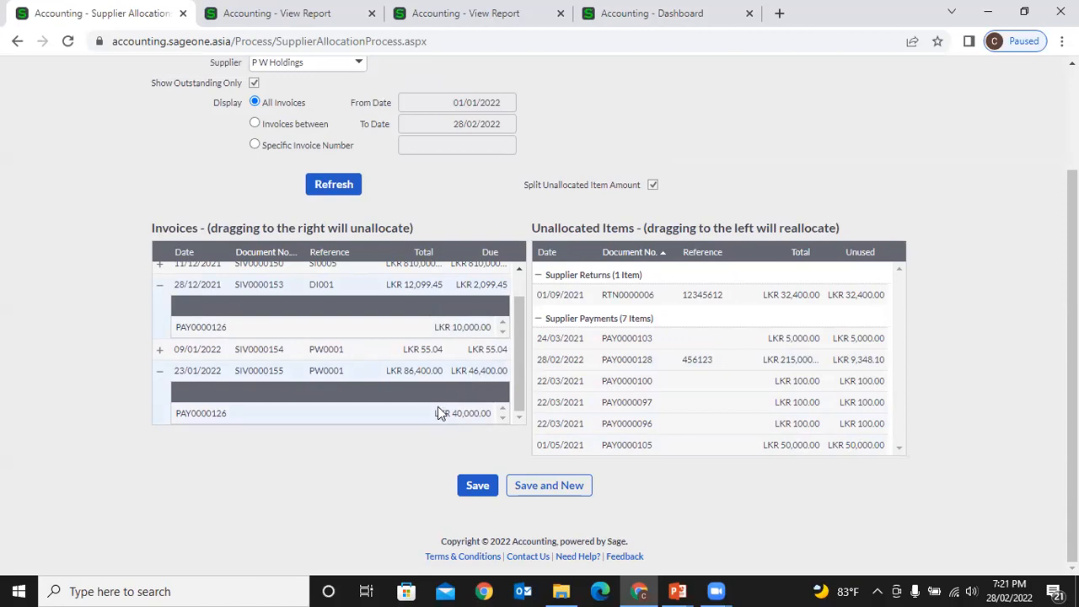
- Return PAY0000126's allocations on SIV0000155 and SIV0000153 to Unallocated Items
{"action": "left_click_drag", "start_coordinate": [437, 406], "coordinate": [735, 416]}
{"action": "left_click_drag", "start_coordinate": [452, 356], "coordinate": [650, 393]}
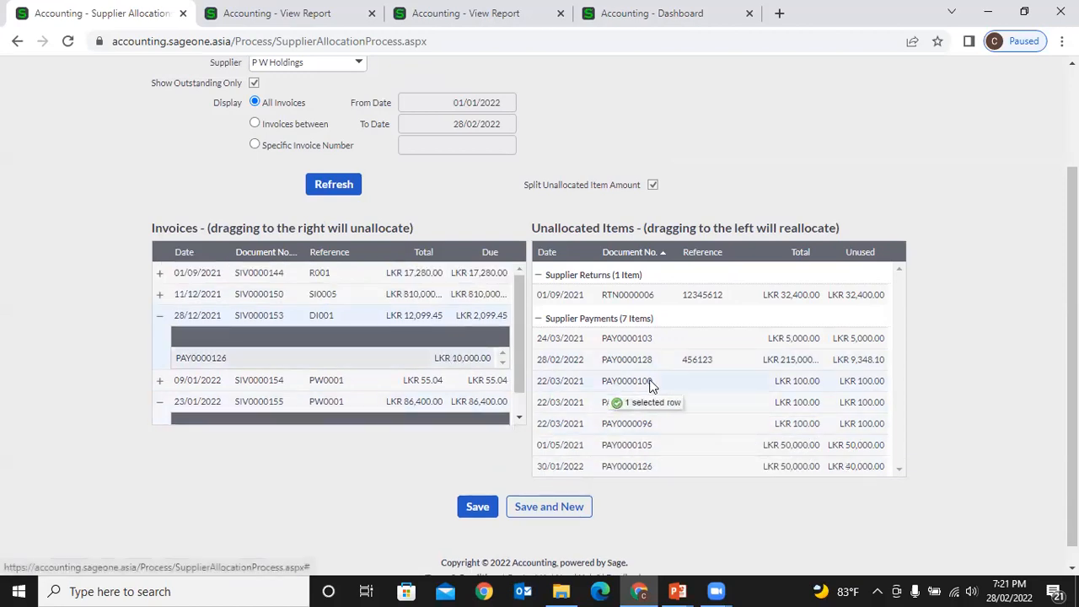
{"action": "left_click", "coordinate": [160, 395]}
{"action": "left_click", "coordinate": [160, 316]}
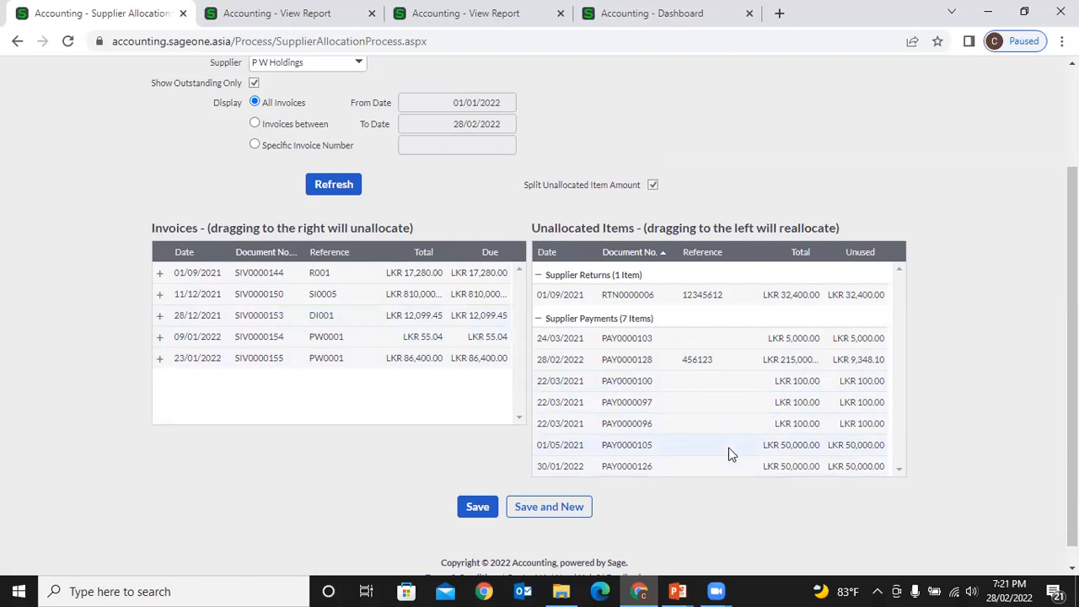
- Allocate PAY0000105: LKR 10,000 to SIV0000144 and LKR 5,000 to SIV0000153
{"action": "left_click_drag", "start_coordinate": [746, 448], "coordinate": [492, 270]}
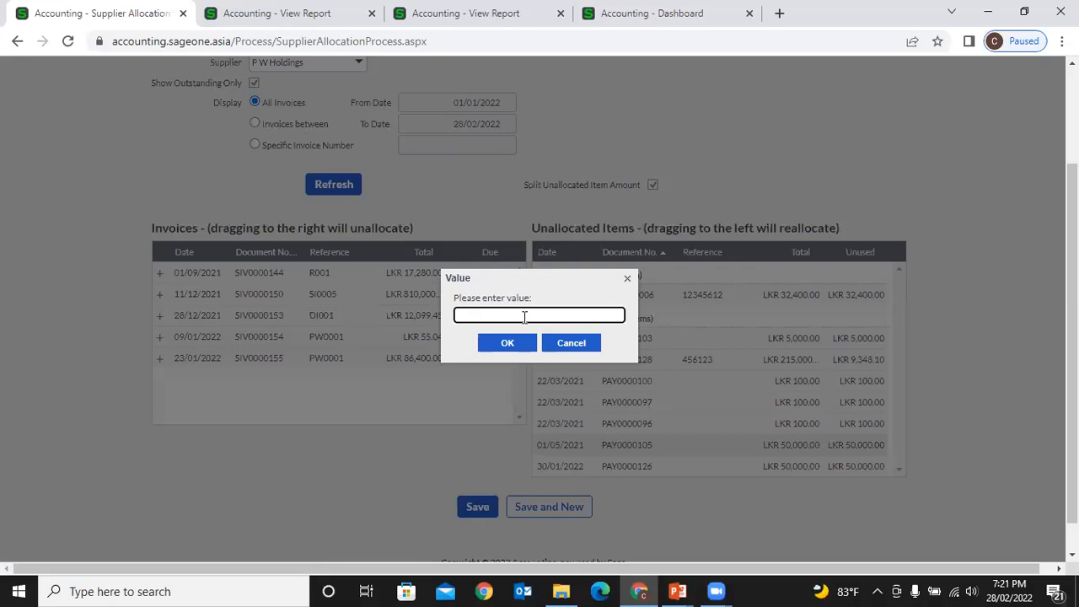
{"action": "type", "text": "10000"}
{"action": "left_click", "coordinate": [527, 345]}
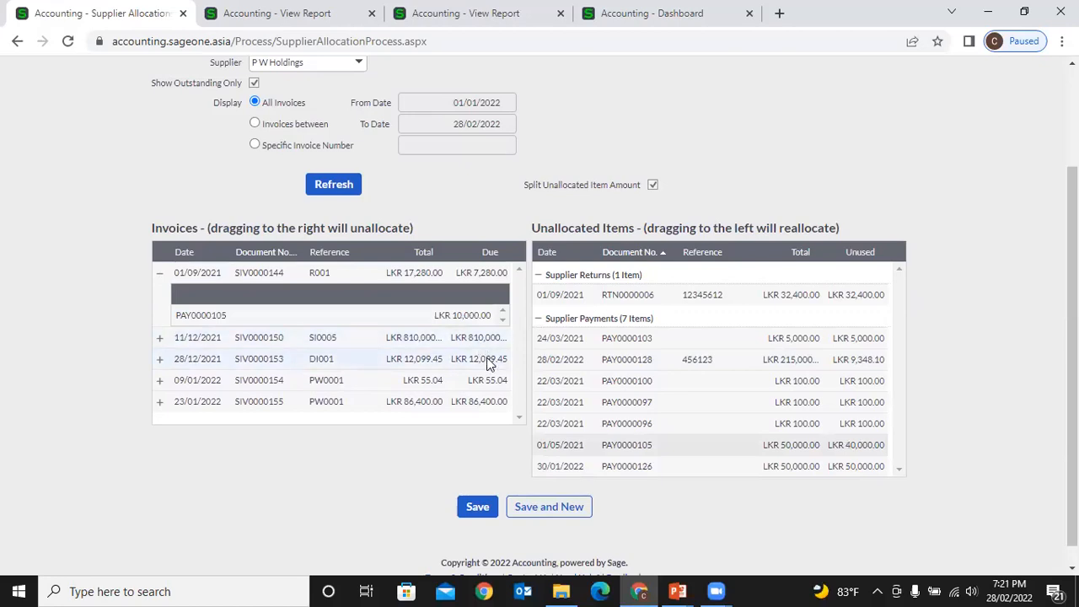
{"action": "left_click_drag", "start_coordinate": [737, 451], "coordinate": [486, 360]}
{"action": "type", "text": "5000"}
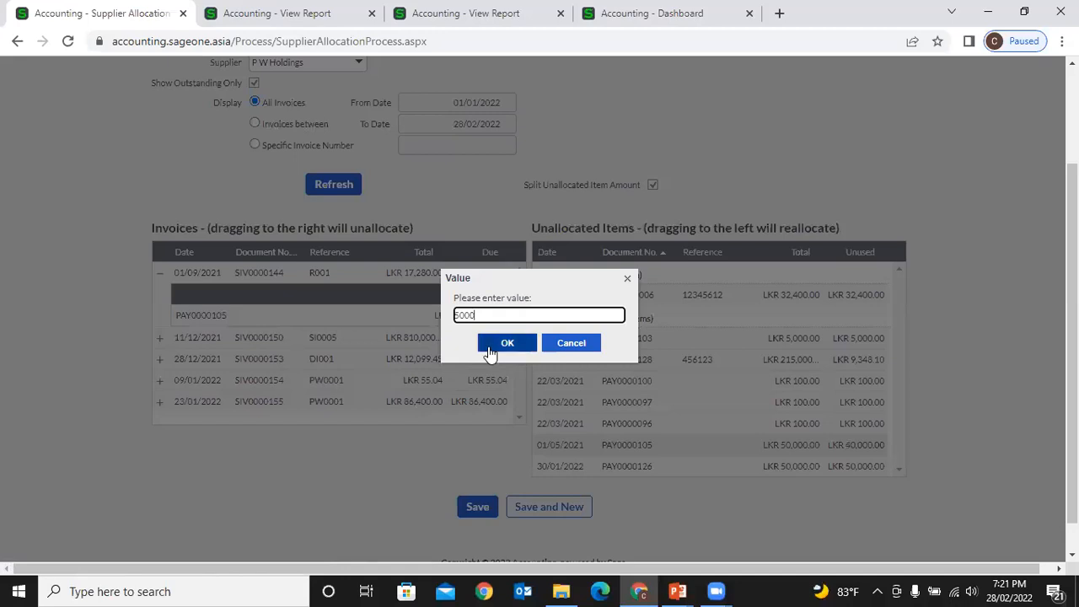
{"action": "left_click", "coordinate": [489, 347]}
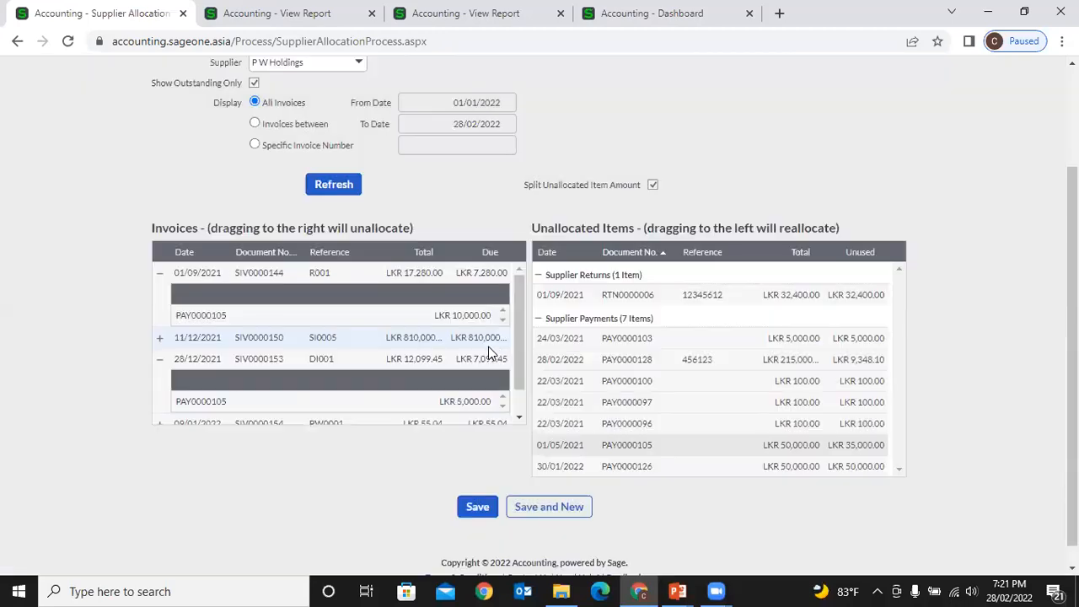
- Allocate PAY0000105: LKR 25,000 to SIV0000150 and LKR 10,000 to SIV0000155
{"action": "scroll", "coordinate": [448, 360], "scroll_direction": "down", "scroll_amount": 1}
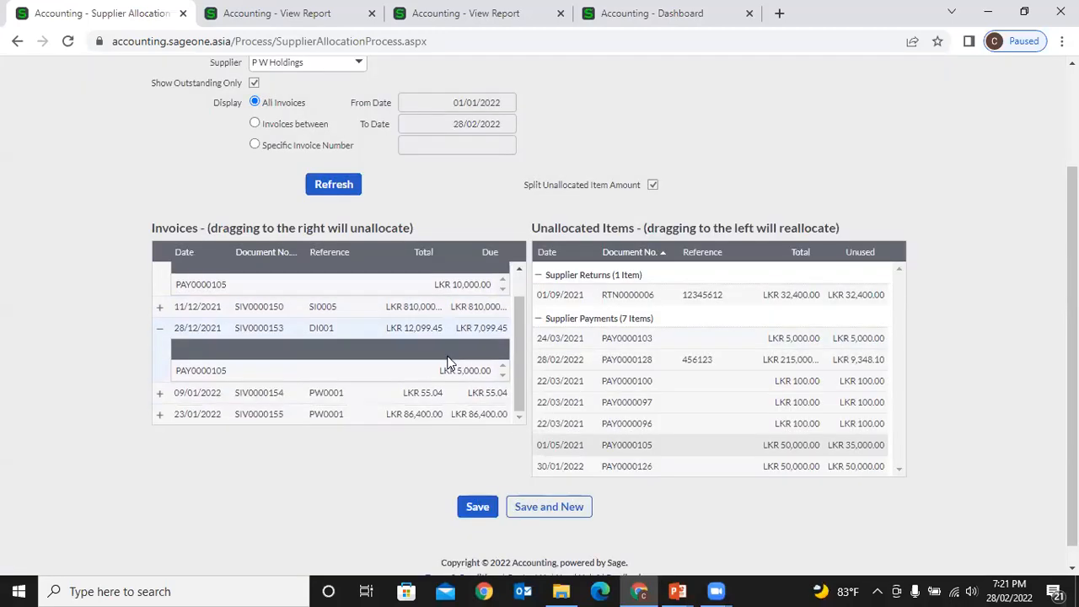
{"action": "double_click", "coordinate": [455, 311]}
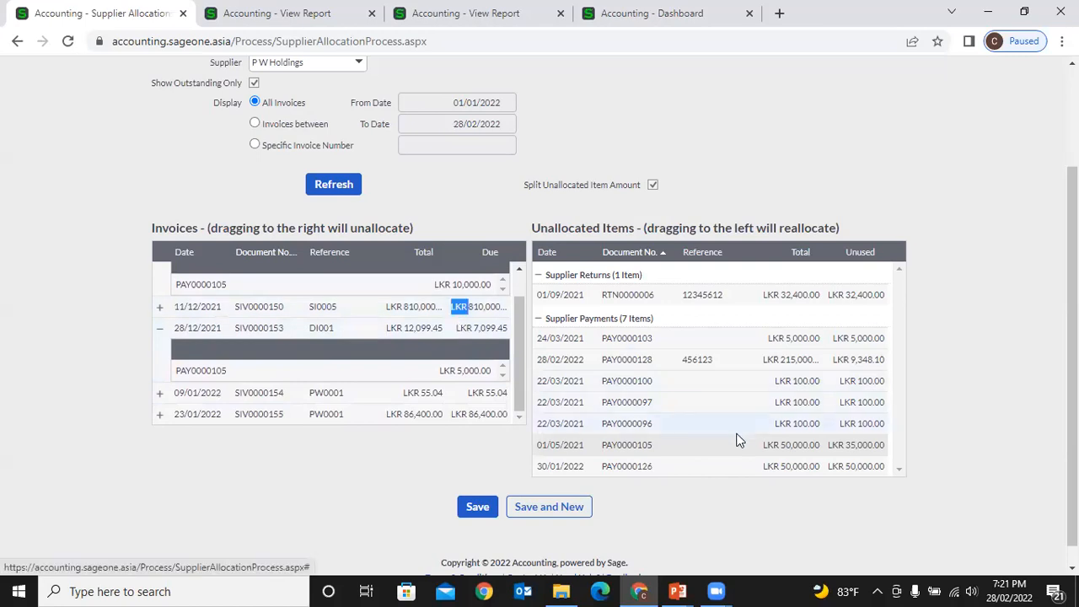
{"action": "left_click_drag", "start_coordinate": [738, 446], "coordinate": [502, 329]}
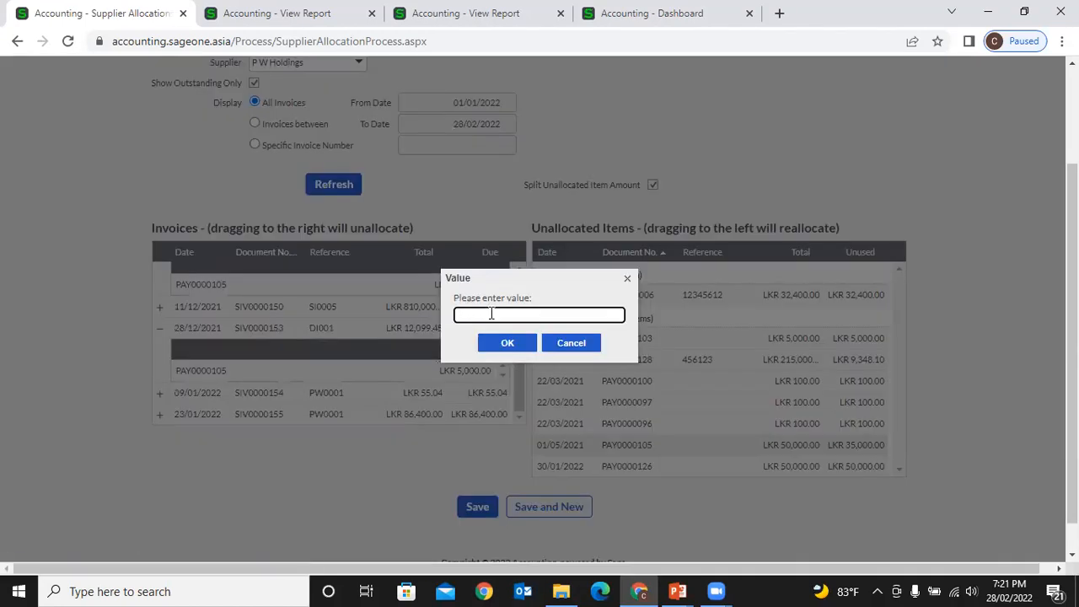
{"action": "type", "text": "25000"}
{"action": "left_click", "coordinate": [506, 344]}
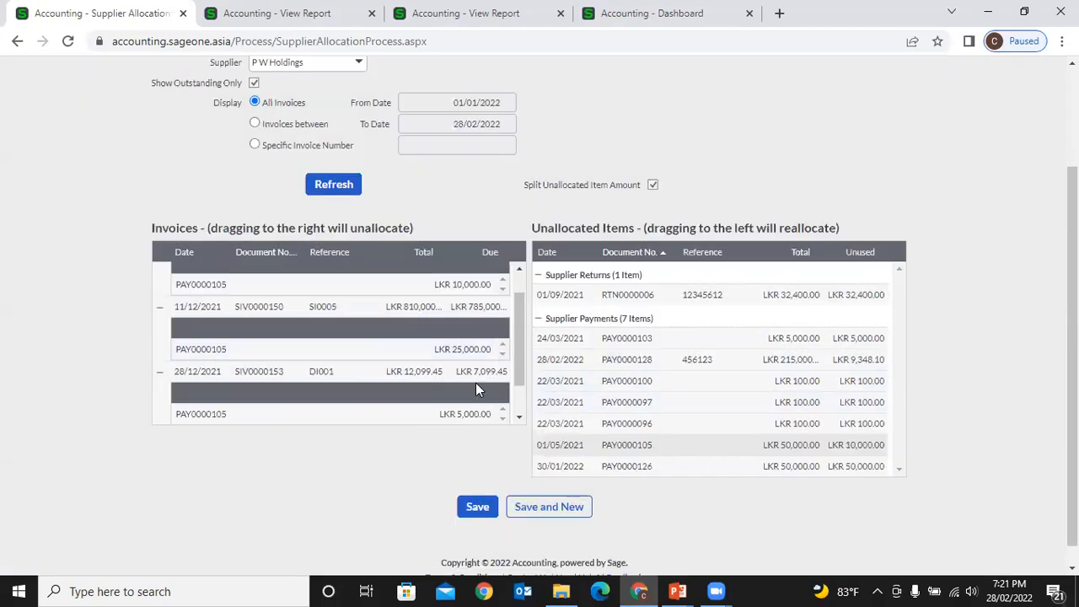
{"action": "scroll", "coordinate": [476, 388], "scroll_direction": "down", "scroll_amount": 2}
{"action": "left_click_drag", "start_coordinate": [720, 449], "coordinate": [514, 418]}
{"action": "type", "text": "10000"}
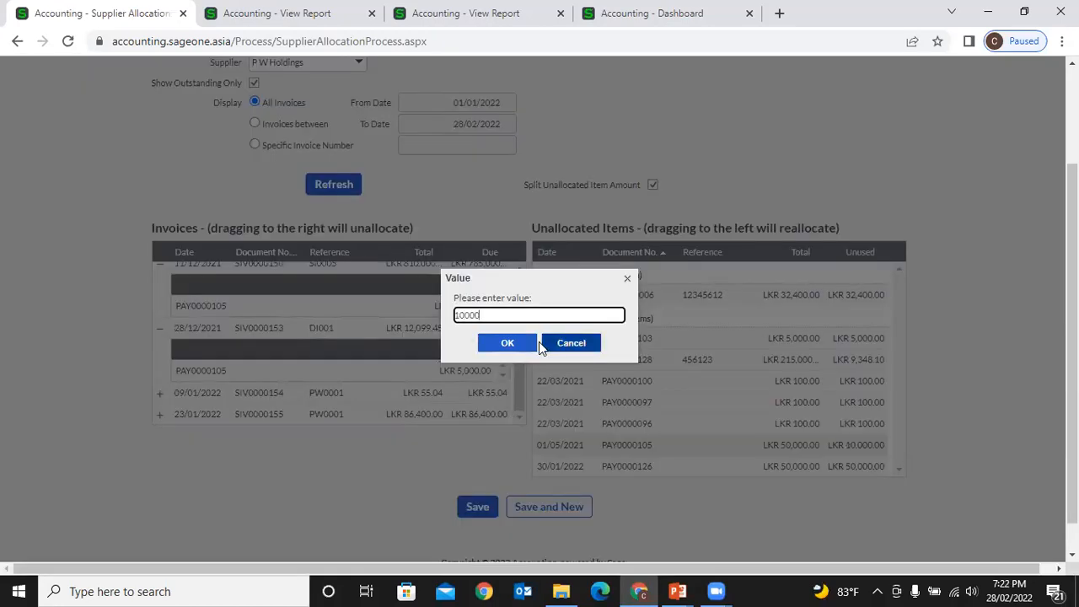
{"action": "left_click", "coordinate": [534, 342]}
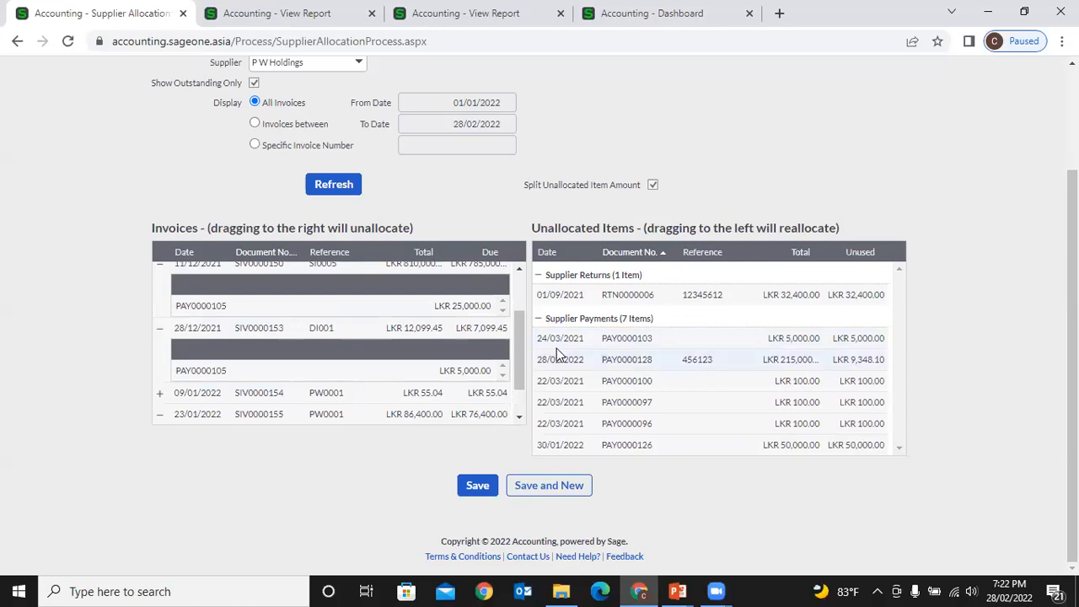
{"action": "scroll", "coordinate": [461, 337], "scroll_direction": "up", "scroll_amount": 2}
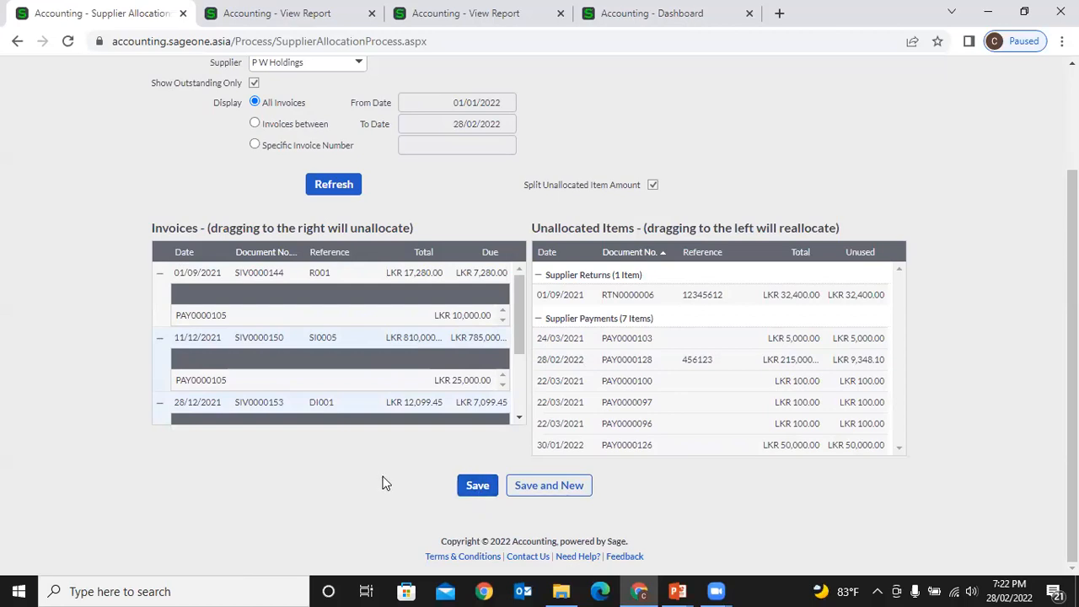
{"action": "scroll", "coordinate": [383, 483], "scroll_direction": "up", "scroll_amount": 2}
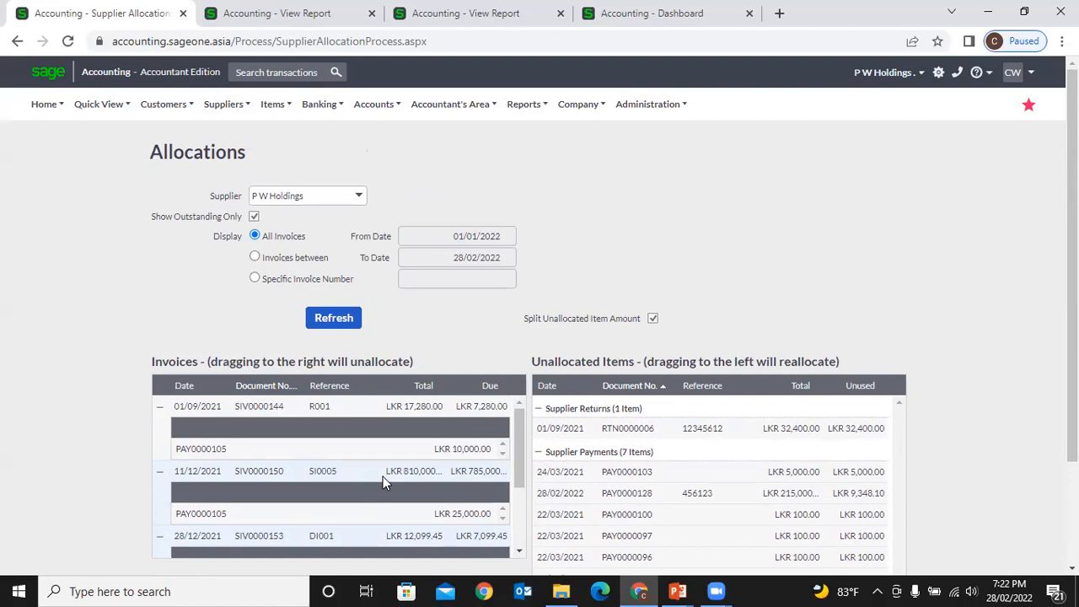
{"action": "left_click", "coordinate": [233, 107]}
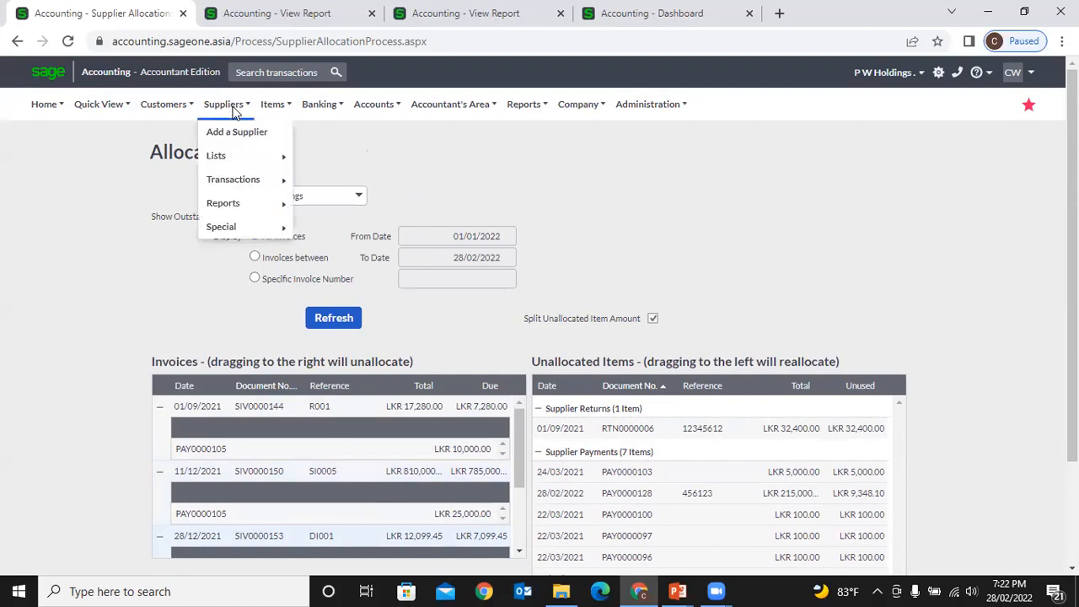
{"action": "mouse_move", "coordinate": [278, 185]}
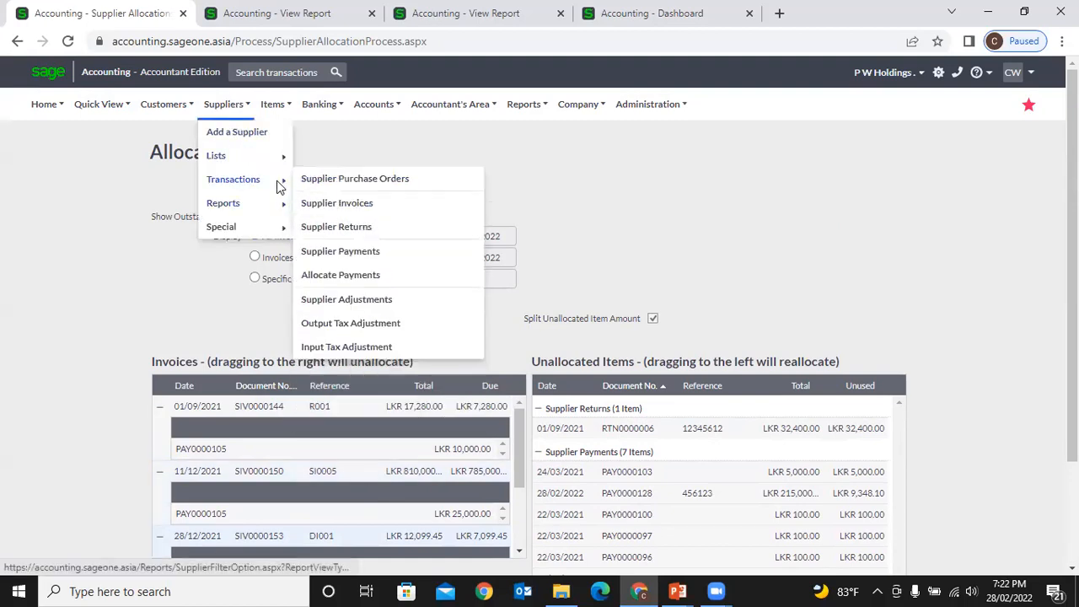
{"action": "left_click", "coordinate": [378, 278]}
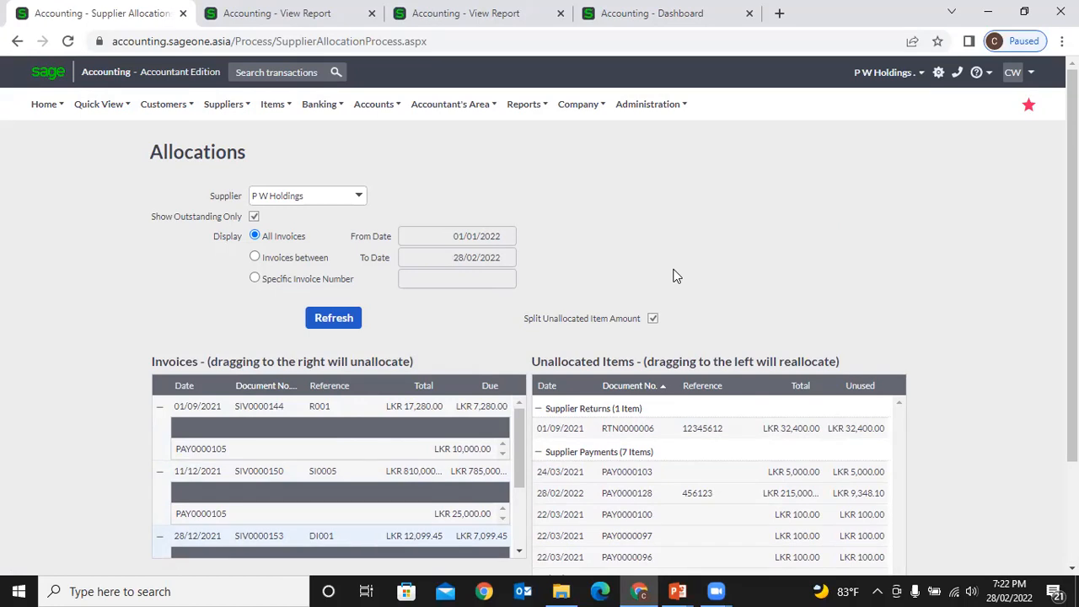
{"action": "scroll", "coordinate": [674, 276], "scroll_direction": "down", "scroll_amount": 3}
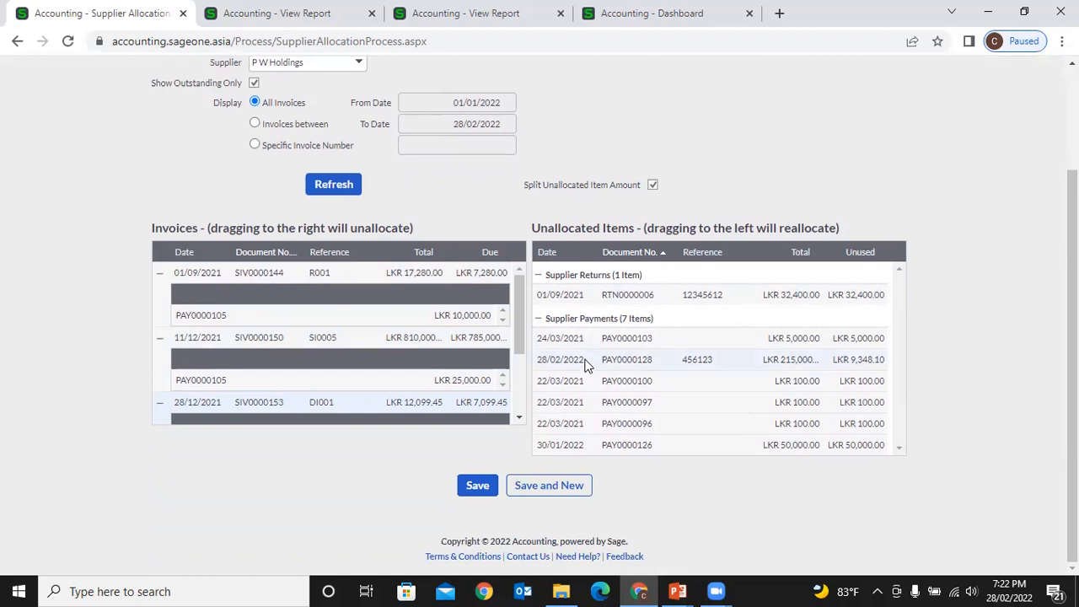
{"action": "scroll", "coordinate": [588, 364], "scroll_direction": "up", "scroll_amount": 3}
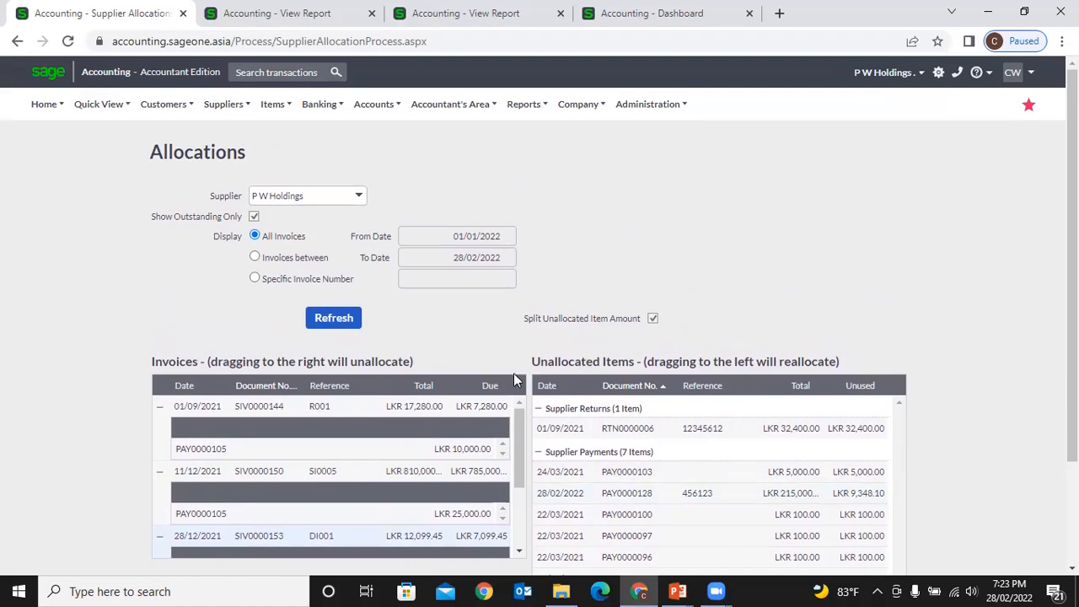
{"action": "scroll", "coordinate": [513, 372], "scroll_direction": "down", "scroll_amount": 2}
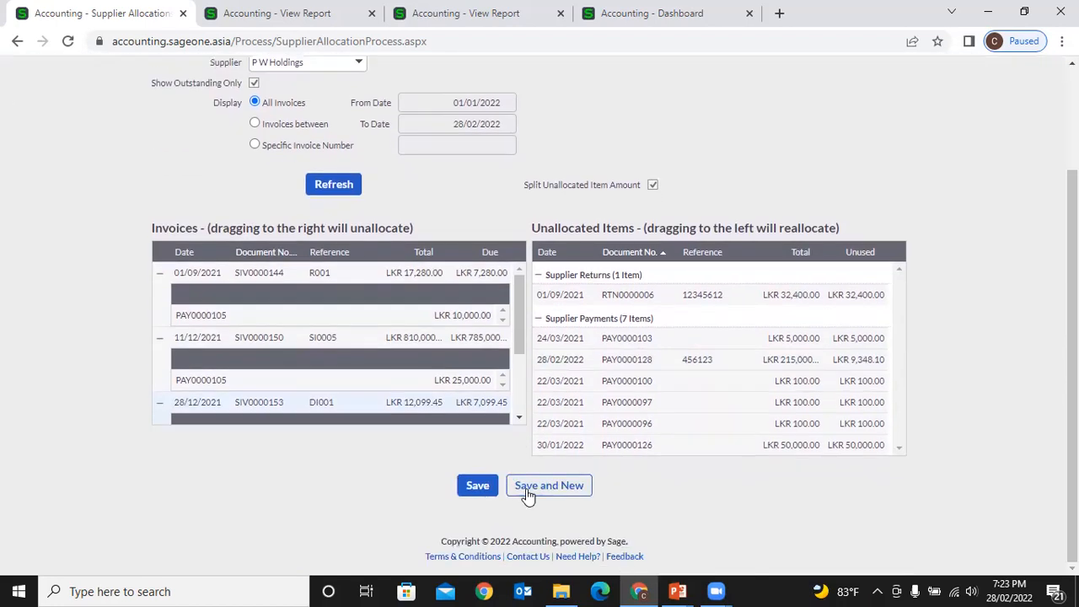
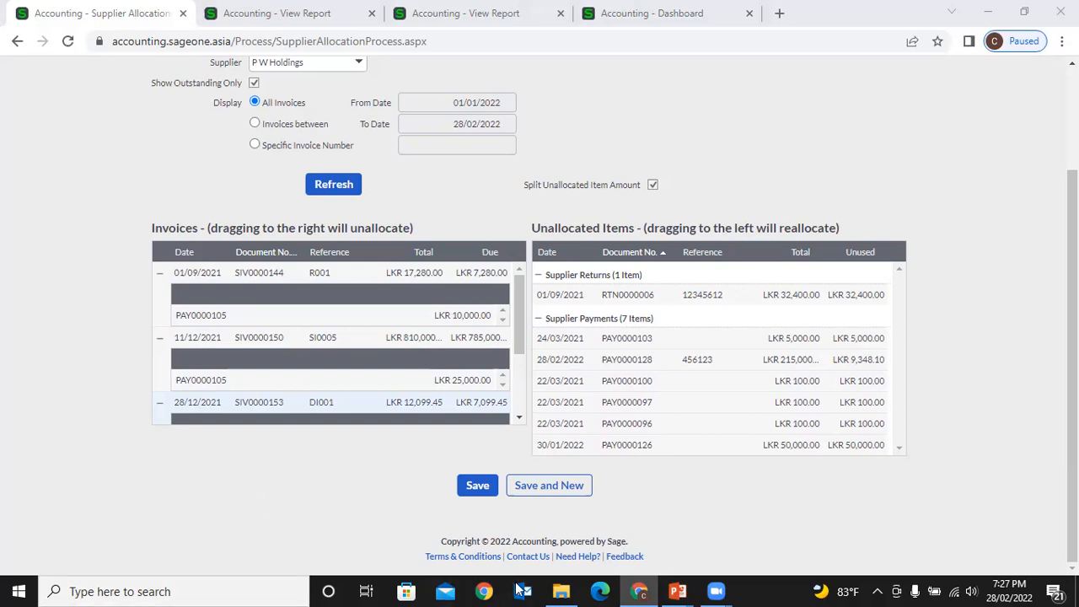
- Close both View Report tabs
{"action": "scroll", "coordinate": [392, 336], "scroll_direction": "up", "scroll_amount": 3}
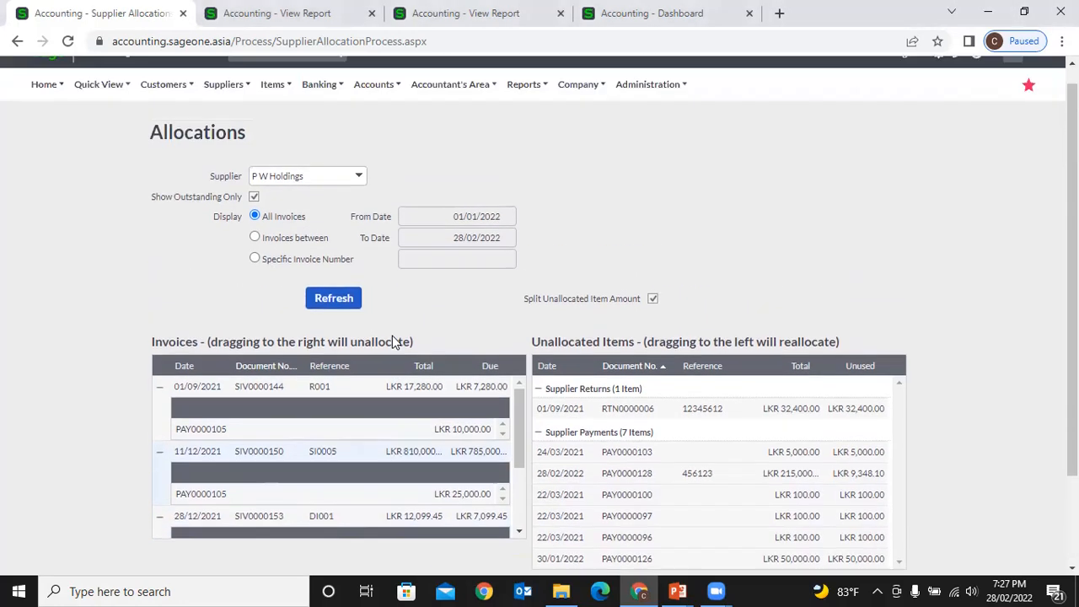
{"action": "left_click", "coordinate": [212, 103]}
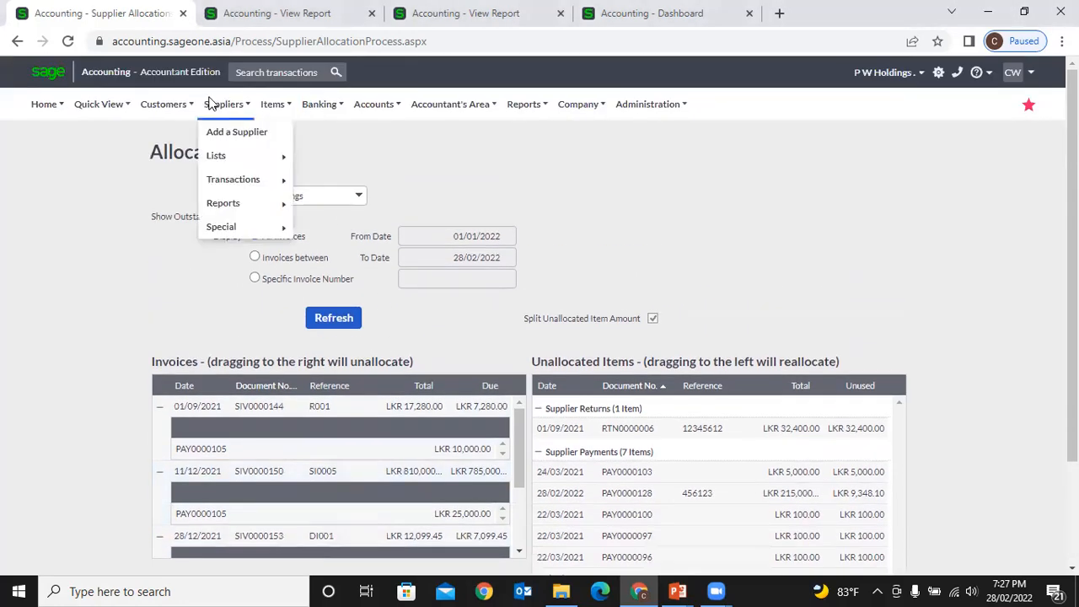
{"action": "left_click", "coordinate": [372, 13]}
{"action": "left_click", "coordinate": [372, 13]}
{"action": "left_click", "coordinate": [312, 14]}
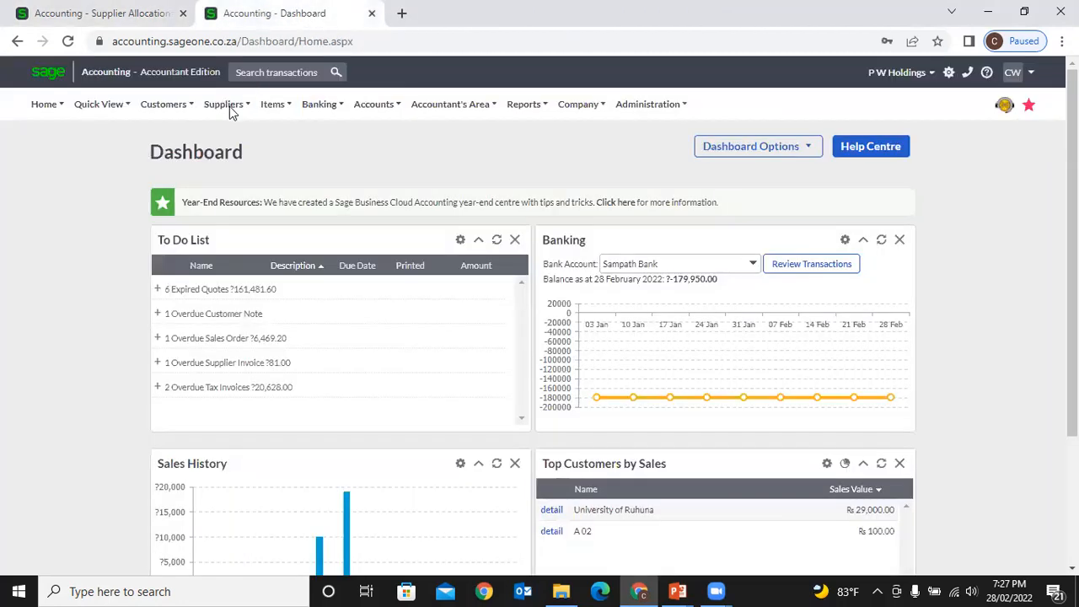
- Return to the Allocations tab and open Suppliers > Transactions > Supplier Adjustments
{"action": "mouse_move", "coordinate": [229, 106]}
{"action": "mouse_move", "coordinate": [239, 184]}
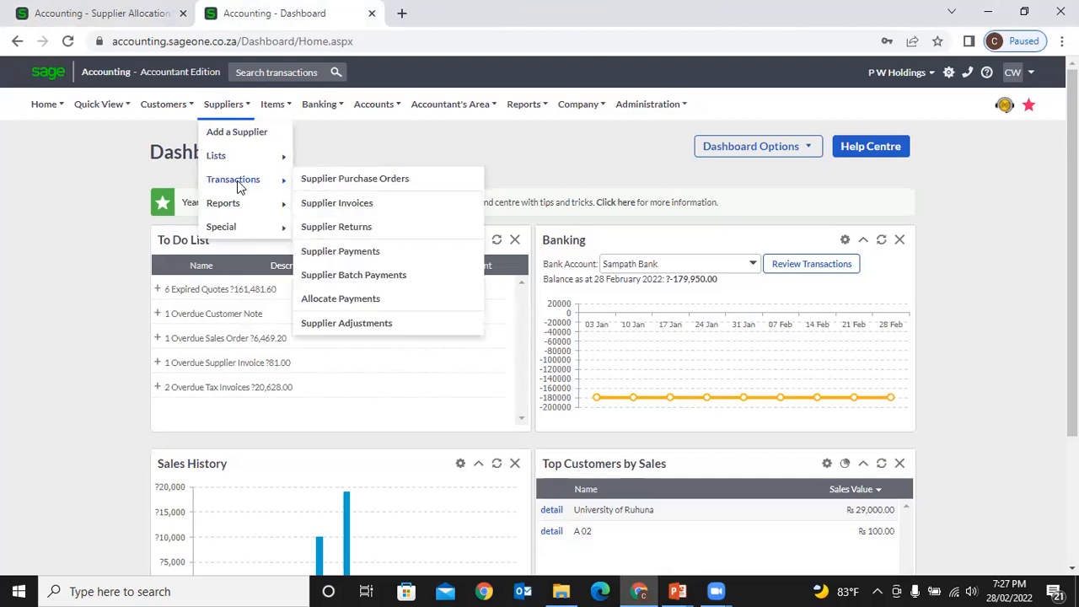
{"action": "left_click", "coordinate": [104, 16]}
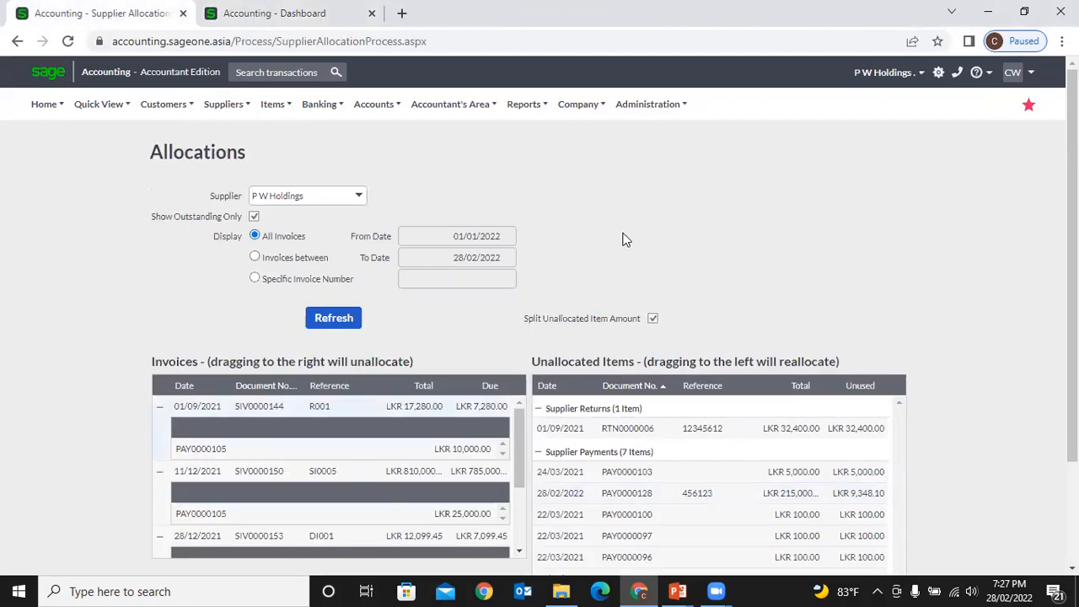
{"action": "left_click", "coordinate": [225, 104]}
{"action": "mouse_move", "coordinate": [240, 184]}
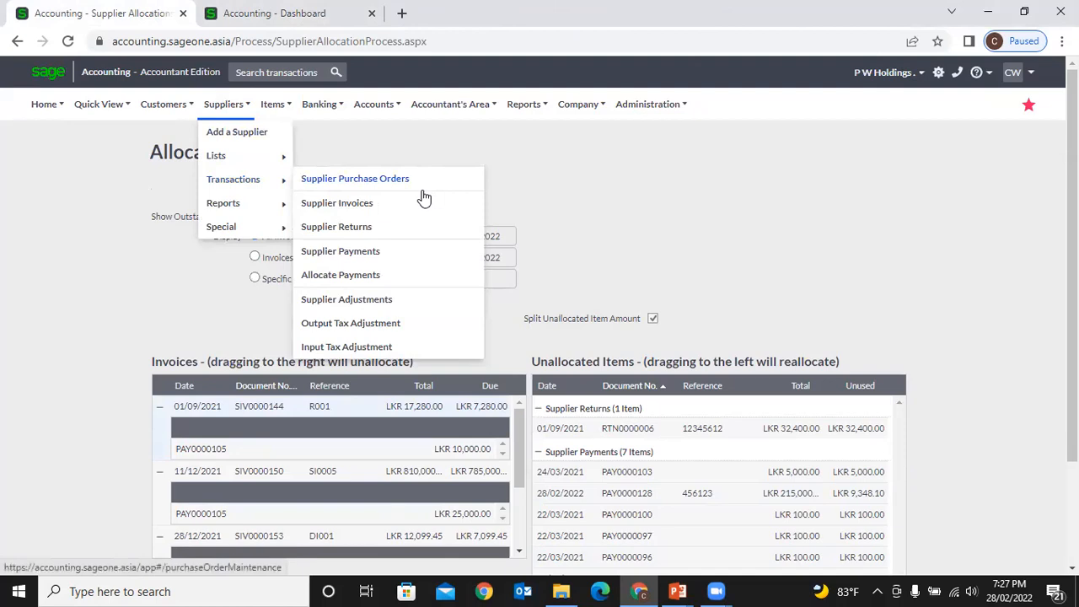
{"action": "left_click", "coordinate": [399, 299]}
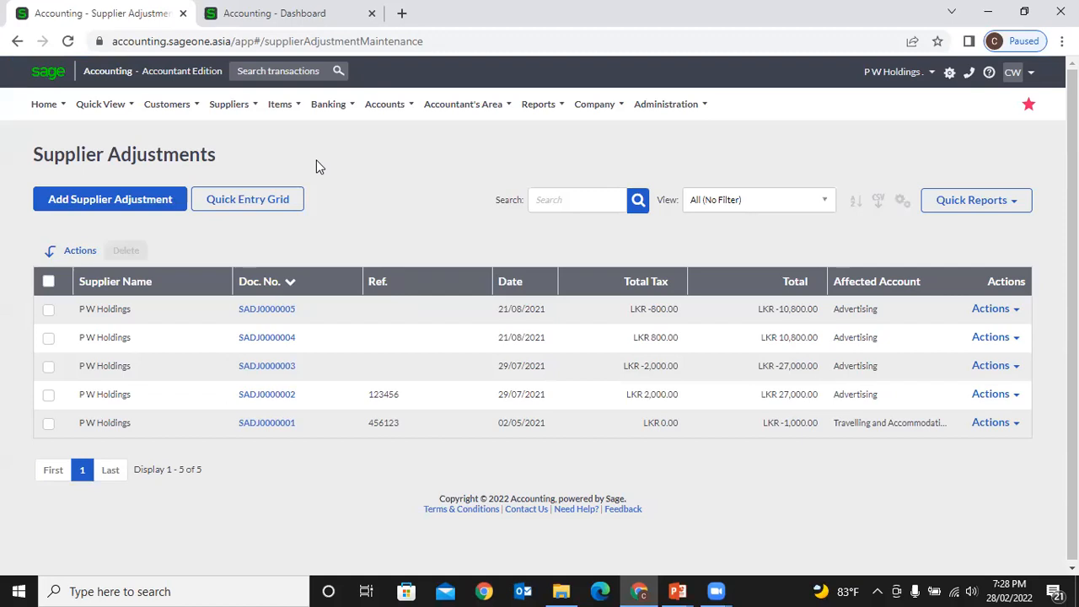
- After reviewing adjustments SADJ0000001–SADJ0000005, start a new supplier adjustment
{"action": "left_click", "coordinate": [229, 105]}
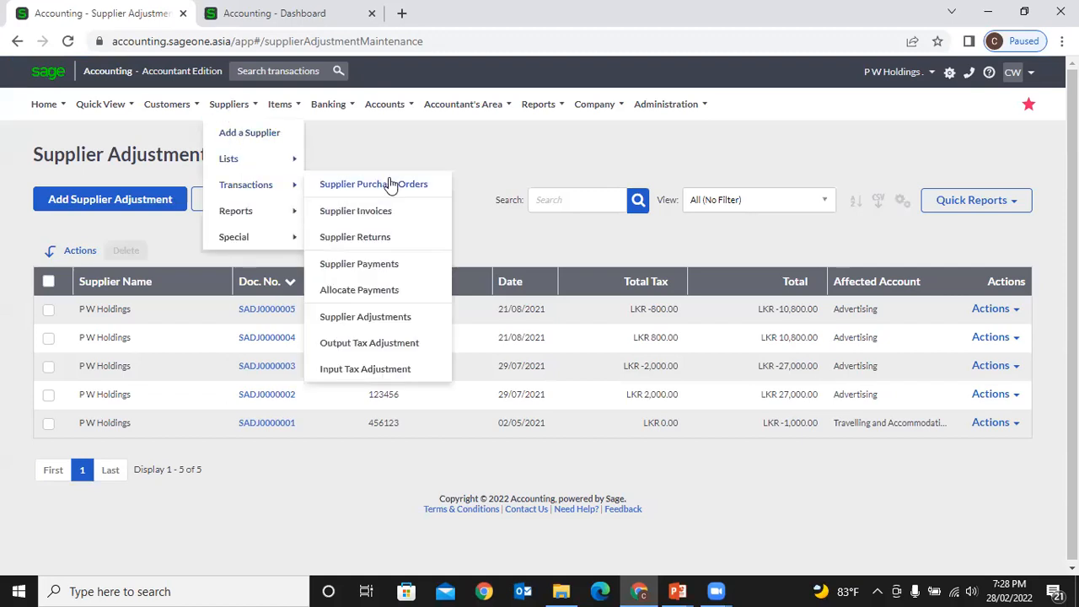
{"action": "left_click", "coordinate": [402, 318]}
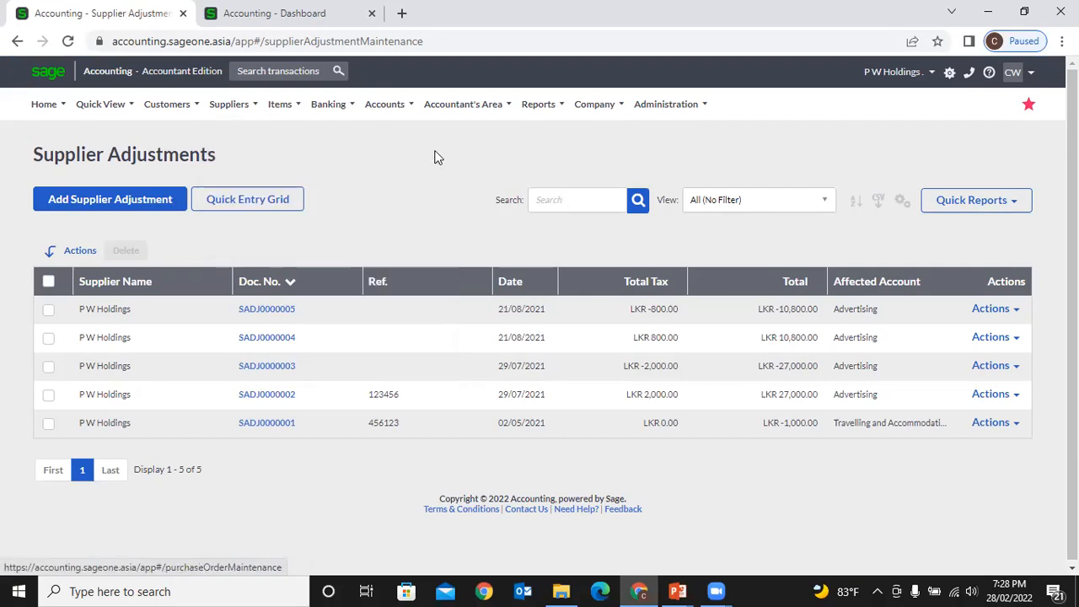
{"action": "left_click", "coordinate": [165, 208]}
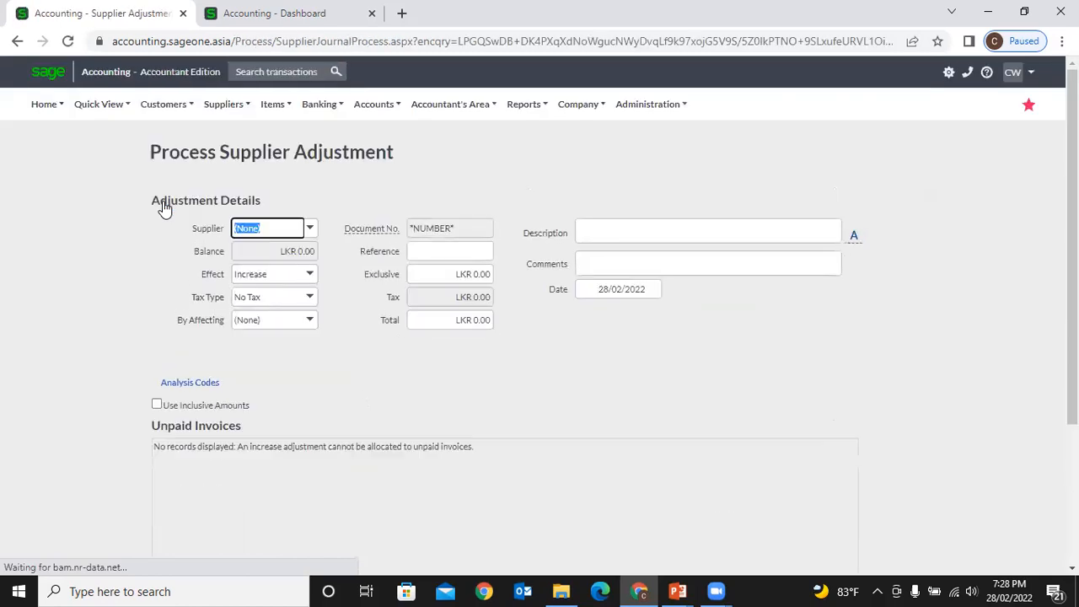
- Choose P W Holdings as the adjustment's supplier
{"action": "left_click", "coordinate": [310, 229]}
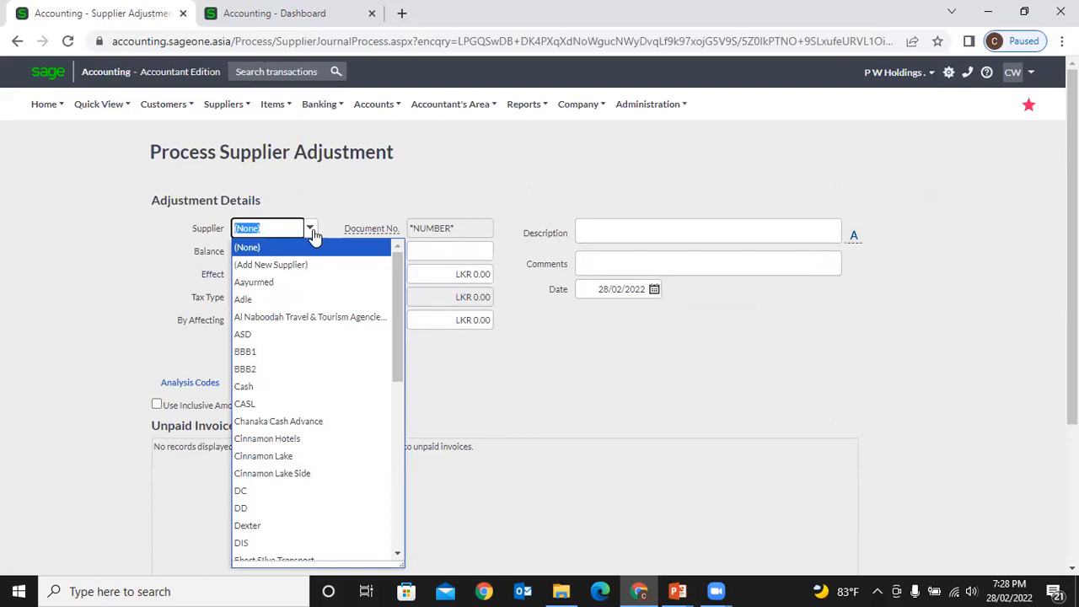
{"action": "type", "text": "P W Holdings"}
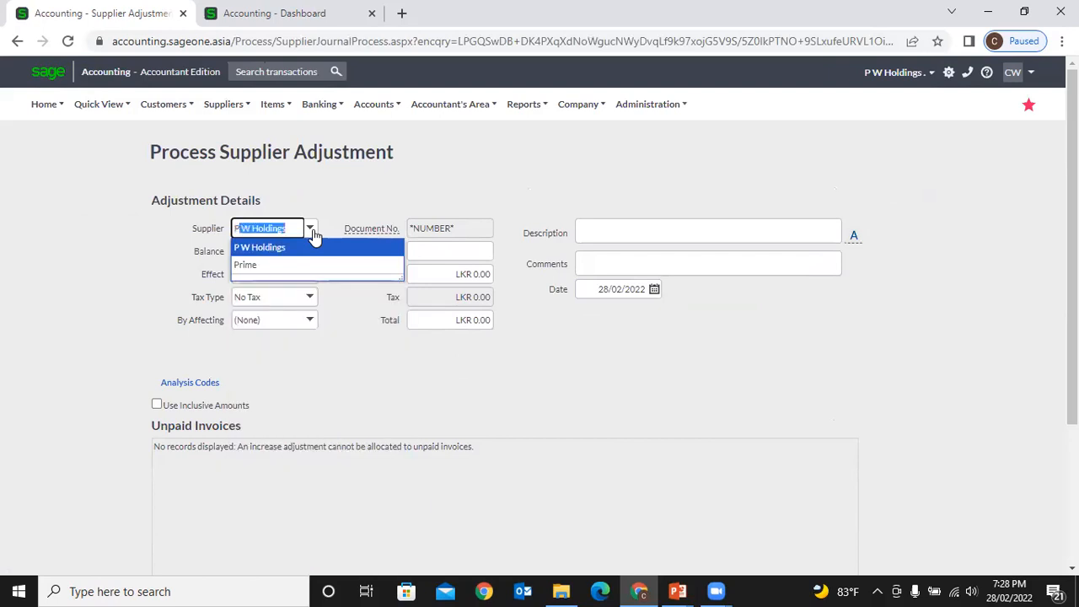
{"action": "key", "text": "Tab"}
{"action": "left_click", "coordinate": [365, 308]}
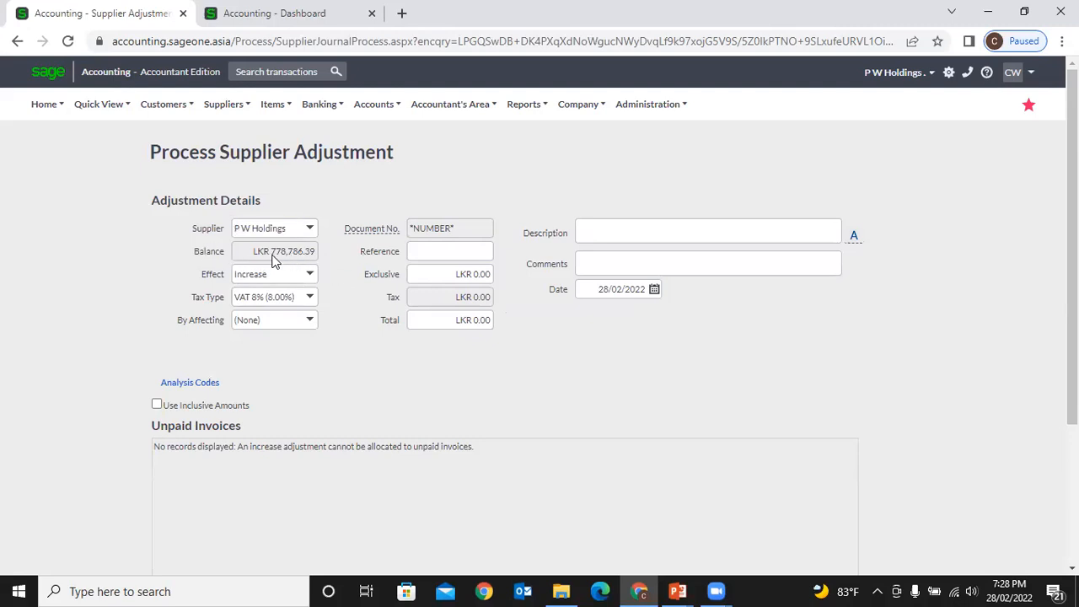
- Set the effect to Increase after briefly trying Decrease, keeping VAT 8% tax
{"action": "left_click", "coordinate": [310, 275]}
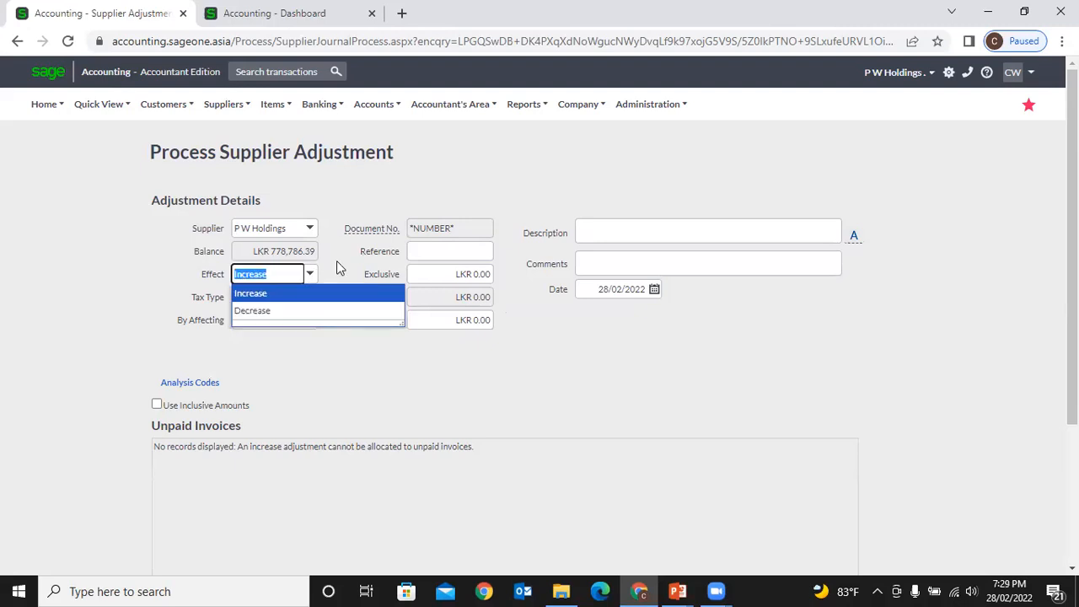
{"action": "left_click", "coordinate": [336, 261]}
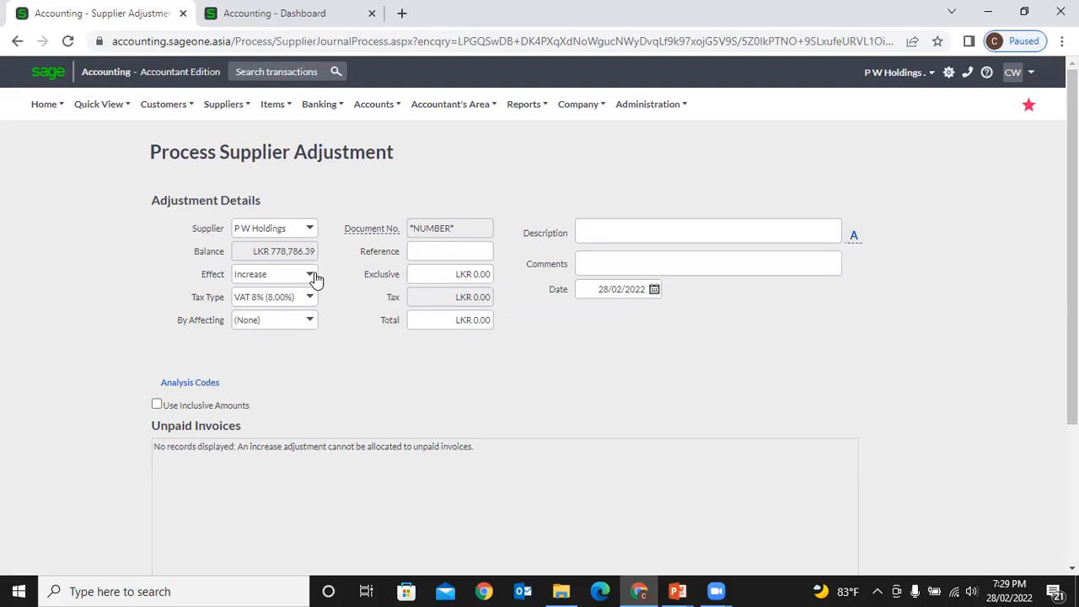
{"action": "left_click", "coordinate": [311, 275]}
{"action": "left_click", "coordinate": [358, 262]}
{"action": "left_click", "coordinate": [311, 275]}
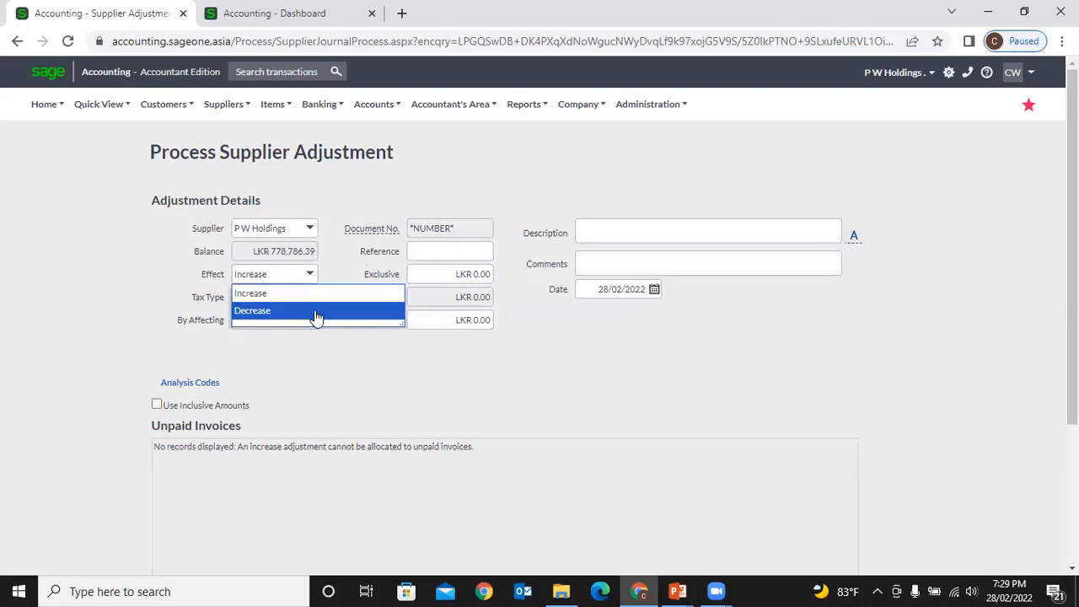
{"action": "left_click", "coordinate": [316, 311]}
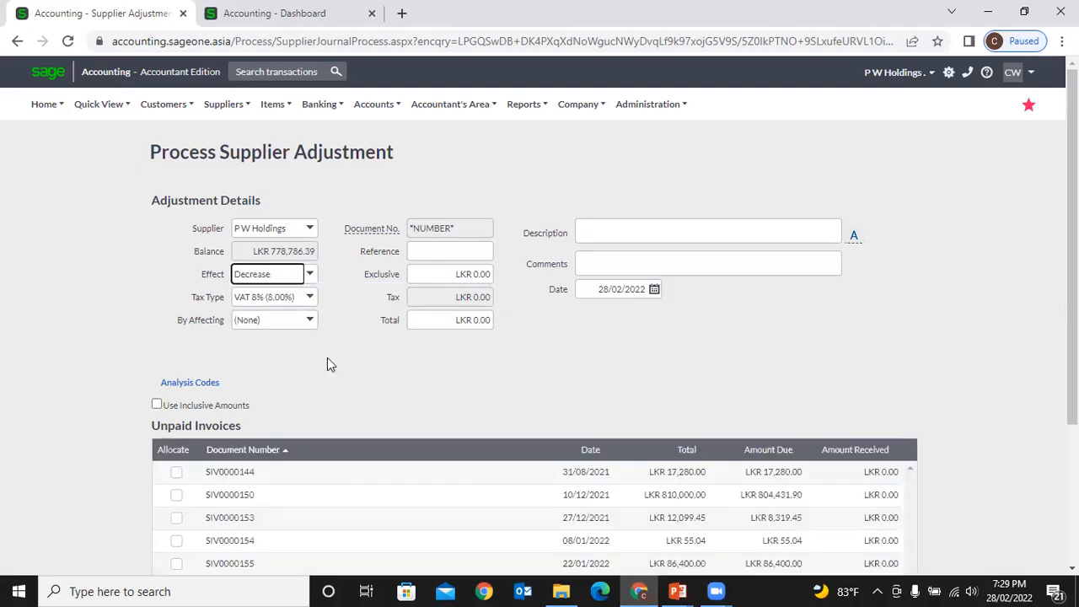
{"action": "left_click", "coordinate": [310, 275]}
{"action": "left_click", "coordinate": [309, 295]}
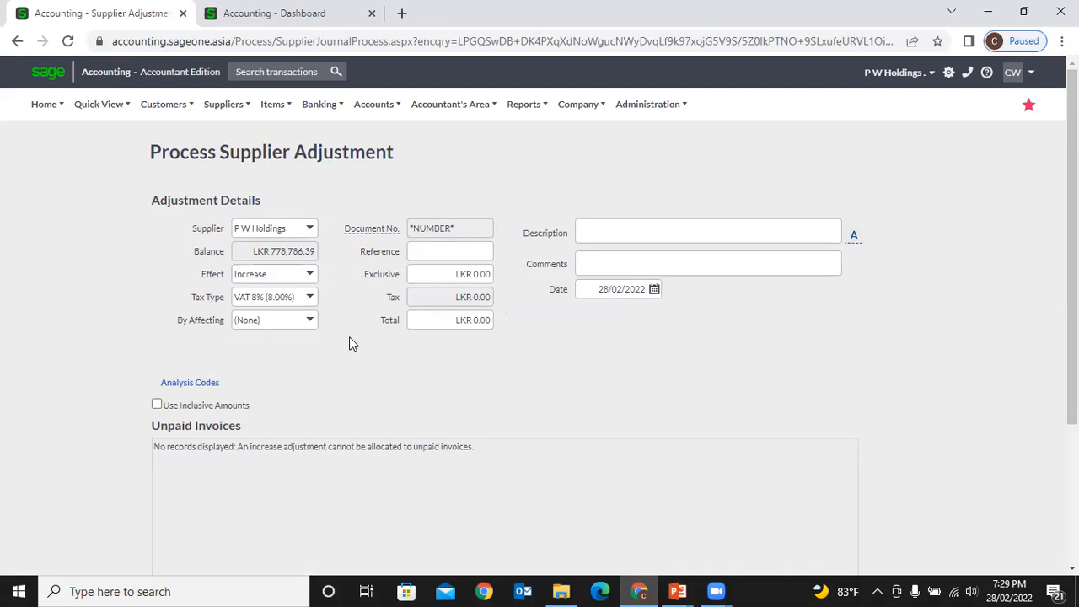
{"action": "left_click", "coordinate": [310, 299]}
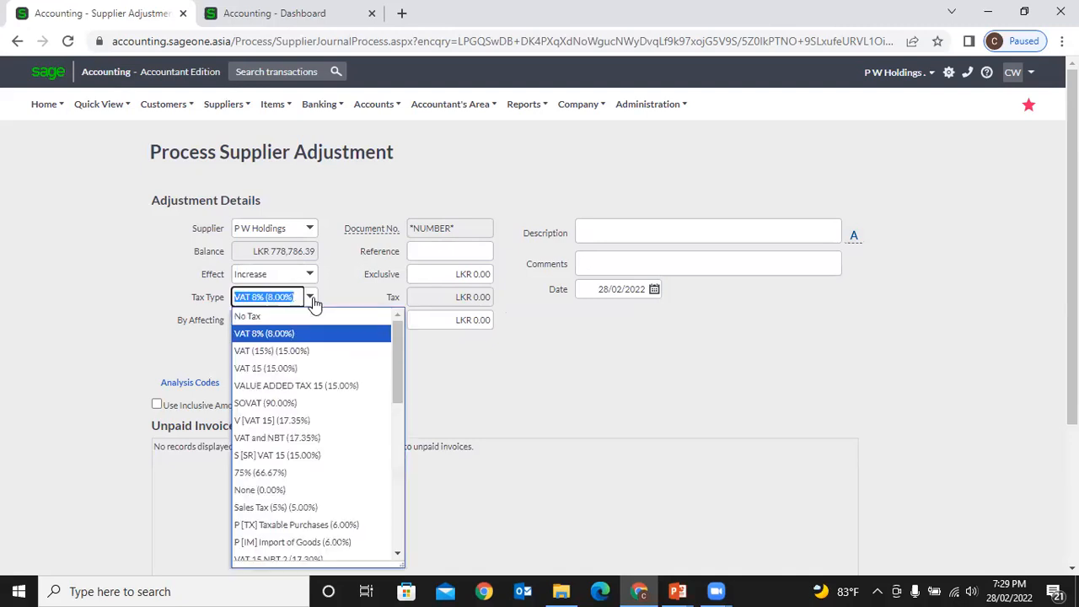
{"action": "left_click", "coordinate": [325, 295]}
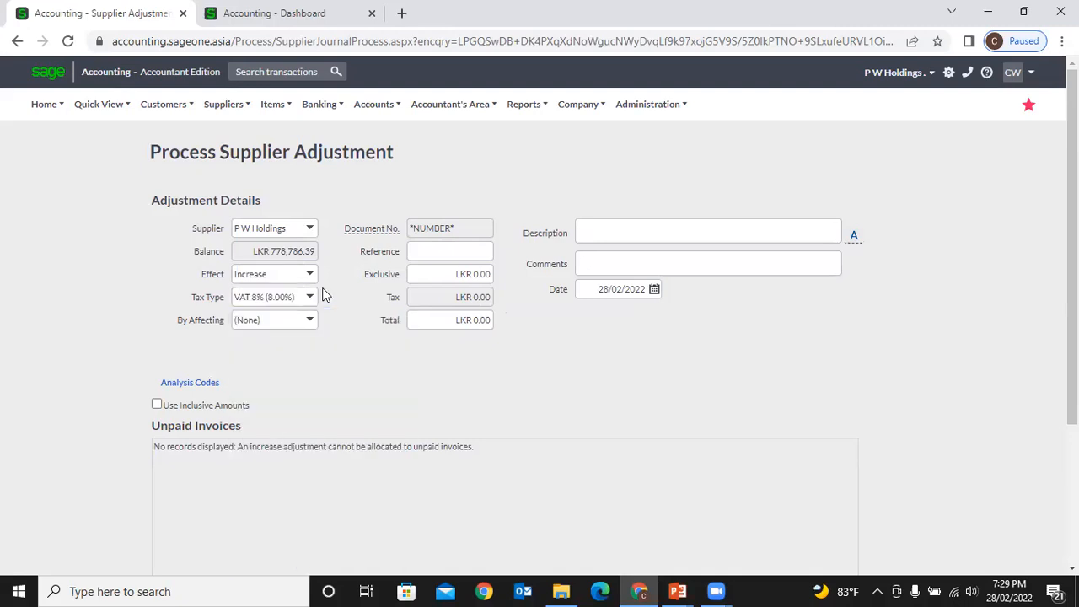
- Set Advertising as the account the adjustment affects
{"action": "left_click", "coordinate": [312, 330]}
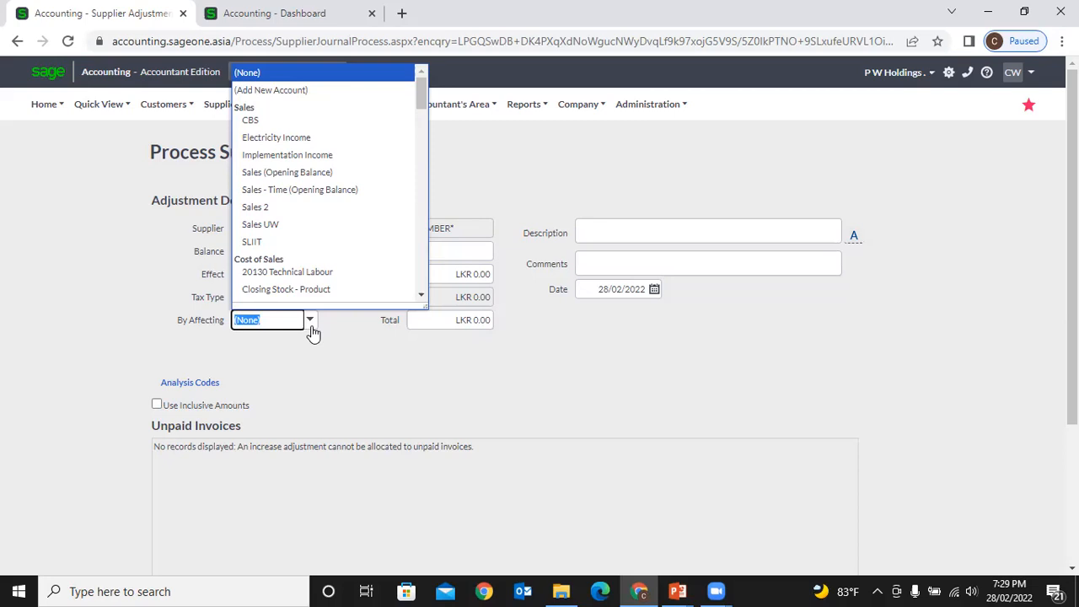
{"action": "type", "text": "ad"}
{"action": "key", "text": "Return"}
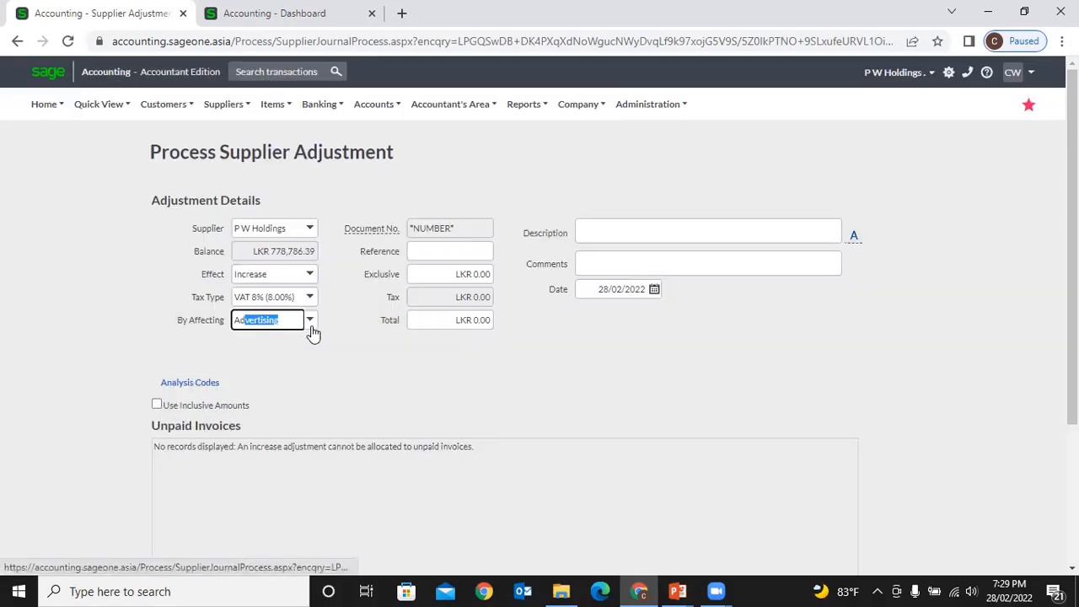
{"action": "left_click", "coordinate": [413, 250]}
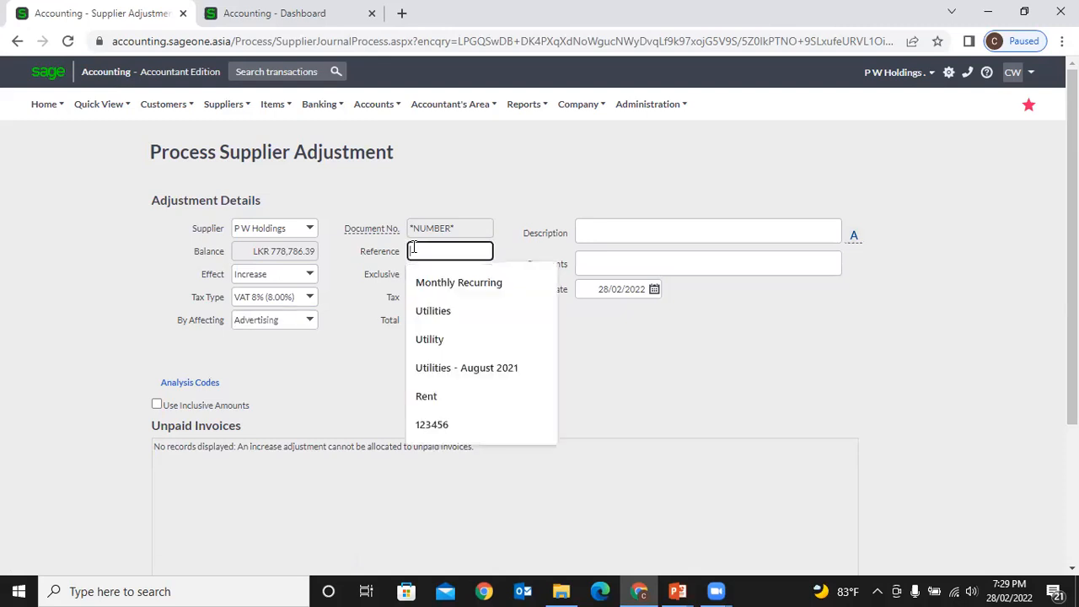
{"action": "left_click", "coordinate": [384, 285]}
{"action": "left_click", "coordinate": [416, 272]}
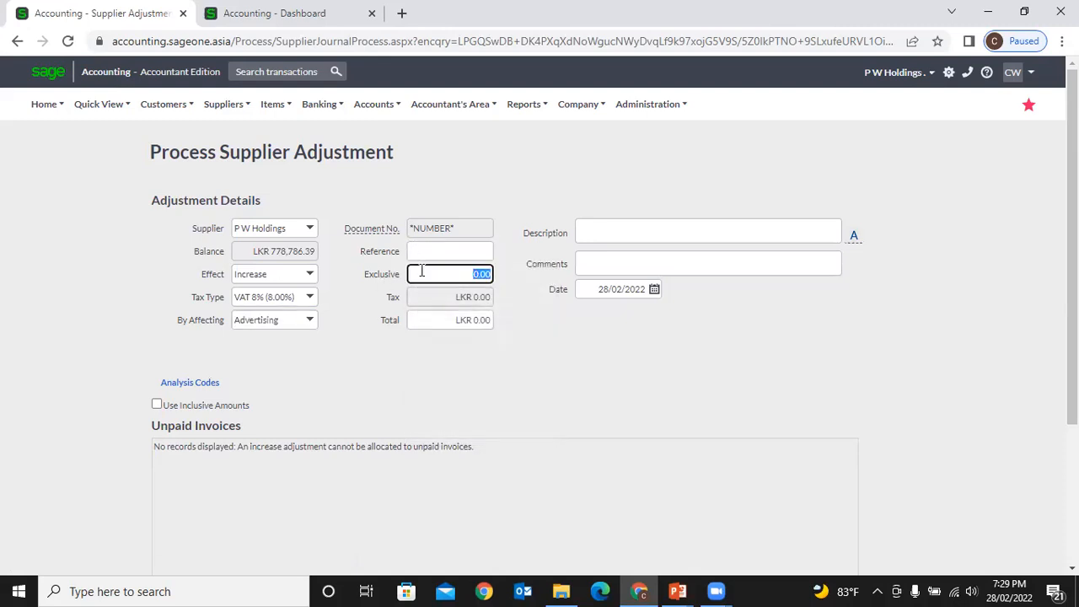
{"action": "type", "text": "1000"}
{"action": "left_click", "coordinate": [518, 333]}
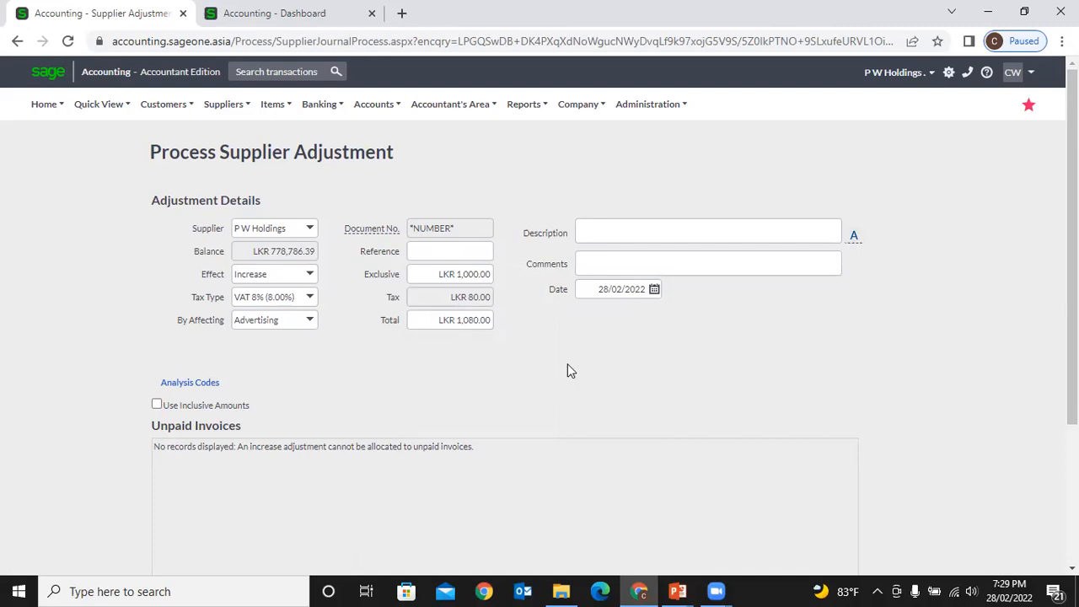
{"action": "left_click", "coordinate": [606, 226]}
{"action": "left_click", "coordinate": [609, 264]}
{"action": "scroll", "coordinate": [611, 328], "scroll_direction": "down", "scroll_amount": 3}
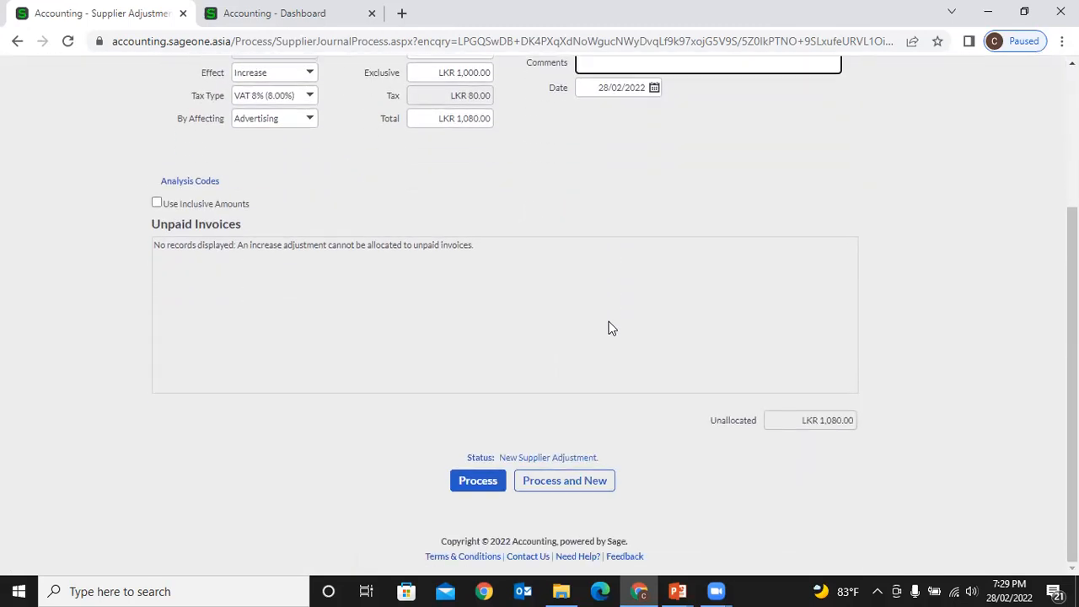
{"action": "scroll", "coordinate": [490, 374], "scroll_direction": "up", "scroll_amount": 2}
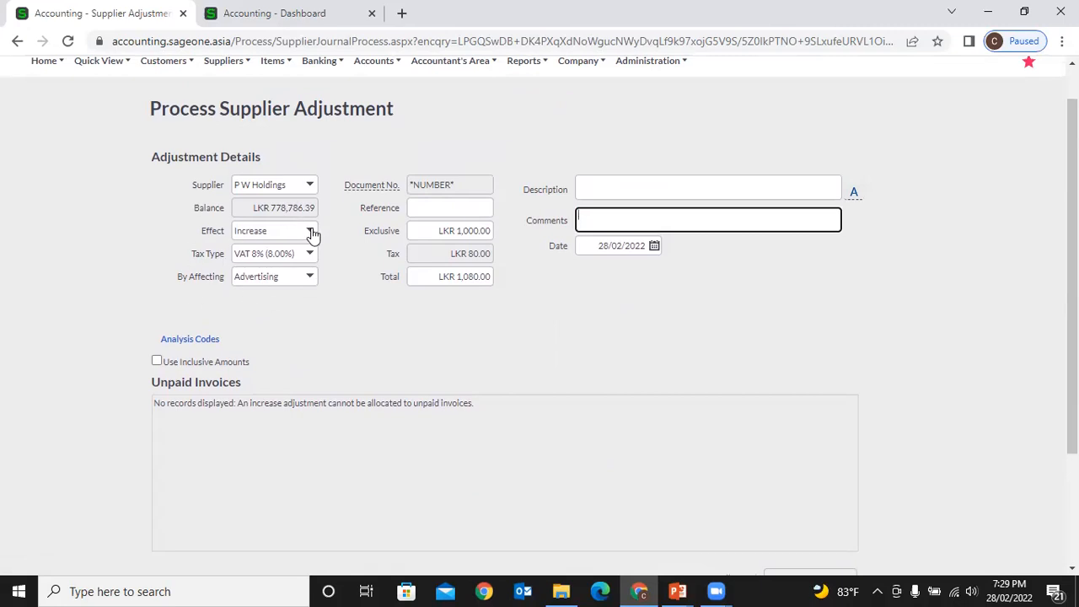
- Make it a Decrease of LKR 1,000 exclusive, auto-allocating LKR 1,080.00 to SIV0000144
{"action": "left_click", "coordinate": [433, 278]}
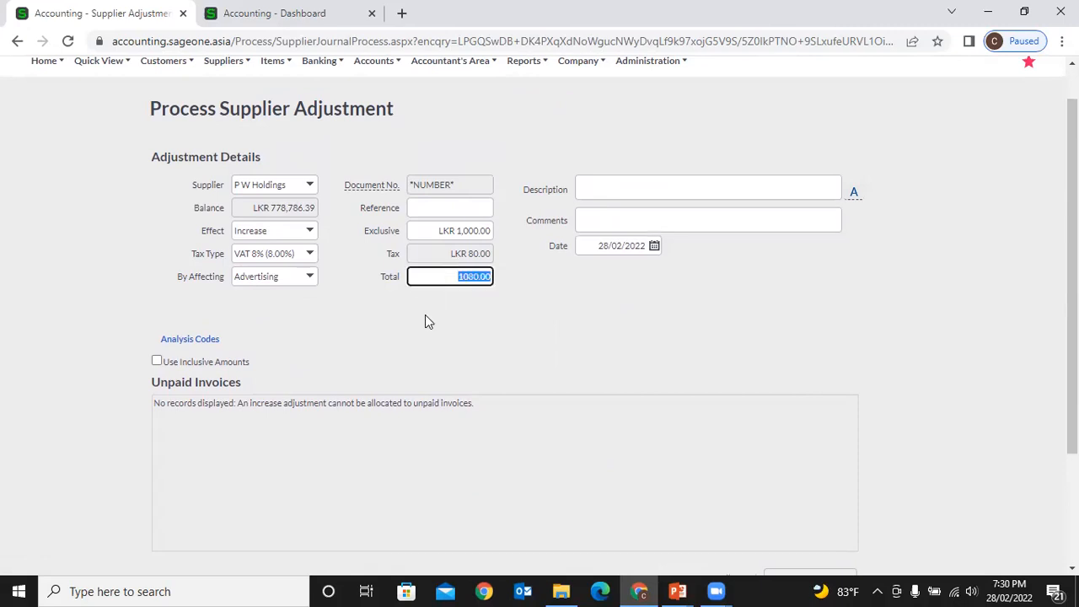
{"action": "left_click", "coordinate": [424, 319]}
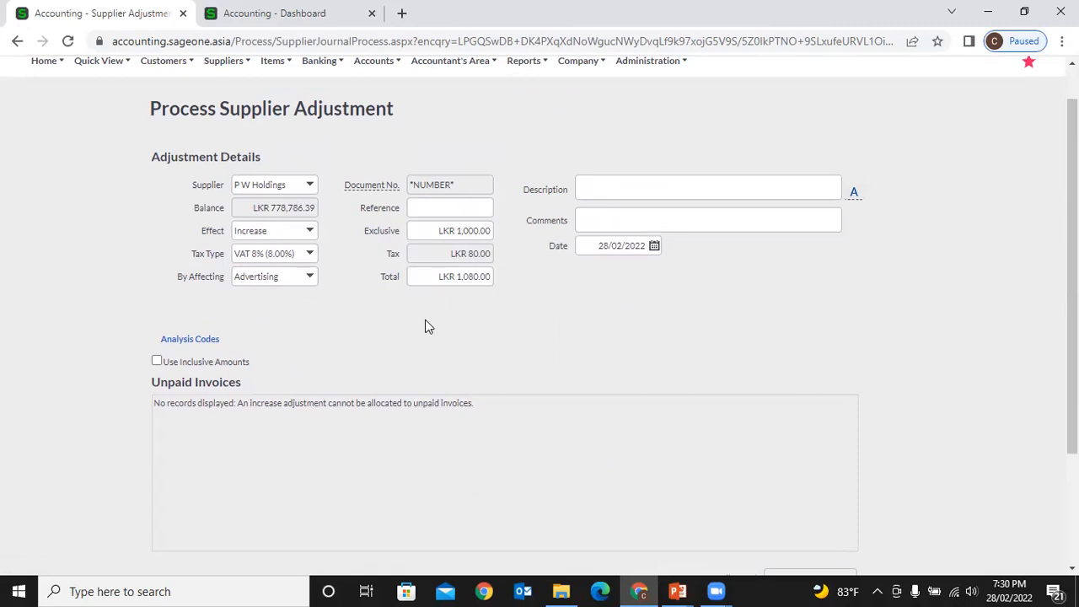
{"action": "left_click", "coordinate": [309, 234]}
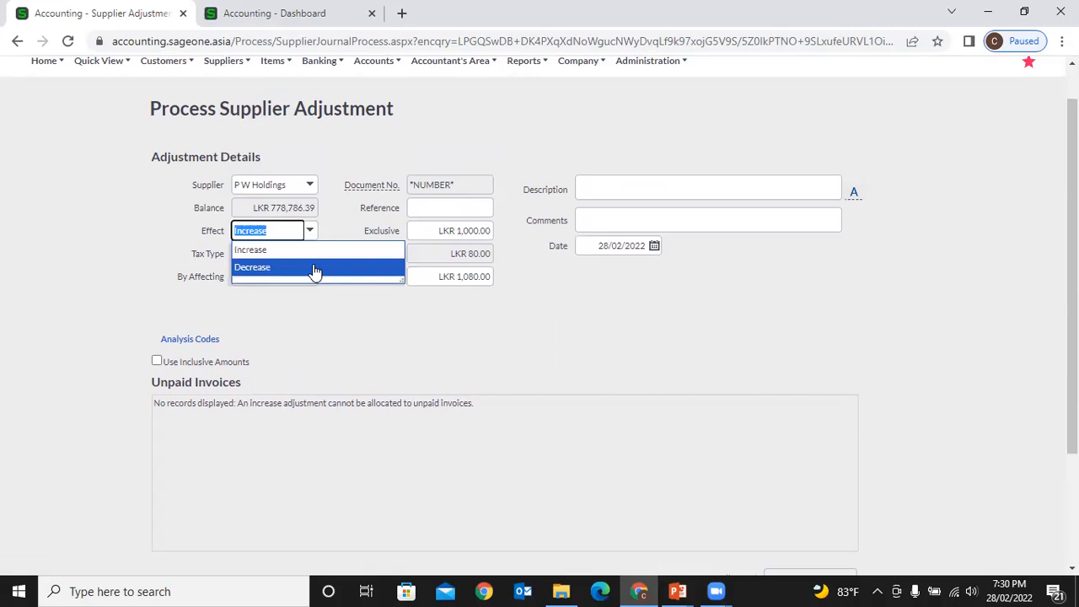
{"action": "left_click", "coordinate": [312, 268]}
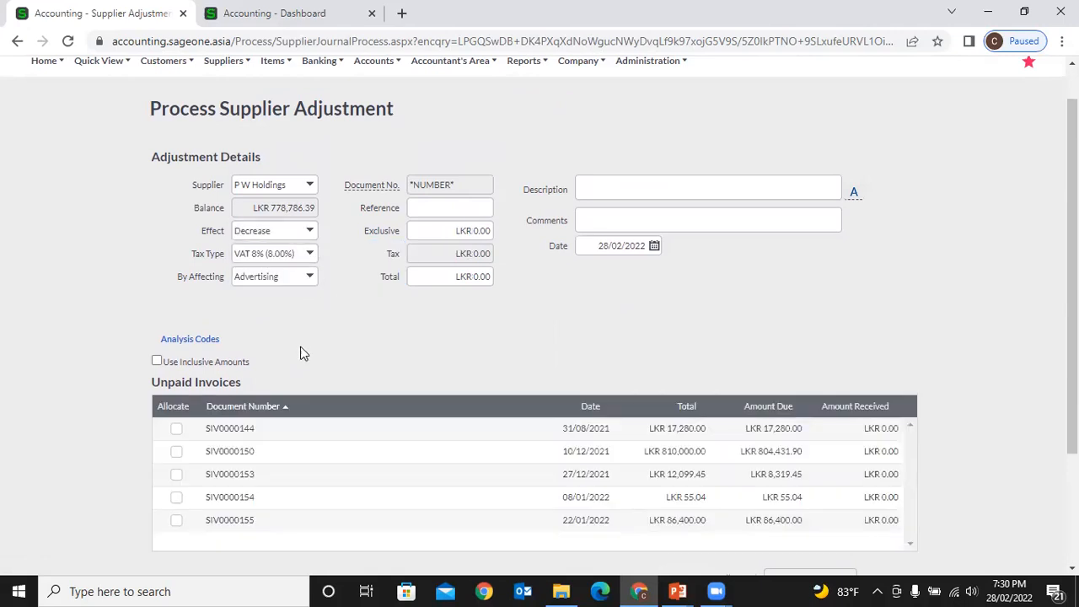
{"action": "left_click", "coordinate": [453, 233]}
{"action": "type", "text": "1000"}
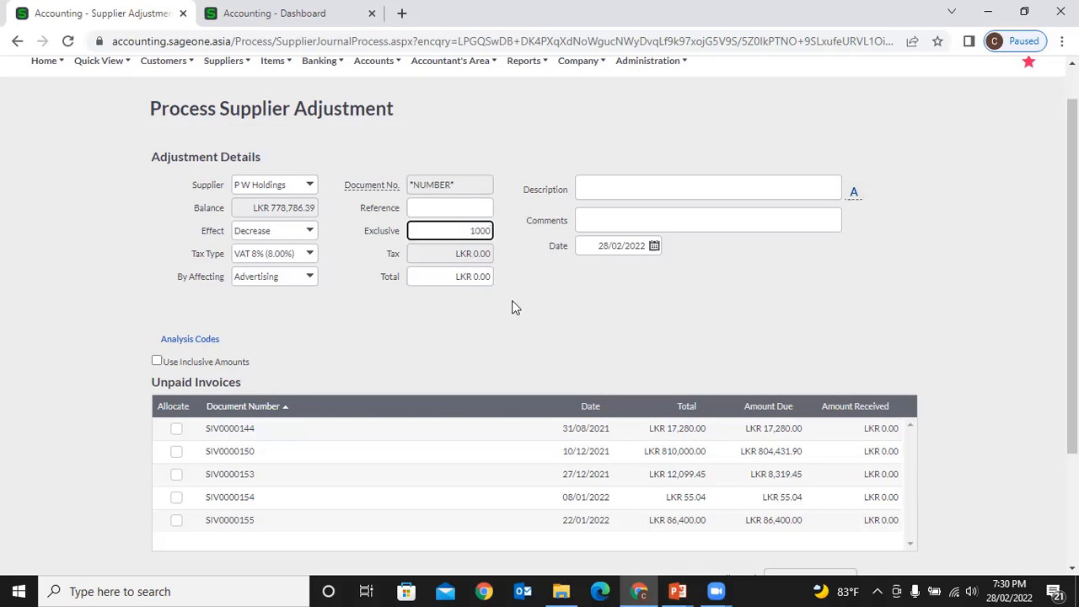
{"action": "left_click", "coordinate": [512, 301]}
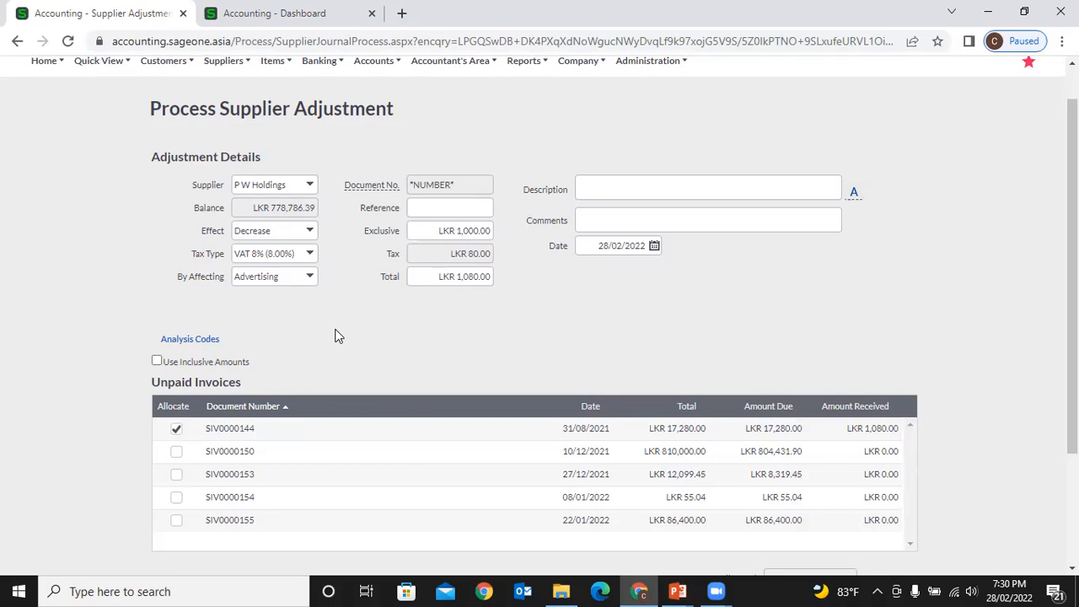
- Browse the Suppliers menu and recheck supplier P W Holdings and effect Decrease unchanged
{"action": "scroll", "coordinate": [335, 336], "scroll_direction": "down", "scroll_amount": 3}
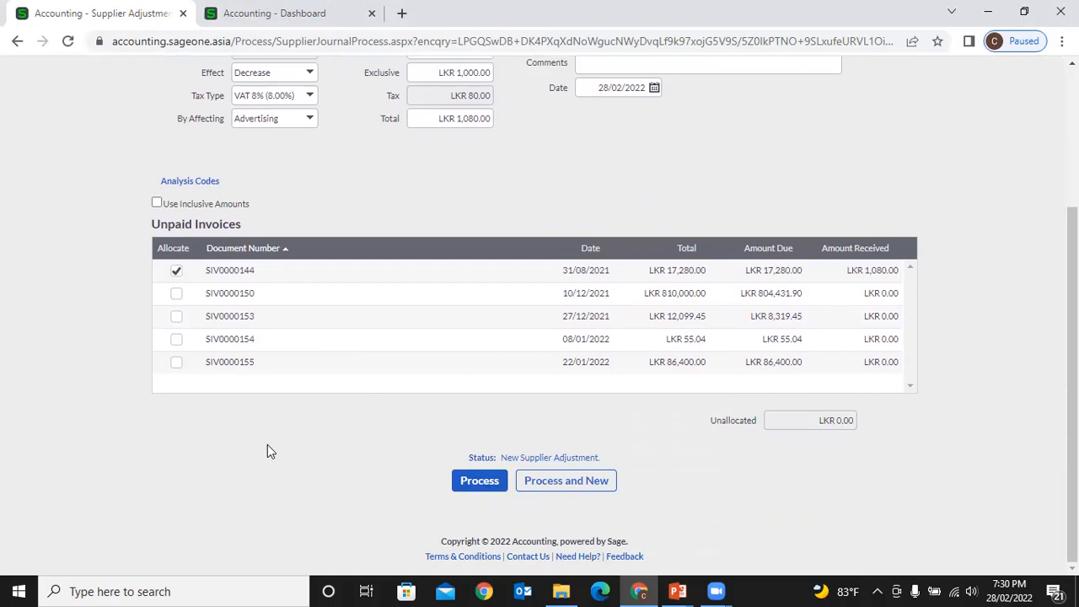
{"action": "scroll", "coordinate": [267, 445], "scroll_direction": "up", "scroll_amount": 3}
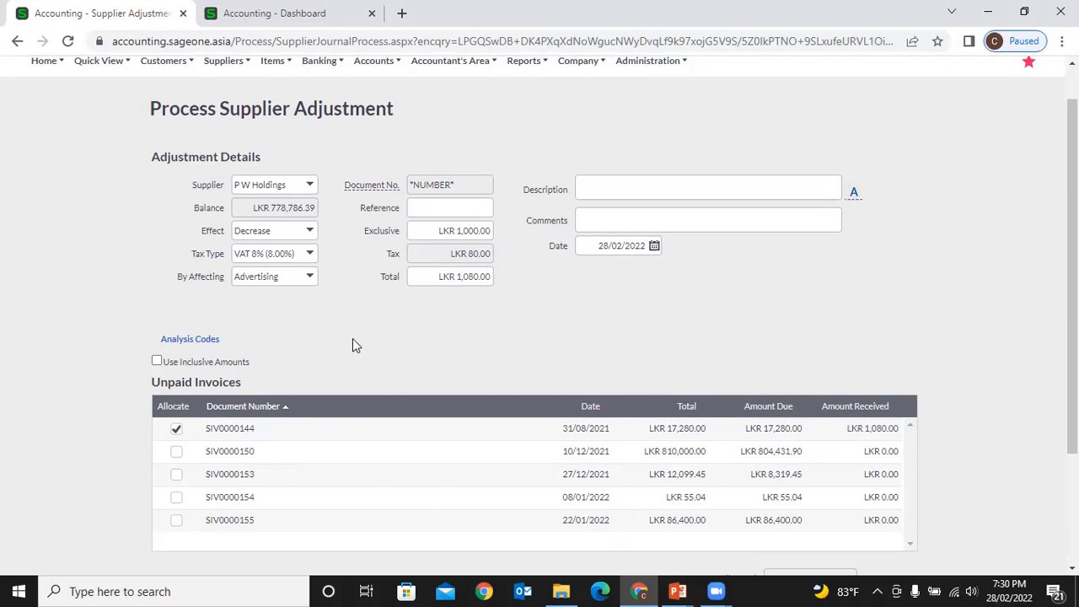
{"action": "scroll", "coordinate": [363, 363], "scroll_direction": "up", "scroll_amount": 1}
{"action": "left_click", "coordinate": [217, 108]}
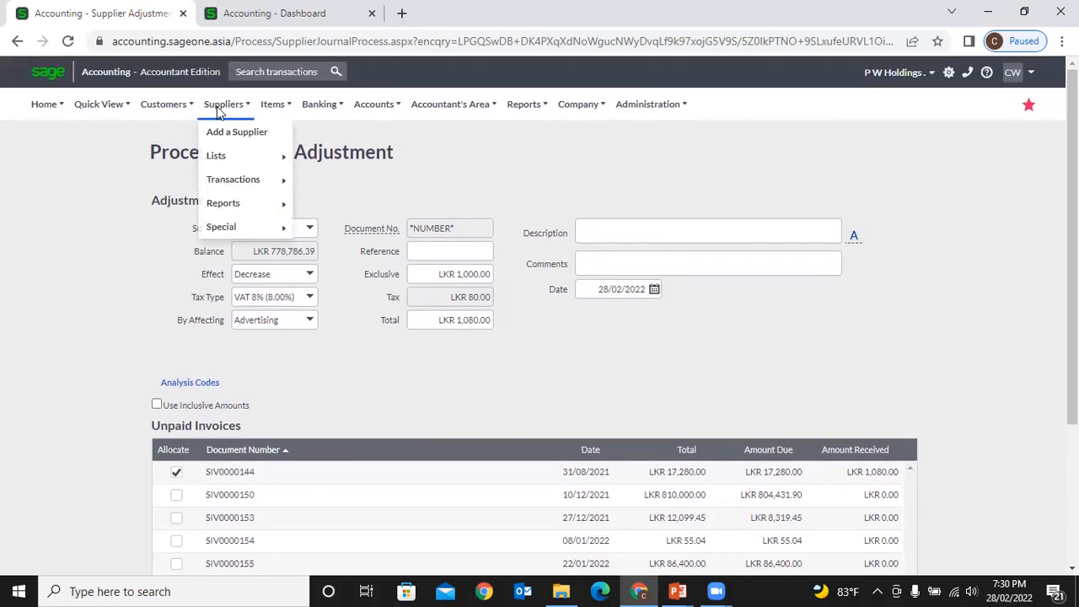
{"action": "mouse_move", "coordinate": [231, 184]}
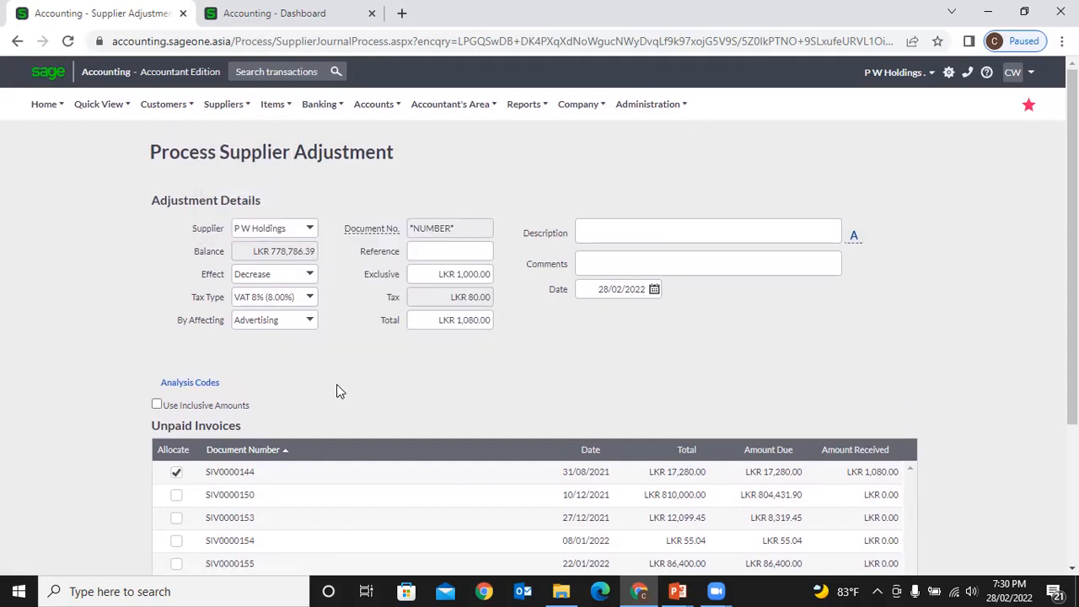
{"action": "left_click", "coordinate": [310, 229]}
{"action": "left_click", "coordinate": [446, 346]}
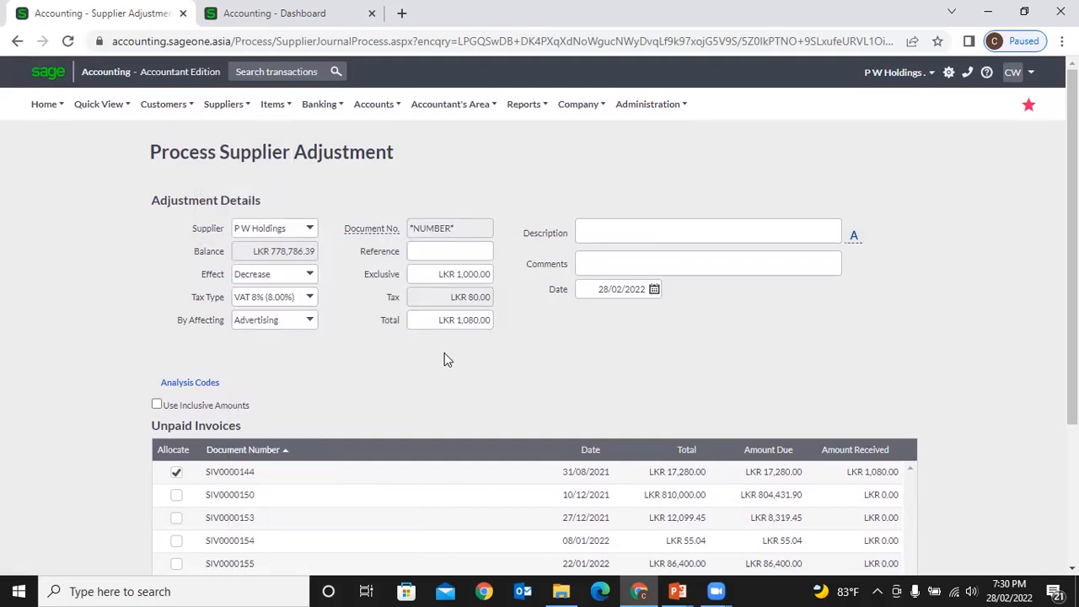
{"action": "left_click", "coordinate": [312, 276]}
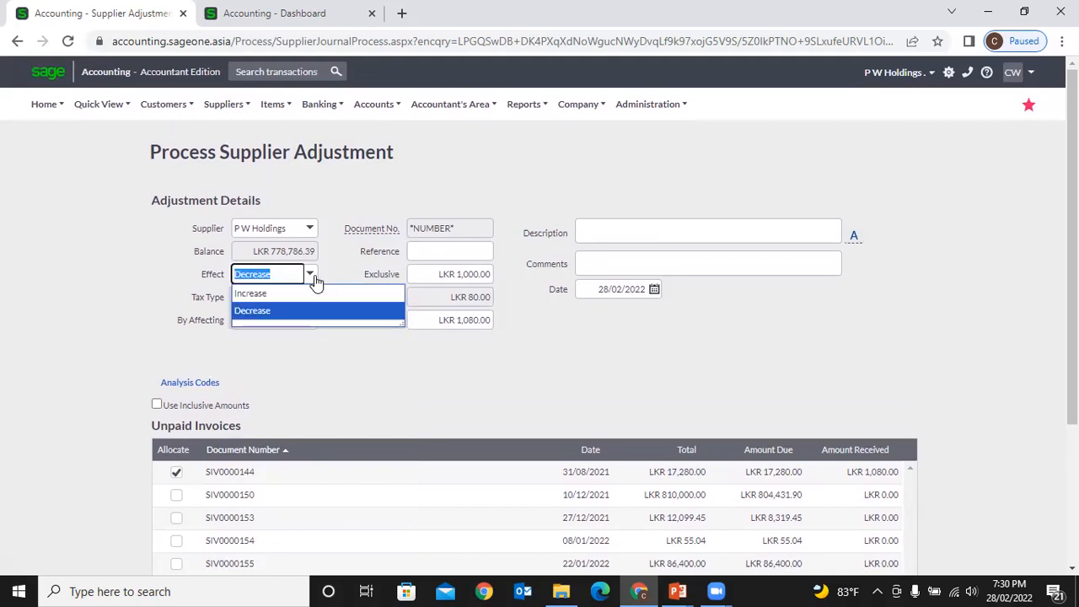
{"action": "left_click", "coordinate": [357, 370]}
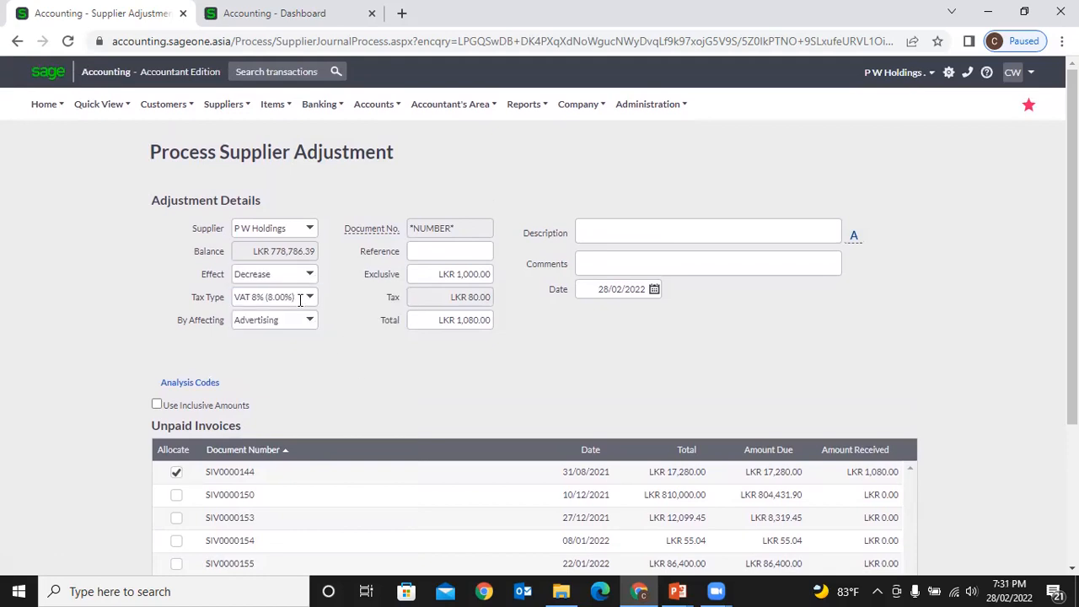
- Review the exclusive and total amounts unchanged, then go back with the browser Back button
{"action": "left_click", "coordinate": [436, 268]}
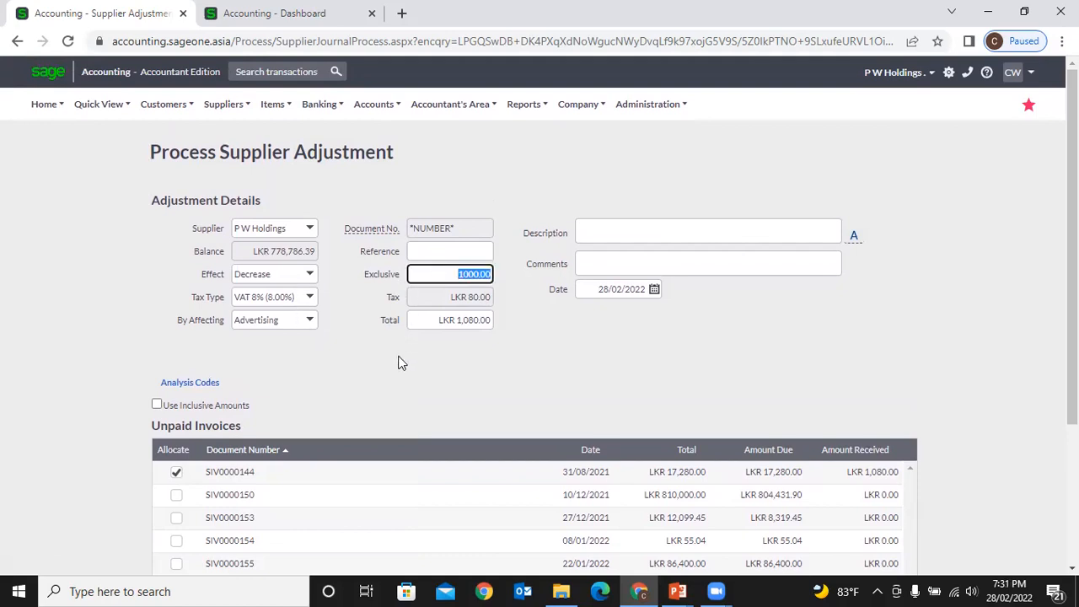
{"action": "scroll", "coordinate": [400, 363], "scroll_direction": "down", "scroll_amount": 3}
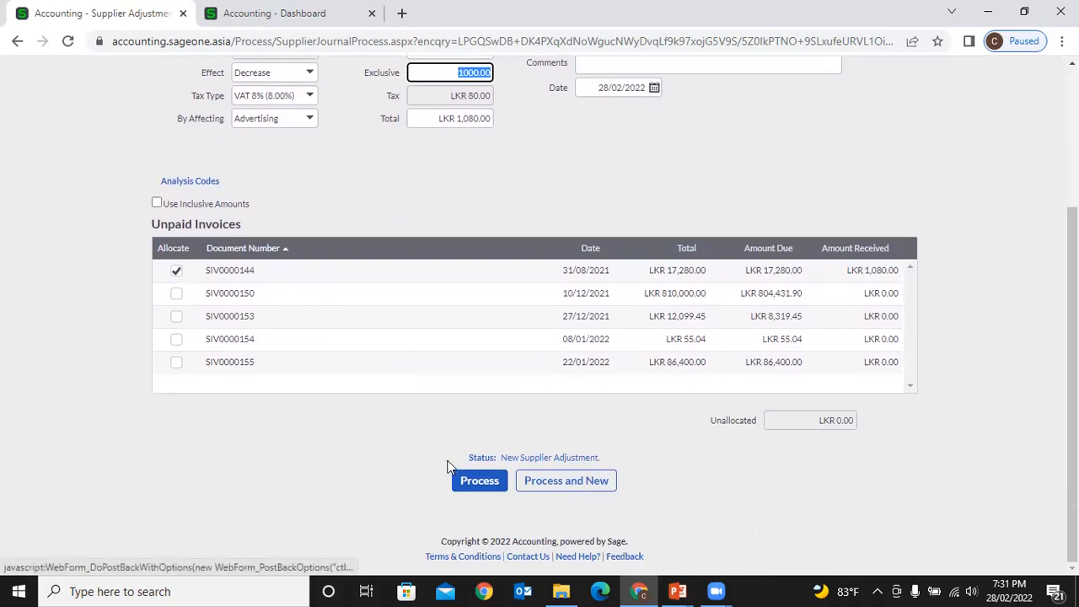
{"action": "scroll", "coordinate": [362, 229], "scroll_direction": "up", "scroll_amount": 1}
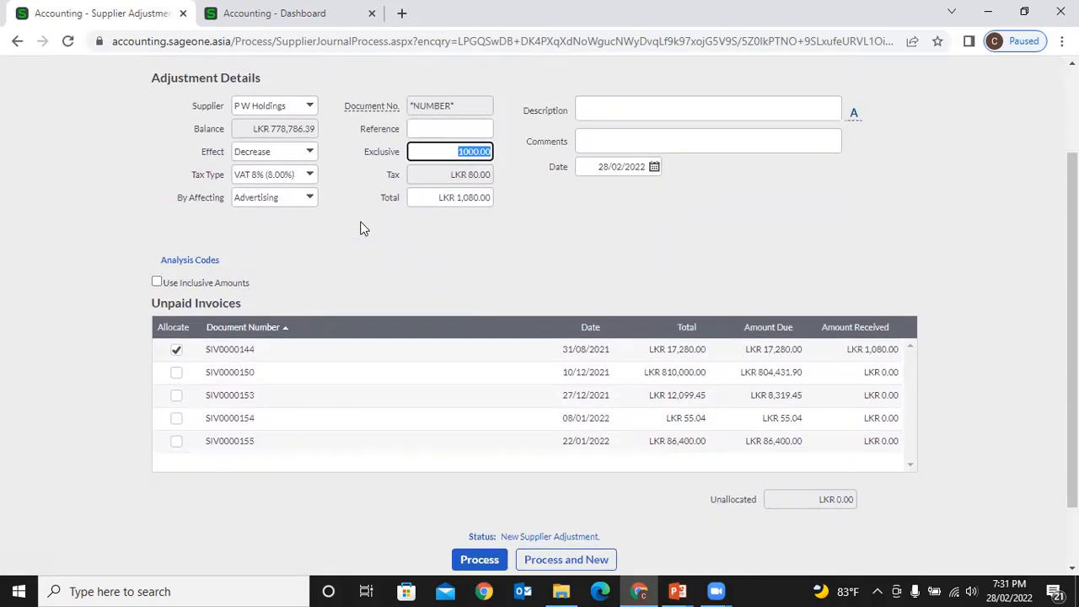
{"action": "left_click", "coordinate": [470, 197]}
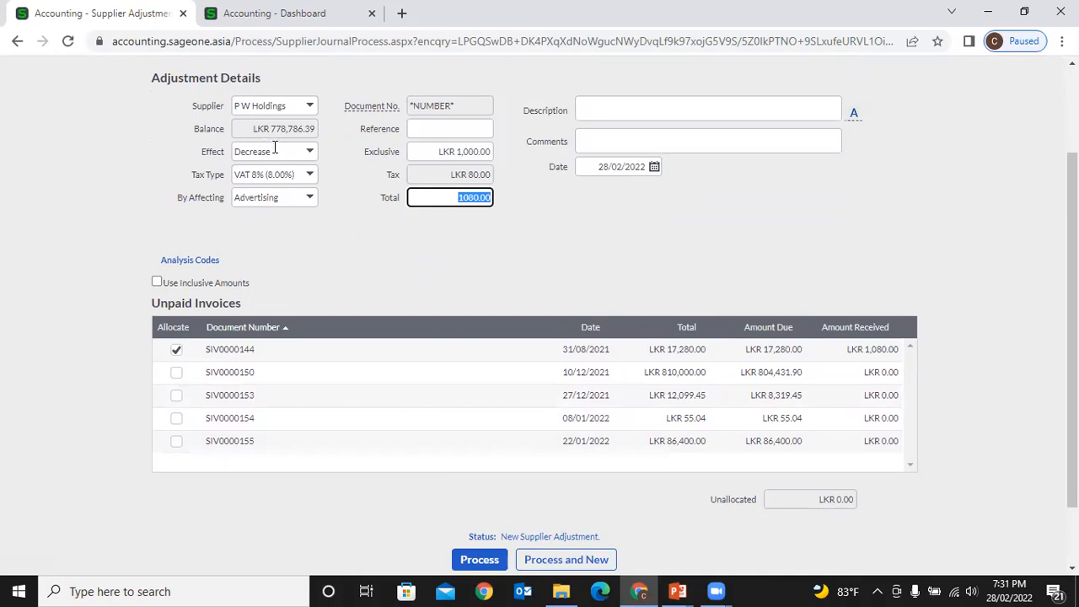
{"action": "left_click", "coordinate": [359, 279]}
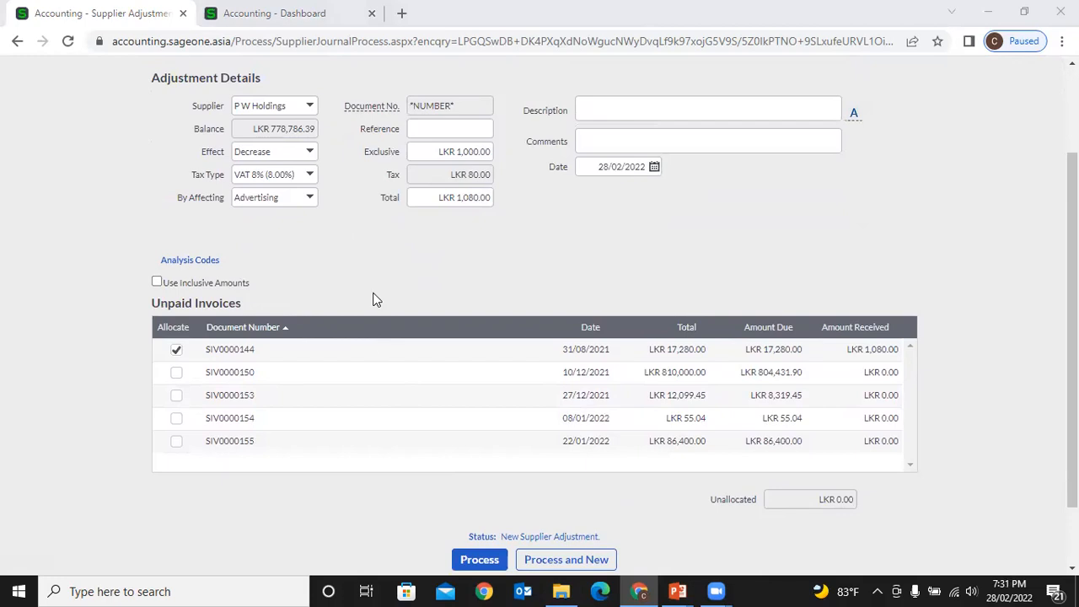
{"action": "scroll", "coordinate": [278, 289], "scroll_direction": "up", "scroll_amount": 1}
{"action": "scroll", "coordinate": [278, 289], "scroll_direction": "up", "scroll_amount": 3}
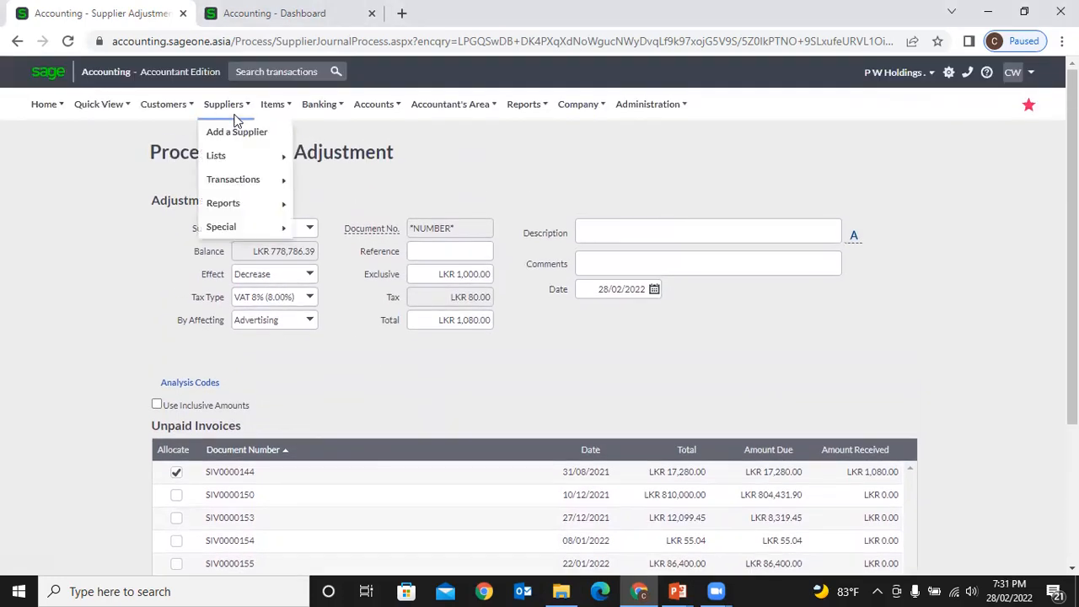
{"action": "left_click", "coordinate": [17, 41]}
{"action": "left_click", "coordinate": [616, 130]}
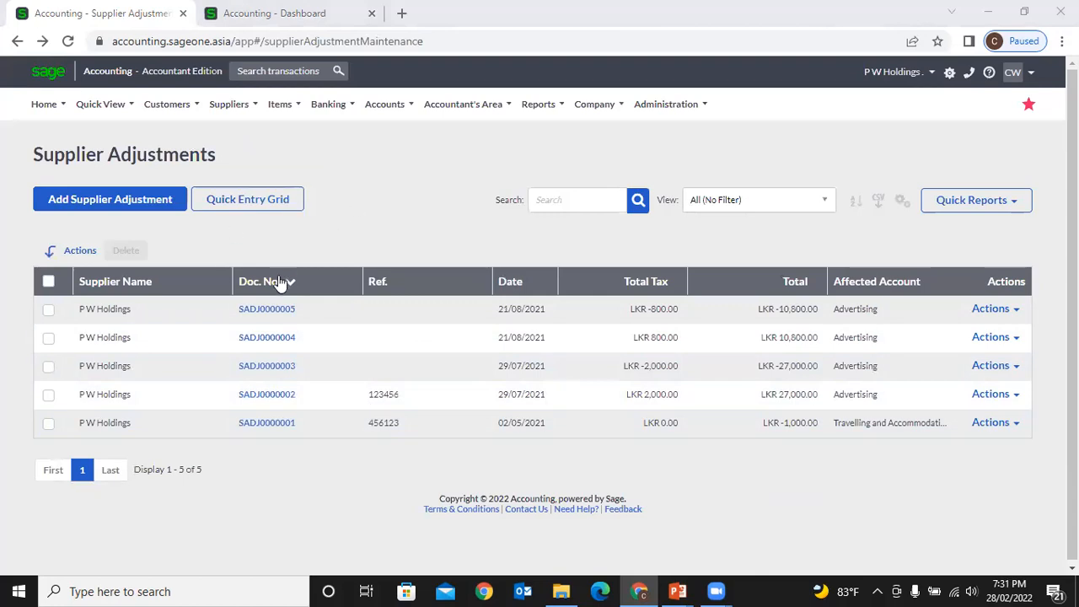
{"action": "left_click", "coordinate": [902, 202]}
{"action": "left_click", "coordinate": [892, 223]}
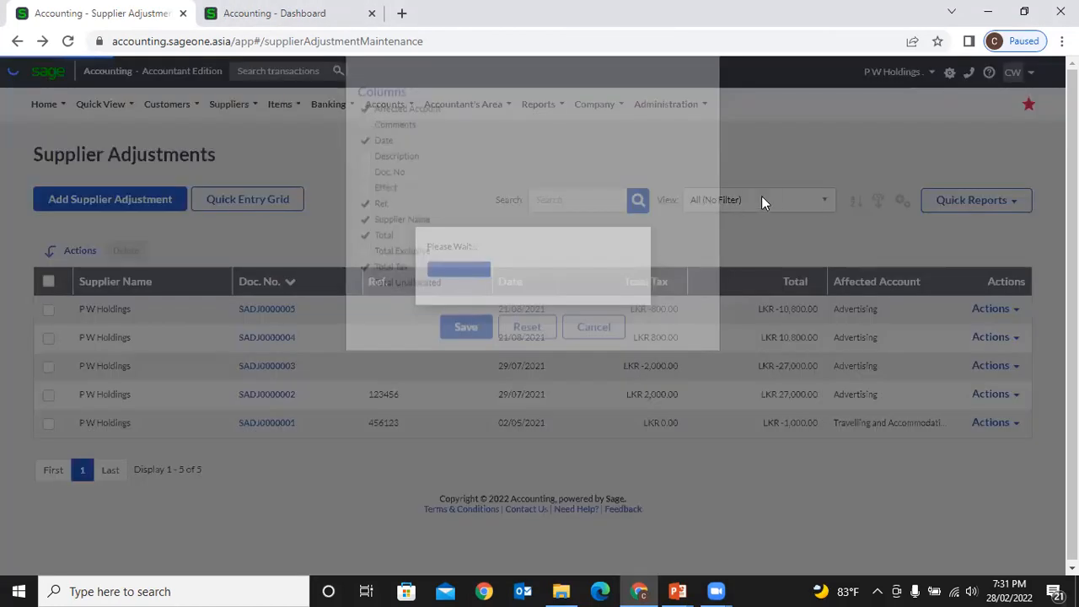
{"action": "left_click", "coordinate": [706, 102]}
{"action": "left_click", "coordinate": [597, 199]}
{"action": "left_click", "coordinate": [750, 206]}
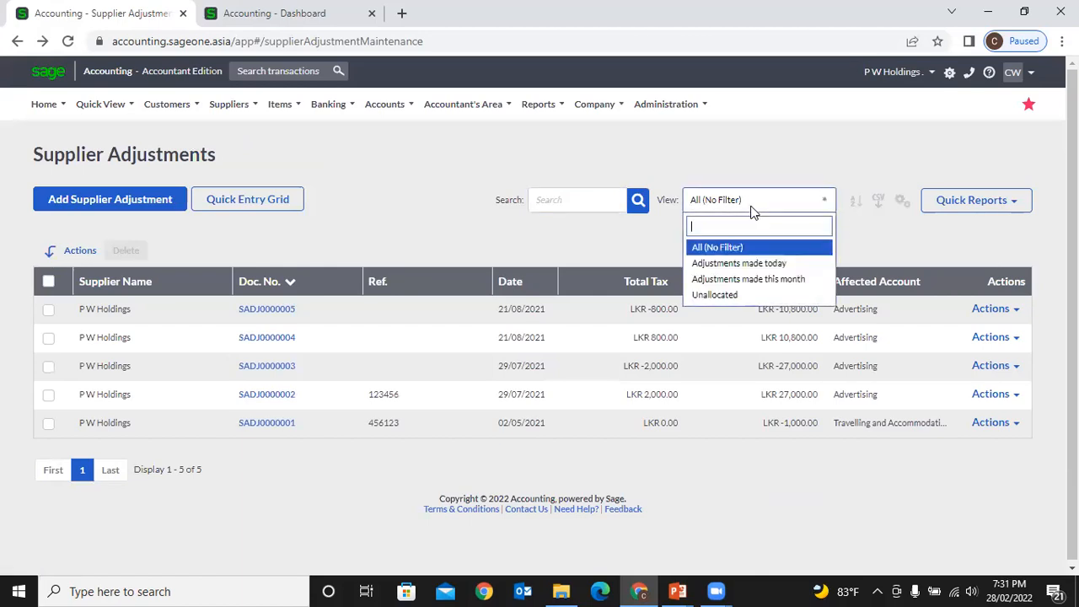
{"action": "left_click", "coordinate": [853, 204]}
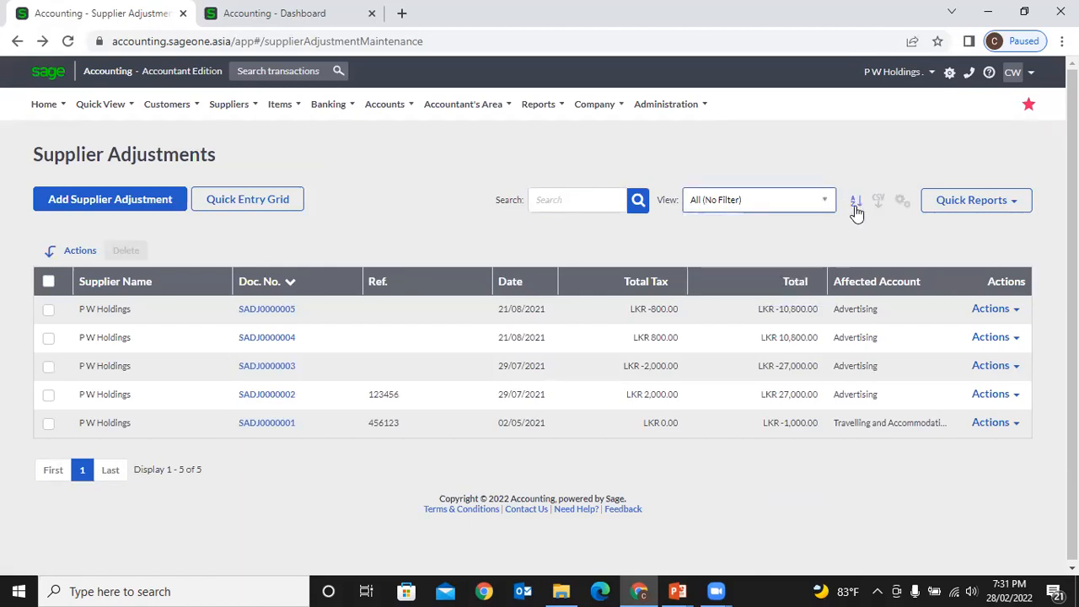
{"action": "left_click", "coordinate": [854, 205]}
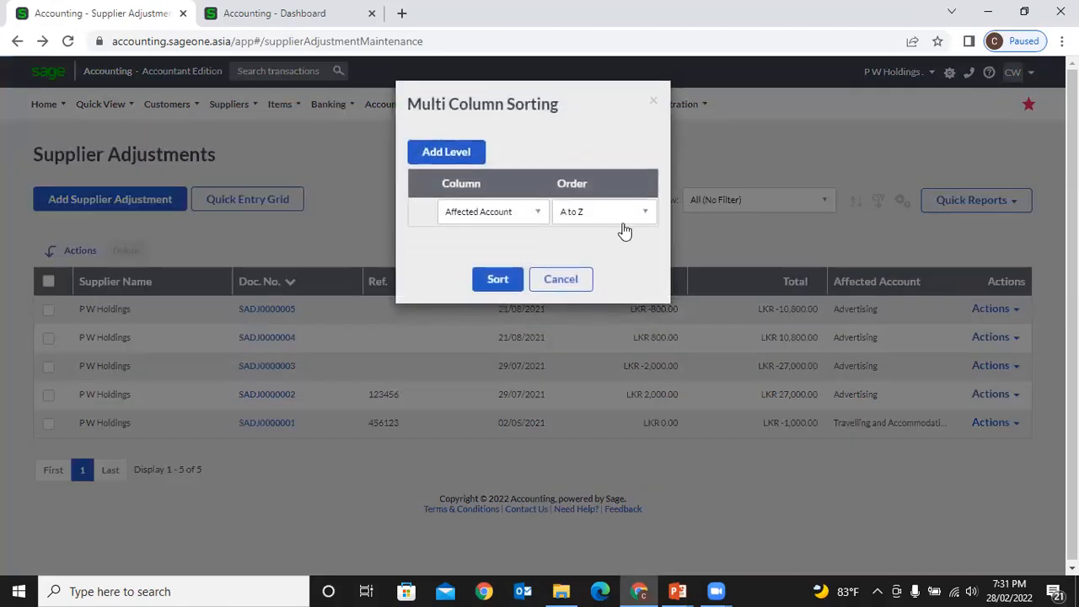
{"action": "left_click", "coordinate": [456, 154]}
{"action": "left_click", "coordinate": [456, 153]}
{"action": "left_click", "coordinate": [570, 336]}
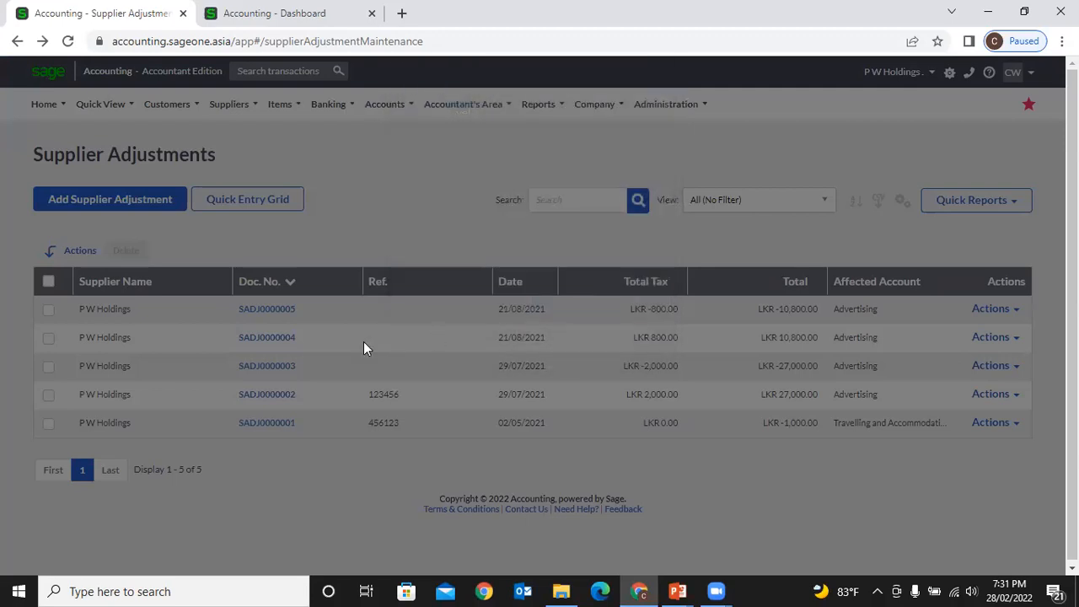
{"action": "left_click", "coordinate": [49, 310]}
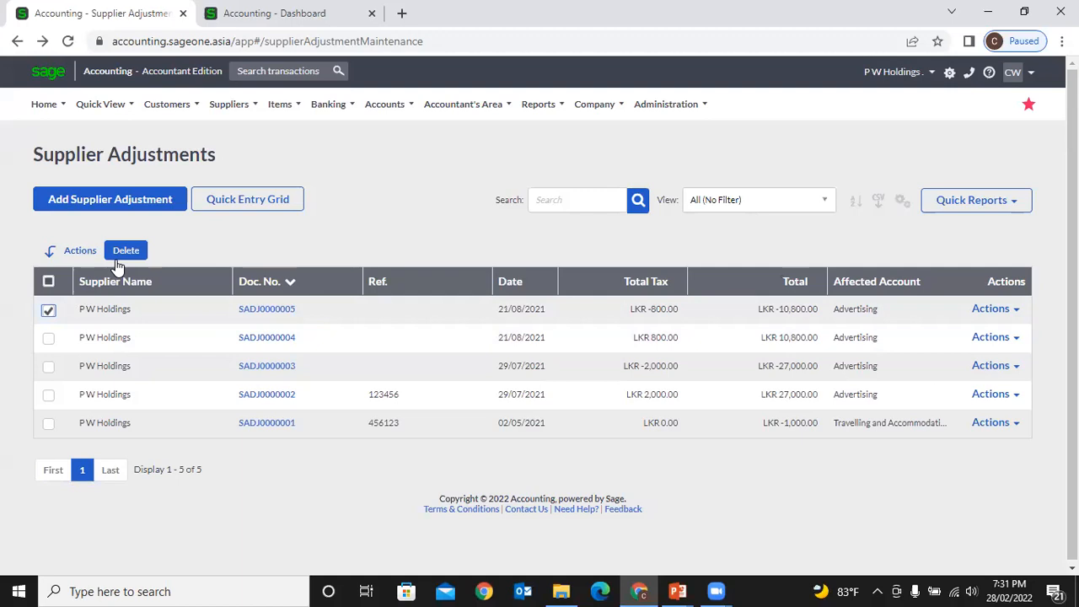
{"action": "left_click", "coordinate": [1011, 314]}
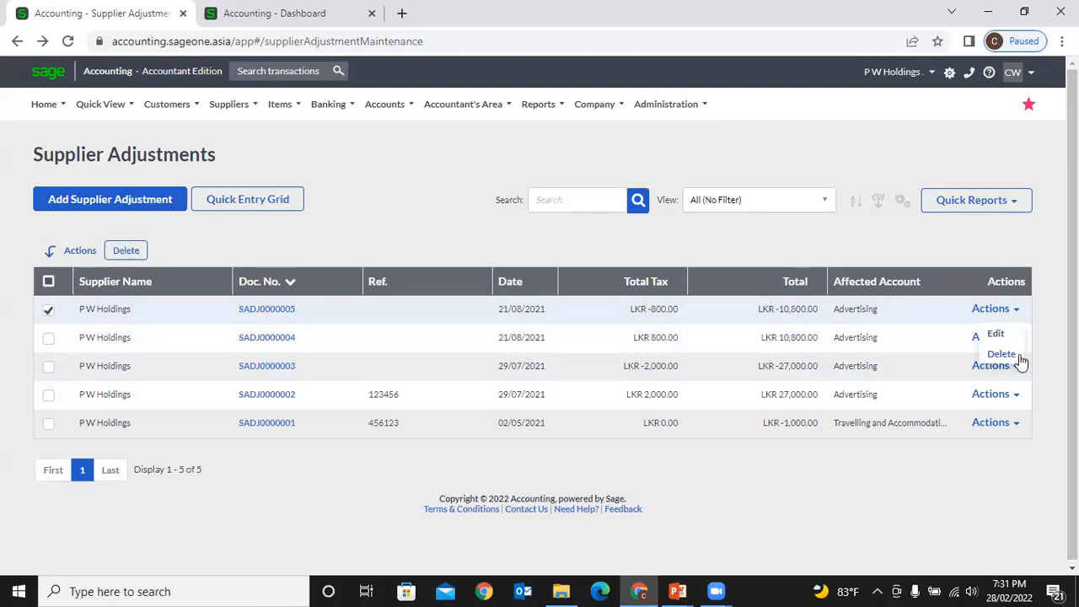
{"action": "left_click", "coordinate": [438, 216]}
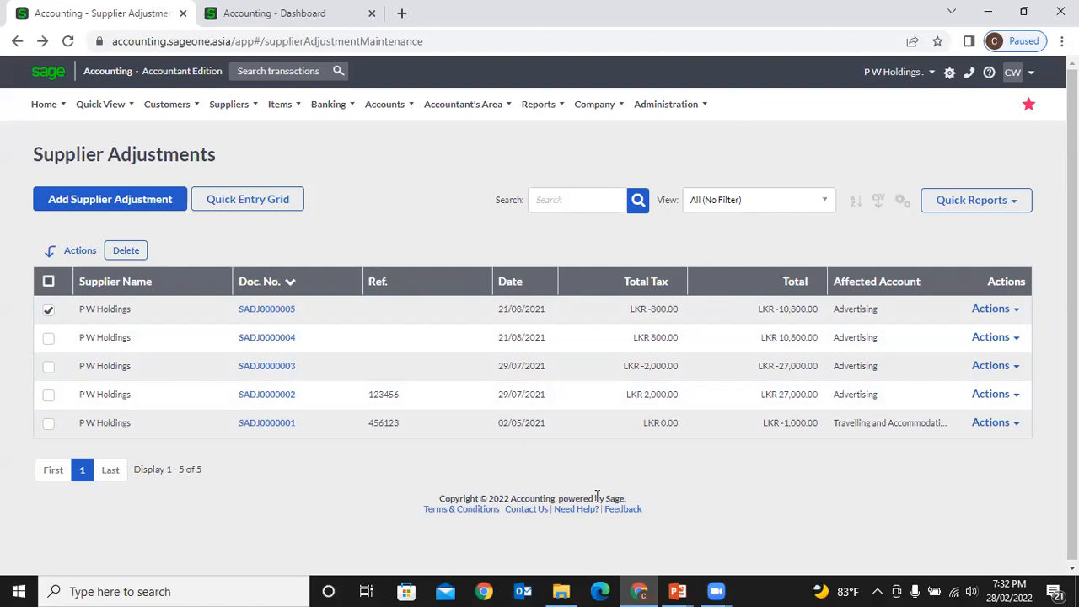
- View the Supplier Invoices list, then return to the Supplier Adjustments list
{"action": "left_click", "coordinate": [229, 105]}
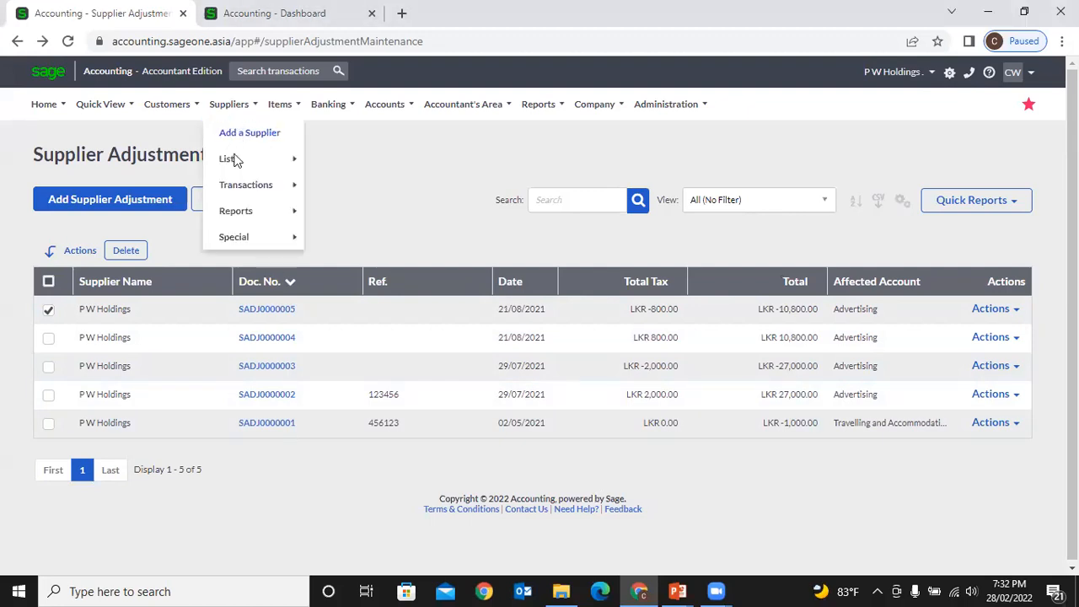
{"action": "mouse_move", "coordinate": [245, 185]}
{"action": "left_click", "coordinate": [354, 210]}
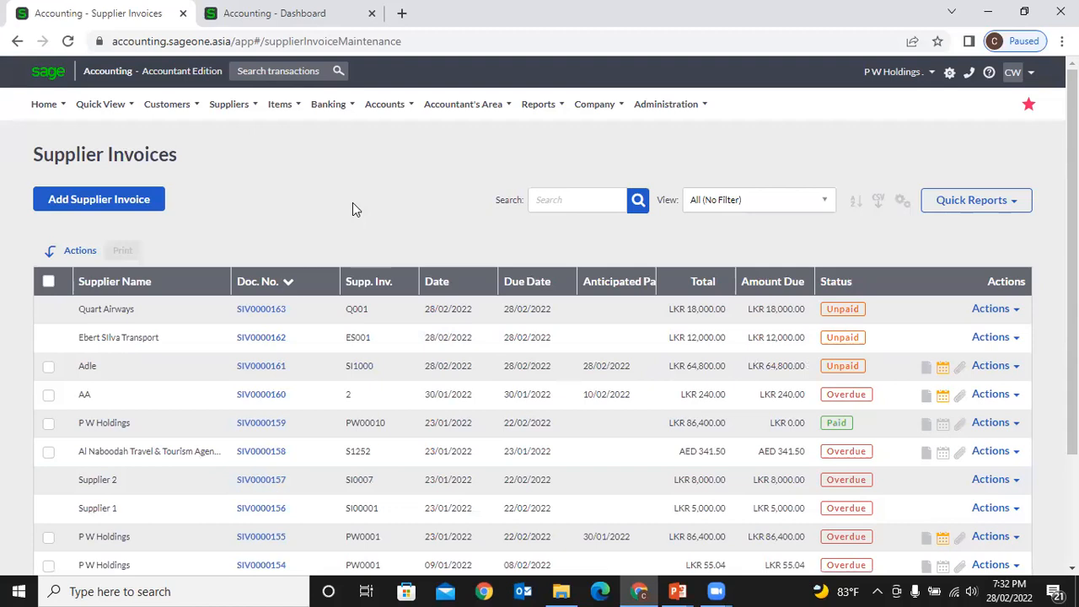
{"action": "left_click", "coordinate": [229, 103]}
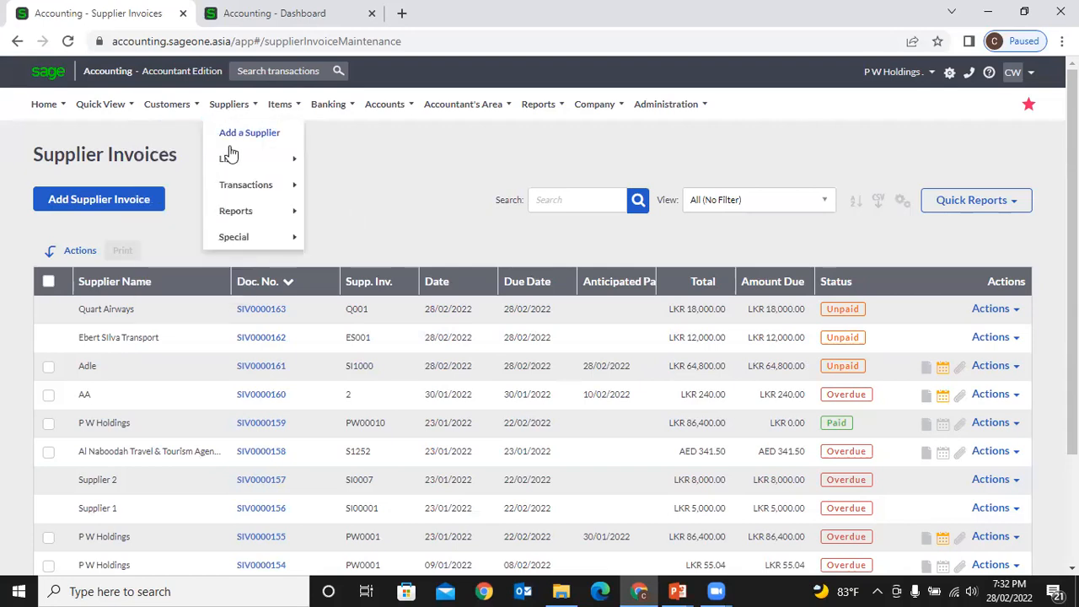
{"action": "mouse_move", "coordinate": [296, 188]}
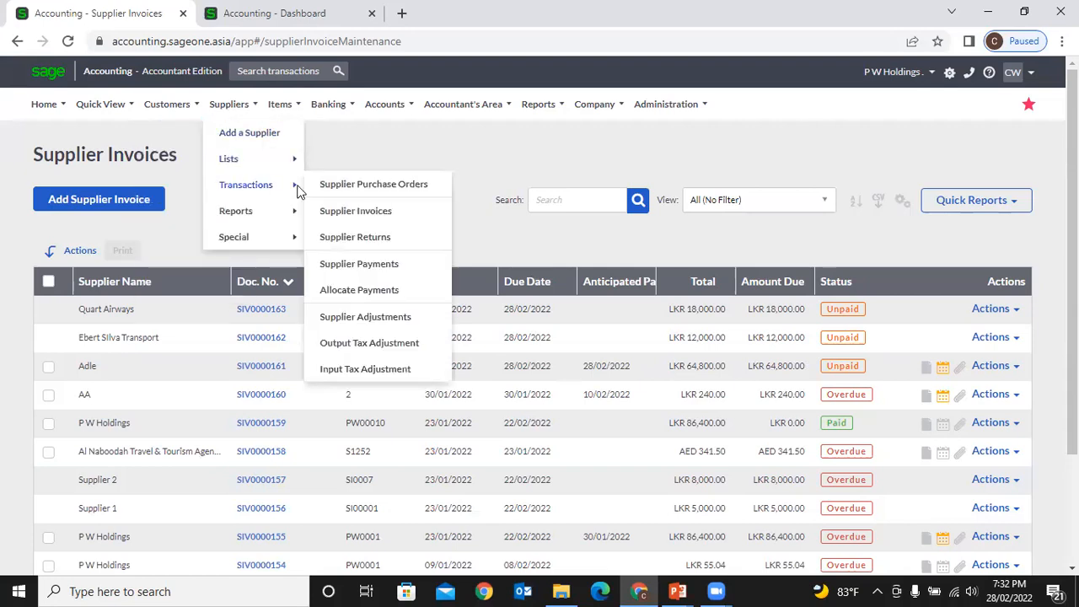
{"action": "left_click", "coordinate": [372, 318]}
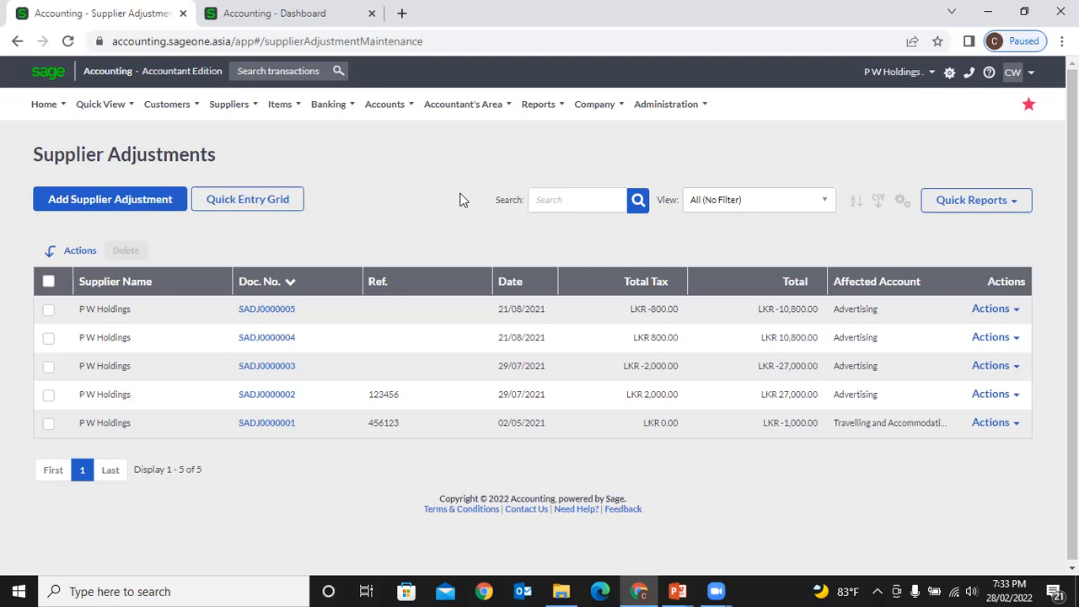
- Start another new supplier adjustment from the five-entry adjustments list
{"action": "left_click", "coordinate": [100, 206]}
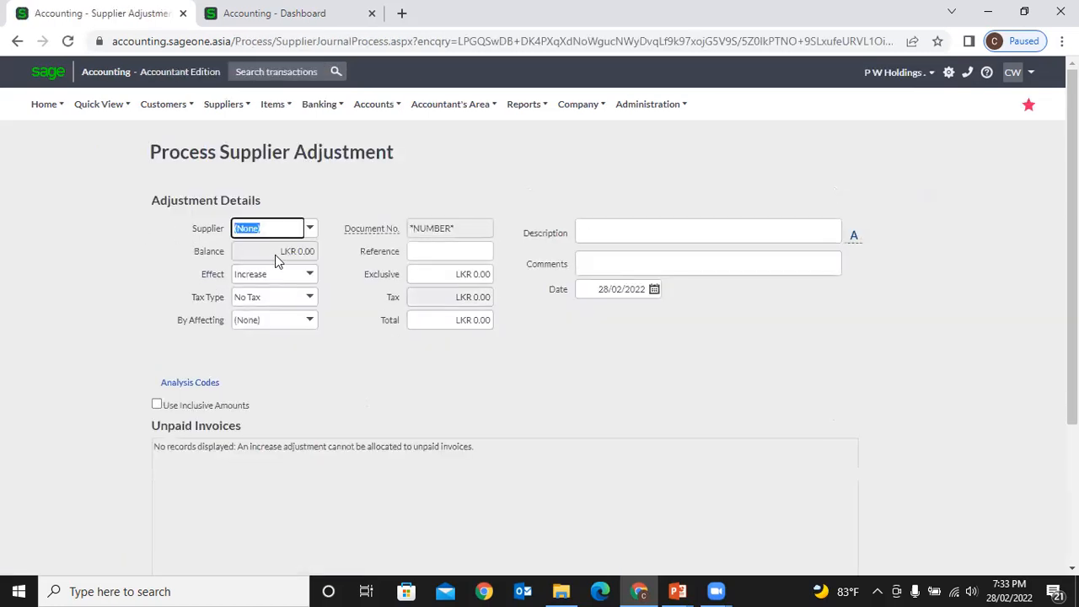
- Pick Aayurmed, then switch to Al Naboodah Travel and check the 54.996370 AED rate
{"action": "left_click", "coordinate": [309, 235]}
{"action": "left_click", "coordinate": [278, 285]}
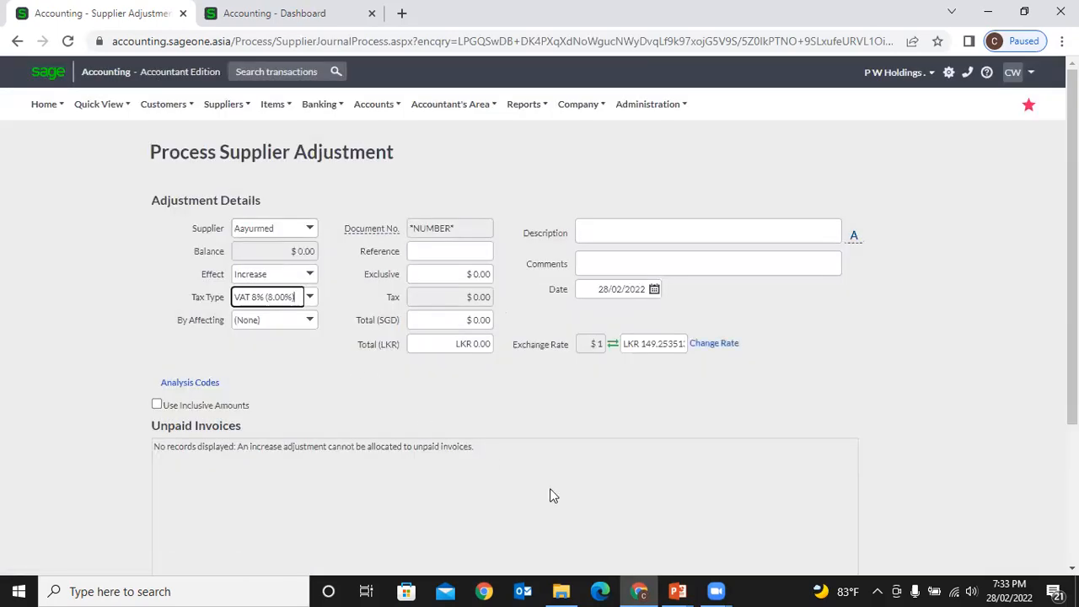
{"action": "left_click", "coordinate": [334, 400]}
{"action": "left_click", "coordinate": [309, 228]}
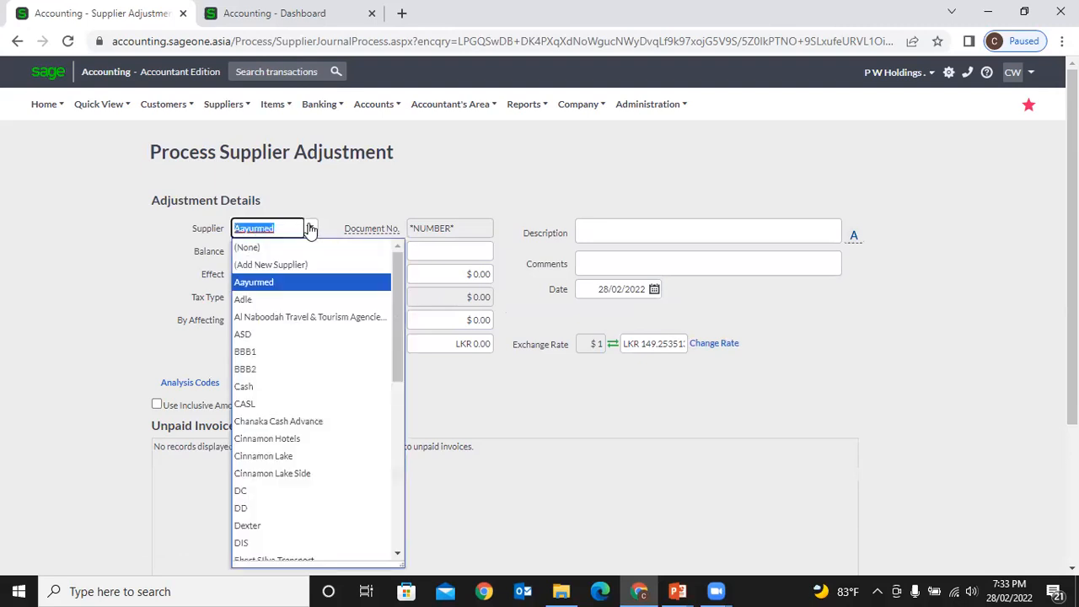
{"action": "left_click", "coordinate": [320, 318]}
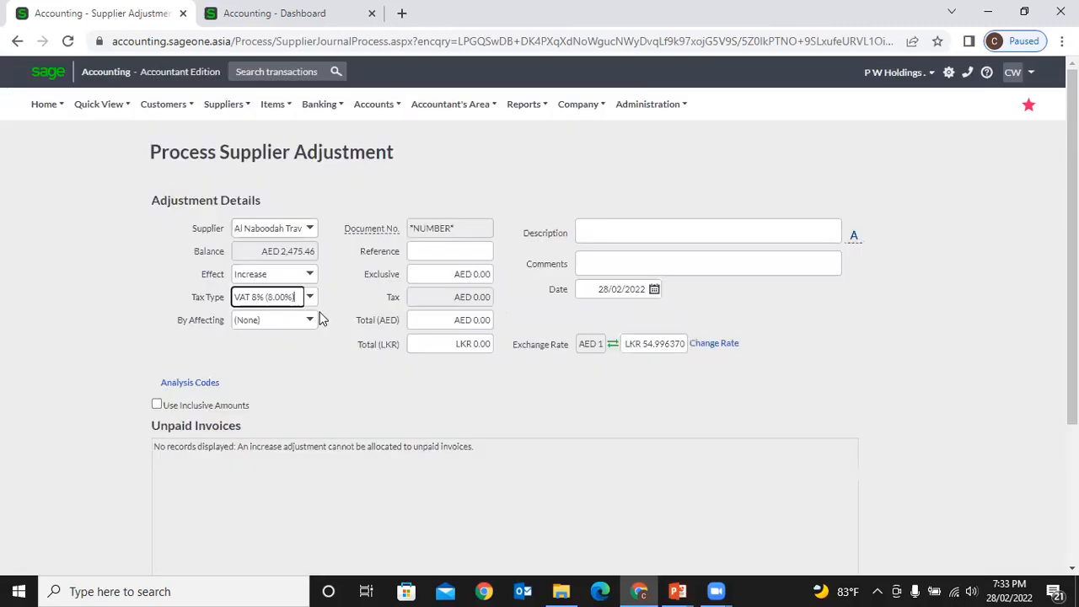
{"action": "left_click", "coordinate": [295, 384]}
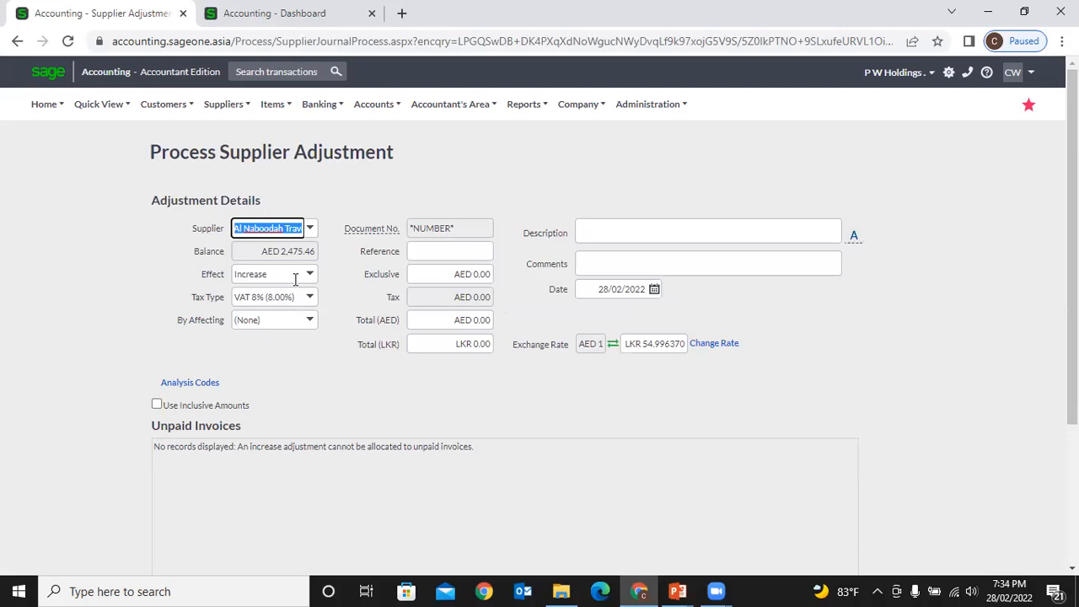
{"action": "left_click", "coordinate": [671, 344]}
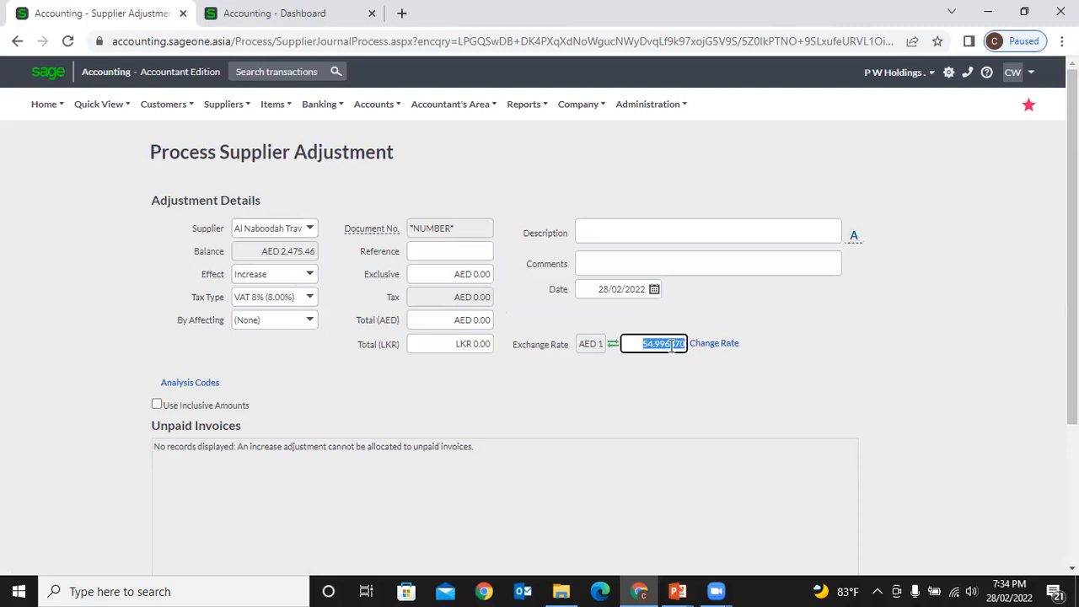
{"action": "left_click", "coordinate": [590, 382]}
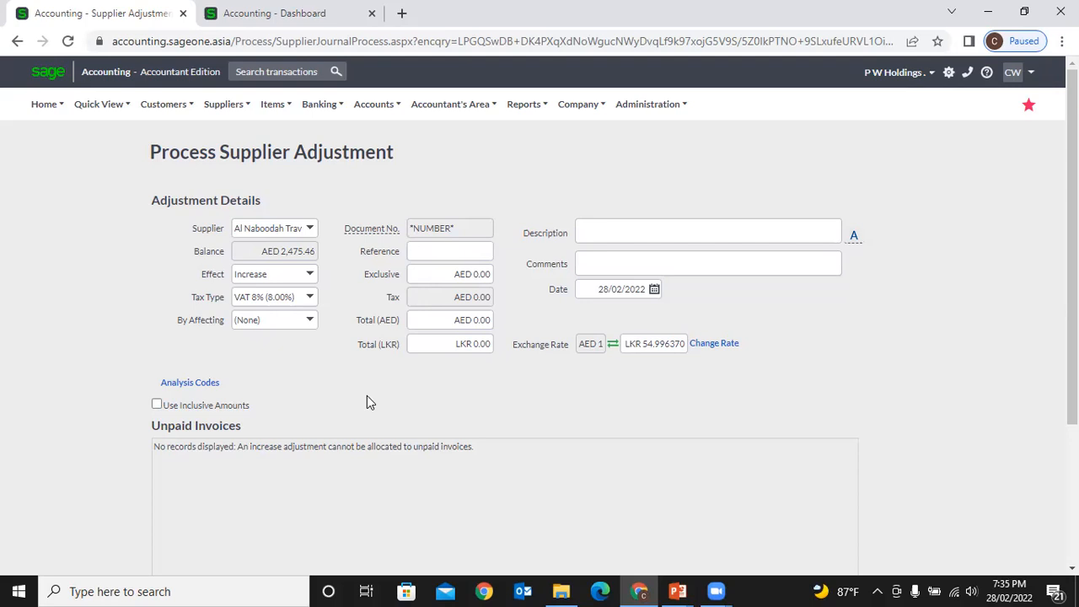
- Leave the unsaved adjustment for Supplier Invoices and open invoice SIV0000161
{"action": "left_click", "coordinate": [222, 104]}
{"action": "mouse_move", "coordinate": [232, 185]}
{"action": "mouse_move", "coordinate": [221, 107]}
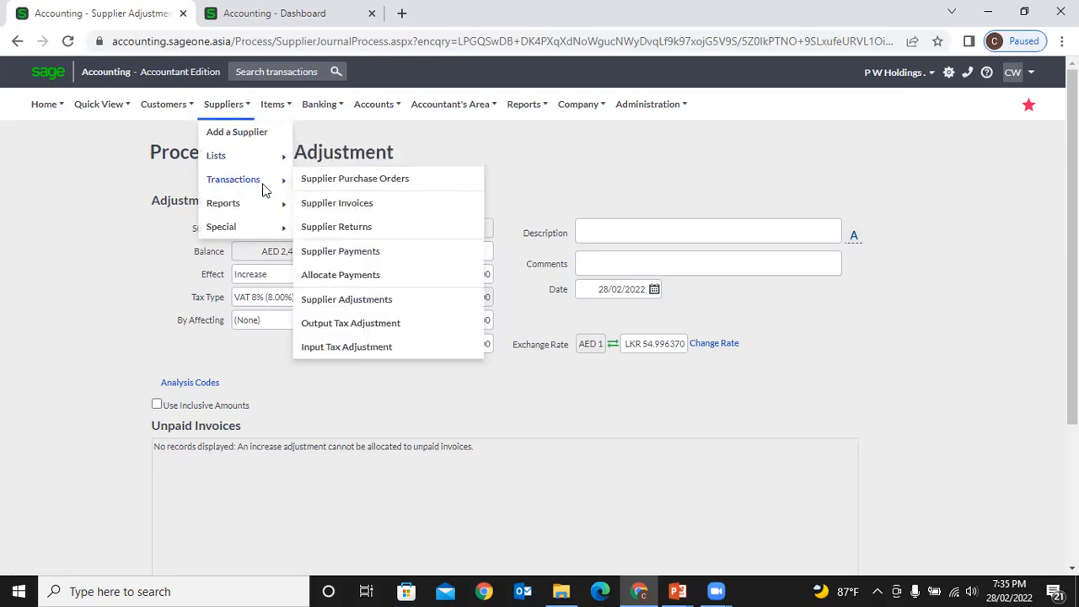
{"action": "left_click", "coordinate": [345, 209]}
{"action": "left_click", "coordinate": [618, 128]}
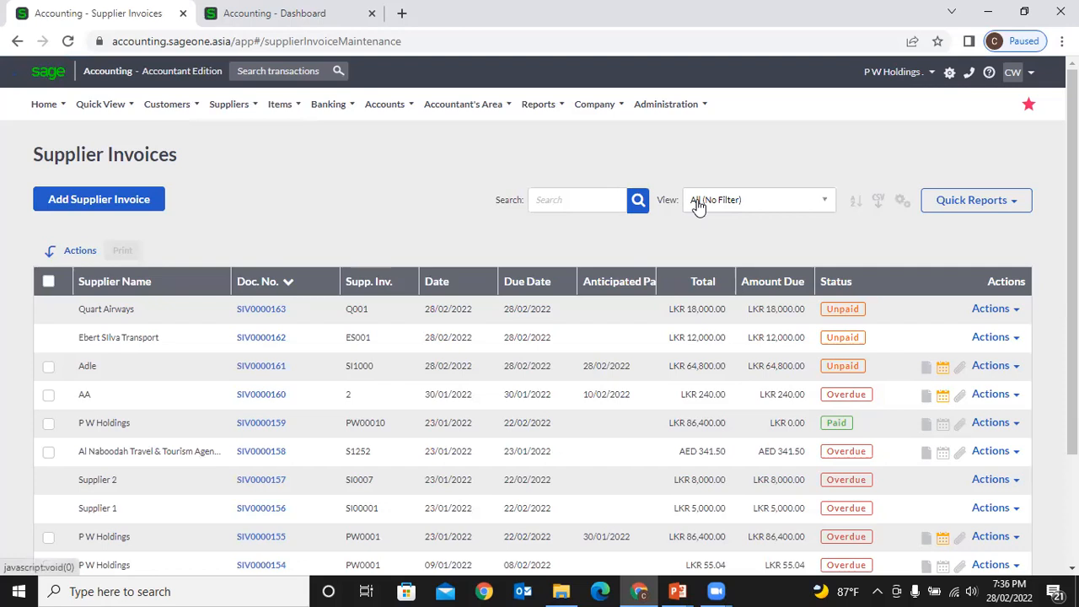
{"action": "left_click", "coordinate": [261, 368]}
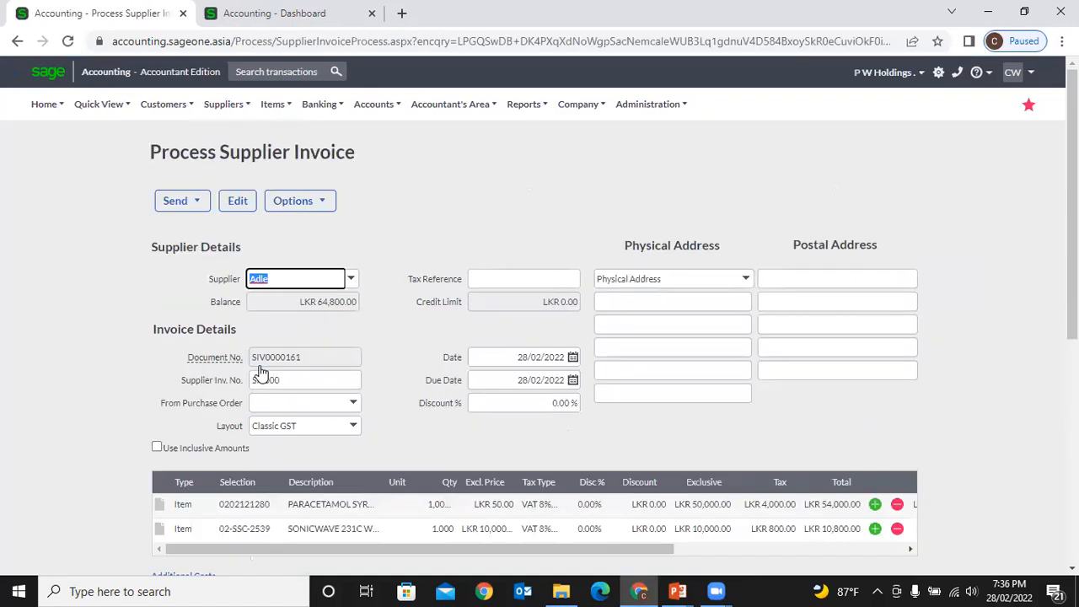
{"action": "scroll", "coordinate": [381, 371], "scroll_direction": "down", "scroll_amount": 5}
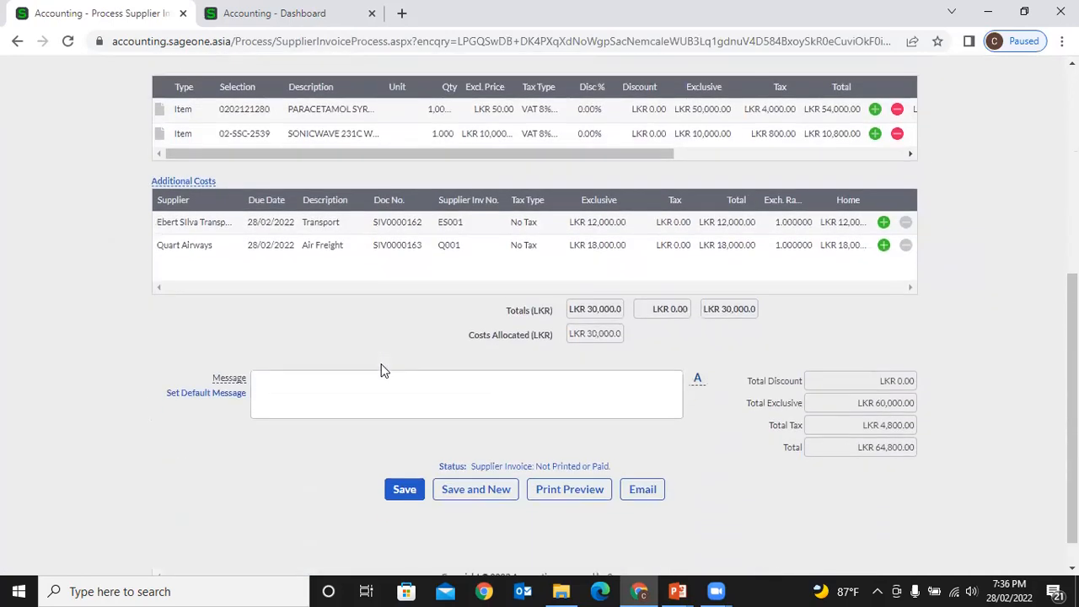
{"action": "scroll", "coordinate": [381, 371], "scroll_direction": "down", "scroll_amount": 1}
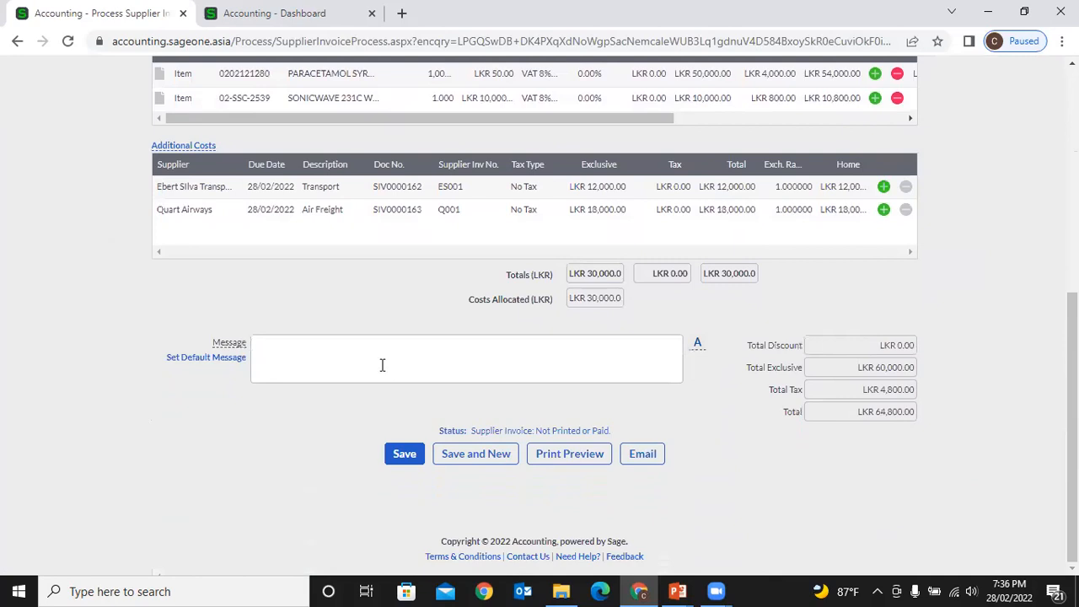
{"action": "scroll", "coordinate": [382, 364], "scroll_direction": "up", "scroll_amount": 5}
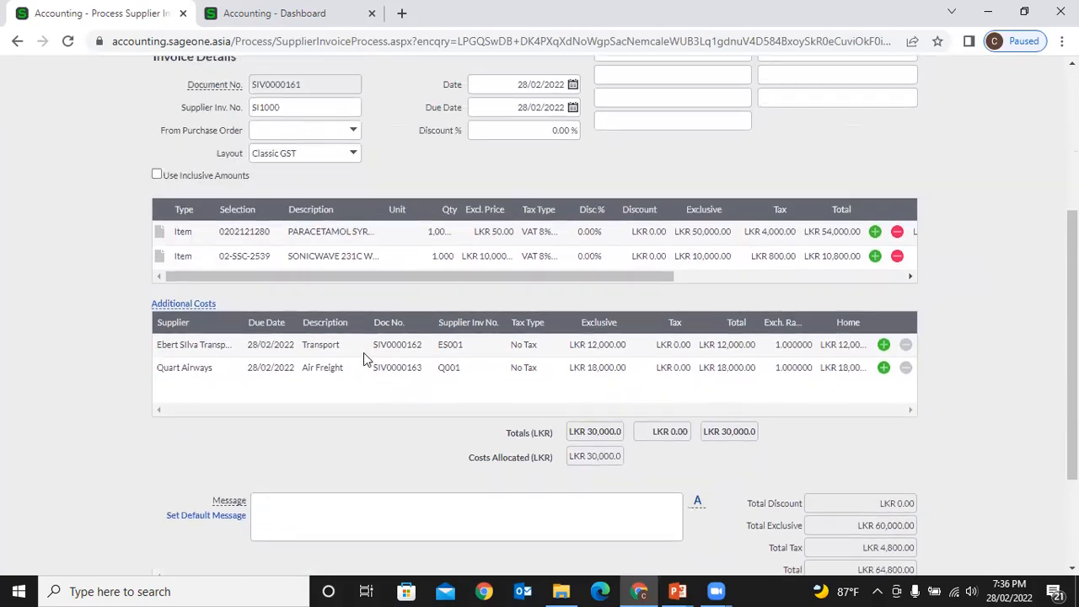
{"action": "left_click", "coordinate": [17, 40]}
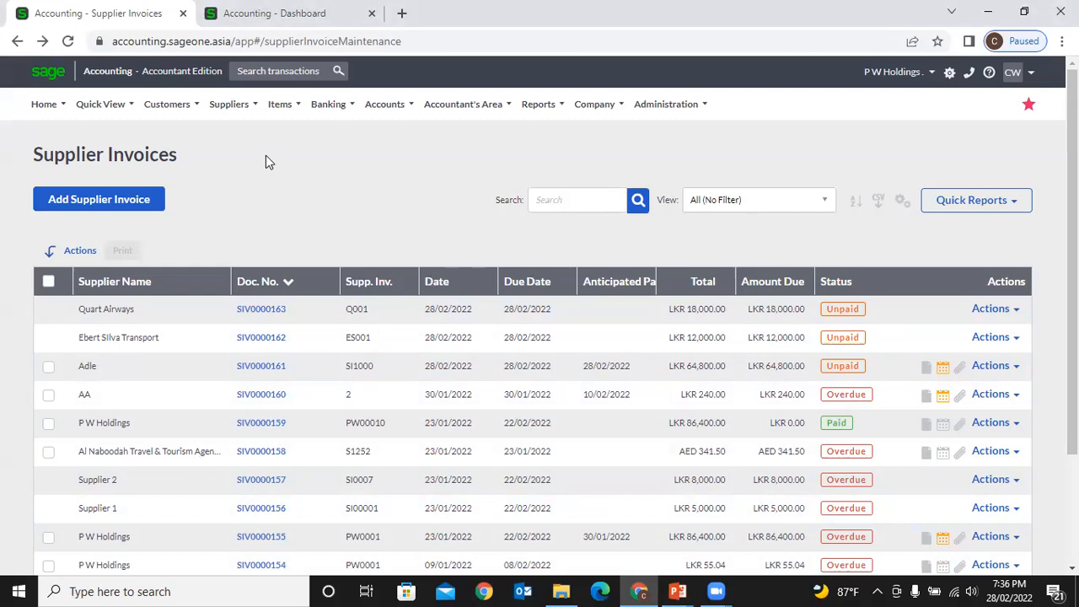
{"action": "left_click", "coordinate": [232, 105]}
{"action": "mouse_move", "coordinate": [266, 182]}
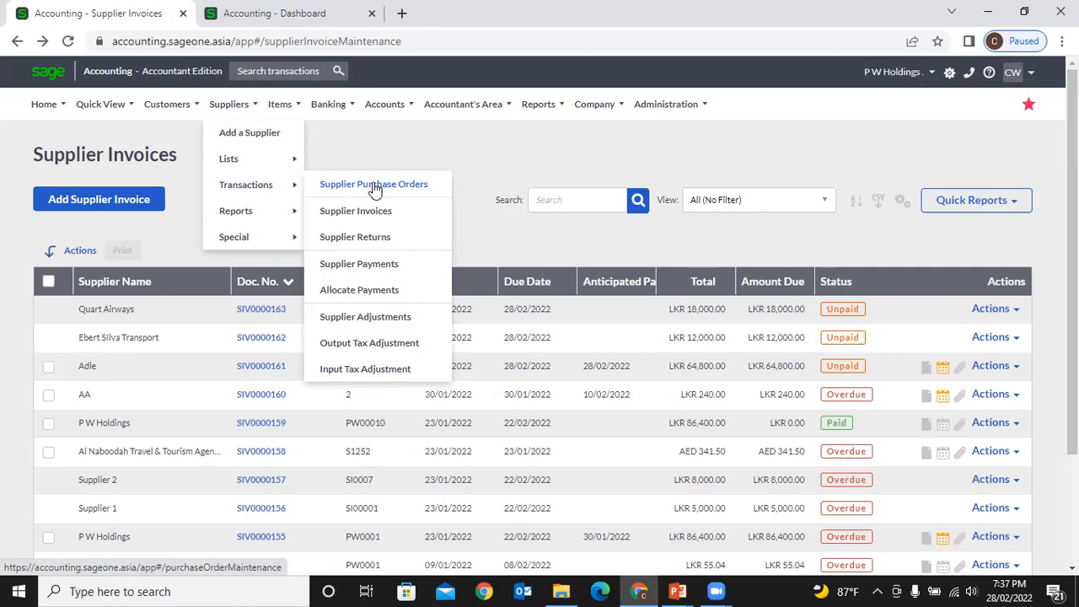
- Show the Suppliers > Reports submenu, from List of Suppliers to Emails Sent to Suppliers
{"action": "mouse_move", "coordinate": [266, 213]}
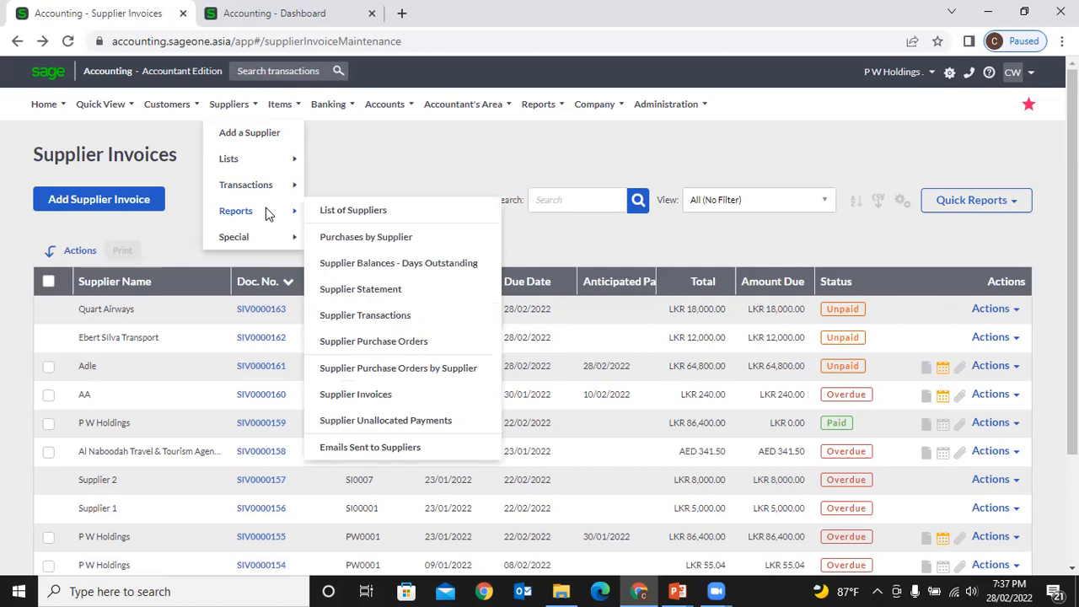